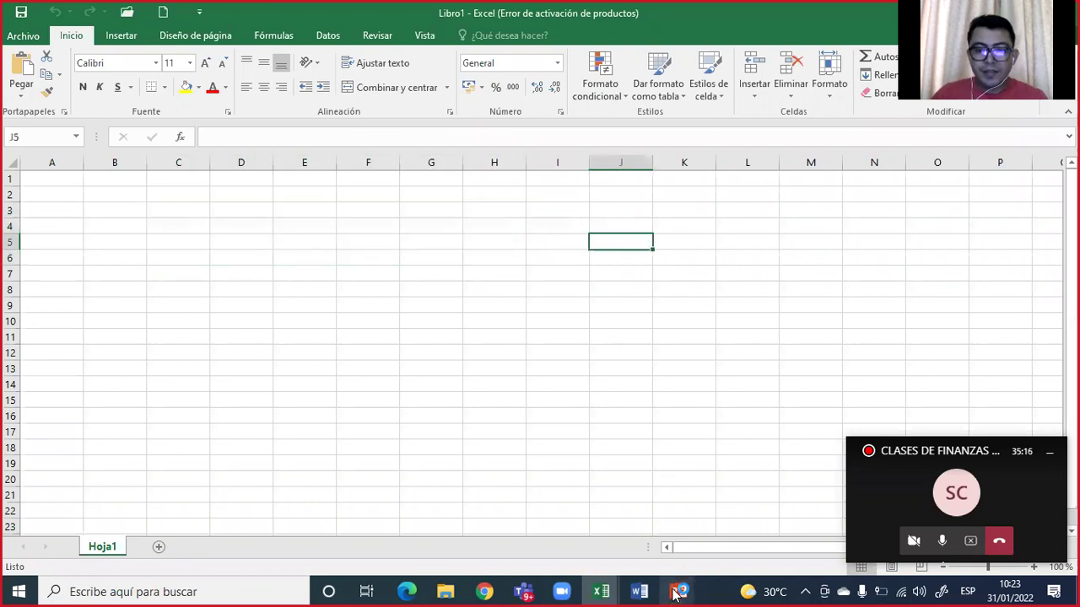
# Step: Switch to the TIR presentation in PowerPoint, minimize the meeting window and point out the scale-problem bullet
pyautogui.moveTo(678, 588)
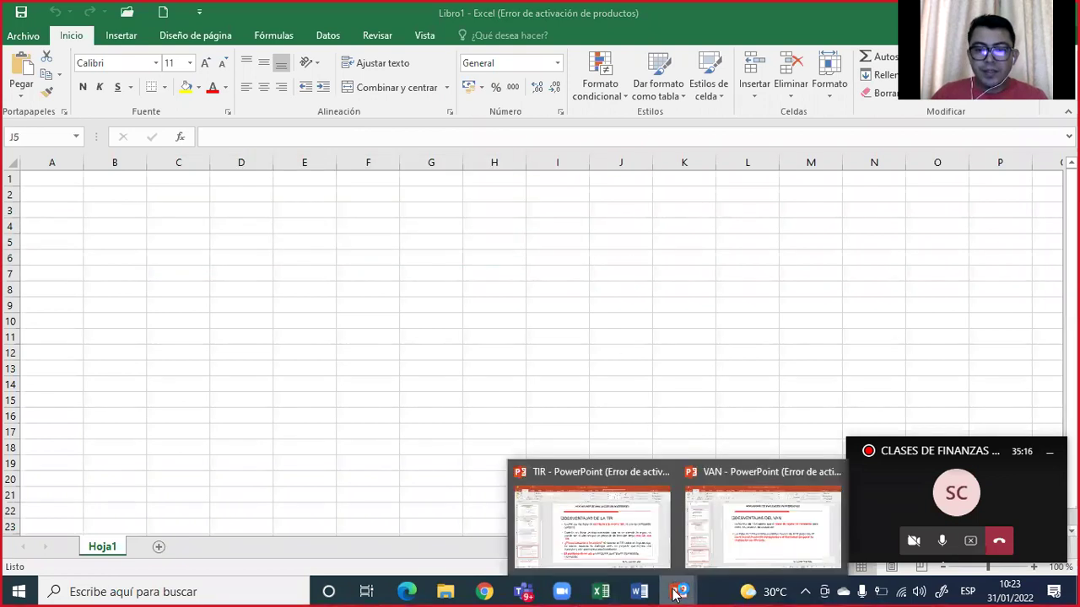
pyautogui.click(612, 523)
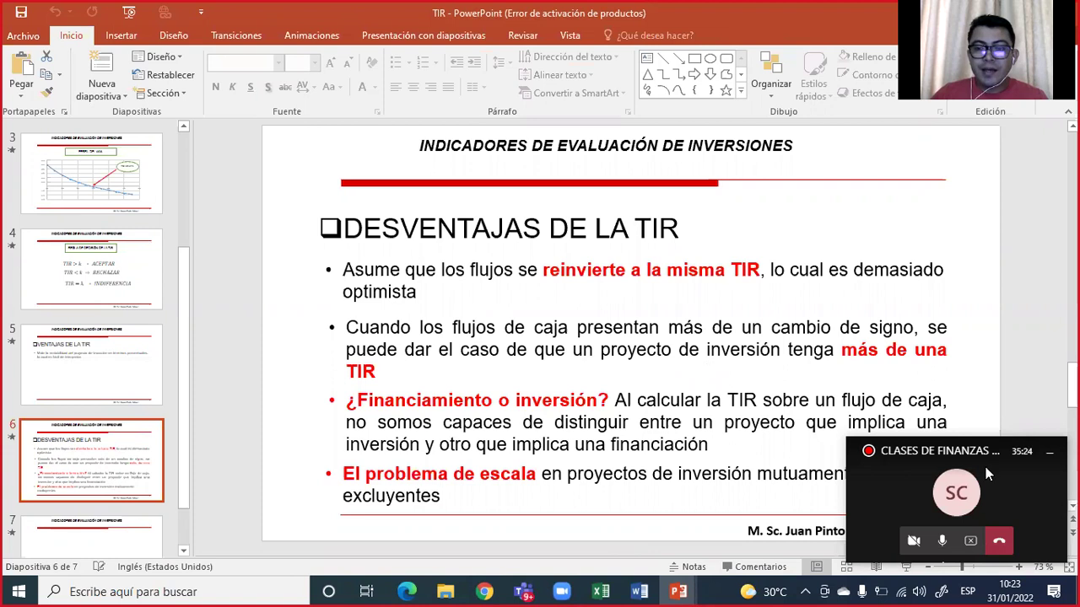
pyautogui.click(1051, 459)
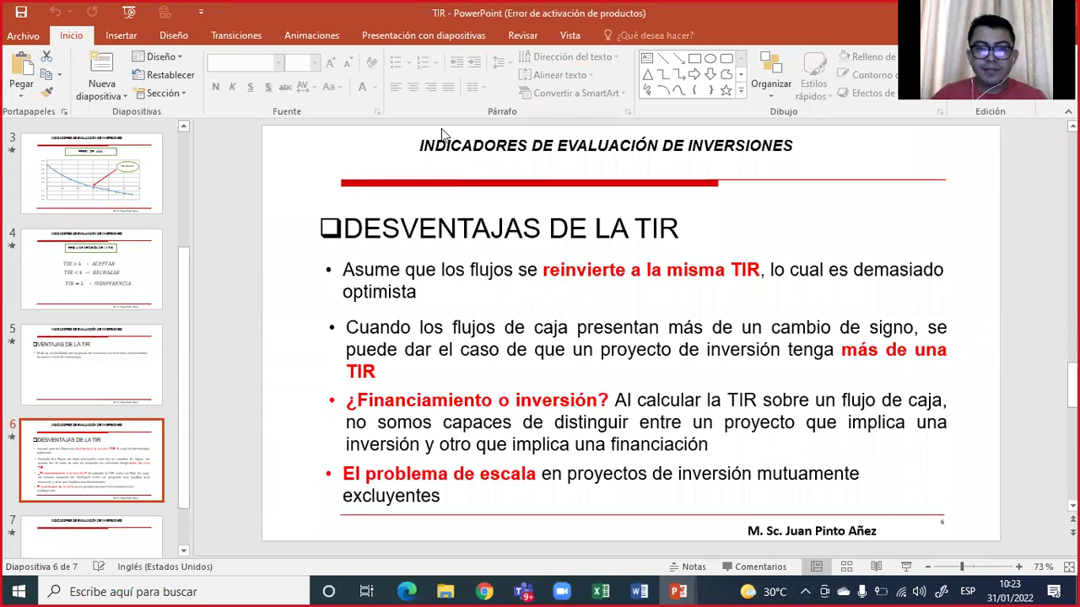
pyautogui.moveTo(329, 457)
pyautogui.mouseDown()
pyautogui.moveTo(462, 502)
pyautogui.moveTo(893, 510)
pyautogui.mouseUp()
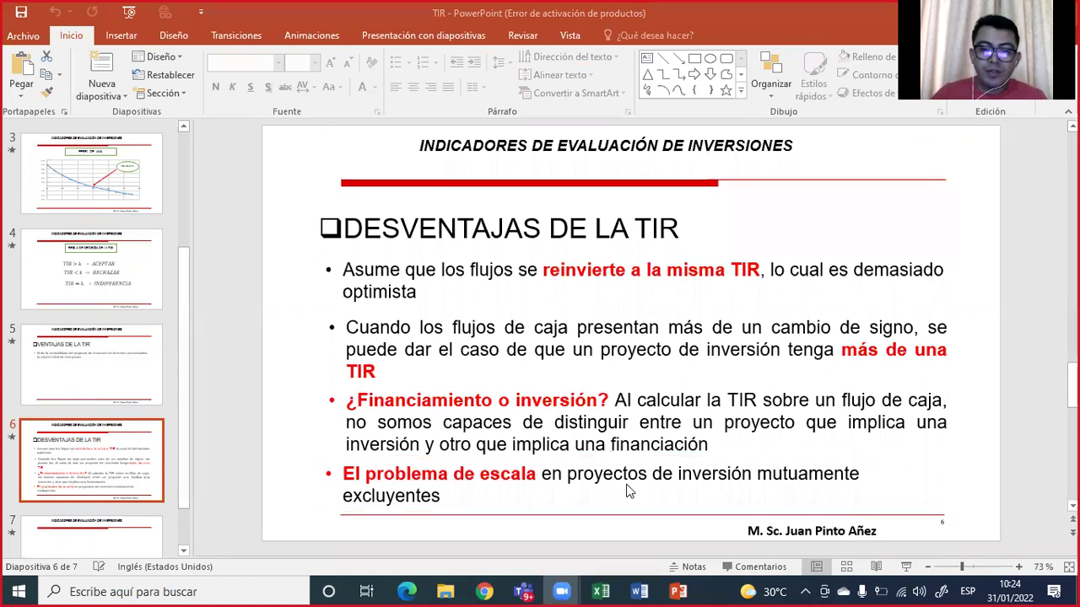
# Step: Switch to the VAN vs TIR document in Word and review exercise 05, temporarily marking "mutuamente excluyentes" and its cash-flow table
pyautogui.click(641, 592)
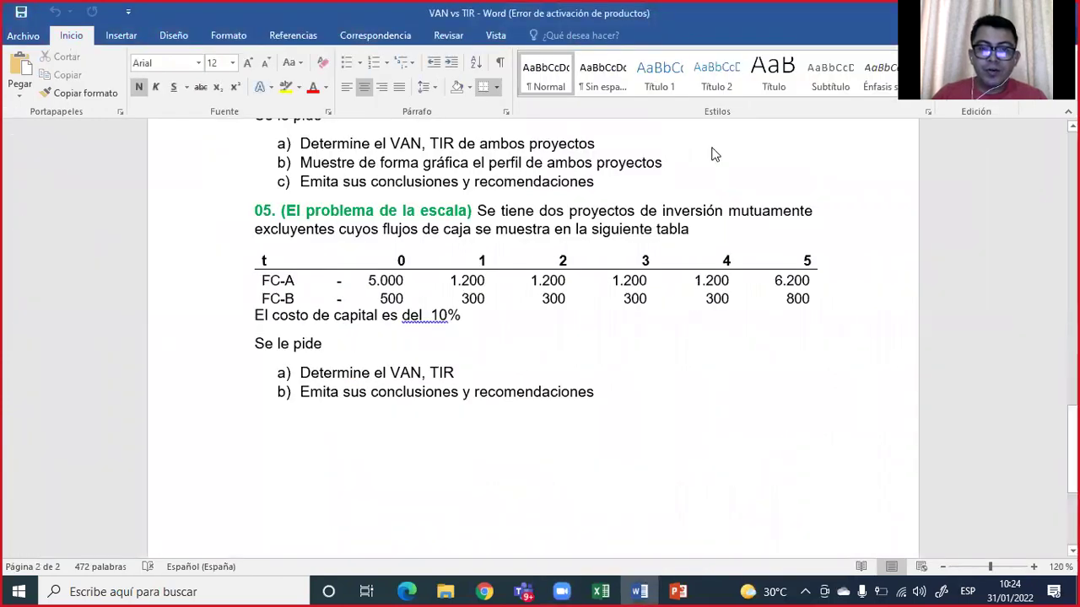
pyautogui.scroll(1, 711, 154)
pyautogui.scroll(1, 349, 283)
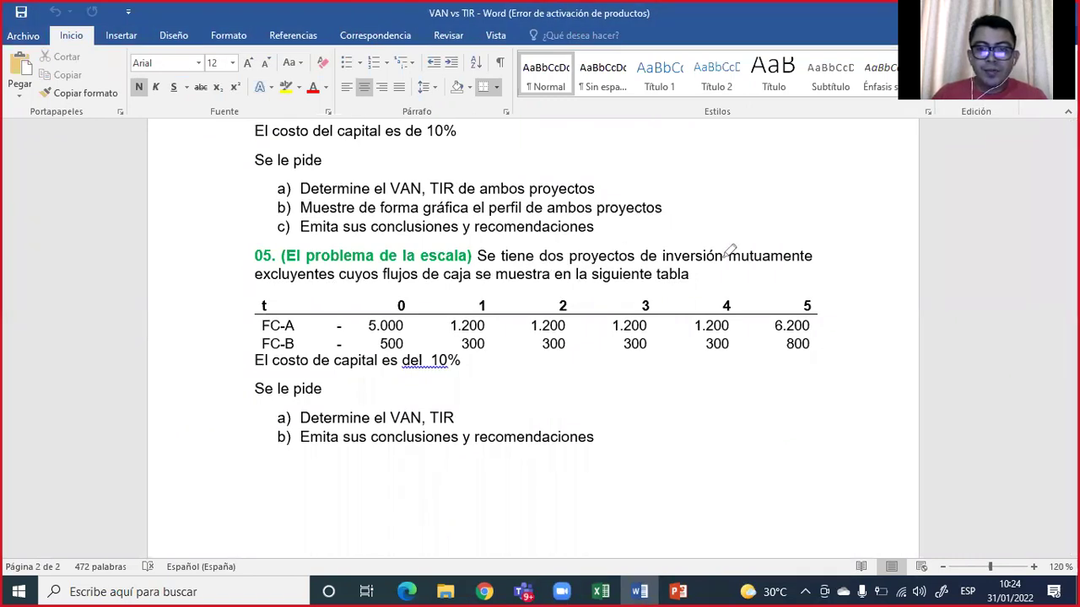
pyautogui.moveTo(724, 256); pyautogui.dragTo(815, 256)
pyautogui.moveTo(253, 275); pyautogui.dragTo(369, 275)
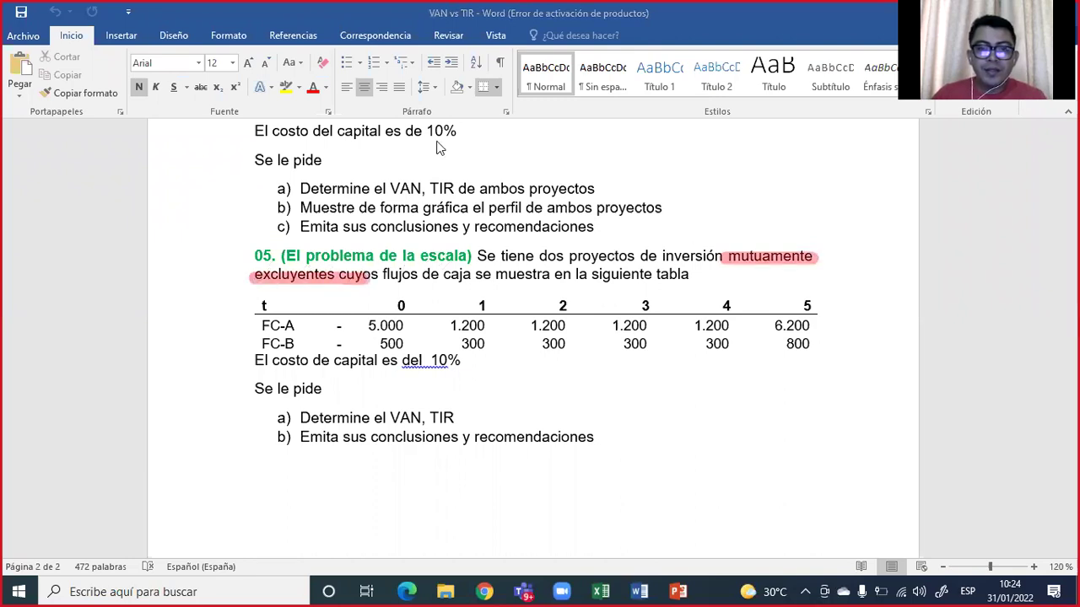
pyautogui.moveTo(241, 302)
pyautogui.mouseDown()
pyautogui.moveTo(333, 325)
pyautogui.moveTo(647, 347)
pyautogui.mouseUp()
pyautogui.moveTo(748, 347)
pyautogui.mouseDown()
pyautogui.moveTo(845, 346)
pyautogui.moveTo(846, 356)
pyautogui.mouseUp()
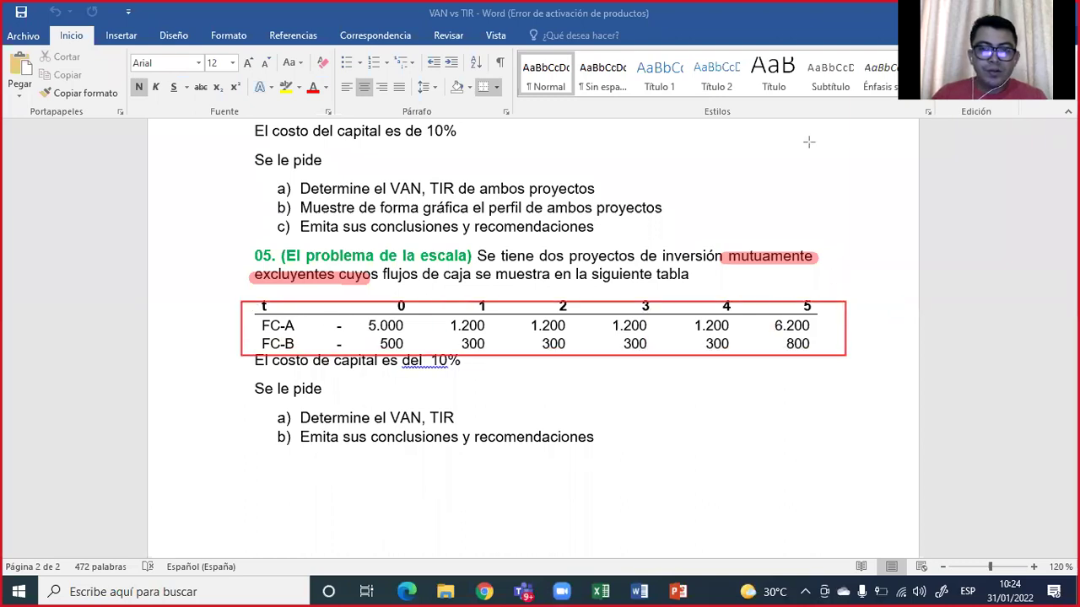
pyautogui.press('Escape')
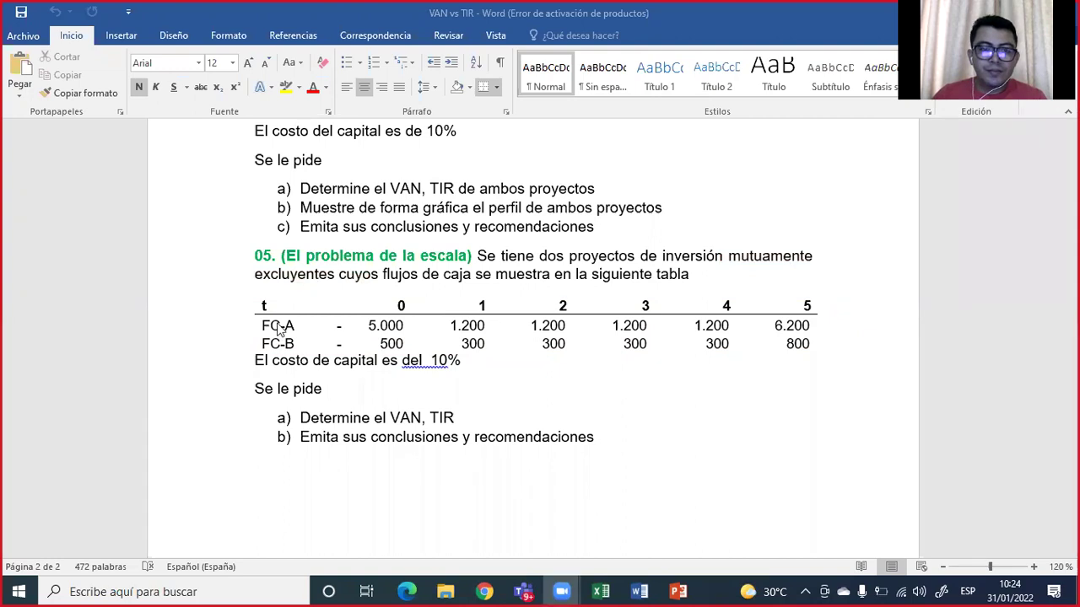
# Step: Copy exercise 05's cash-flow table from Word and paste it into the Excel workbook Libro1 starting at cell B3
pyautogui.click(249, 290)
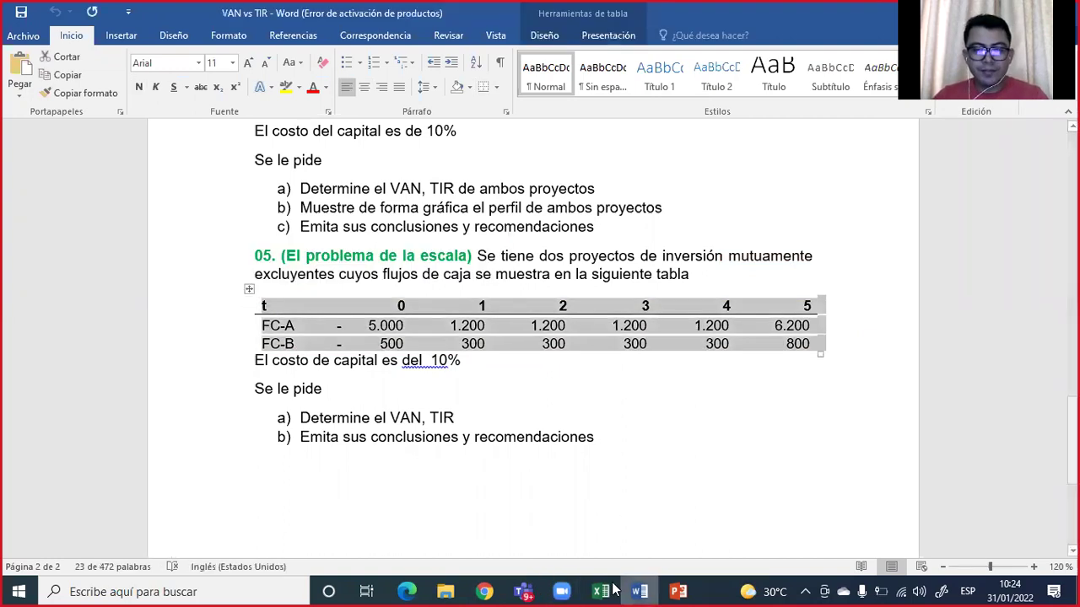
pyautogui.moveTo(607, 590)
pyautogui.click(686, 519)
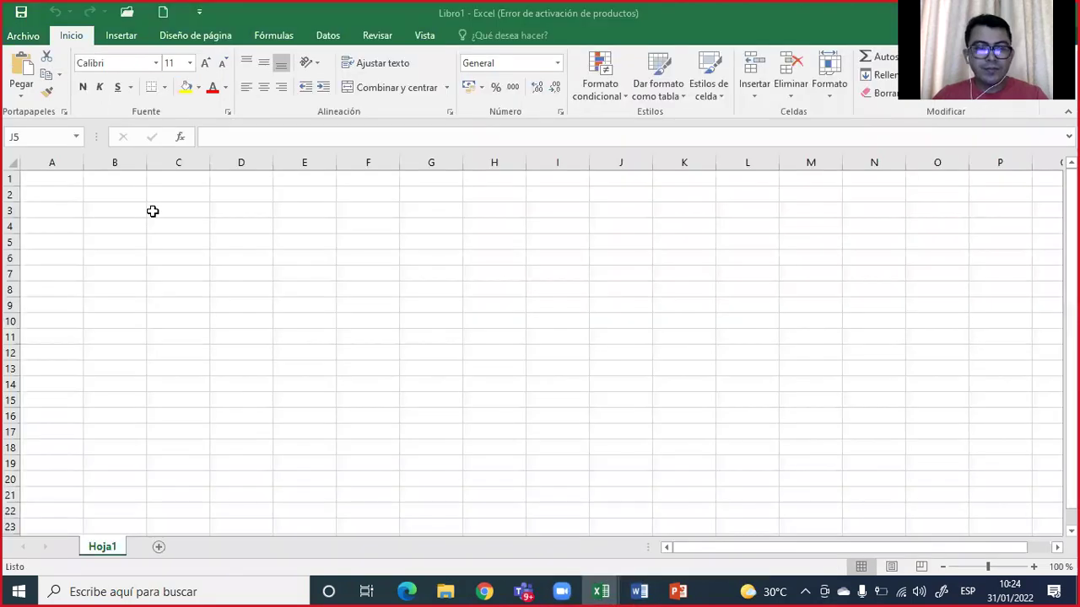
pyautogui.click(127, 204)
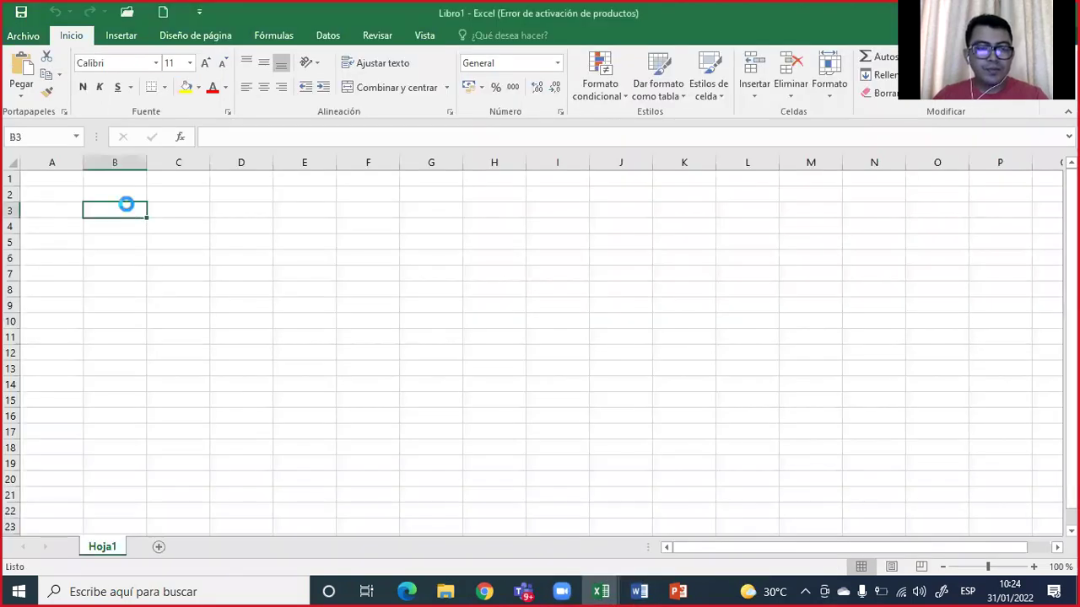
pyautogui.hotkey('ctrl', 'v')
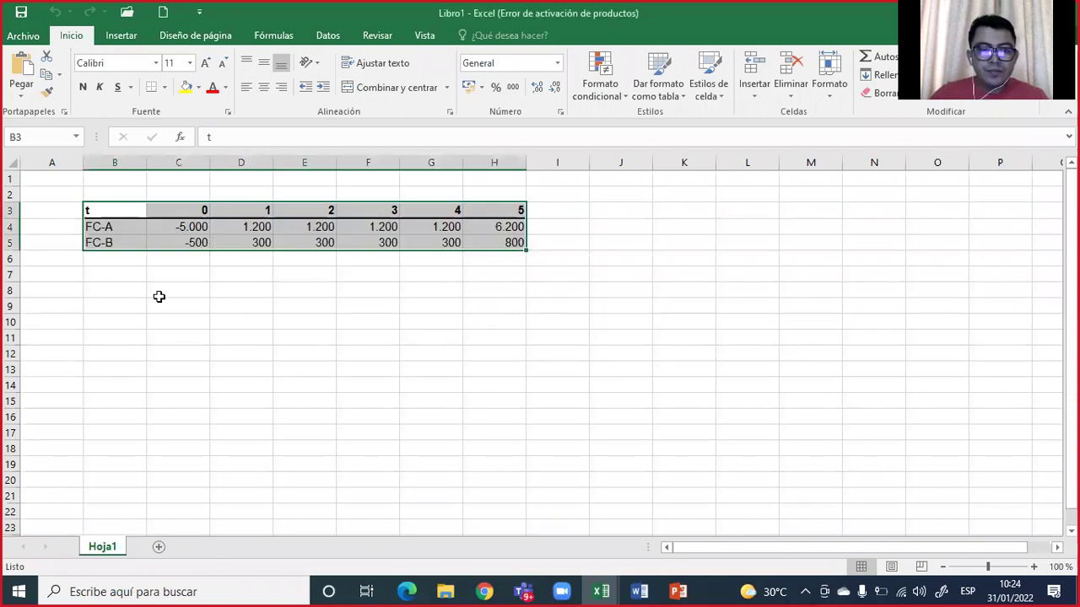
# Step: Enter the cost of capital below the table, with the label "K=" in B7 and 10% in C7
pyautogui.click(124, 287)
pyautogui.click(124, 277)
pyautogui.write('K=')
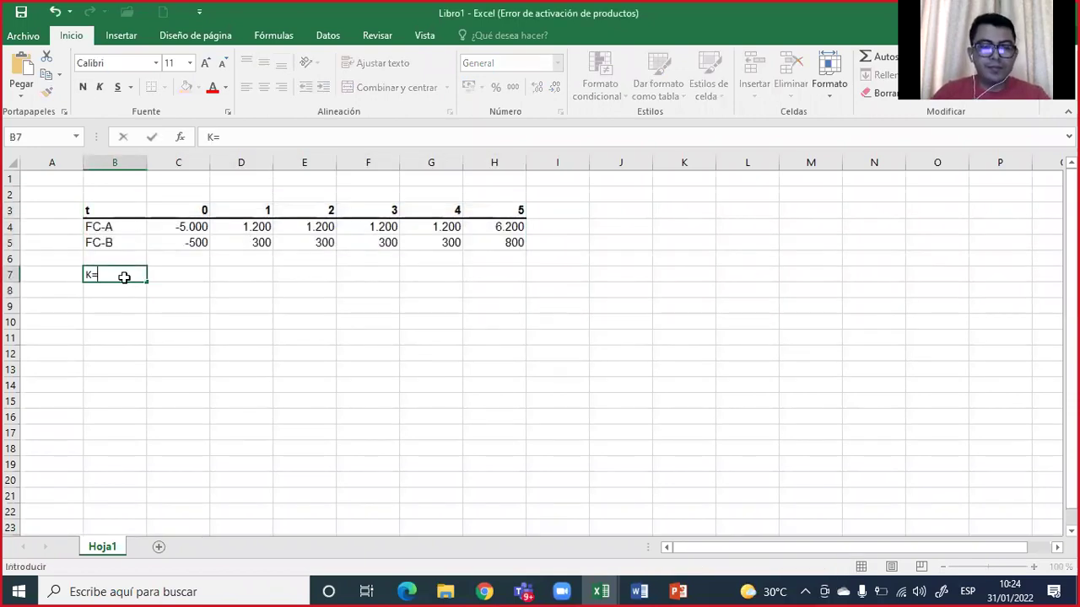
pyautogui.press('Tab')
pyautogui.write('1')
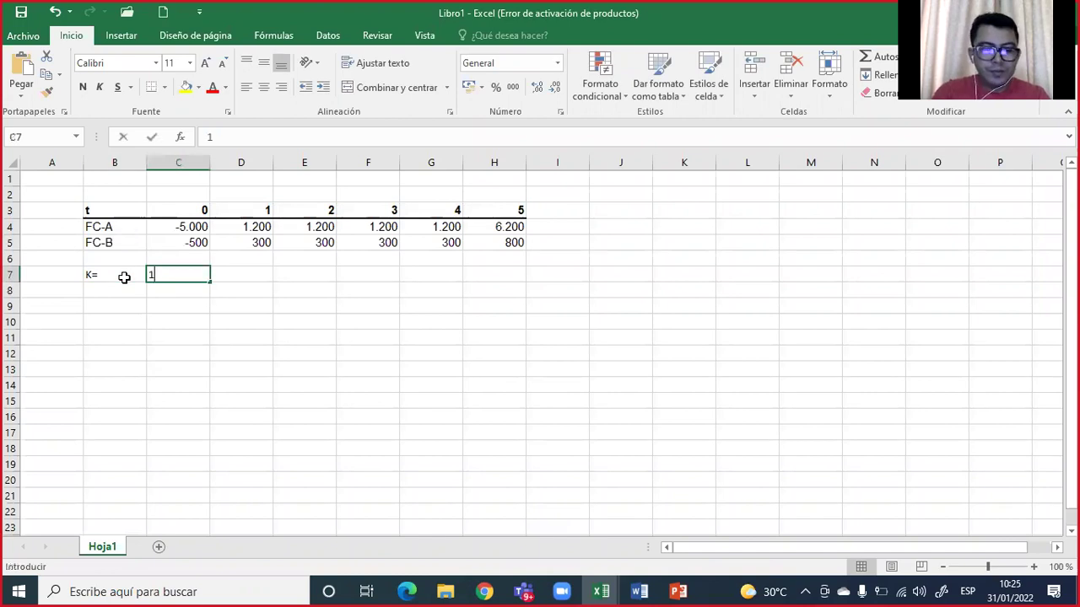
pyautogui.write('0')
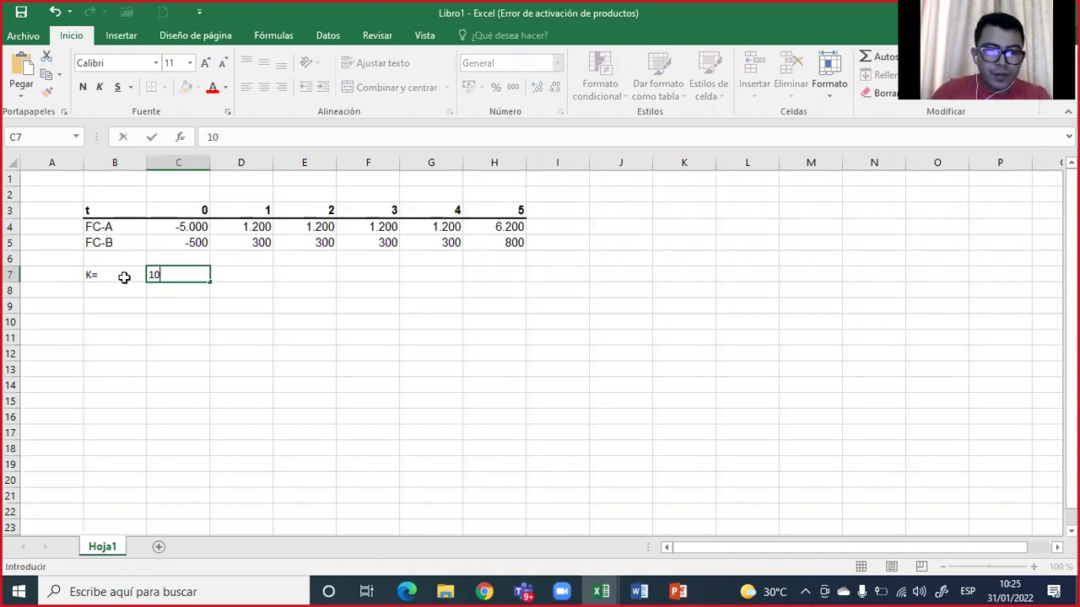
pyautogui.write('%')
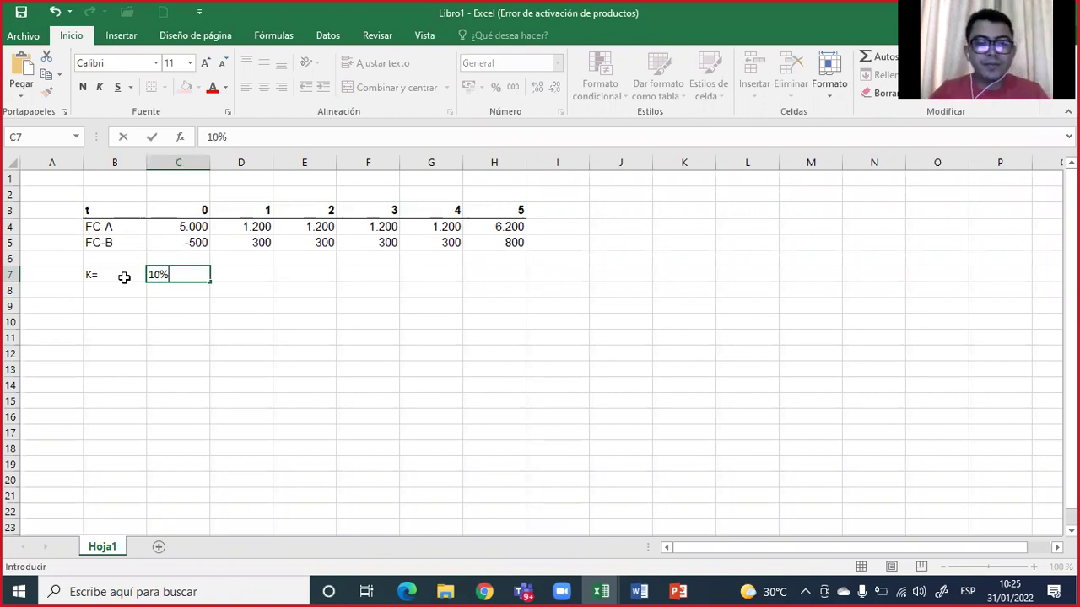
pyautogui.click(216, 353)
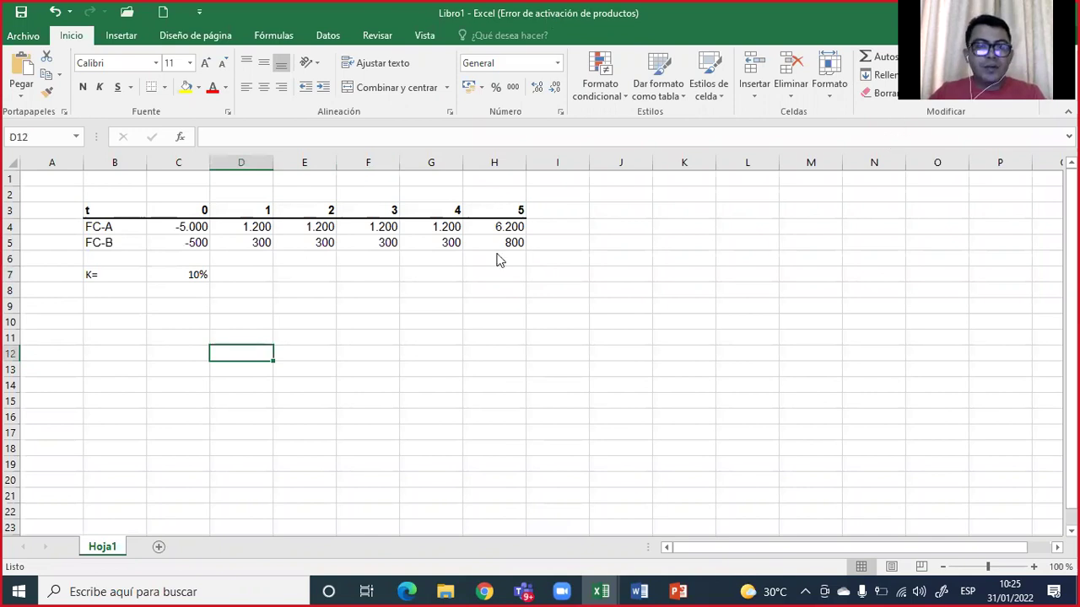
# Step: Change the font of the whole sheet to Arial
pyautogui.moveTo(110, 216); pyautogui.dragTo(498, 271)
pyautogui.click(686, 334)
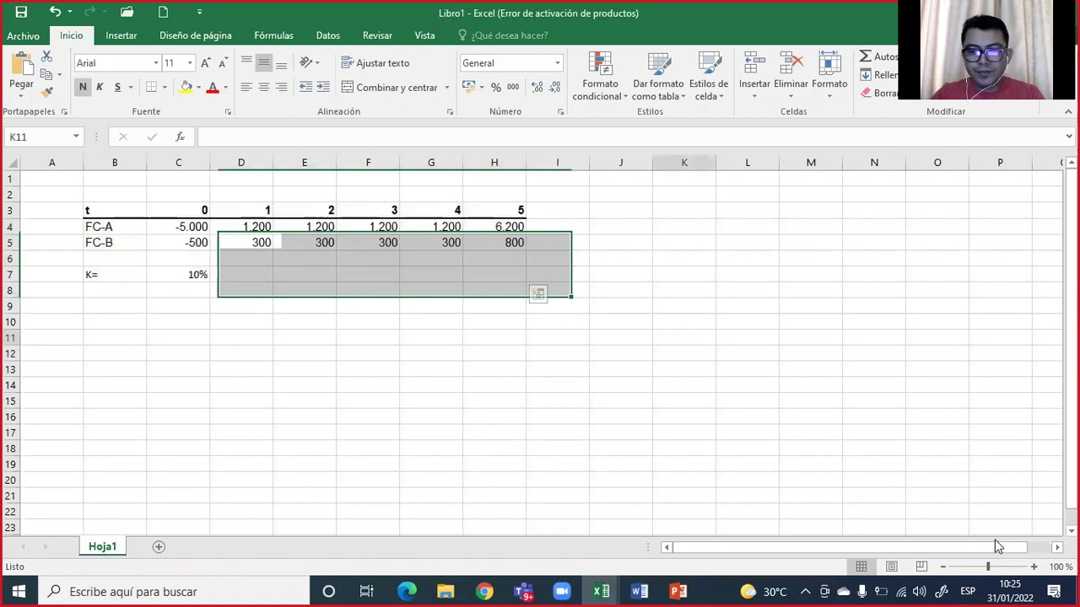
pyautogui.click(1034, 567)
pyautogui.click(1034, 567)
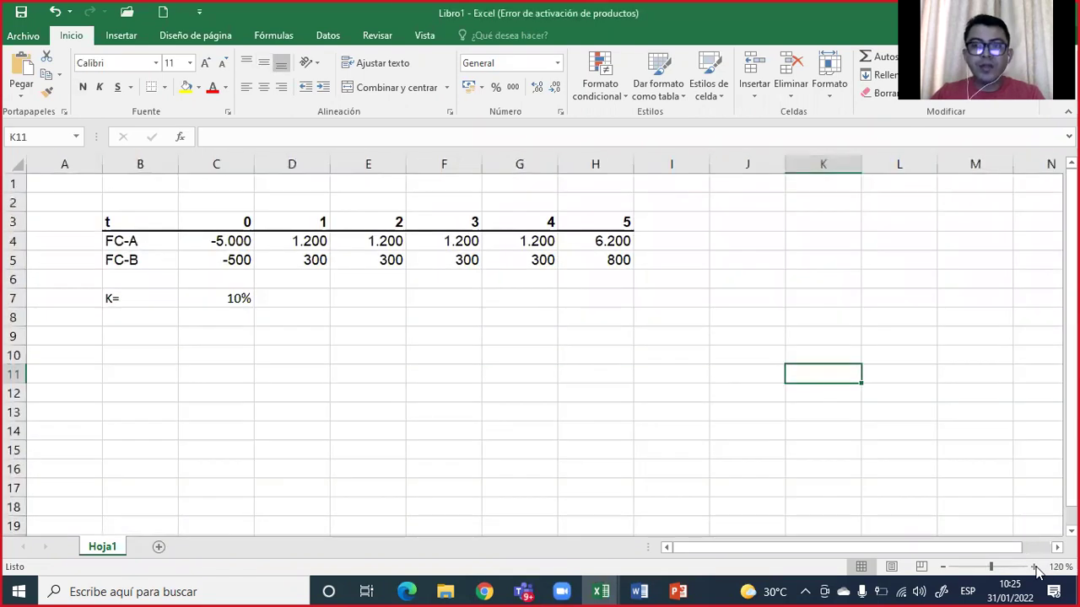
pyautogui.click(1034, 567)
pyautogui.click(462, 412)
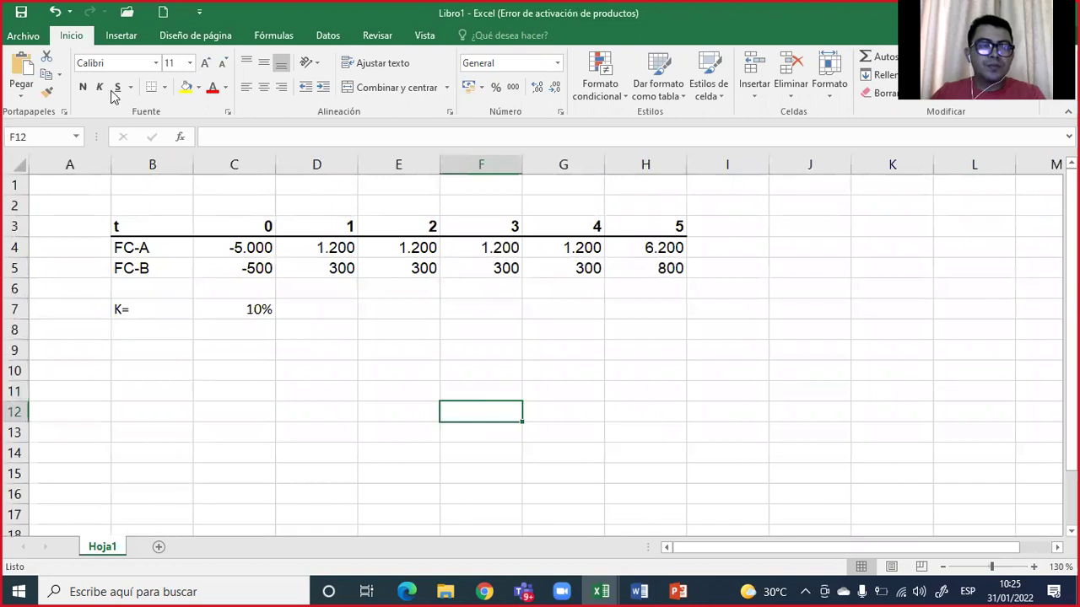
pyautogui.hotkey('ctrl', 'e')
pyautogui.click(126, 66)
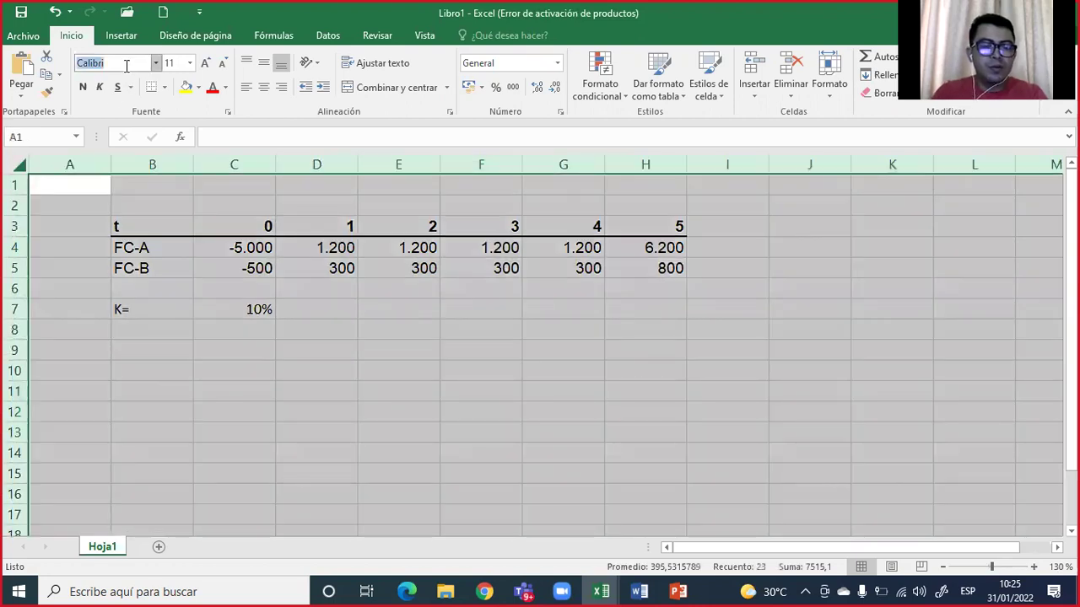
pyautogui.write('Ari')
pyautogui.press('BackSpace')
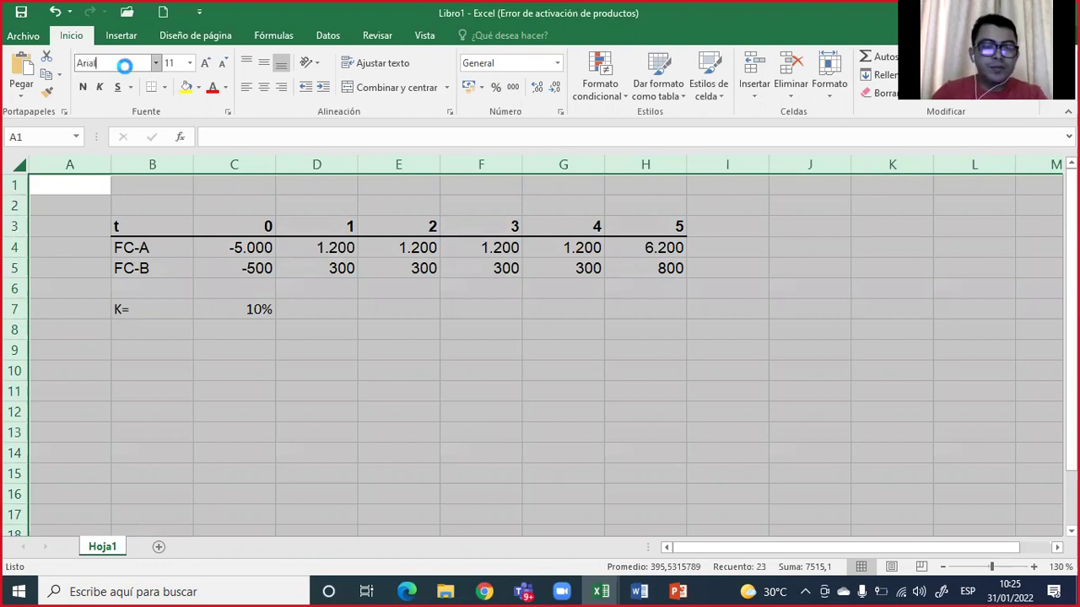
pyautogui.press('Return')
pyautogui.click(228, 263)
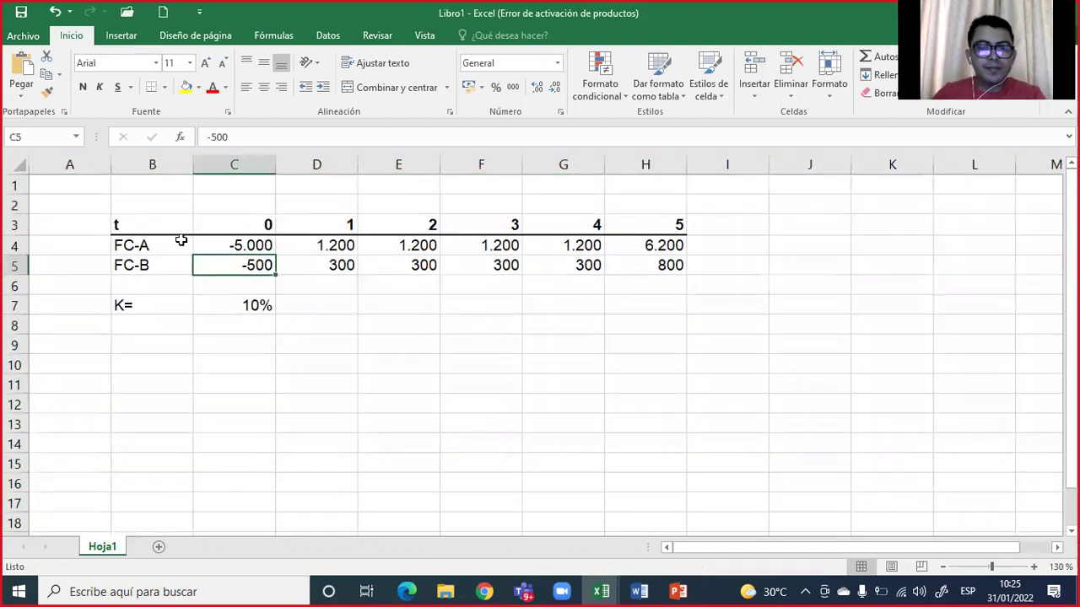
# Step: Copy question a) "Determine el VAN, TIR" from the Word document into Excel cell B9, matching the destination formatting, and make it bold
pyautogui.moveTo(144, 205); pyautogui.dragTo(666, 287)
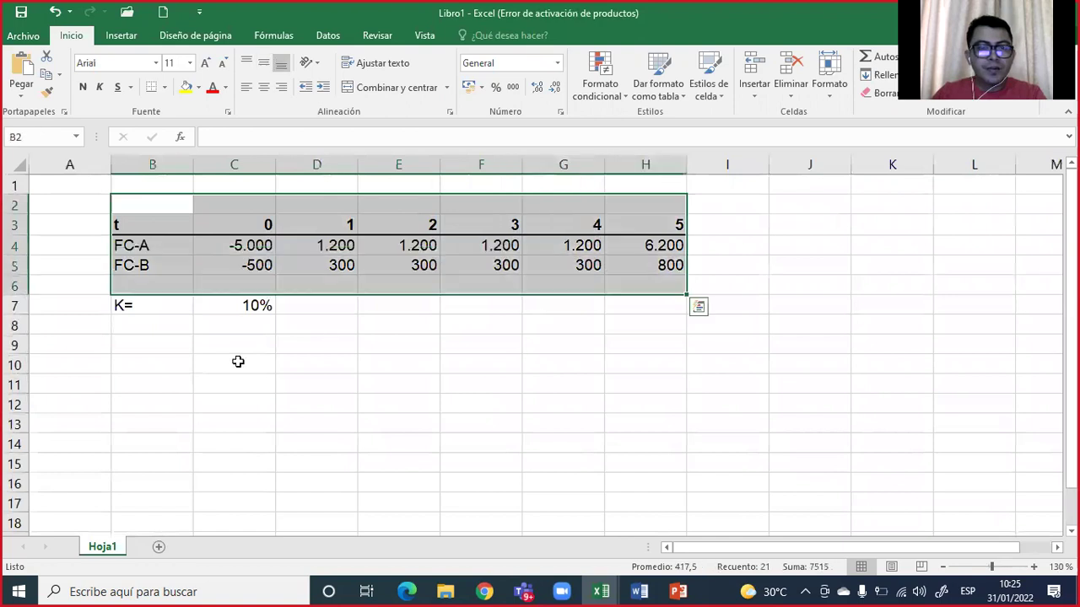
pyautogui.click(316, 344)
pyautogui.click(639, 591)
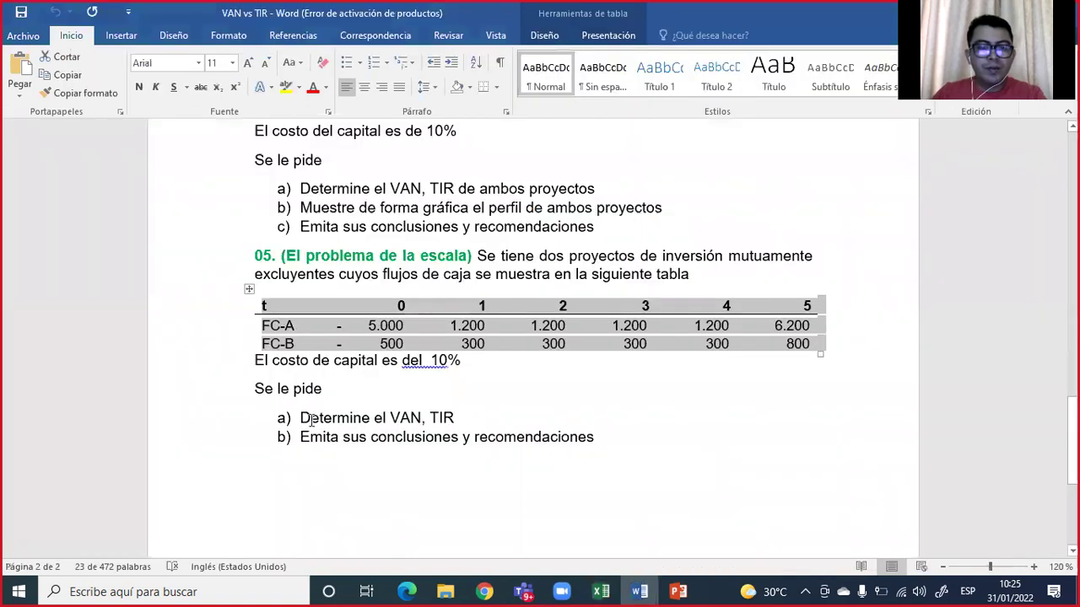
pyautogui.tripleClick(311, 420)
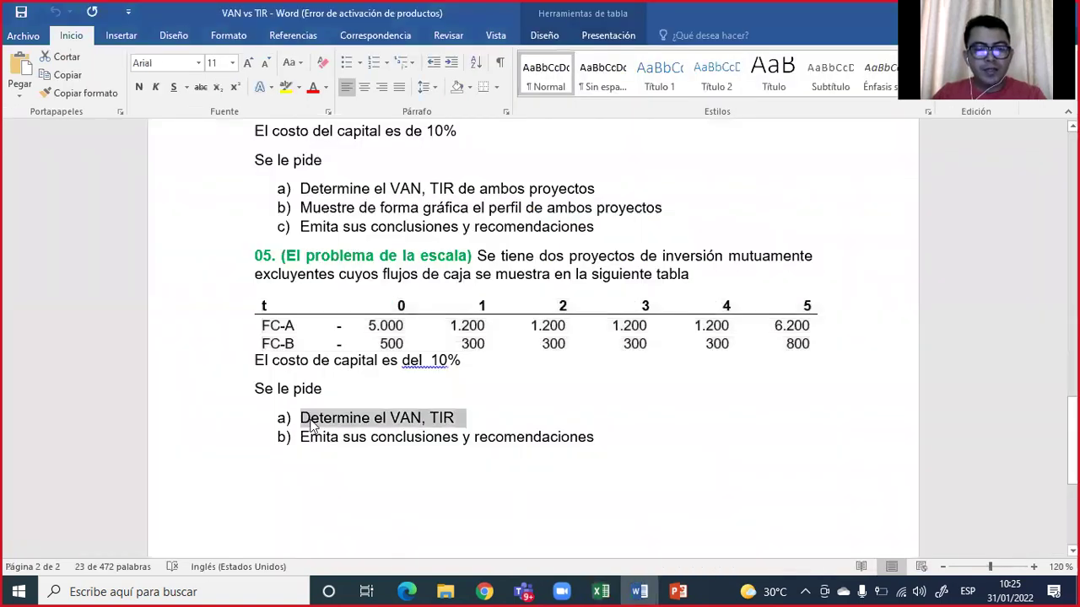
pyautogui.click(600, 592)
pyautogui.click(694, 518)
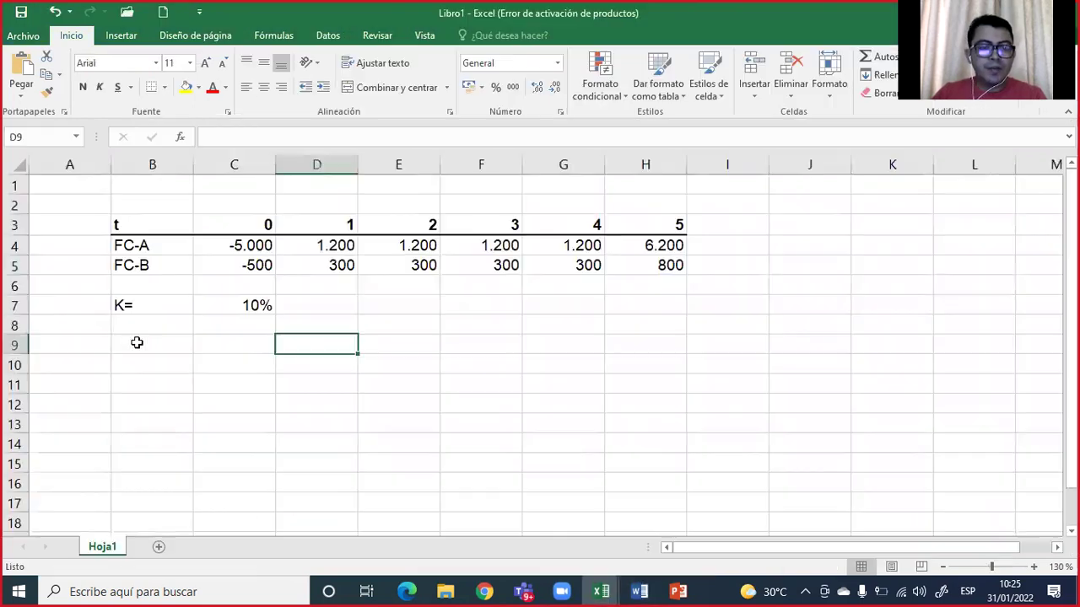
pyautogui.rightClick(137, 342)
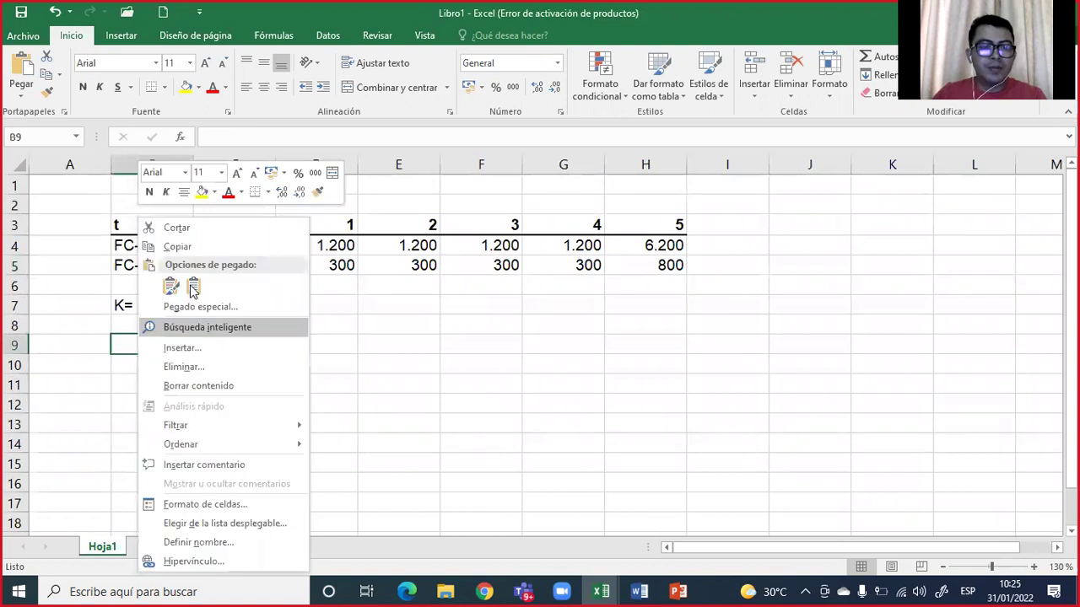
pyautogui.click(194, 288)
pyautogui.click(82, 88)
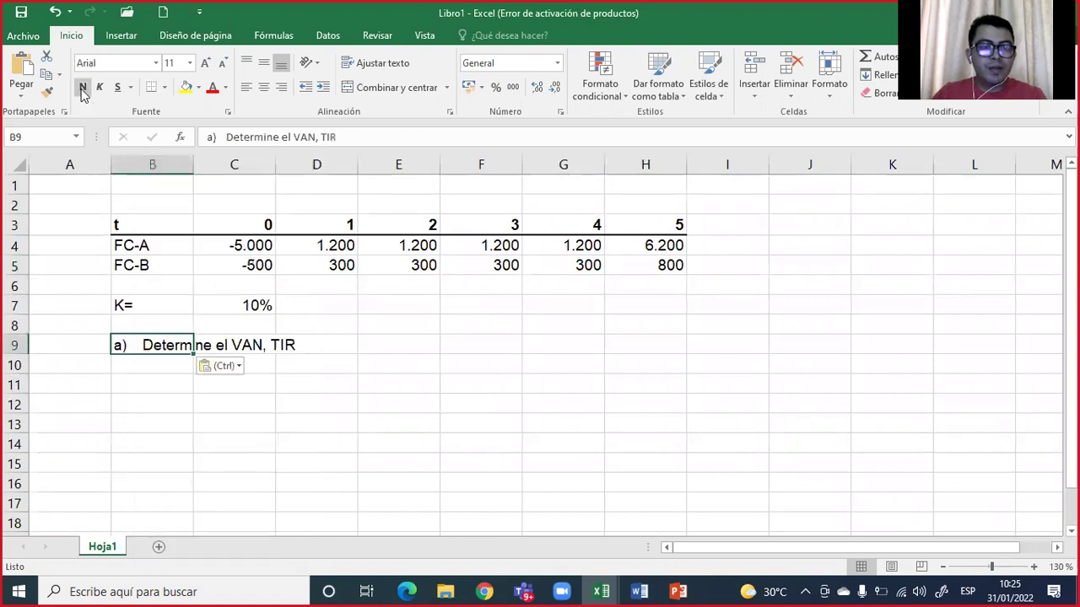
# Step: Hide the gridlines of the sheet, leaving cell B11 selected
pyautogui.click(163, 396)
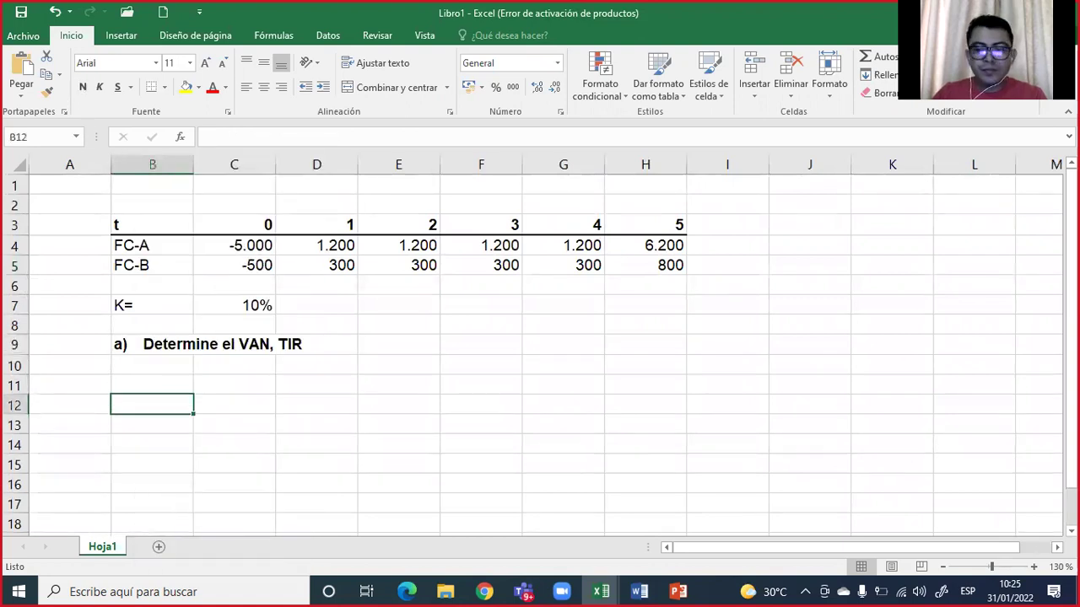
pyautogui.press('Up')
pyautogui.click(1034, 566)
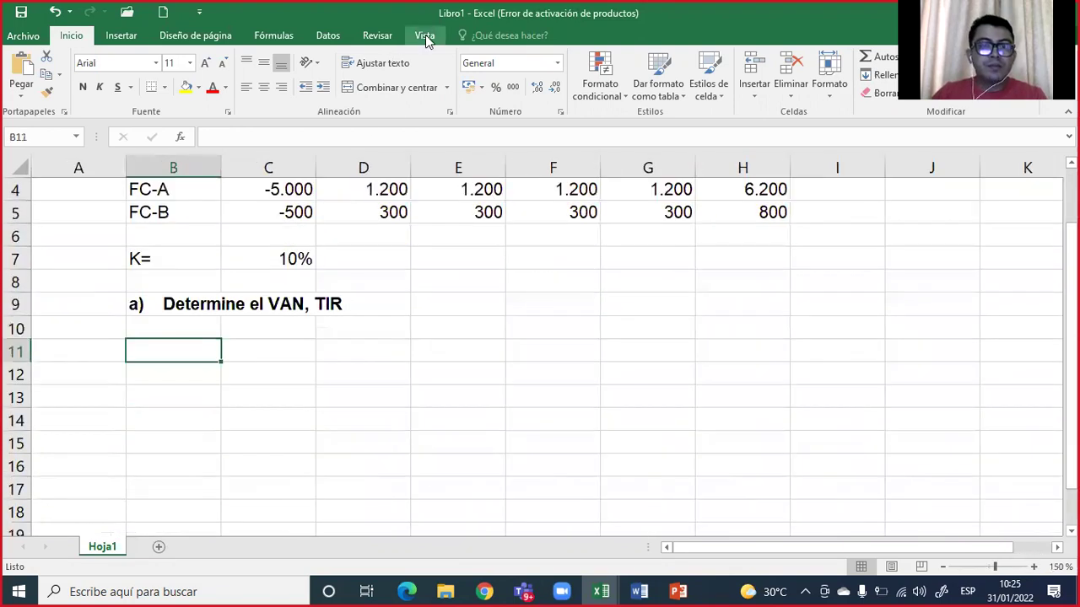
pyautogui.click(221, 88)
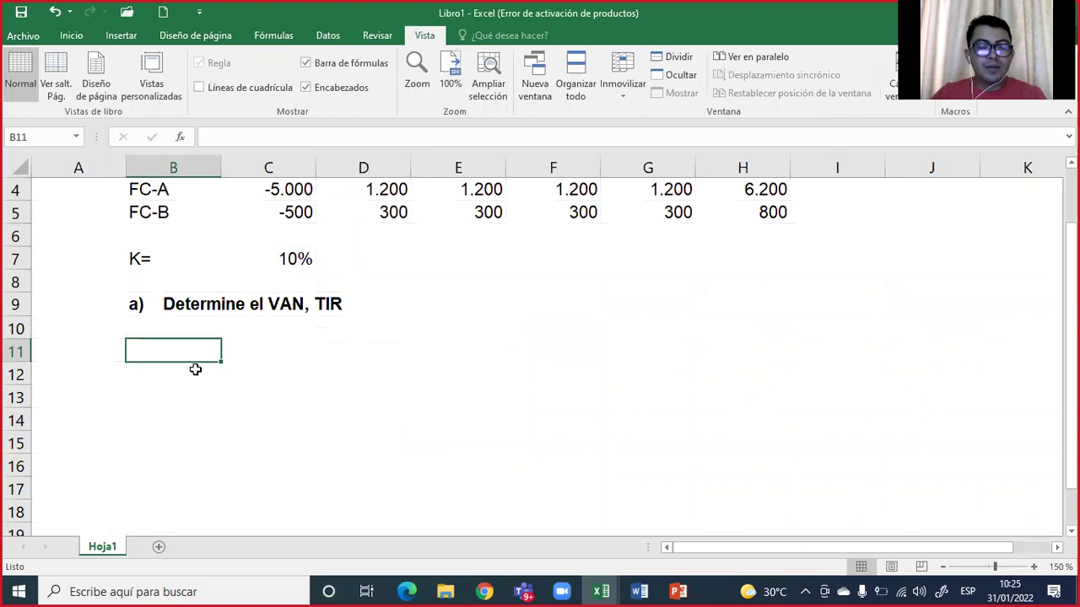
# Step: Enter the results table headers Detalle, Valor, Unidad and Criterio in cells B11 to E11
pyautogui.write('Detal')
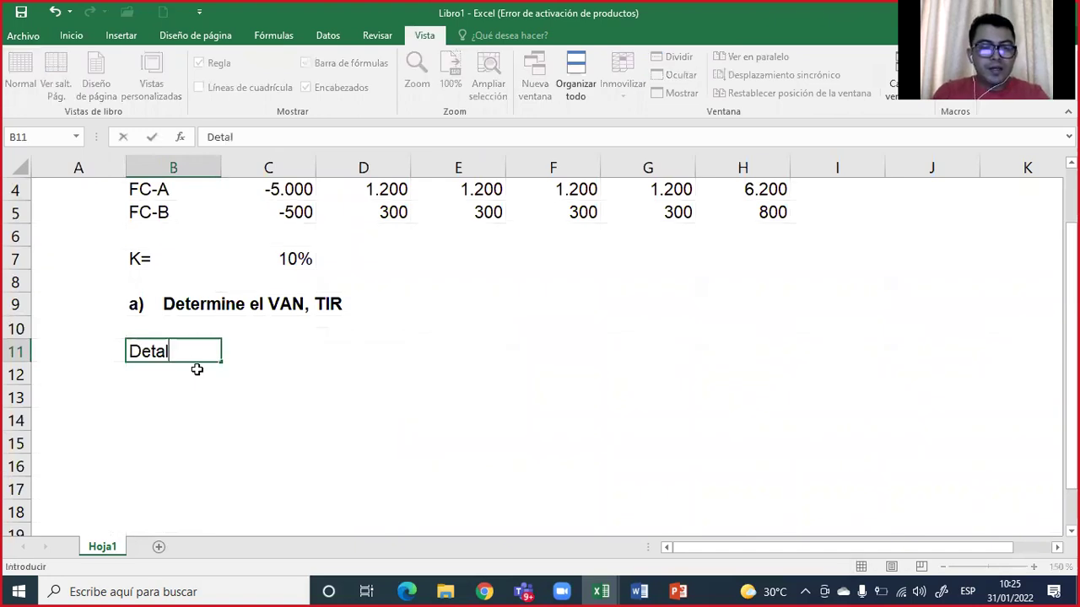
pyautogui.write('le')
pyautogui.press('Tab')
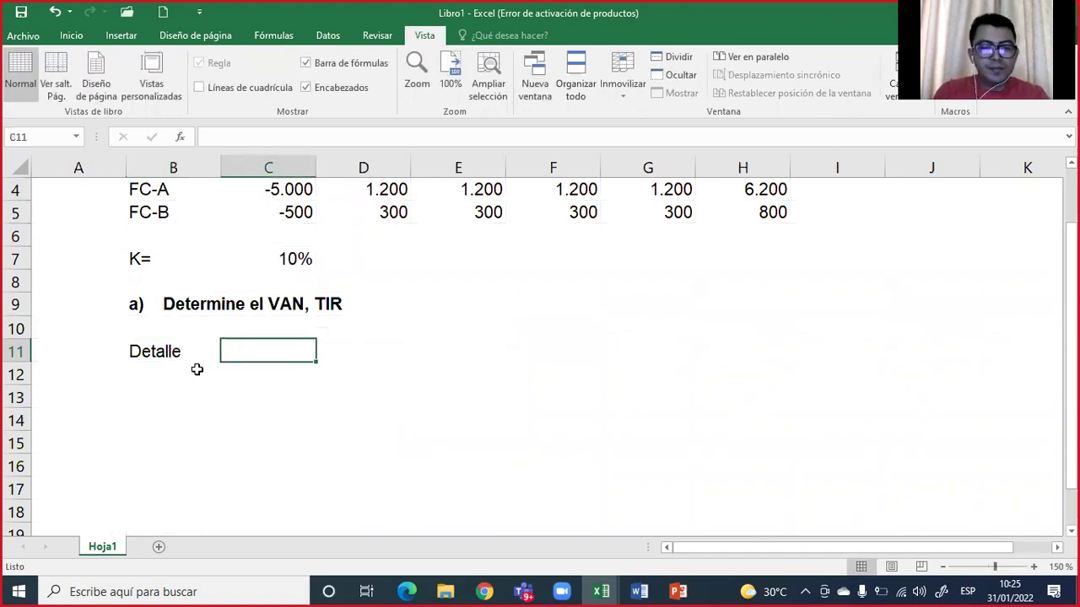
pyautogui.write('Valor')
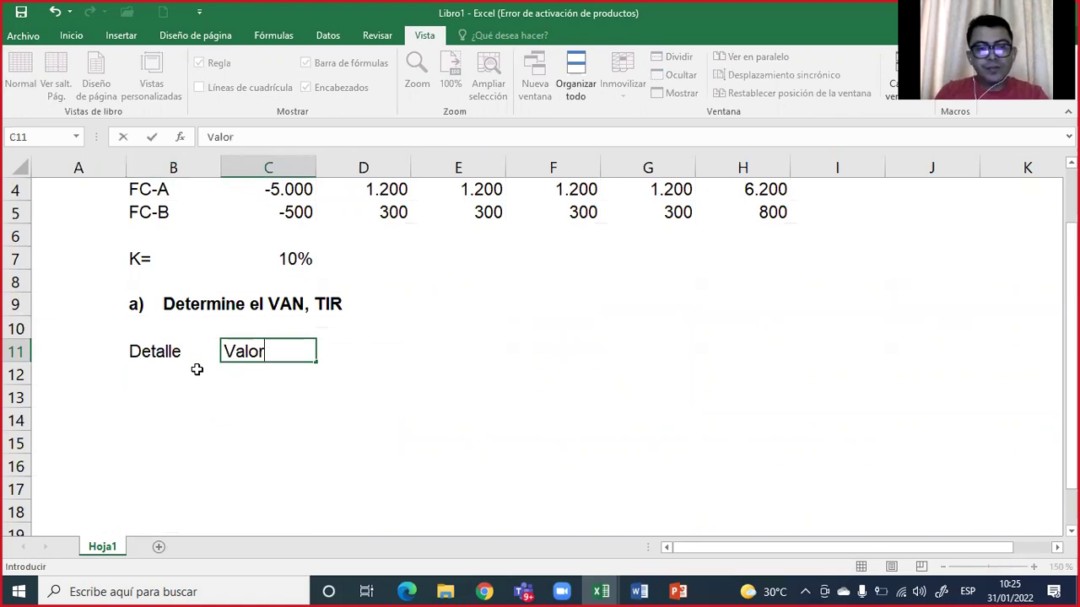
pyautogui.press('Tab')
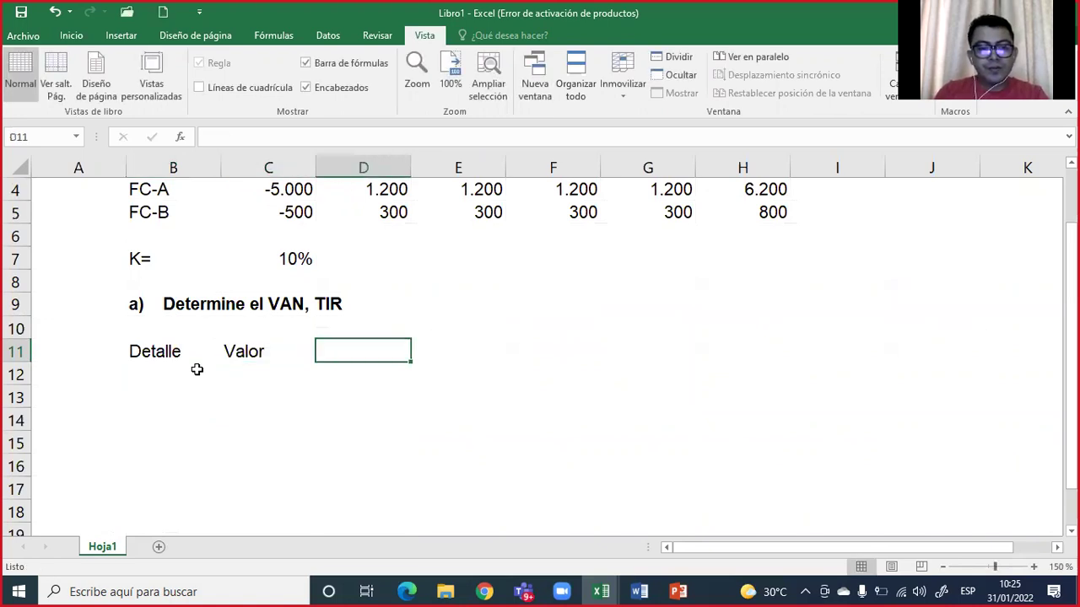
pyautogui.write('Unidad')
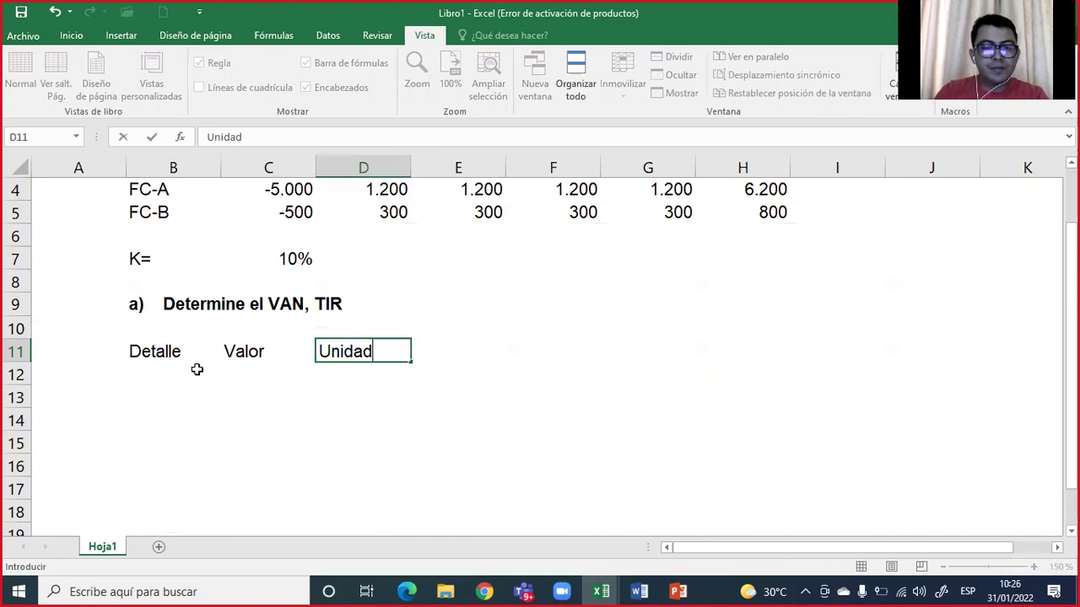
pyautogui.press('Tab')
pyautogui.write('C')
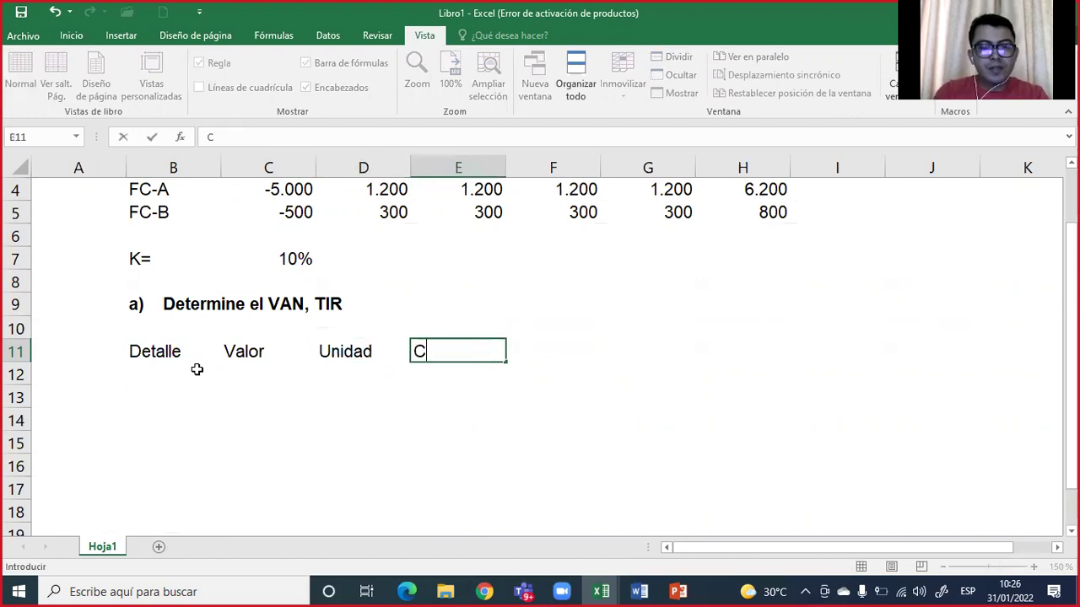
pyautogui.write('riterio')
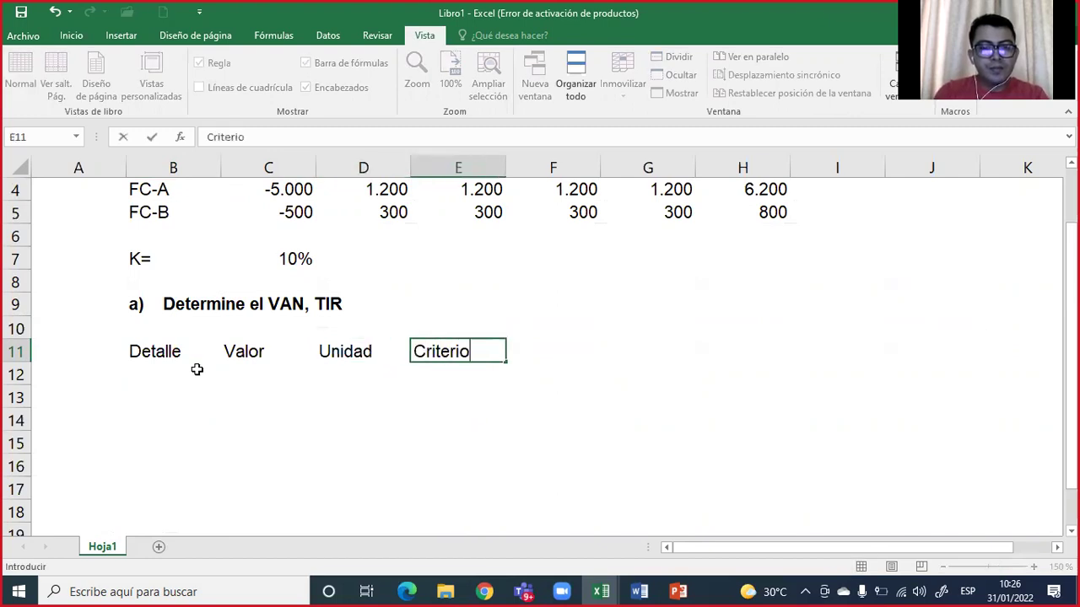
pyautogui.press('Return')
# Step: Add the row labels VAN-A and VAN-B under Detalle in cells B12 and B13
pyautogui.press('Left')
pyautogui.press('Left')
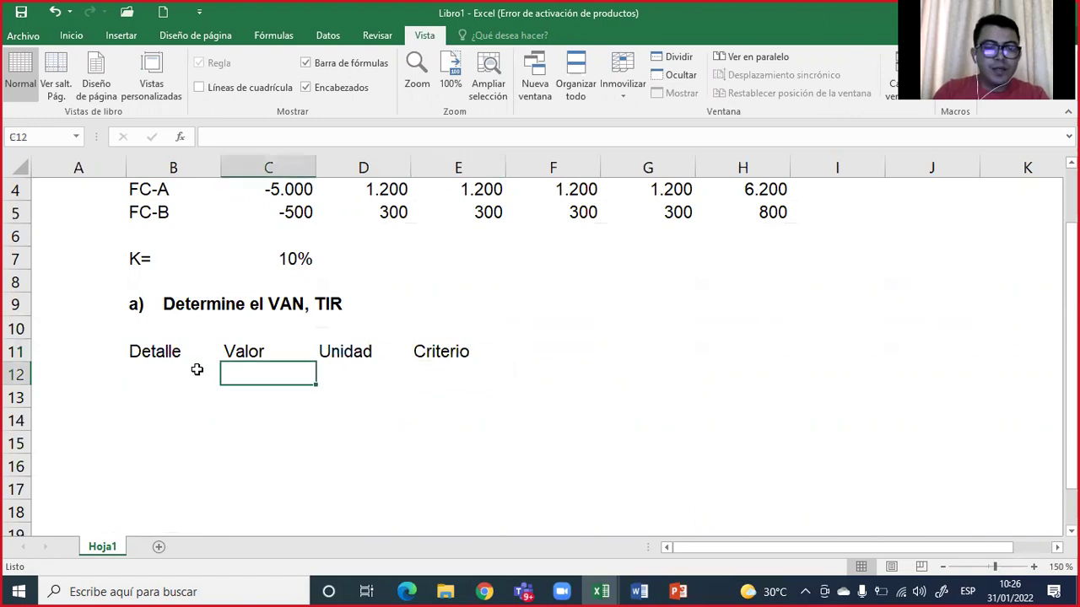
pyautogui.click(197, 370)
pyautogui.write('VAN-')
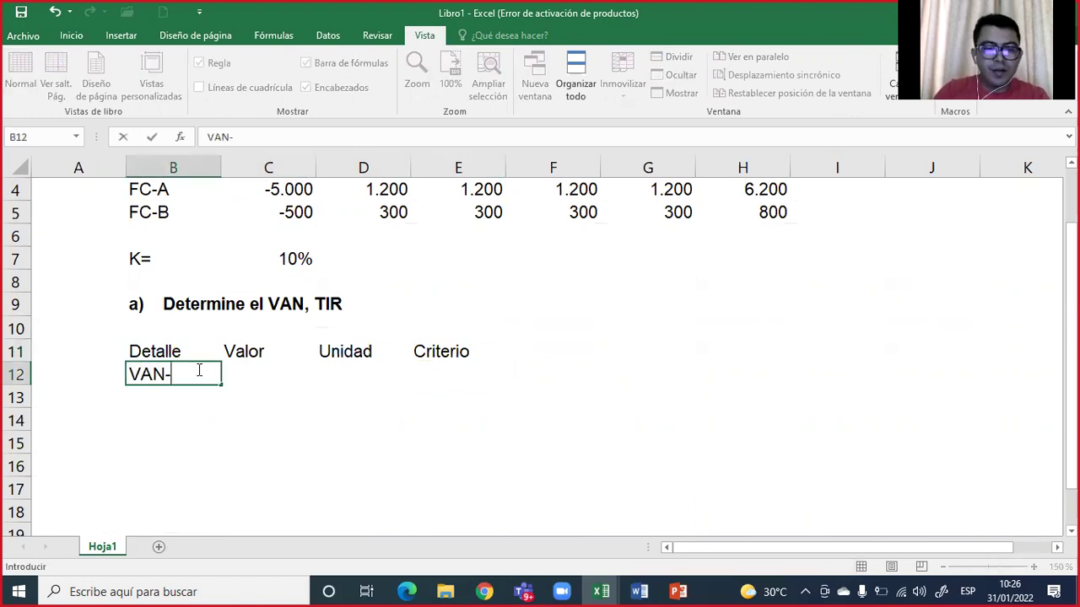
pyautogui.write('A')
pyautogui.press('Return')
pyautogui.write('VA-')
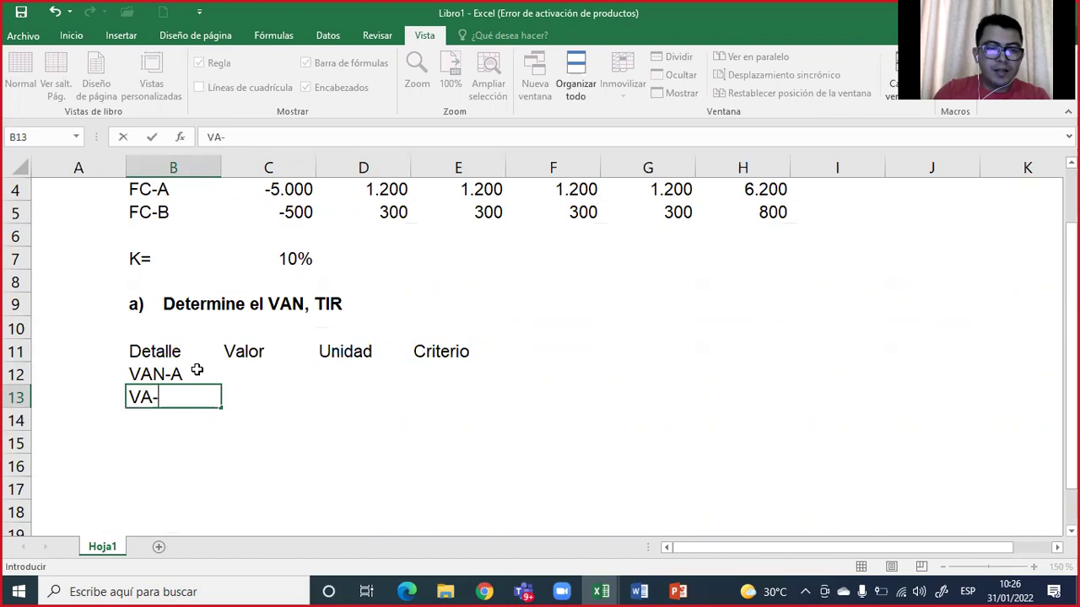
pyautogui.write('A')
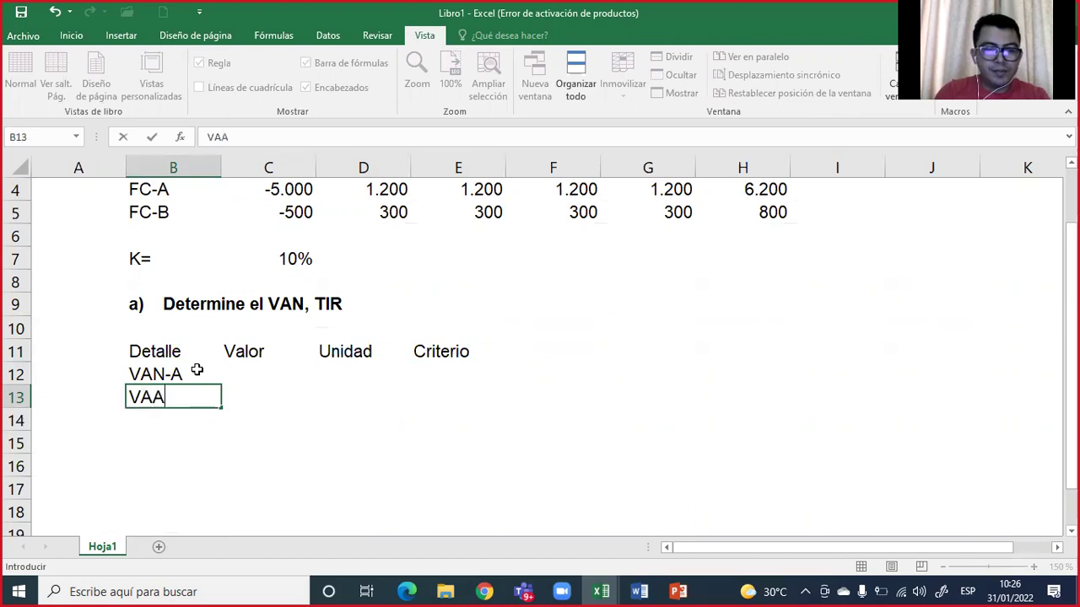
pyautogui.write('/')
pyautogui.press('BackSpace')
pyautogui.press('BackSpace')
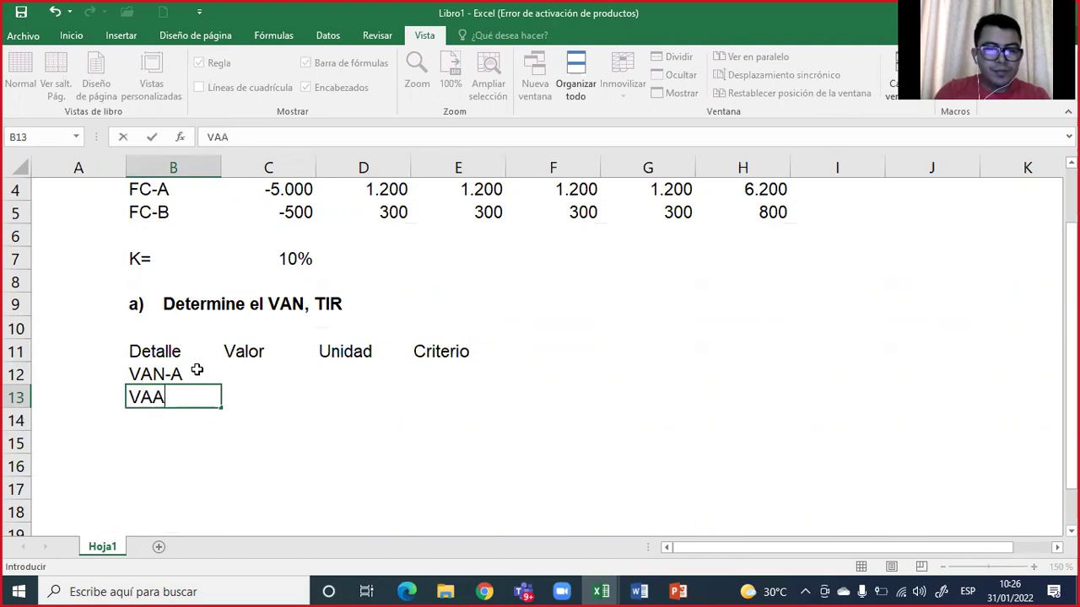
pyautogui.write('N-')
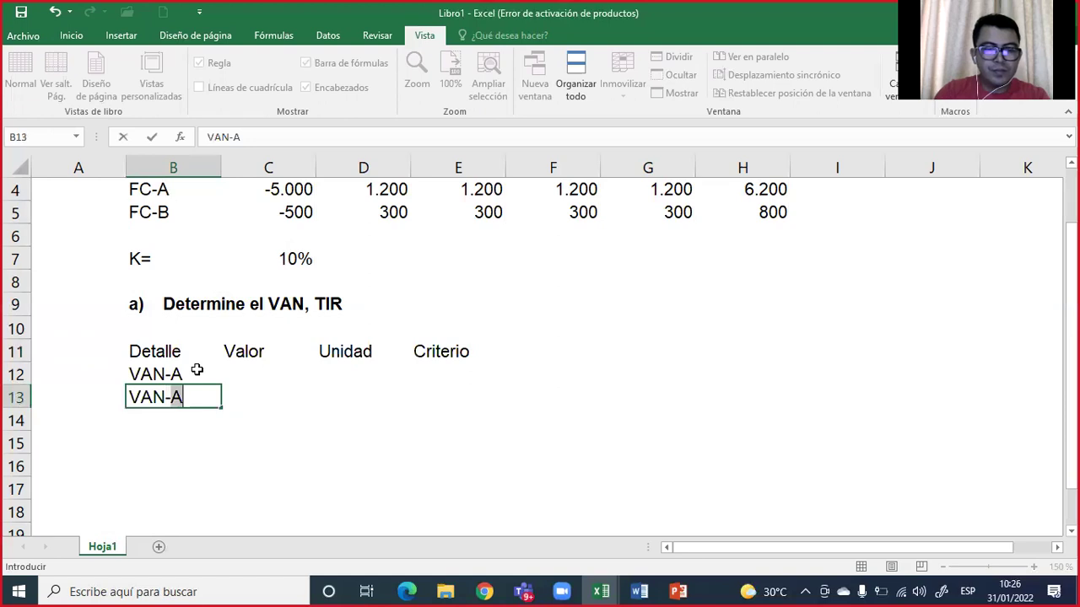
pyautogui.write('B')
pyautogui.press('Return')
# Step: Add the row labels TIR-A and TIR-B in cells B14 and B15
pyautogui.write('TIR-A')
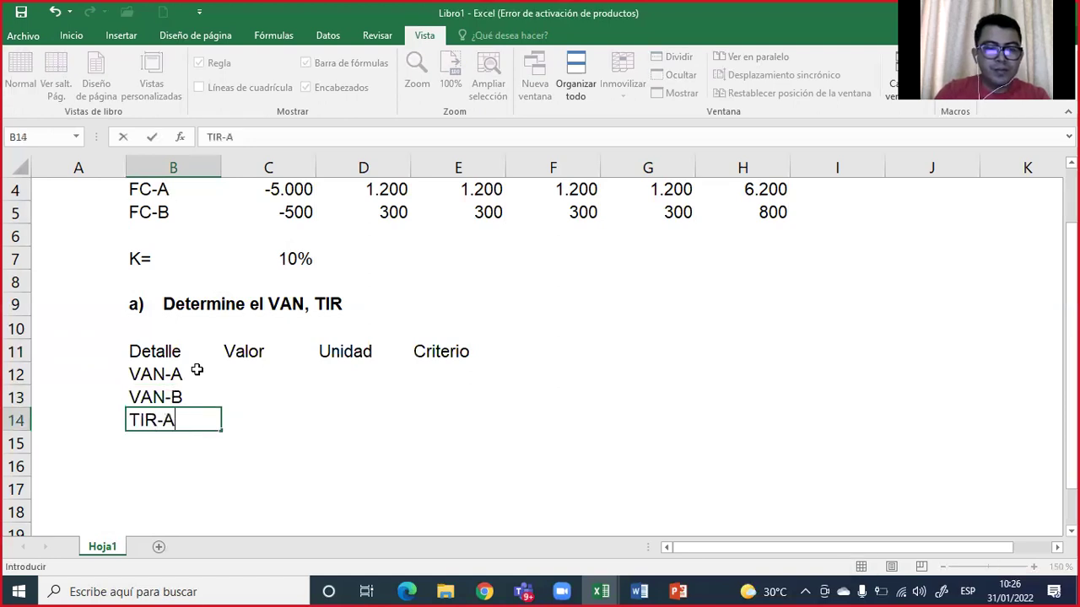
pyautogui.press('Return')
pyautogui.write('TIR-B')
pyautogui.press('Return')
# Step: Enter Bs as the unit of both VAN rows in cells D12 and D13
pyautogui.press('Up')
pyautogui.press('Up')
pyautogui.press('Up')
pyautogui.press('Up')
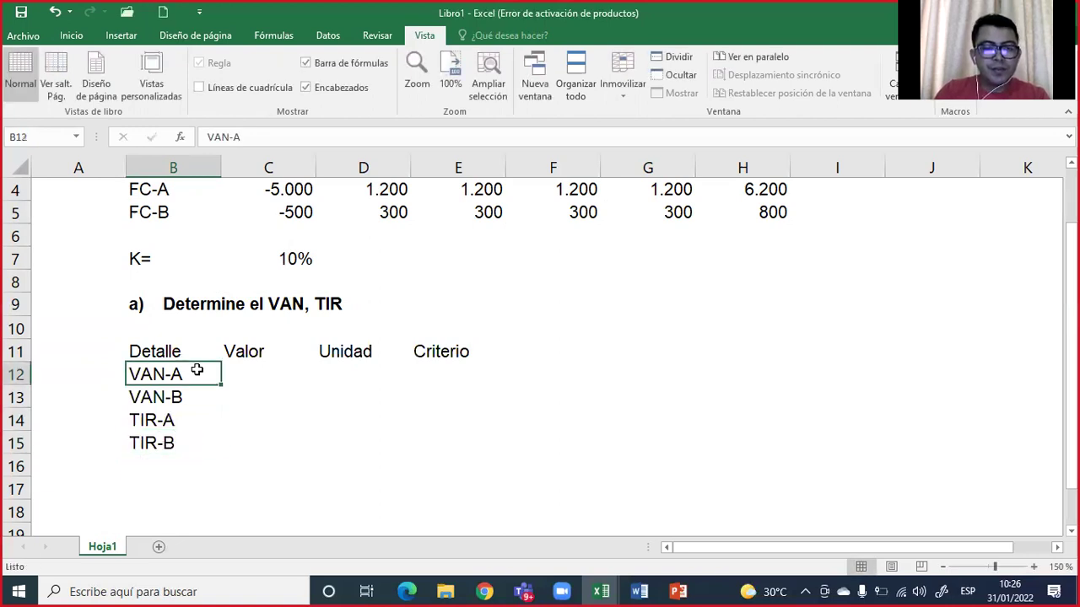
pyautogui.press('Right')
pyautogui.press('Right')
pyautogui.write('Bs')
pyautogui.press('Return')
pyautogui.write('Bs')
pyautogui.press('Return')
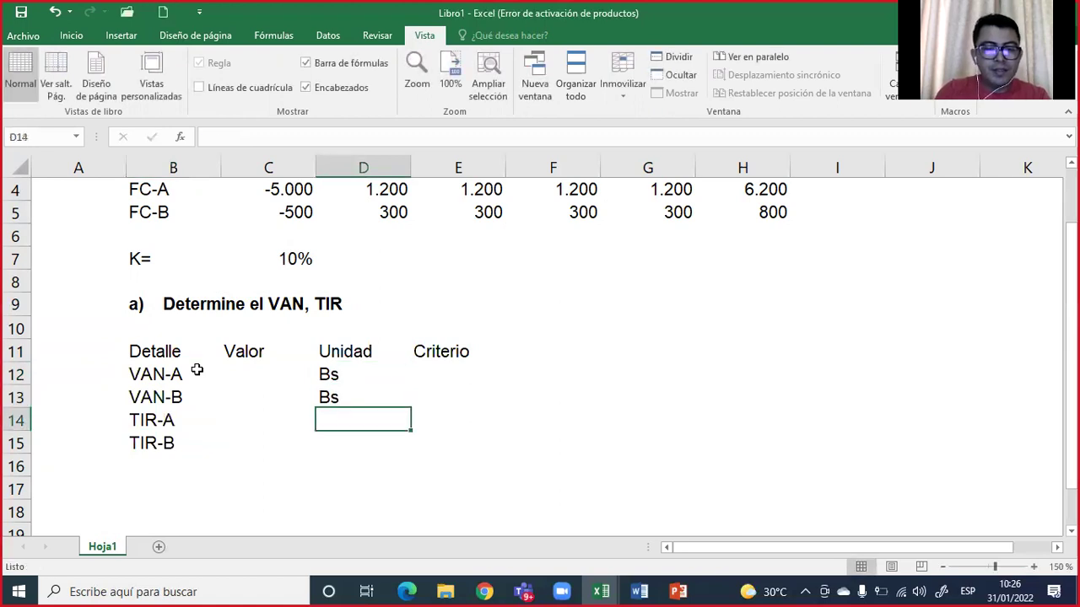
# Step: Enter Anual as the unit for TIR-A in D14 and copy it to D15 for TIR-B
pyautogui.write('Anual')
pyautogui.press('Return')
pyautogui.press('Up')
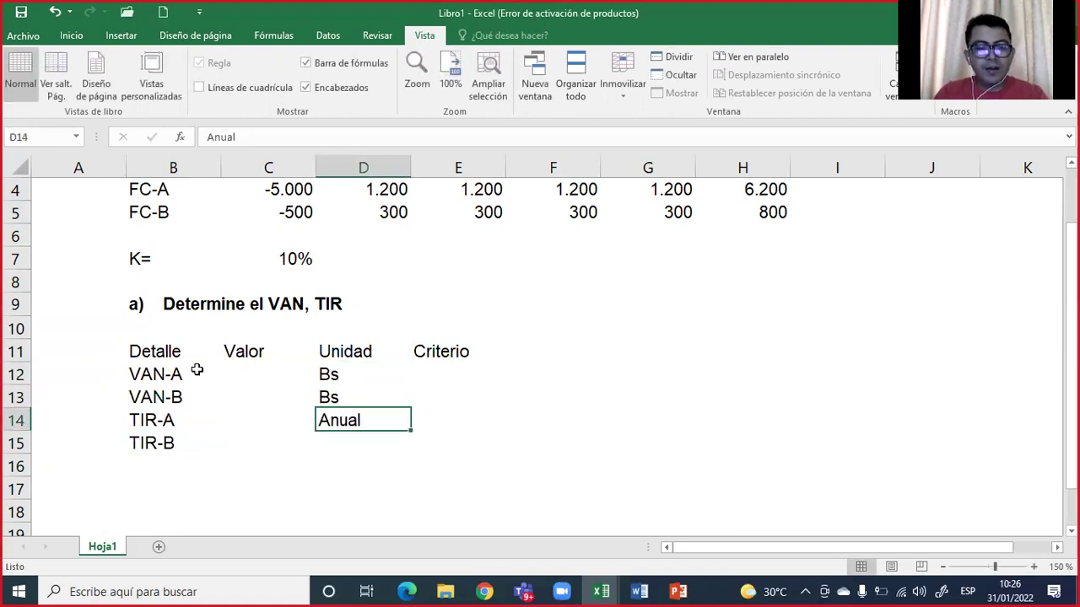
pyautogui.hotkey('ctrl', 'c')
pyautogui.hotkey('shift', 'Down')
pyautogui.hotkey('ctrl', 'v')
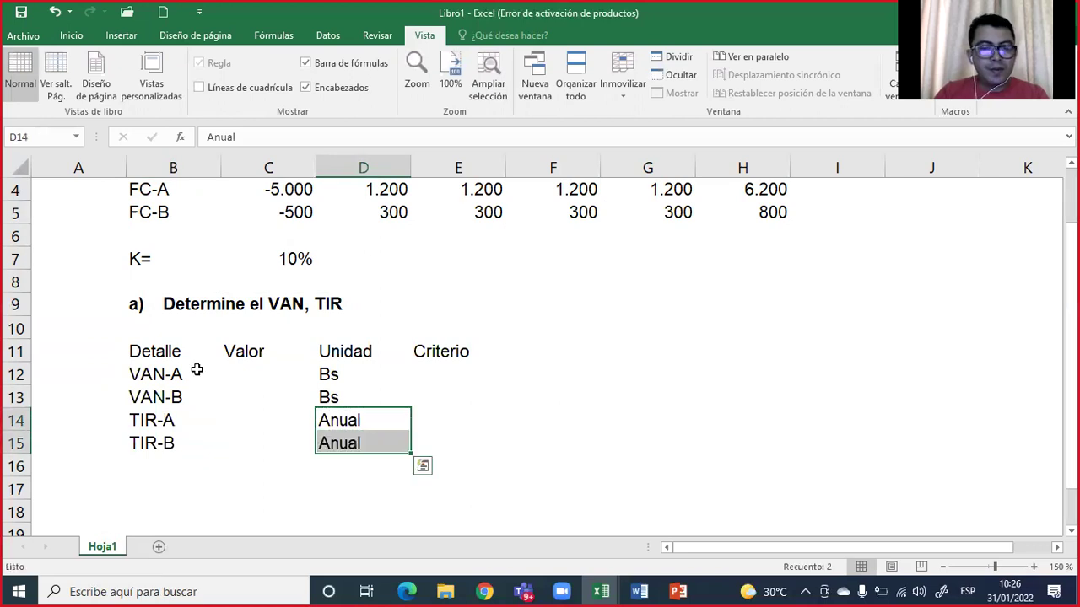
# Step: Put a percent sign before the text in D14 and D15 so both TIR units read %Anual
pyautogui.doubleClick(321, 420)
pyautogui.write('%')
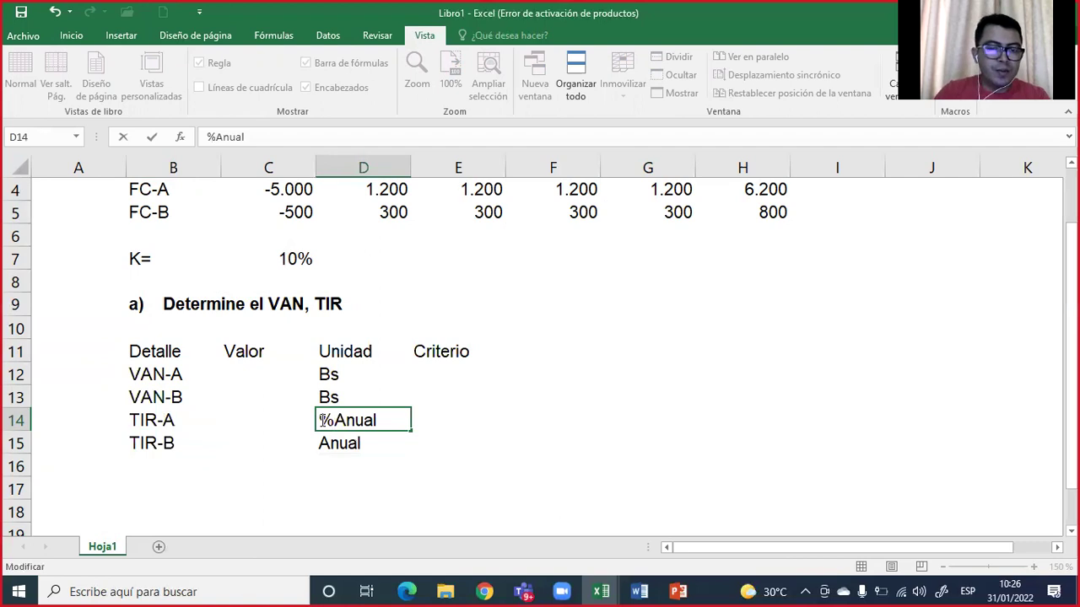
pyautogui.click(321, 447)
pyautogui.doubleClick(322, 448)
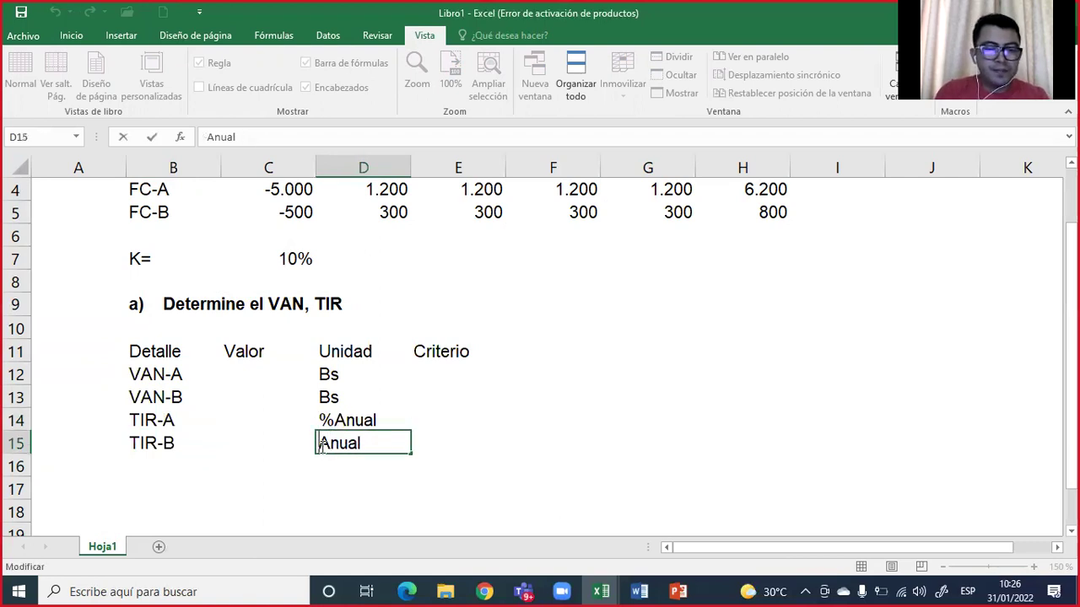
pyautogui.write('%')
pyautogui.press('Return')
# Step: Format the header row B11:E11 with a bottom border and bold text
pyautogui.press('Up')
pyautogui.press('Up')
pyautogui.press('Up')
pyautogui.press('Up')
pyautogui.press('Up')
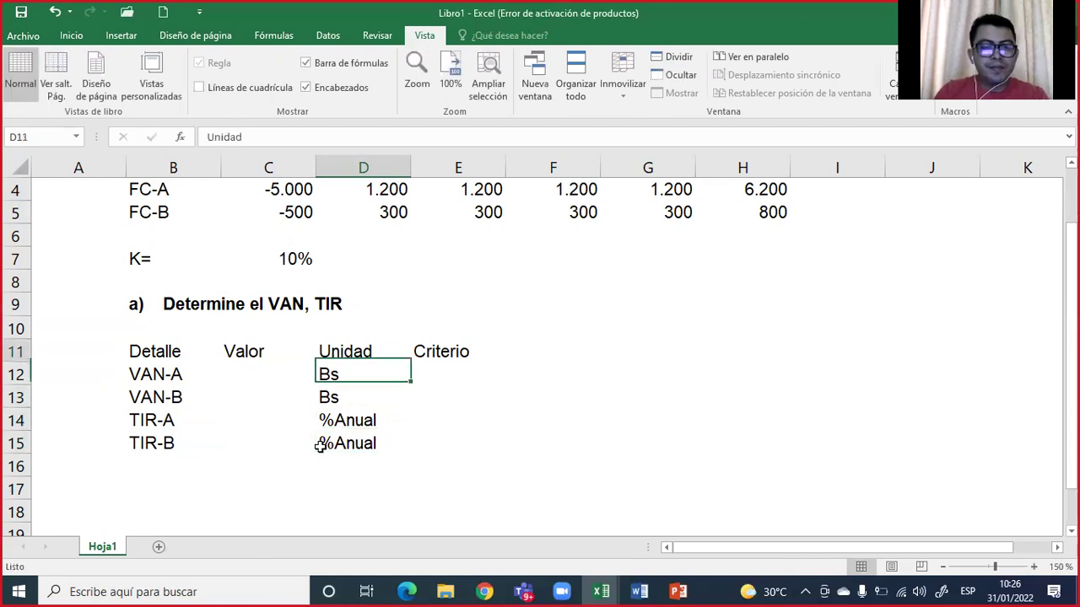
pyautogui.press('Left')
pyautogui.press('Left')
pyautogui.hotkey('shift', 'Right')
pyautogui.hotkey('shift', 'Right')
pyautogui.hotkey('shift', 'Right')
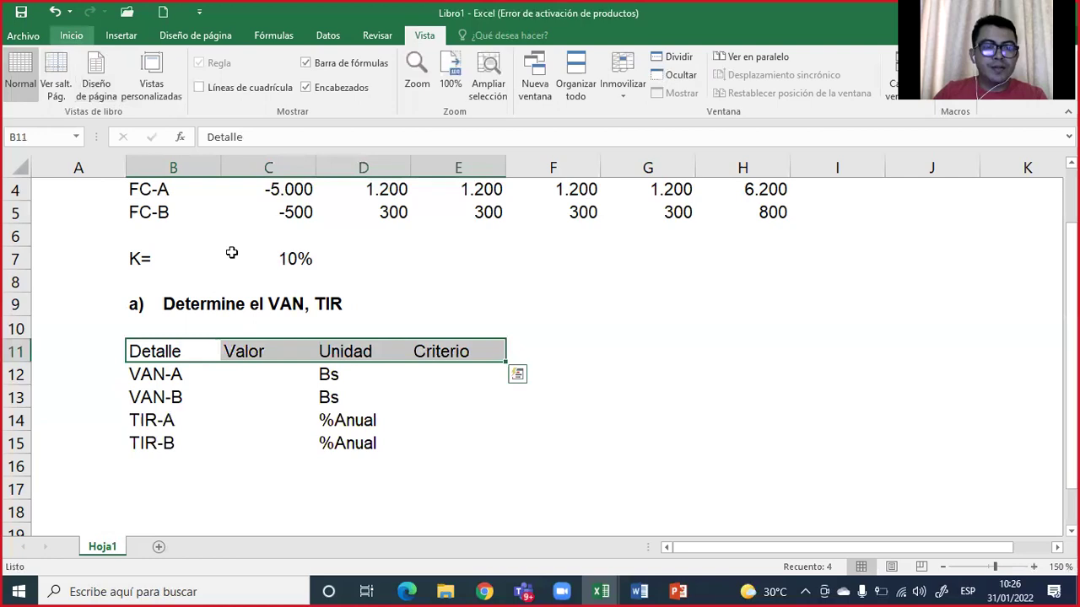
pyautogui.click(71, 34)
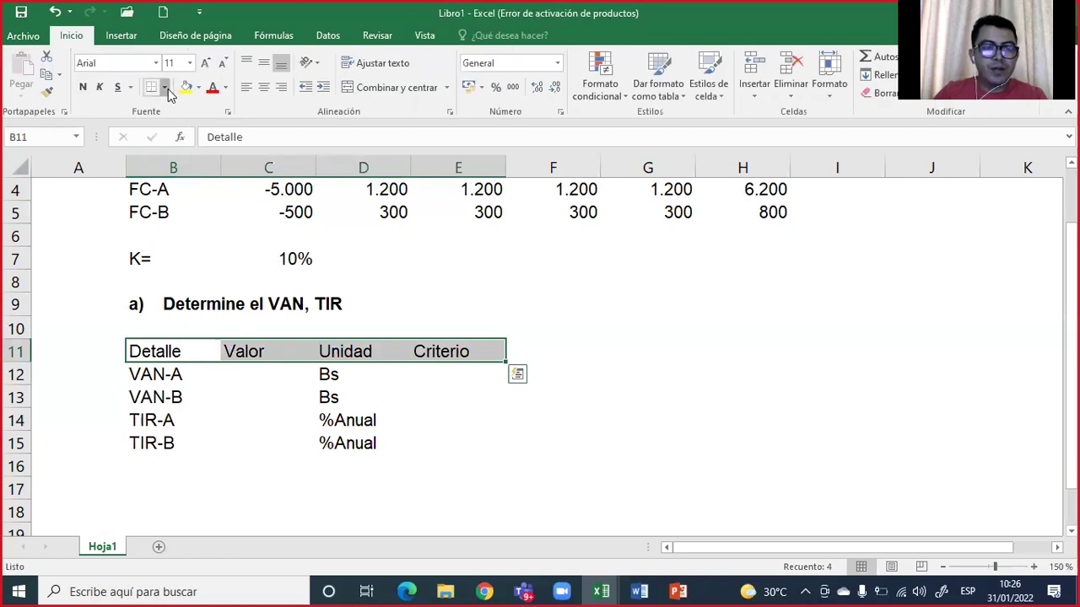
pyautogui.click(169, 92)
pyautogui.click(181, 299)
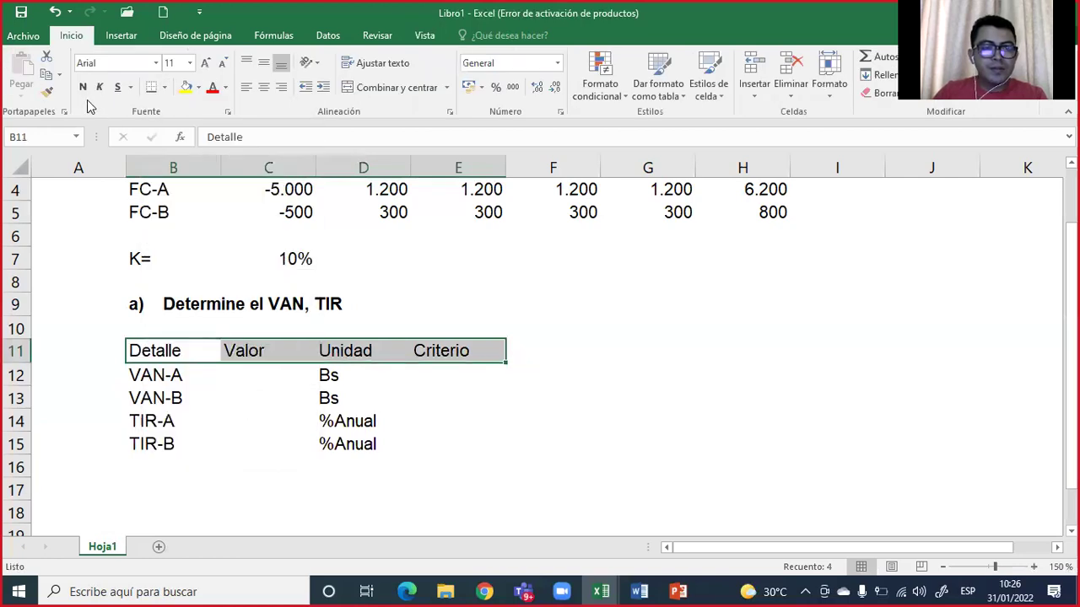
pyautogui.click(83, 87)
pyautogui.click(484, 347)
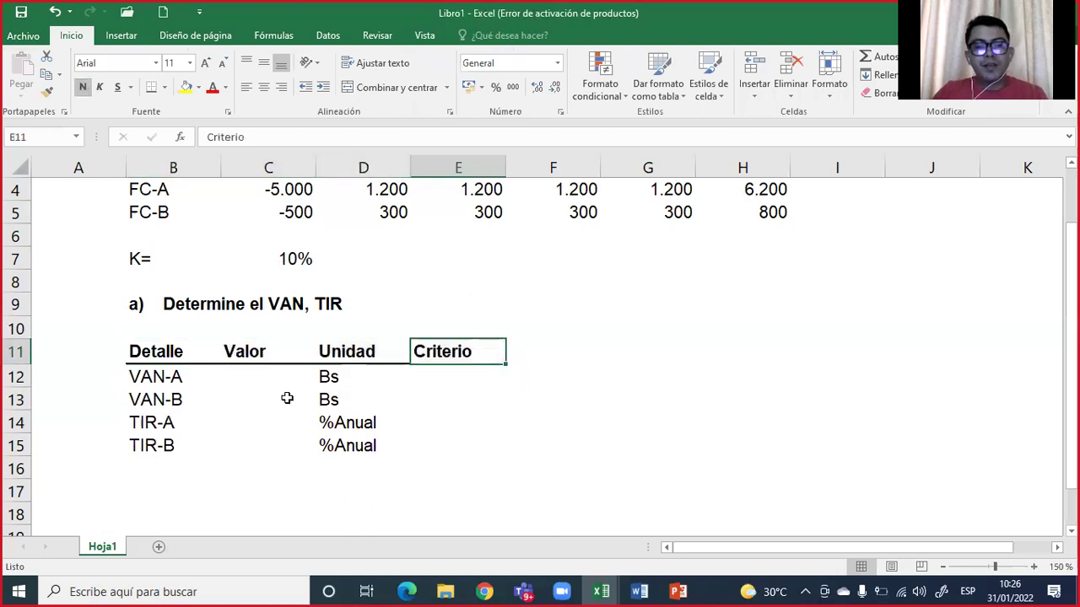
# Step: Begin the VAN-A formula in C12 with =VNA(C7;D4:H4), using the 10% rate and project A's flows for periods 1 to 5
pyautogui.scroll(1, 265, 386)
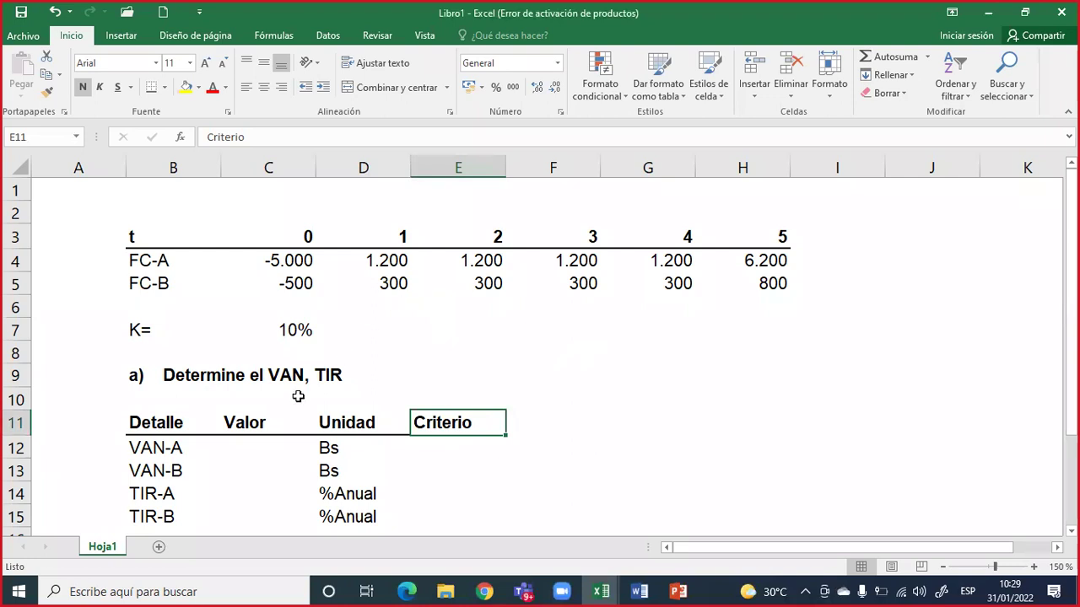
pyautogui.click(273, 443)
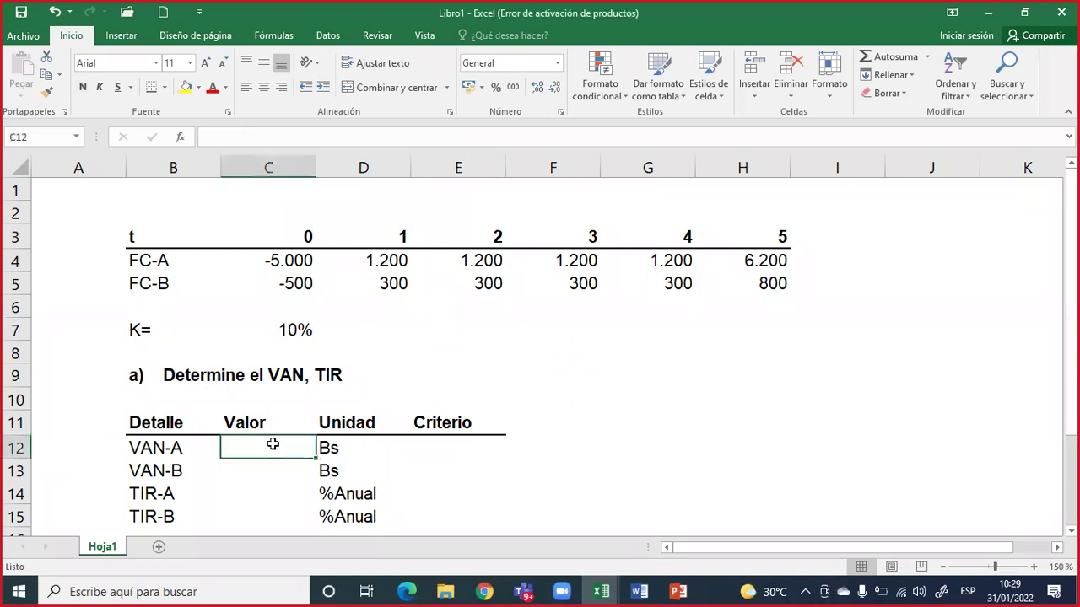
pyautogui.write('=vna')
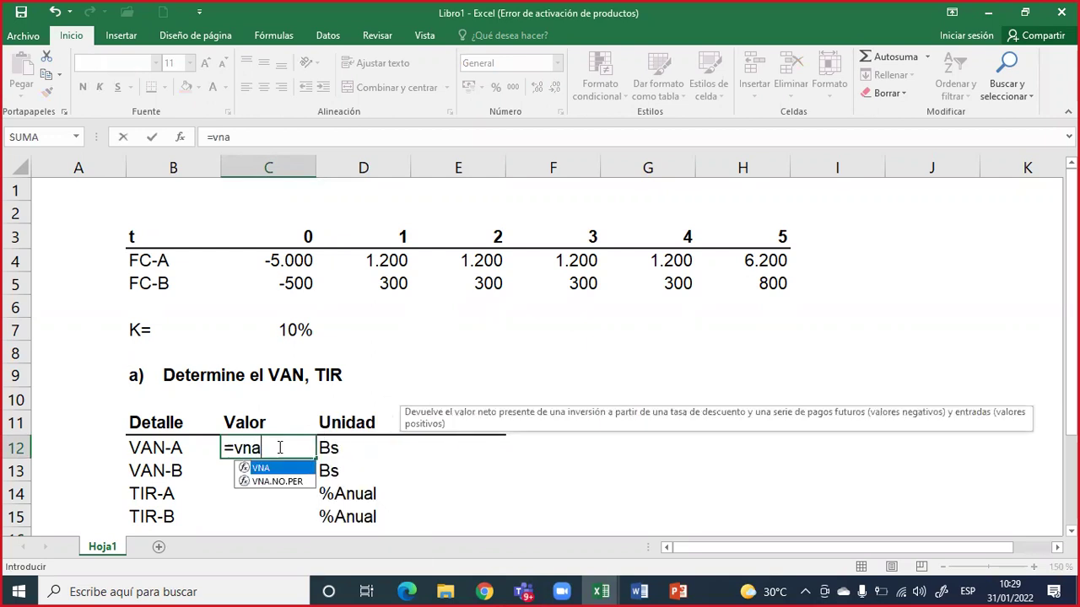
pyautogui.doubleClick(273, 468)
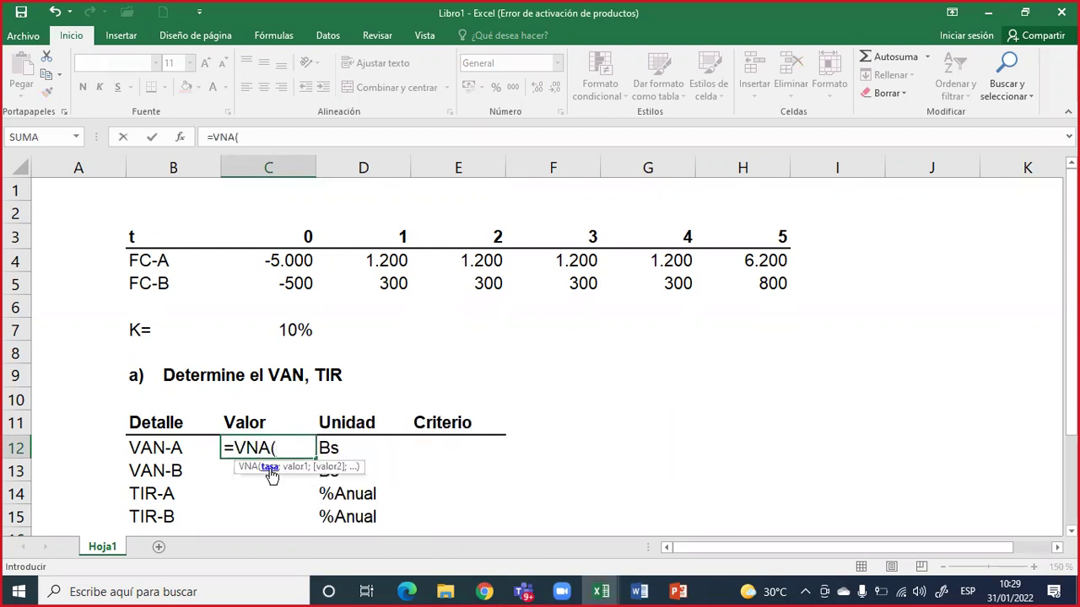
pyautogui.click(289, 333)
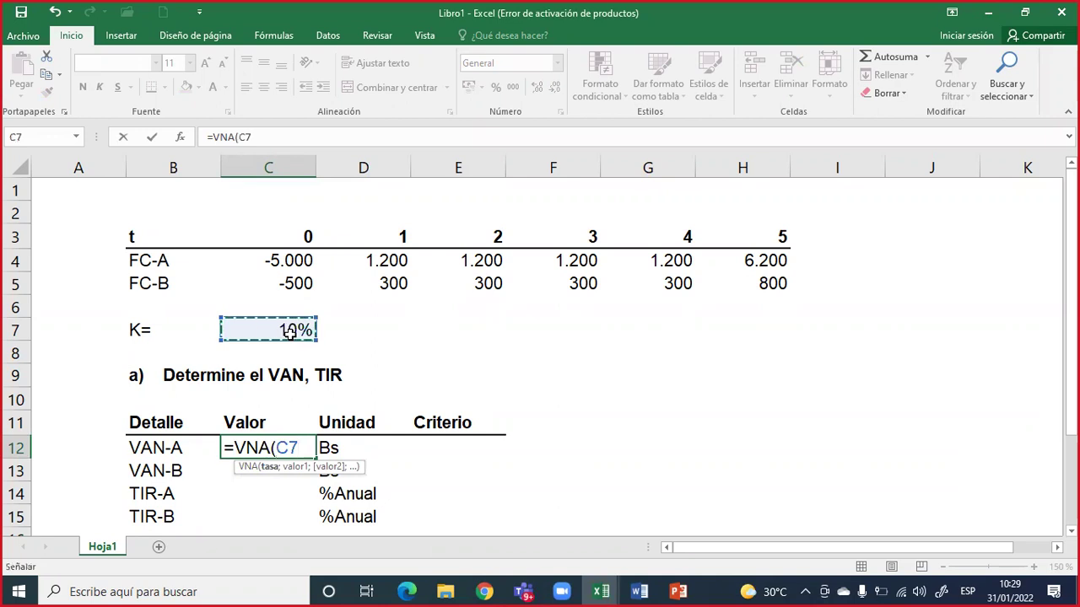
pyautogui.write(';')
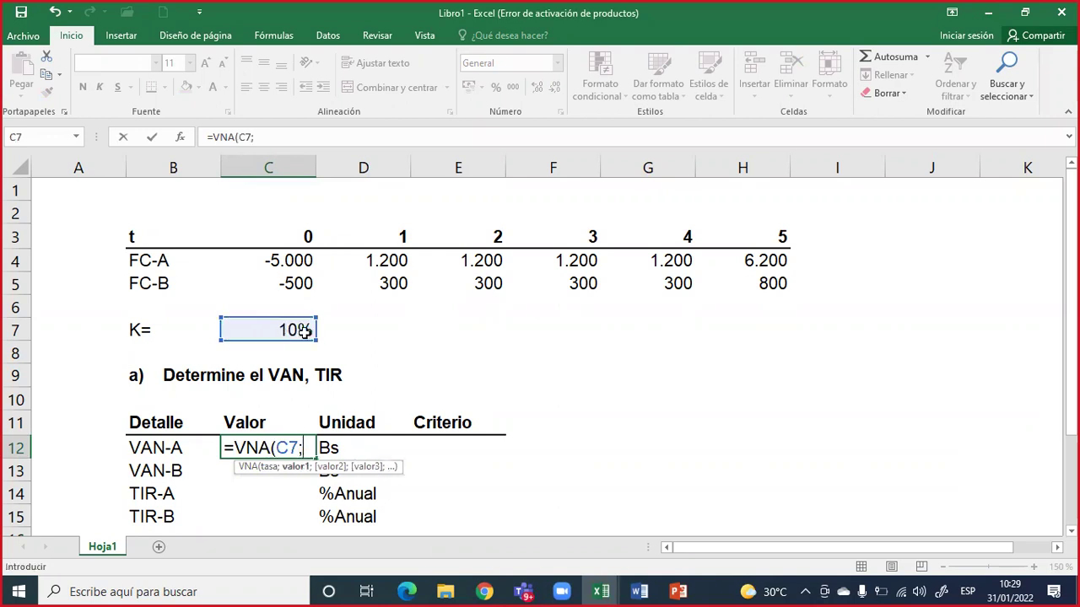
pyautogui.moveTo(367, 262); pyautogui.dragTo(715, 265)
pyautogui.write(')')
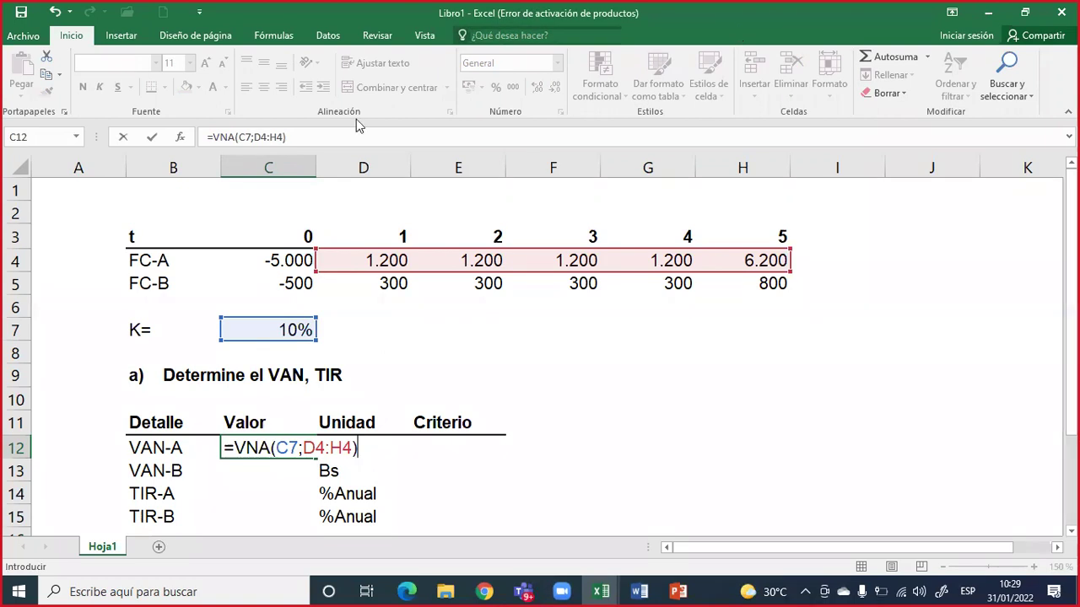
# Step: Annotate the sheet with a red rectangle around the VNA formula in C12 and red arrows from periods 1 to 5 back to period 0
pyautogui.click(396, 266)
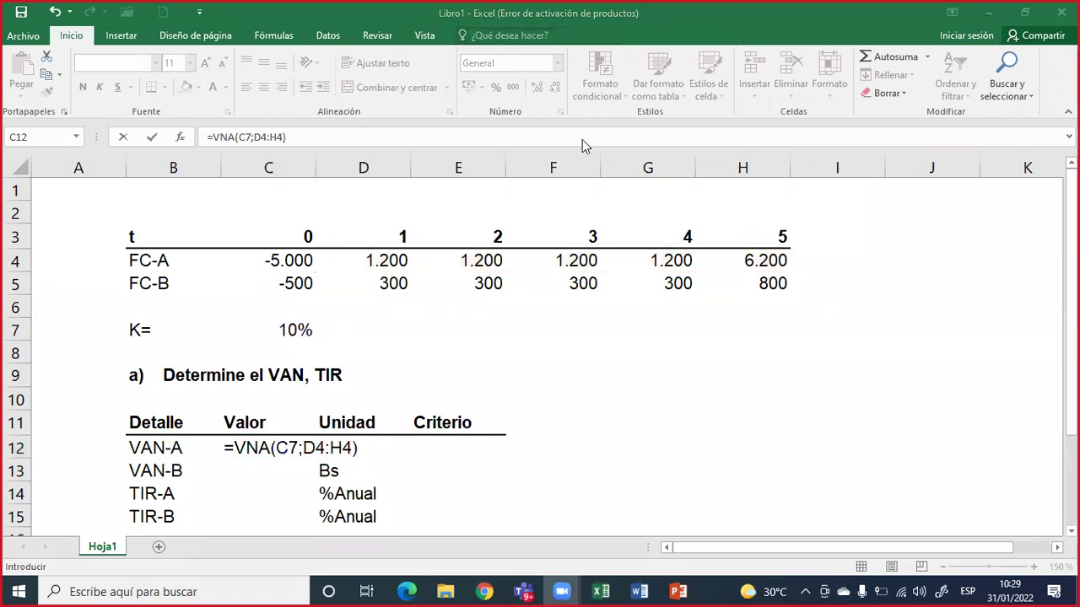
pyautogui.moveTo(231, 434)
pyautogui.mouseDown()
pyautogui.moveTo(255, 462)
pyautogui.moveTo(371, 460)
pyautogui.mouseUp()
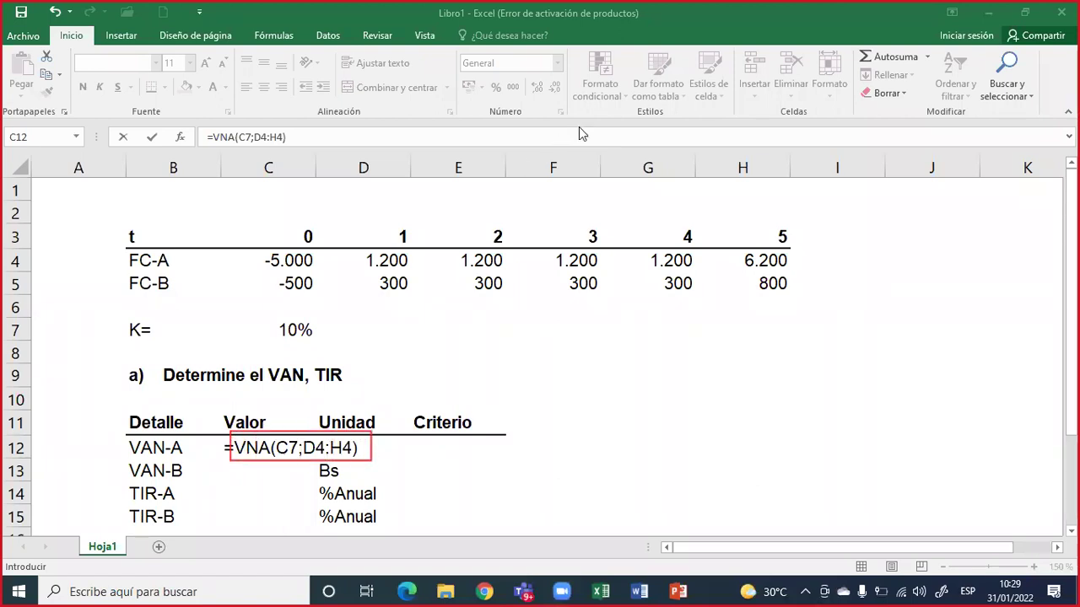
pyautogui.moveTo(405, 239)
pyautogui.mouseDown()
pyautogui.moveTo(371, 216)
pyautogui.moveTo(309, 230)
pyautogui.moveTo(322, 225)
pyautogui.mouseUp()
pyautogui.moveTo(475, 249)
pyautogui.mouseDown()
pyautogui.moveTo(346, 205)
pyautogui.moveTo(322, 221)
pyautogui.moveTo(331, 212)
pyautogui.mouseUp()
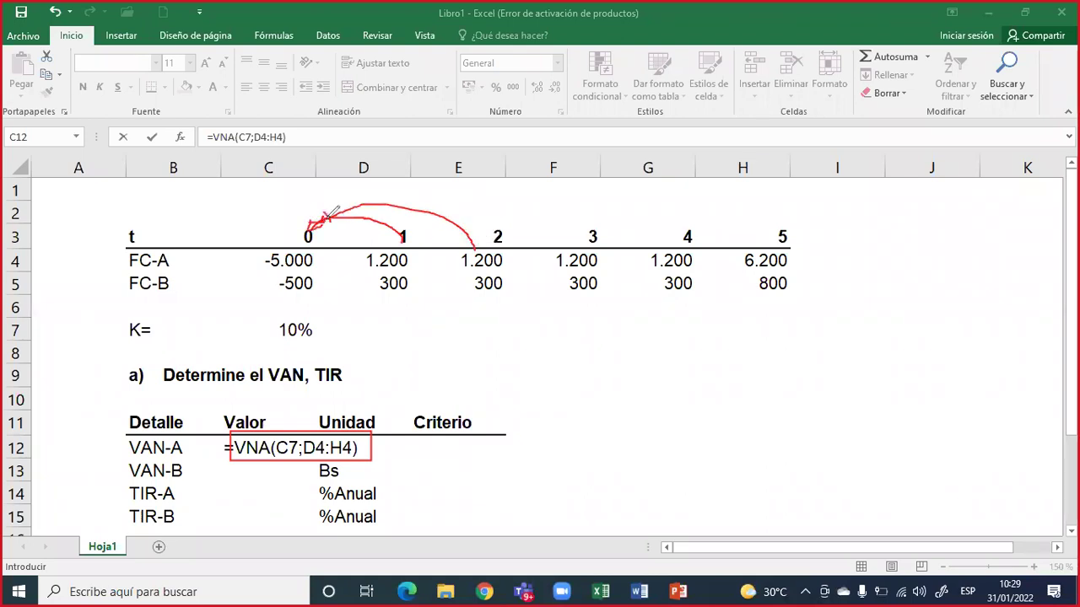
pyautogui.moveTo(571, 249)
pyautogui.mouseDown()
pyautogui.moveTo(490, 202)
pyautogui.moveTo(327, 226)
pyautogui.mouseUp()
pyautogui.moveTo(664, 244)
pyautogui.mouseDown()
pyautogui.moveTo(501, 191)
pyautogui.moveTo(314, 228)
pyautogui.mouseUp()
pyautogui.moveTo(743, 243)
pyautogui.mouseDown()
pyautogui.moveTo(349, 211)
pyautogui.moveTo(314, 226)
pyautogui.mouseUp()
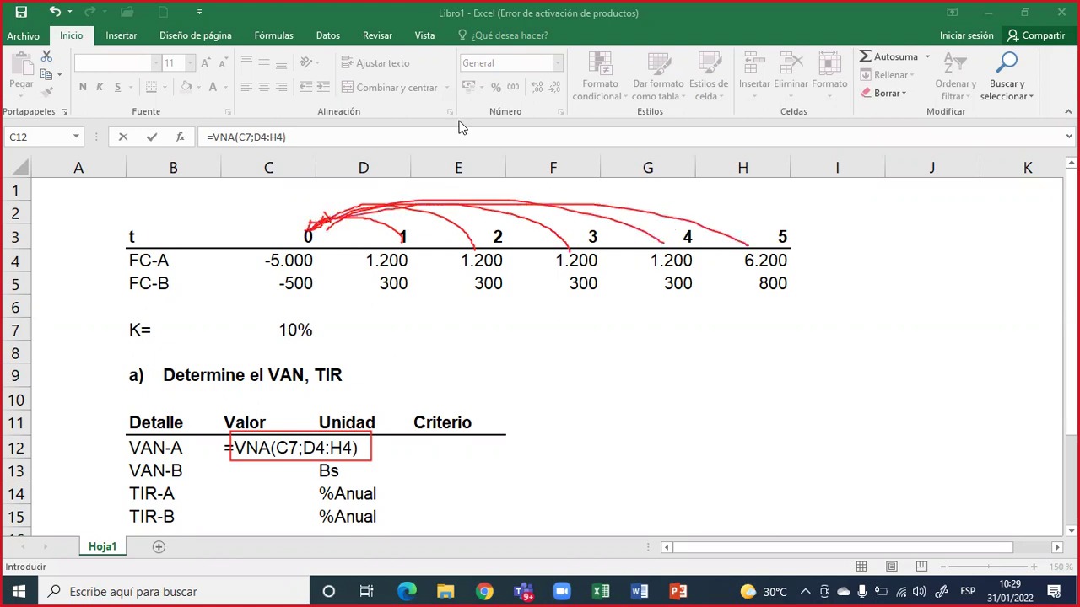
# Step: Complete the VAN-A formula in C12 as =VNA($C$7;D4:H4)+C4, adding the initial flow and making the rate reference absolute
pyautogui.press('F2')
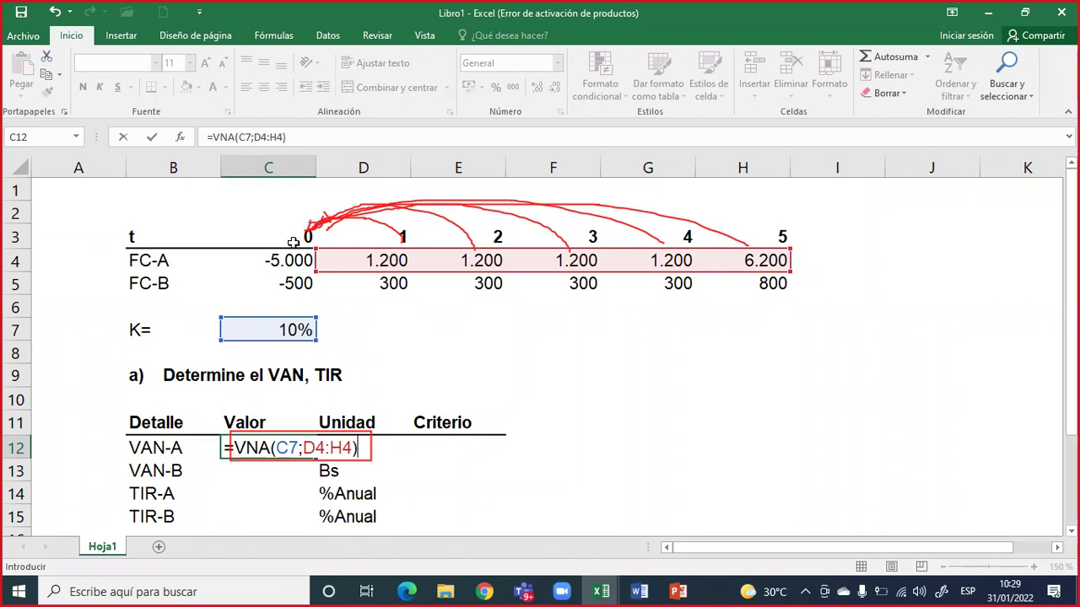
pyautogui.write('+')
pyautogui.click(292, 258)
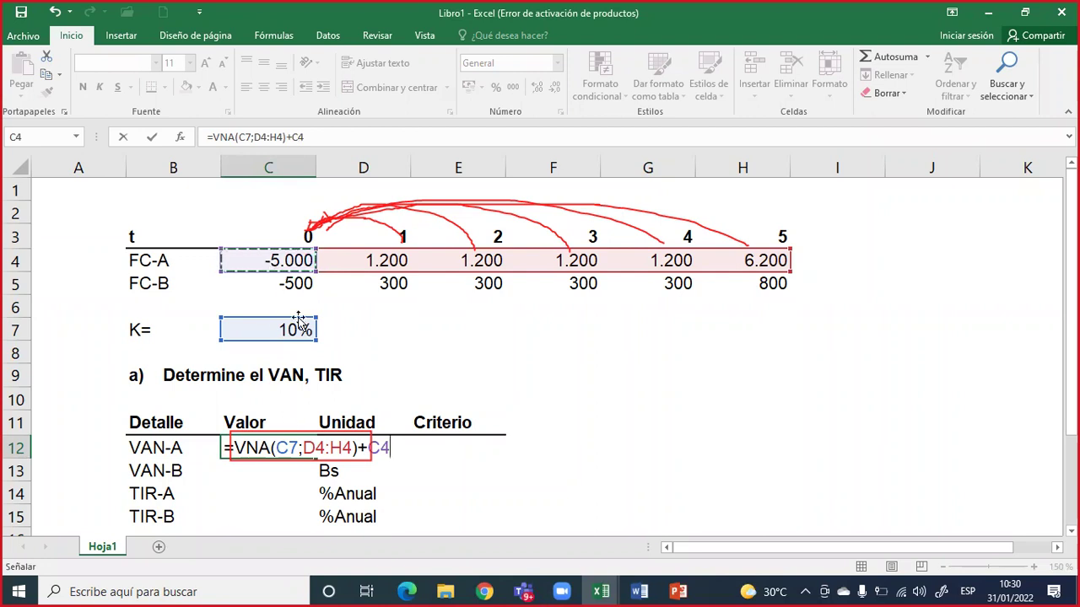
pyautogui.click(301, 450)
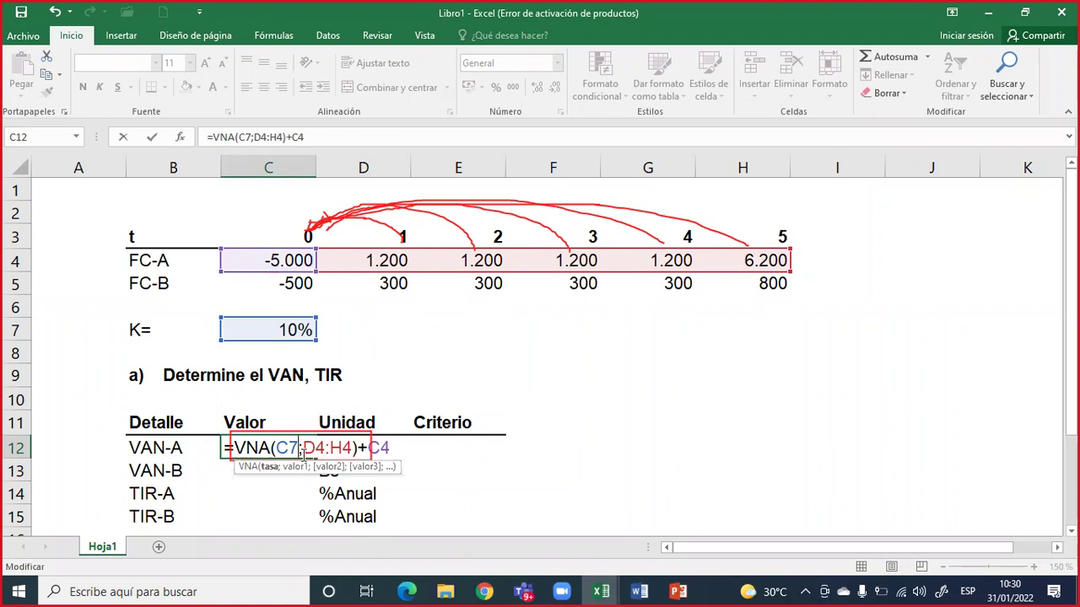
pyautogui.press('F4')
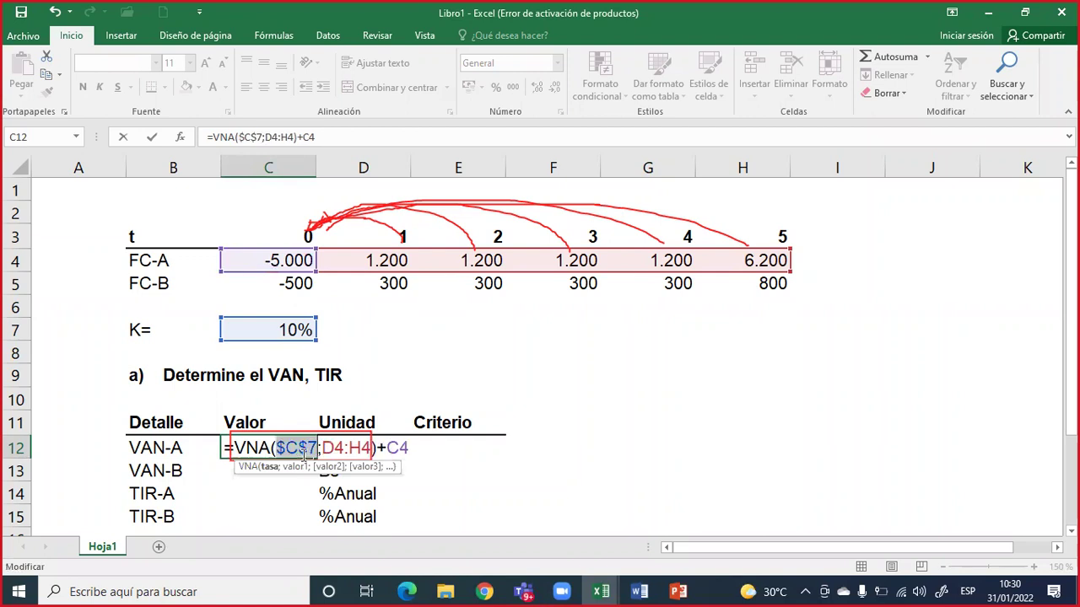
pyautogui.press('Return')
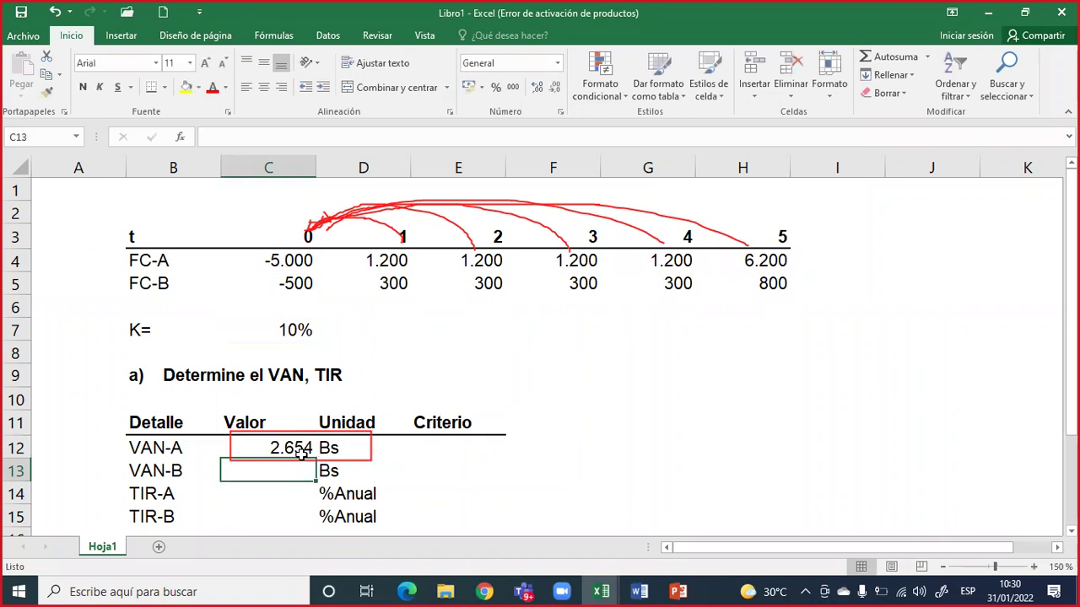
# Step: Copy the VAN-A formula down to C13 for VAN-B and check the cells it references
pyautogui.click(309, 453)
pyautogui.moveTo(312, 456); pyautogui.dragTo(304, 474)
pyautogui.click(303, 472)
pyautogui.doubleClick(301, 471)
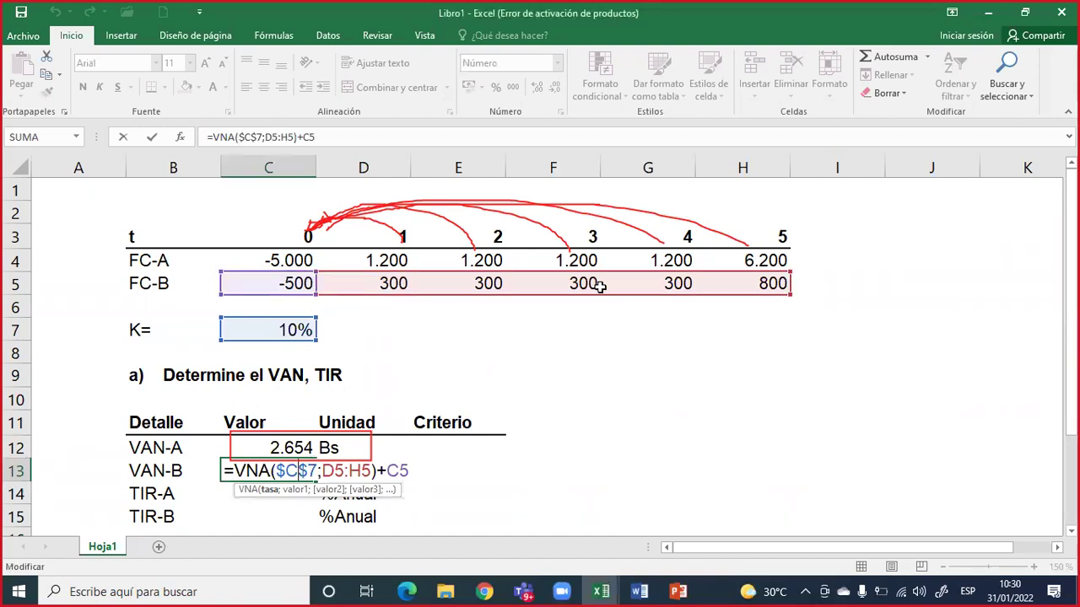
pyautogui.hotkey('ctrl', 'Return')
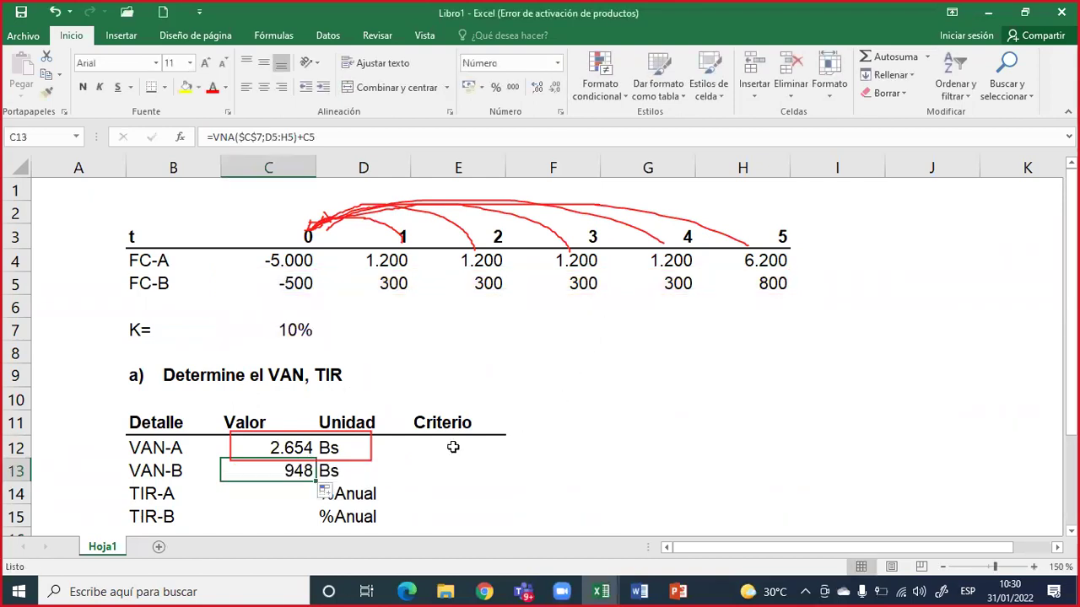
# Step: Enter Aceptar as the criterion for VAN-A in E12
pyautogui.click(453, 447)
pyautogui.write('Acpetar')
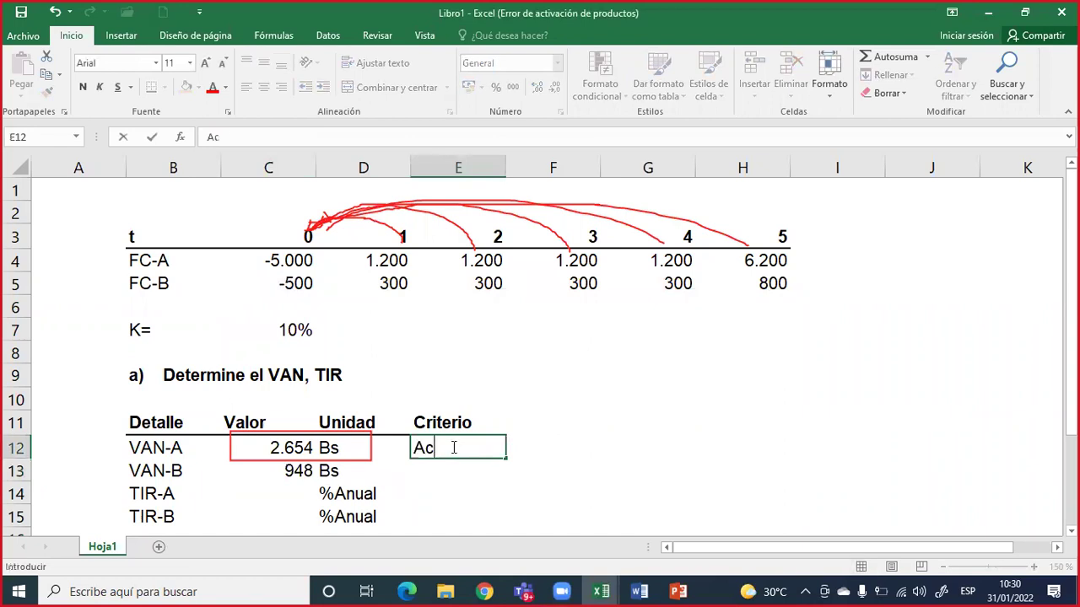
pyautogui.press('BackSpace')
pyautogui.press('BackSpace')
pyautogui.press('BackSpace')
pyautogui.press('BackSpace')
pyautogui.press('BackSpace')
pyautogui.write('eptar')
pyautogui.press('Return')
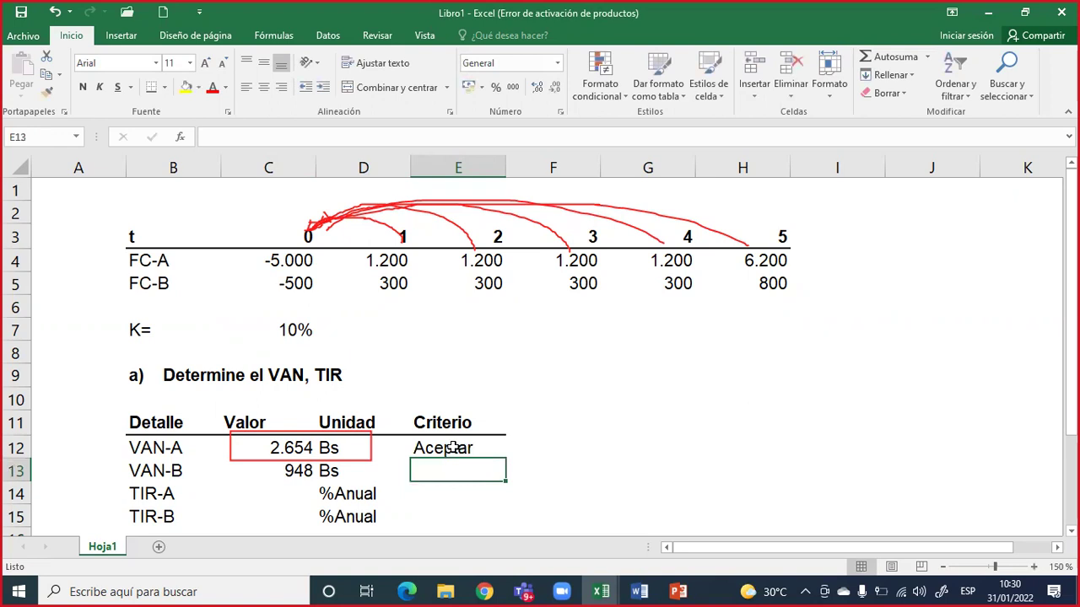
# Step: Copy the VAN-A criterion down to E13 for VAN-B
pyautogui.click(453, 448)
pyautogui.hotkey('ctrl', 'c')
pyautogui.hotkey('shift', 'Down')
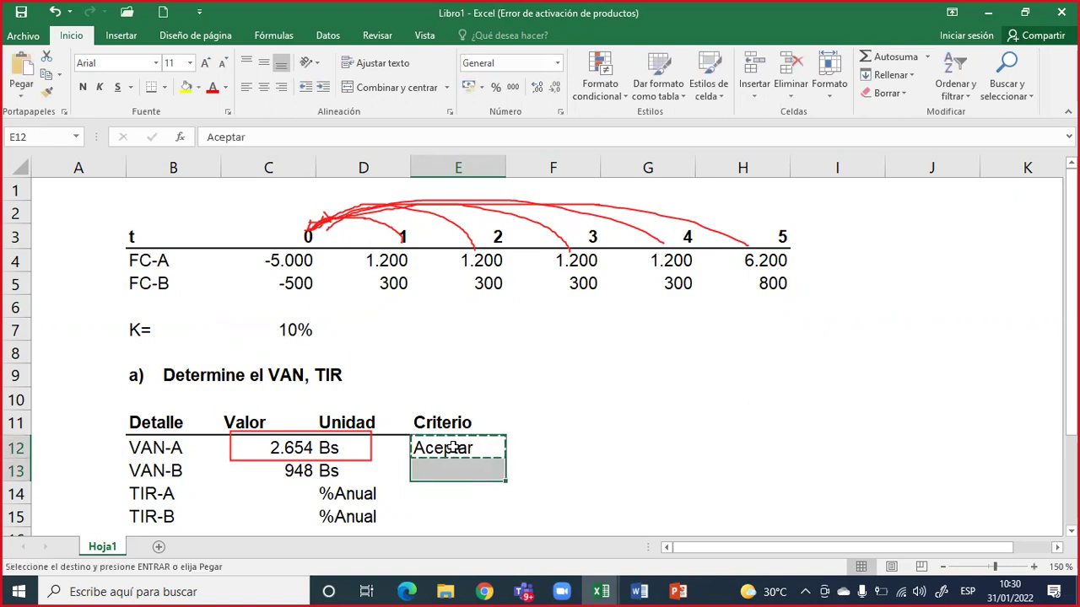
pyautogui.press('Return')
# Step: Compare the VAN values of projects A and B and examine the formulas in C12 and C13, including their rate reference
pyautogui.moveTo(281, 446); pyautogui.dragTo(292, 470)
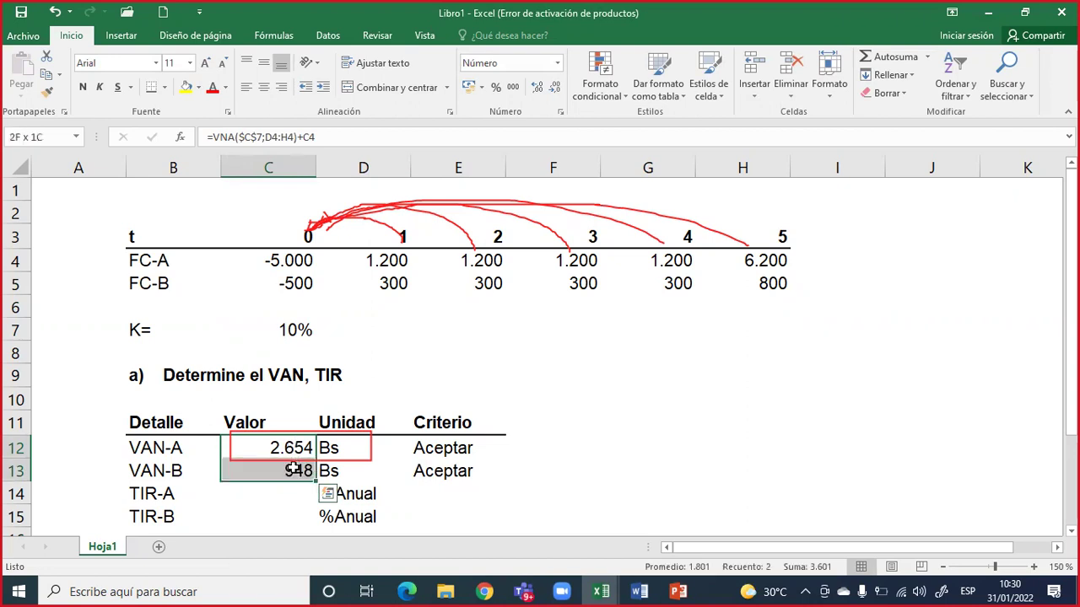
pyautogui.moveTo(292, 470); pyautogui.dragTo(292, 470)
pyautogui.click(590, 423)
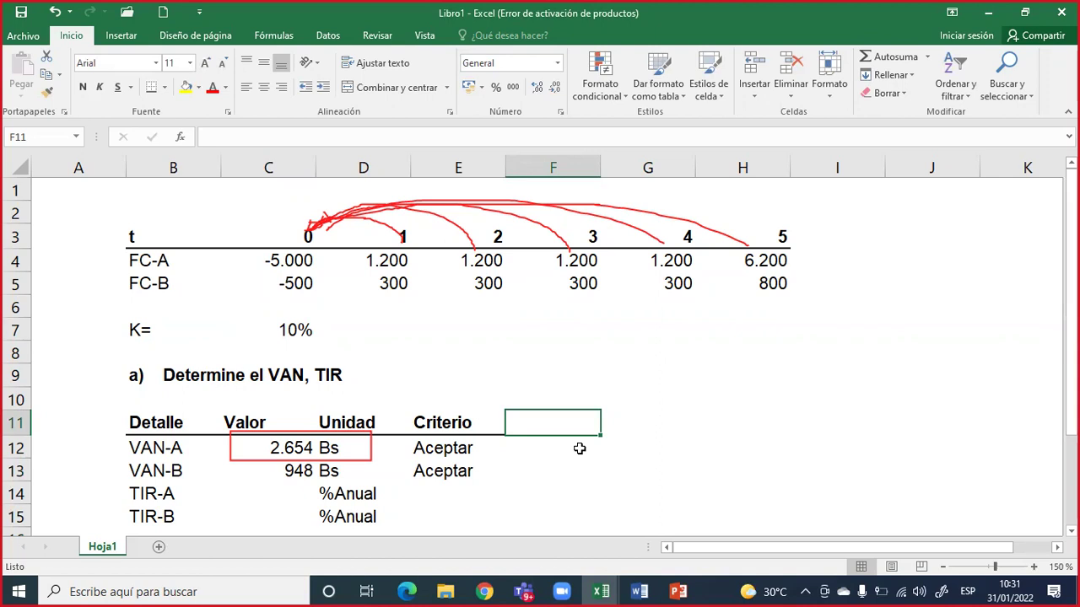
pyautogui.moveTo(304, 457); pyautogui.dragTo(300, 472)
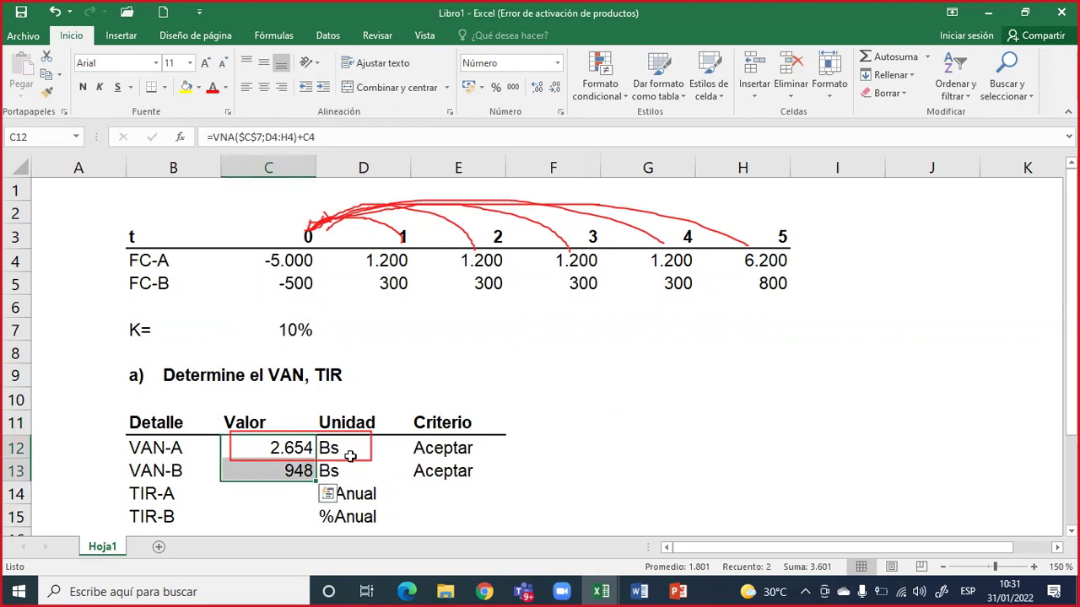
pyautogui.click(152, 450)
pyautogui.moveTo(151, 450); pyautogui.dragTo(458, 447)
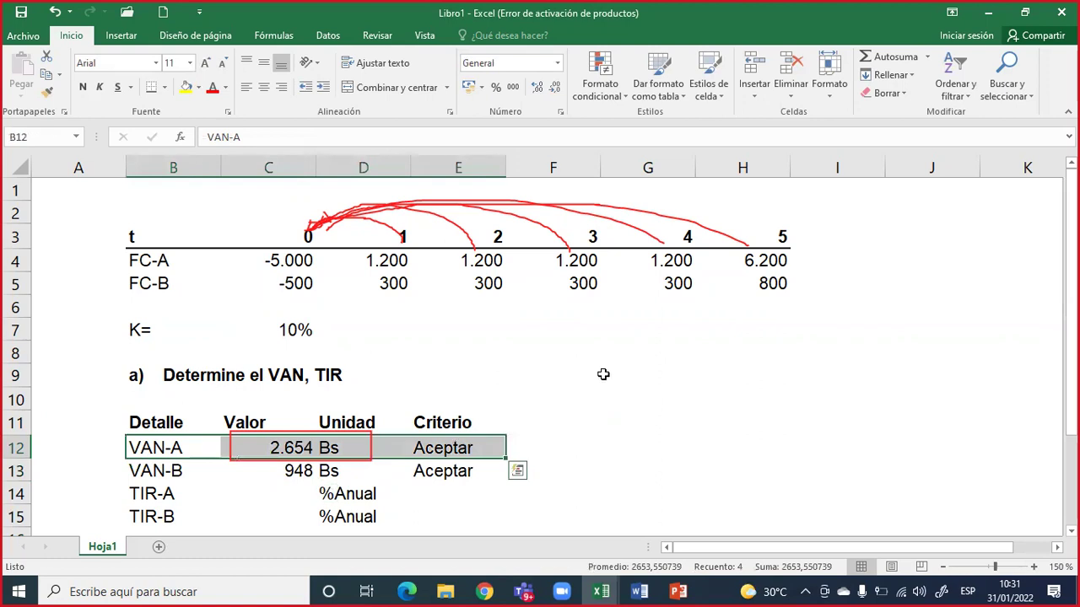
pyautogui.click(290, 470)
pyautogui.doubleClick(289, 470)
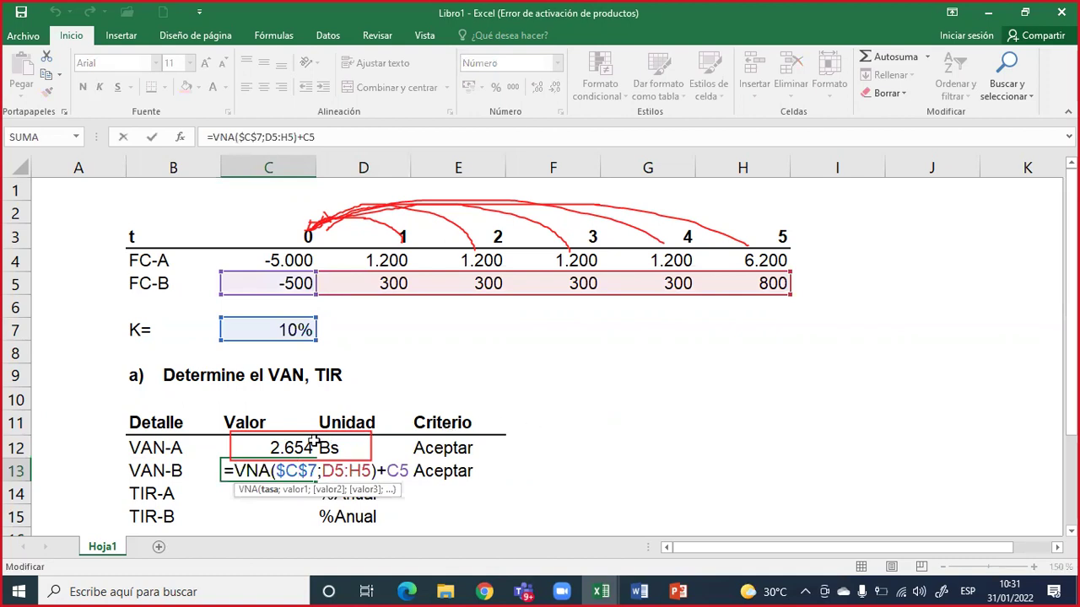
pyautogui.click(306, 448)
pyautogui.moveTo(315, 460); pyautogui.dragTo(276, 449)
pyautogui.doubleClick(306, 448)
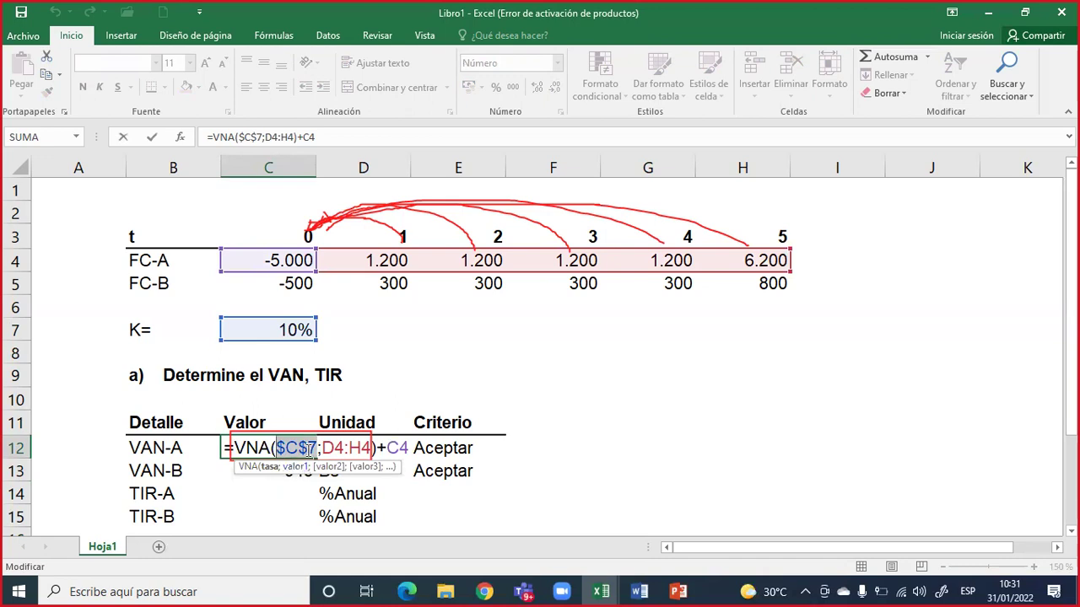
pyautogui.moveTo(317, 448); pyautogui.dragTo(278, 448)
pyautogui.hotkey('ctrl', 'Return')
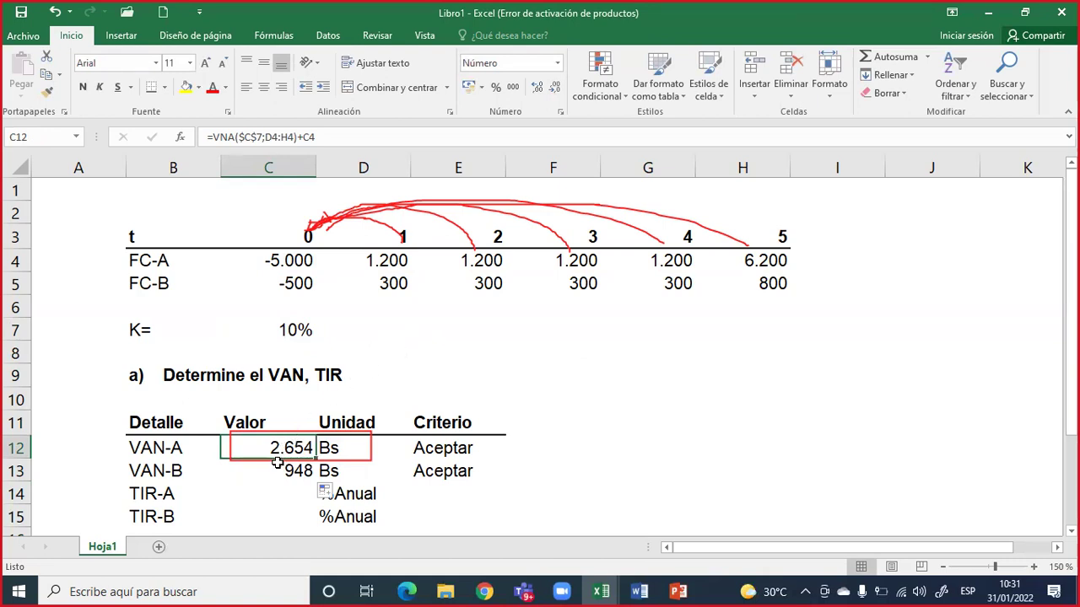
# Step: Calculate TIR-A in C14 with =TIR(C4:H4), covering project A's flows for periods 0 to 5
pyautogui.click(283, 489)
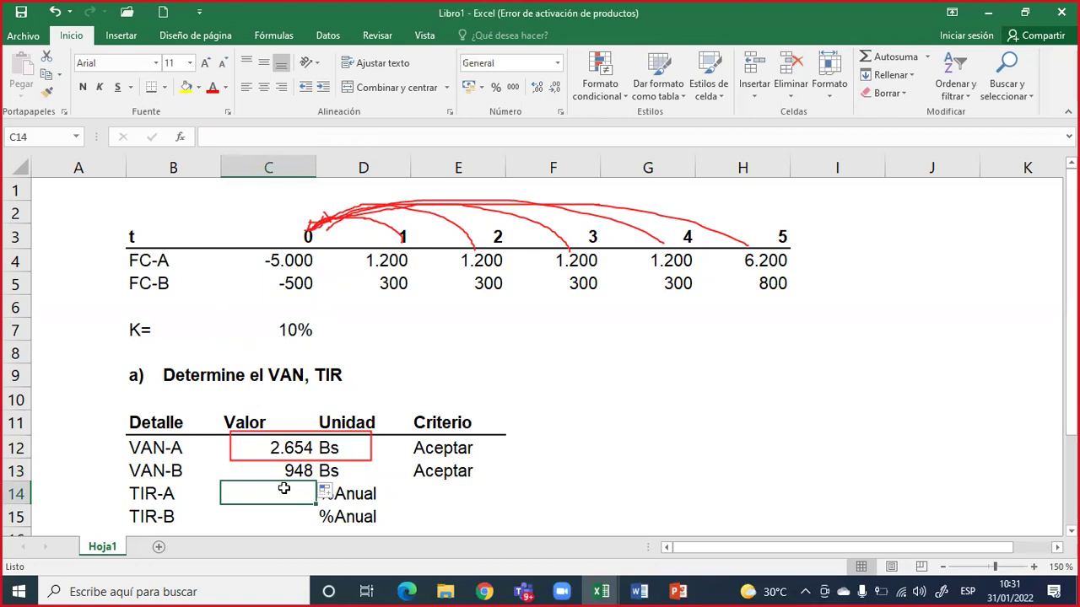
pyautogui.write('=tir')
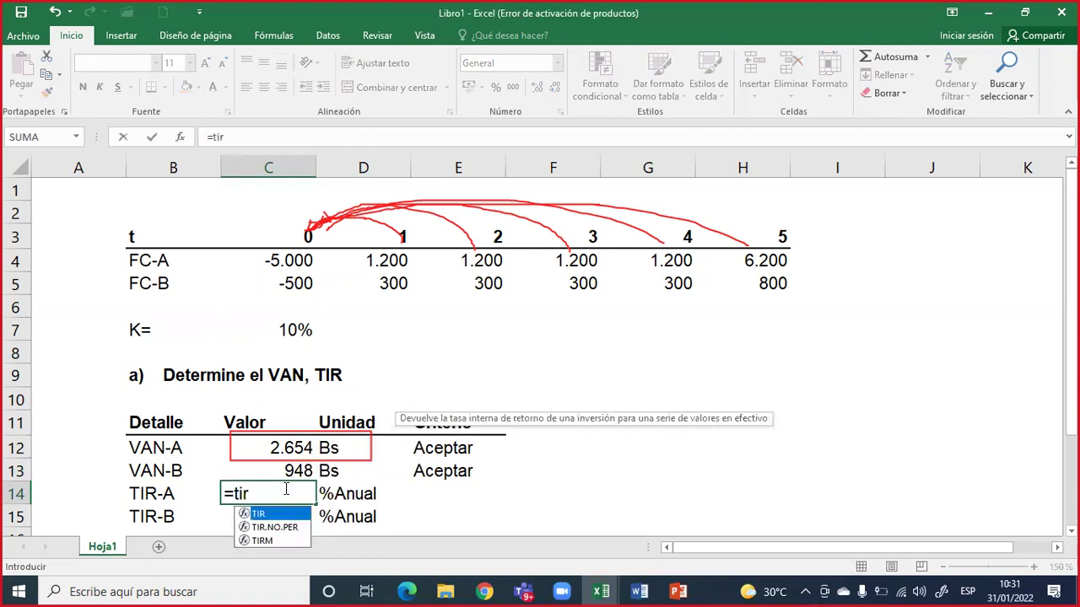
pyautogui.doubleClick(262, 514)
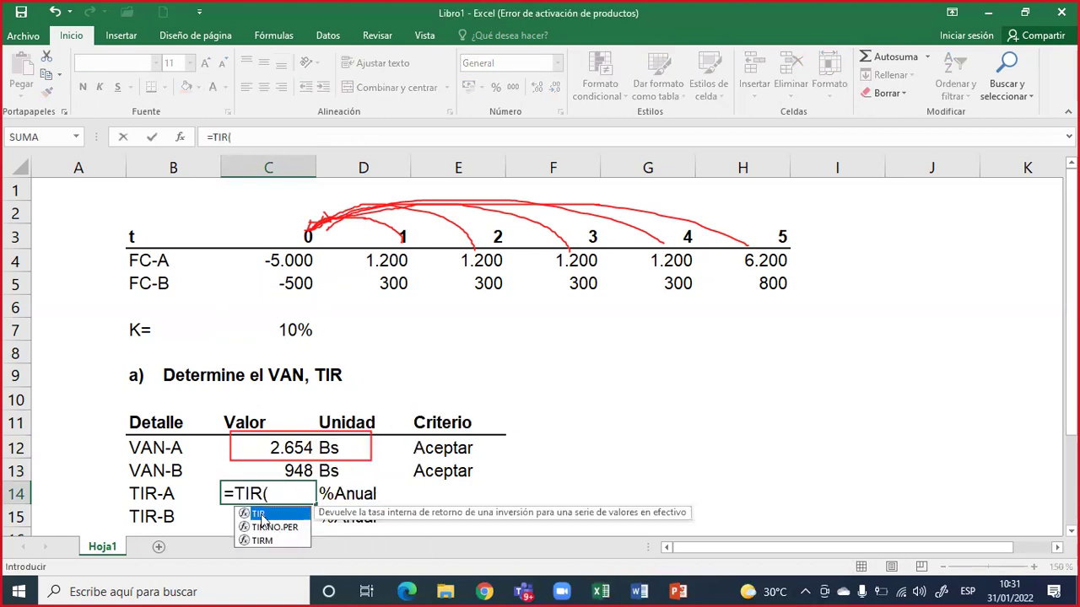
pyautogui.moveTo(301, 265); pyautogui.dragTo(716, 262)
pyautogui.write(')')
pyautogui.press('Return')
# Step: Copy the TIR-A formula down to C15 to calculate TIR-B
pyautogui.press('Up')
pyautogui.hotkey('ctrl', 'c')
pyautogui.press('Down')
pyautogui.hotkey('ctrl', 'v')
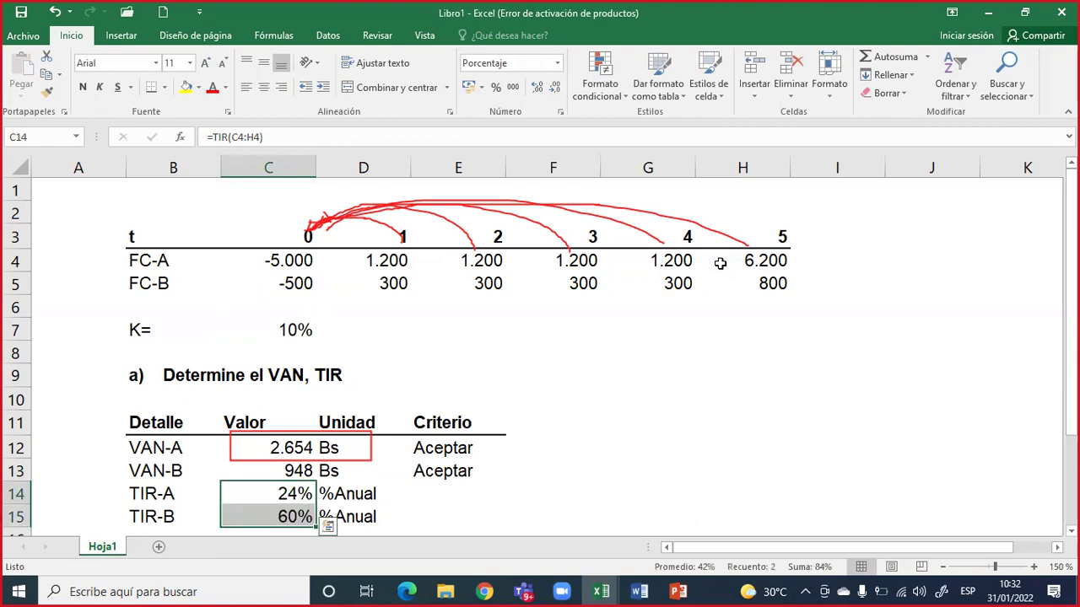
pyautogui.press('Escape')
# Step: Copy the Aceptar criterion from E13 to E14 and E15 for TIR-A and TIR-B
pyautogui.press('Up')
pyautogui.press('Right')
pyautogui.press('Right')
pyautogui.press('Up')
pyautogui.hotkey('ctrl', 'c')
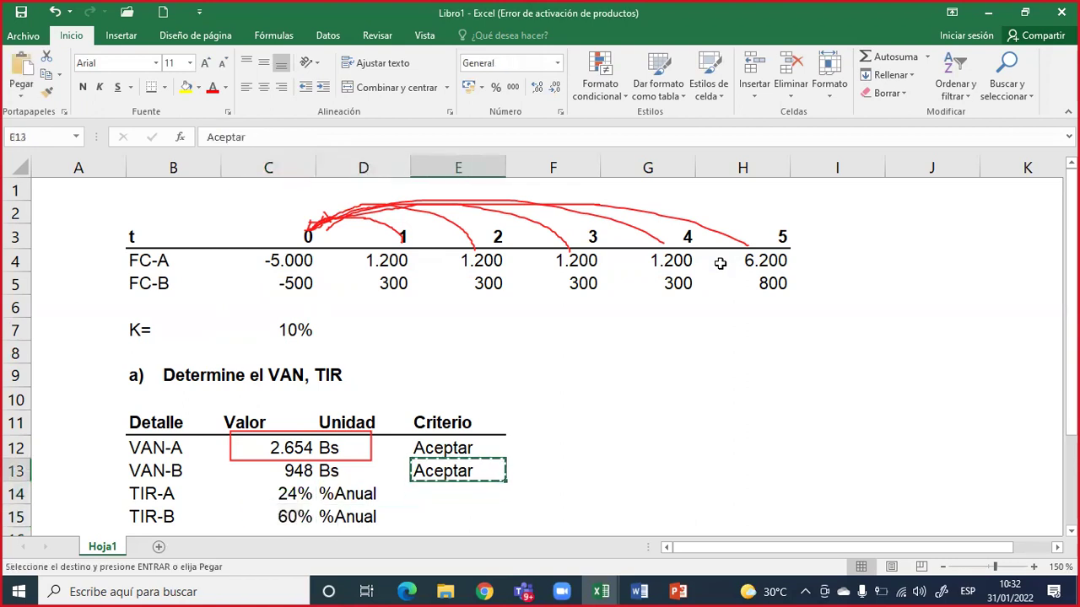
pyautogui.hotkey('shift', 'Down')
pyautogui.hotkey('shift', 'Down')
pyautogui.hotkey('ctrl', 'v')
pyautogui.press('Escape')
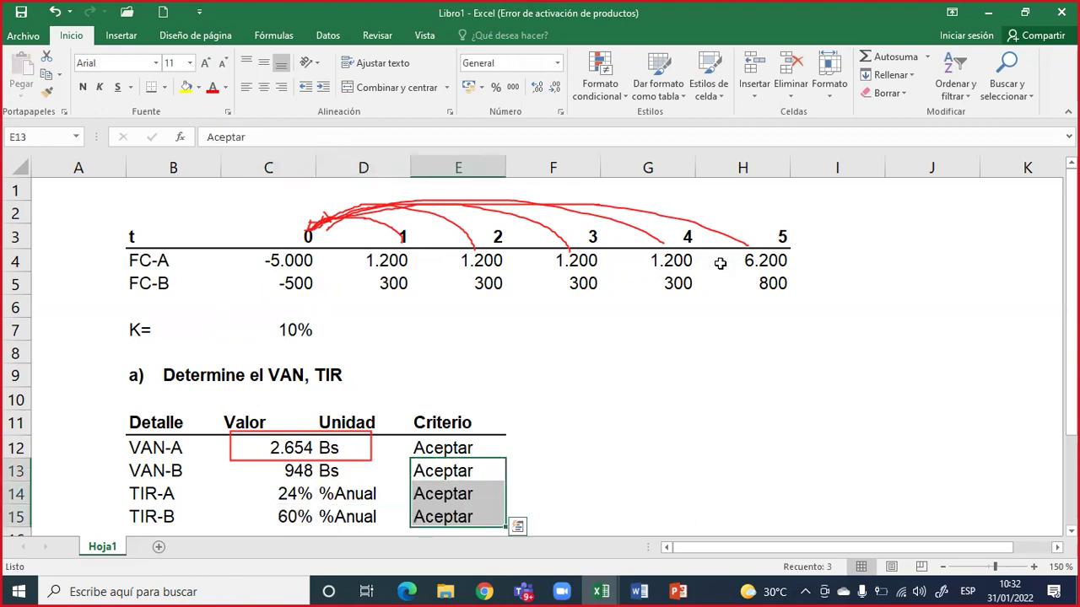
# Step: Compare the TIR values in C14 and C15 with the capital cost K in C7
pyautogui.moveTo(283, 489); pyautogui.dragTo(287, 516)
pyautogui.click(286, 493)
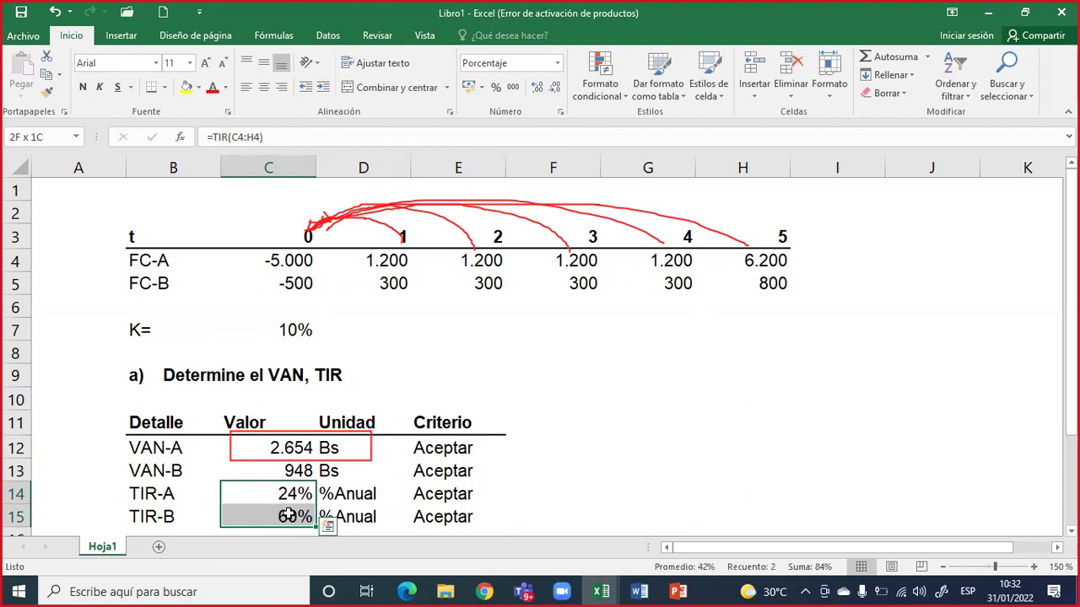
pyautogui.moveTo(287, 515); pyautogui.dragTo(287, 516)
pyautogui.moveTo(275, 493); pyautogui.dragTo(285, 512)
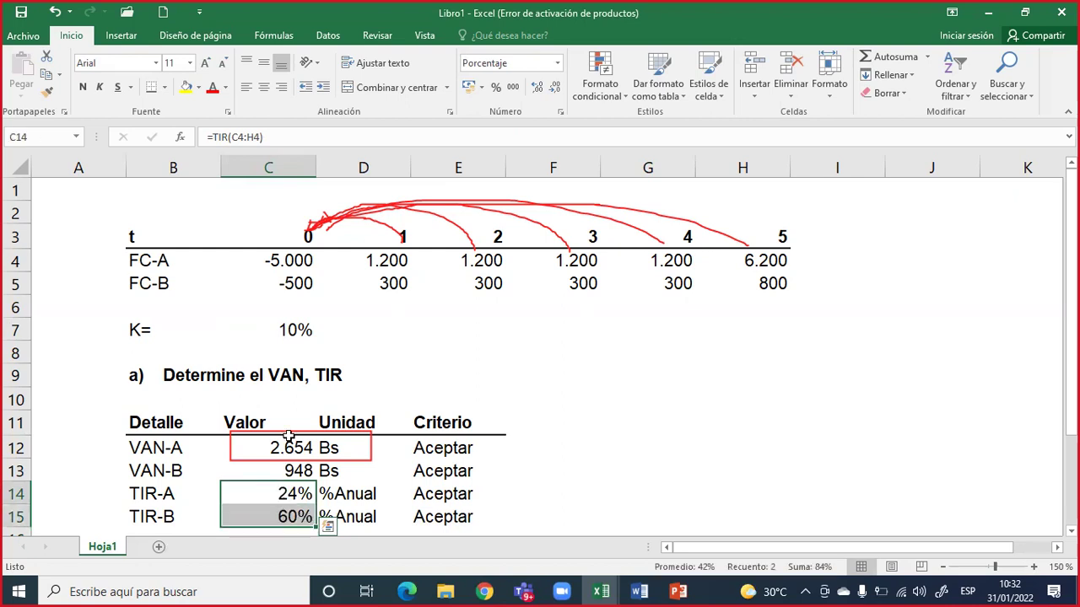
pyautogui.click(289, 327)
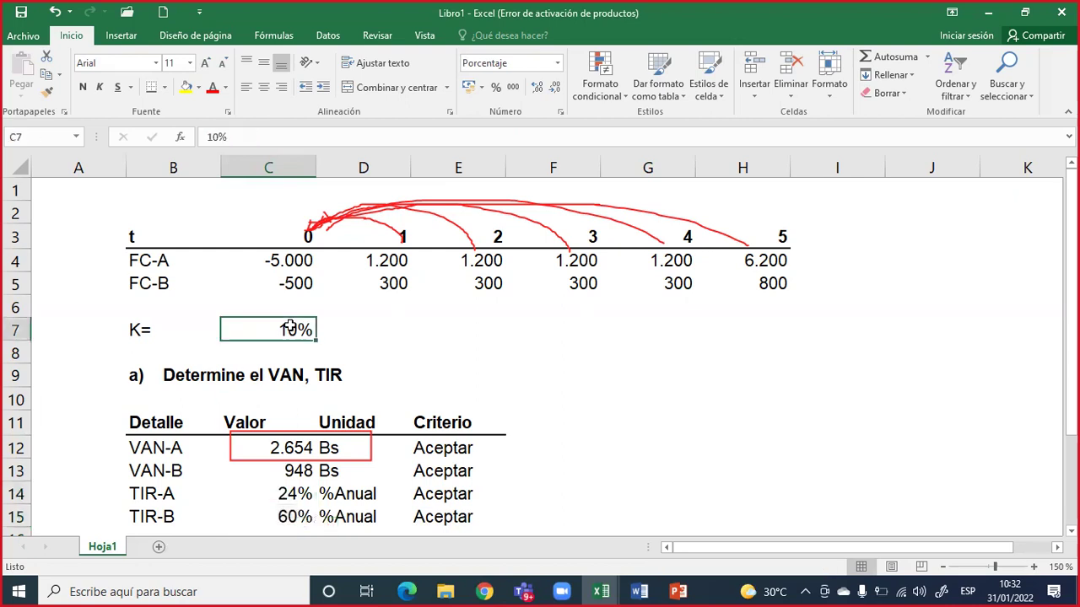
pyautogui.click(295, 494)
pyautogui.moveTo(291, 511)
pyautogui.mouseDown()
pyautogui.moveTo(292, 499)
pyautogui.moveTo(290, 513)
pyautogui.mouseUp()
pyautogui.click(289, 334)
# Step: Annotate the empty area around G6:H10 with a red rectangle divided by a vertical line, and place a text box in it
pyautogui.moveTo(643, 307)
pyautogui.mouseDown()
pyautogui.moveTo(771, 342)
pyautogui.moveTo(793, 413)
pyautogui.mouseUp()
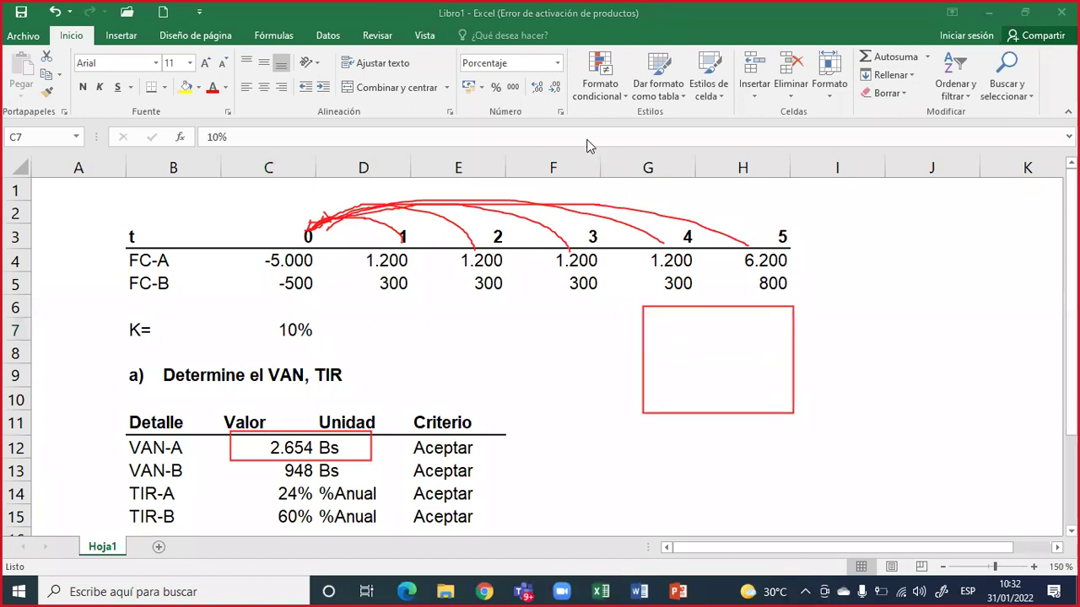
pyautogui.moveTo(714, 406); pyautogui.dragTo(715, 412)
pyautogui.click(652, 355)
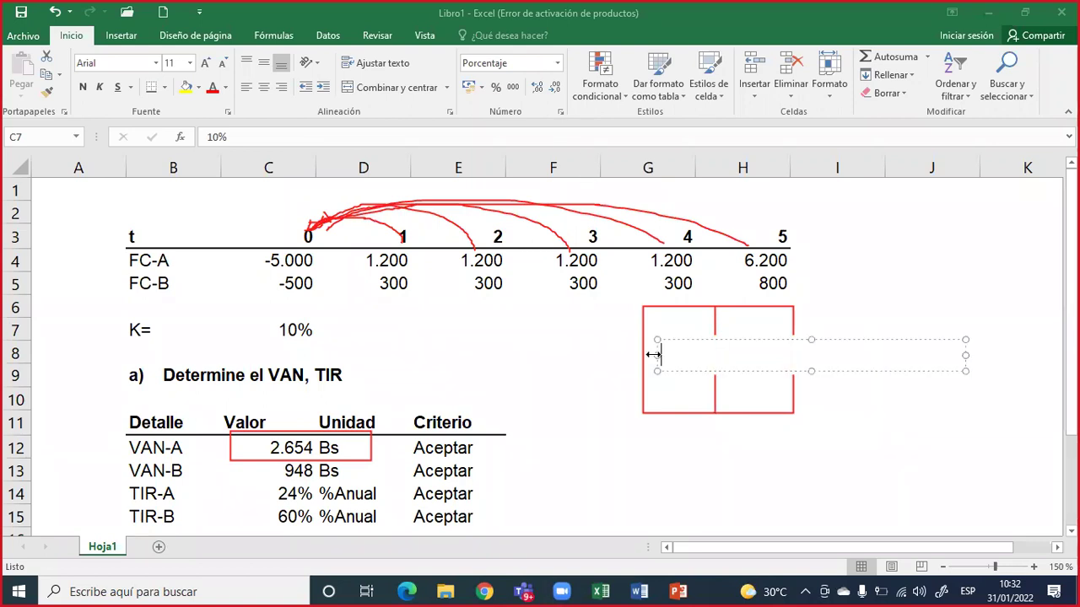
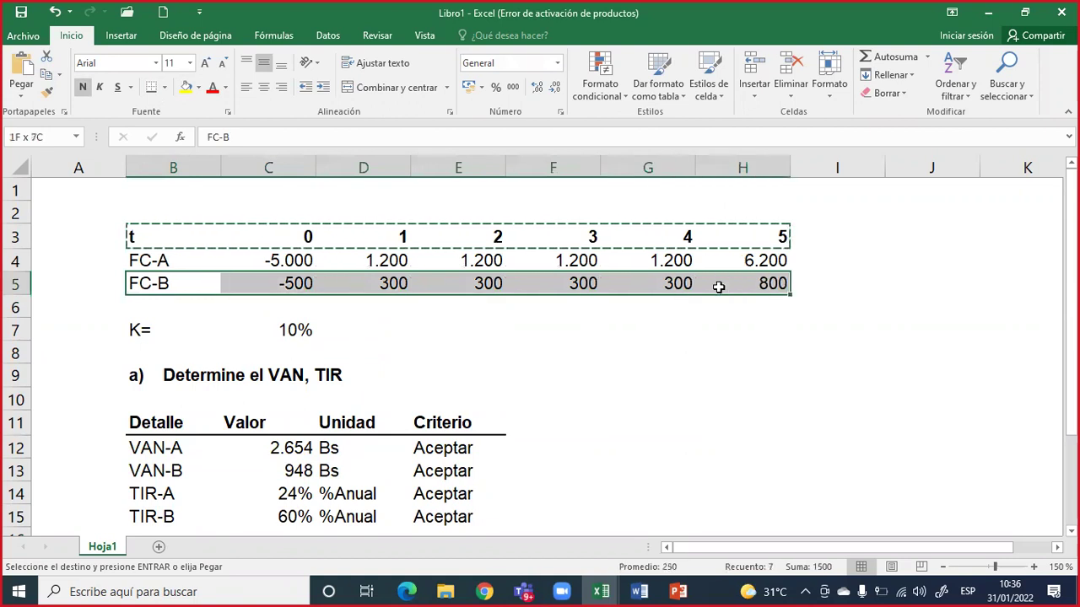
# Step: Copy project B's cash flow row B5:H5 to B19, directly below the period header of the Demostración section
pyautogui.hotkey('ctrl', 'c')
pyautogui.scroll(-3, 506, 396)
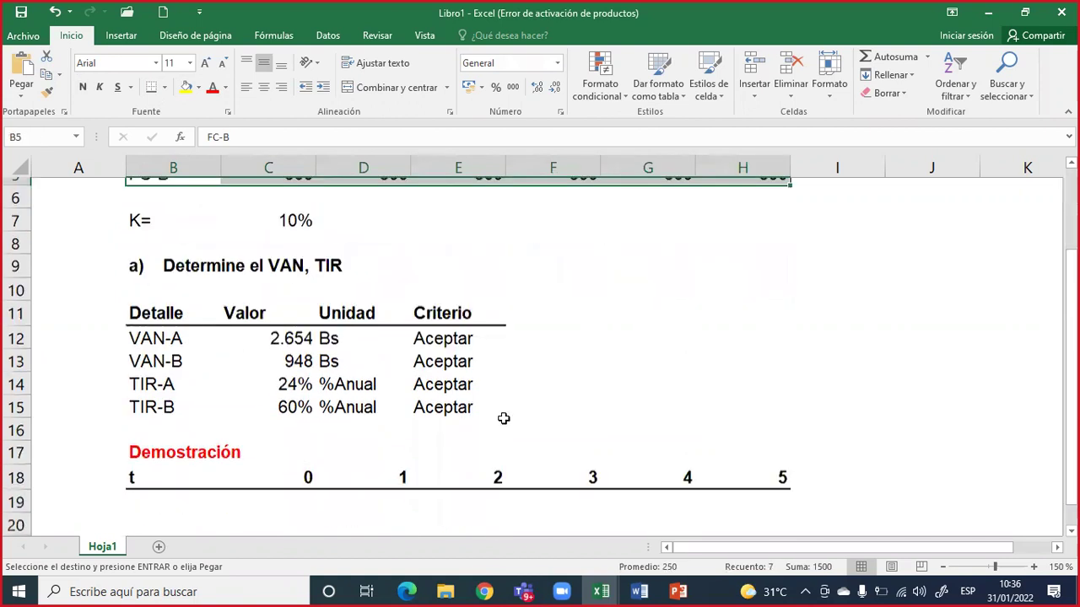
pyautogui.click(195, 395)
pyautogui.hotkey('ctrl', 'v')
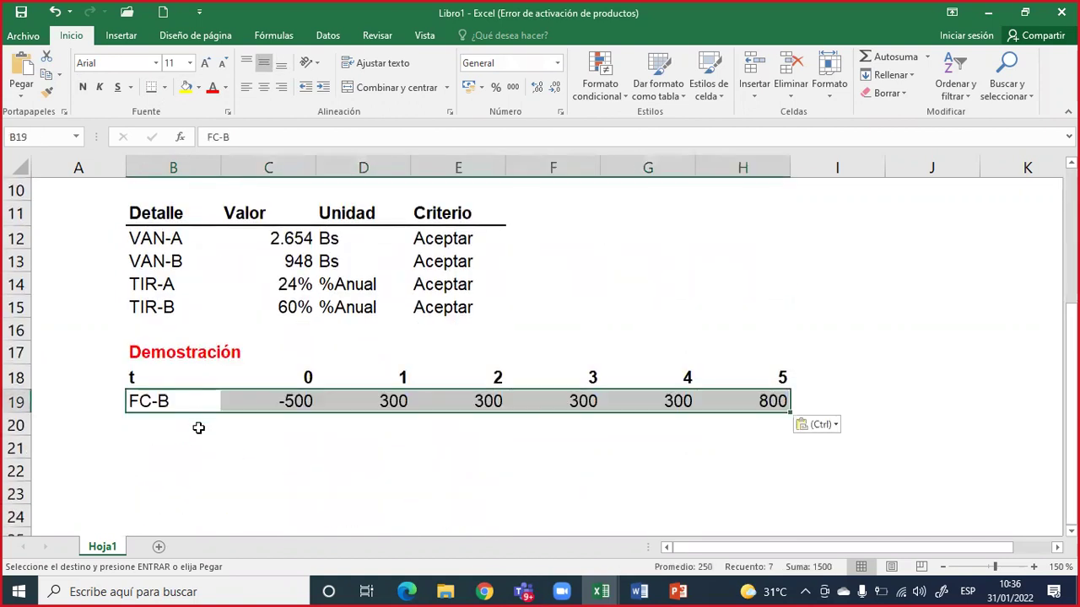
# Step: Enter the label "R. Esperado en Y" in H15
pyautogui.click(198, 429)
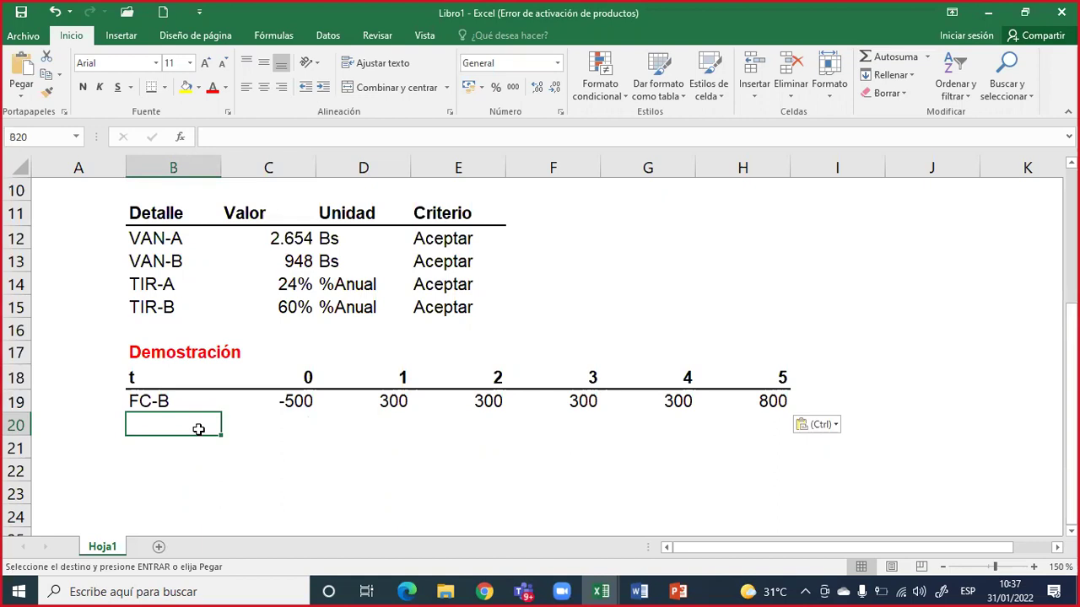
pyautogui.click(749, 303)
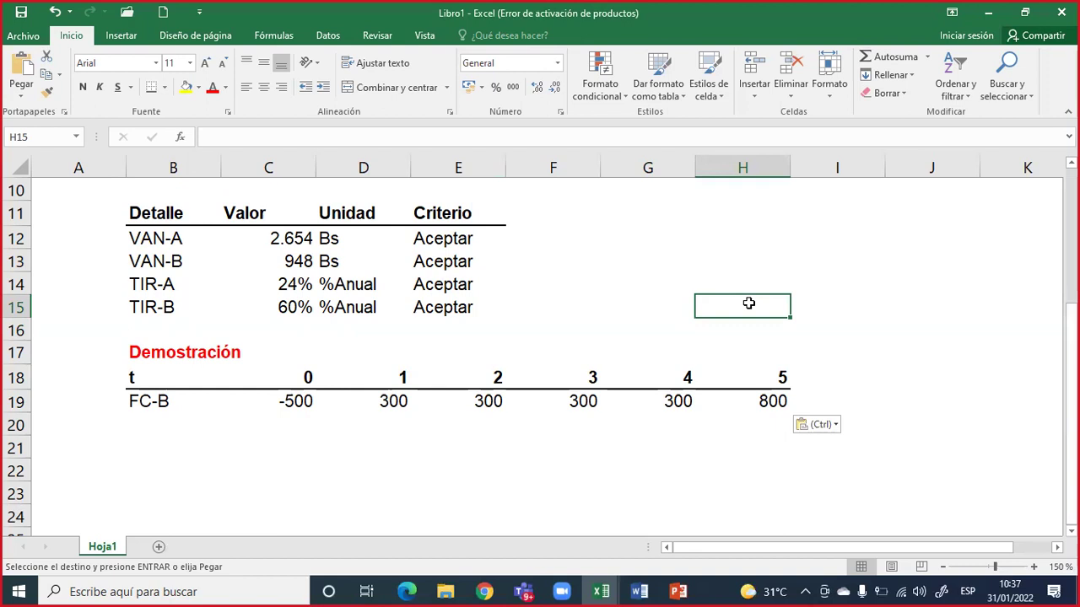
pyautogui.write('R')
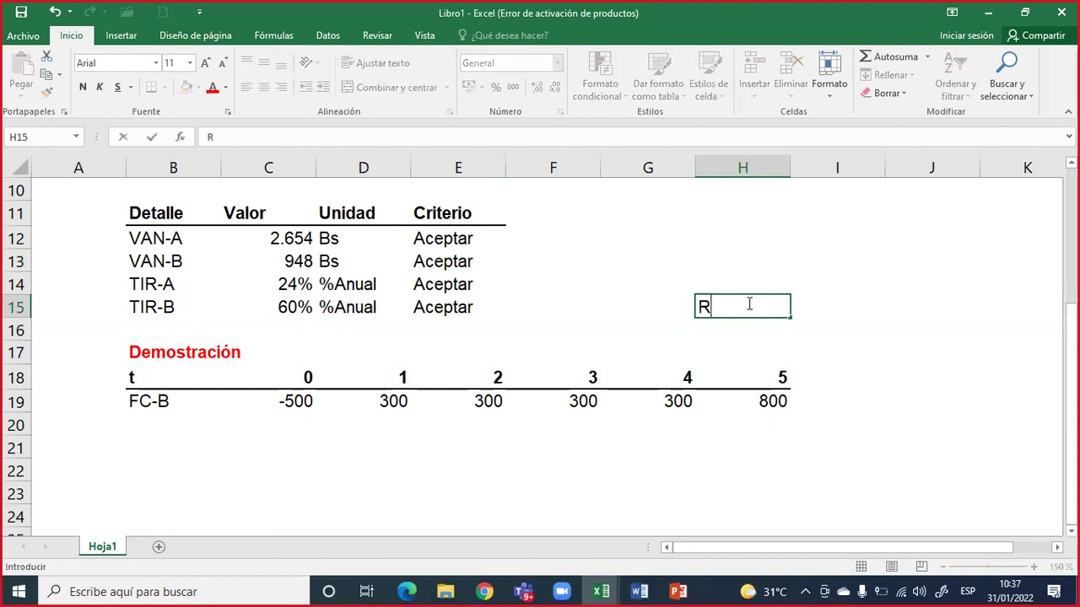
pyautogui.write('. Esperado en Y')
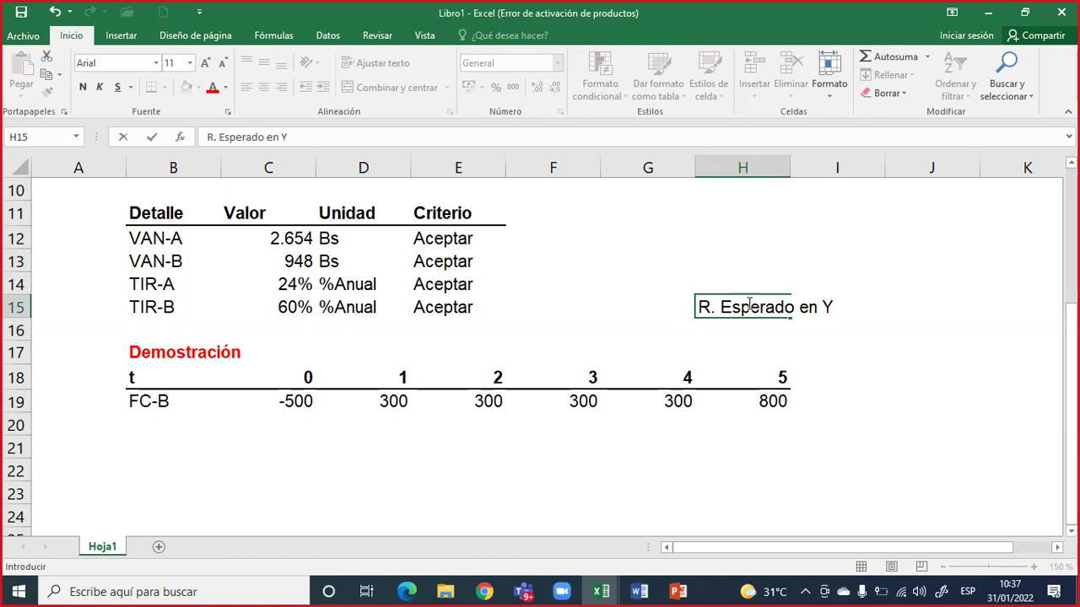
# Step: Format J15 as an input cell with a box border and yellow fill, and enter 10% in it
pyautogui.click(890, 304)
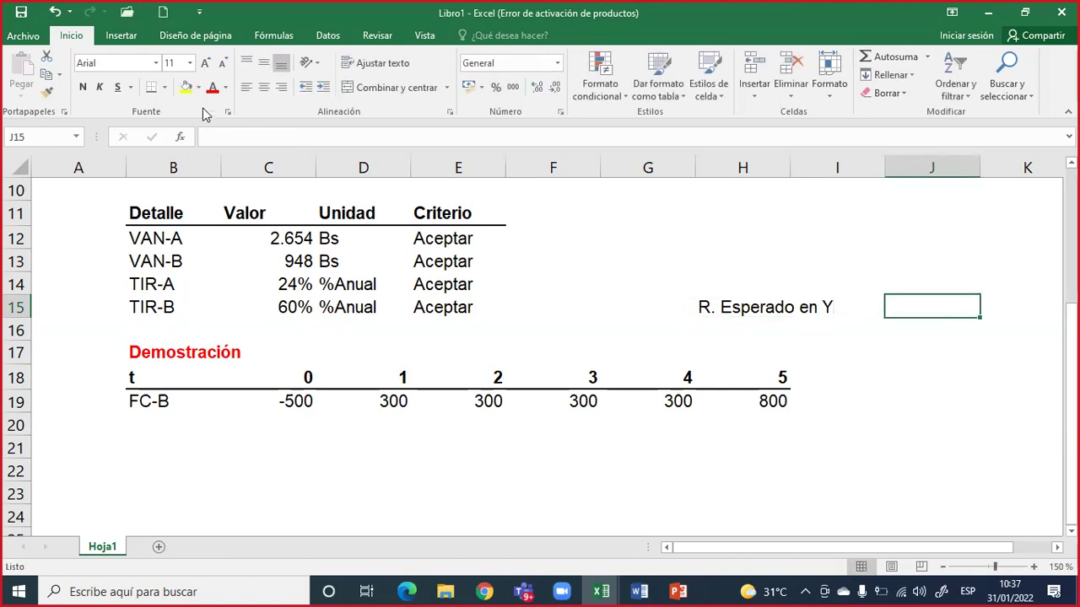
pyautogui.click(165, 87)
pyautogui.click(195, 260)
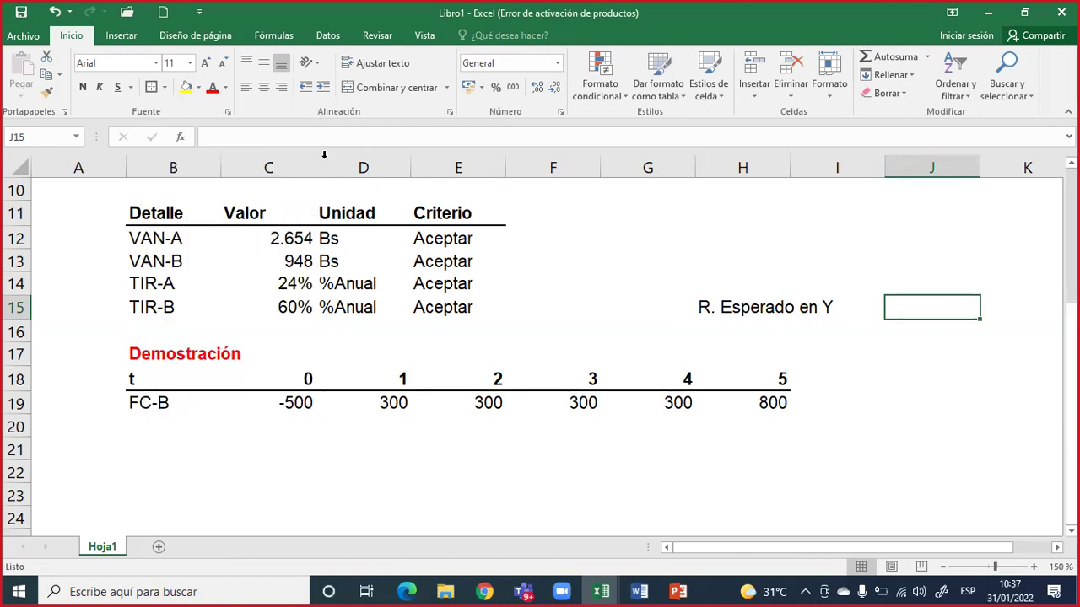
pyautogui.click(906, 374)
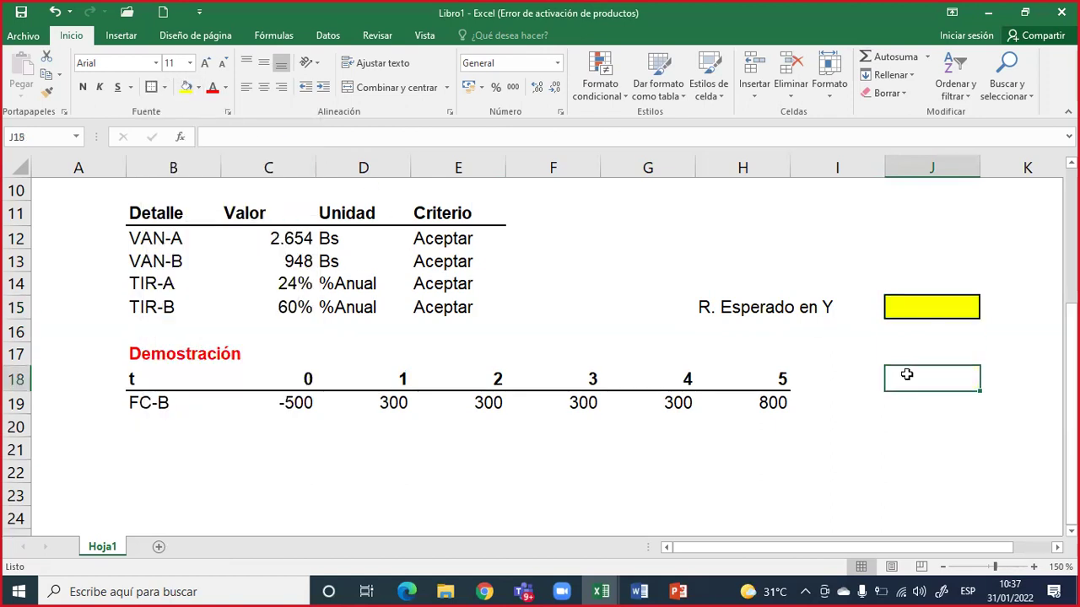
pyautogui.click(926, 305)
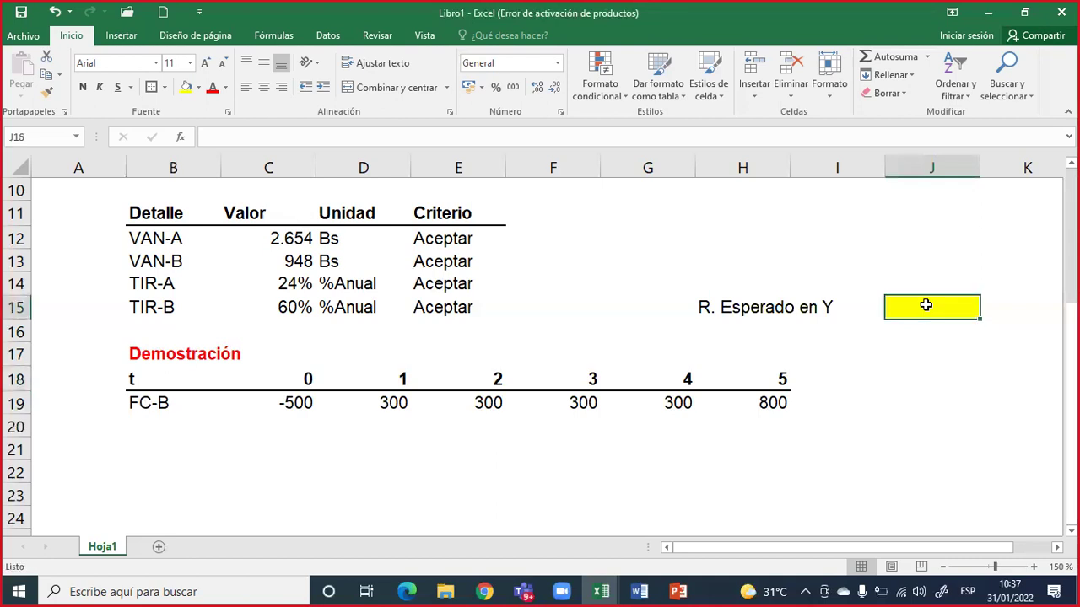
pyautogui.write('10%')
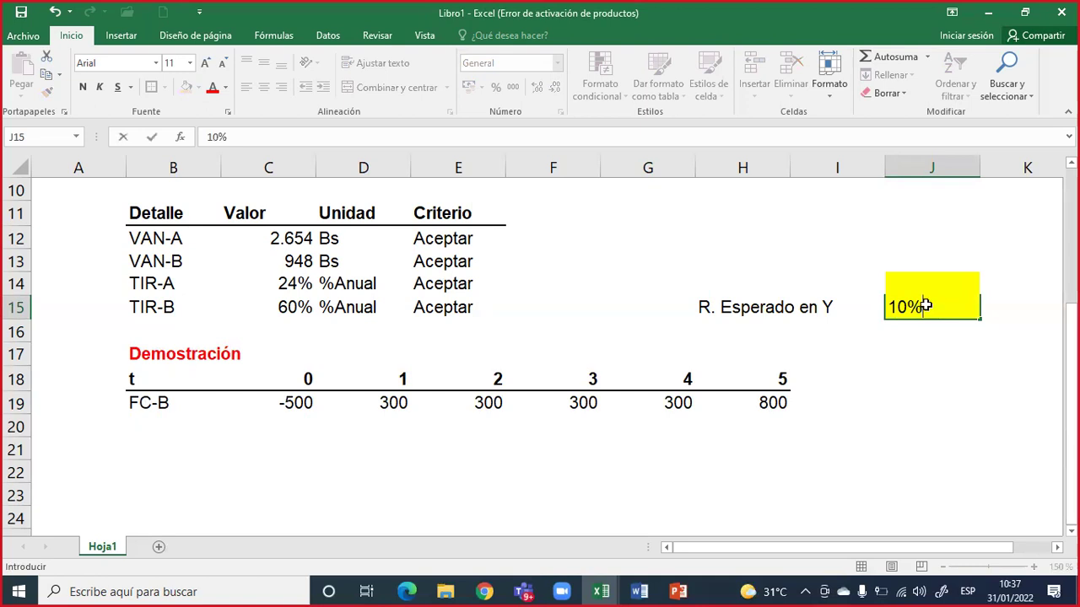
pyautogui.press('Return')
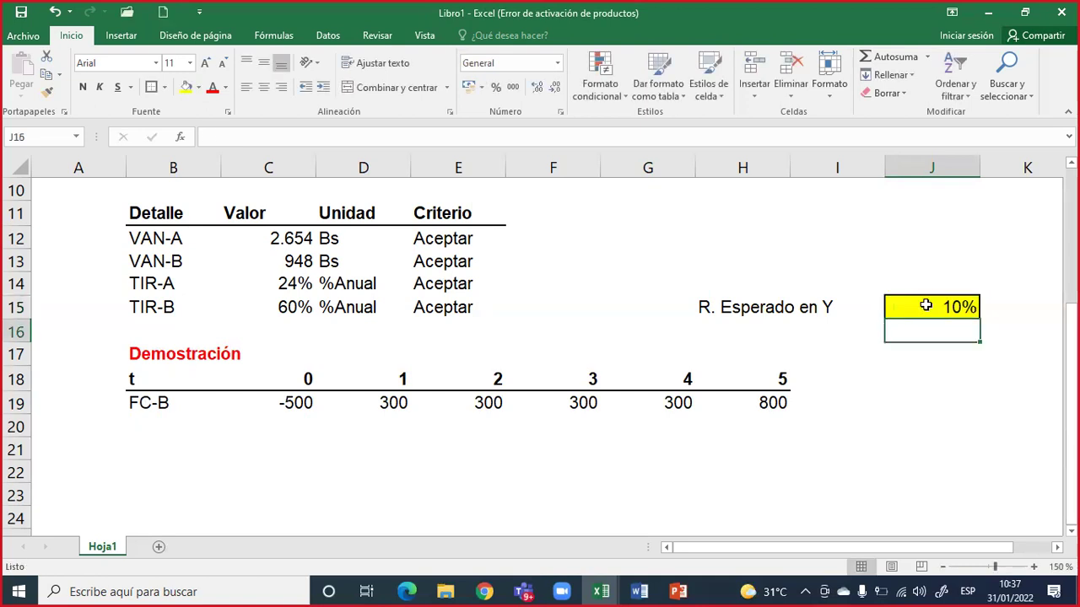
# Step: Label B20 as FC-Y, directly below FC-B in the Demostración table
pyautogui.click(169, 426)
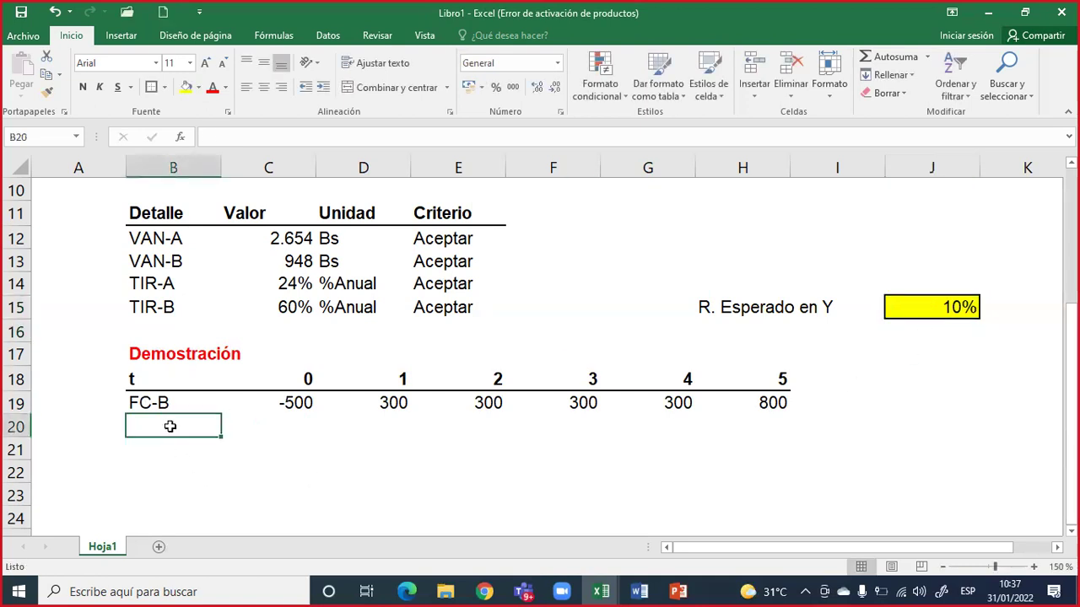
pyautogui.write('FC-Y')
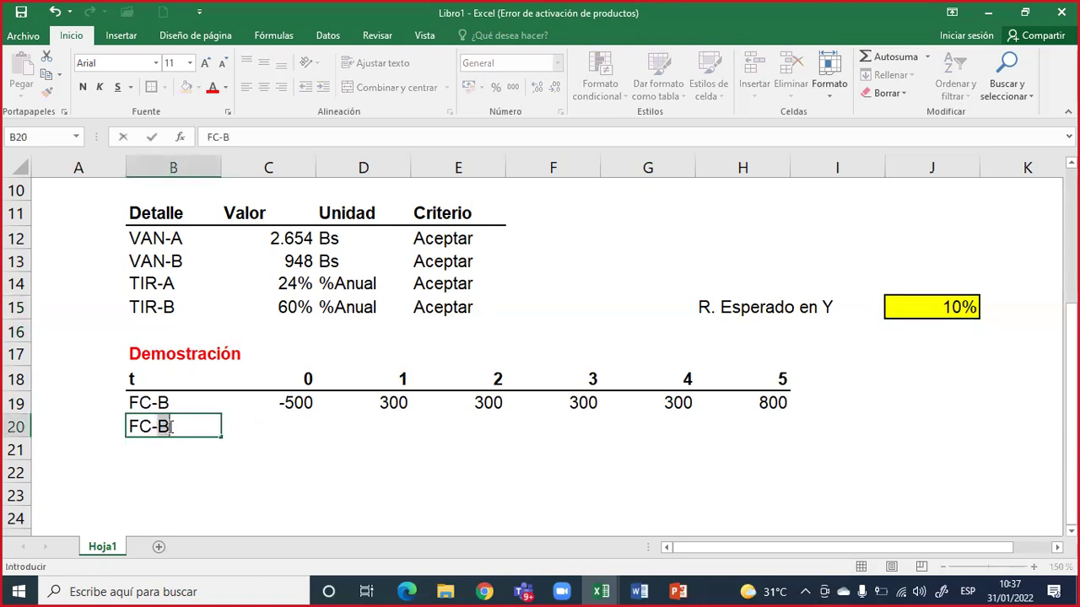
pyautogui.press('Return')
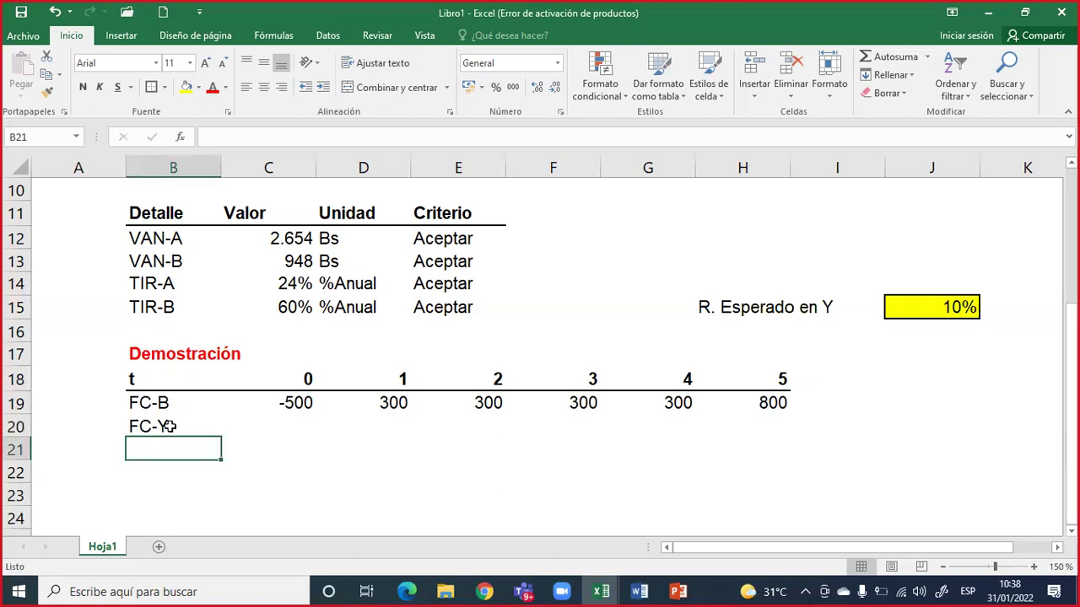
# Step: Compare the initial investments of FC-A and FC-B, and enter -4500 in C20 as the FC-Y flow for period 0
pyautogui.scroll(-1, 169, 427)
pyautogui.scroll(4, 190, 419)
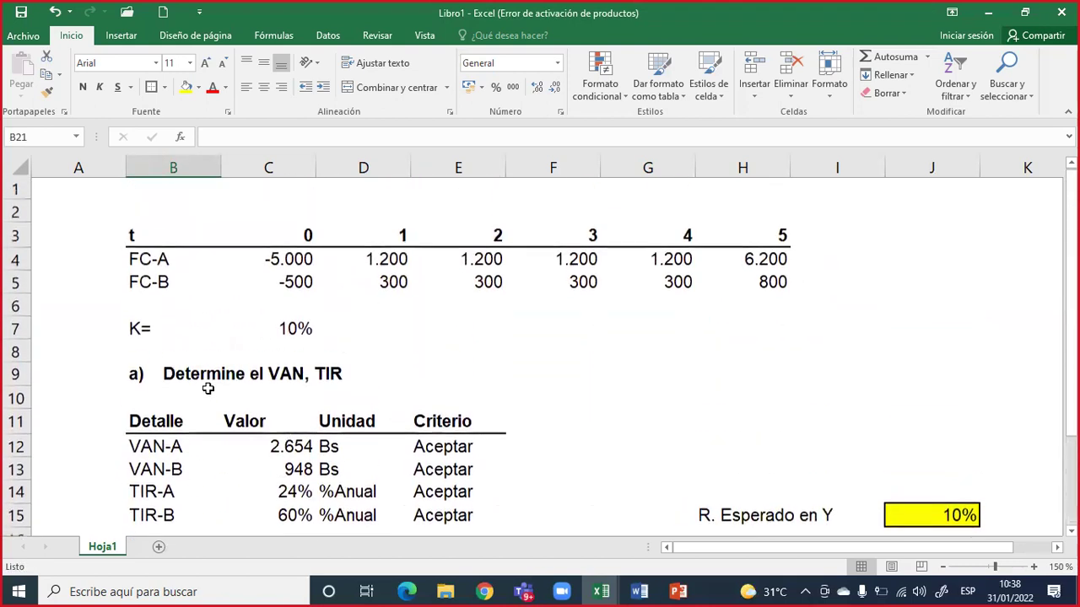
pyautogui.moveTo(154, 281); pyautogui.dragTo(771, 285)
pyautogui.click(305, 262)
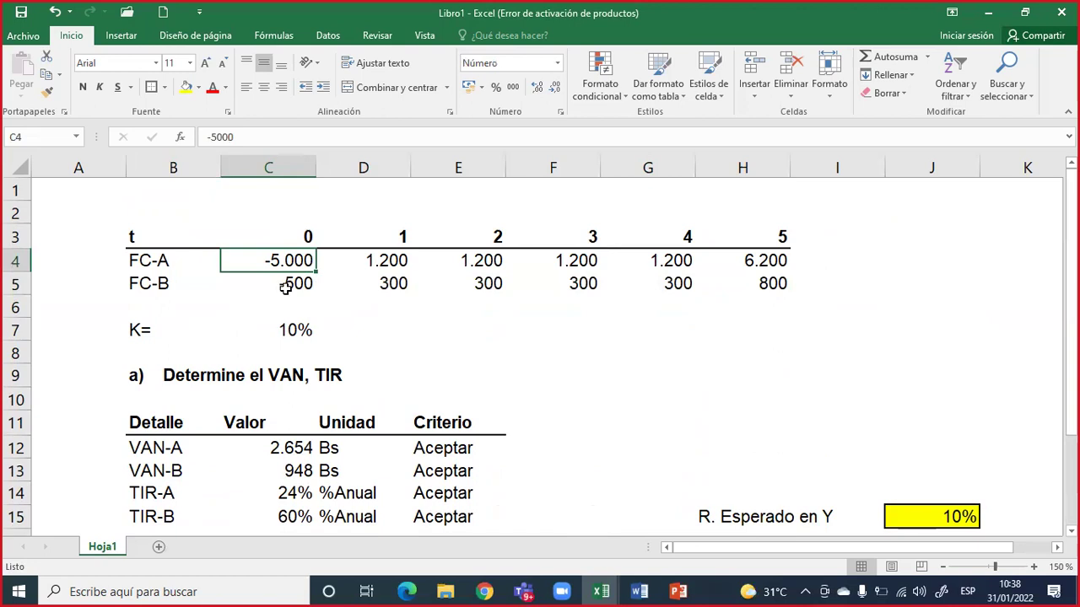
pyautogui.scroll(-1, 249, 327)
pyautogui.moveTo(160, 445); pyautogui.dragTo(456, 446)
pyautogui.moveTo(152, 213); pyautogui.dragTo(761, 212)
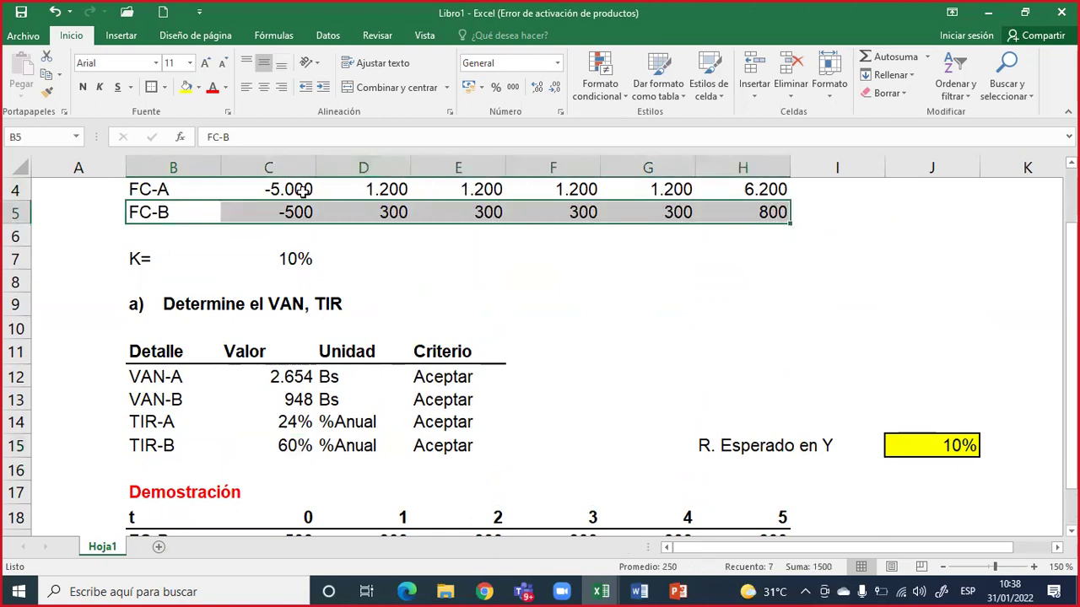
pyautogui.scroll(-3, 341, 278)
pyautogui.click(298, 359)
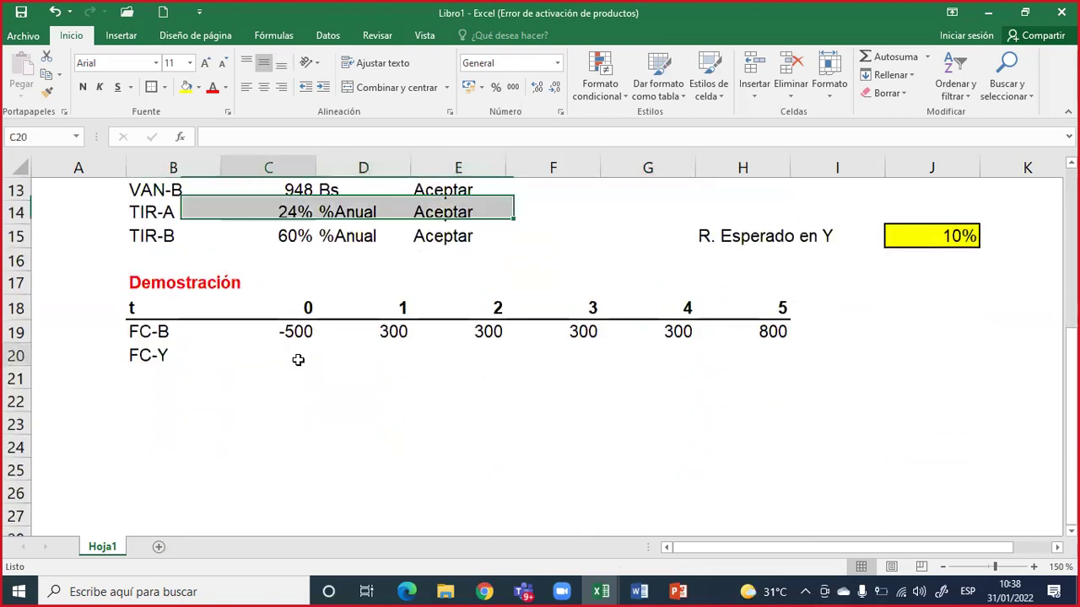
pyautogui.write('-4500')
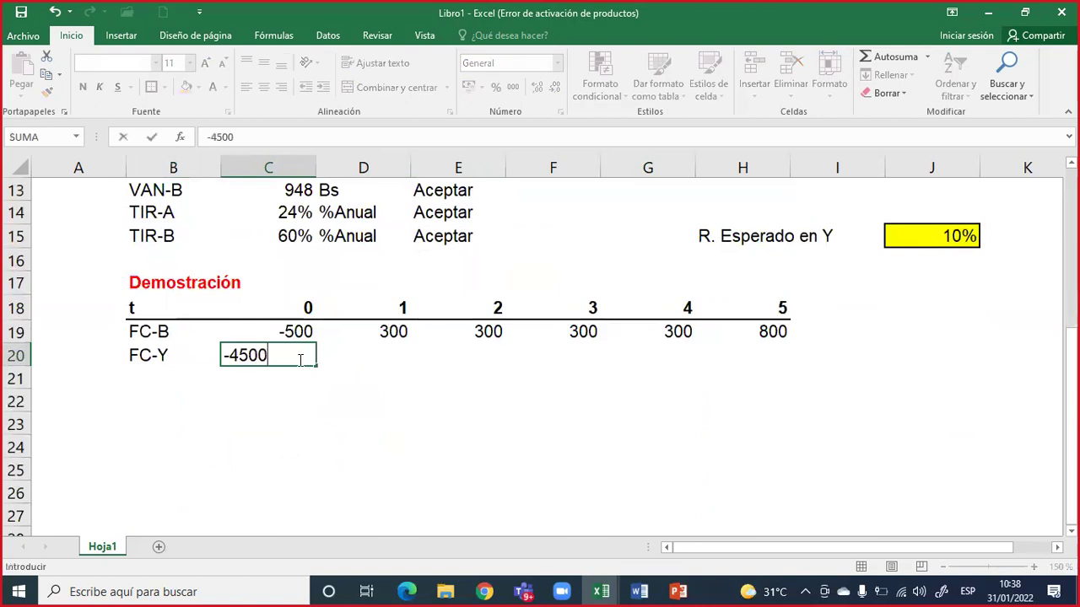
pyautogui.press('Return')
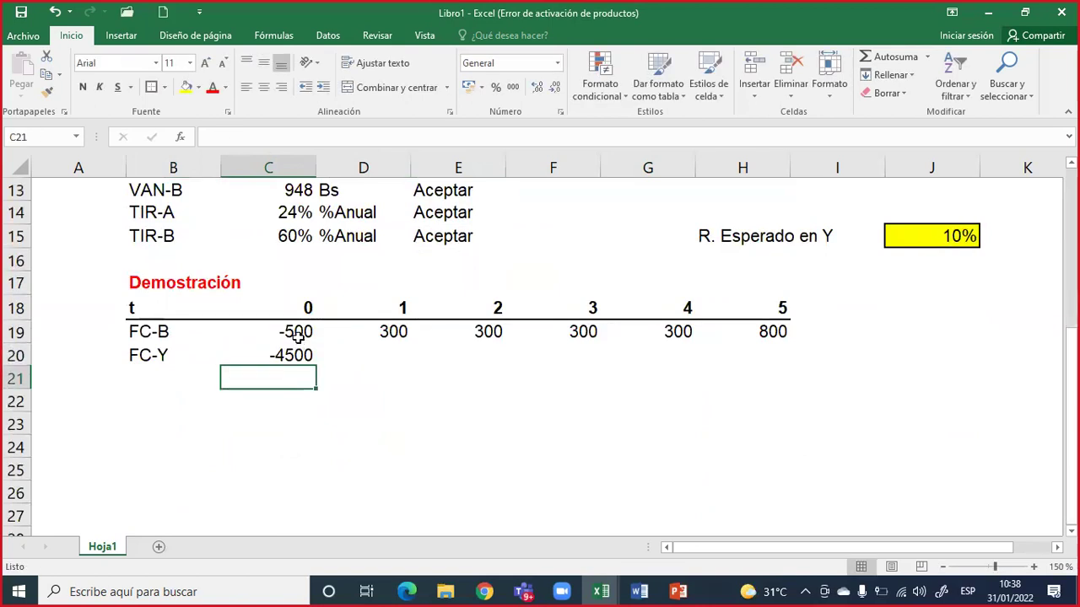
# Step: Calculate the FC-Y flow for period 1 in D20 with the formula =PAGO($J$15;5;$C$20)
pyautogui.moveTo(166, 355); pyautogui.dragTo(780, 355)
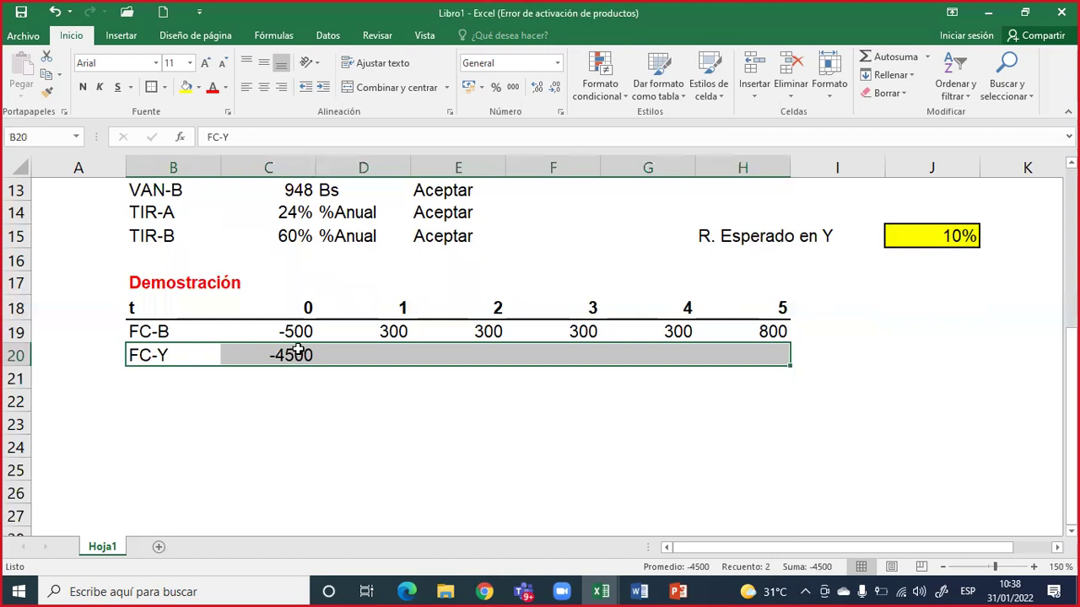
pyautogui.moveTo(357, 355); pyautogui.dragTo(770, 354)
pyautogui.click(397, 358)
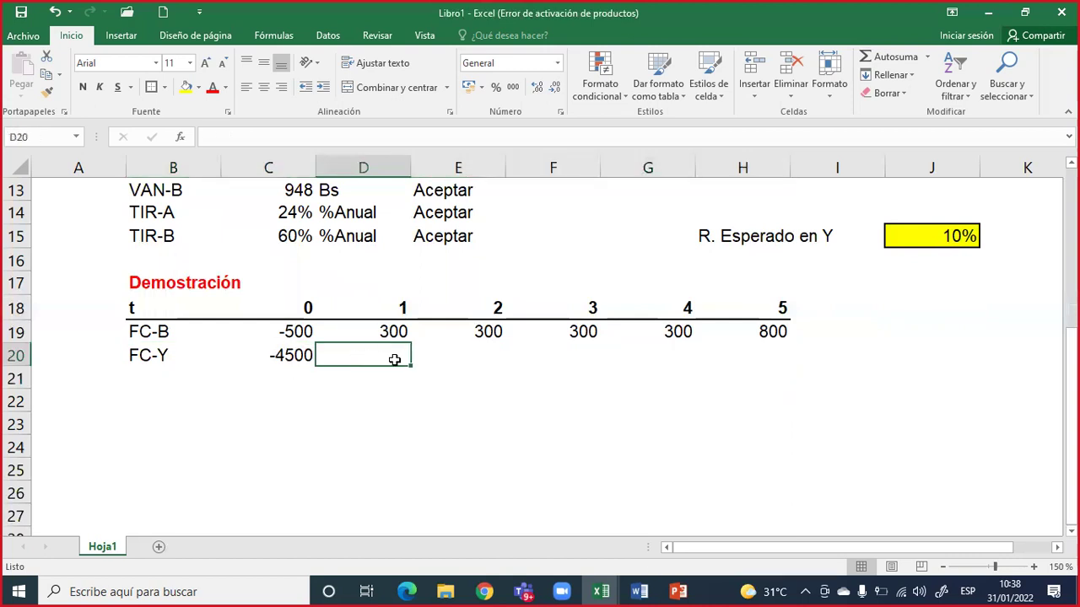
pyautogui.write('=')
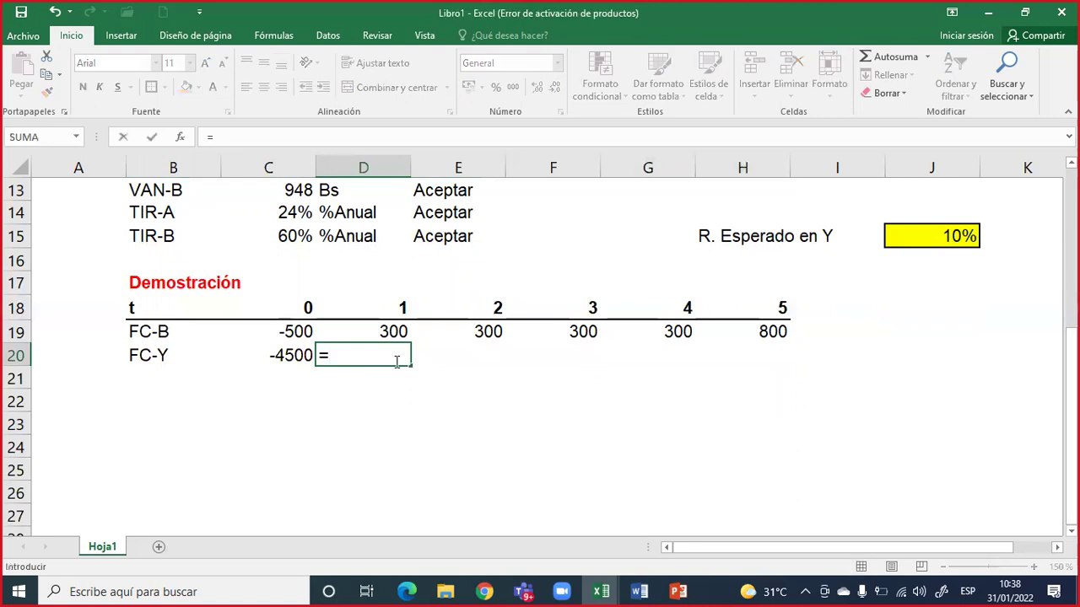
pyautogui.write('pago')
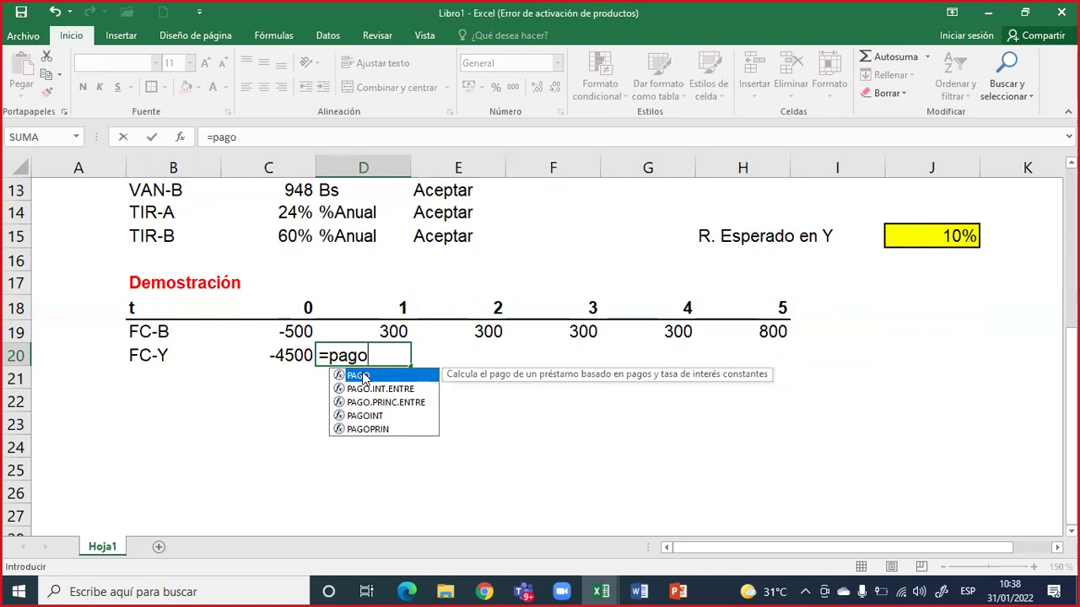
pyautogui.doubleClick(364, 375)
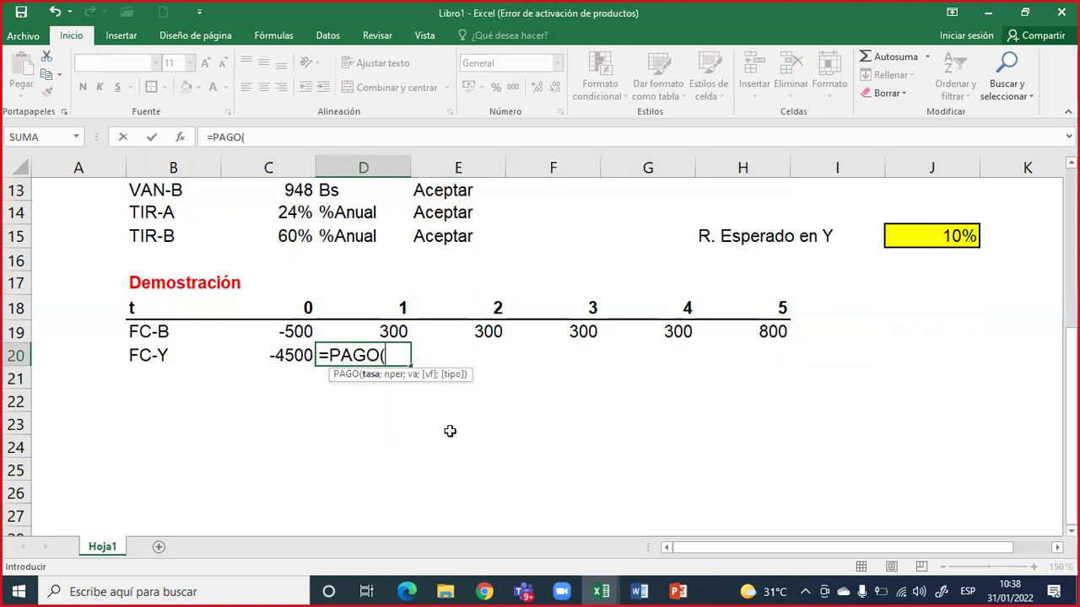
pyautogui.click(922, 233)
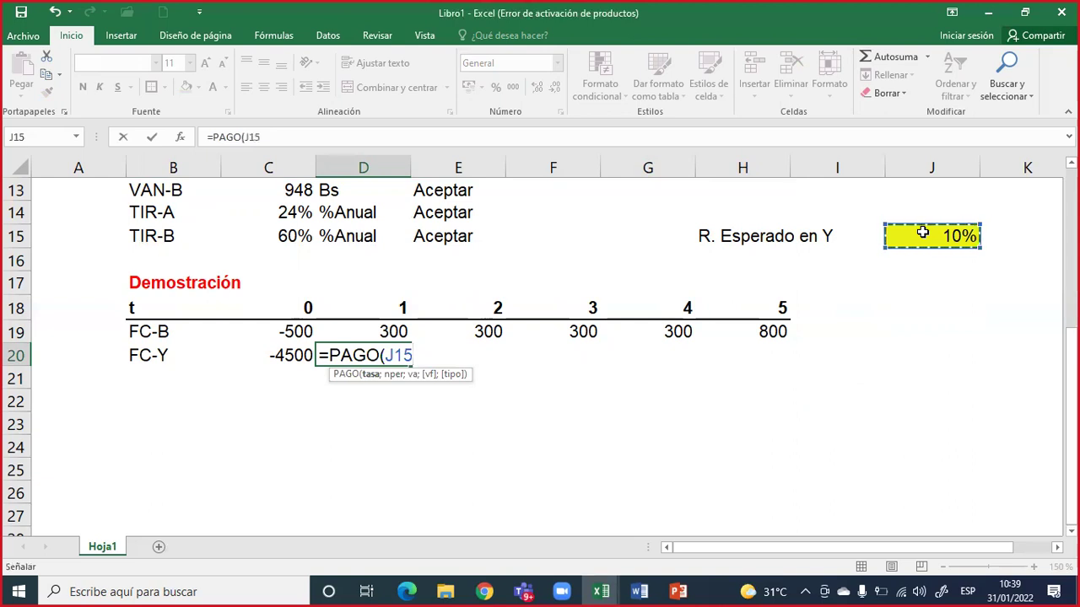
pyautogui.press('F4')
pyautogui.write(';5')
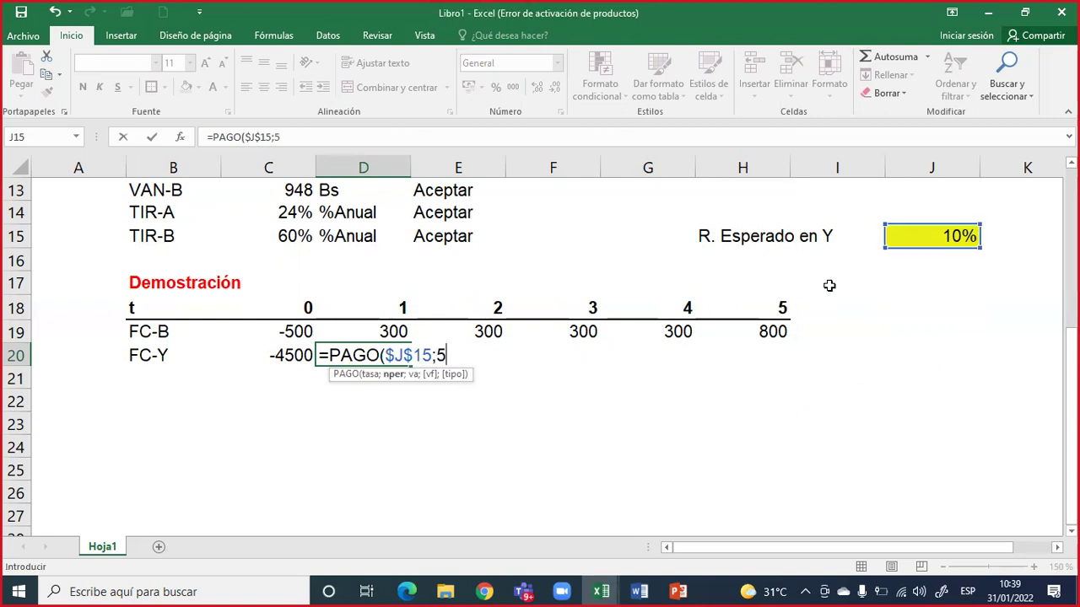
pyautogui.write(';')
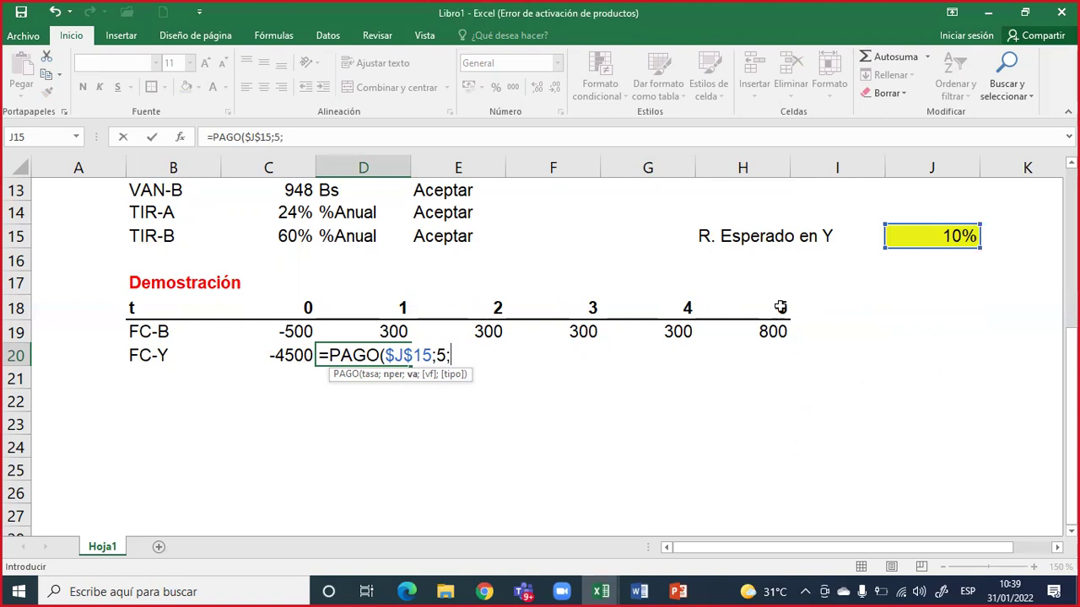
pyautogui.click(277, 354)
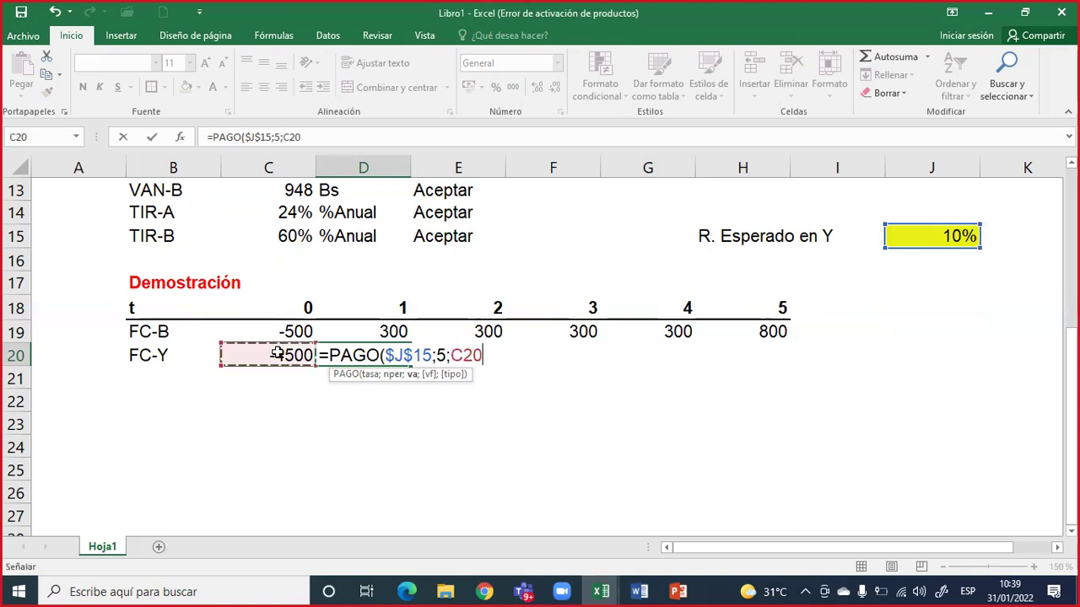
pyautogui.press('F4')
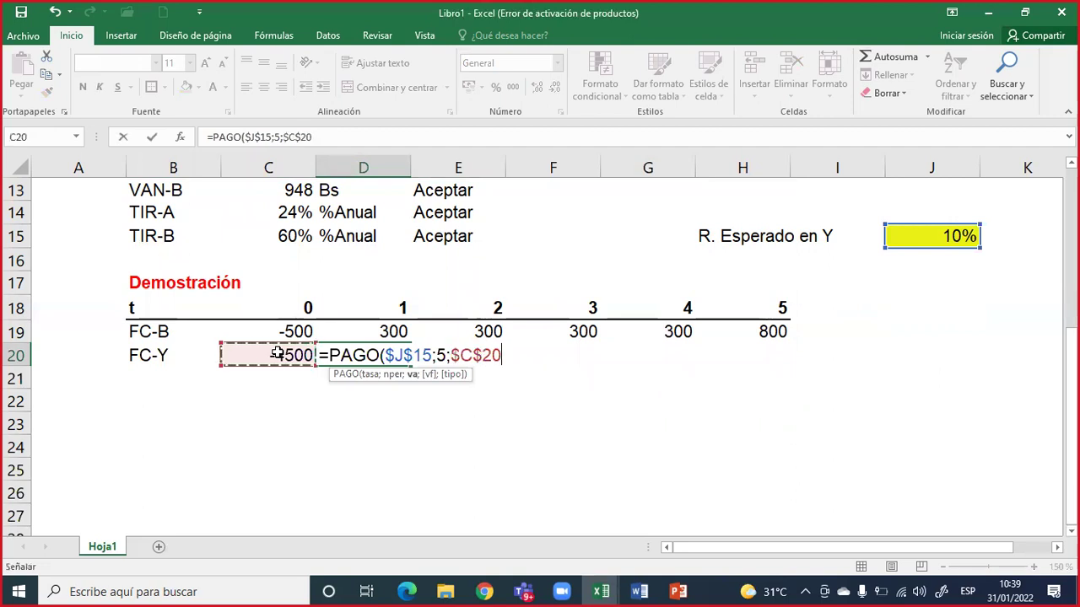
pyautogui.write(')')
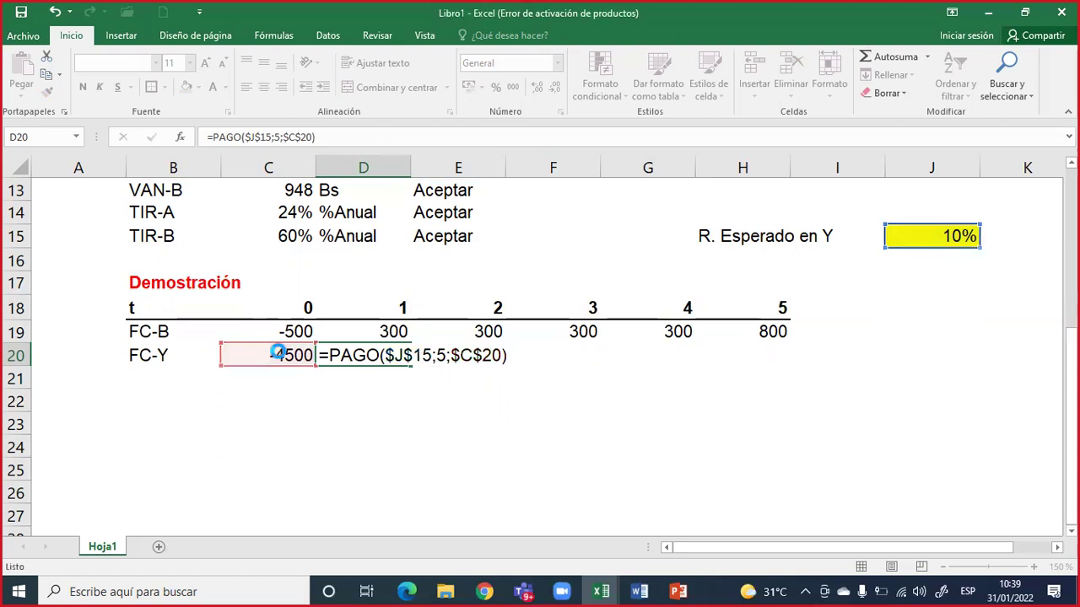
pyautogui.press('Return')
# Step: Fill the PAGO formula from D20 across to H20 and apply the Contabilidad thousands format to D20:H20
pyautogui.click(359, 358)
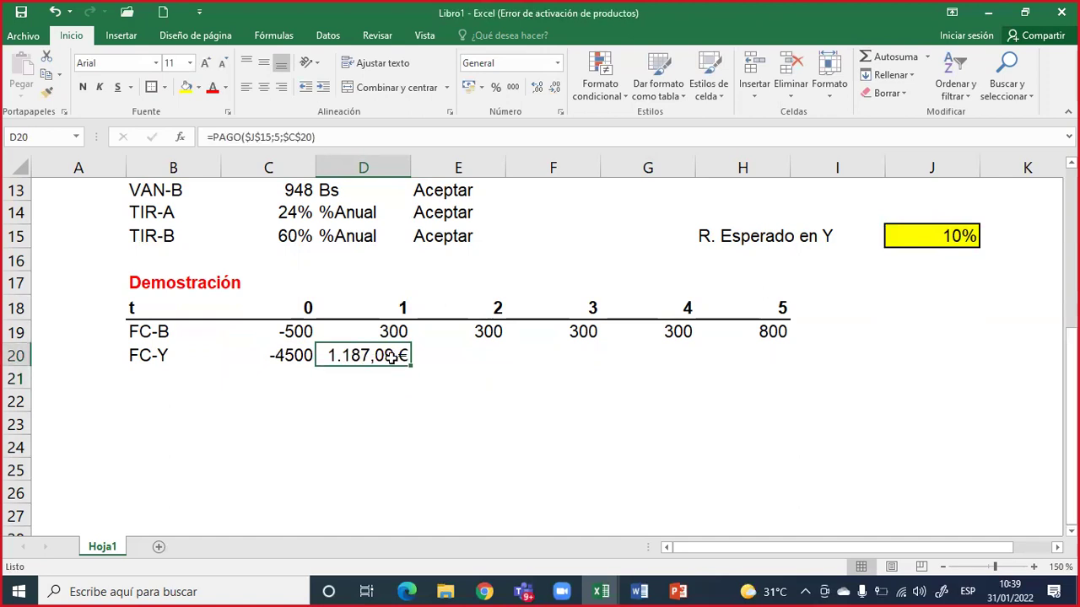
pyautogui.moveTo(412, 365); pyautogui.dragTo(759, 346)
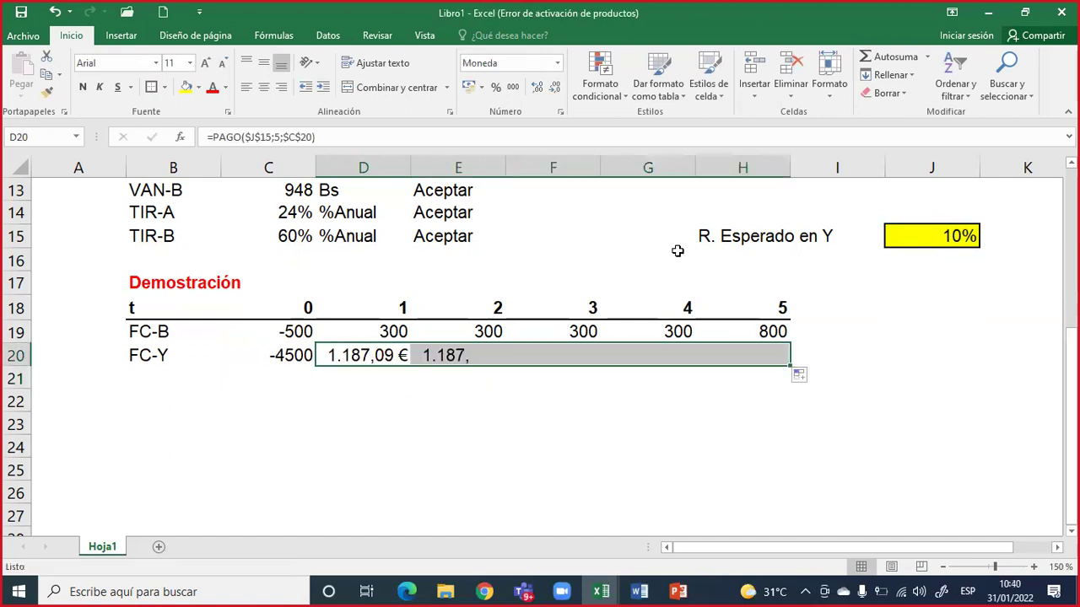
pyautogui.click(512, 88)
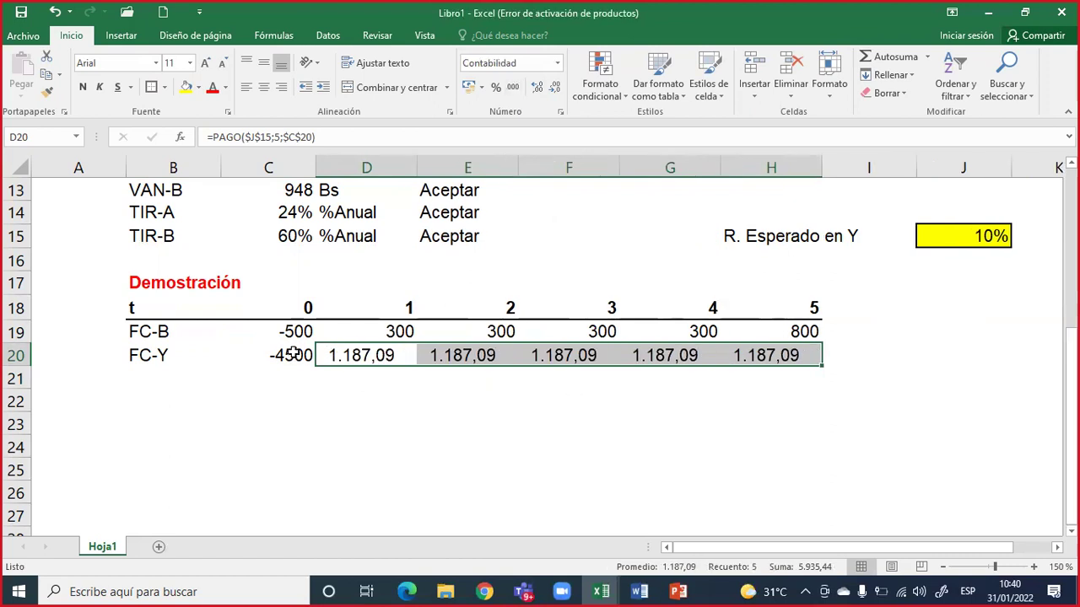
# Step: Highlight the FC-B and FC-Y flows in C19:H20 and narrow the empty column A
pyautogui.moveTo(284, 331); pyautogui.dragTo(759, 354)
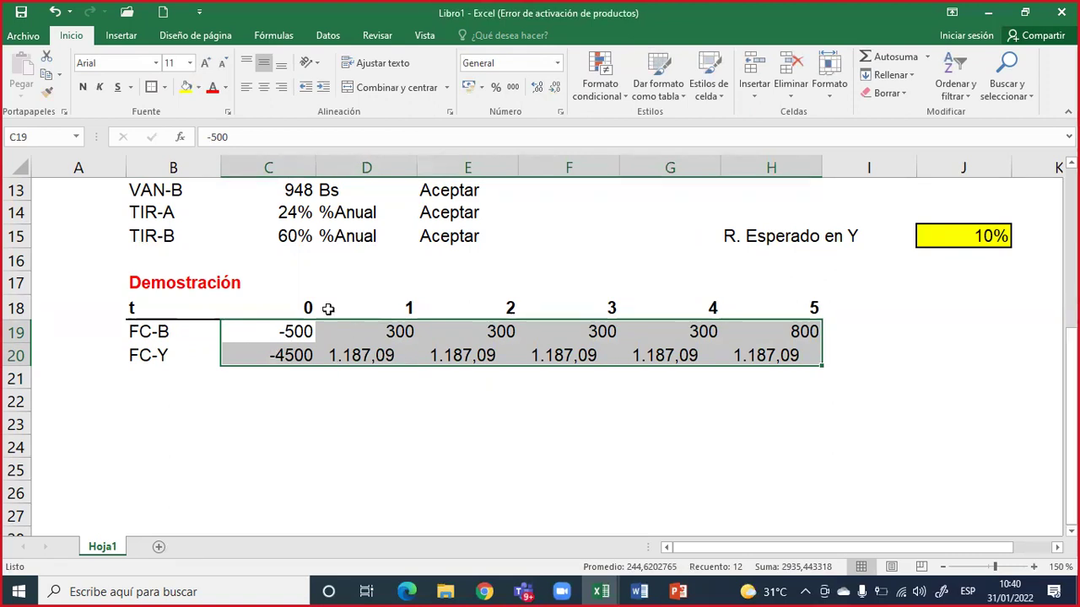
pyautogui.moveTo(126, 169); pyautogui.dragTo(54, 172)
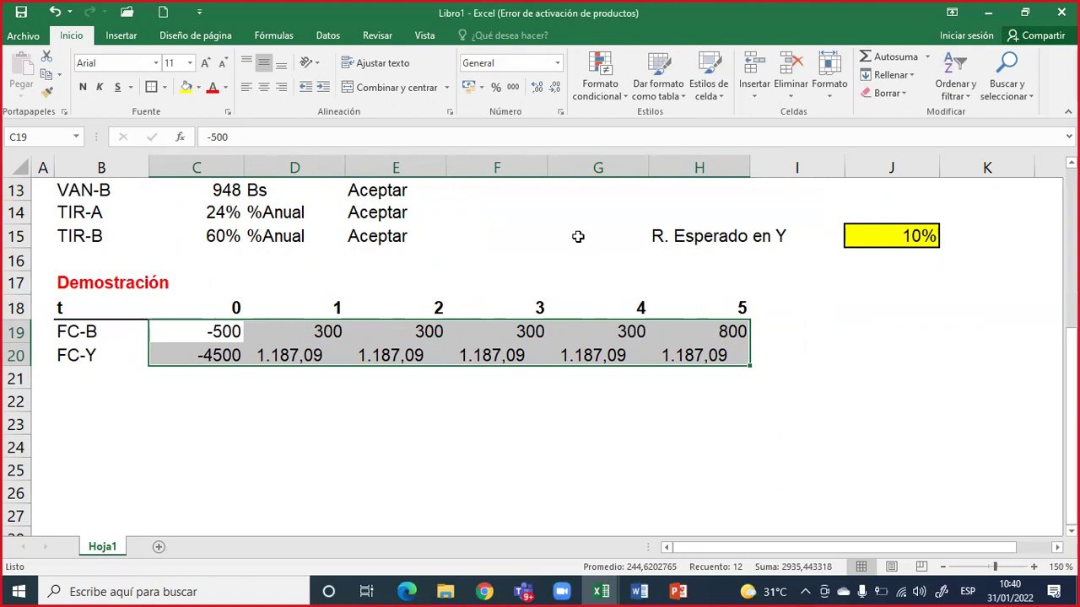
# Step: Extend the Demostración header line to cells I18:J18 with a thick bottom border
pyautogui.click(784, 307)
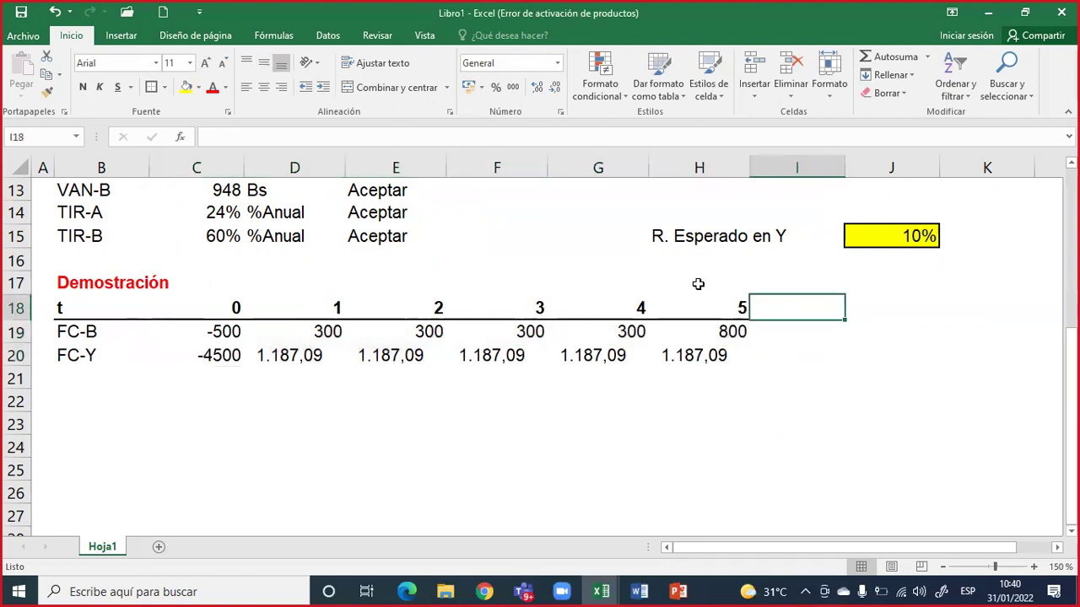
pyautogui.click(165, 87)
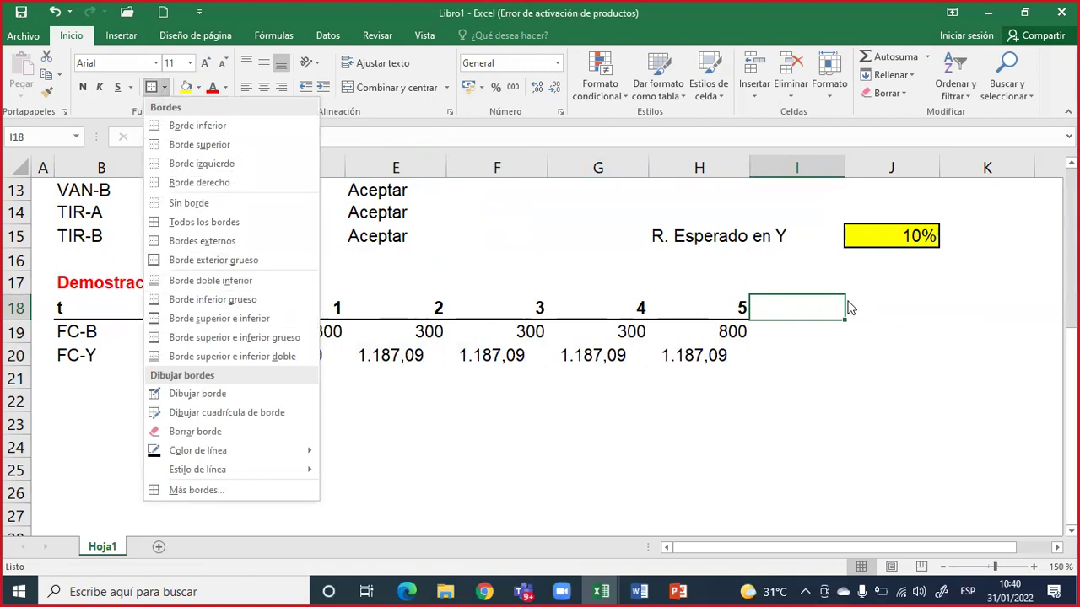
pyautogui.click(810, 305)
pyautogui.moveTo(807, 304); pyautogui.dragTo(852, 305)
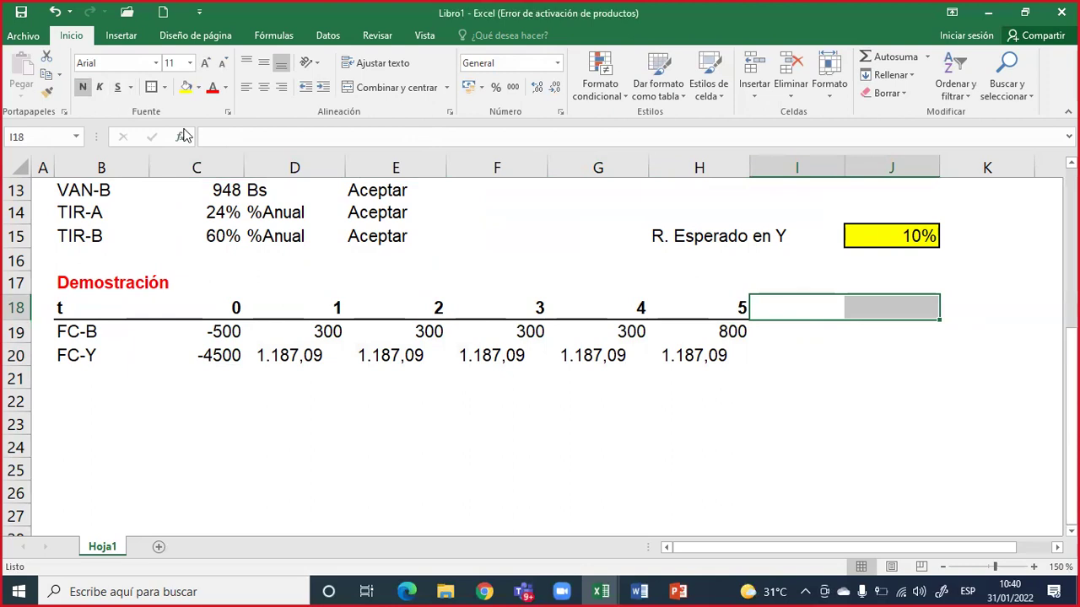
pyautogui.click(165, 87)
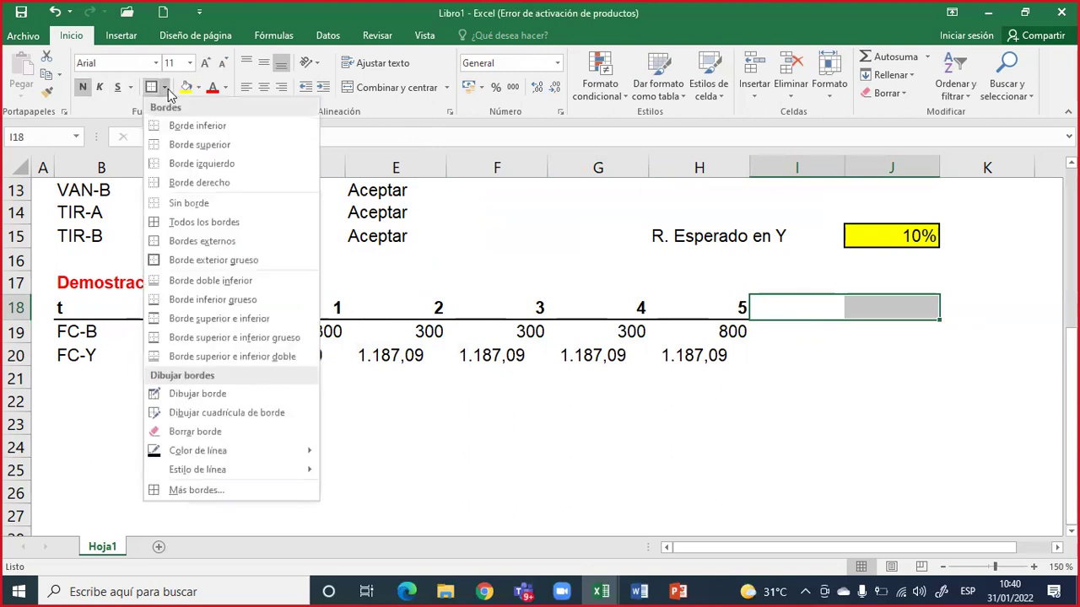
pyautogui.click(190, 299)
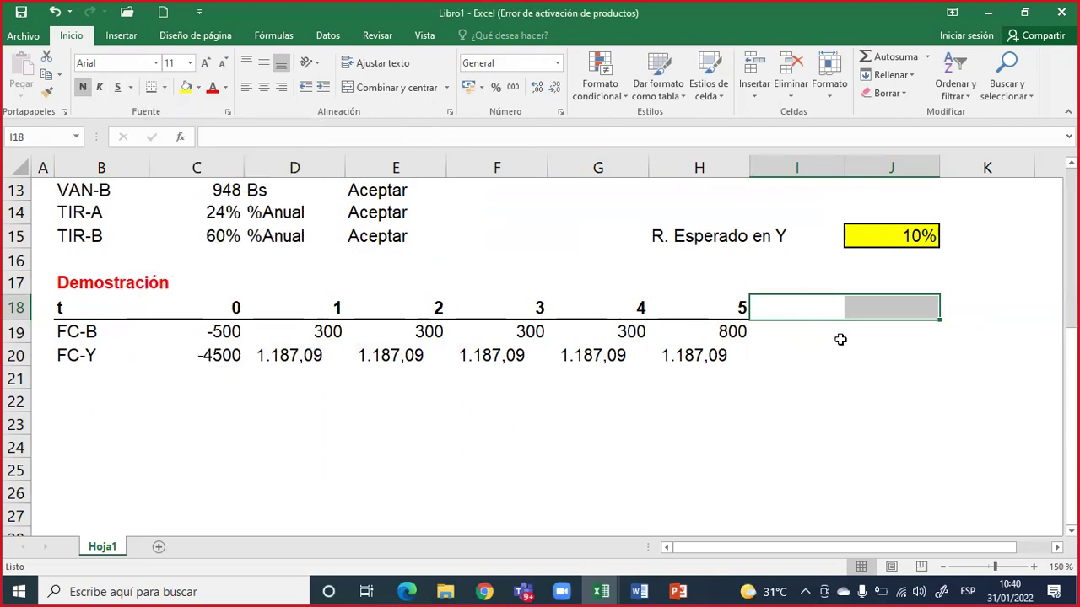
pyautogui.click(840, 347)
# Step: Enter the column headings TIR in I18 and VAN in J18
pyautogui.click(819, 316)
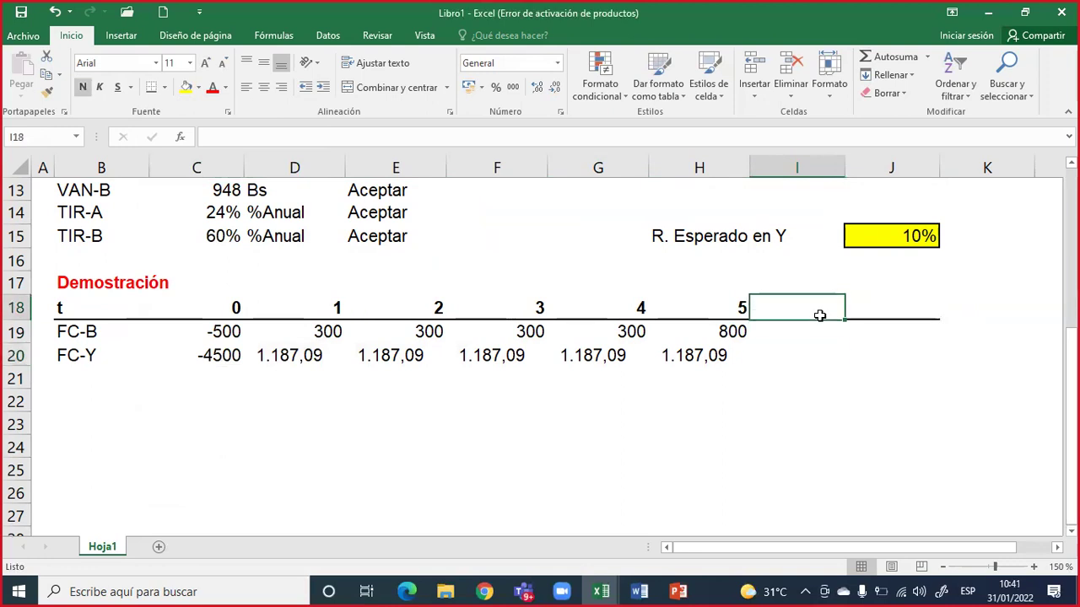
pyautogui.write('TIT')
pyautogui.press('Tab')
pyautogui.click(819, 316)
pyautogui.write('TIT')
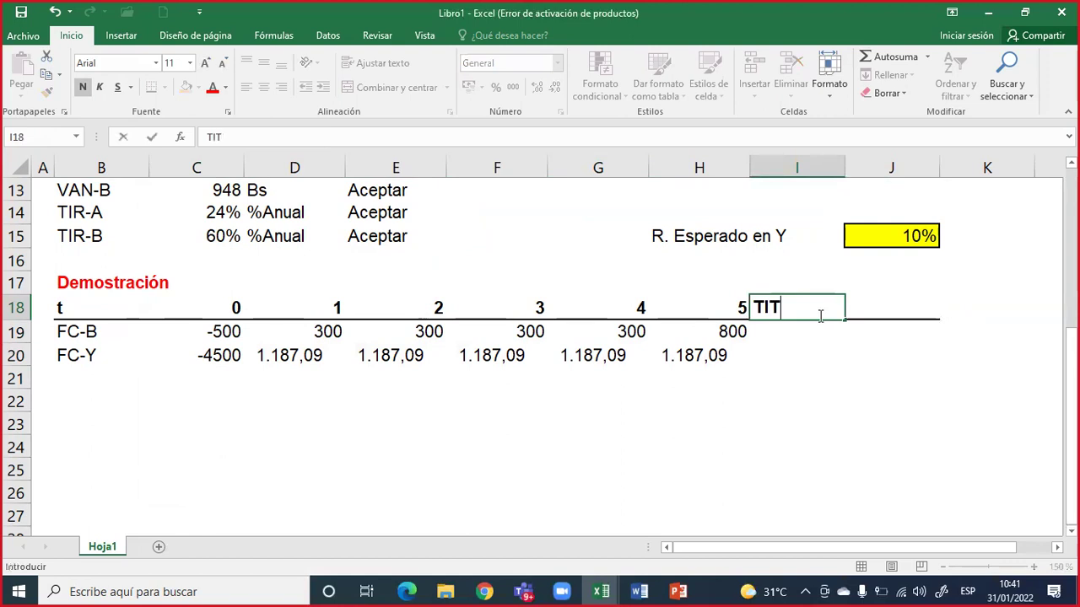
pyautogui.press('Tab')
pyautogui.click(819, 315)
pyautogui.write('TO')
pyautogui.press('BackSpace')
pyautogui.write('IR')
pyautogui.press('Return')
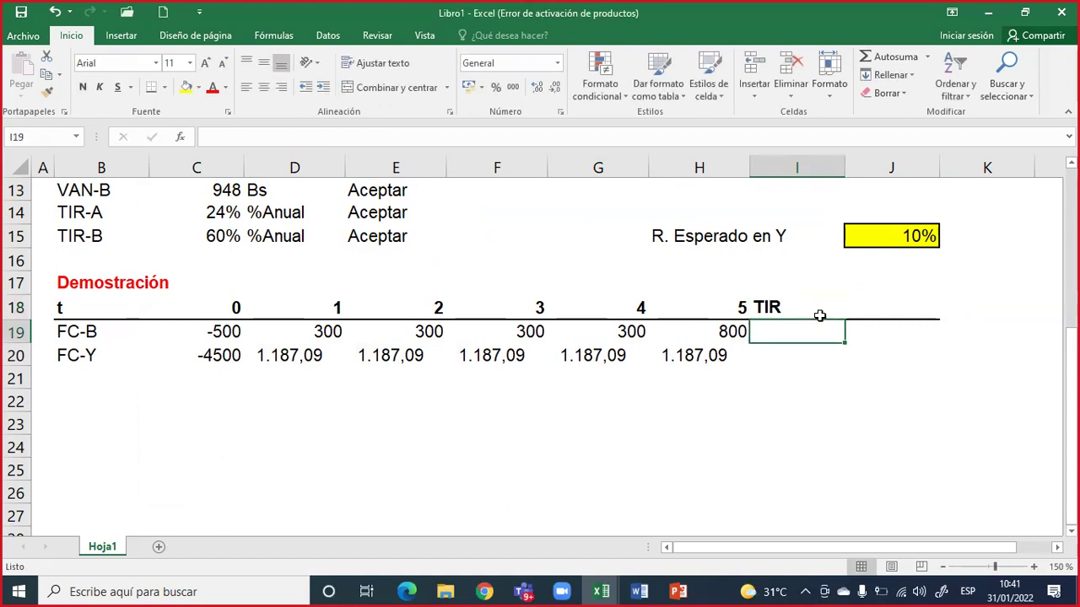
pyautogui.press('Up')
pyautogui.press('Right')
pyautogui.write('VAN')
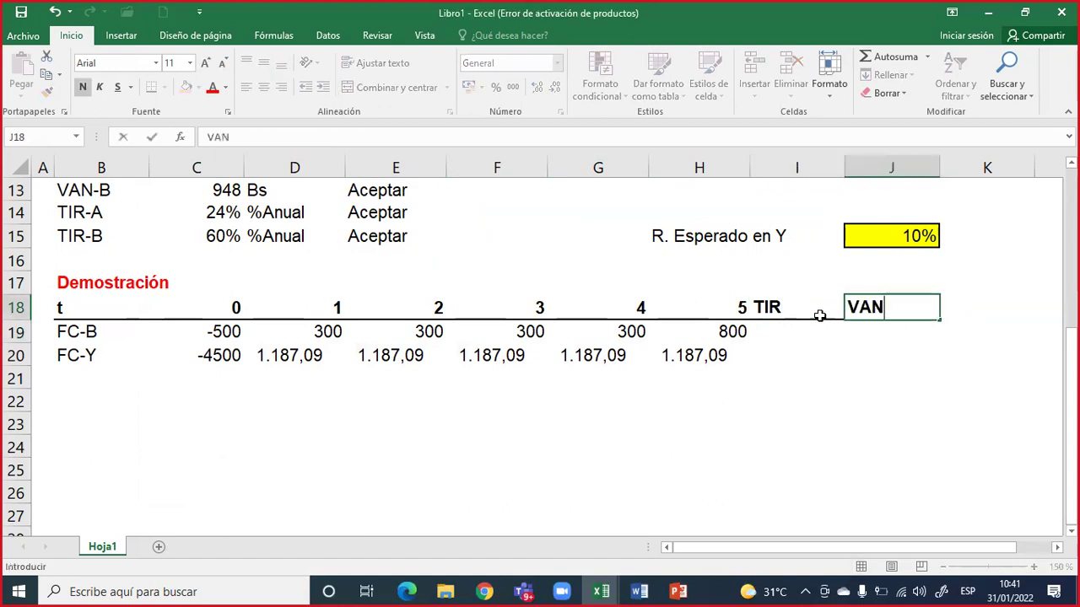
pyautogui.press('Return')
# Step: Center the contents of I18:J20 horizontally
pyautogui.moveTo(819, 314); pyautogui.dragTo(865, 353)
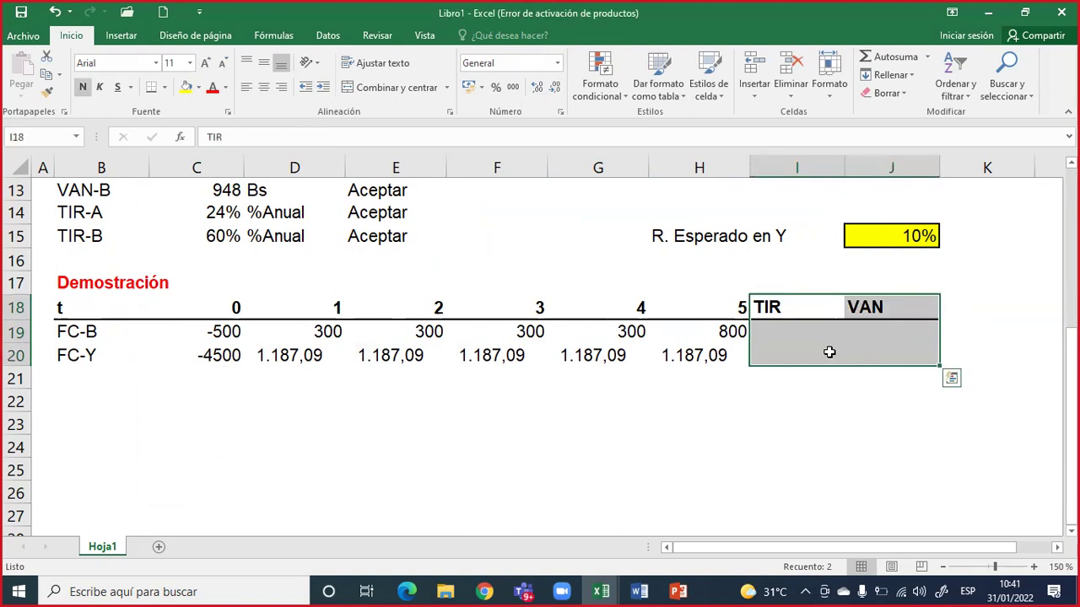
pyautogui.click(265, 90)
pyautogui.click(603, 423)
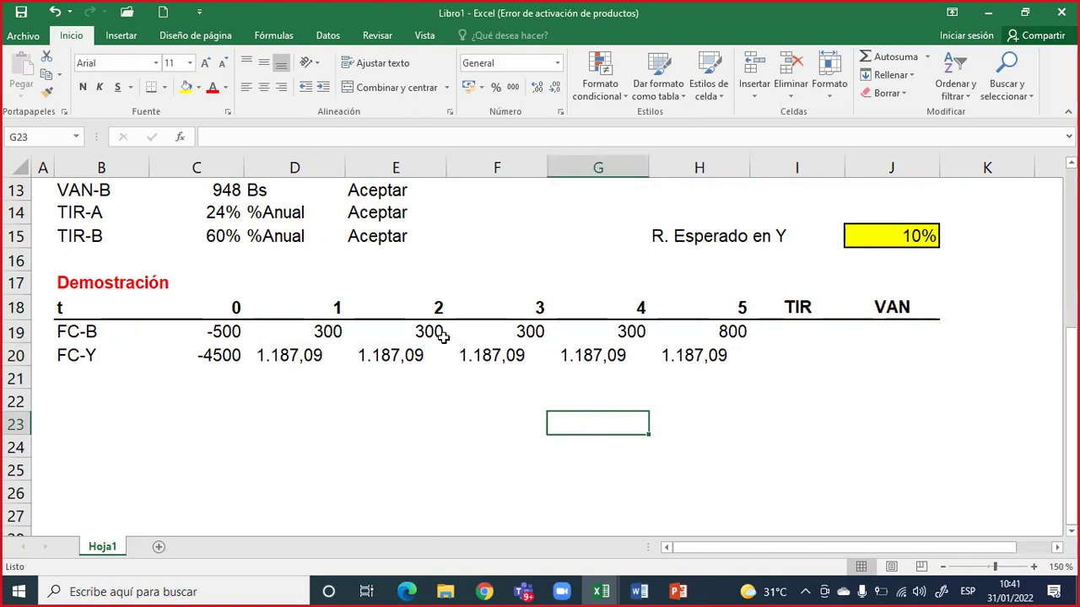
# Step: Review the FC-B and FC-Y flows and compare the expected return on Y in J15 with the discount rate K
pyautogui.click(225, 331)
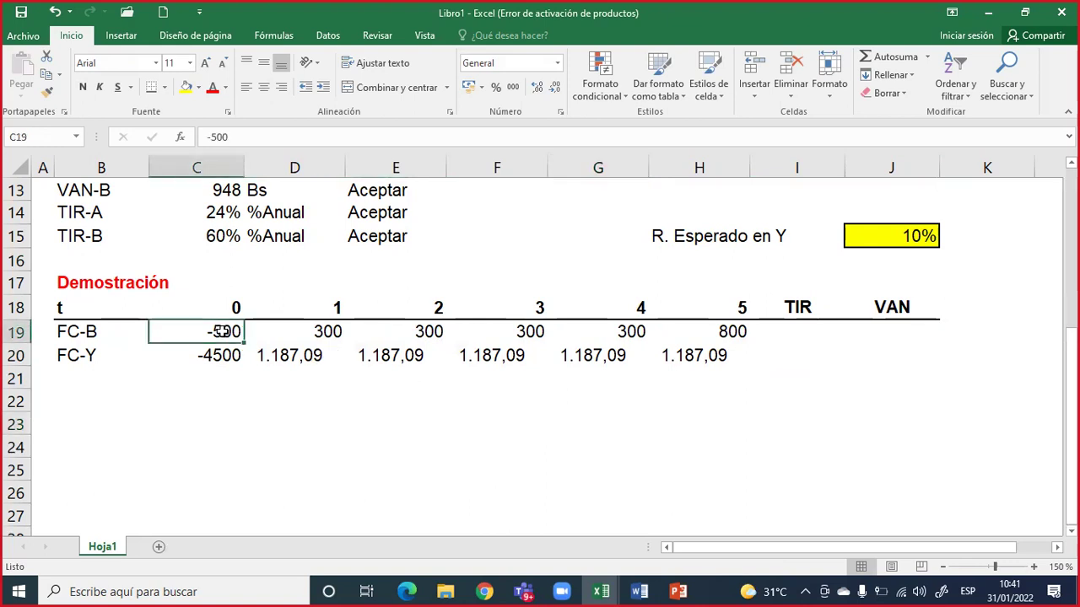
pyautogui.click(225, 355)
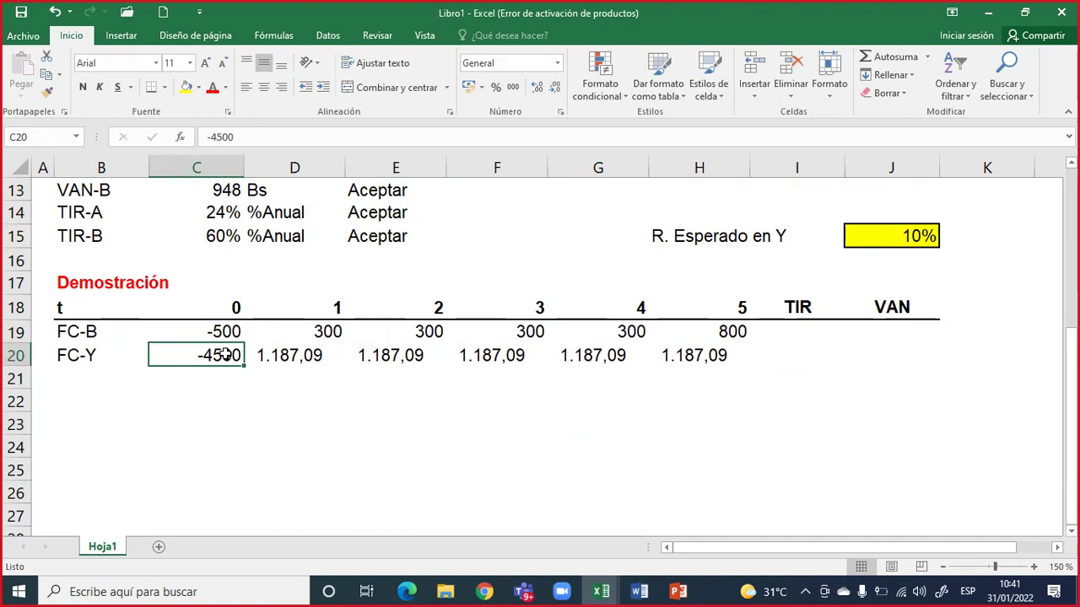
pyautogui.moveTo(262, 356); pyautogui.dragTo(711, 355)
pyautogui.moveTo(299, 356); pyautogui.dragTo(709, 355)
pyautogui.click(890, 232)
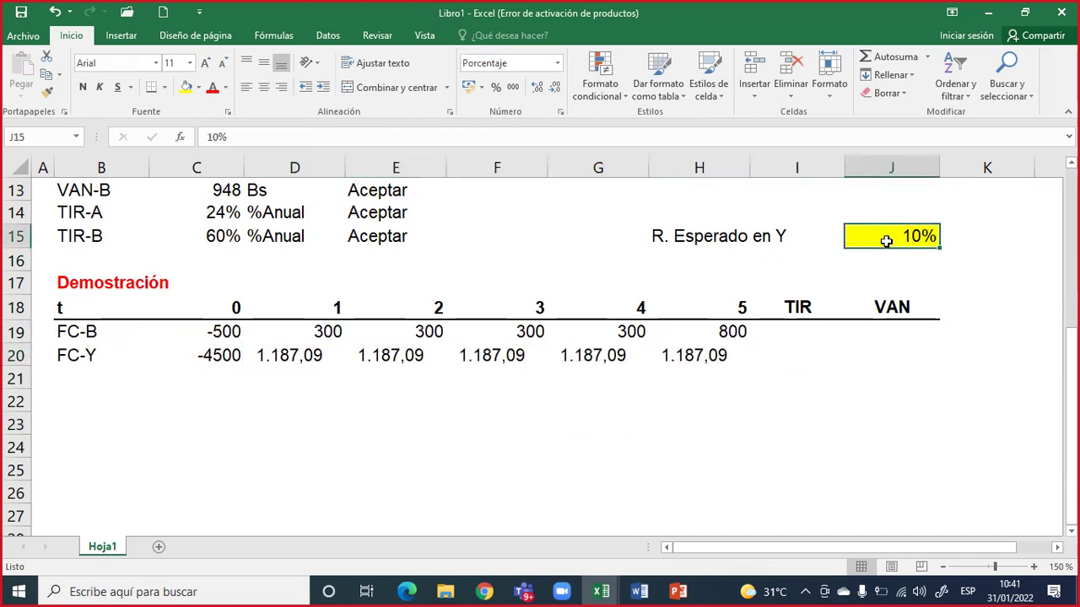
pyautogui.scroll(3, 886, 250)
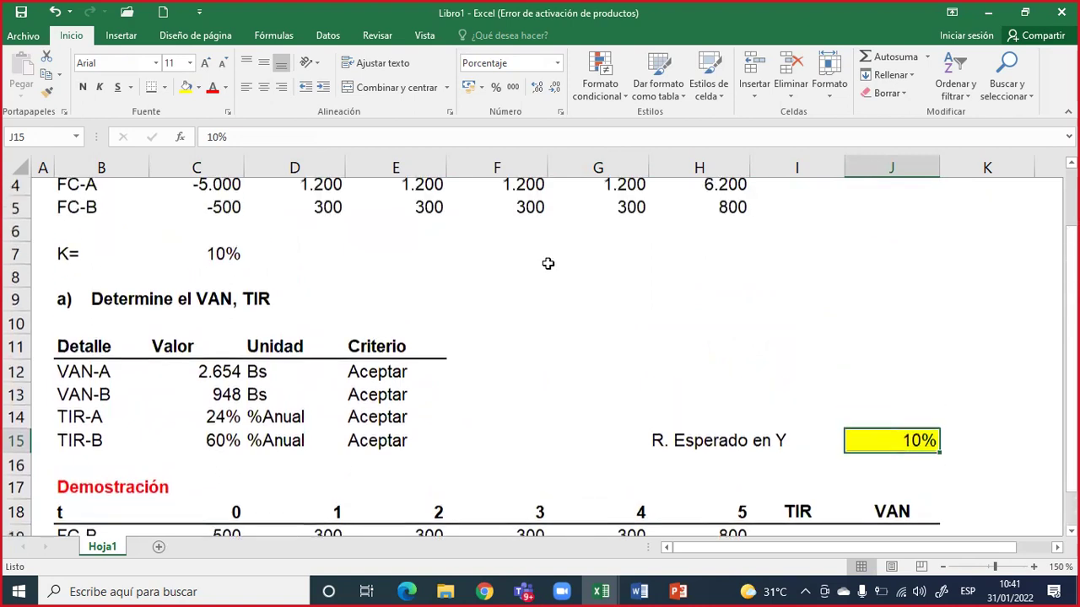
pyautogui.moveTo(86, 259); pyautogui.dragTo(186, 255)
pyautogui.moveTo(64, 263)
pyautogui.mouseDown()
pyautogui.moveTo(174, 259)
pyautogui.moveTo(84, 259)
pyautogui.mouseUp()
pyautogui.scroll(-2, 152, 291)
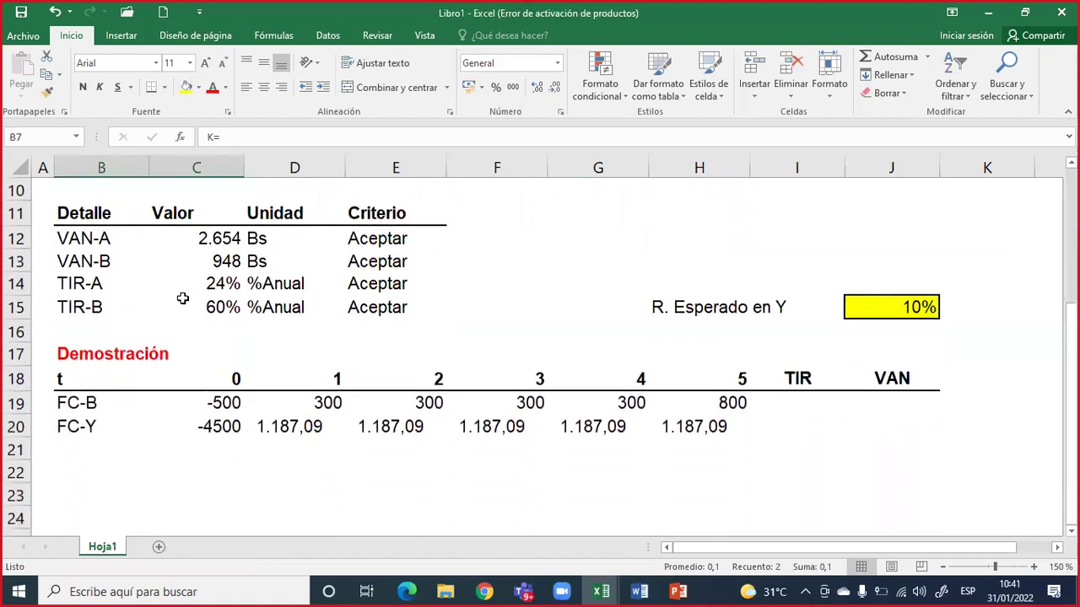
# Step: Examine how the FC-Y investment and its period flows relate to the expected return in J15 and to K
pyautogui.click(902, 308)
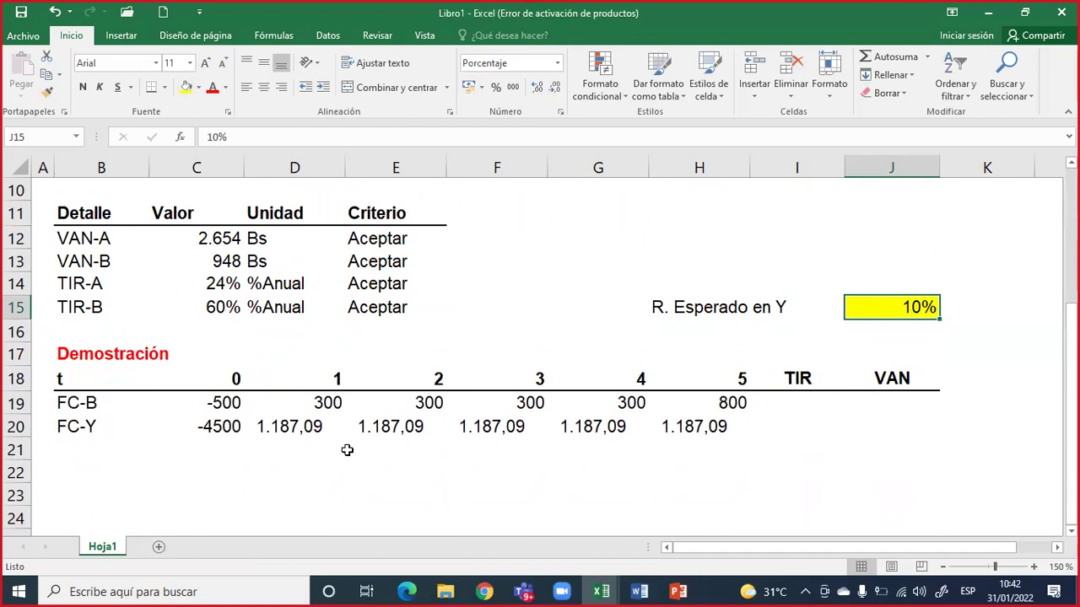
pyautogui.click(220, 405)
pyautogui.click(225, 426)
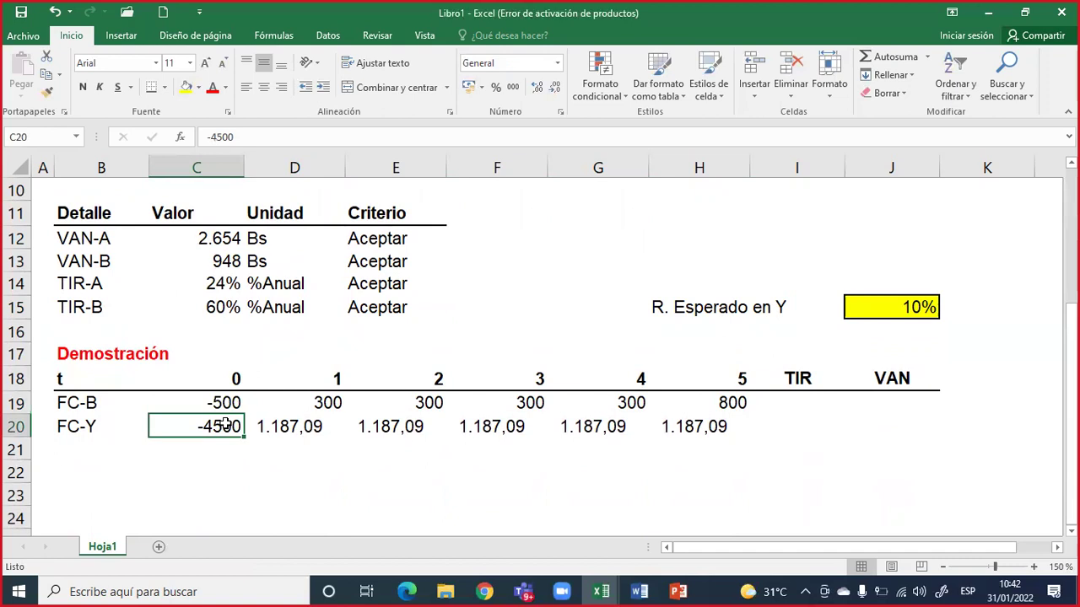
pyautogui.doubleClick(105, 426)
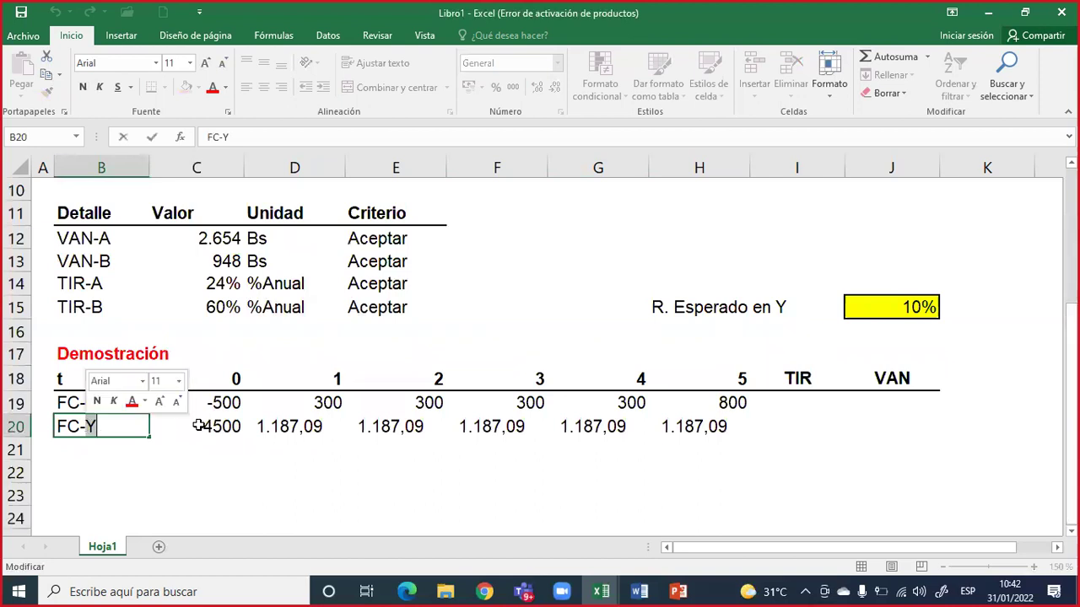
pyautogui.click(218, 426)
pyautogui.moveTo(240, 431); pyautogui.dragTo(748, 426)
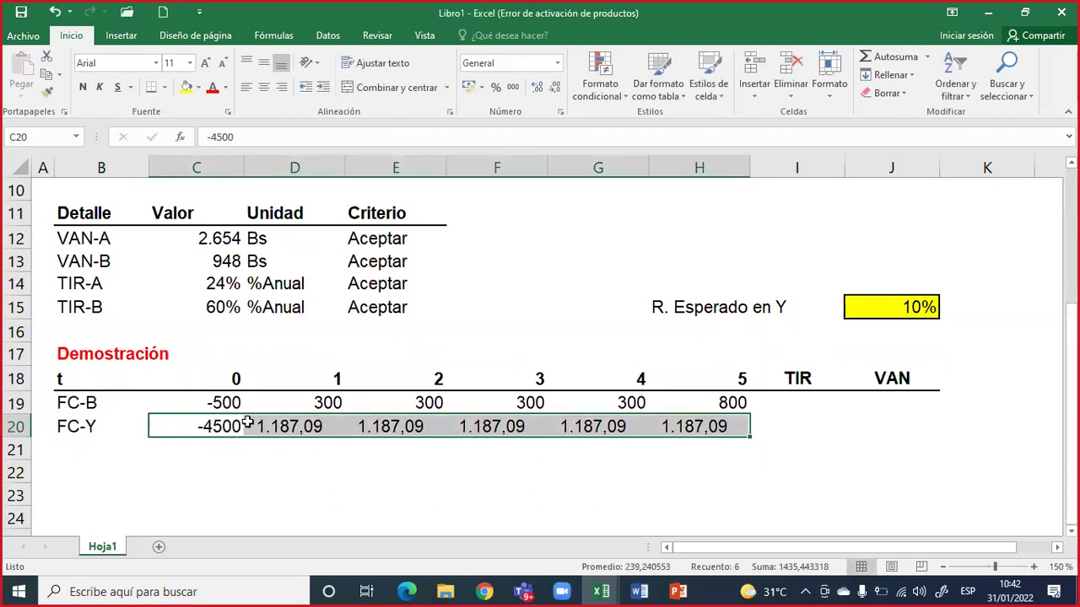
pyautogui.click(215, 426)
pyautogui.moveTo(215, 426); pyautogui.dragTo(746, 426)
pyautogui.moveTo(682, 302); pyautogui.dragTo(887, 309)
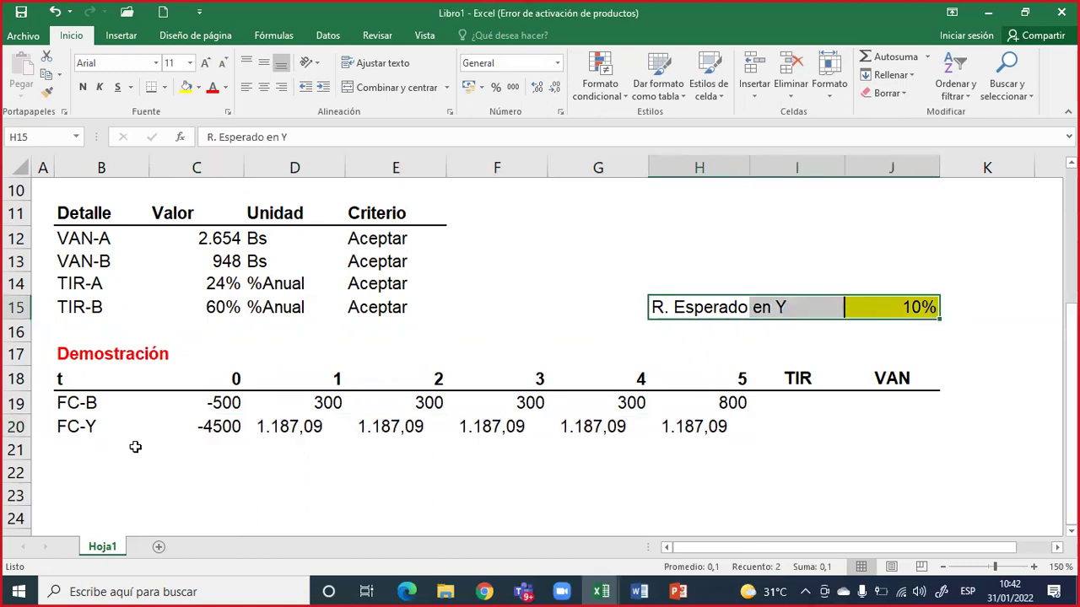
pyautogui.click(81, 429)
pyautogui.moveTo(187, 427); pyautogui.dragTo(731, 425)
pyautogui.scroll(2, 622, 410)
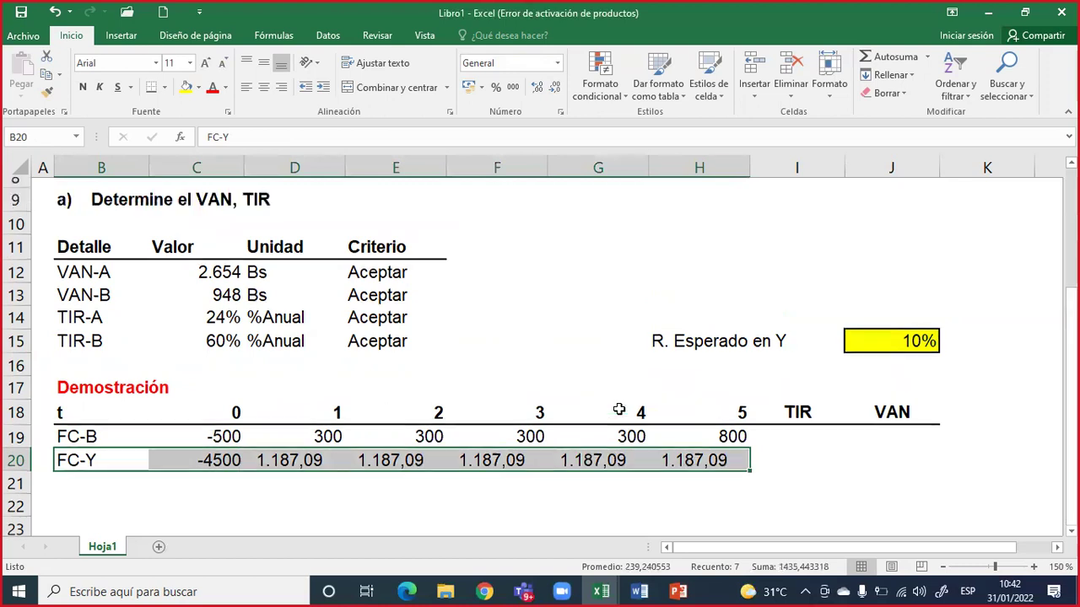
pyautogui.moveTo(72, 260); pyautogui.dragTo(194, 259)
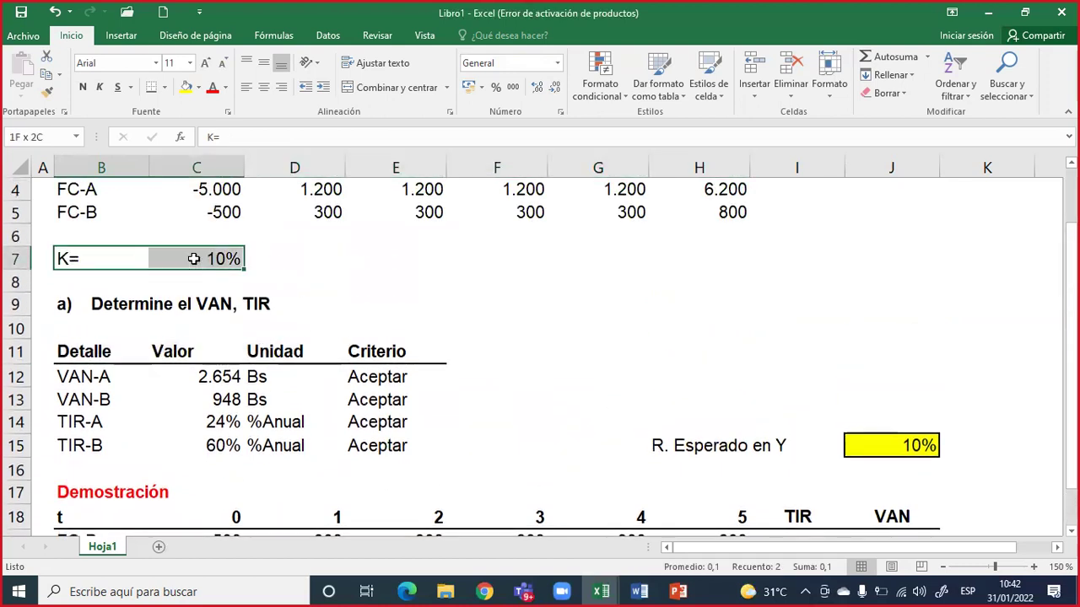
pyautogui.moveTo(194, 259); pyautogui.dragTo(194, 259)
pyautogui.scroll(-2, 685, 362)
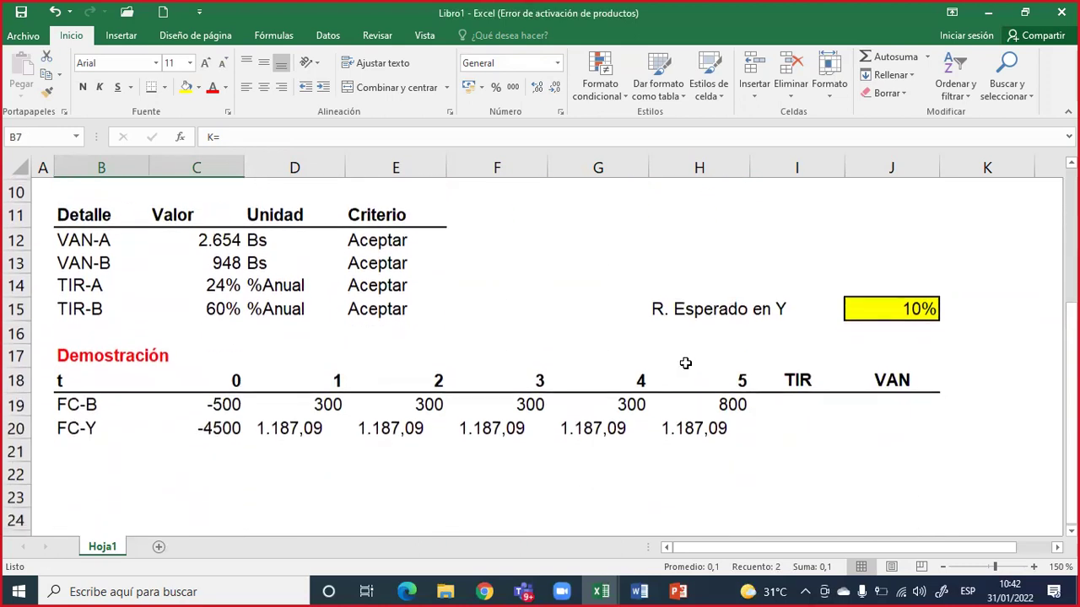
# Step: Try expected returns of 12%, 15% and 20% for Y in J15, and set the rate back to 10%
pyautogui.click(919, 308)
pyautogui.doubleClick(919, 309)
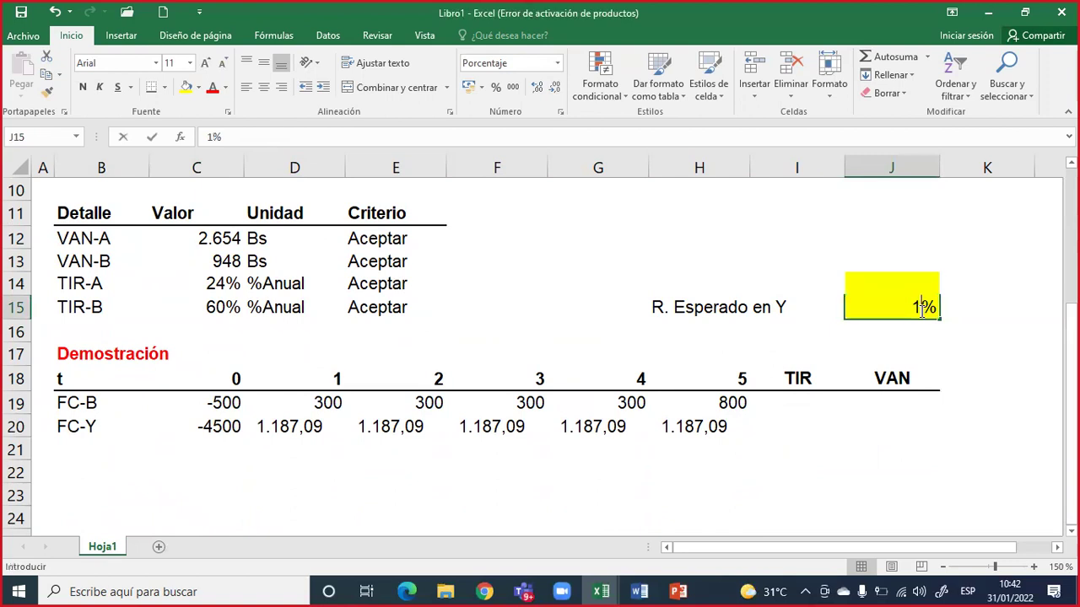
pyautogui.press('BackSpace')
pyautogui.write('2')
pyautogui.press('Return')
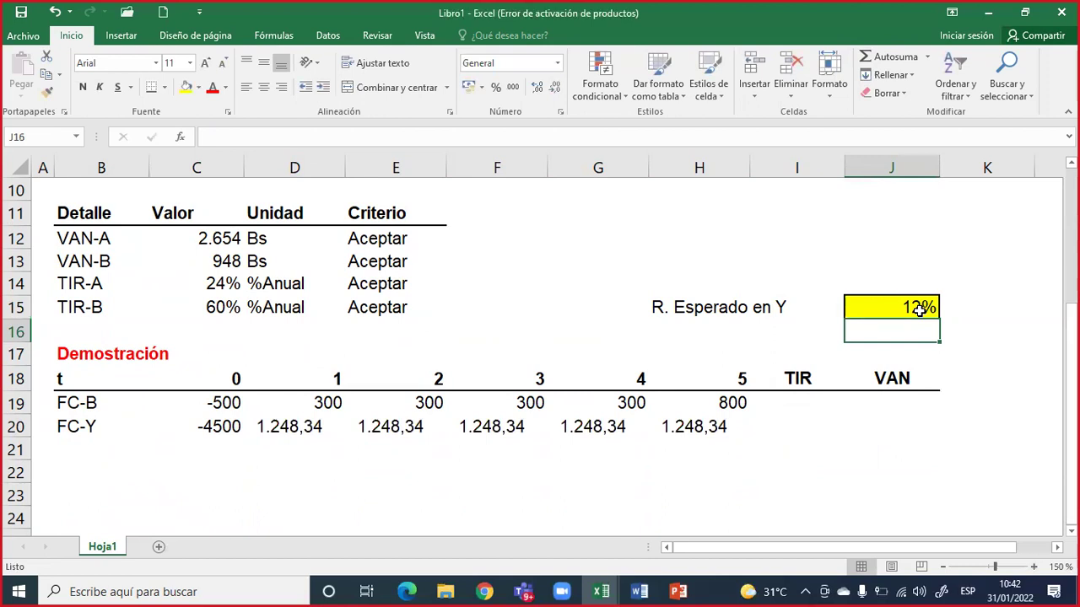
pyautogui.click(919, 309)
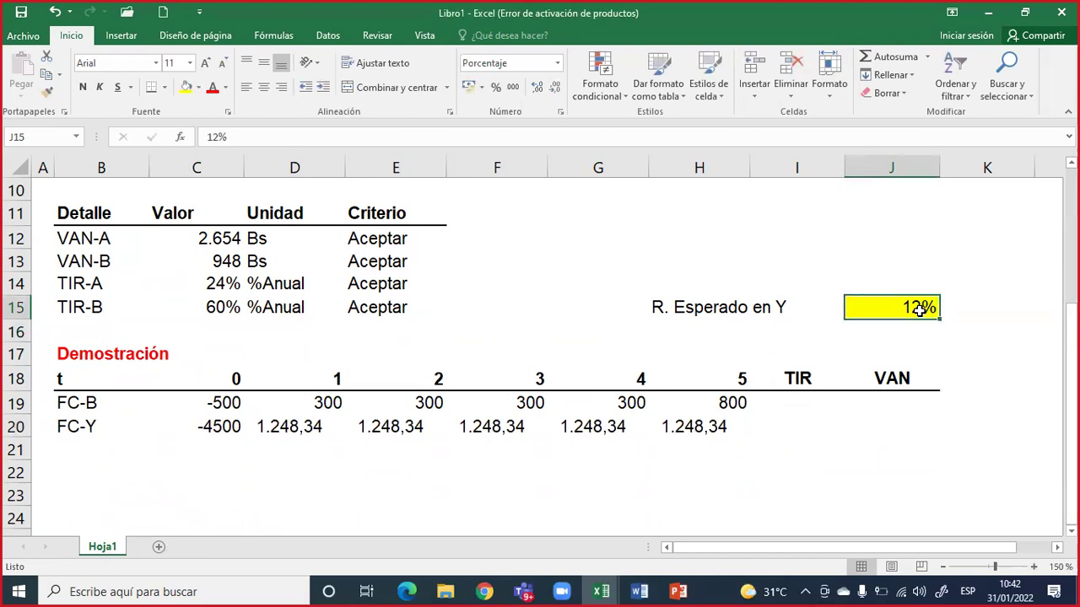
pyautogui.write('15')
pyautogui.press('Return')
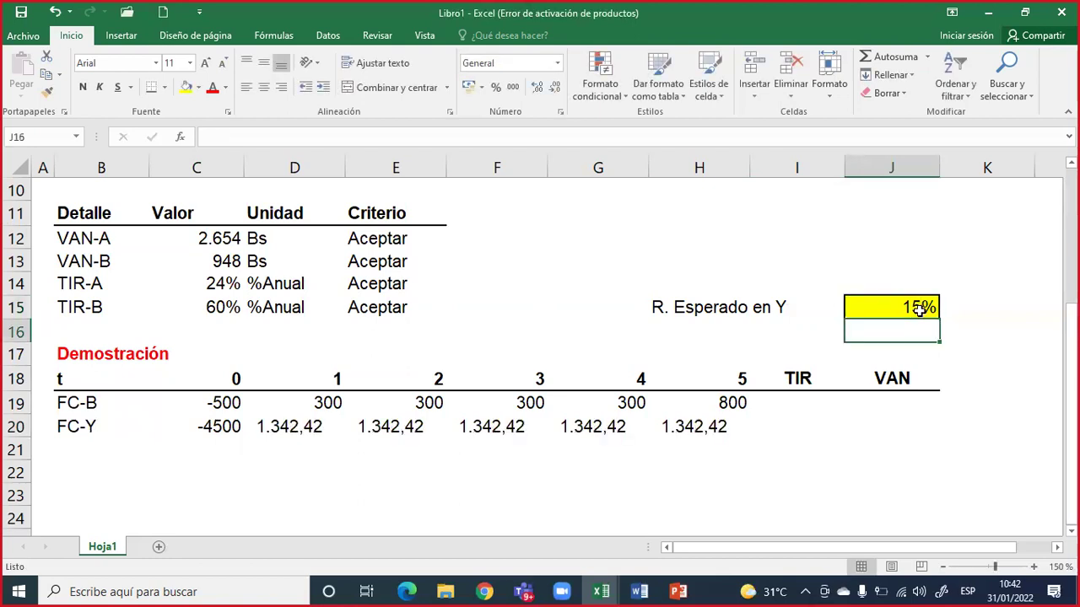
pyautogui.click(919, 309)
pyautogui.write('20')
pyautogui.press('Return')
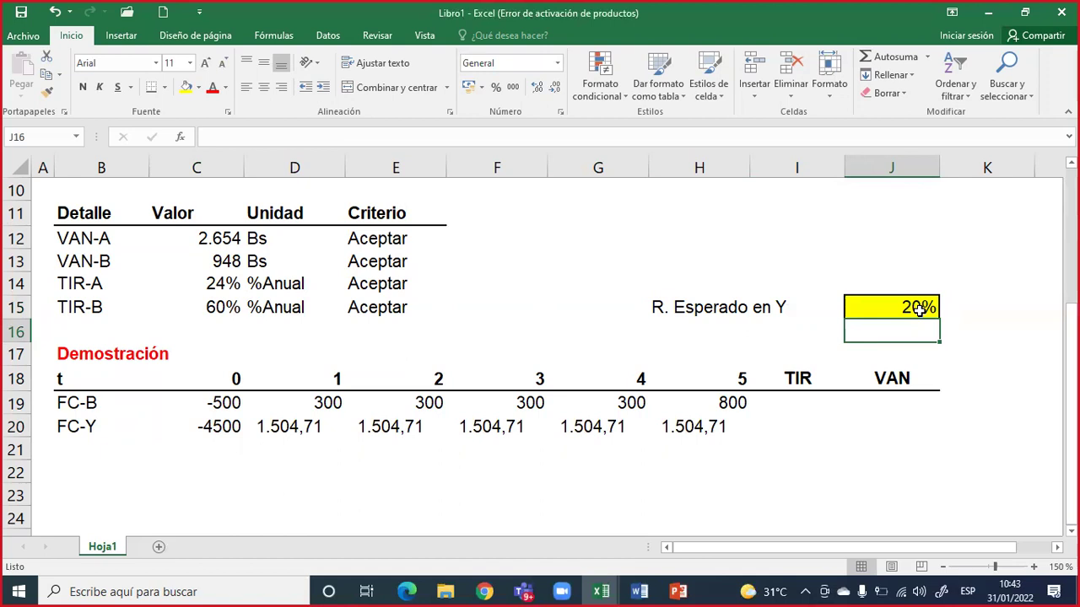
pyautogui.click(920, 310)
pyautogui.write('10')
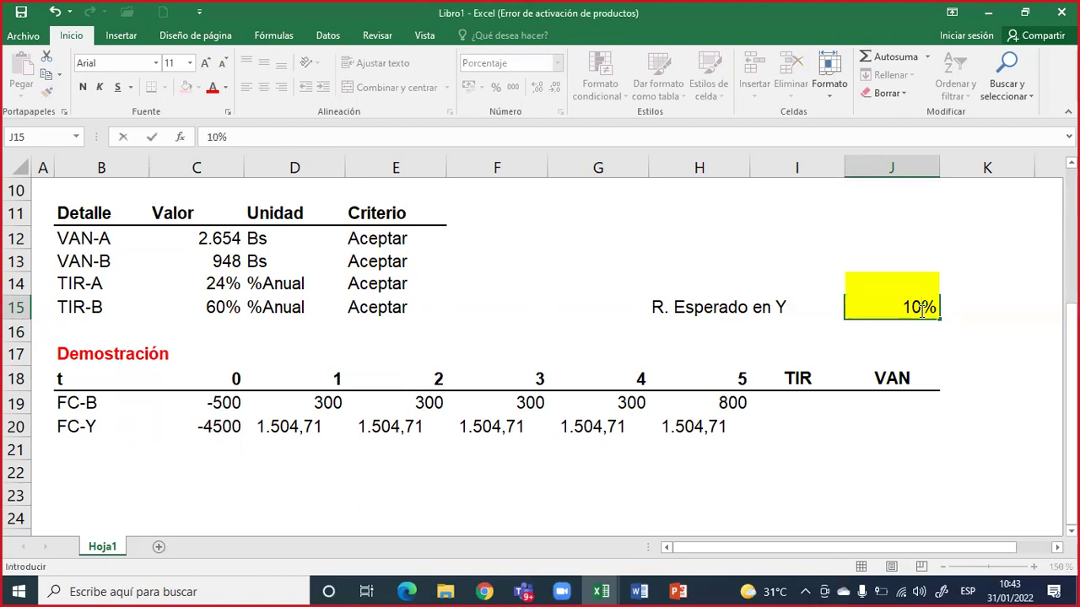
pyautogui.press('Return')
# Step: Calculate the TIR of the FC-B flows in I19 with =TIR(C19:H19)
pyautogui.press('Down')
pyautogui.press('Left')
pyautogui.press('Left')
pyautogui.press('Left')
pyautogui.press('Left')
pyautogui.press('Left')
pyautogui.press('Left')
pyautogui.press('Left')
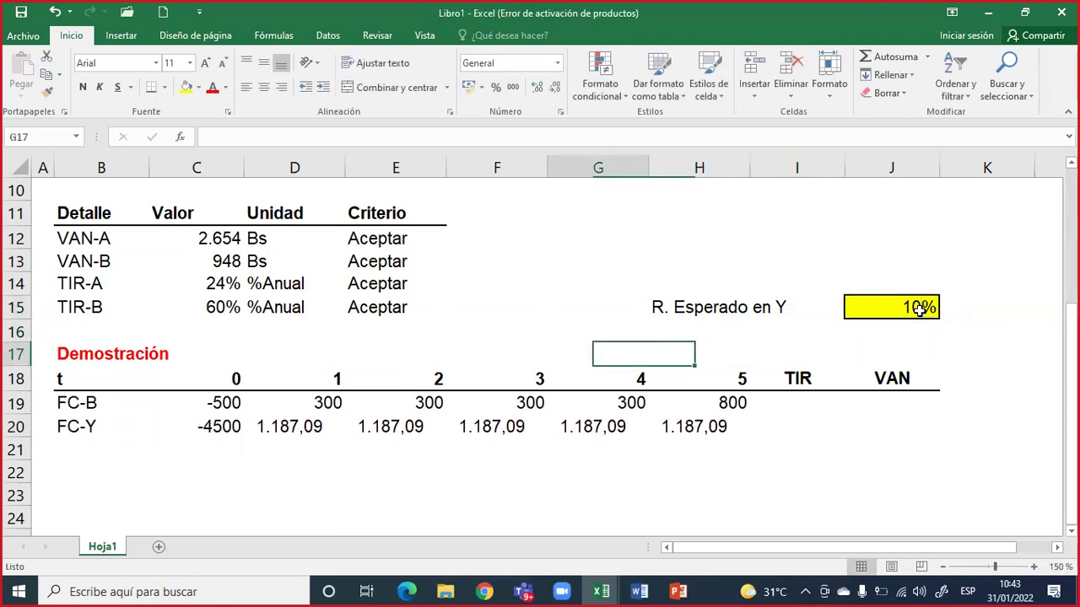
pyautogui.press('Down')
pyautogui.press('Down')
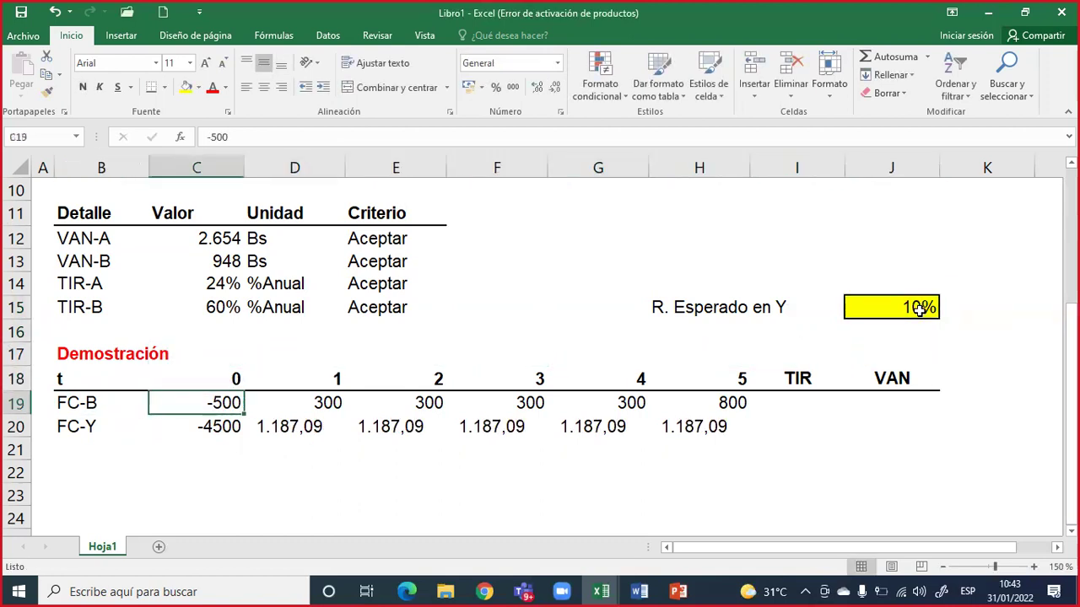
pyautogui.press('Right')
pyautogui.press('Right')
pyautogui.press('Right')
pyautogui.press('Right')
pyautogui.press('Right')
pyautogui.press('Right')
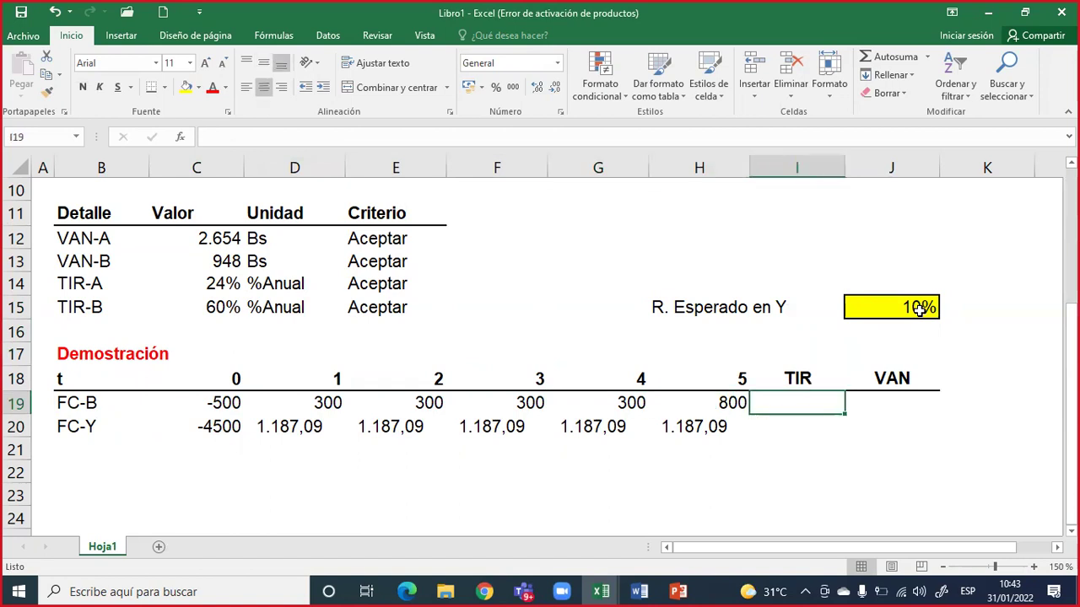
pyautogui.write('=tir')
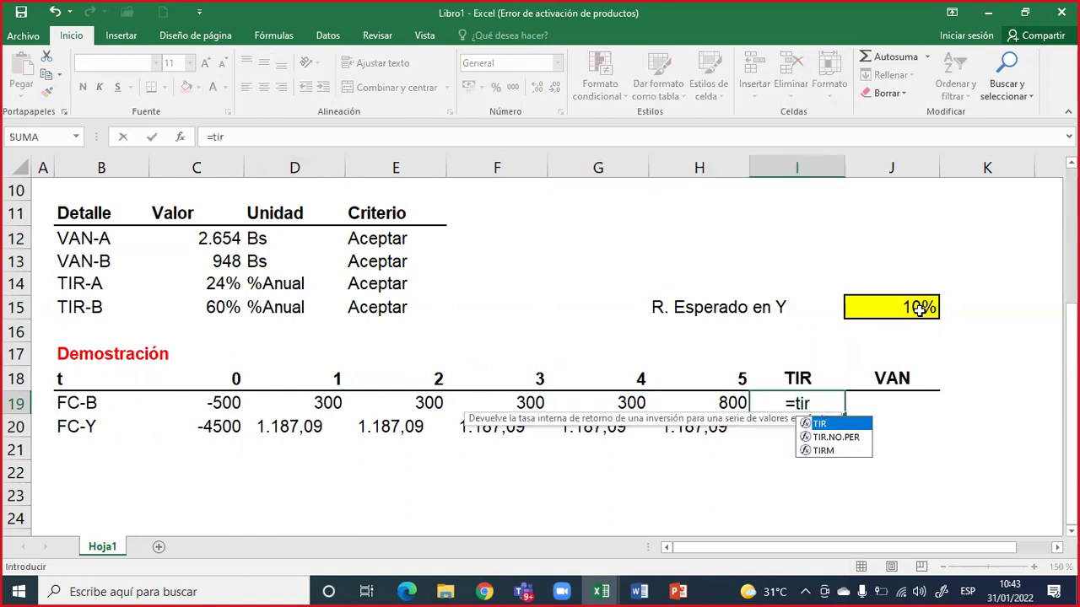
pyautogui.doubleClick(829, 424)
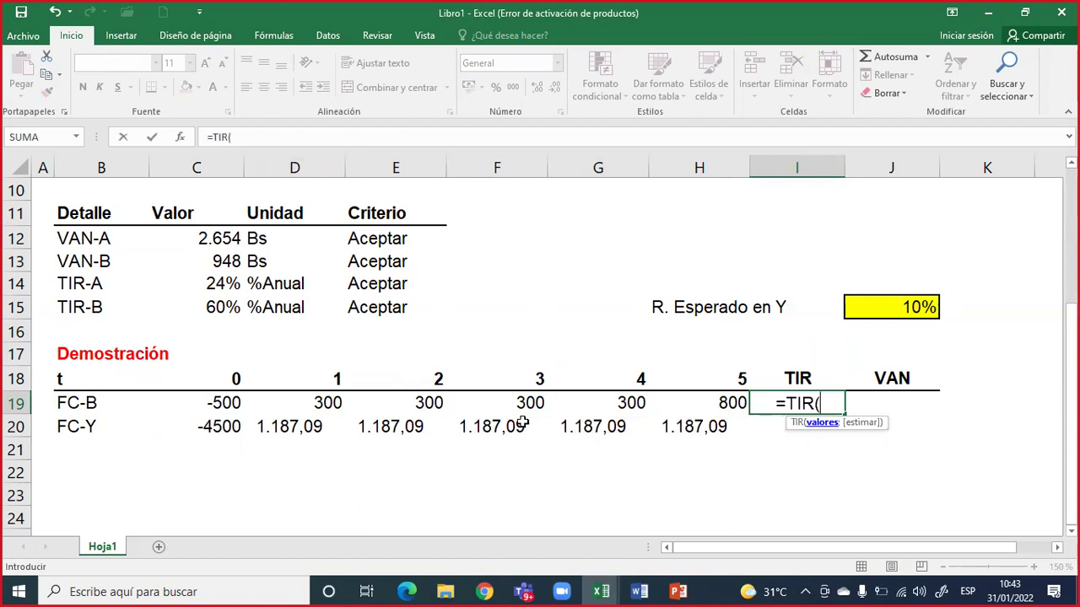
pyautogui.moveTo(203, 405); pyautogui.dragTo(697, 399)
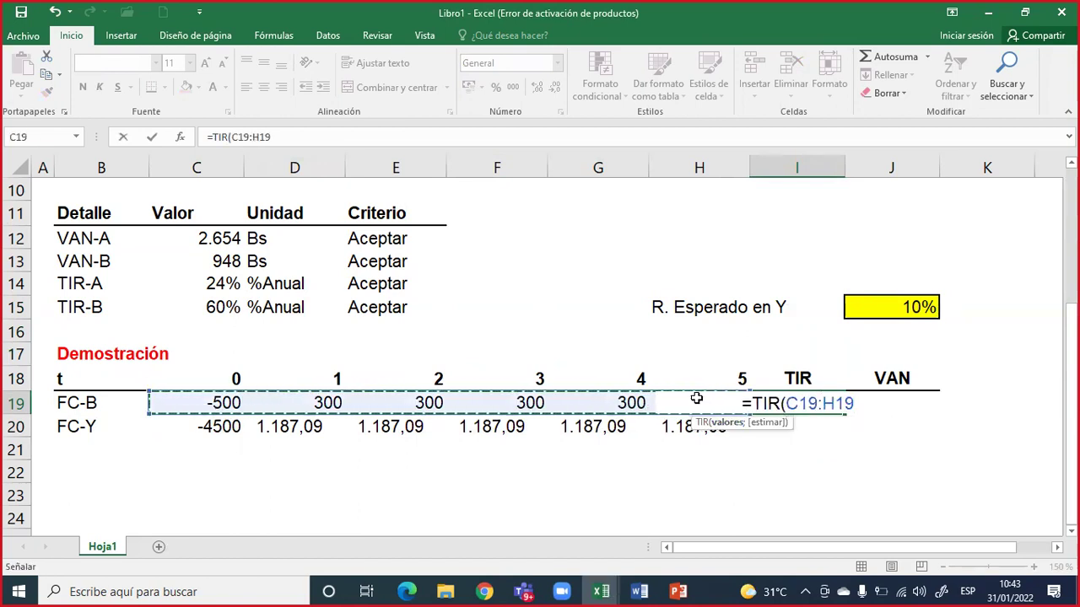
pyautogui.press('Return')
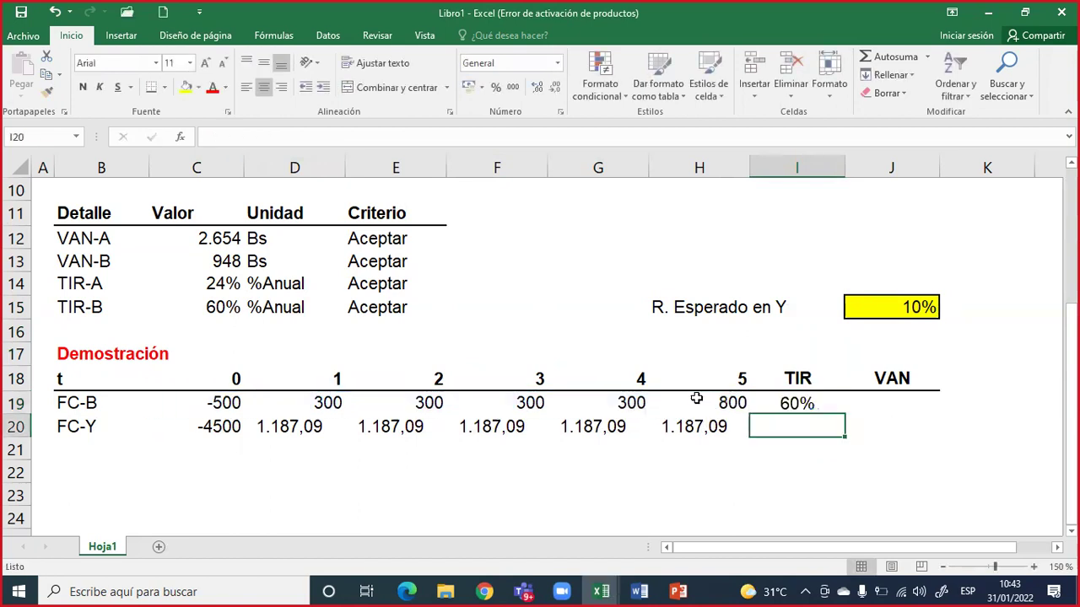
# Step: Compare the FC-B rate in I19 with TIR-B in C15, marking the link between them with a temporary double-headed arrow
pyautogui.click(806, 403)
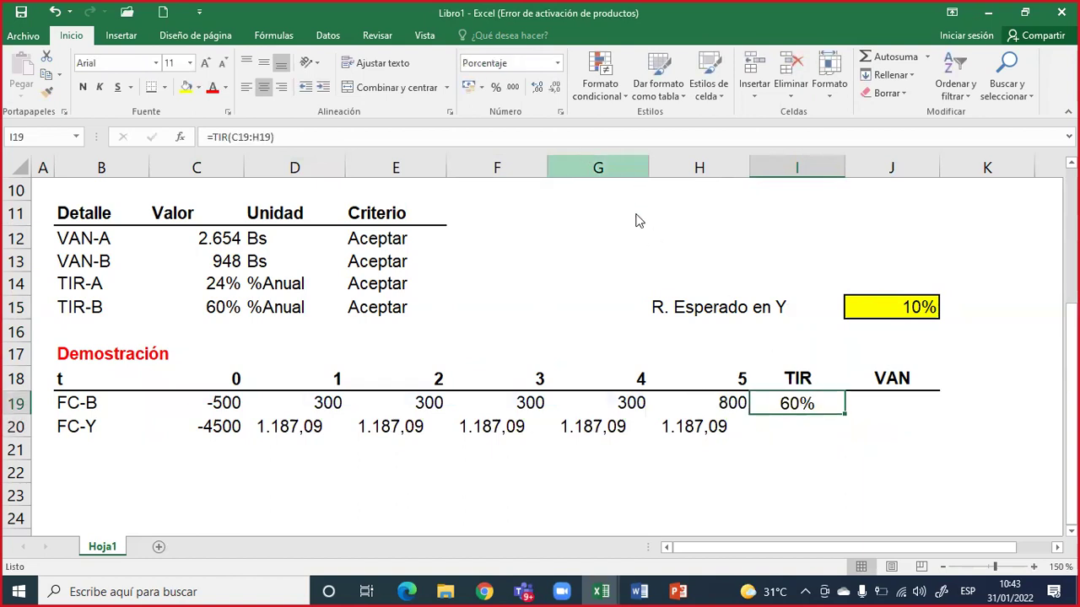
pyautogui.moveTo(236, 307)
pyautogui.mouseDown()
pyautogui.moveTo(501, 323)
pyautogui.moveTo(748, 402)
pyautogui.moveTo(786, 403)
pyautogui.mouseUp()
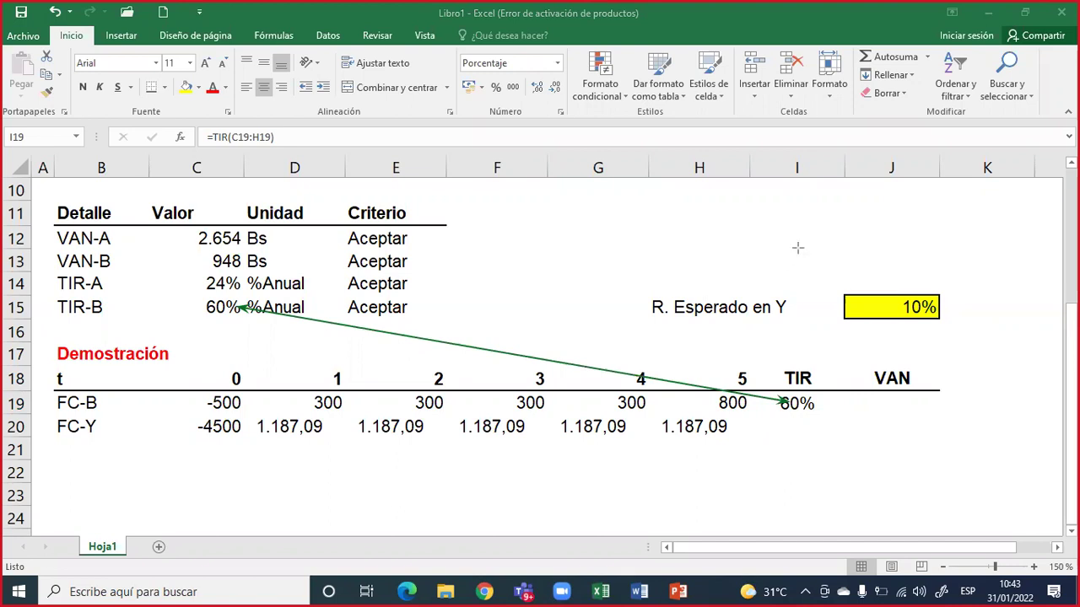
pyautogui.click(968, 123)
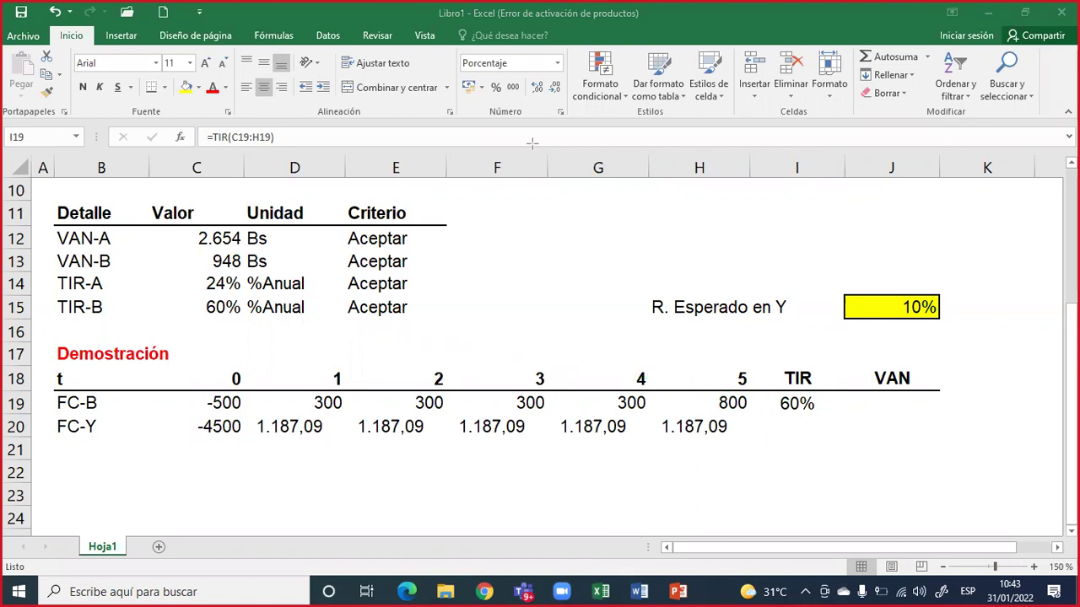
pyautogui.click(444, 118)
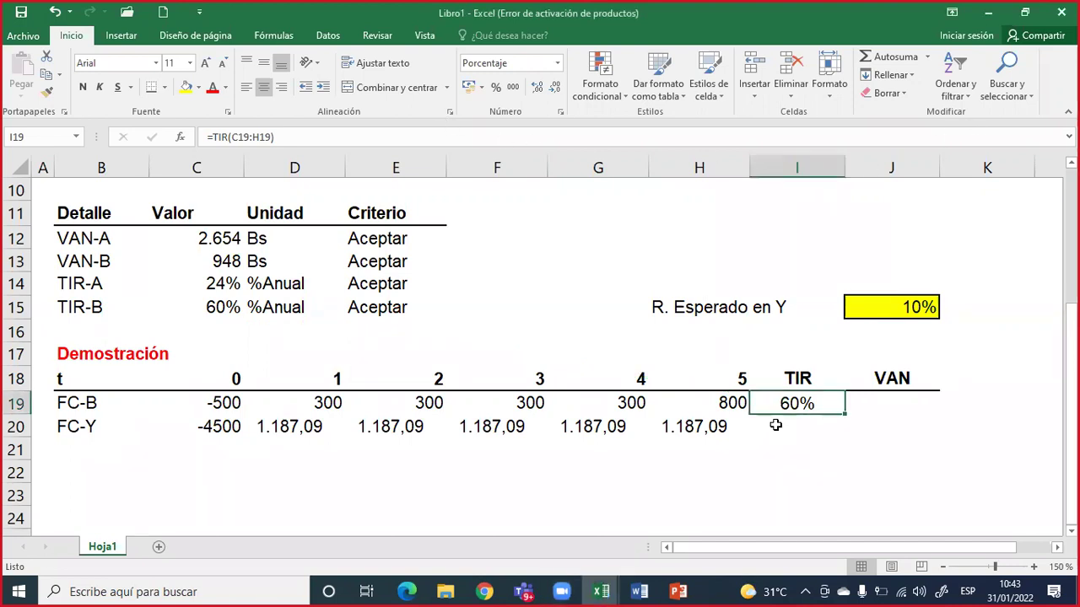
# Step: Calculate the TIR of the FC-Y flows in I20 with =TIR(C20:H20)
pyautogui.click(790, 426)
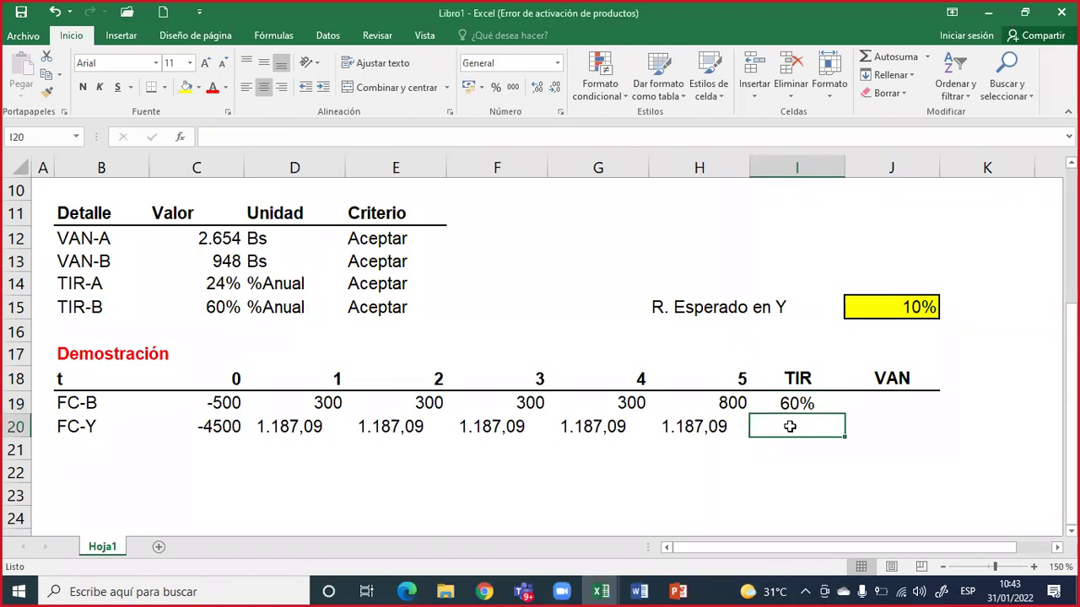
pyautogui.write('=tir')
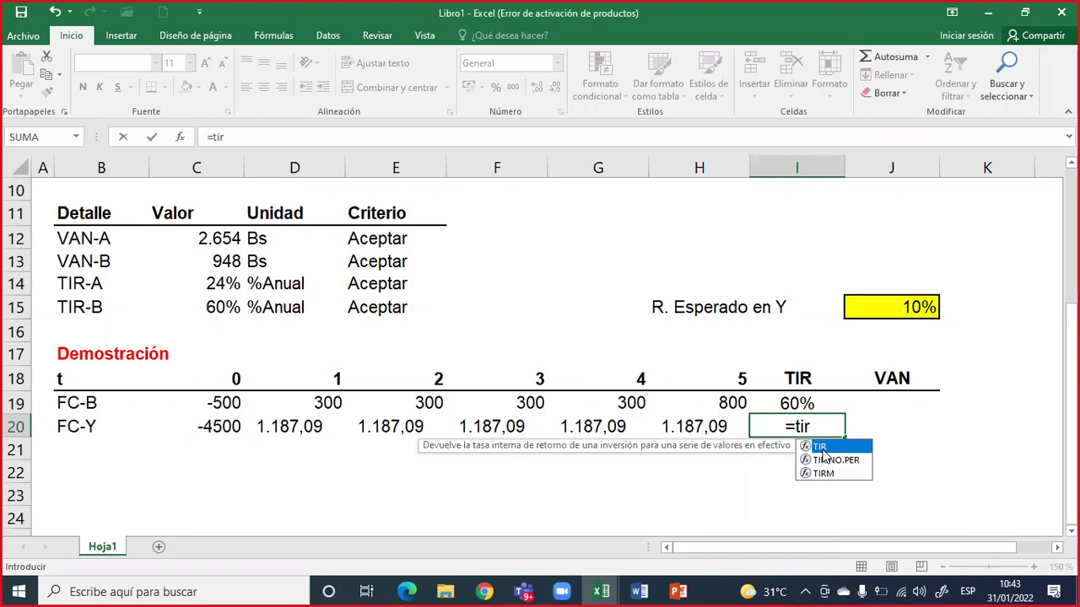
pyautogui.doubleClick(820, 448)
pyautogui.moveTo(221, 426); pyautogui.dragTo(652, 429)
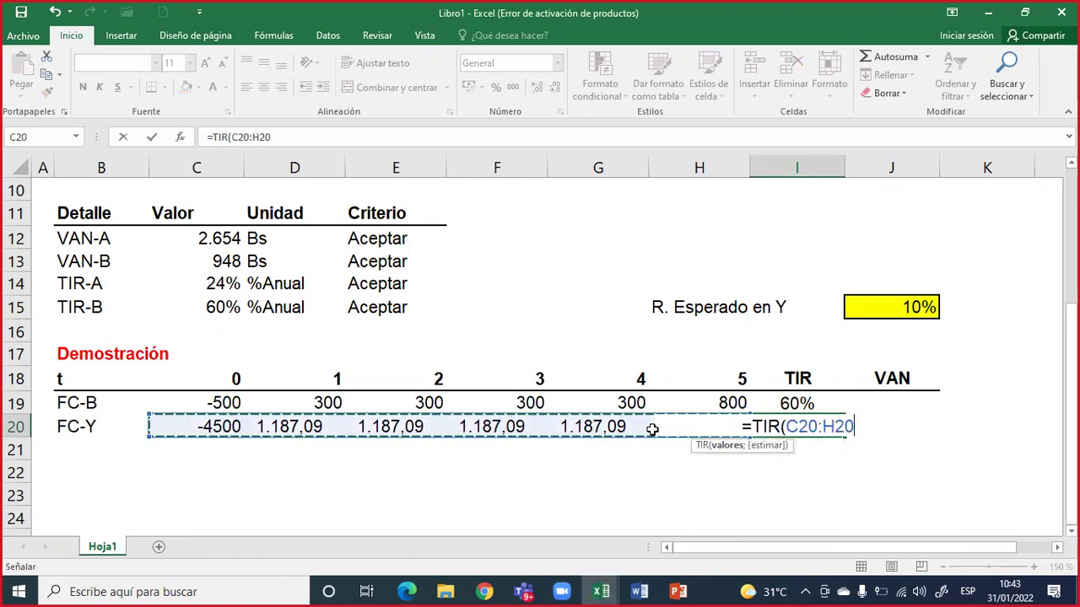
pyautogui.press('Return')
pyautogui.click(776, 427)
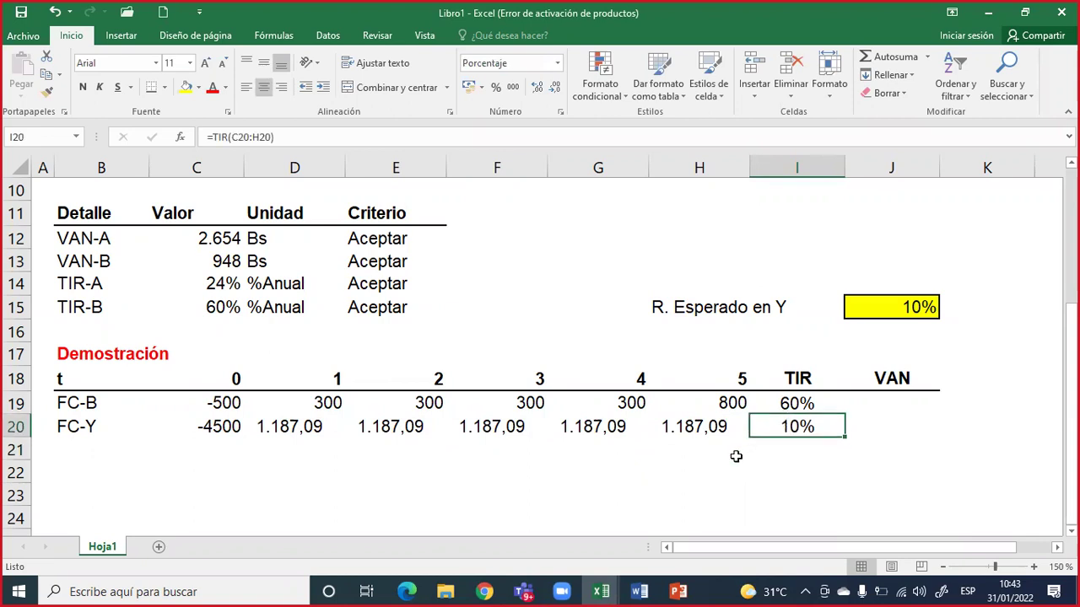
# Step: Check which cash flow cells the FC-Y TIR formula in I20 refers to
pyautogui.doubleClick(793, 431)
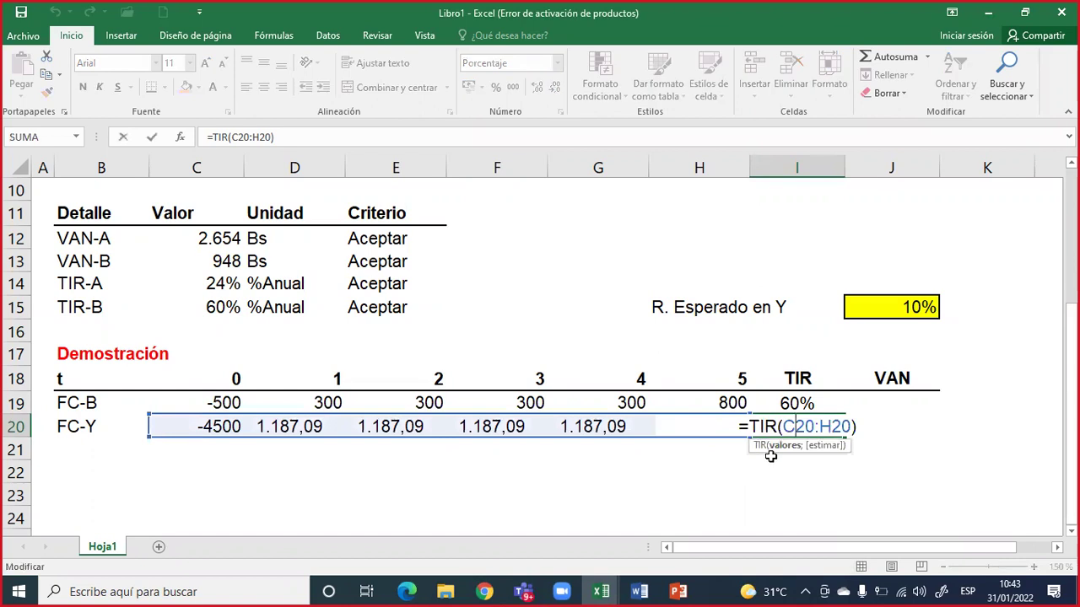
pyautogui.press('Escape')
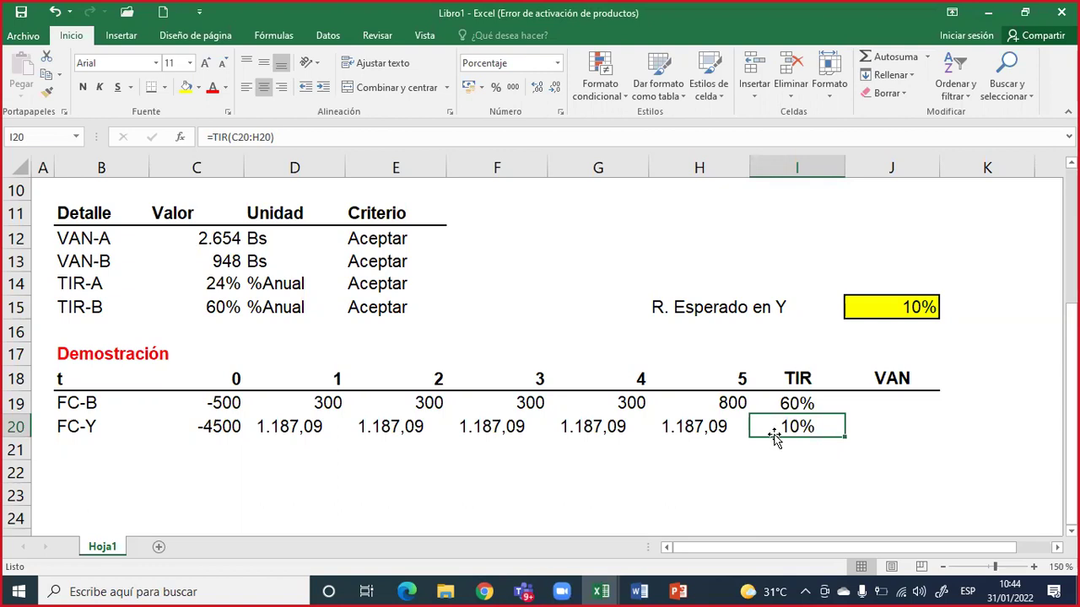
pyautogui.doubleClick(776, 424)
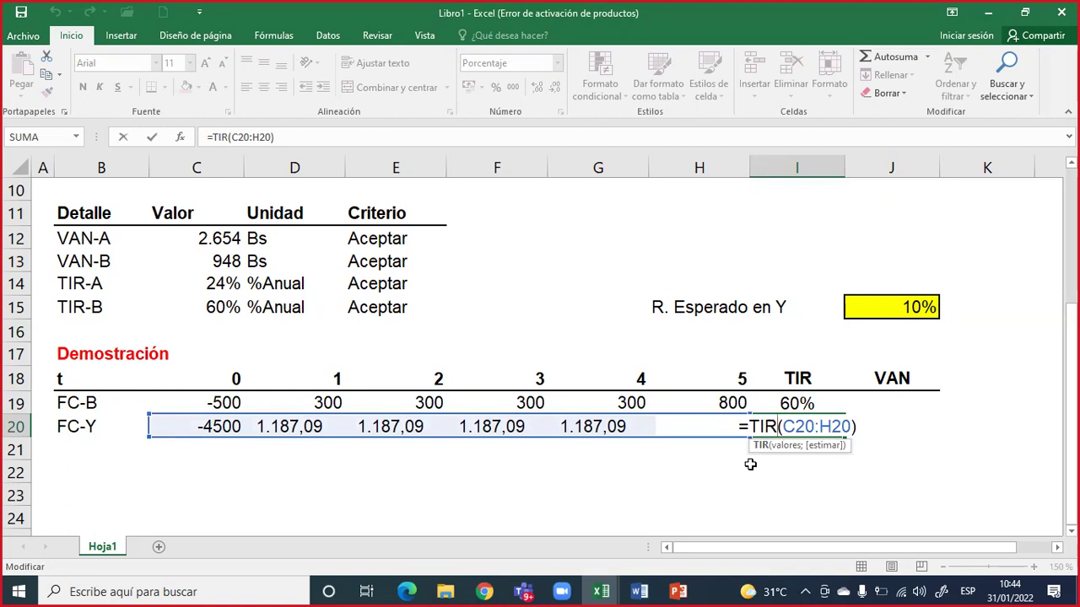
pyautogui.hotkey('ctrl', 'Return')
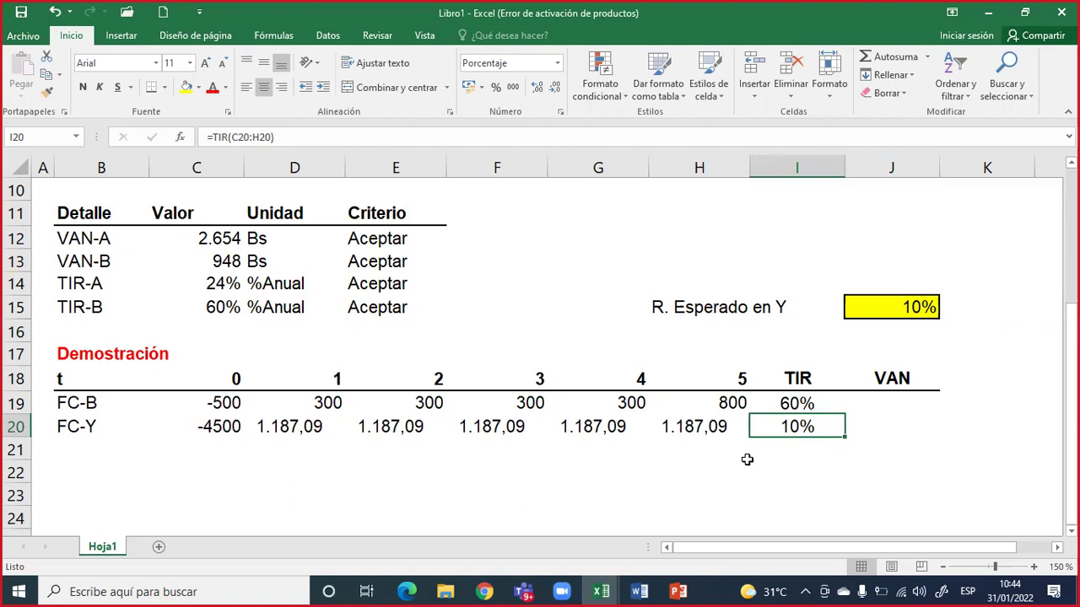
# Step: Calculate the VAN of FC-B in J19 with =VNA($C$7;D19:H19)+C19, keeping the K rate as an absolute reference
pyautogui.press('Right')
pyautogui.press('Up')
pyautogui.write('=vna')
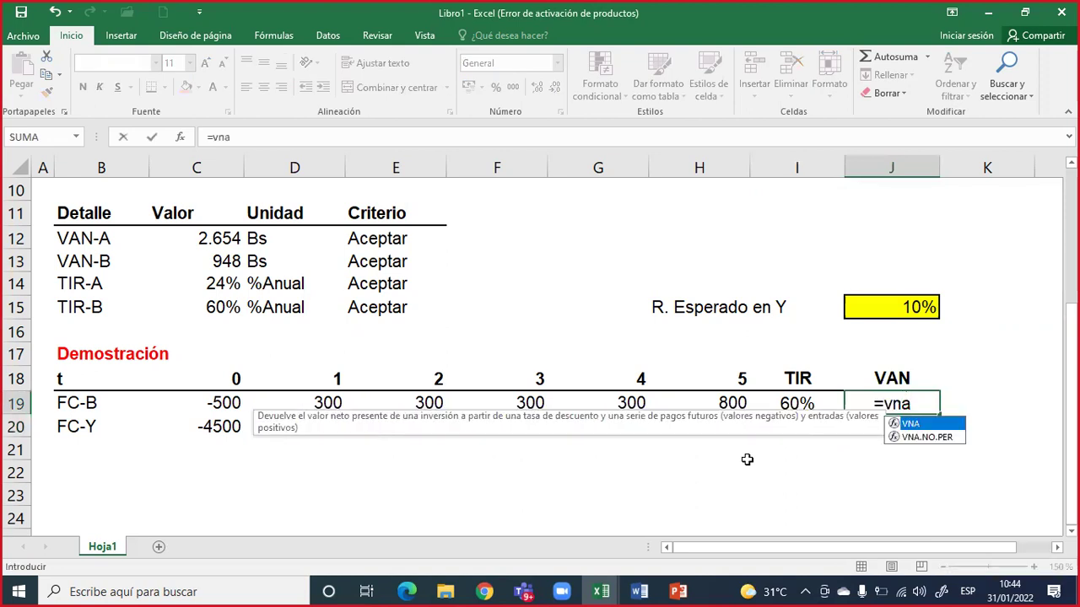
pyautogui.doubleClick(907, 424)
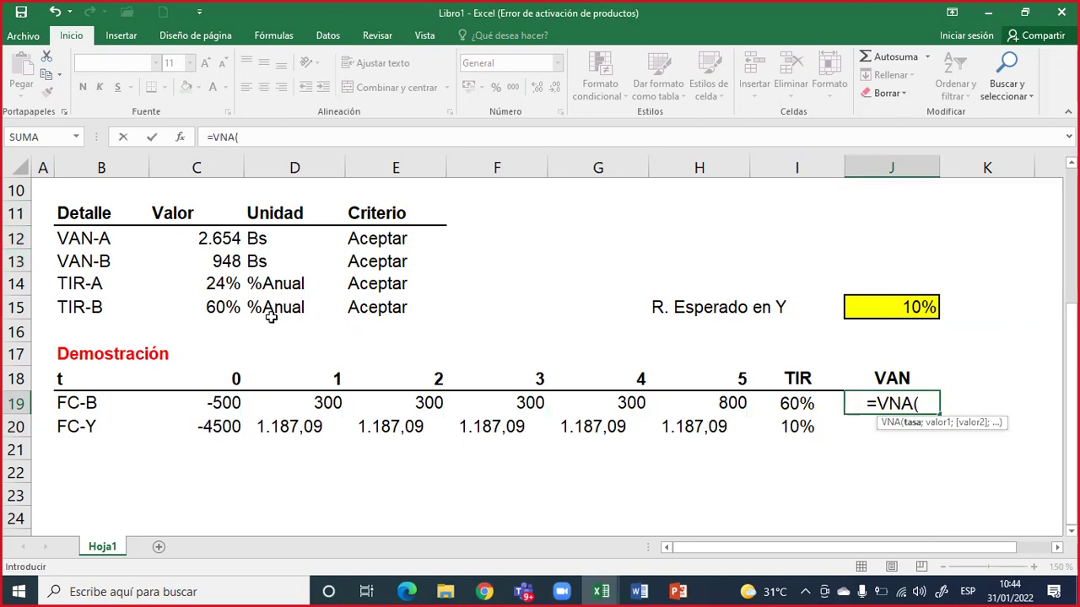
pyautogui.scroll(1, 241, 239)
pyautogui.click(187, 190)
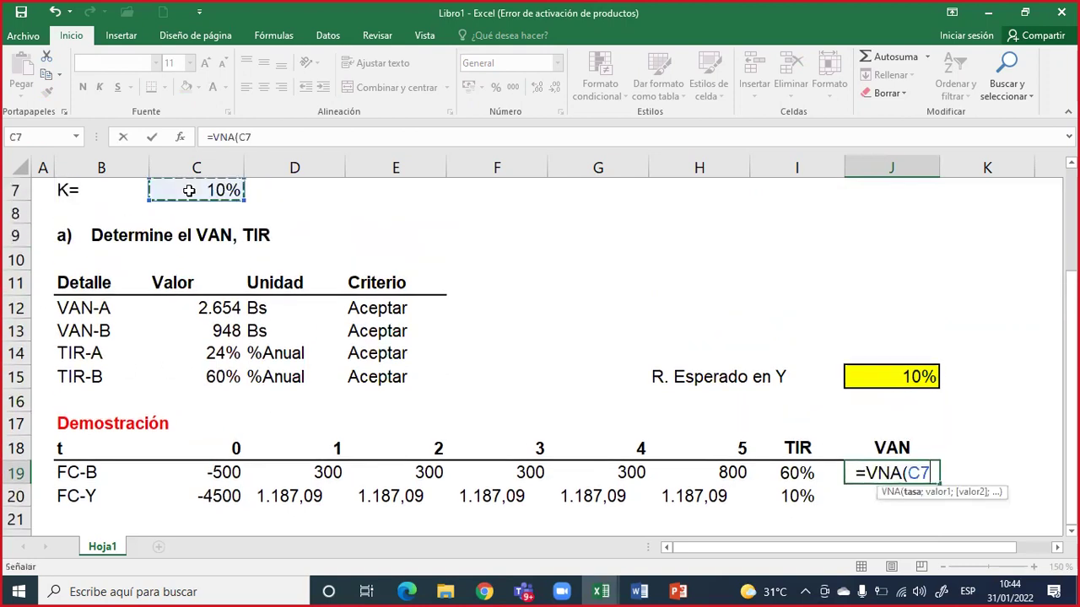
pyautogui.press('F4')
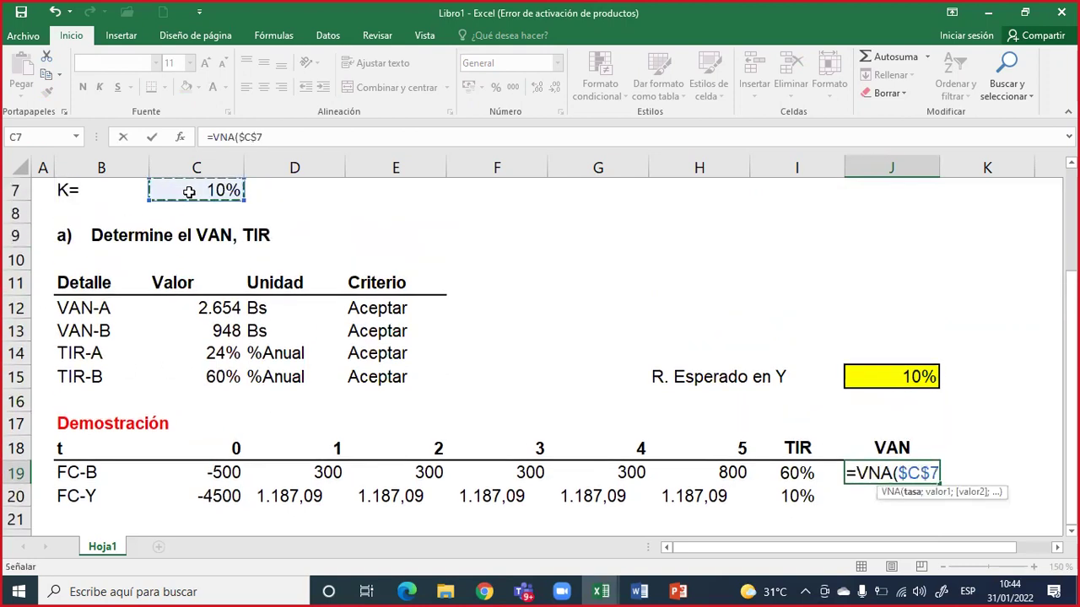
pyautogui.write(';')
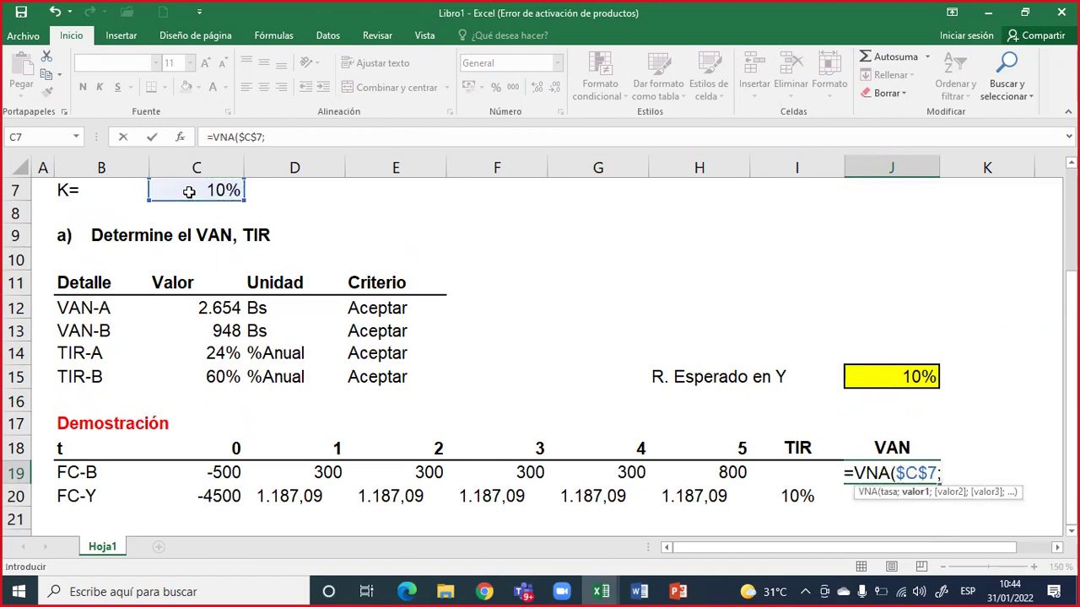
pyautogui.scroll(-1, 330, 385)
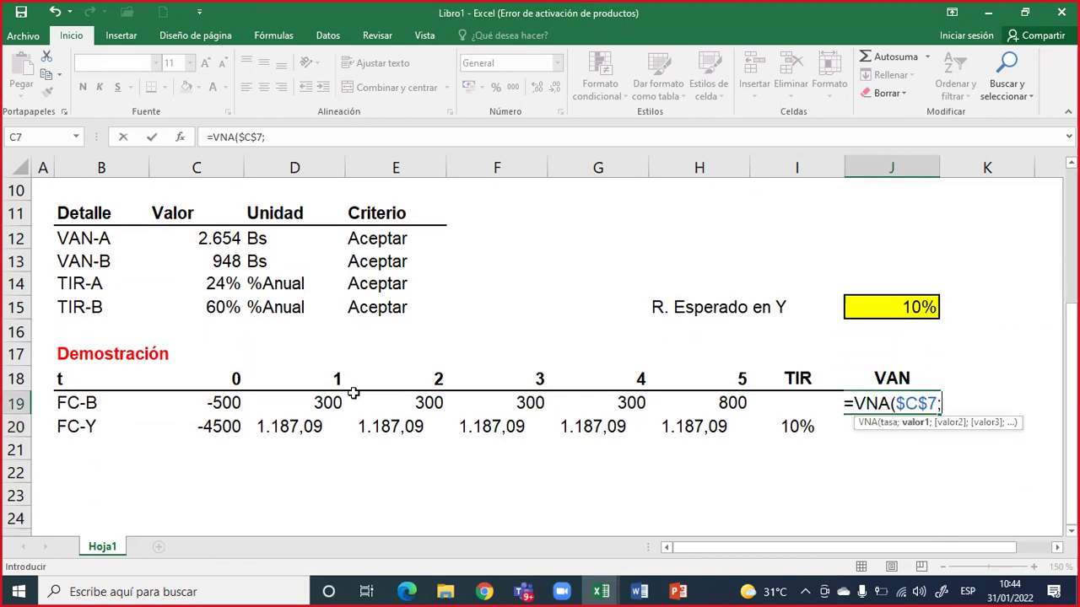
pyautogui.moveTo(327, 404); pyautogui.dragTo(679, 400)
pyautogui.write(')+')
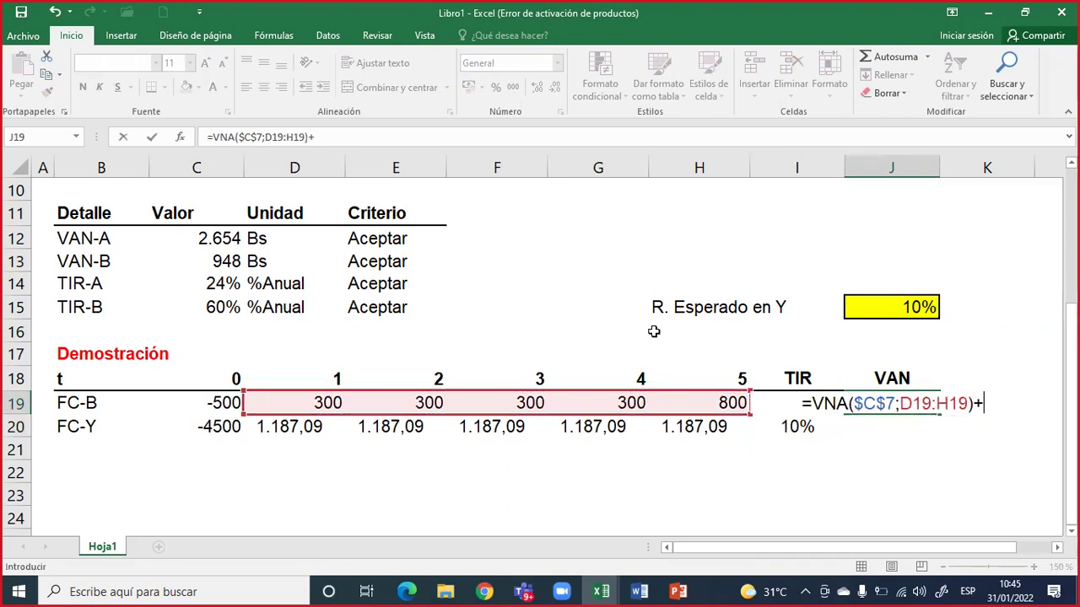
pyautogui.click(208, 404)
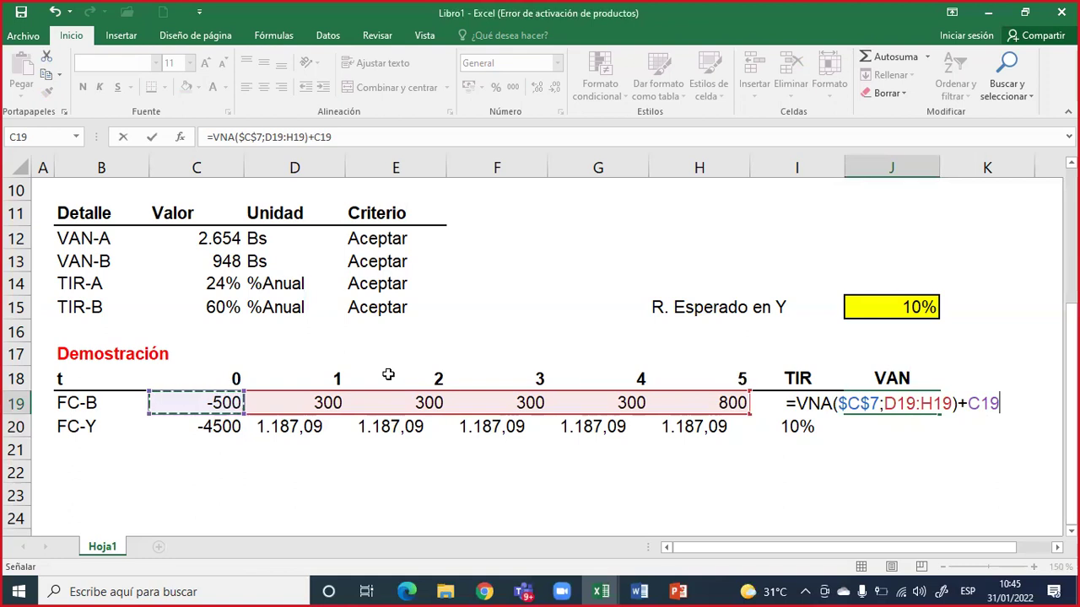
pyautogui.press('Return')
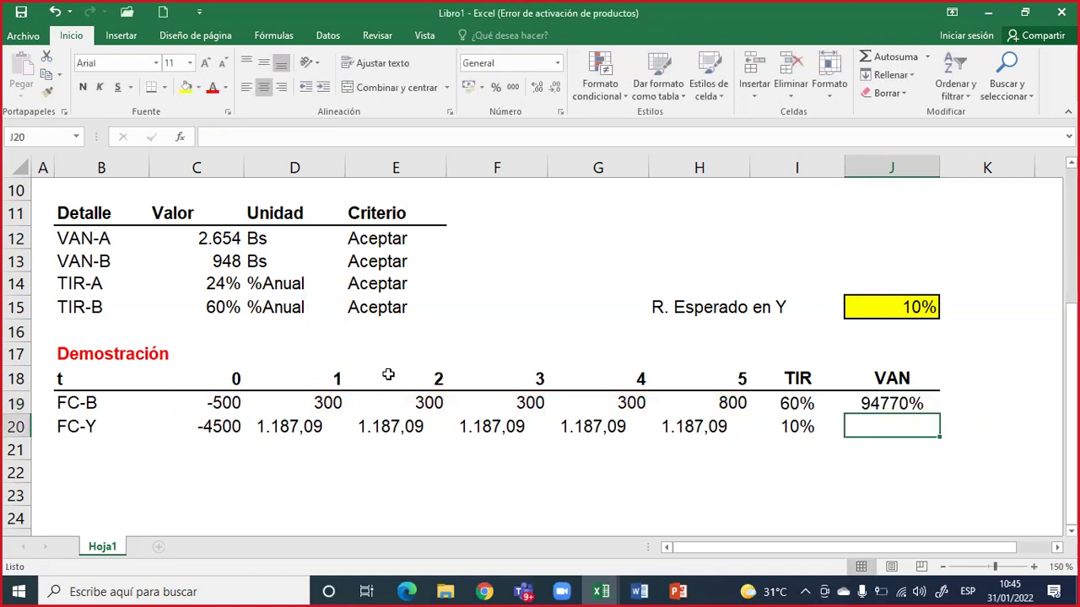
# Step: Copy the VAN formula from J19 down to J20 for FC-Y and show both results in thousands-separator accounting format
pyautogui.click(886, 406)
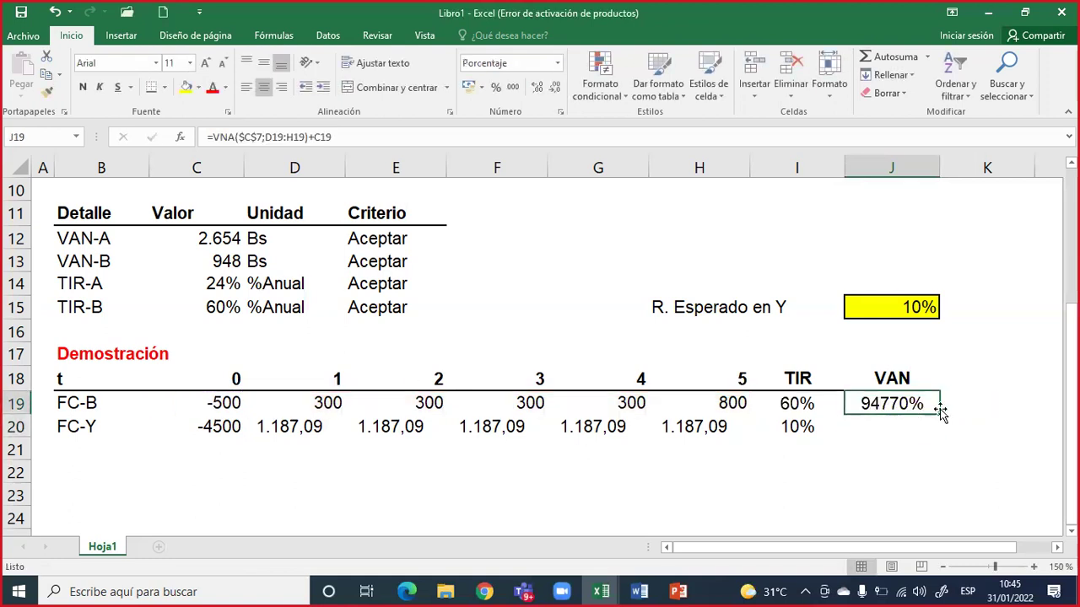
pyautogui.moveTo(941, 414); pyautogui.dragTo(937, 435)
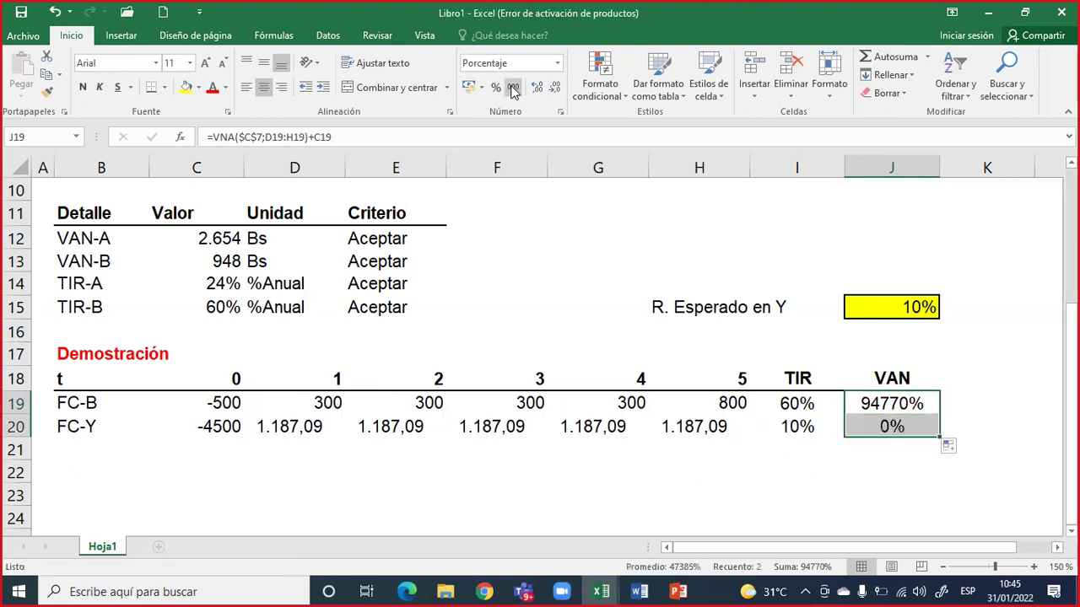
pyautogui.click(513, 88)
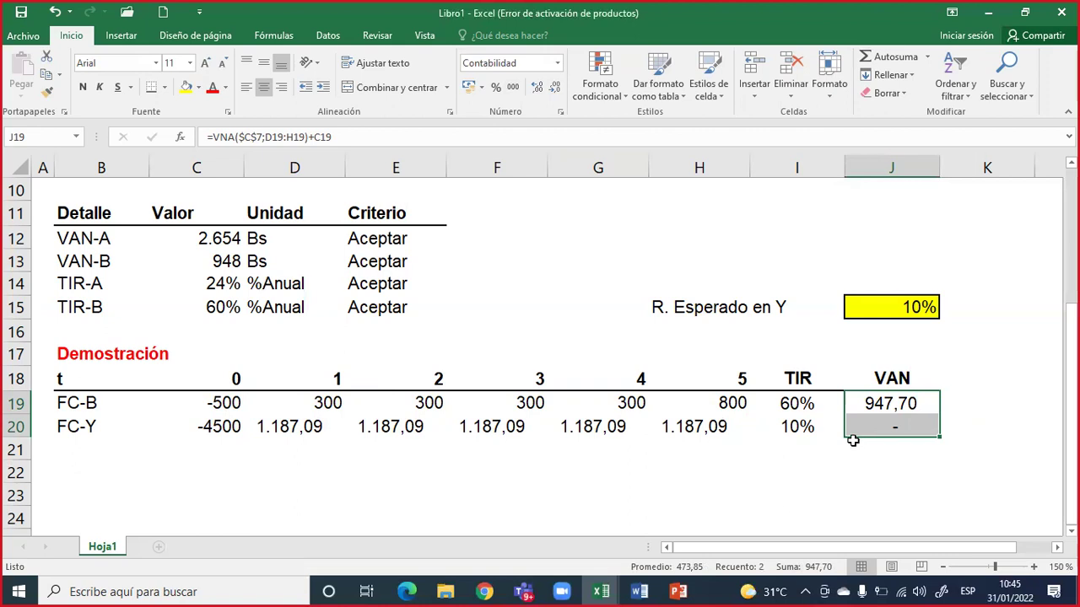
# Step: Review the TIR formula in I19 and the VAN formulas in J19 and J20, examining the cells each one references
pyautogui.click(870, 405)
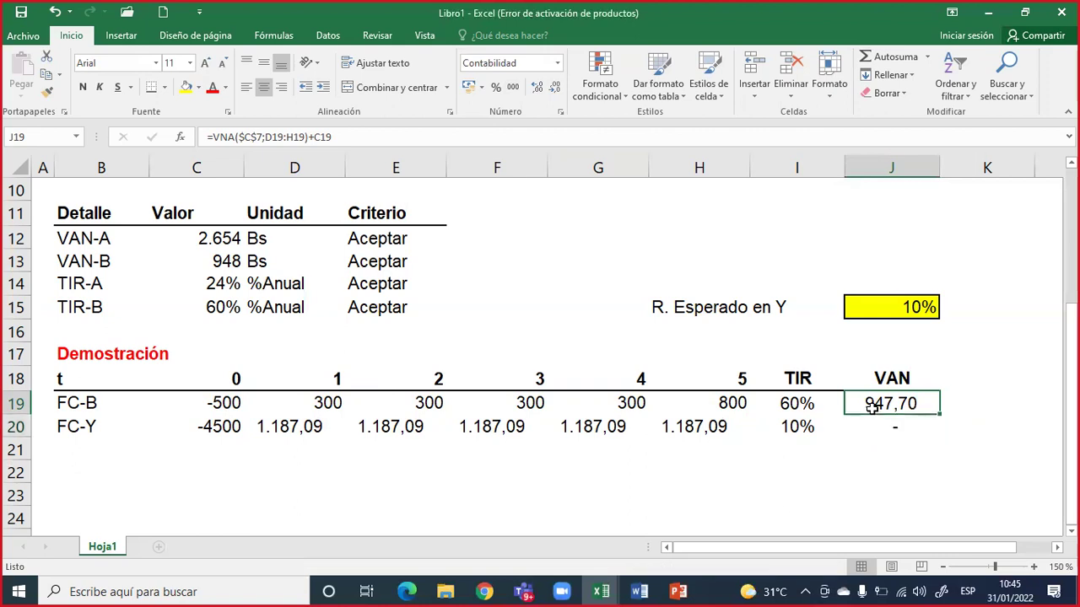
pyautogui.doubleClick(801, 405)
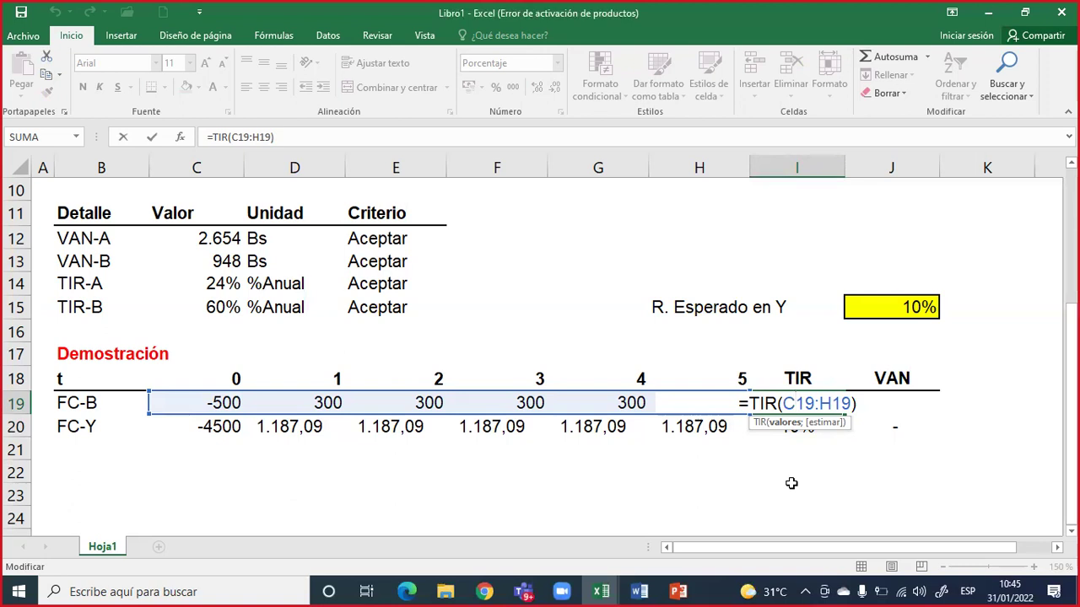
pyautogui.hotkey('ctrl', 'Return')
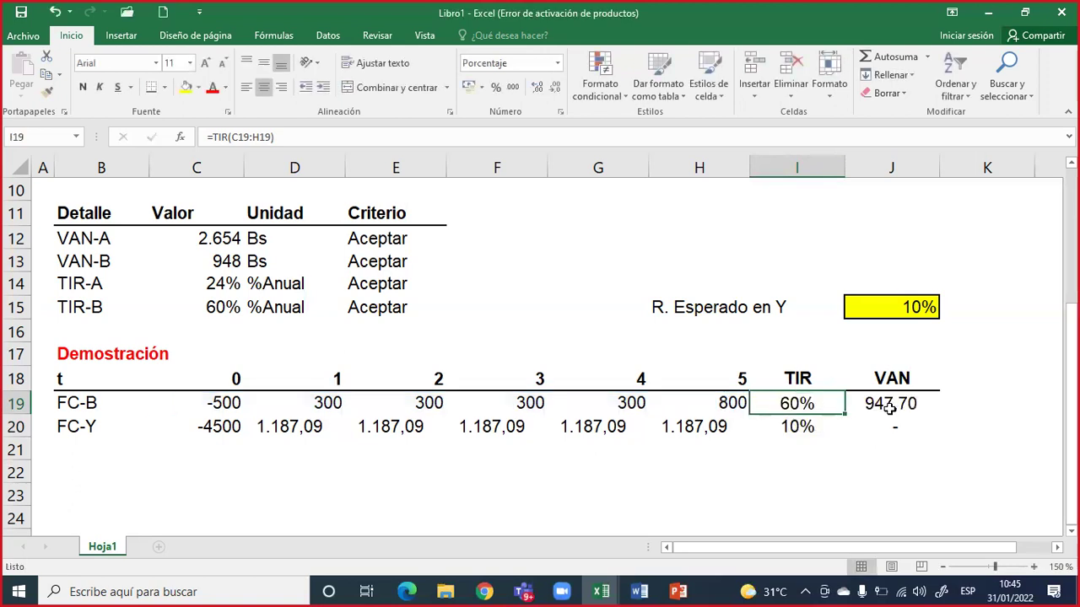
pyautogui.doubleClick(882, 405)
pyautogui.hotkey('ctrl', 'Return')
pyautogui.doubleClick(892, 427)
pyautogui.hotkey('ctrl', 'Return')
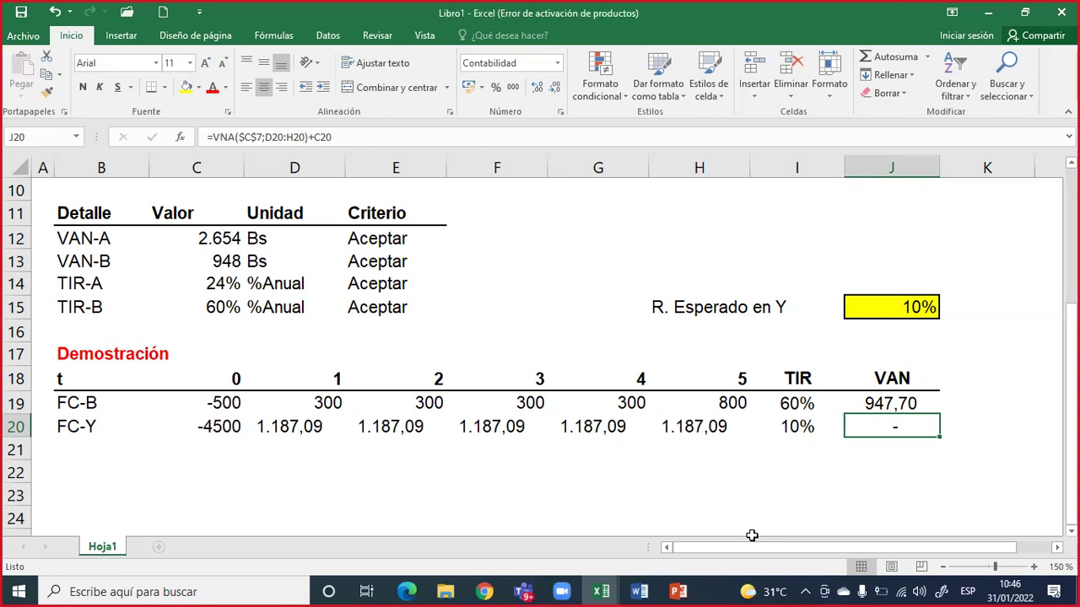
# Step: Change the expected return of Y in J15 to 20%
pyautogui.moveTo(95, 428); pyautogui.dragTo(701, 428)
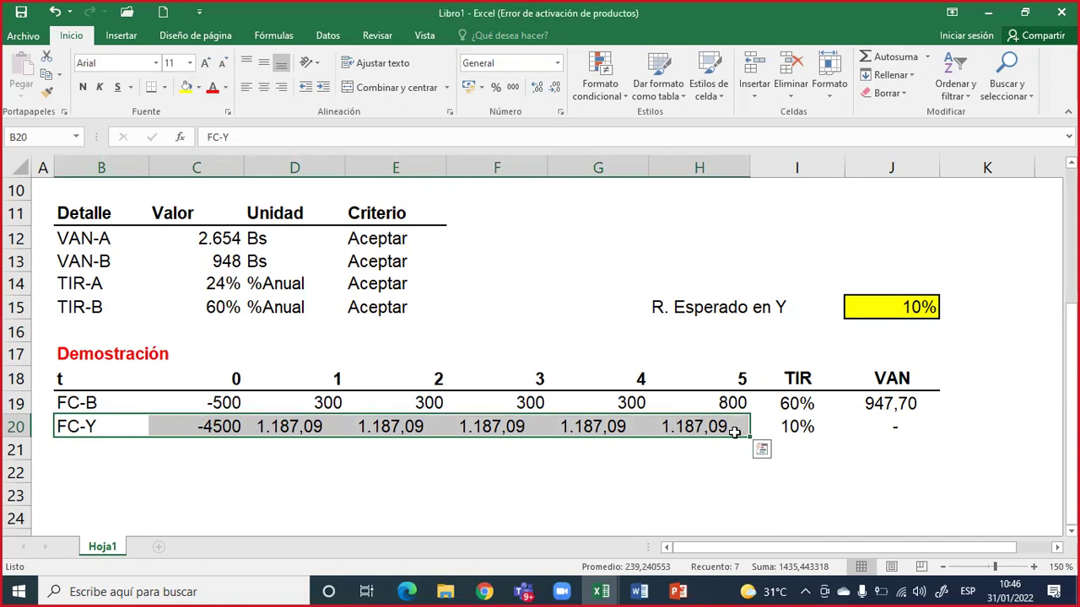
pyautogui.click(793, 430)
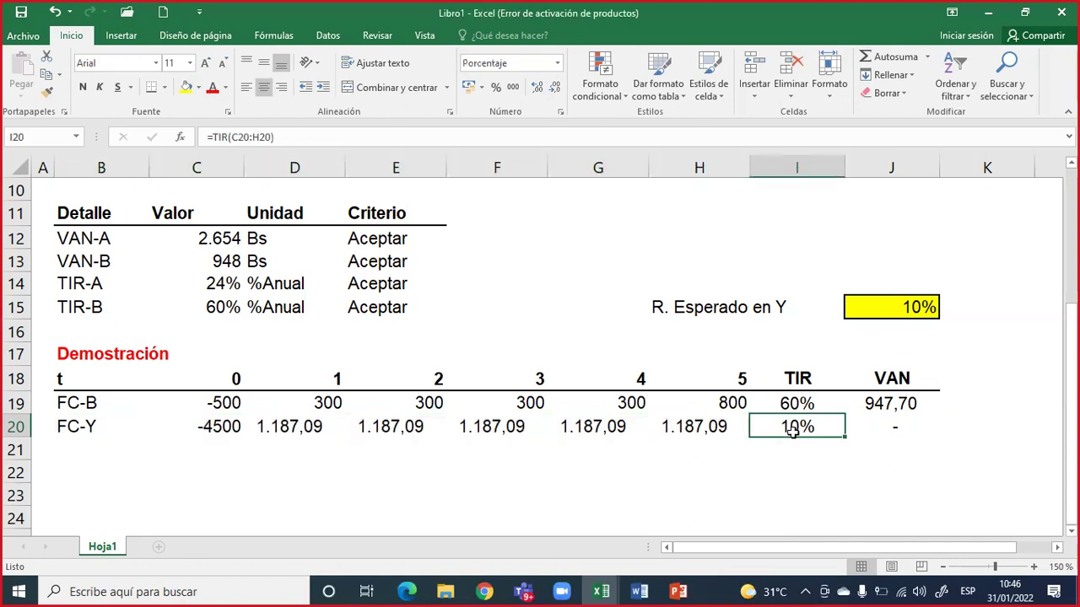
pyautogui.click(907, 310)
pyautogui.write('20')
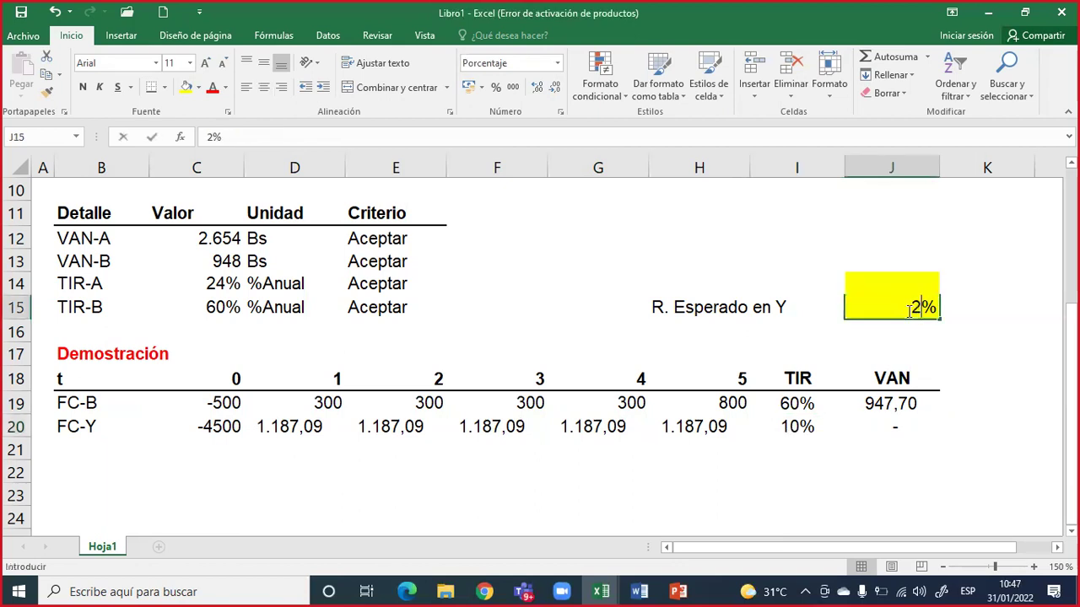
pyautogui.press('Return')
pyautogui.press('Return')
pyautogui.press('Left')
pyautogui.press('Left')
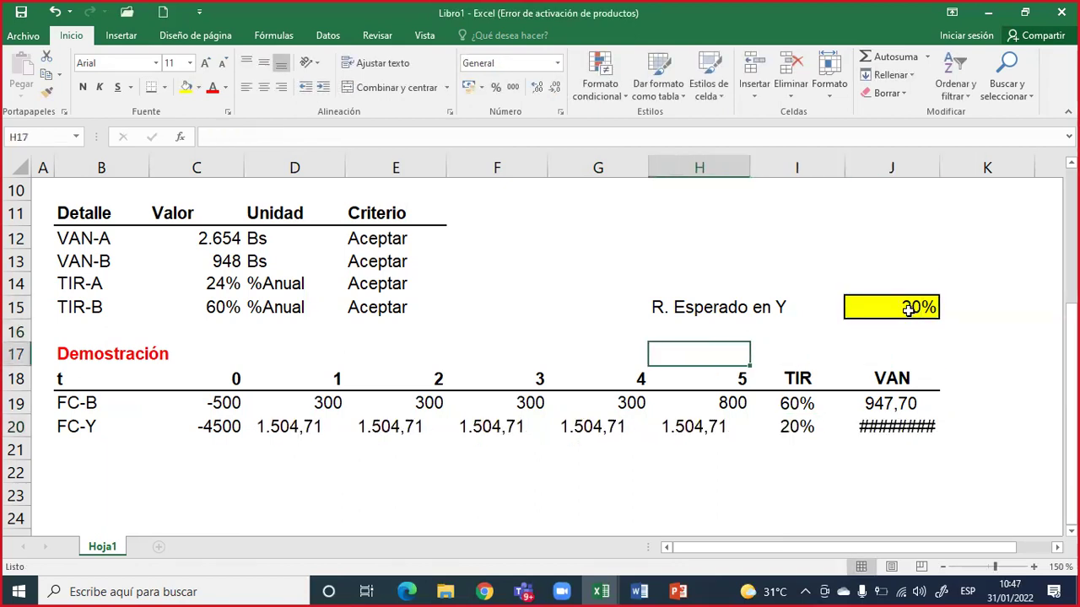
# Step: Reapply the thousands-separator format to the VAN results in J19:J20 so the column fits the values
pyautogui.press('Down')
pyautogui.press('Down')
pyautogui.press('Right')
pyautogui.press('Down')
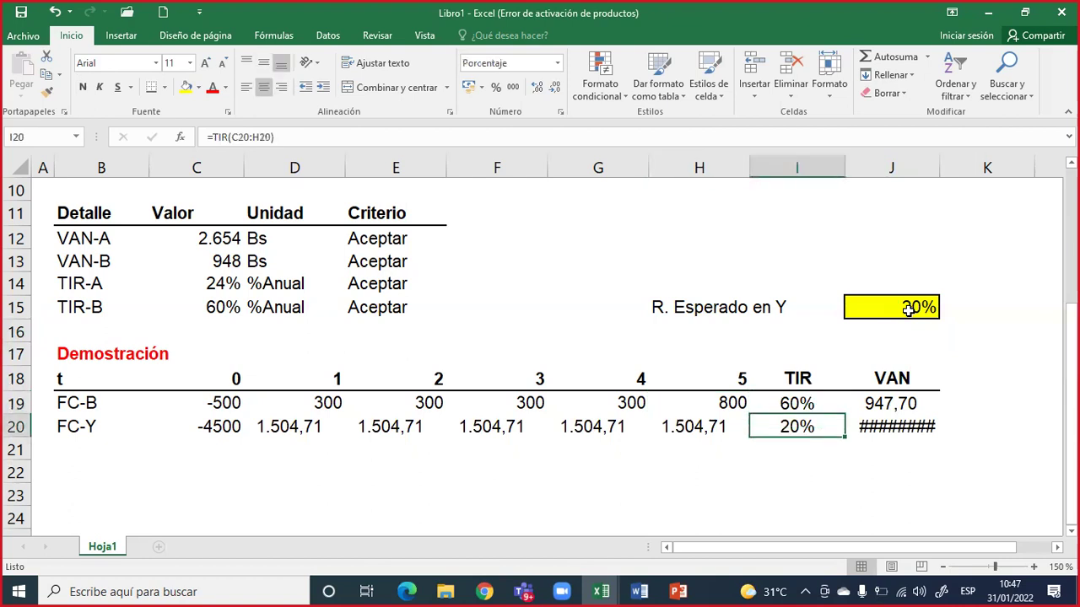
pyautogui.moveTo(873, 402); pyautogui.dragTo(877, 429)
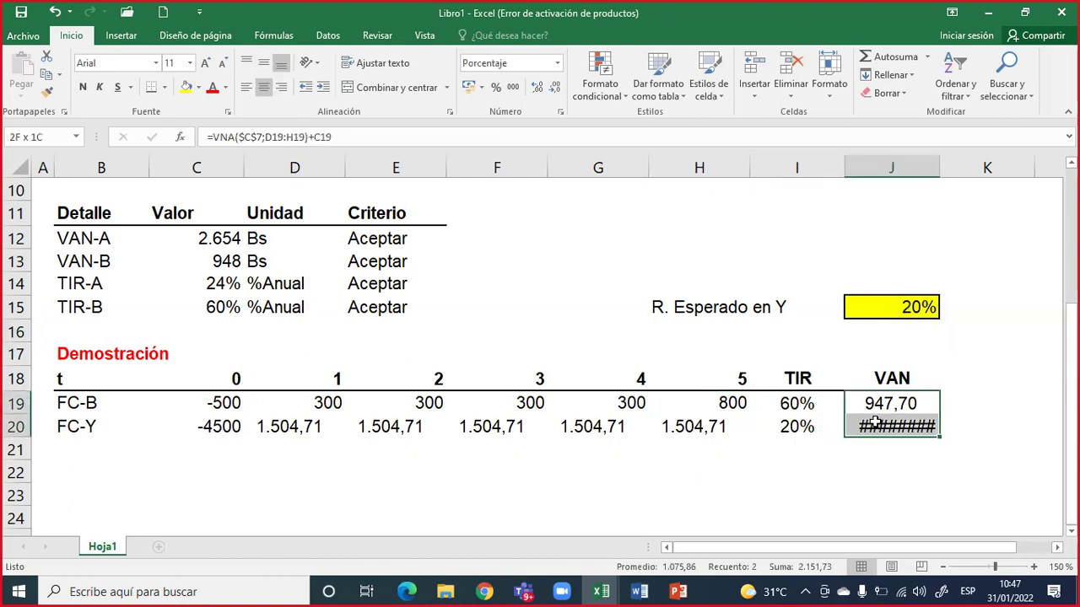
pyautogui.click(511, 88)
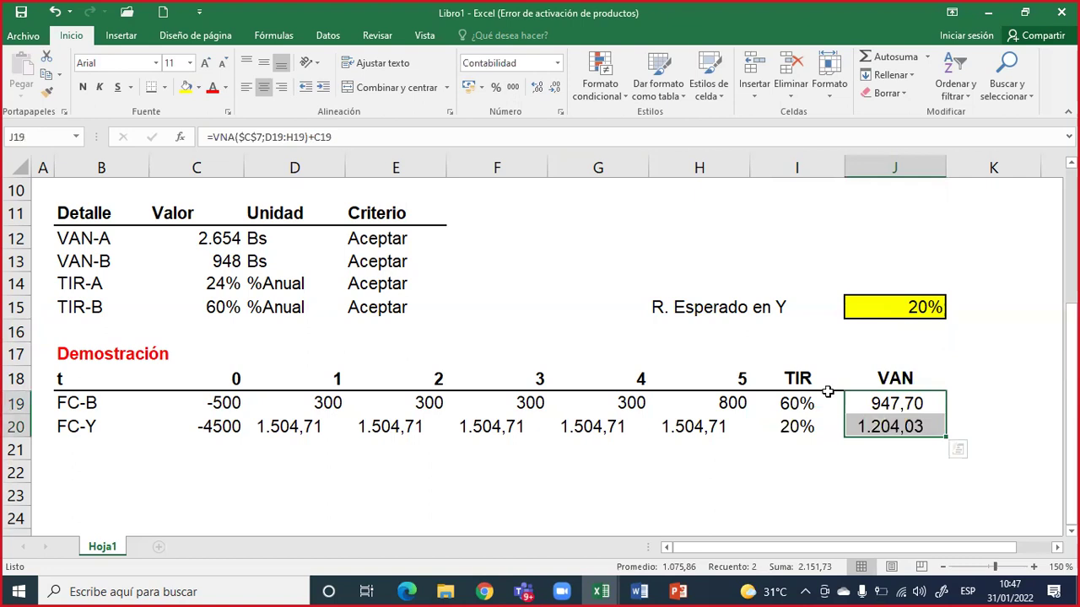
# Step: Change the expected return of Y in J15 to 30% and check the TIR of FC-Y in I20
pyautogui.click(904, 309)
pyautogui.write('30')
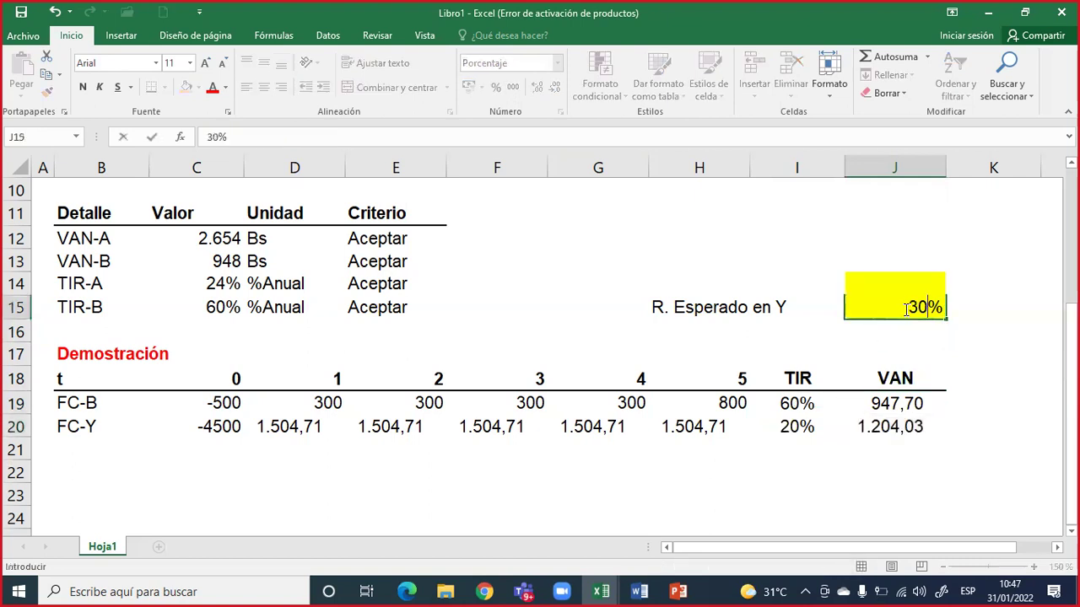
pyautogui.press('Return')
pyautogui.press('Down')
pyautogui.press('Down')
pyautogui.press('Left')
pyautogui.press('Down')
pyautogui.press('Down')
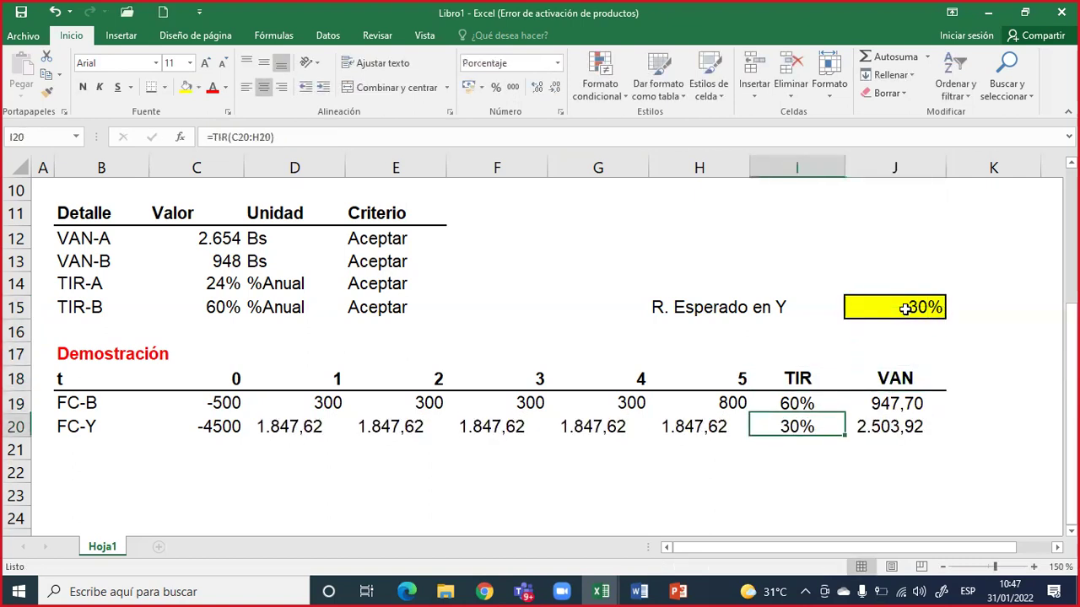
# Step: Restore the expected return of Y in J15 to 10%
pyautogui.press('Left')
pyautogui.press('Up')
pyautogui.press('Up')
pyautogui.press('Up')
pyautogui.press('Up')
pyautogui.press('Up')
pyautogui.press('Right')
pyautogui.press('Right')
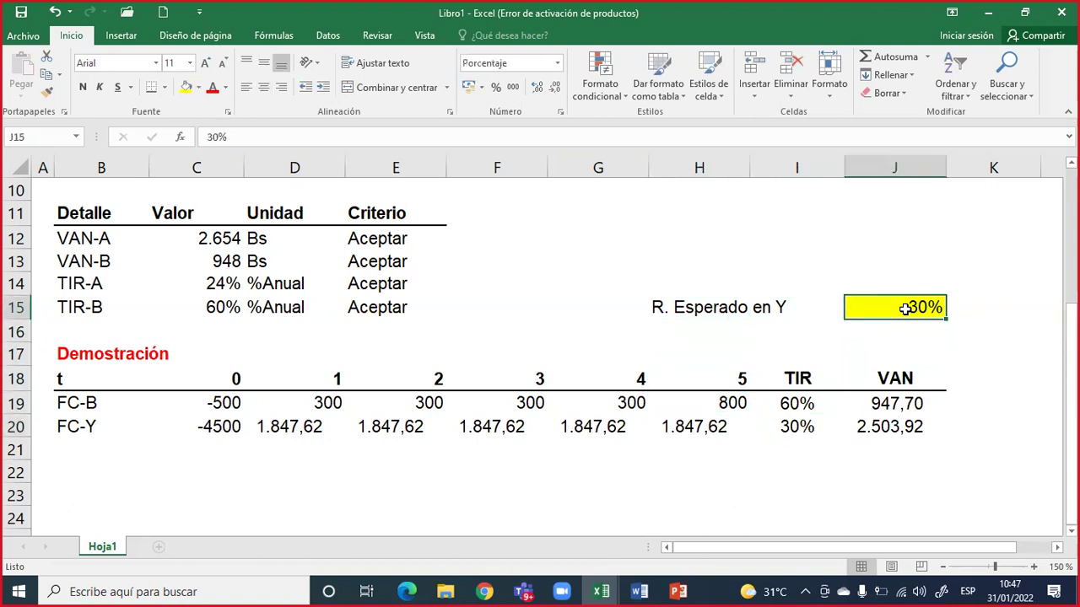
pyautogui.write('10')
pyautogui.press('Return')
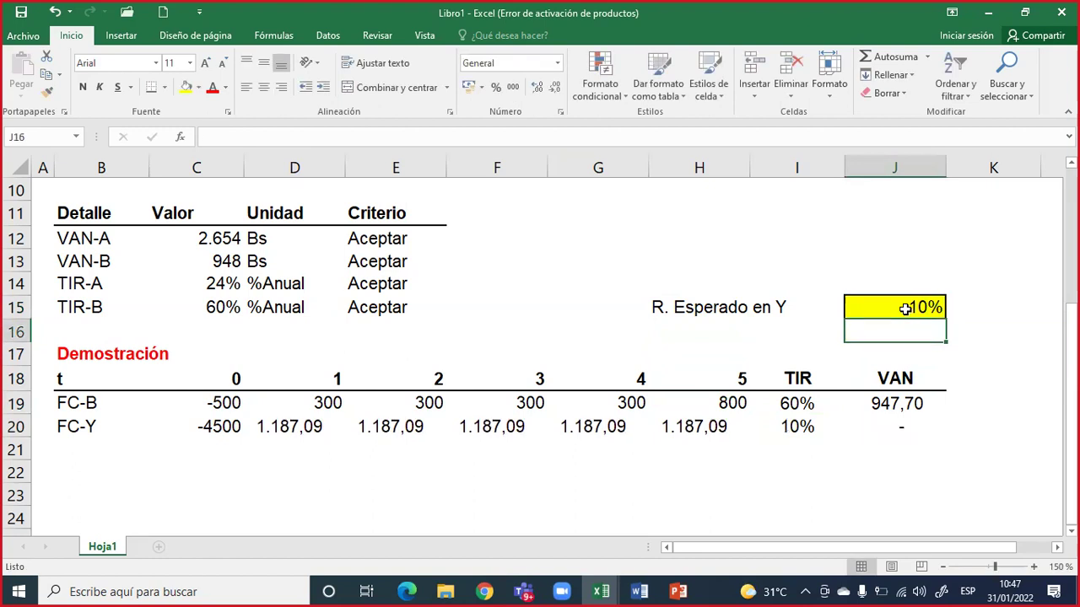
# Step: Review the expected return in J15, the FC-Y TIR in I20 and the FC-Y cash flows across row 20
pyautogui.press('Up')
pyautogui.press('Left')
pyautogui.press('Left')
pyautogui.press('Right')
pyautogui.press('Right')
pyautogui.press('Left')
pyautogui.press('Down')
pyautogui.press('Down')
pyautogui.press('Down')
pyautogui.press('Down')
pyautogui.press('Down')
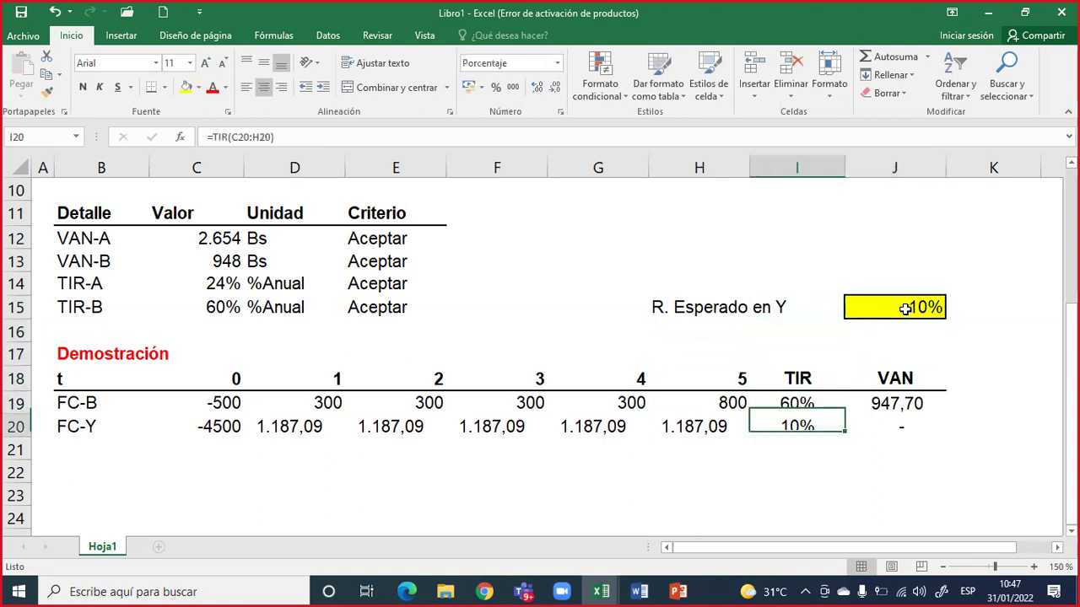
pyautogui.press('Left')
pyautogui.press('Left')
pyautogui.press('Left')
pyautogui.press('Left')
pyautogui.press('Left')
pyautogui.press('Left')
pyautogui.press('Left')
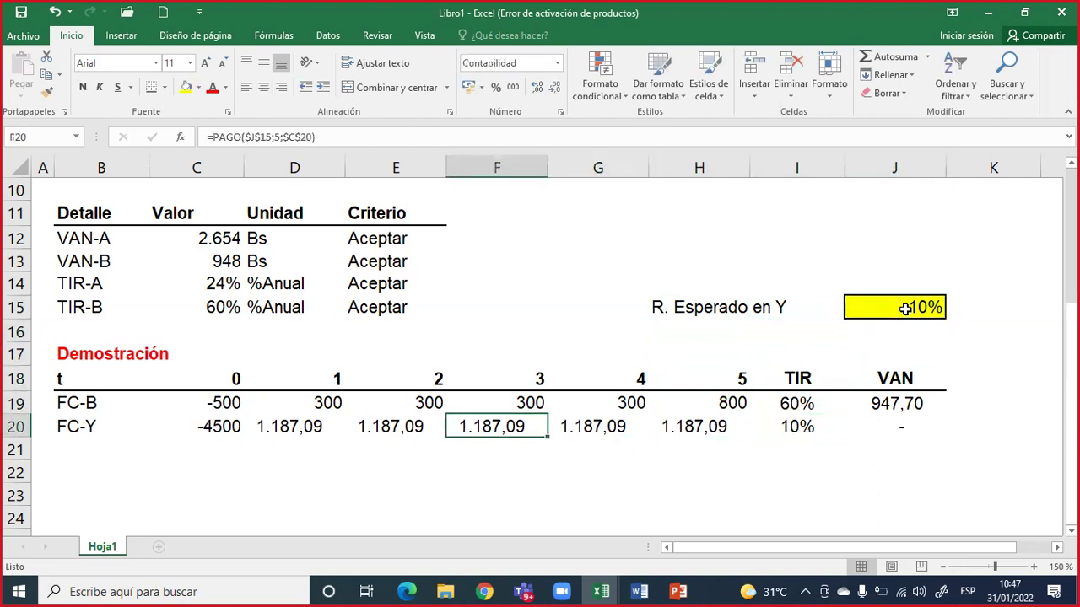
pyautogui.hotkey('shift', 'Right')
pyautogui.hotkey('shift', 'Right')
pyautogui.hotkey('shift', 'Right')
pyautogui.hotkey('shift', 'Right')
pyautogui.hotkey('shift', 'Right')
pyautogui.hotkey('shift', 'Right')
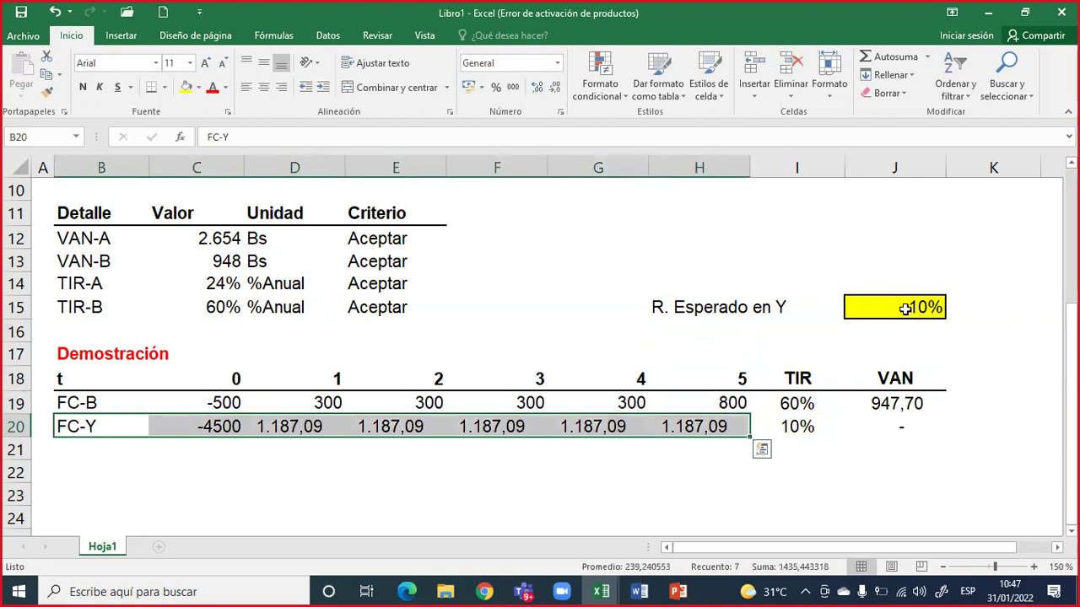
# Step: Add a bottom border under the FC-Y row from B20 to J20
pyautogui.moveTo(140, 426); pyautogui.dragTo(863, 427)
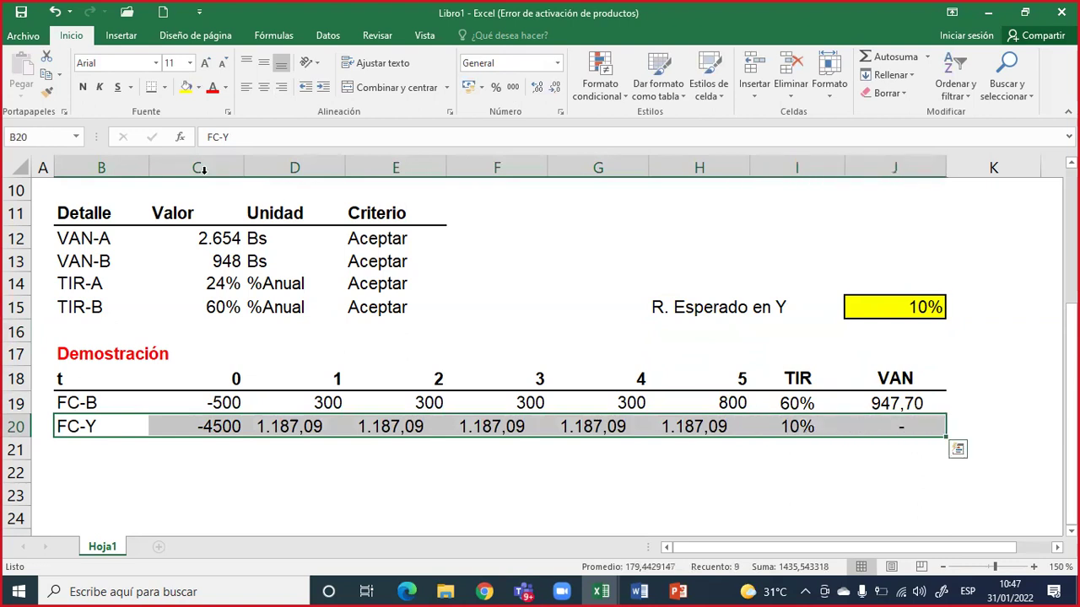
pyautogui.click(152, 88)
pyautogui.click(232, 428)
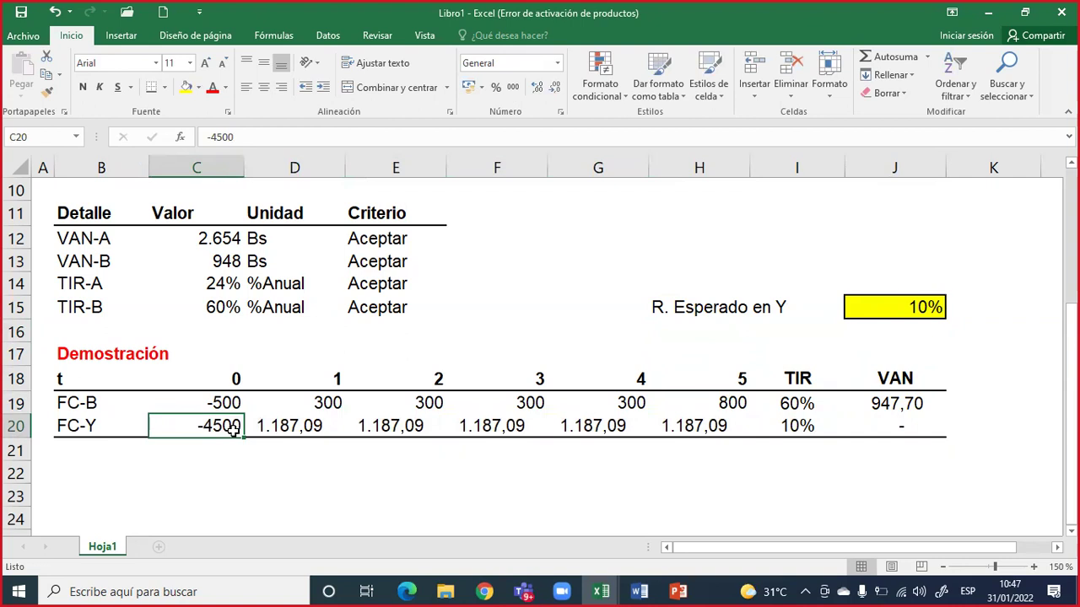
pyautogui.moveTo(105, 424); pyautogui.dragTo(431, 428)
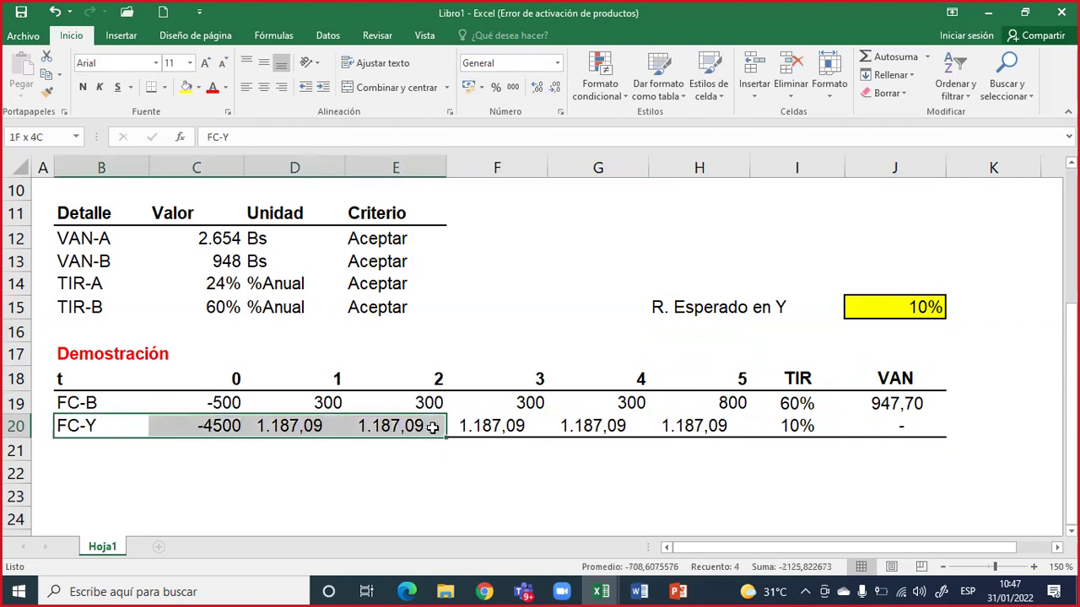
pyautogui.moveTo(226, 427); pyautogui.dragTo(671, 426)
pyautogui.click(793, 424)
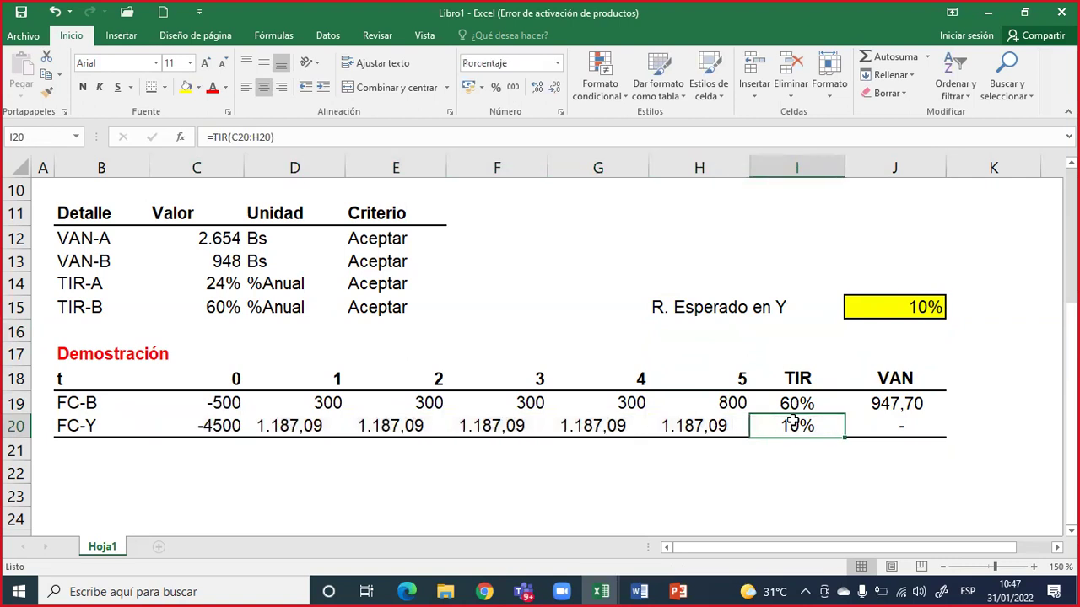
# Step: Label the combined cash flow row in B21 as FC (B+Y)
pyautogui.click(100, 444)
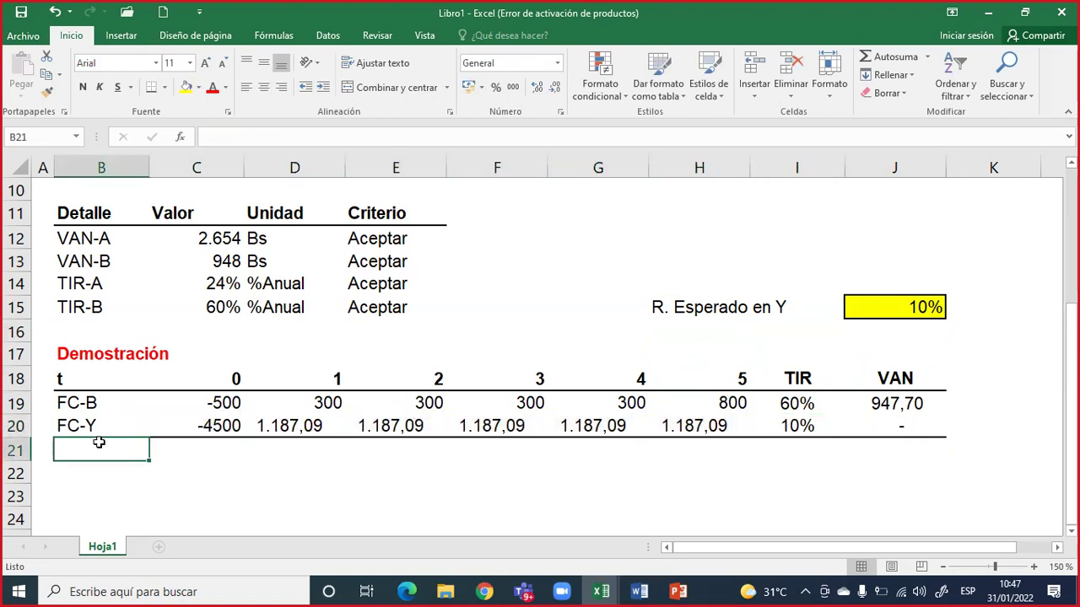
pyautogui.write('FC')
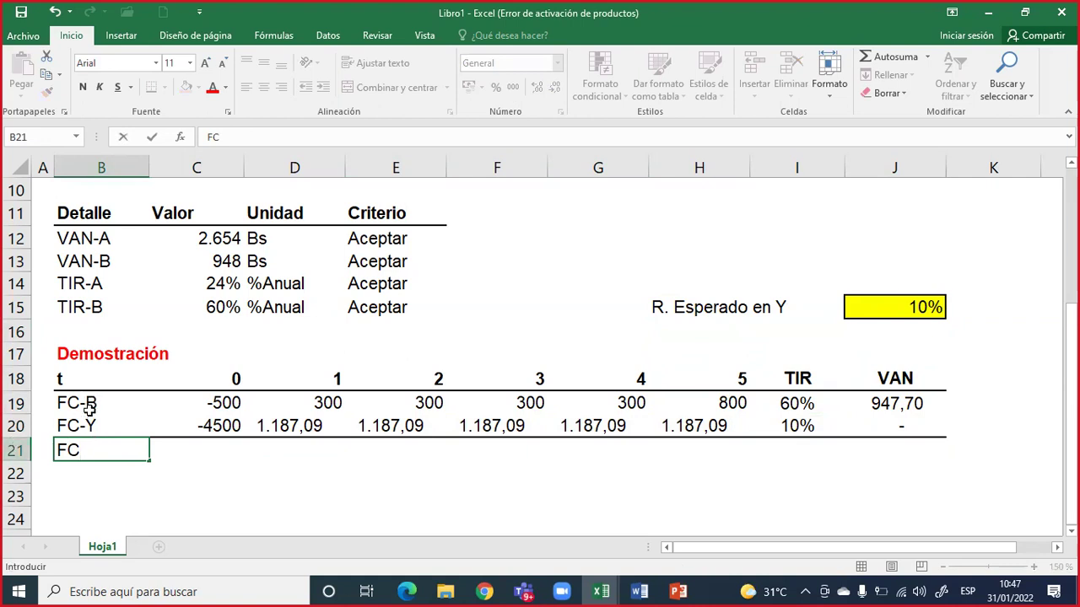
pyautogui.write('(B+Y')
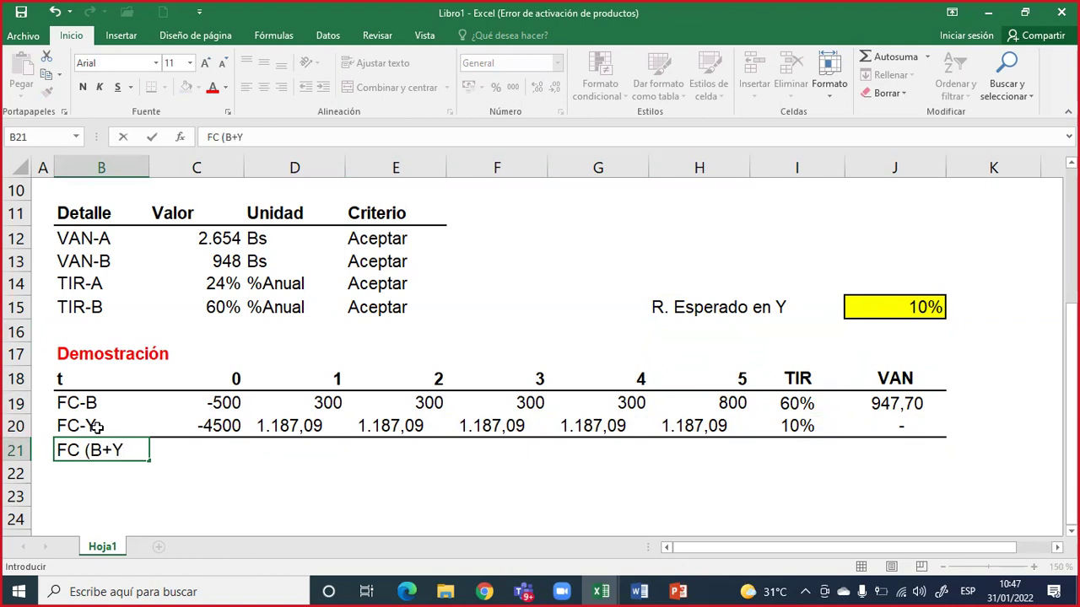
pyautogui.press('Tab')
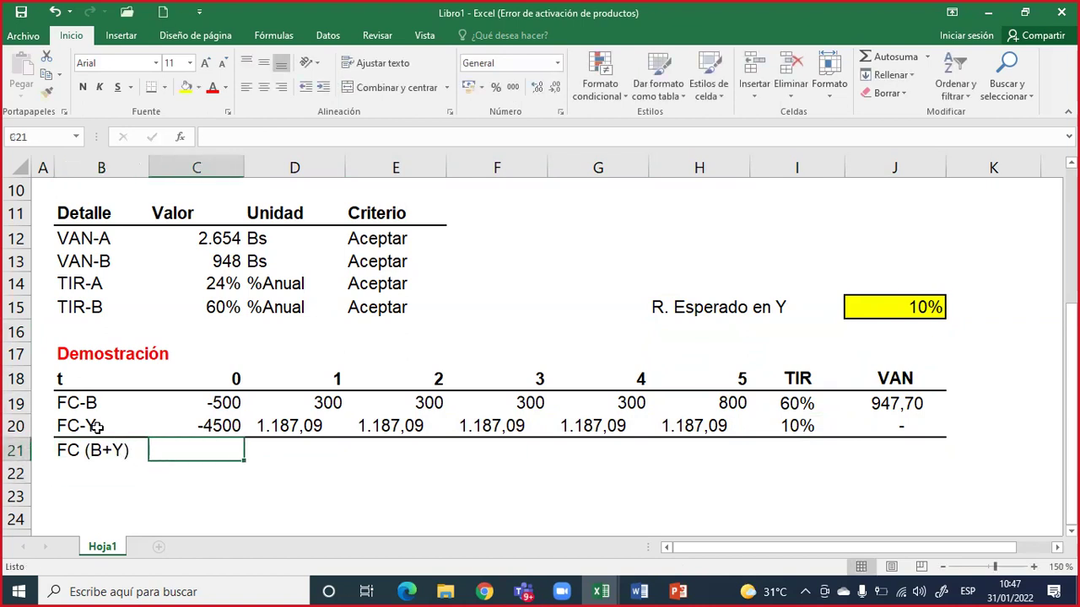
# Step: Add the period 0 flows of FC-B and FC-Y in C21 with =C19+C20
pyautogui.write('=')
pyautogui.press('Up')
pyautogui.press('Up')
pyautogui.write('+')
pyautogui.press('Up')
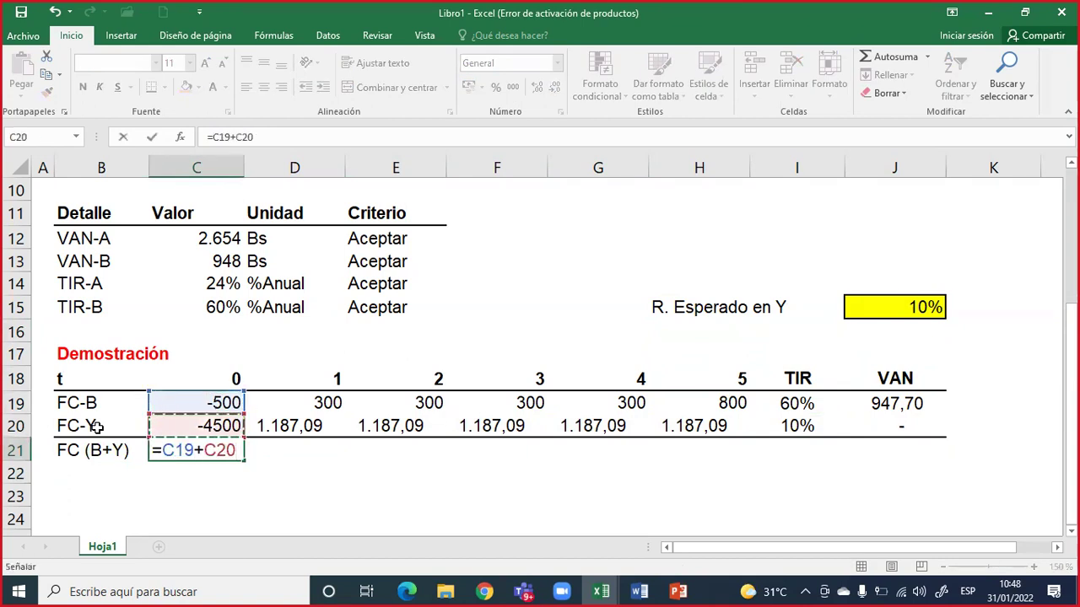
pyautogui.hotkey('ctrl', 'Return')
# Step: Copy the sum formula from C21 across to H21 for periods 1 to 5
pyautogui.hotkey('ctrl', 'c')
pyautogui.hotkey('shift', 'Right')
pyautogui.hotkey('shift', 'Right')
pyautogui.hotkey('shift', 'Right')
pyautogui.hotkey('shift', 'Right')
pyautogui.hotkey('shift', 'Right')
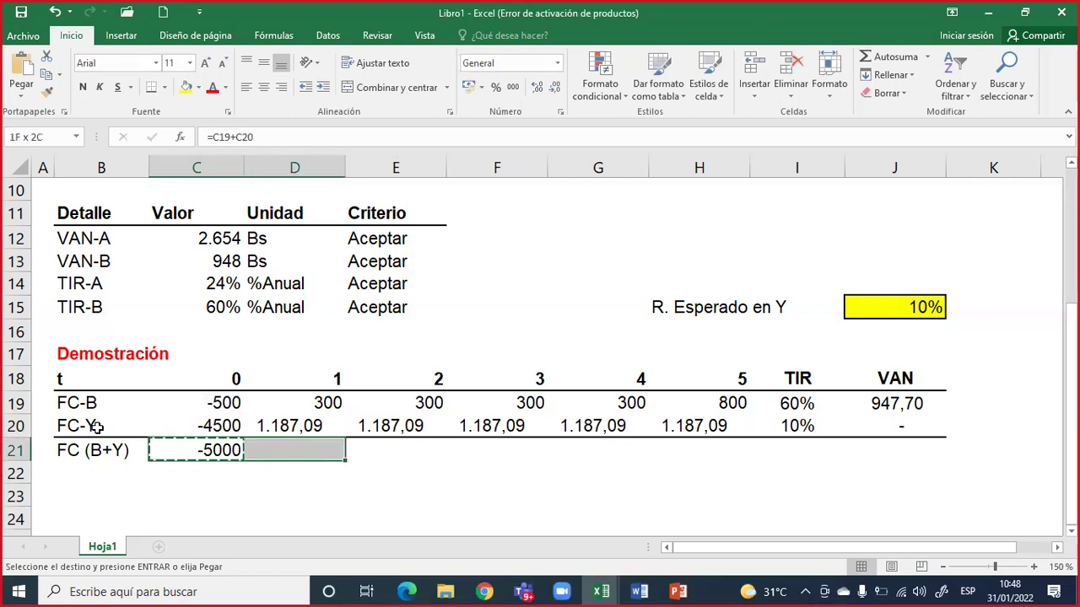
pyautogui.press('Return')
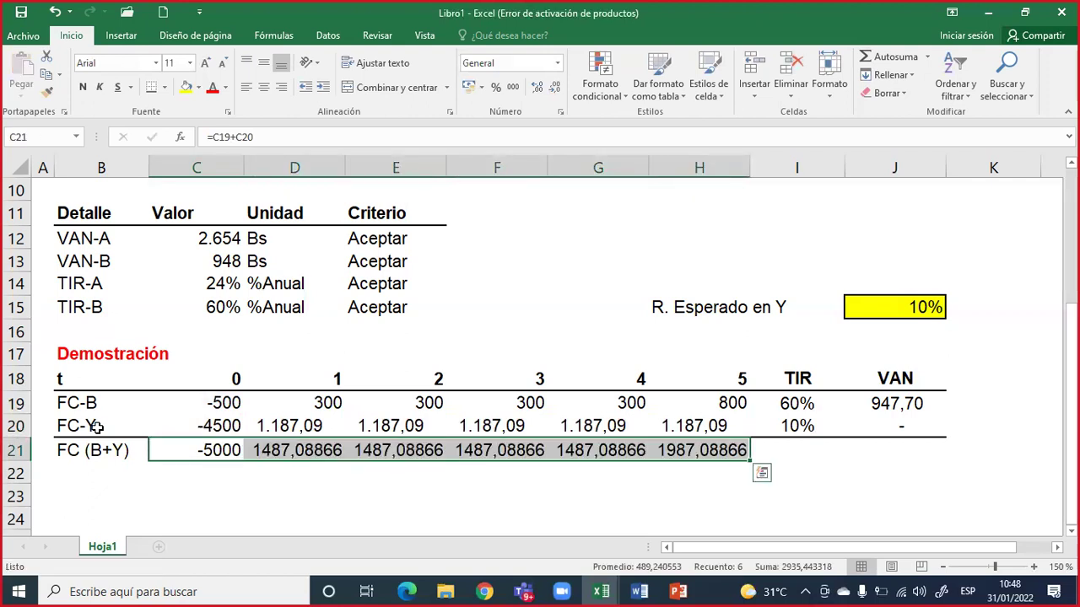
# Step: Format the FC (B+Y) flows in C21:H21 with a thousands separator, no decimals and centred alignment
pyautogui.click(516, 86)
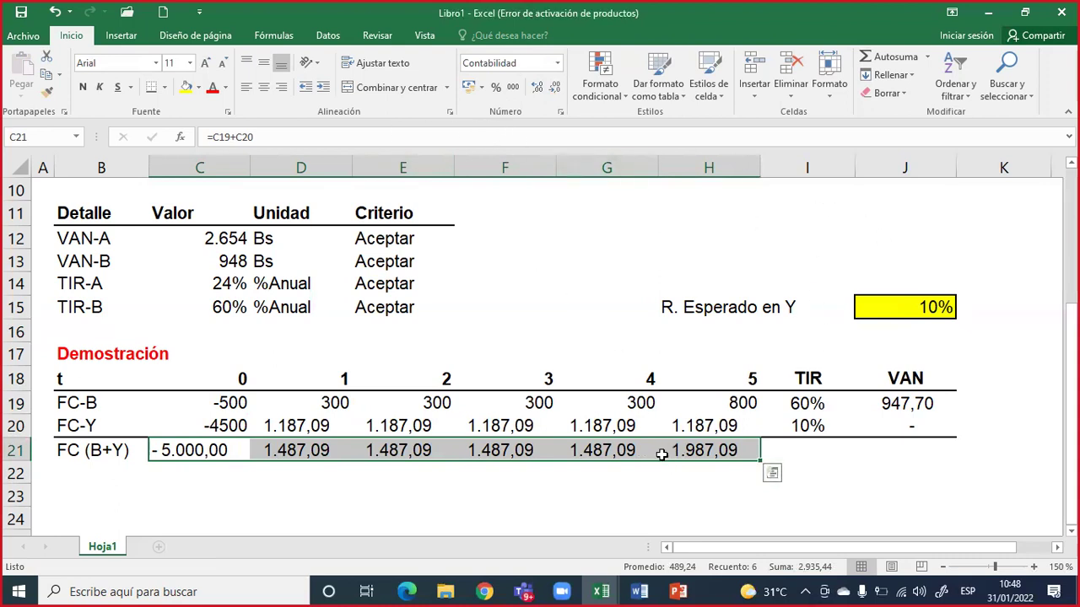
pyautogui.moveTo(200, 456); pyautogui.dragTo(709, 453)
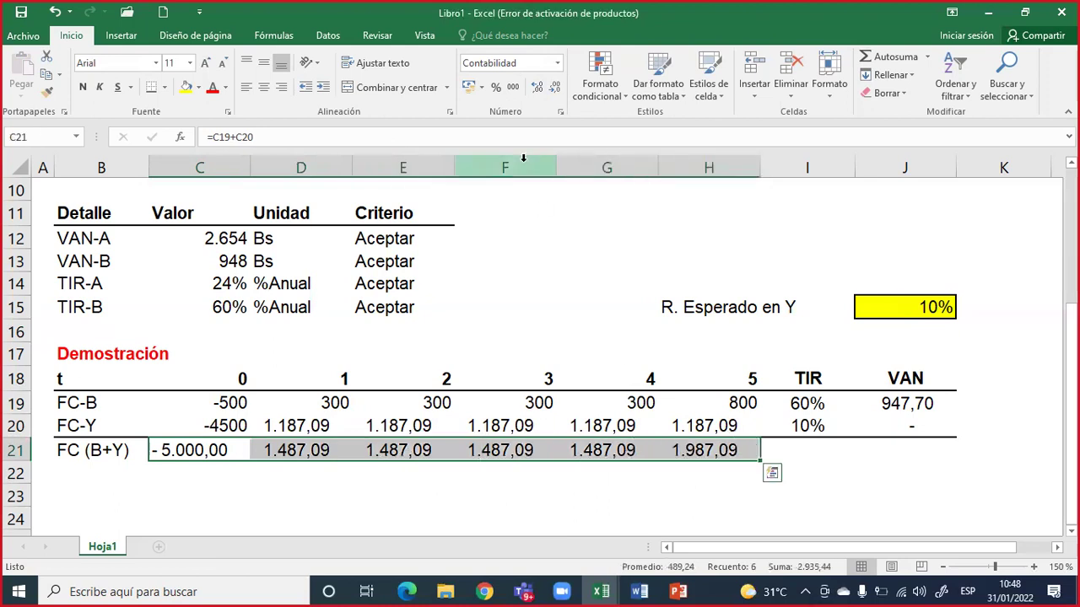
pyautogui.click(553, 89)
pyautogui.click(553, 89)
pyautogui.click(263, 87)
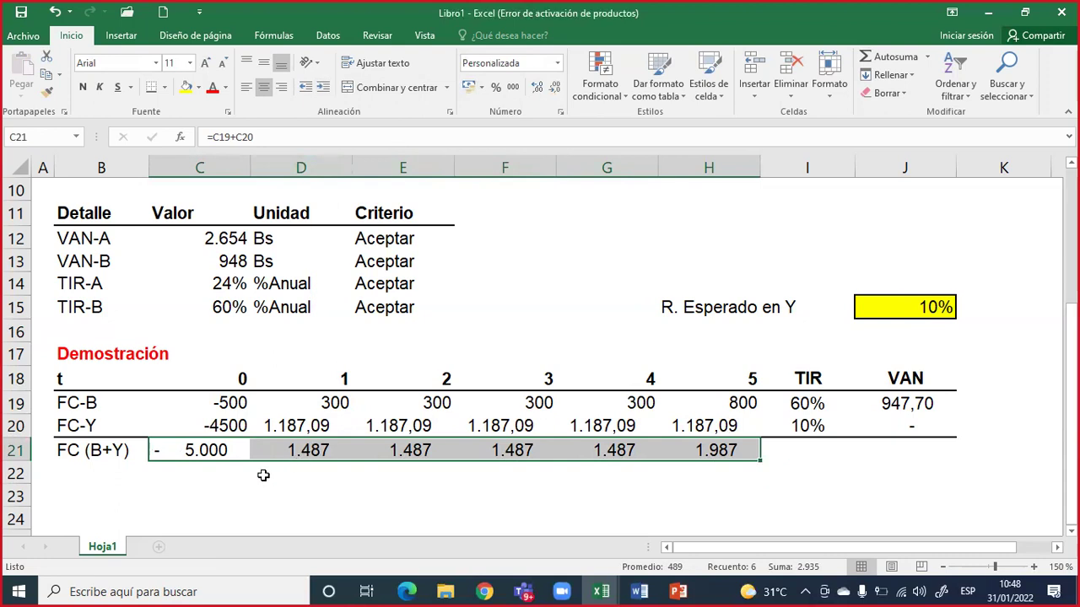
pyautogui.click(218, 452)
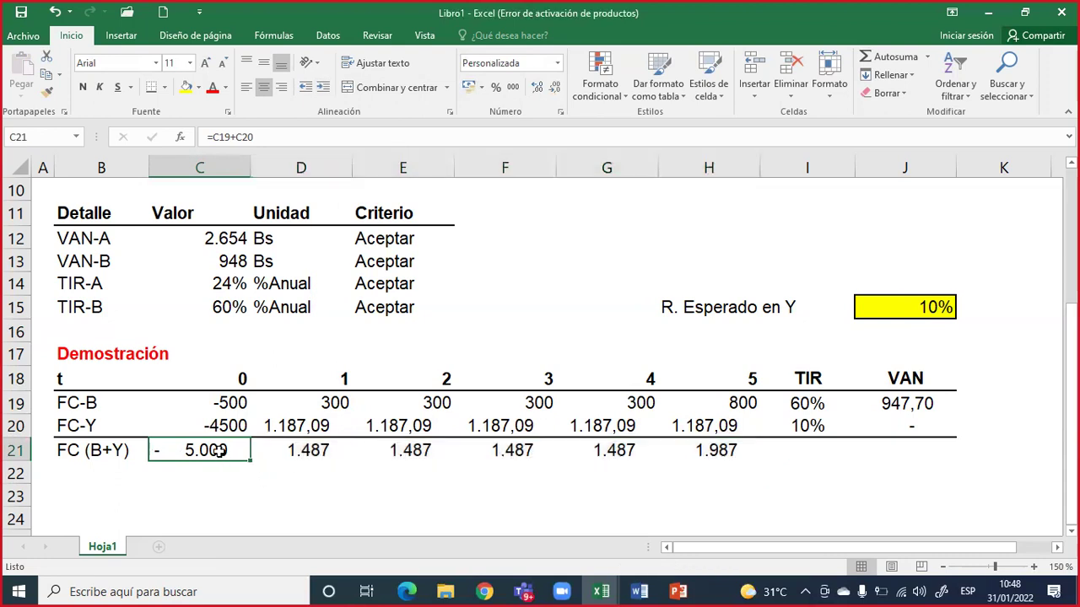
# Step: Compare the combined FC (B+Y) flows in row 21 with the original FC-A flows in row 4
pyautogui.click(111, 404)
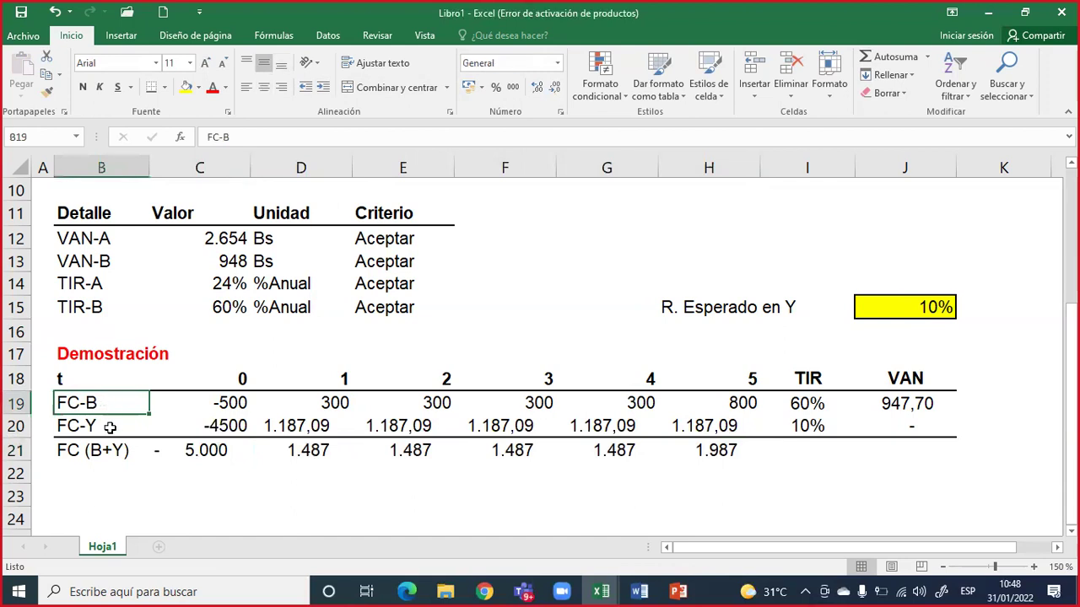
pyautogui.moveTo(89, 451); pyautogui.dragTo(721, 448)
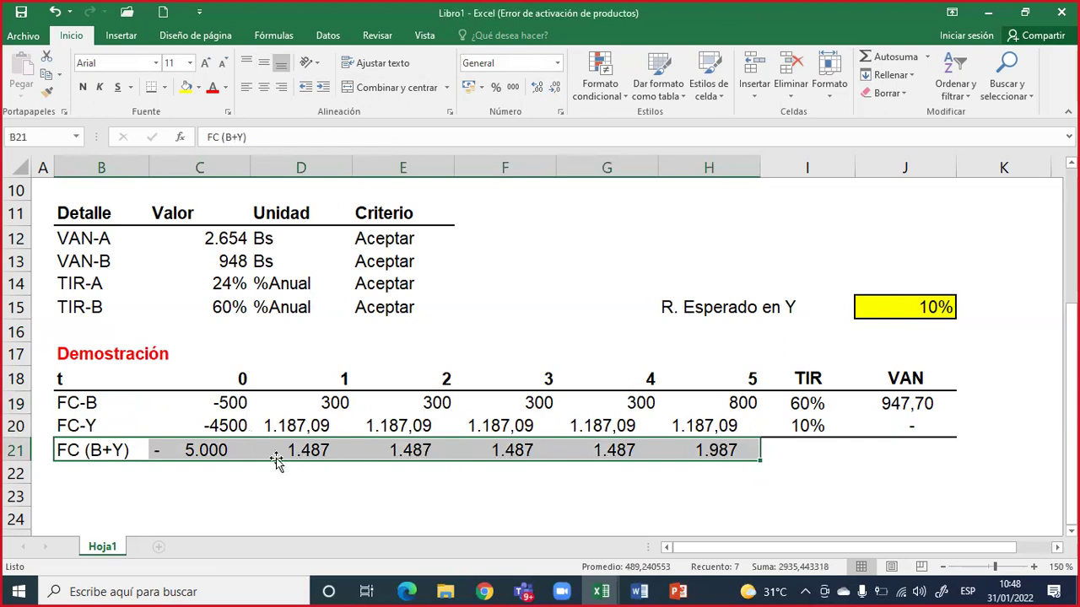
pyautogui.click(211, 451)
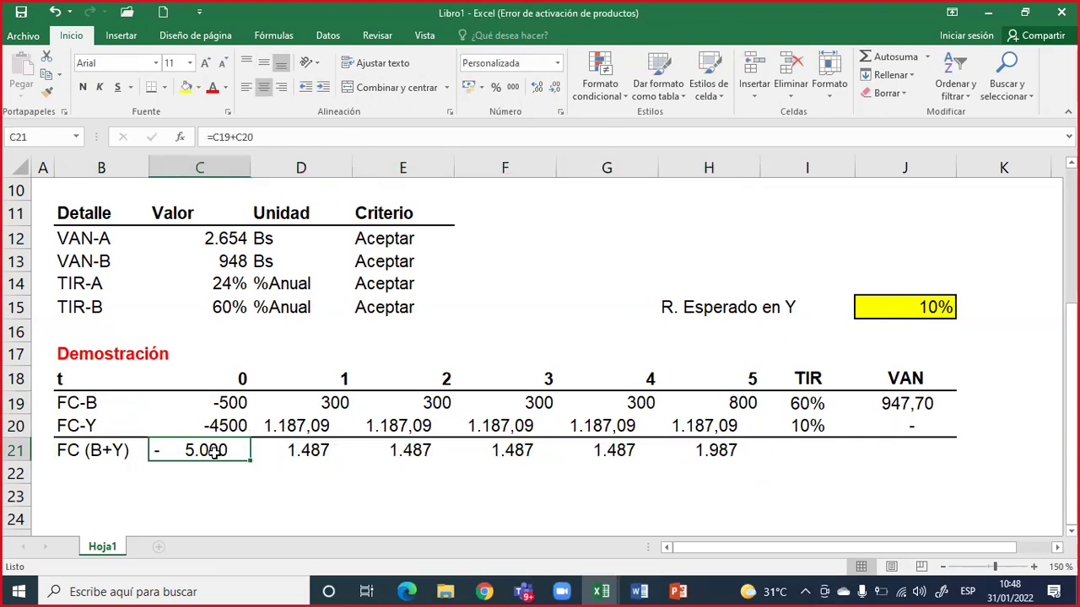
pyautogui.scroll(3, 214, 450)
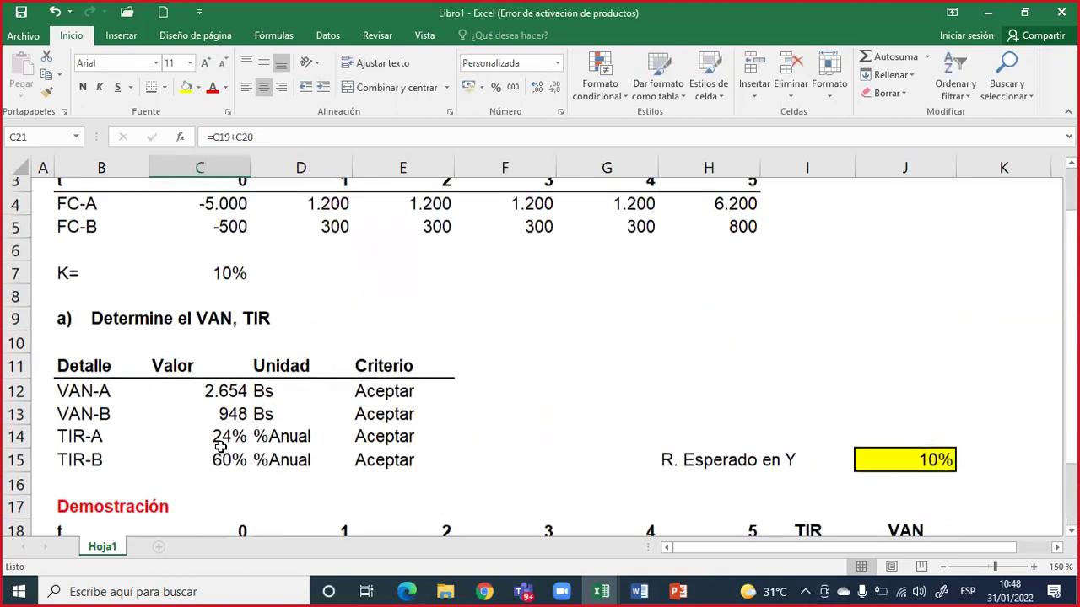
pyautogui.moveTo(63, 258); pyautogui.dragTo(724, 253)
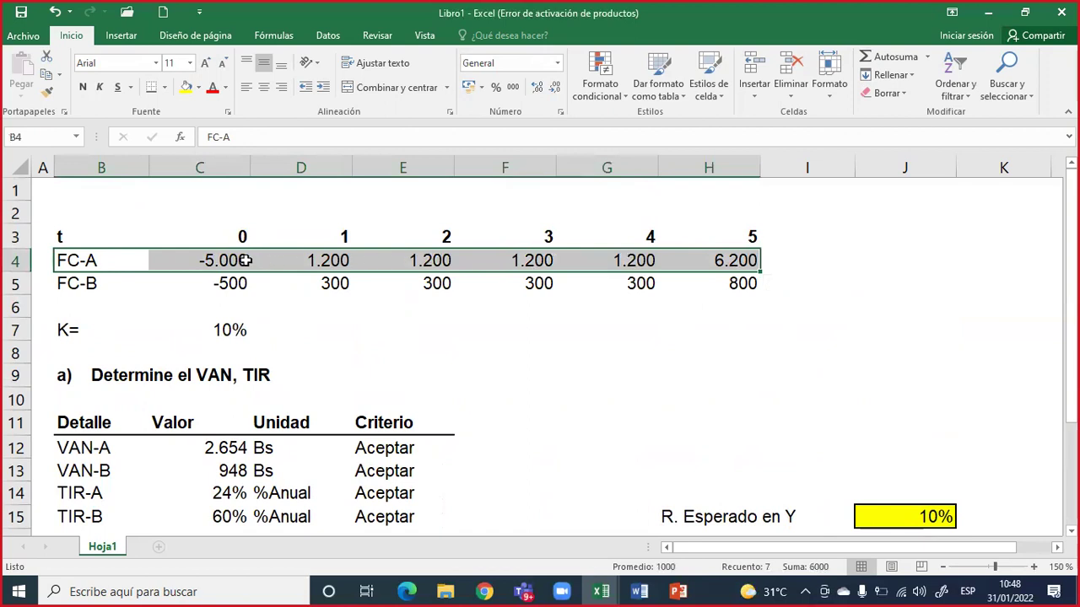
pyautogui.click(244, 261)
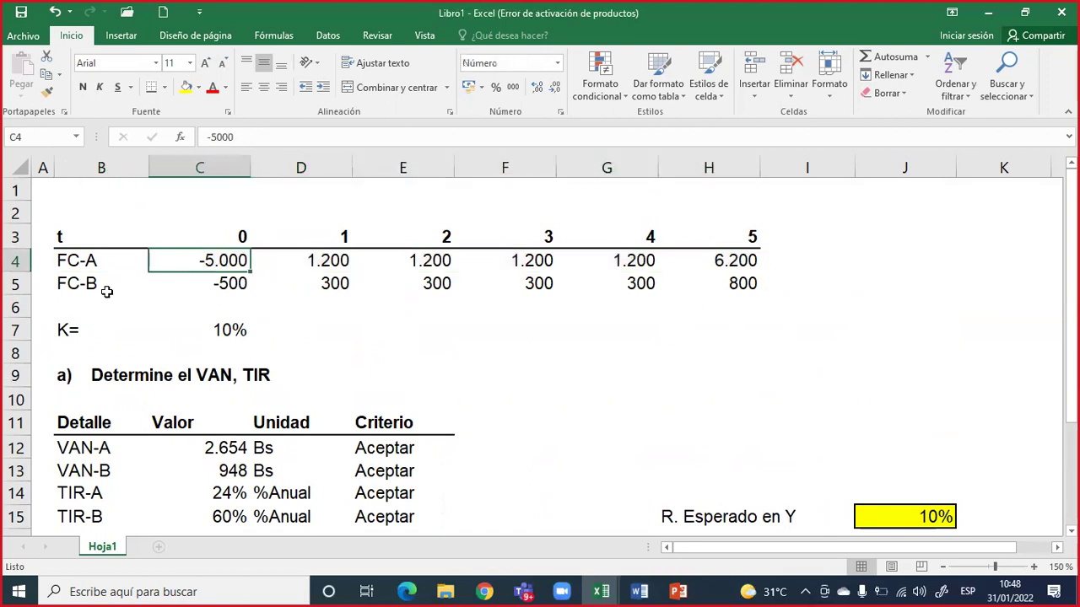
# Step: Compare the period 0 investment of FC (B+Y) in C21 with that of FC-A in C4
pyautogui.click(108, 287)
pyautogui.scroll(-1, 131, 324)
pyautogui.scroll(-4, 135, 338)
pyautogui.click(109, 337)
pyautogui.click(103, 354)
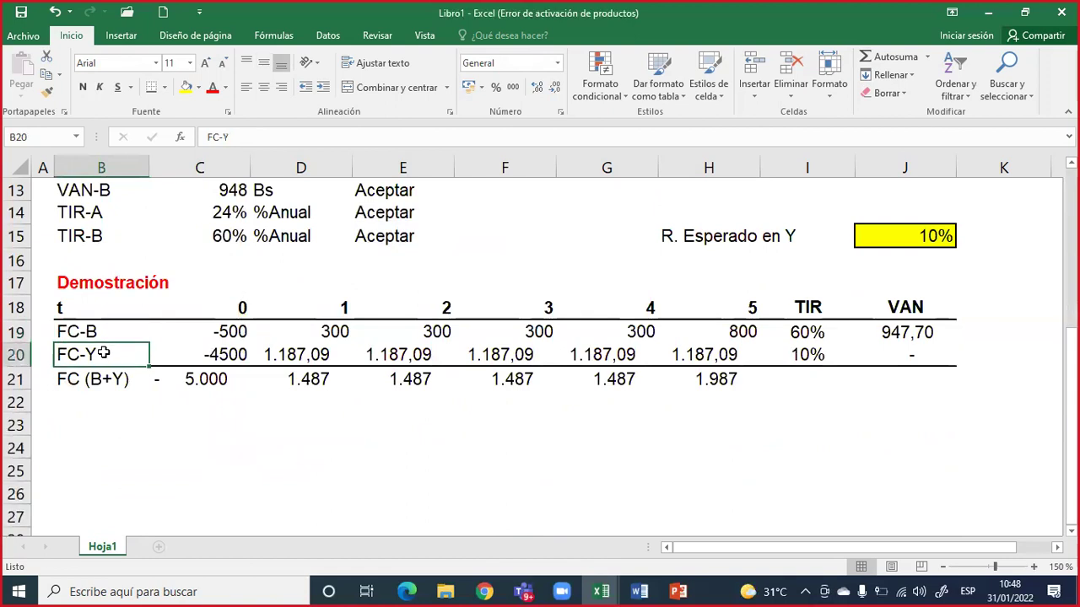
pyautogui.moveTo(105, 380); pyautogui.dragTo(771, 379)
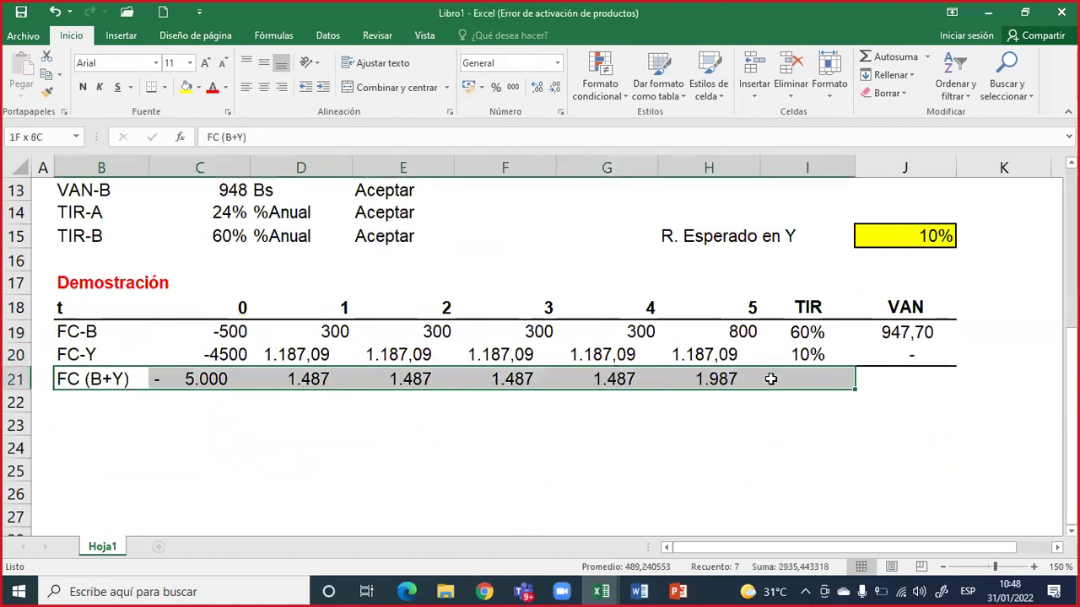
pyautogui.click(253, 379)
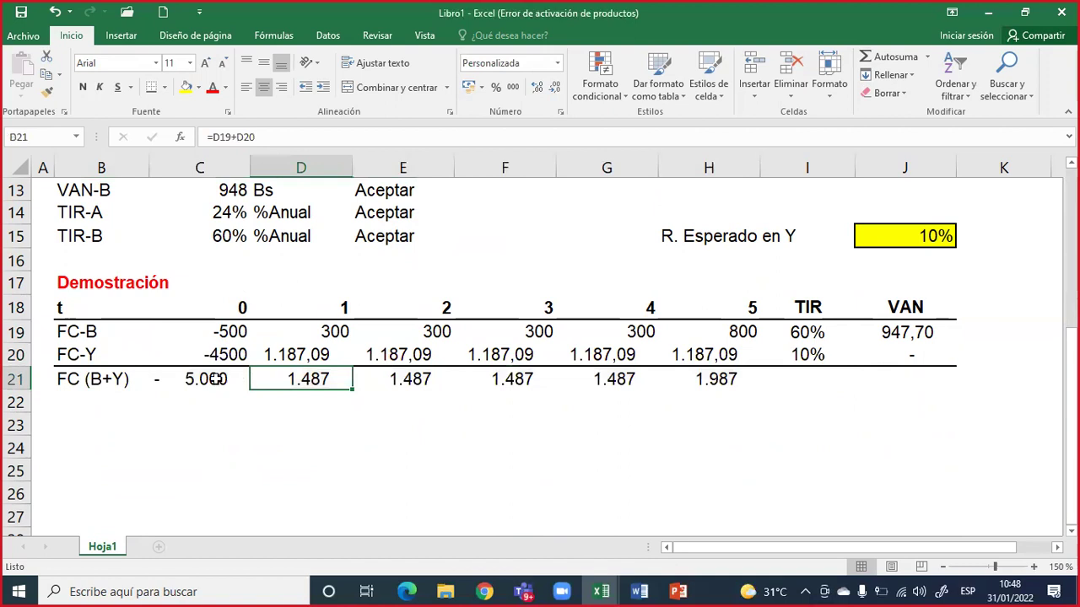
pyautogui.click(217, 380)
pyautogui.scroll(4, 218, 382)
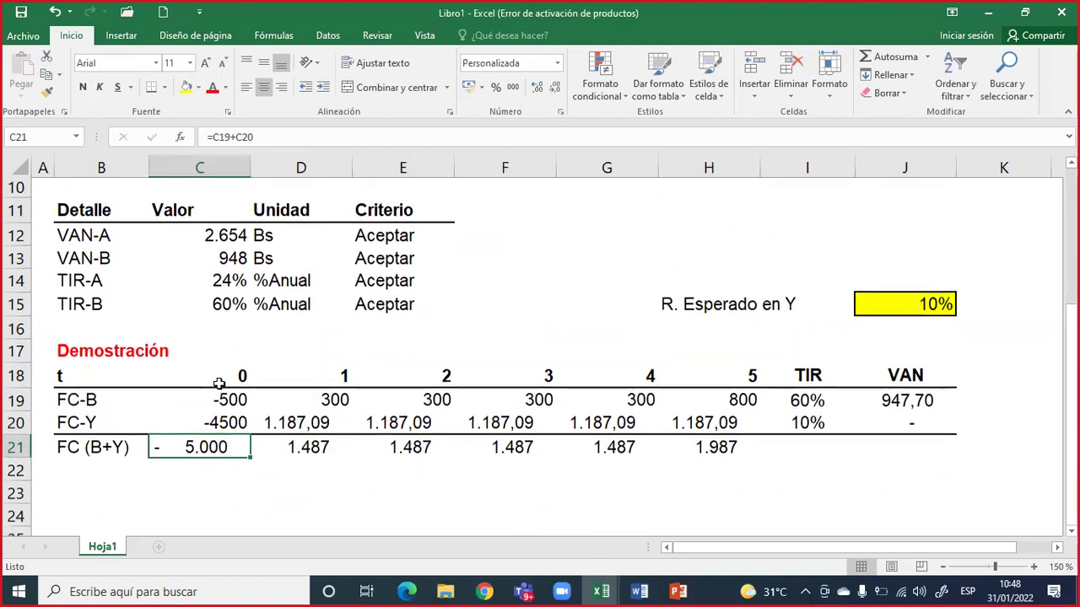
pyautogui.click(234, 260)
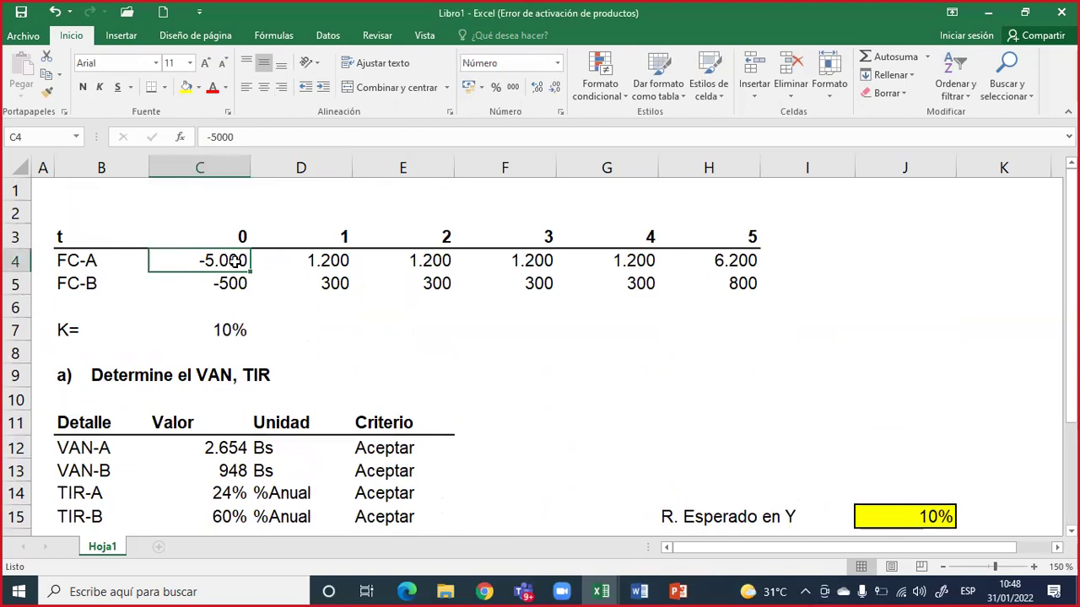
pyautogui.scroll(-5, 238, 288)
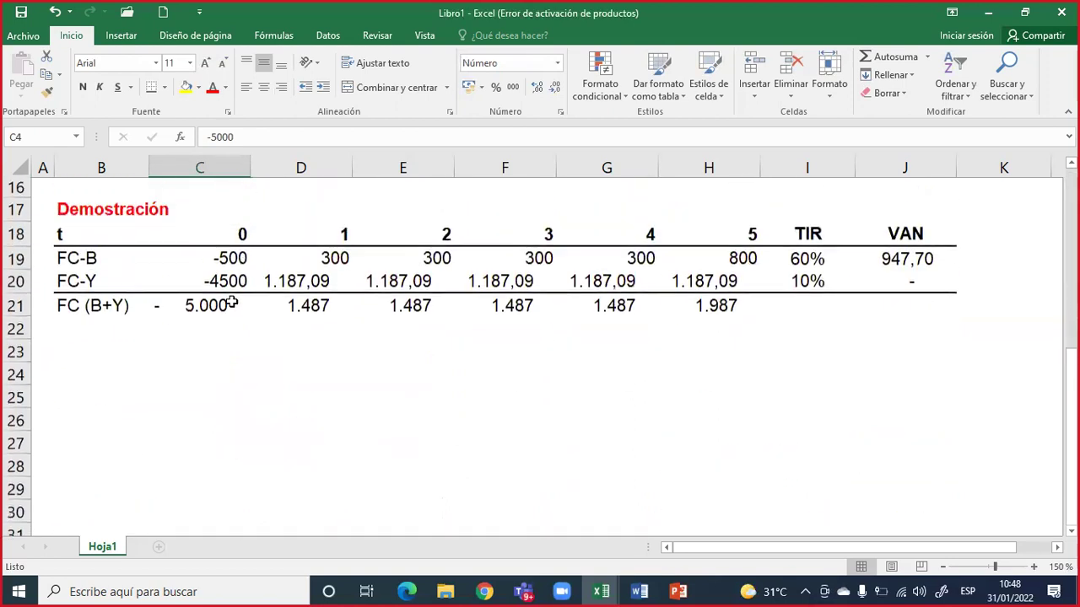
pyautogui.click(189, 311)
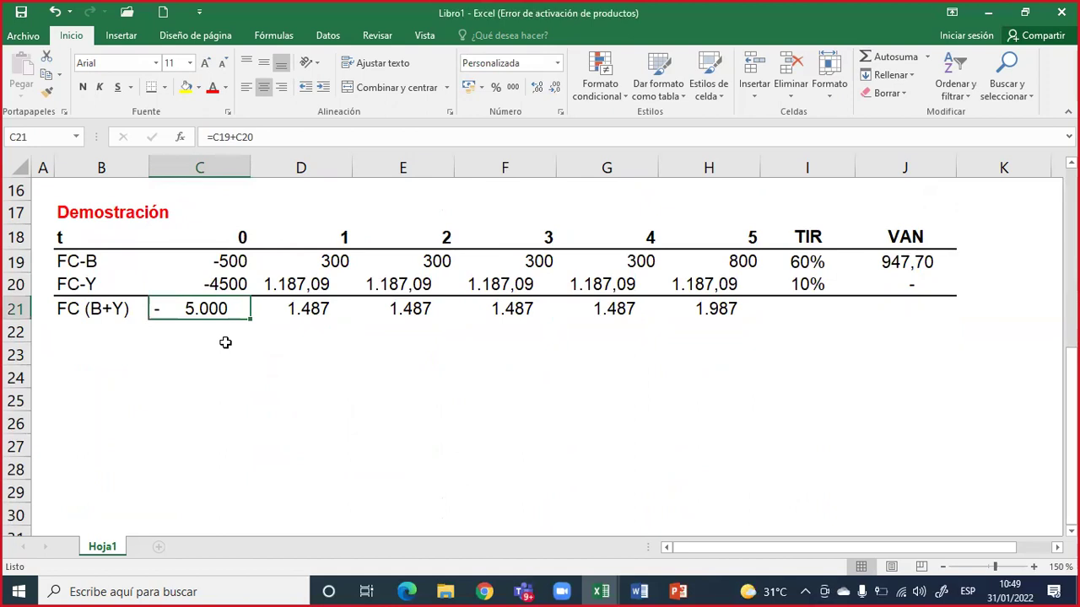
# Step: Review the FC (B+Y) flows in row 21 against the FC-B and FC-Y rows that make them up
pyautogui.moveTo(279, 308); pyautogui.dragTo(714, 309)
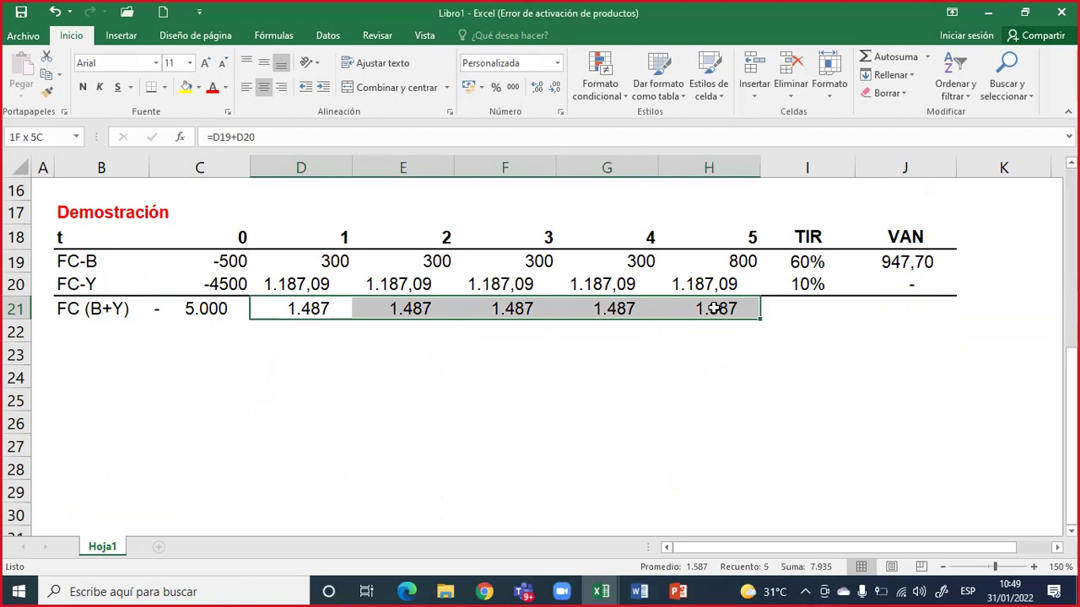
pyautogui.moveTo(714, 309); pyautogui.dragTo(714, 309)
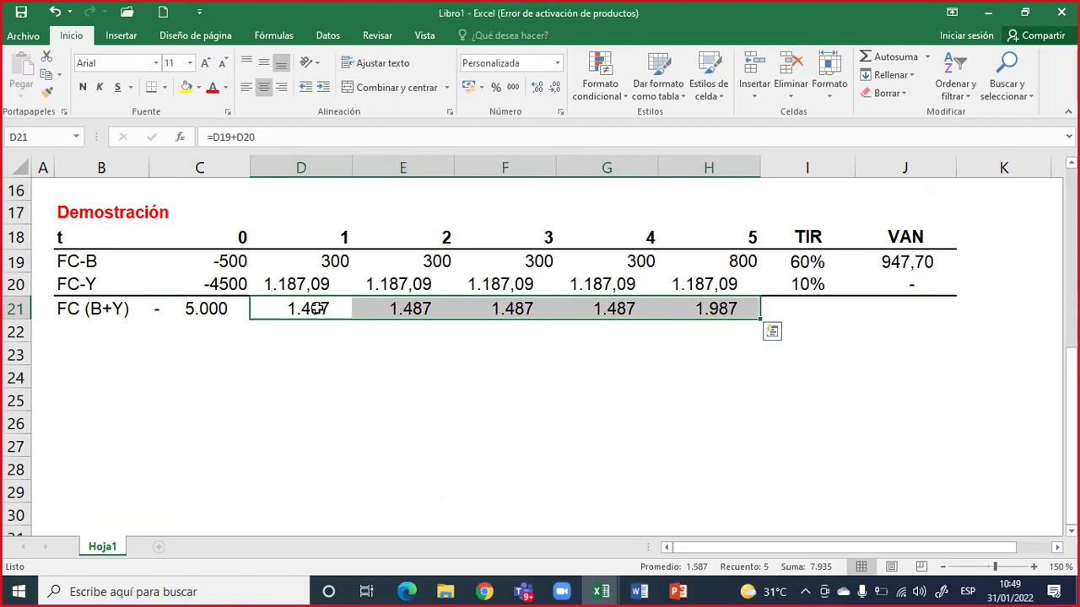
pyautogui.click(89, 262)
pyautogui.moveTo(92, 278); pyautogui.dragTo(93, 278)
pyautogui.moveTo(95, 260); pyautogui.dragTo(99, 292)
pyautogui.click(234, 259)
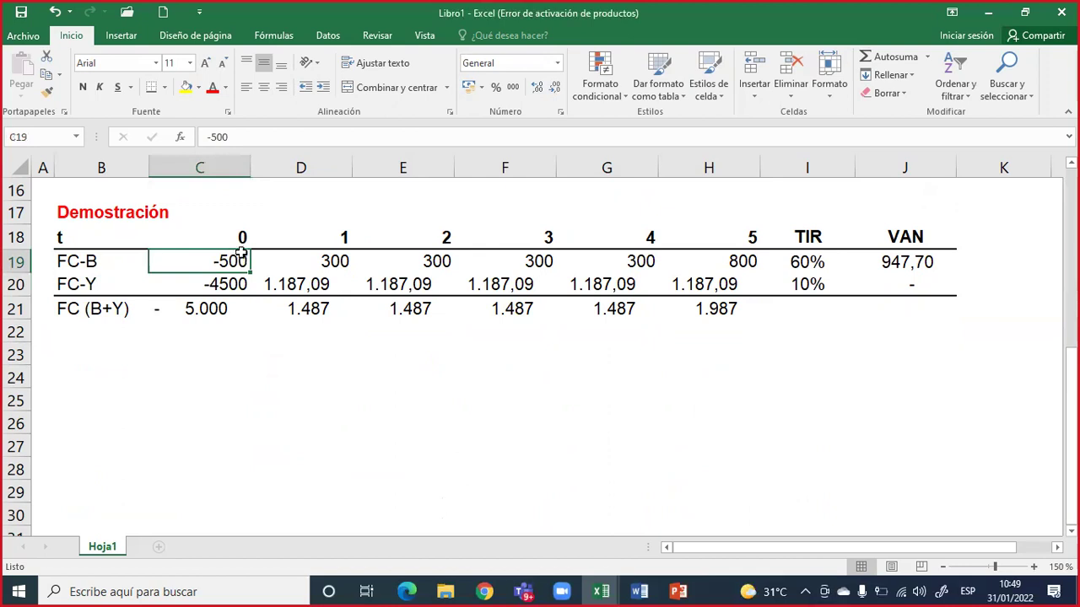
pyautogui.click(193, 279)
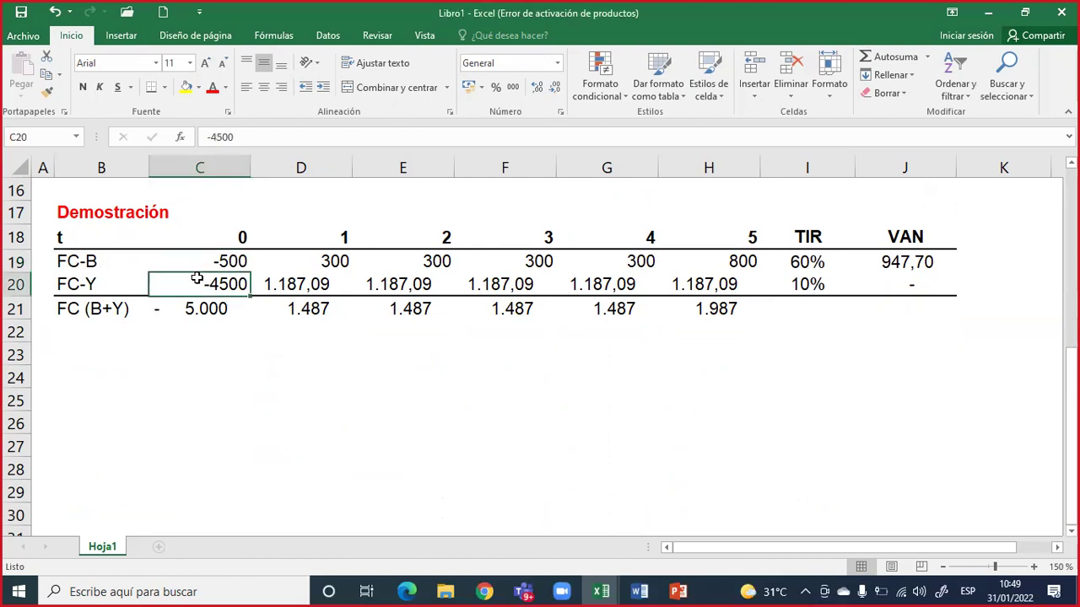
pyautogui.moveTo(229, 258); pyautogui.dragTo(231, 284)
pyautogui.click(696, 307)
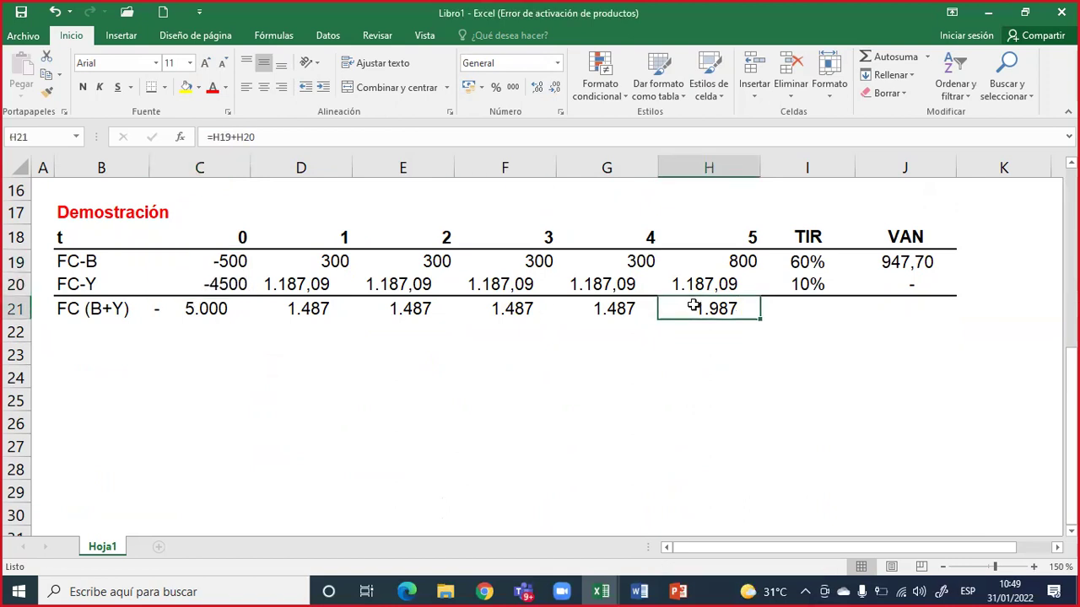
pyautogui.moveTo(189, 312); pyautogui.dragTo(696, 313)
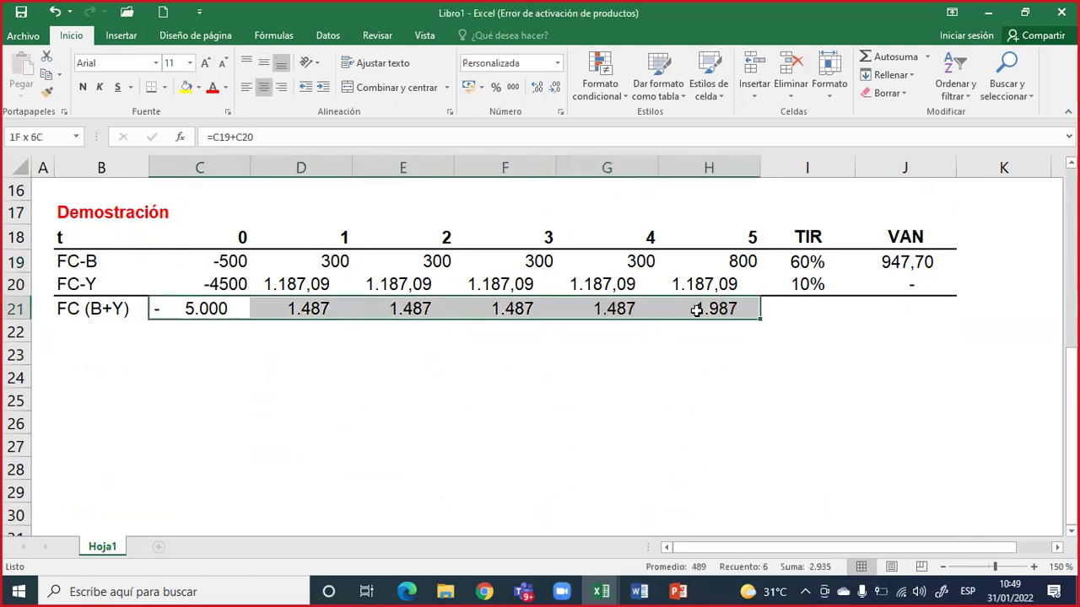
pyautogui.moveTo(194, 309); pyautogui.dragTo(690, 309)
pyautogui.click(199, 312)
pyautogui.moveTo(200, 312); pyautogui.dragTo(624, 311)
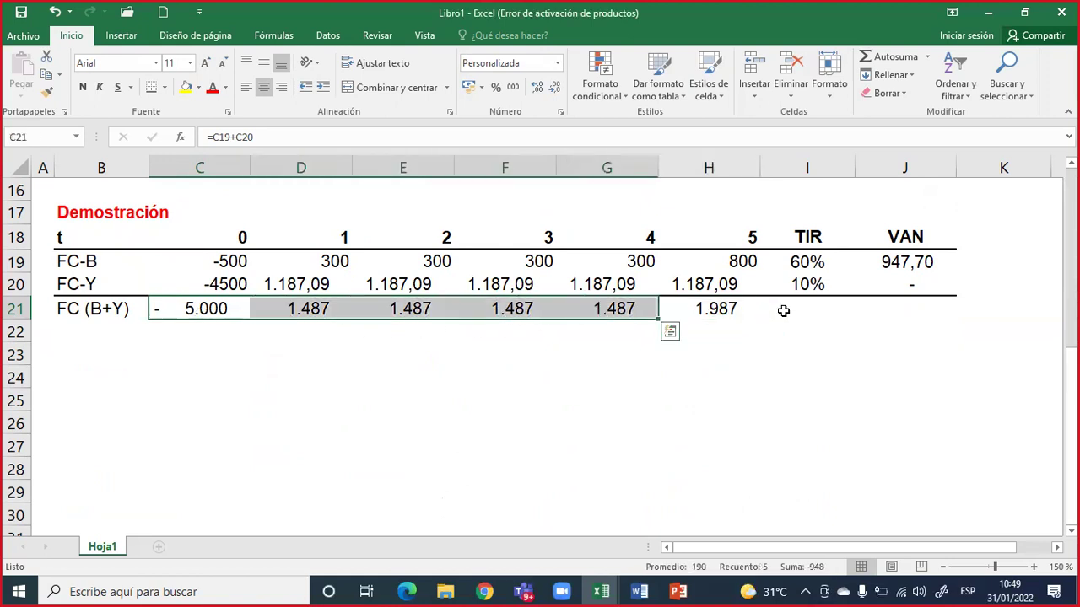
# Step: Add the TIR values of FC-B and FC-Y in I21 with =I19+I20 and check the formula's references
pyautogui.click(789, 312)
pyautogui.write('=')
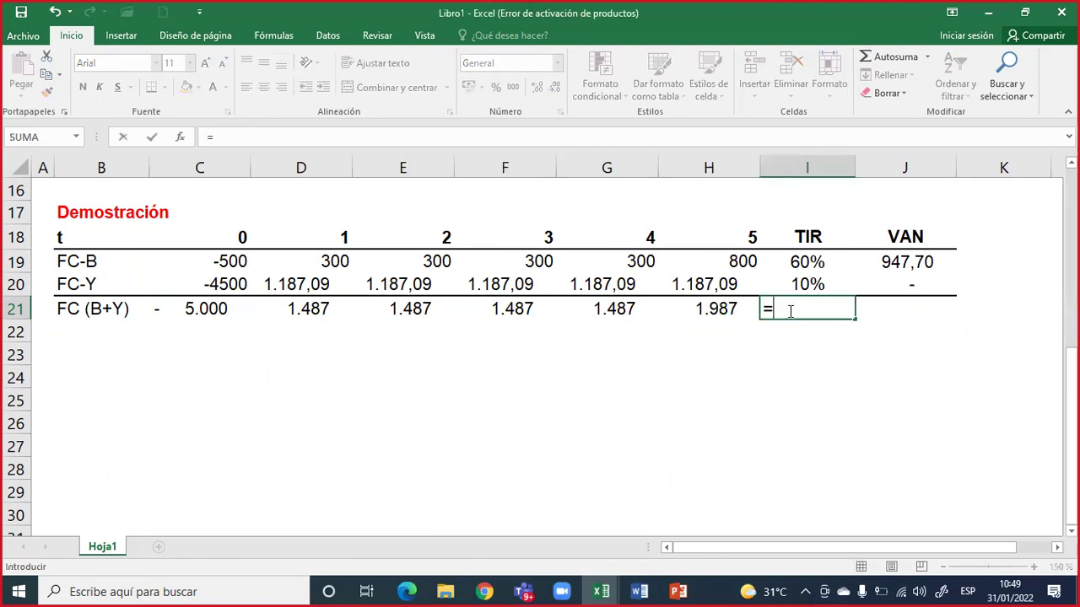
pyautogui.press('Up')
pyautogui.press('Up')
pyautogui.write('+')
pyautogui.press('Up')
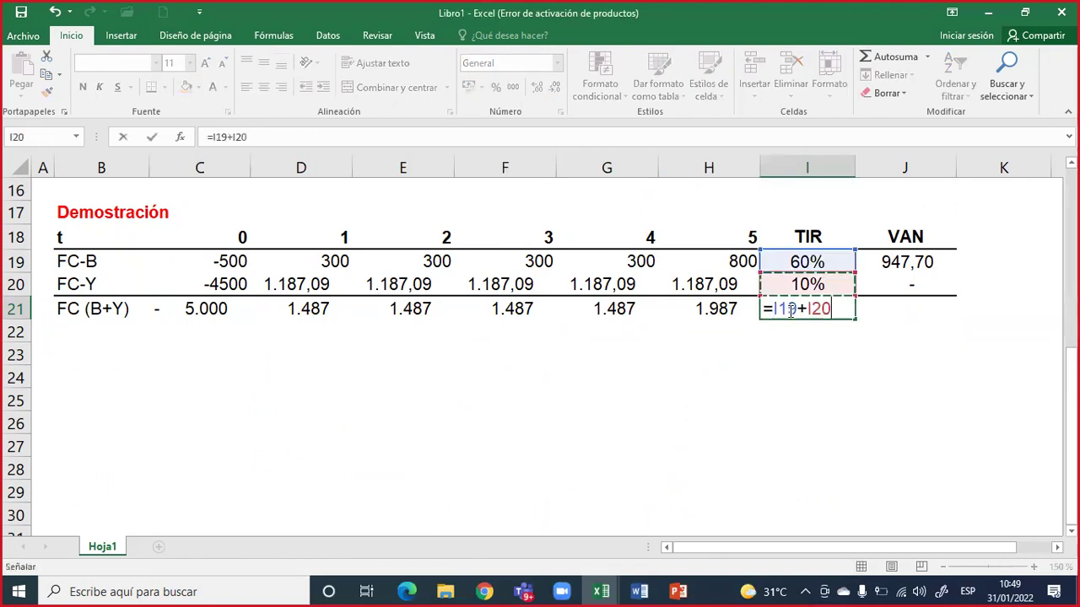
pyautogui.press('Return')
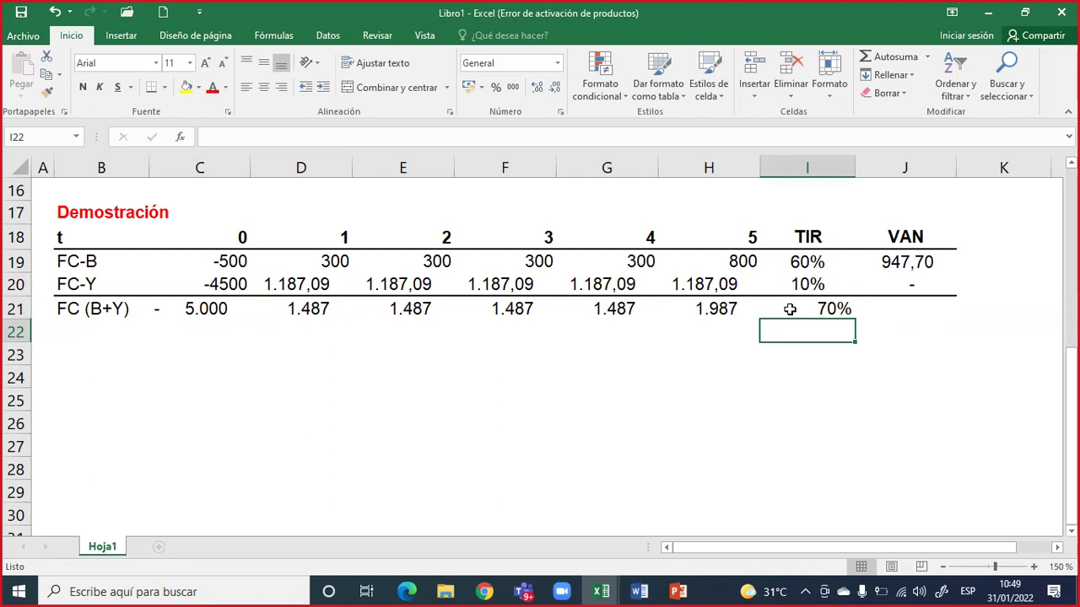
pyautogui.click(789, 310)
pyautogui.doubleClick(790, 309)
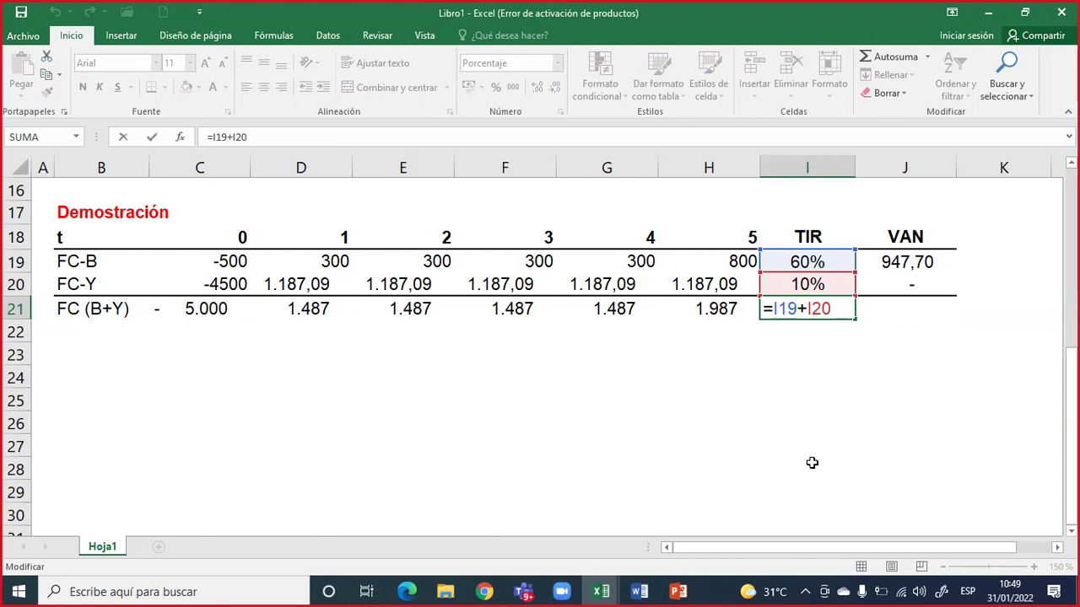
pyautogui.hotkey('ctrl', 'Return')
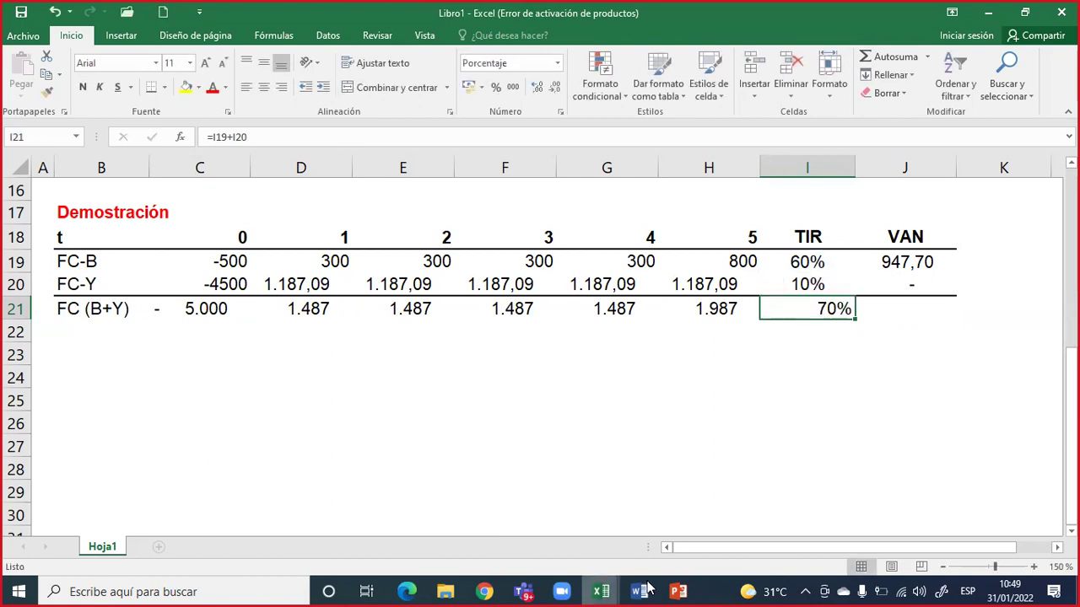
# Step: Switch to the VAN presentation in PowerPoint and frame the Propiedad aditiva point on the VENTAJAS DEL VAN slide
pyautogui.moveTo(678, 588)
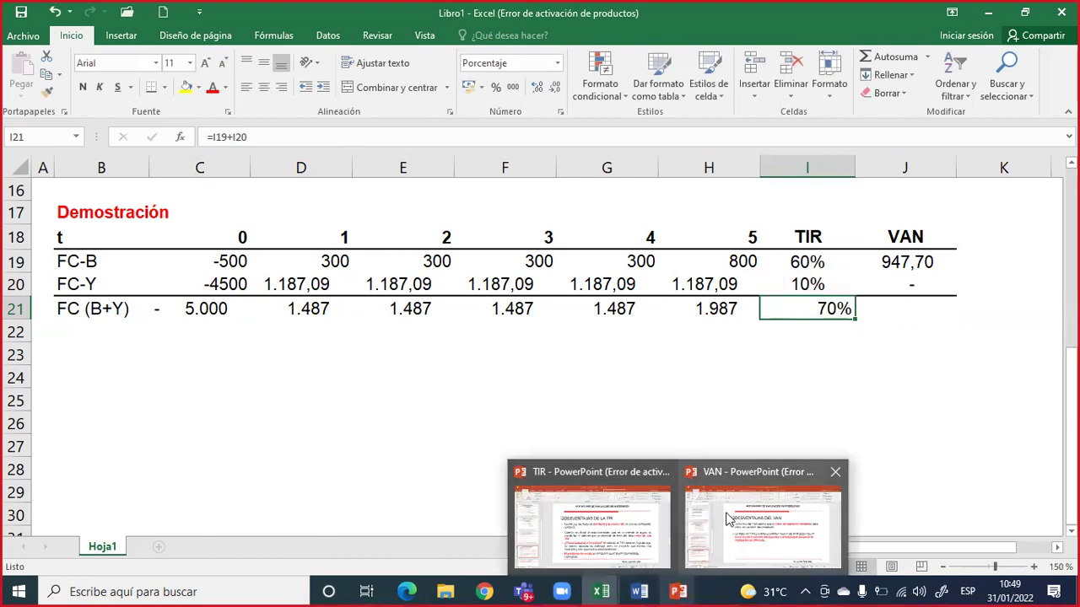
pyautogui.click(617, 527)
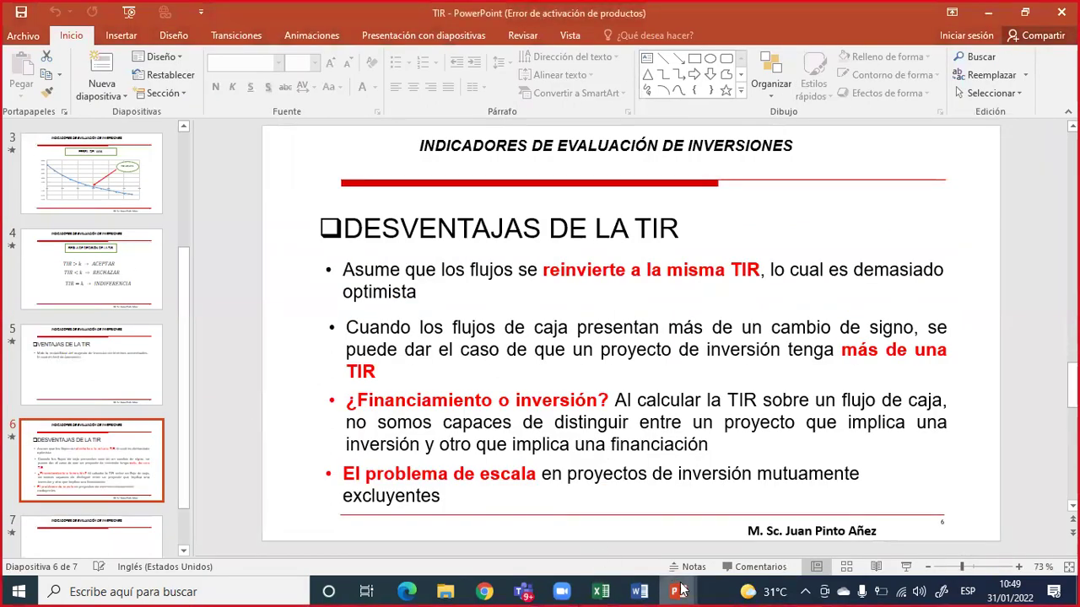
pyautogui.moveTo(678, 588)
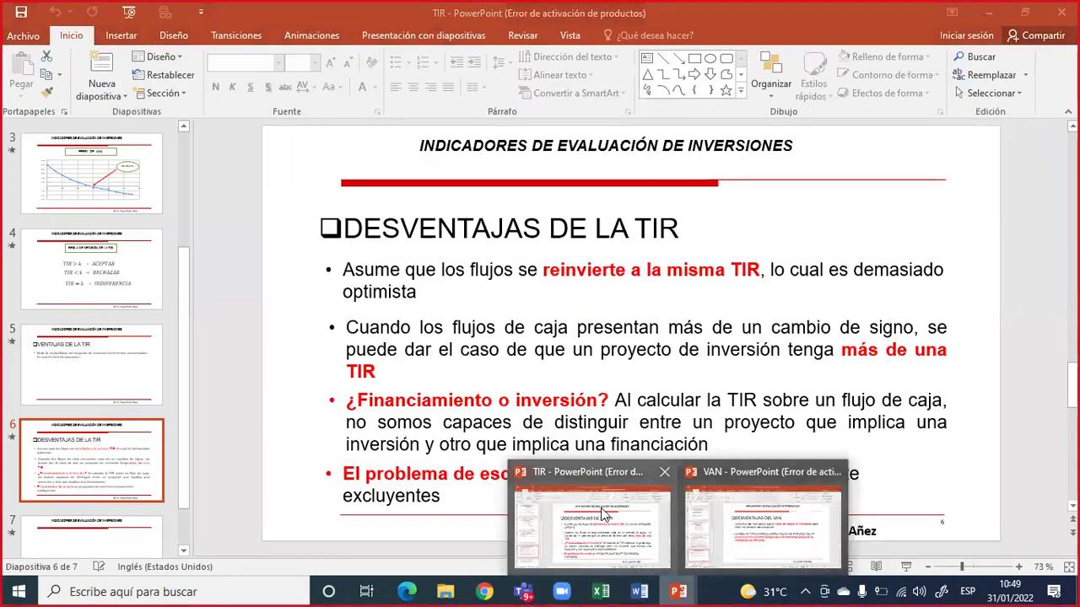
pyautogui.click(749, 512)
pyautogui.click(112, 381)
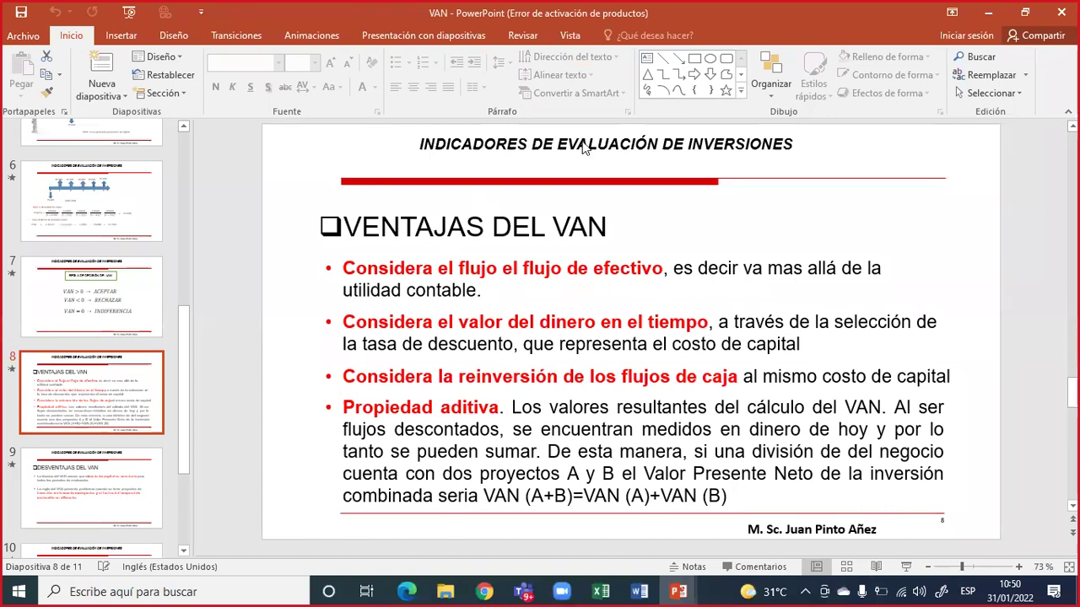
pyautogui.moveTo(337, 396); pyautogui.dragTo(960, 510)
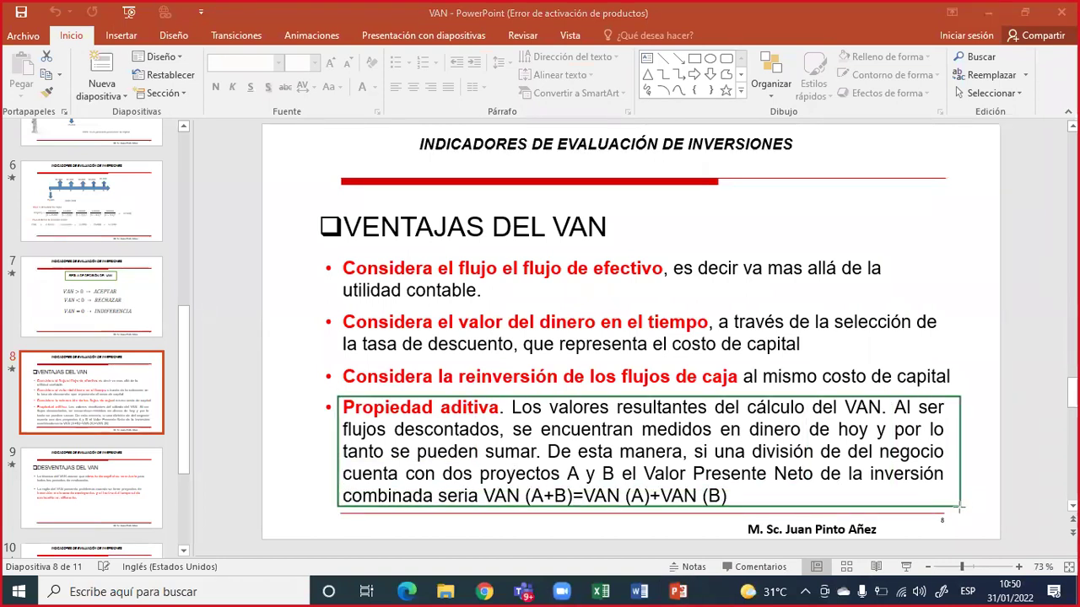
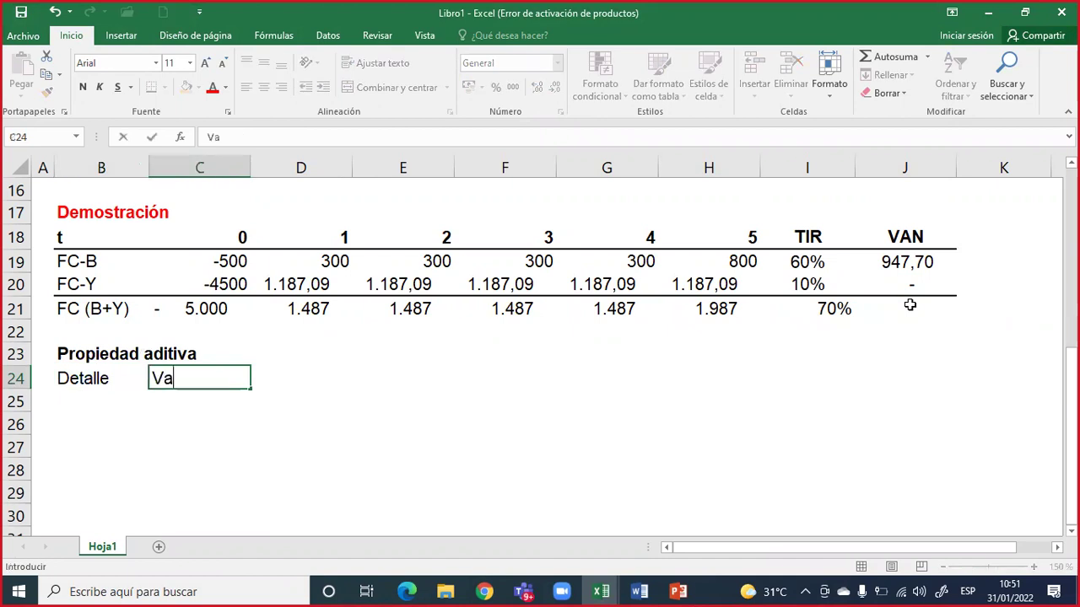
# Step: Complete the Propiedad aditiva table headers with Valor and Unidad in C24:D24, and label B25 VAN (B+Y)
pyautogui.press('Tab')
pyautogui.write('Unidad')
pyautogui.press('Down')
pyautogui.press('Left')
pyautogui.press('Left')
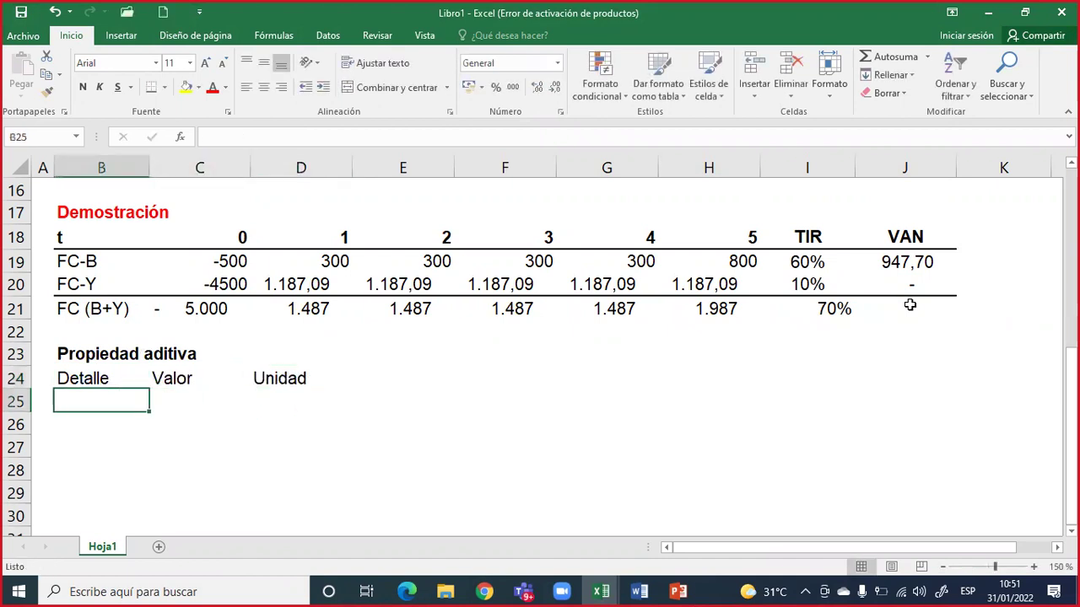
pyautogui.write('VAN')
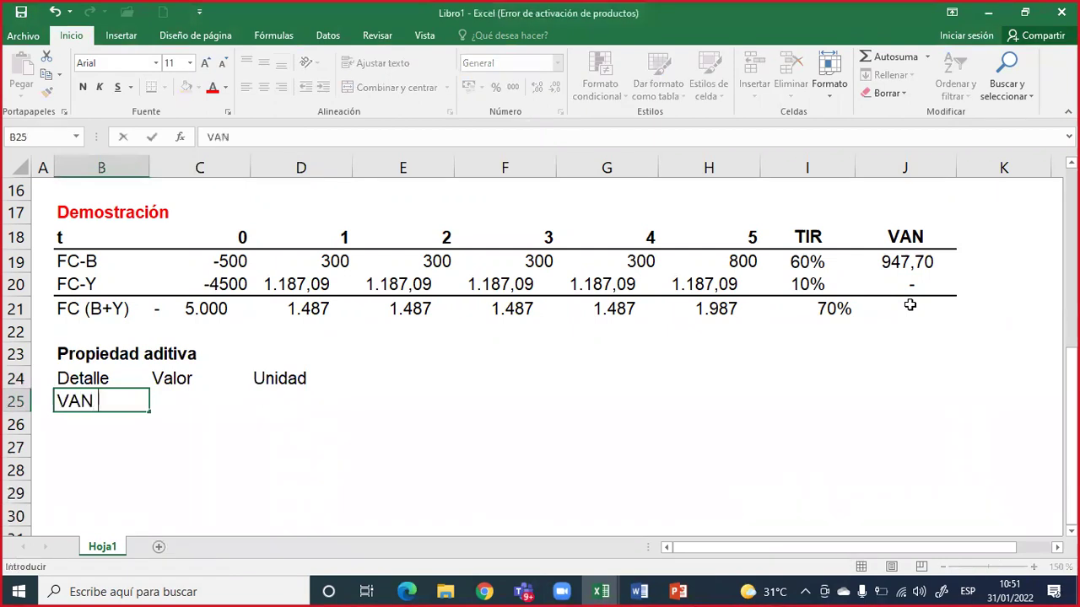
pyautogui.write(' (B+Y)')
pyautogui.press('Return')
# Step: Make the Detalle, Valor and Unidad headers in B24:D24 bold with a bottom border
pyautogui.press('Right')
pyautogui.press('Up')
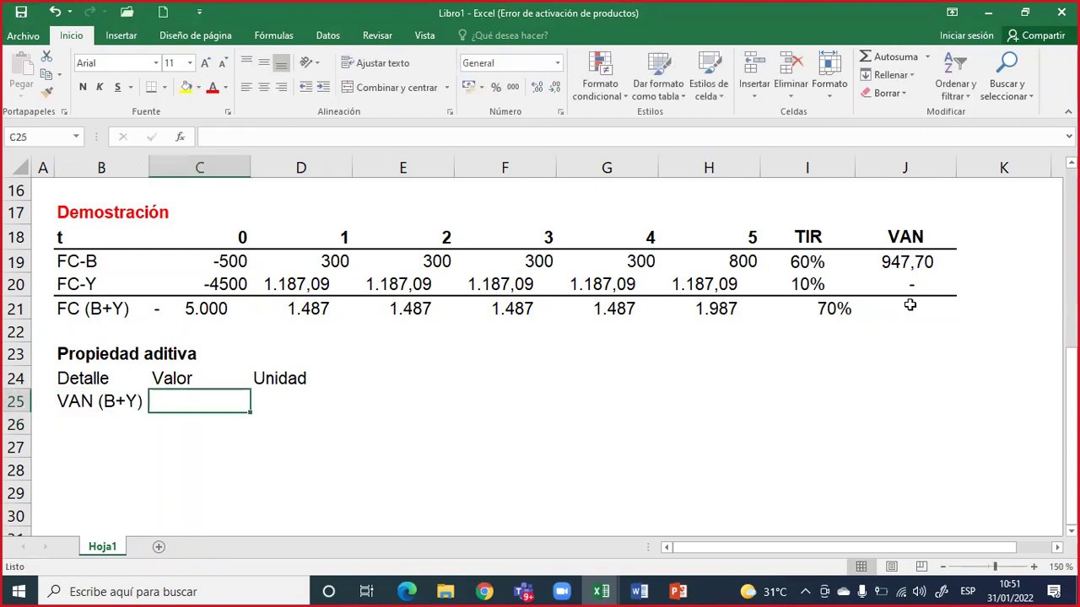
pyautogui.press('Up')
pyautogui.press('Left')
pyautogui.hotkey('shift', 'Right')
pyautogui.hotkey('shift', 'Right')
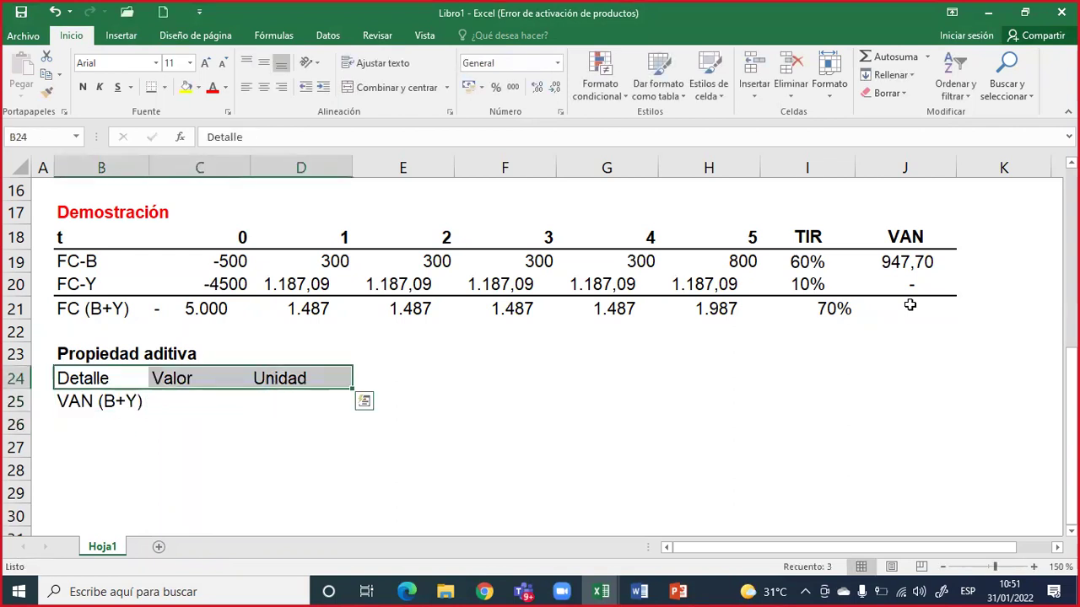
pyautogui.click(83, 88)
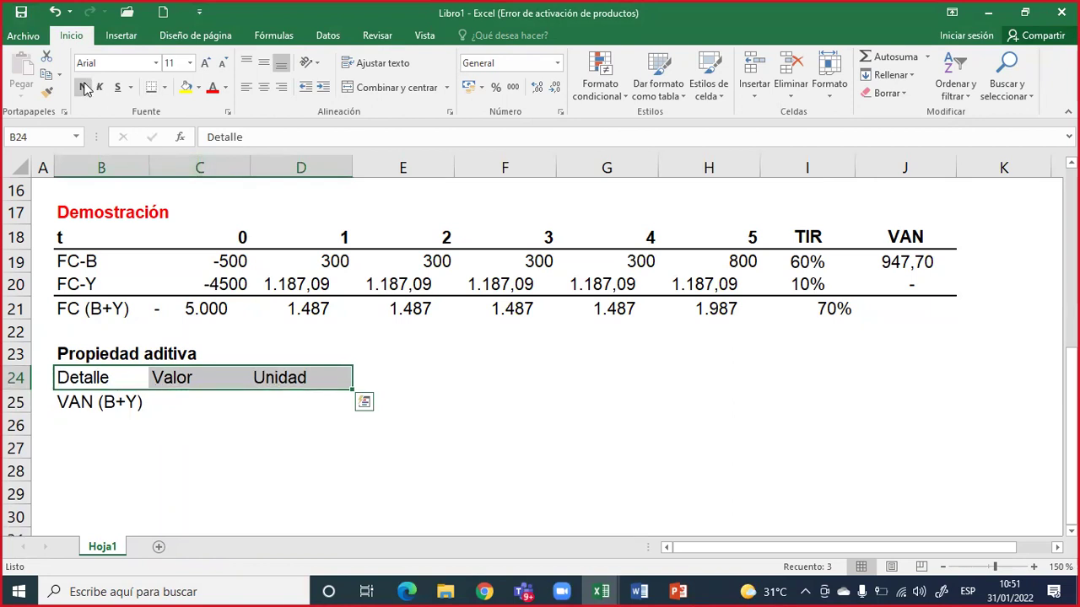
# Step: Enter Bs as the unit of VAN (B+Y) in D25
pyautogui.click(302, 400)
pyautogui.write('Bs')
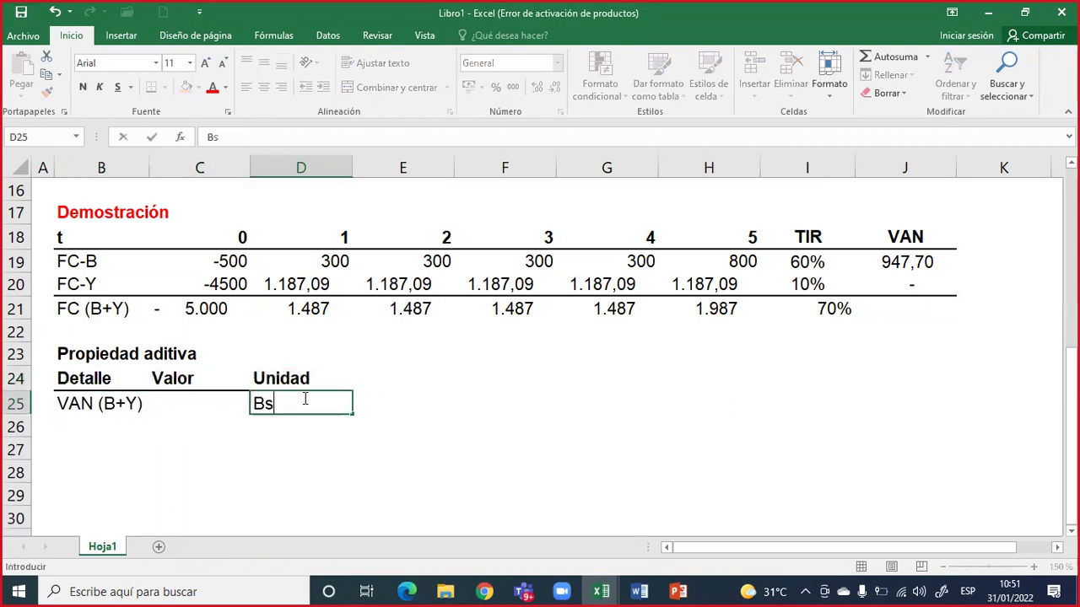
pyautogui.press('Return')
# Step: Calculate VAN (B+Y) in C25 with =VNA(C7;D21:H21)+C21, and check the entered formula
pyautogui.press('Left')
pyautogui.press('Up')
pyautogui.write('=vna')
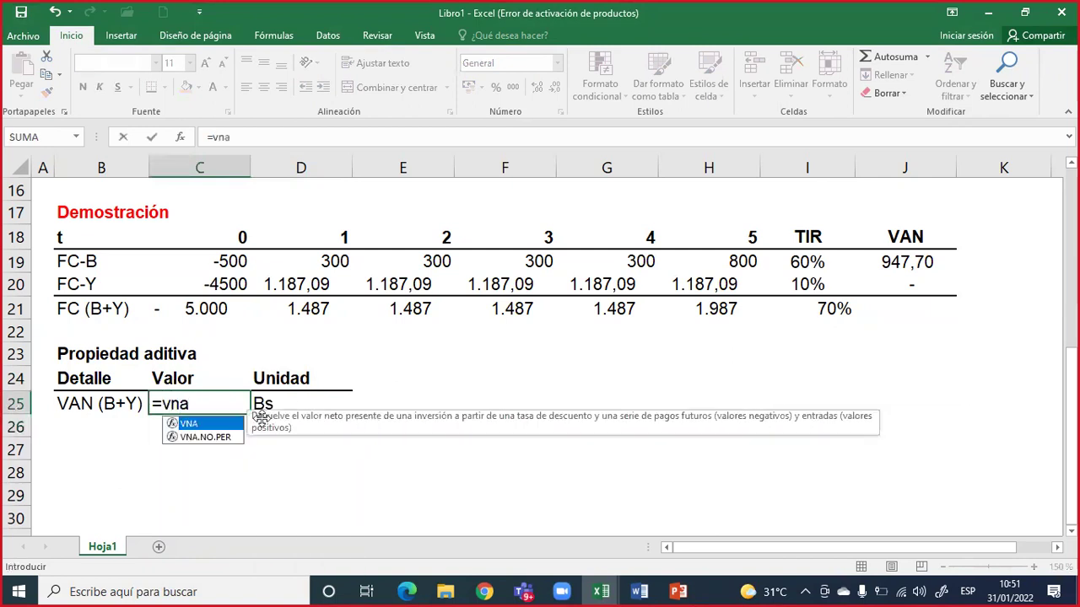
pyautogui.doubleClick(186, 424)
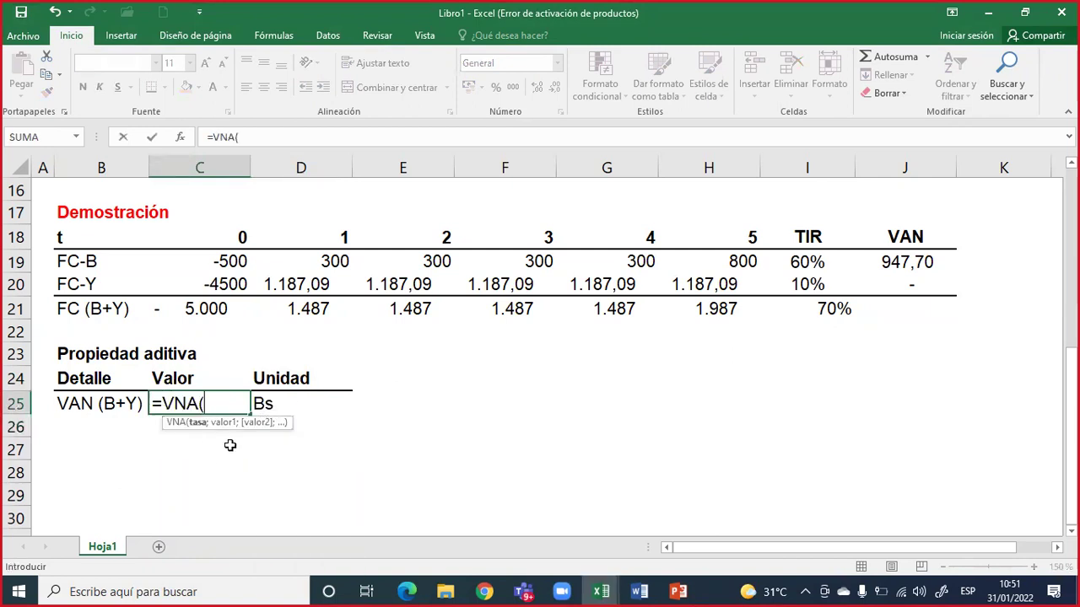
pyautogui.scroll(3, 232, 446)
pyautogui.click(226, 197)
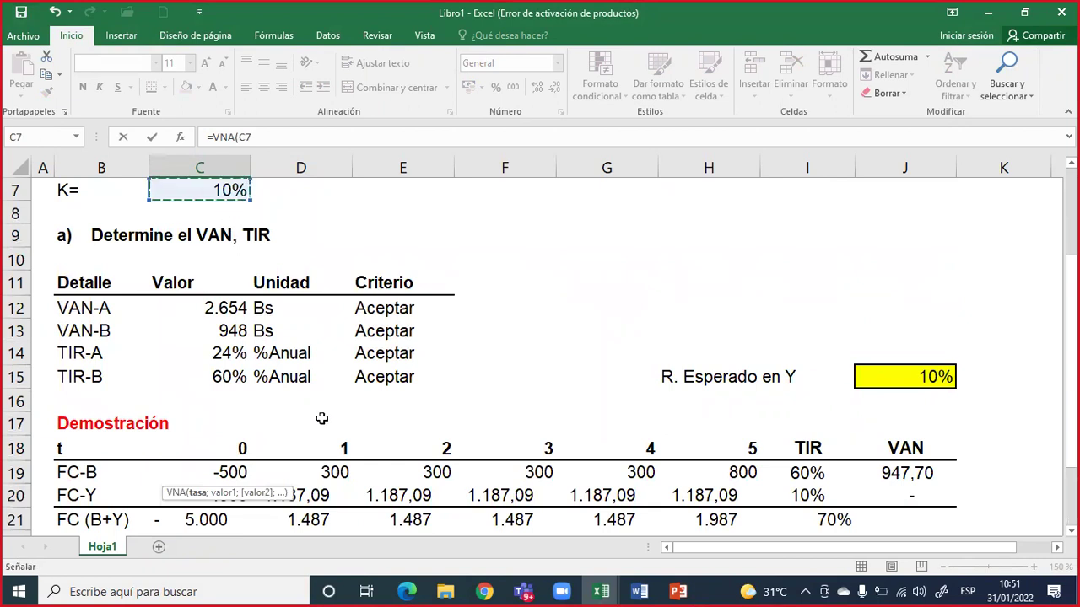
pyautogui.scroll(-3, 325, 430)
pyautogui.write(';')
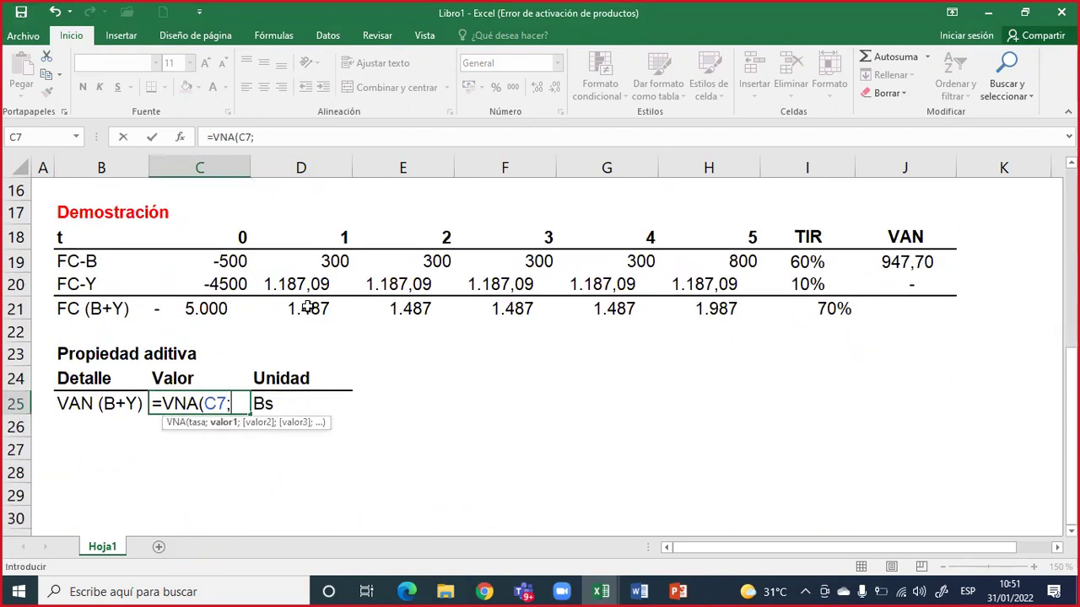
pyautogui.moveTo(309, 309); pyautogui.dragTo(680, 309)
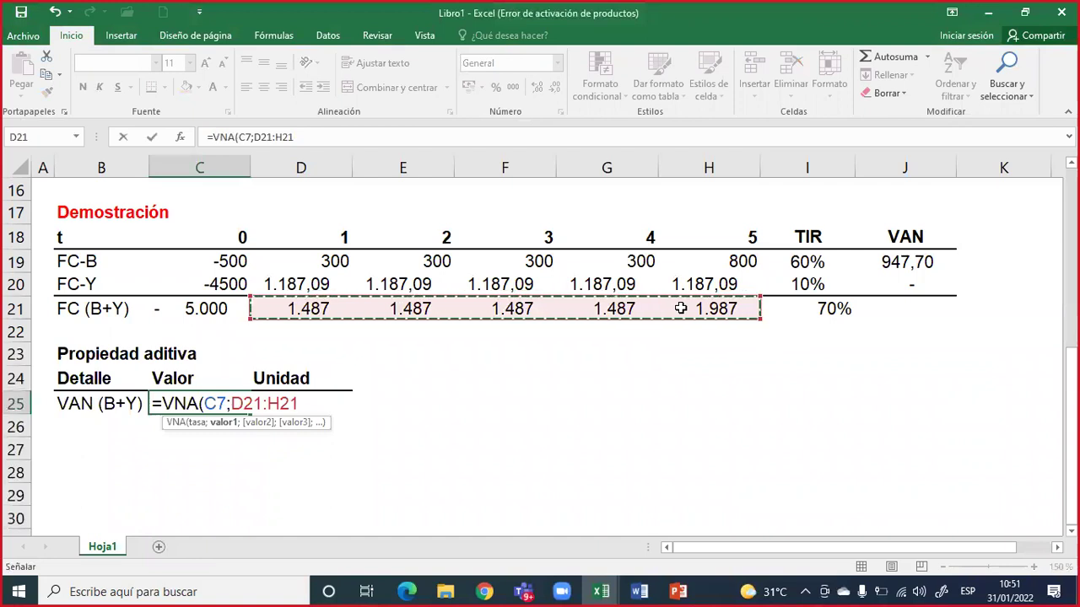
pyautogui.write(')+')
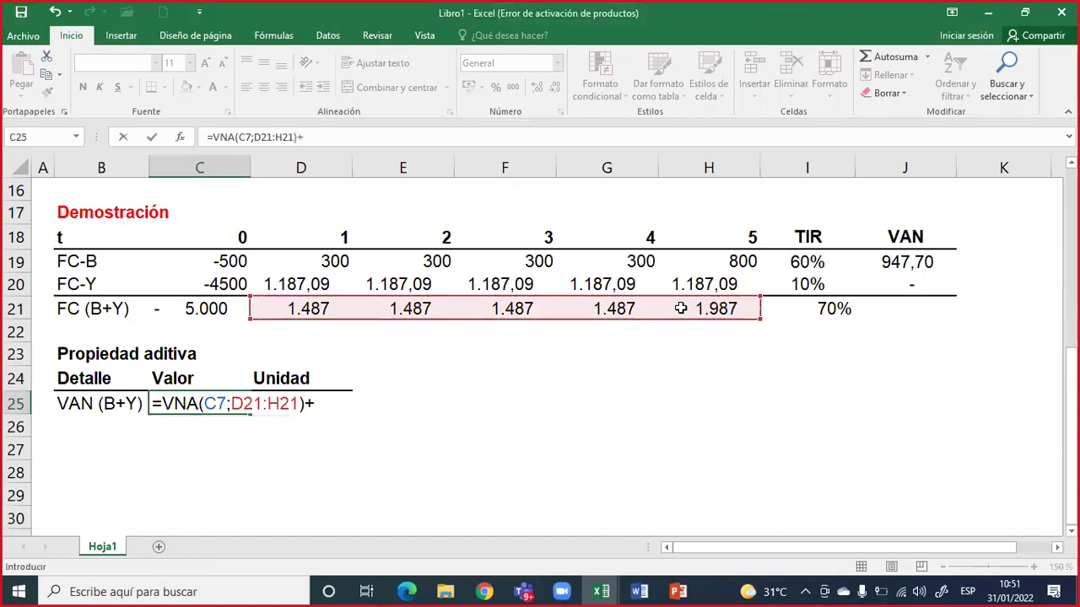
pyautogui.click(195, 308)
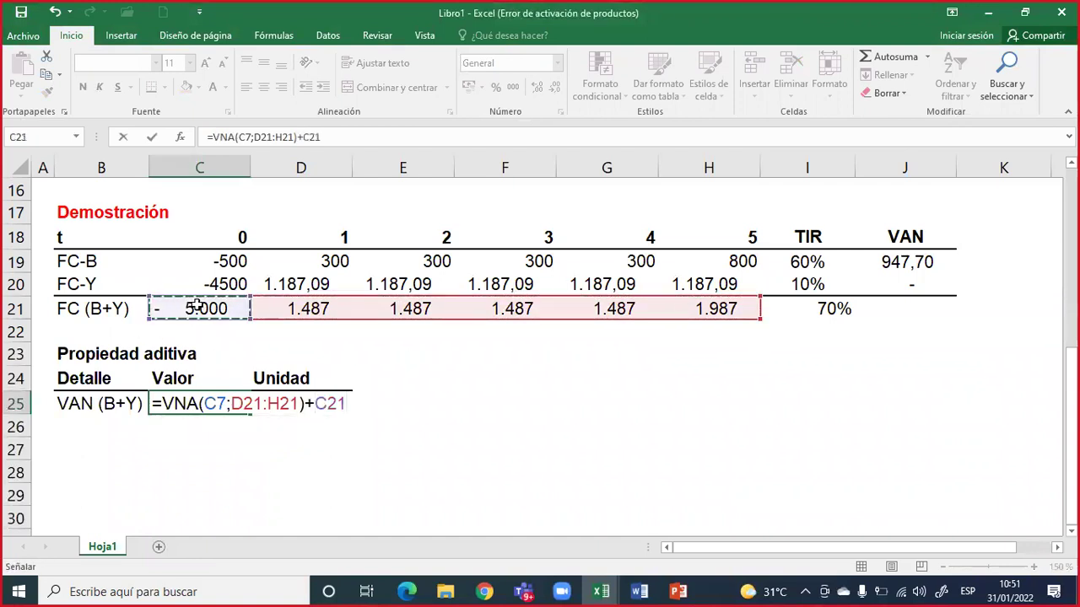
pyautogui.press('Return')
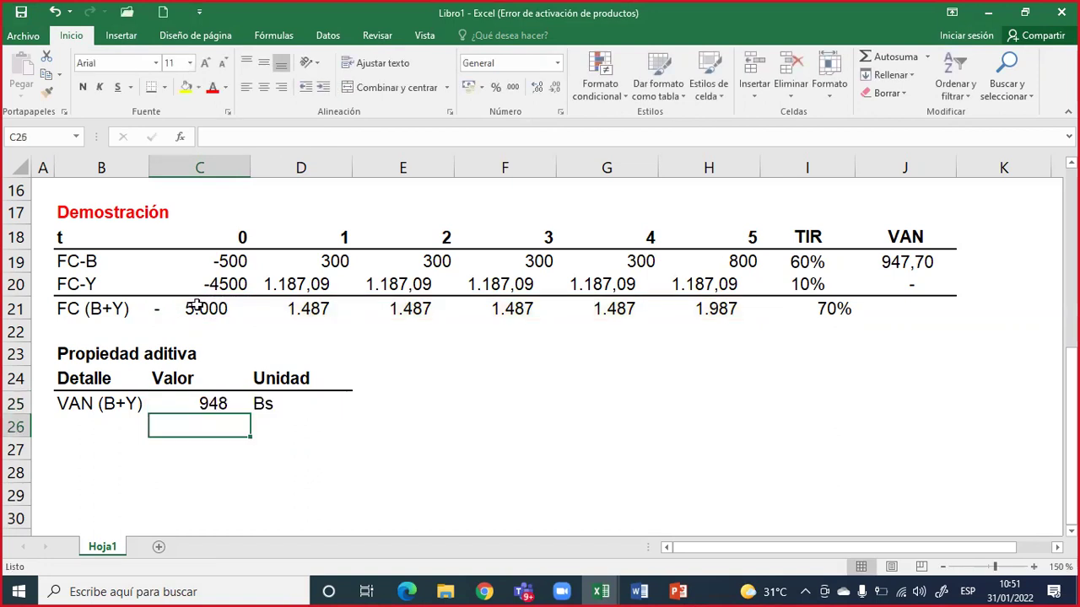
pyautogui.click(204, 403)
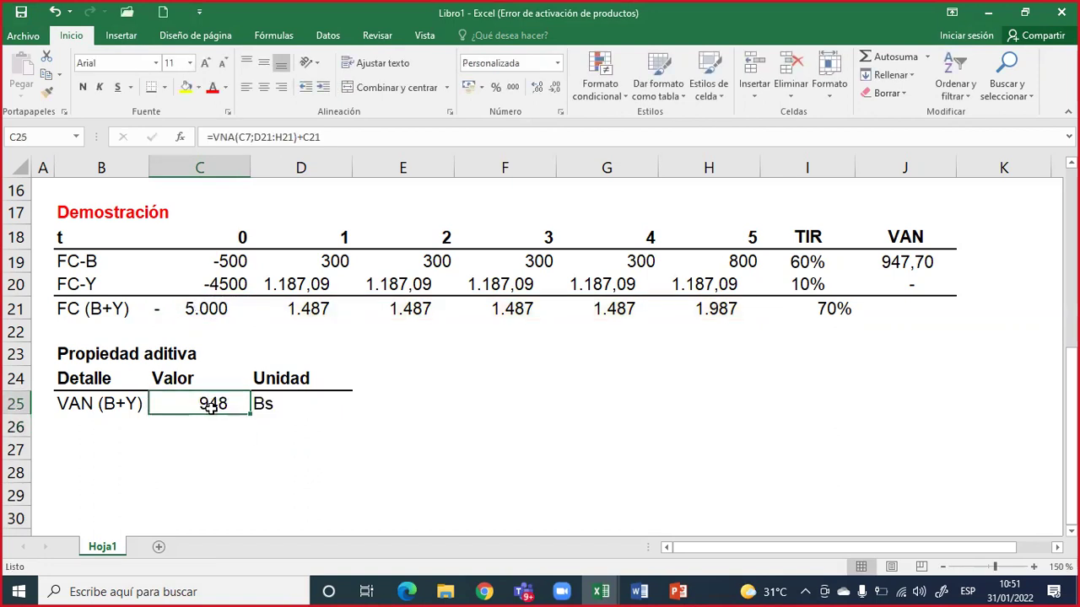
pyautogui.doubleClick(213, 403)
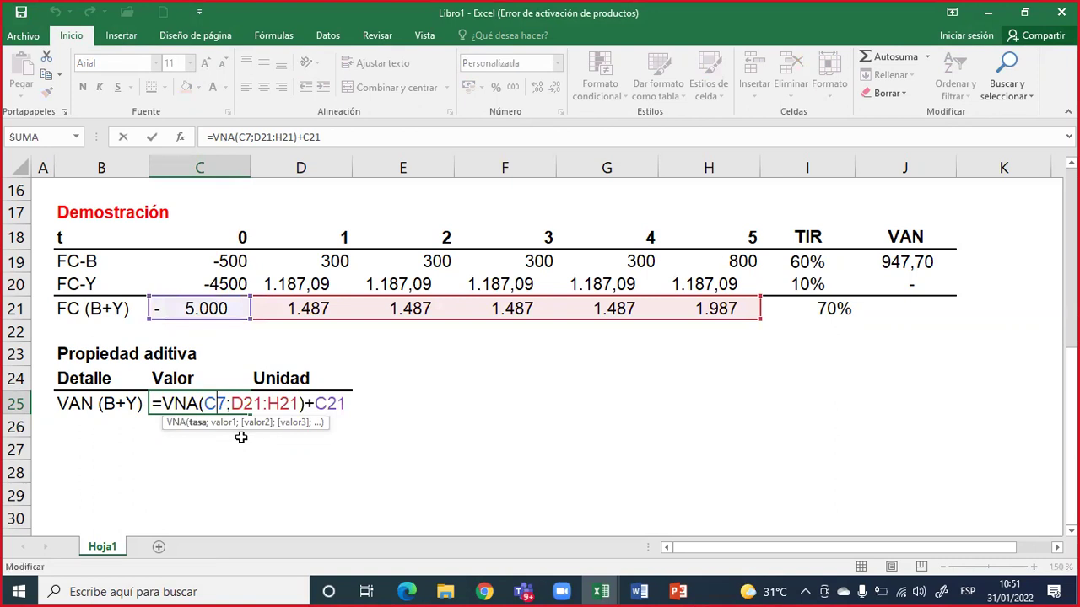
# Step: Label B26 VAN B+VAN Y below VAN (B+Y), and widen column B to fit the text
pyautogui.click(103, 419)
pyautogui.write('VAN ')
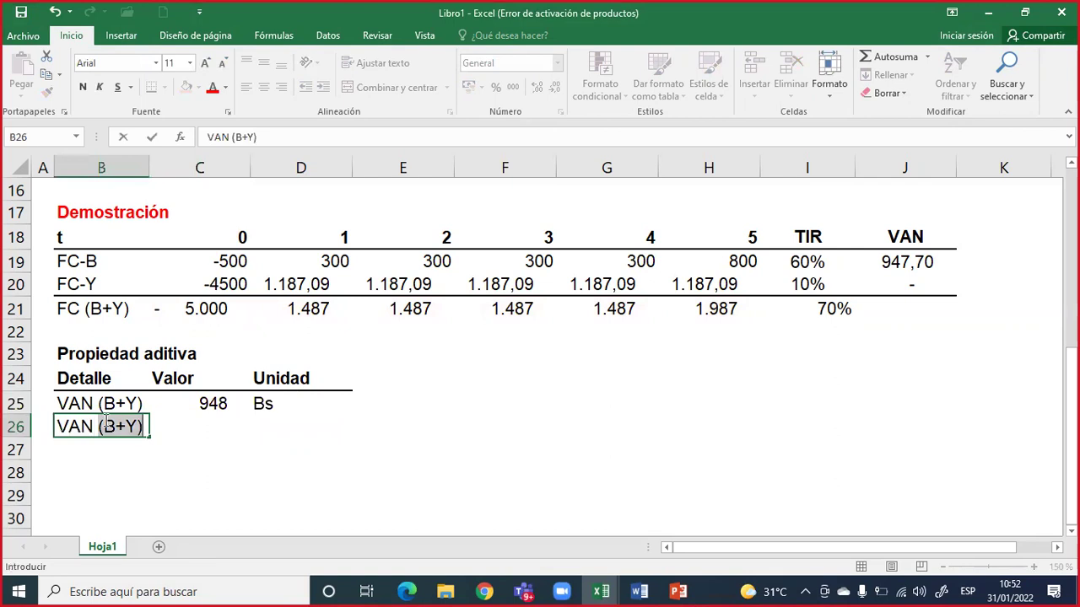
pyautogui.write('B+VAN Y')
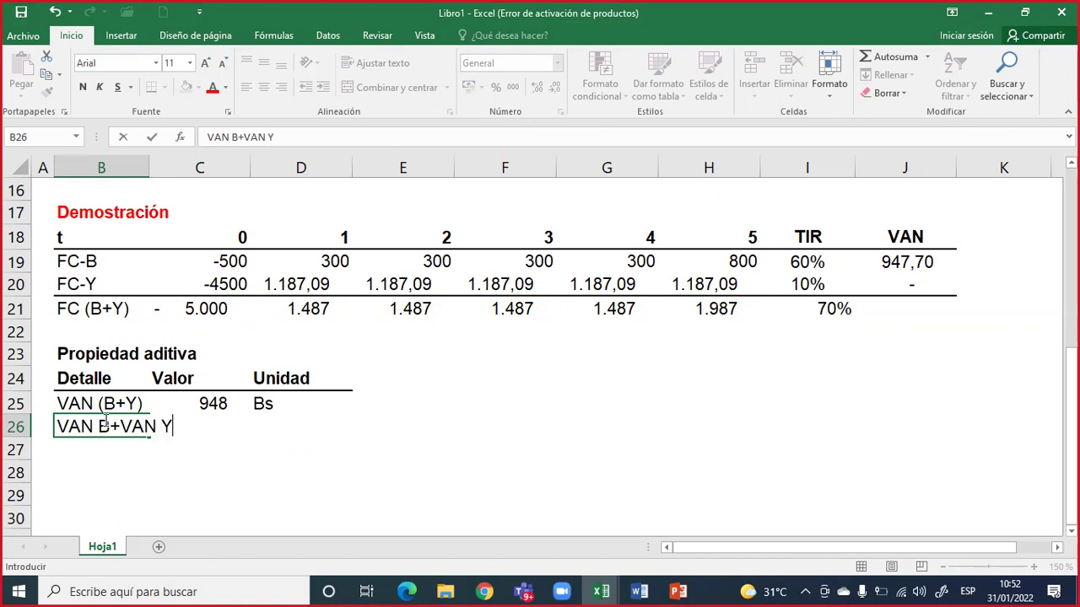
pyautogui.press('Return')
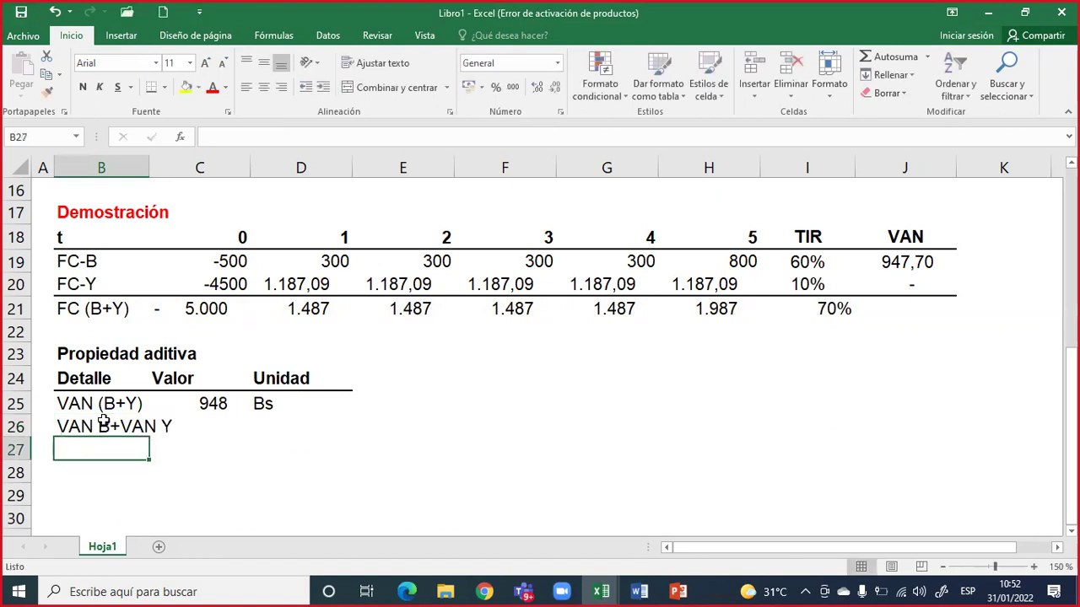
pyautogui.moveTo(150, 168); pyautogui.dragTo(185, 175)
# Step: Calculate VAN B+VAN Y in C26 with =J19+J20, and format the value without decimals
pyautogui.click(256, 426)
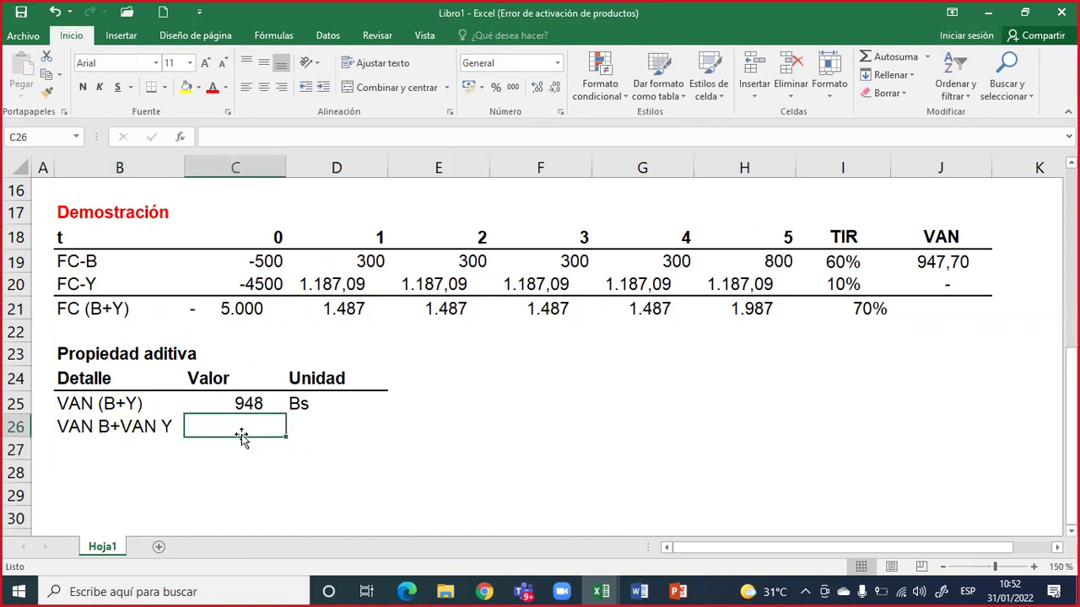
pyautogui.write('=')
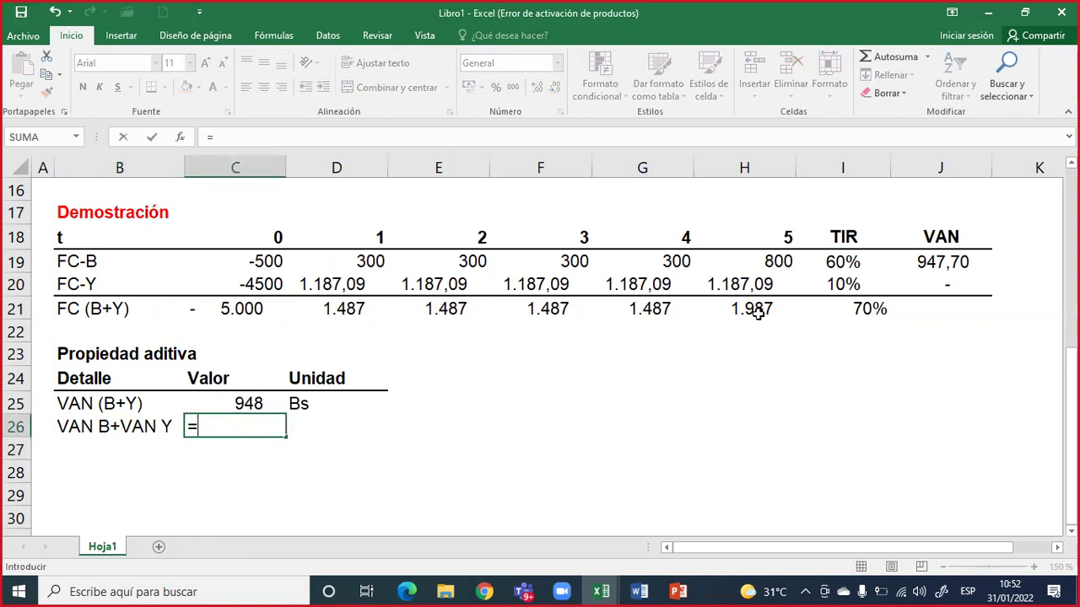
pyautogui.click(927, 261)
pyautogui.write('+')
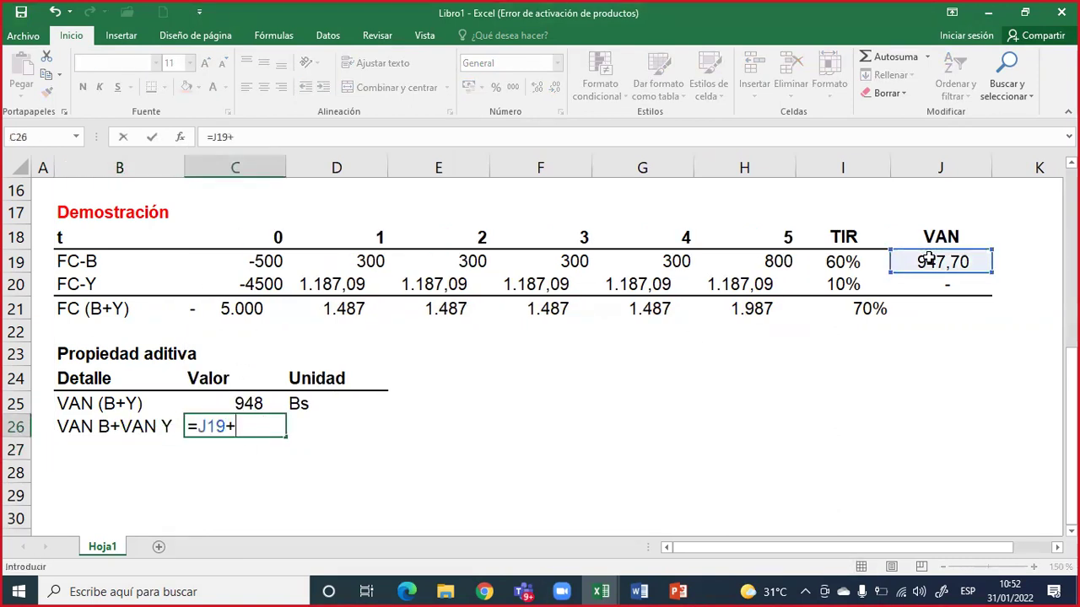
pyautogui.click(936, 283)
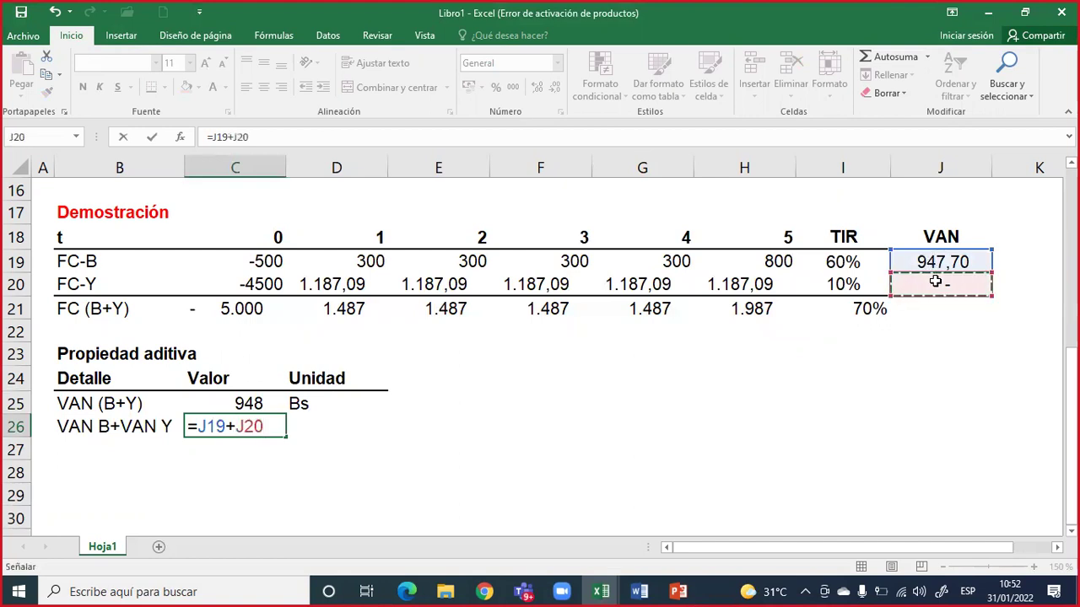
pyautogui.press('Return')
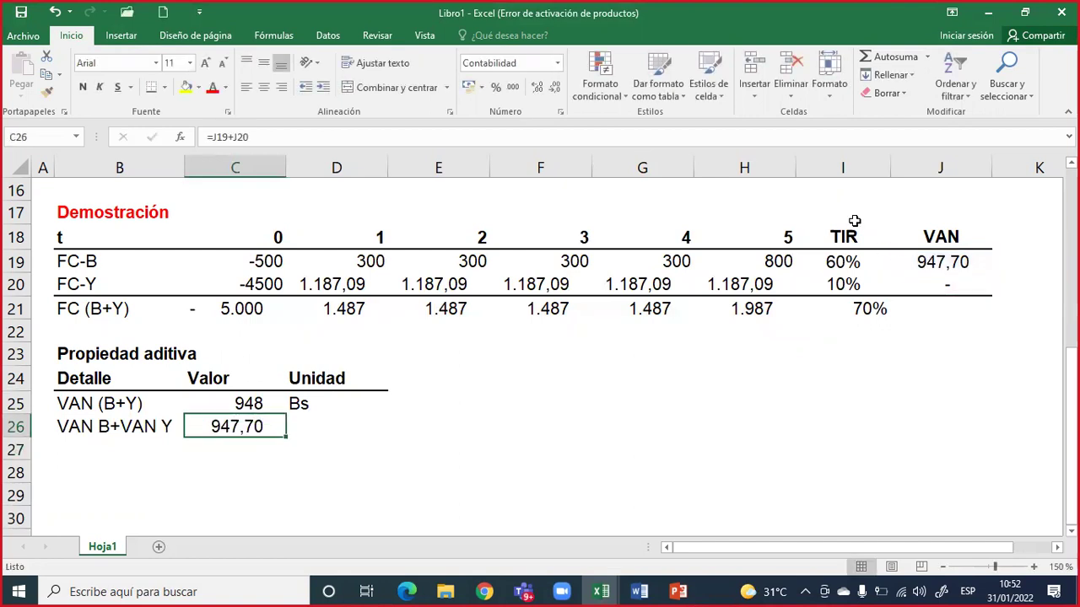
pyautogui.click(557, 84)
pyautogui.click(557, 84)
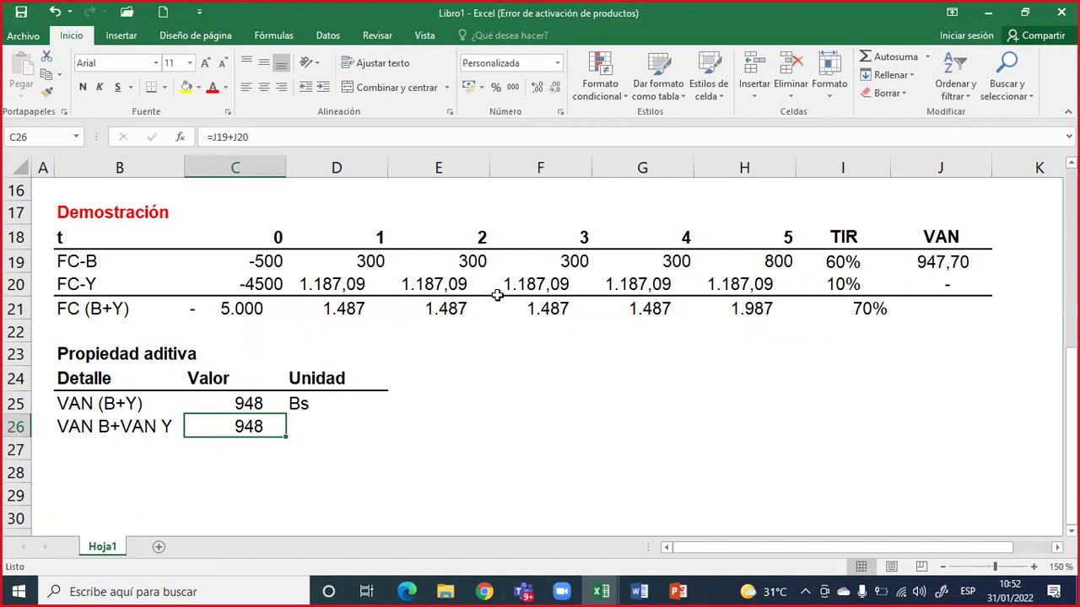
# Step: Enter Bs as the unit of VAN B+VAN Y in D26
pyautogui.click(333, 426)
pyautogui.write('Bs')
pyautogui.press('Return')
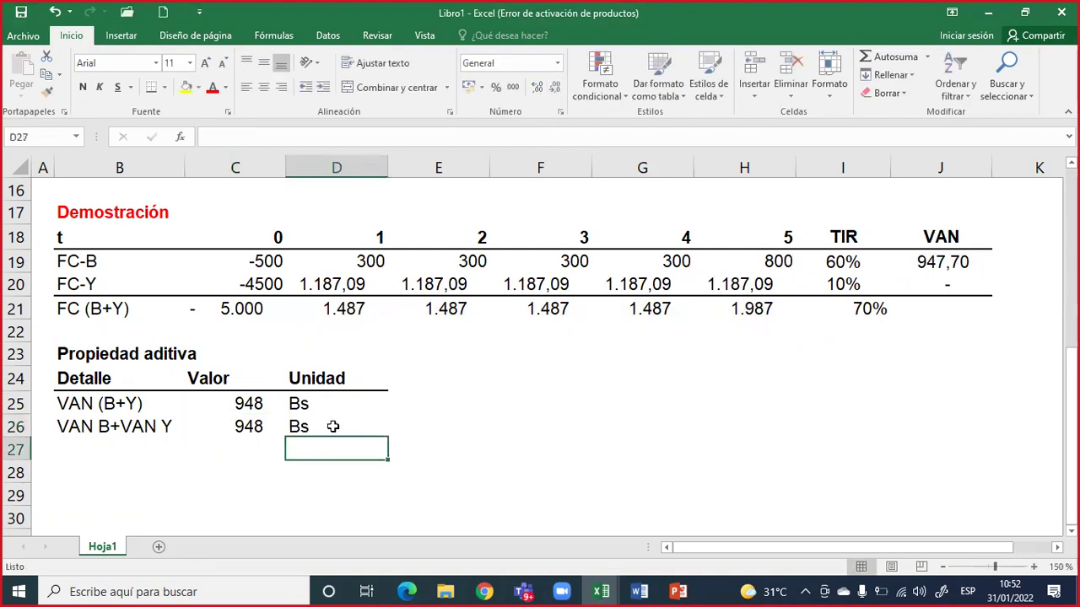
# Step: Review the formulas behind VAN (B+Y) and VAN B+VAN Y, and compare their values in C25:C26
pyautogui.doubleClick(252, 403)
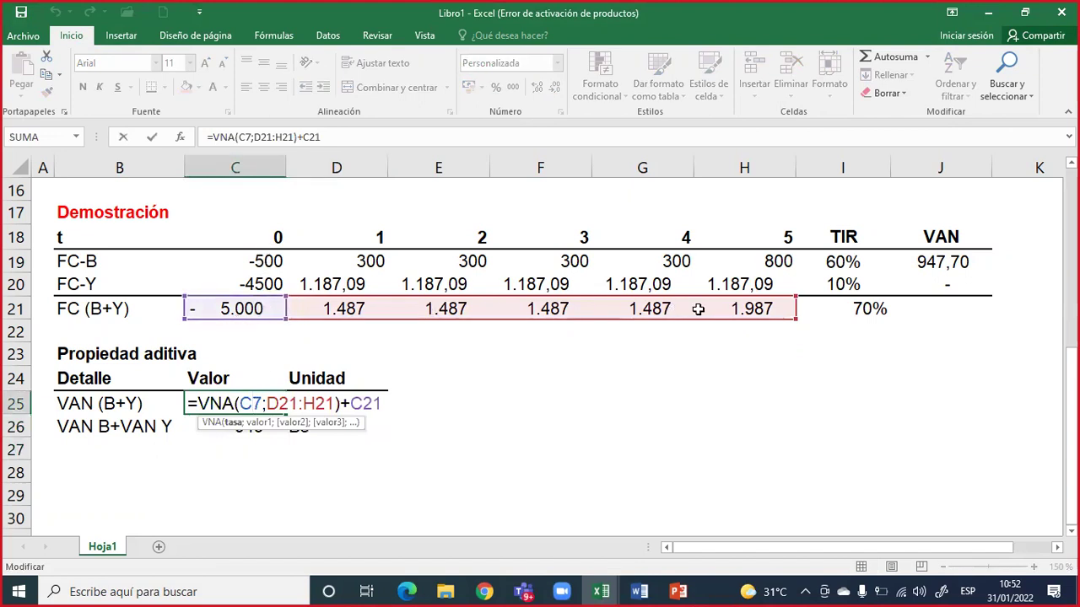
pyautogui.press('Return')
pyautogui.doubleClick(126, 432)
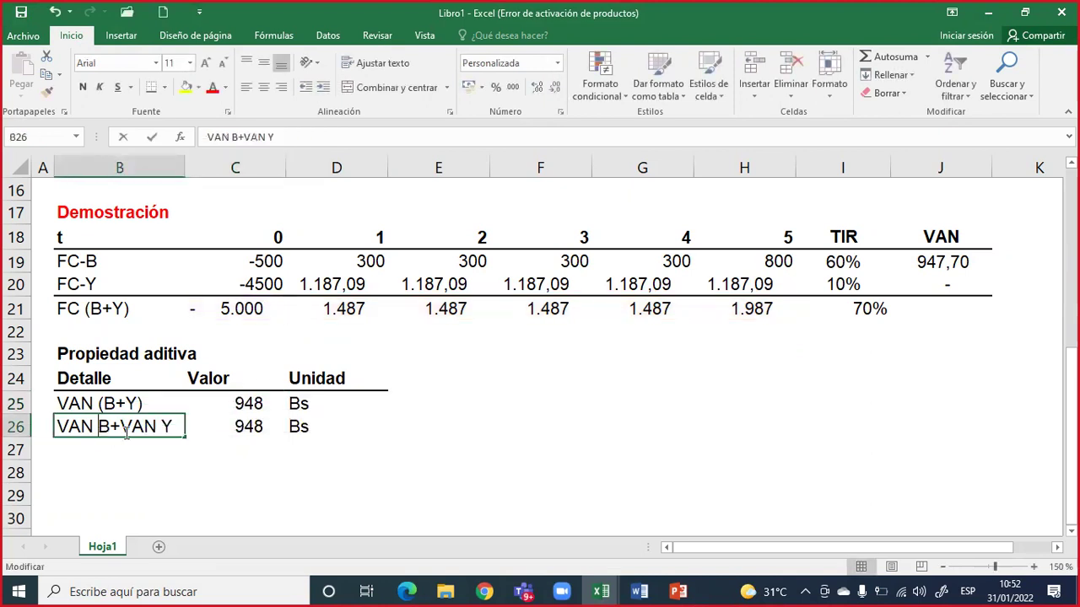
pyautogui.doubleClick(244, 430)
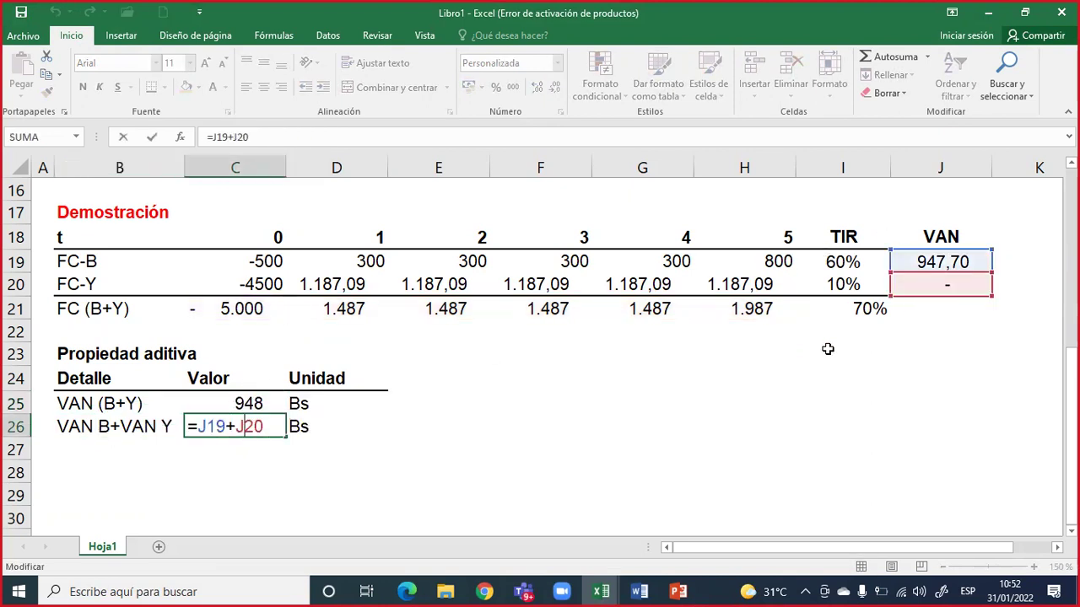
pyautogui.hotkey('ctrl', 'Return')
pyautogui.moveTo(254, 401); pyautogui.dragTo(253, 420)
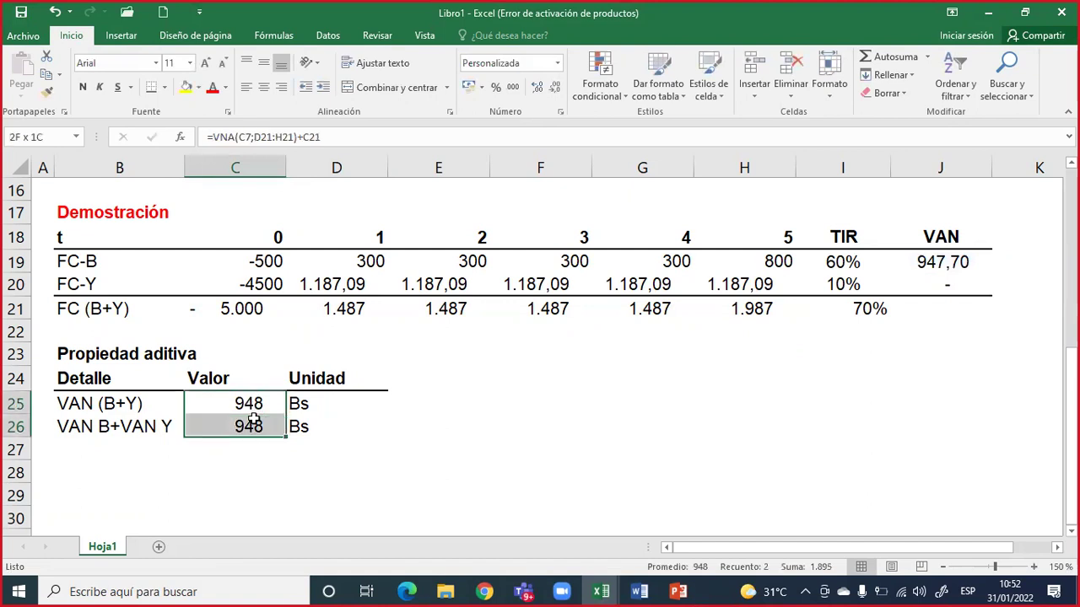
# Step: Label B27 TIR(B+Y) and calculate its value in C27 with =TIR(C21:H21)
pyautogui.click(99, 443)
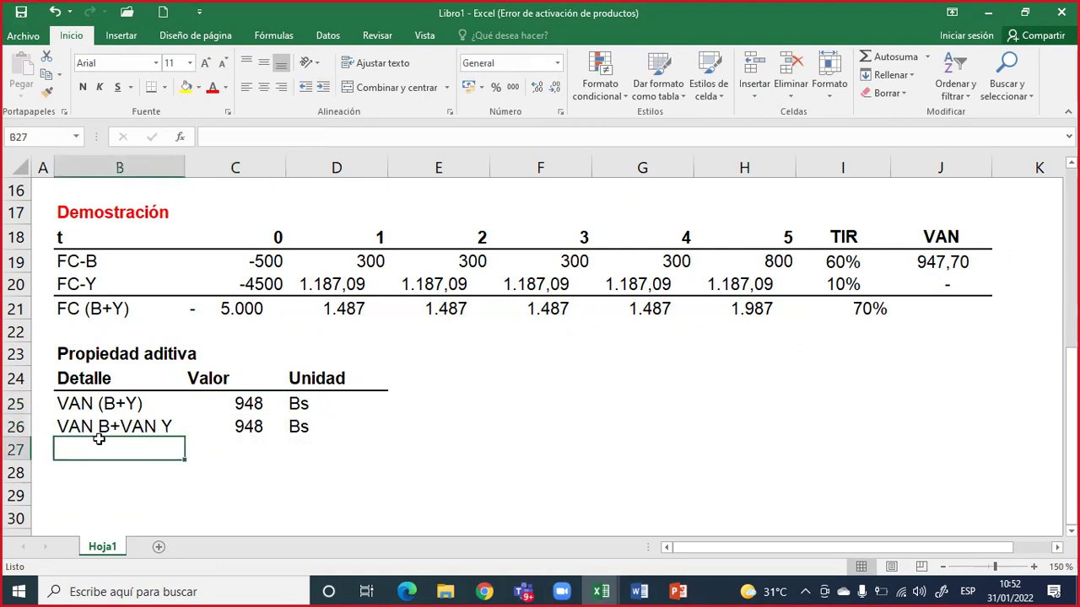
pyautogui.write('TIT')
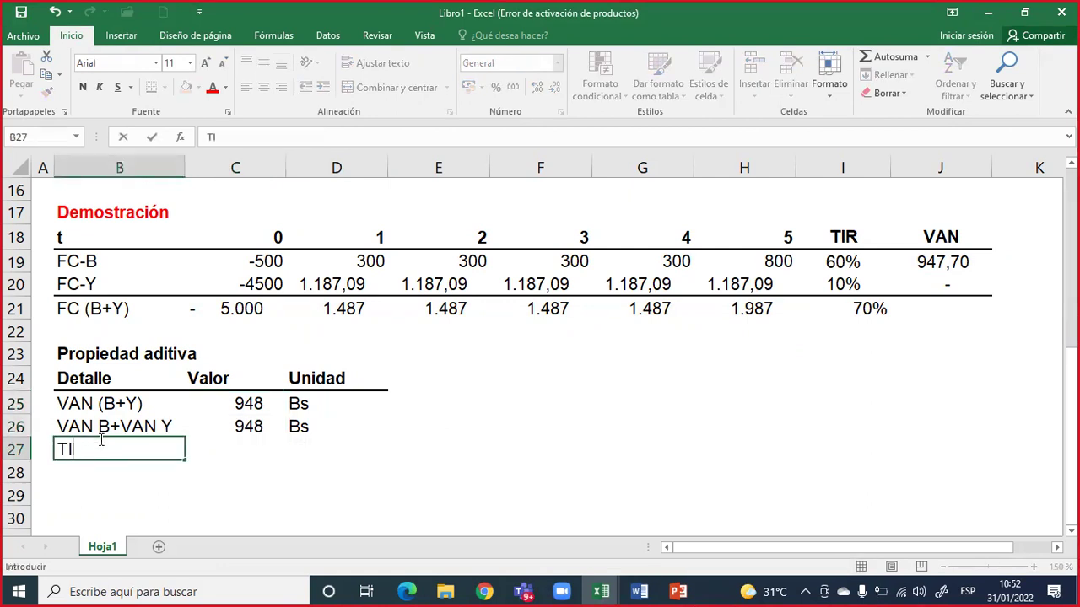
pyautogui.write('R(B+Y)')
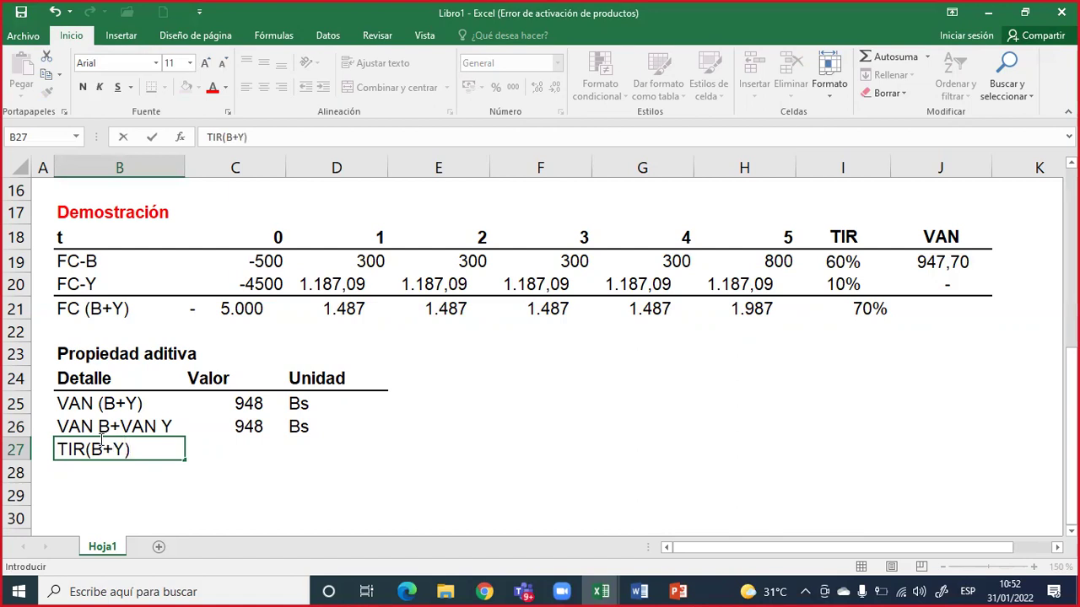
pyautogui.press('Tab')
pyautogui.write('=')
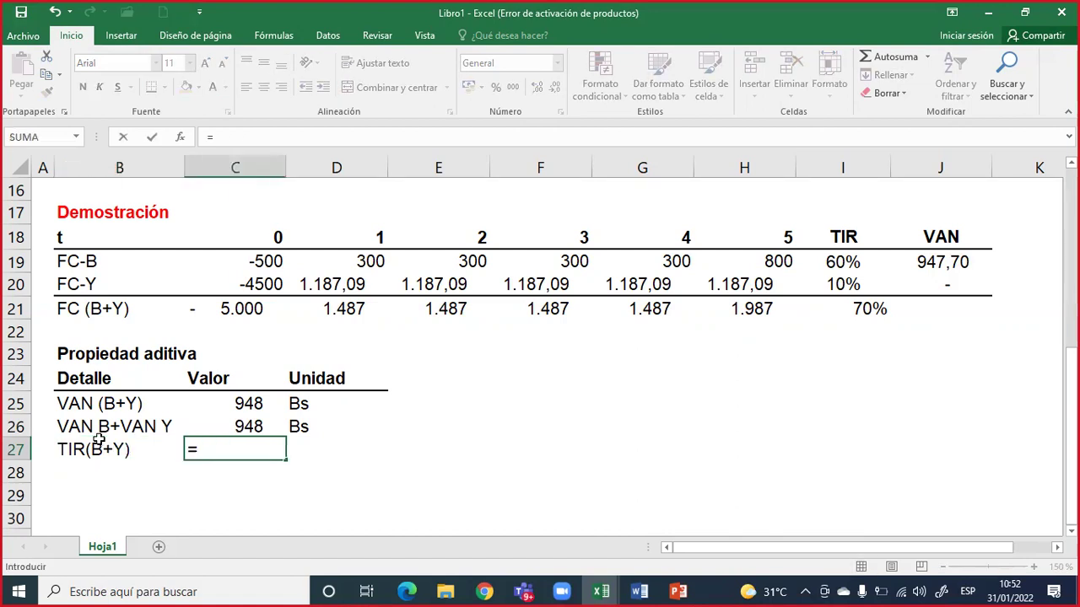
pyautogui.write('tir')
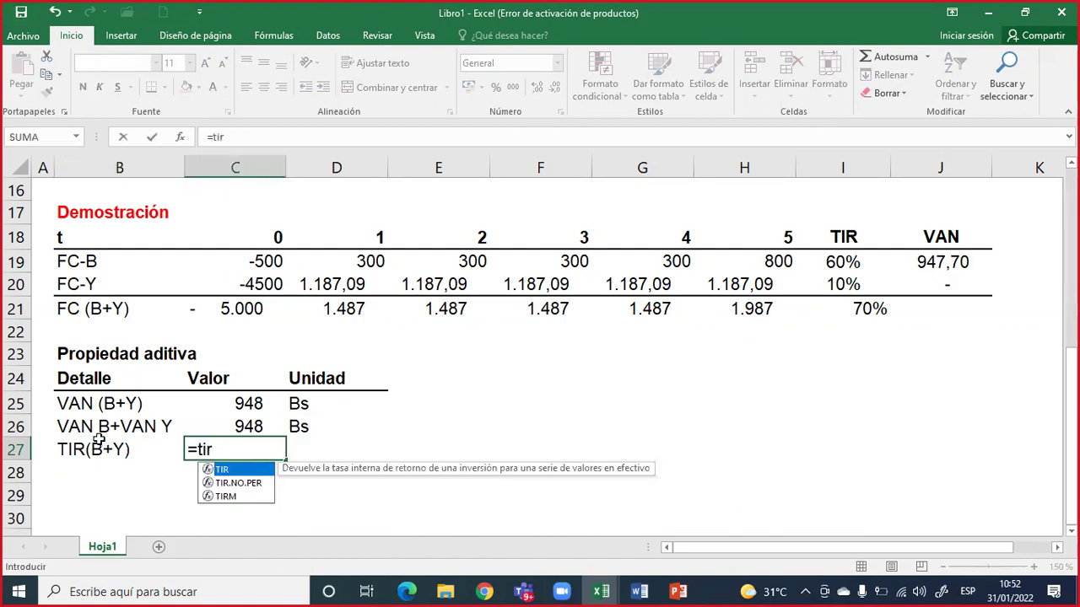
pyautogui.doubleClick(217, 469)
pyautogui.moveTo(243, 310); pyautogui.dragTo(714, 311)
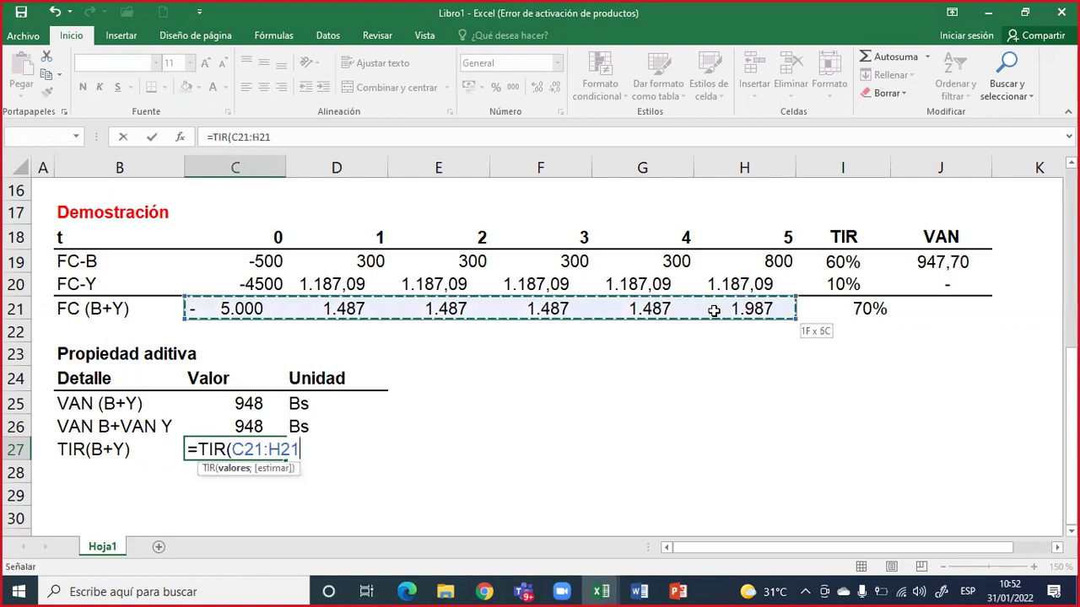
pyautogui.write(')')
pyautogui.press('Return')
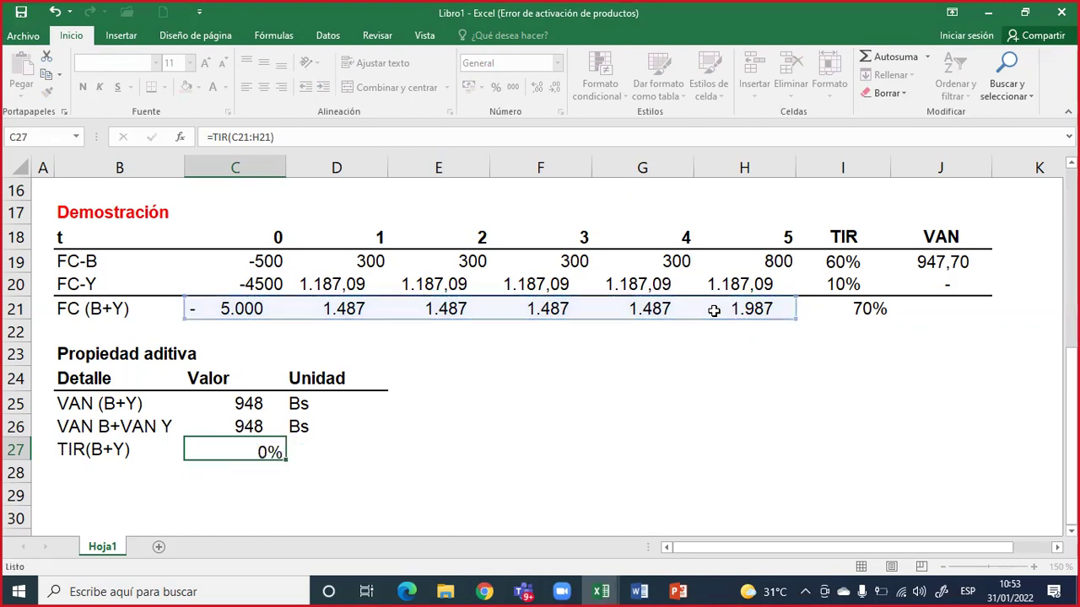
# Step: Enter %Anual as the unit of TIR(B+Y) in D27
pyautogui.press('Up')
pyautogui.press('Right')
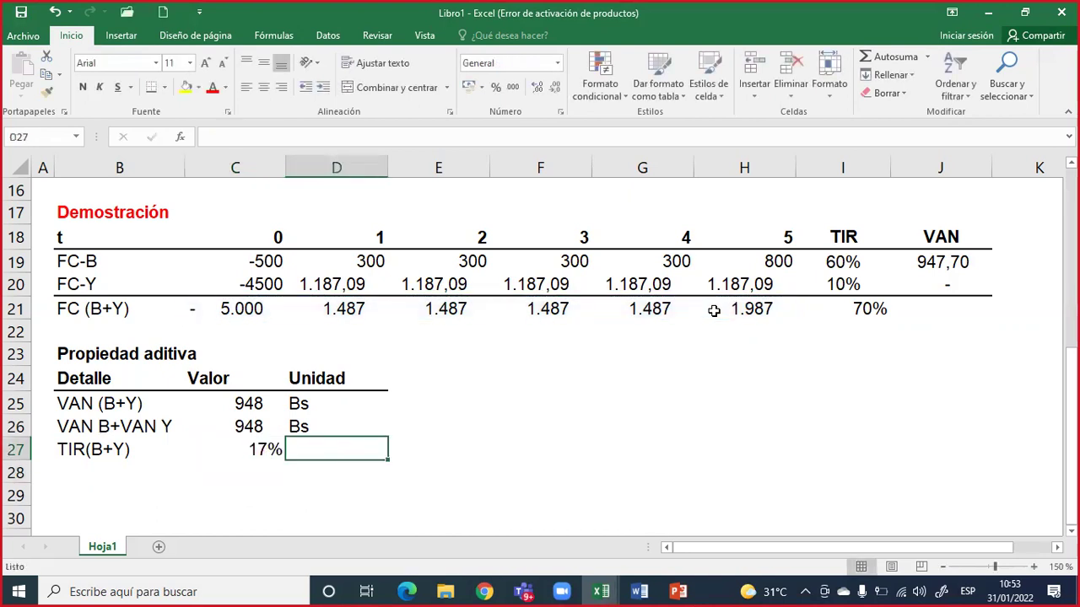
pyautogui.write('%Anual')
pyautogui.press('Return')
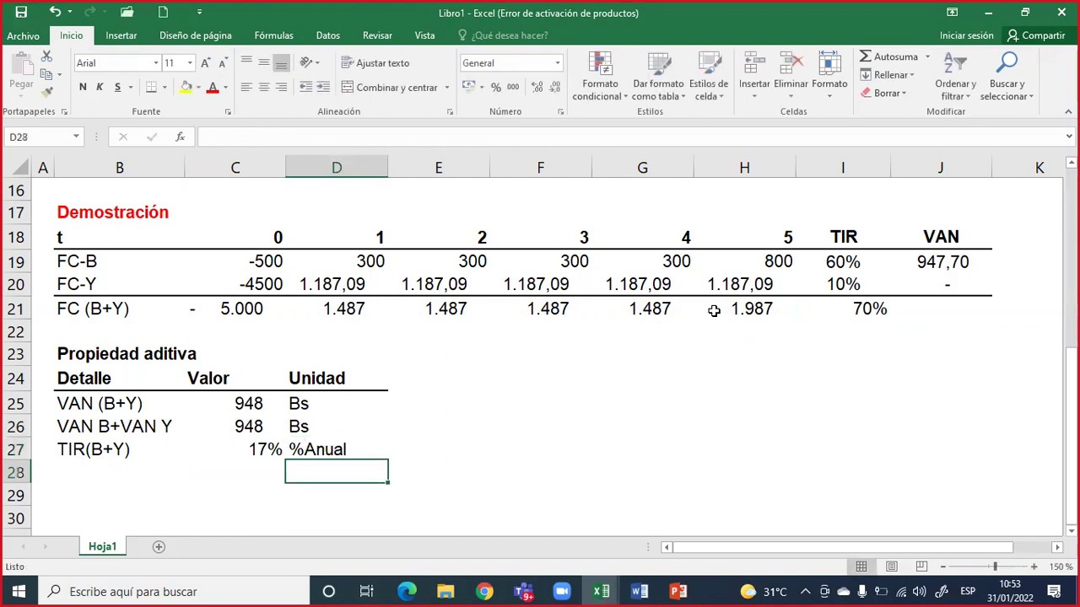
# Step: Compare the TIR(B+Y) formula in C27 with the formula summing the individual TIRs in I21
pyautogui.doubleClick(253, 452)
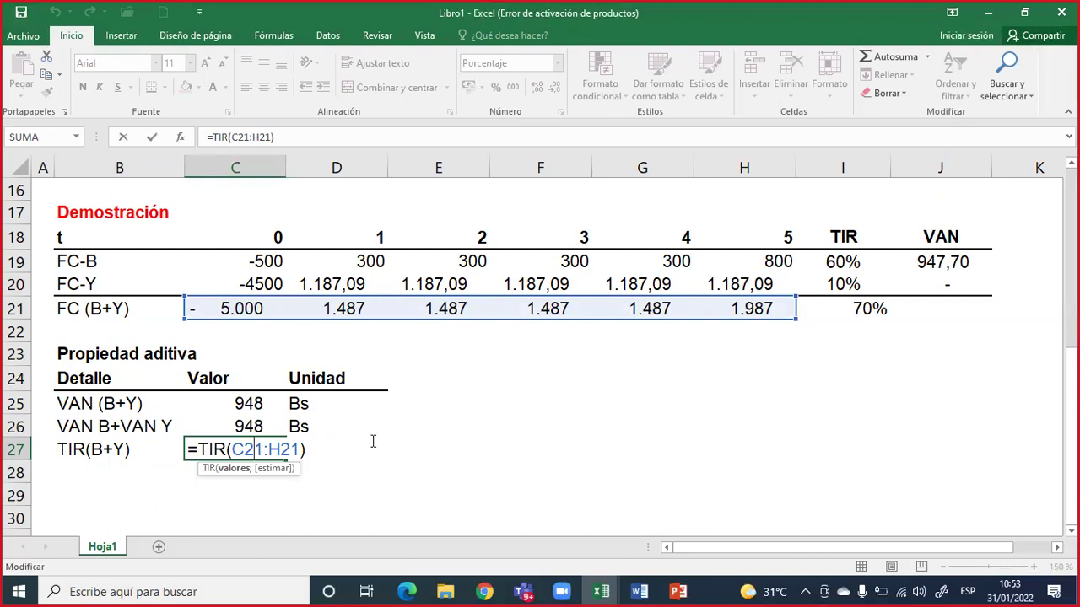
pyautogui.hotkey('ctrl', 'Return')
pyautogui.doubleClick(854, 307)
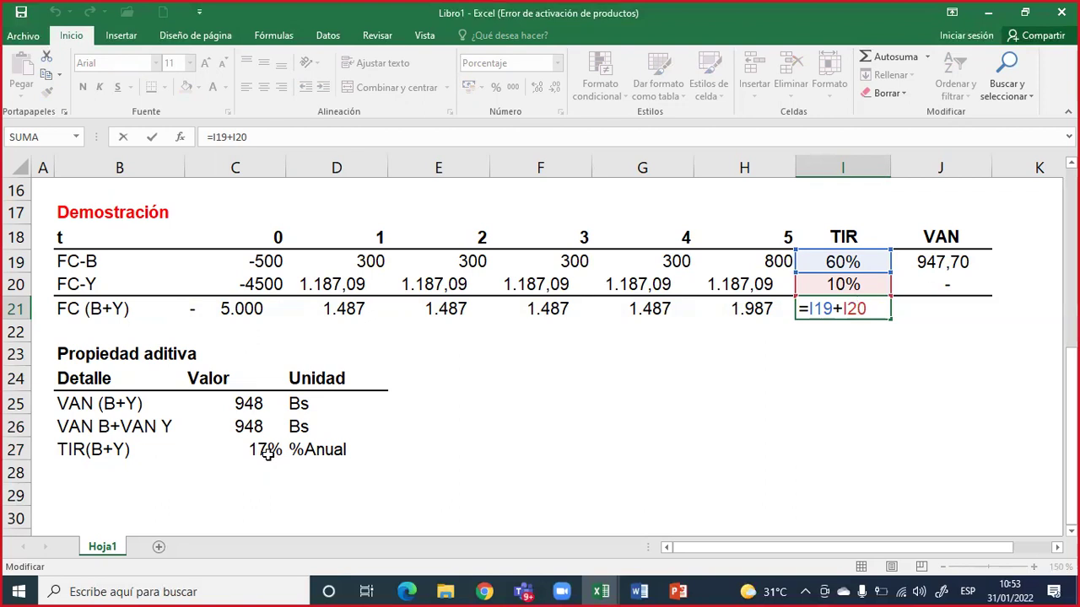
# Step: Mark up the sheet with a double-headed green arrow between C27 and I21, ellipses around both values, and a cross over the TIR column
pyautogui.press('Return')
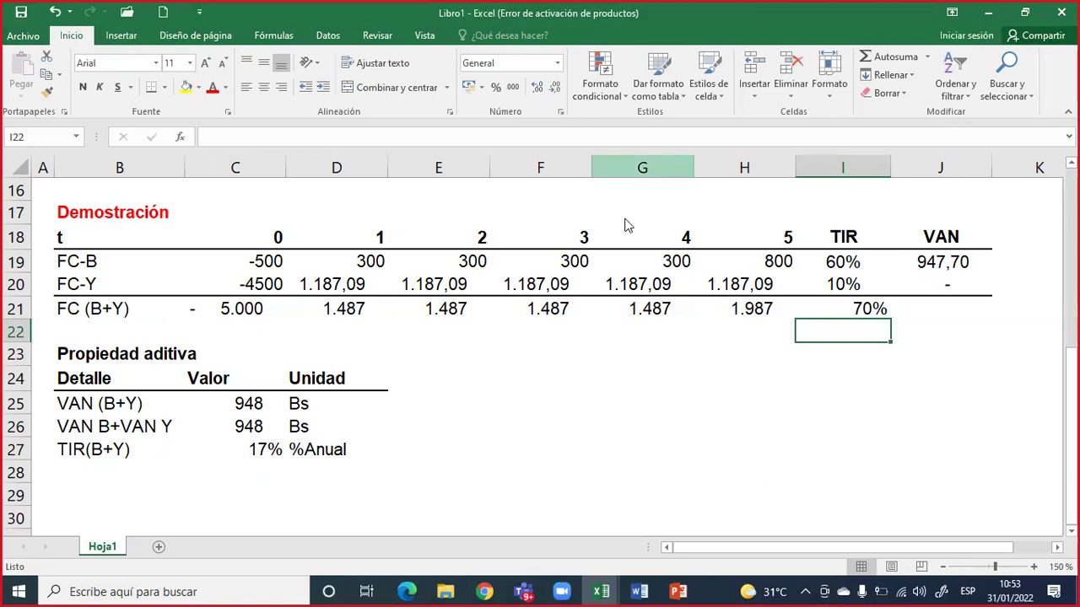
pyautogui.moveTo(291, 449); pyautogui.dragTo(846, 310)
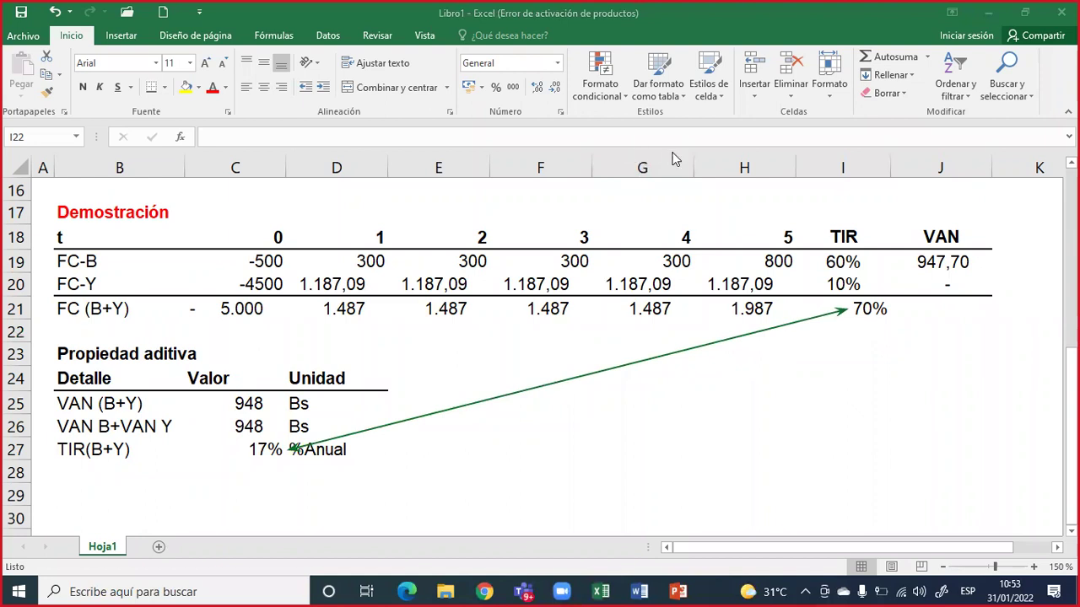
pyautogui.moveTo(249, 439)
pyautogui.mouseDown()
pyautogui.moveTo(226, 451)
pyautogui.moveTo(305, 464)
pyautogui.moveTo(287, 440)
pyautogui.mouseUp()
pyautogui.moveTo(844, 286)
pyautogui.mouseDown()
pyautogui.moveTo(903, 337)
pyautogui.moveTo(844, 314)
pyautogui.mouseUp()
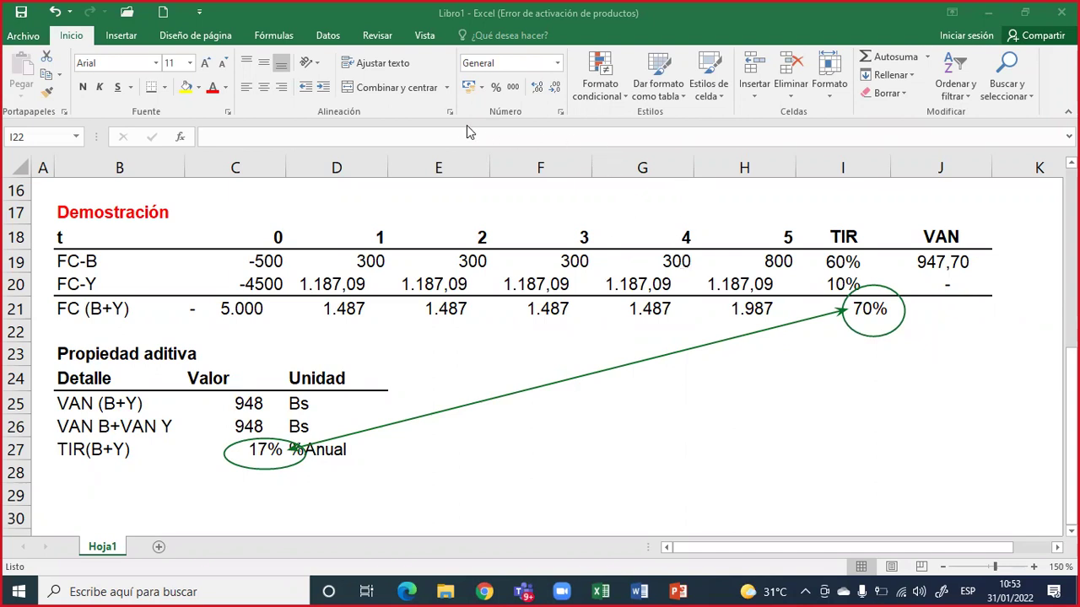
pyautogui.moveTo(896, 216); pyautogui.dragTo(844, 319)
pyautogui.moveTo(835, 236); pyautogui.dragTo(901, 332)
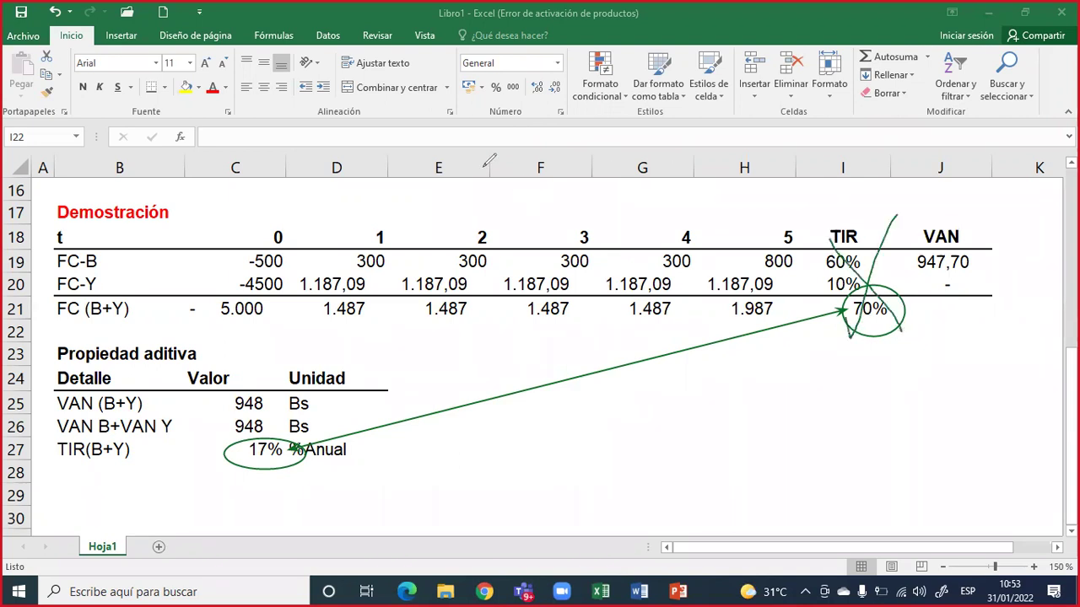
# Step: Compare the formula adding the individual TIRs in I21 with the formula adding the individual VANs in C26
pyautogui.doubleClick(827, 309)
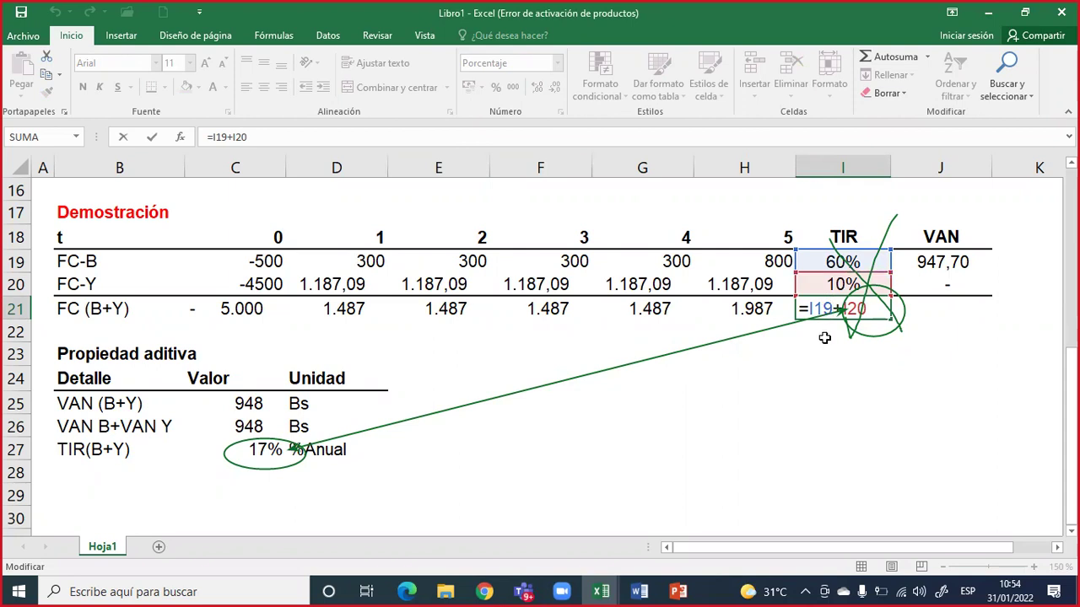
pyautogui.hotkey('ctrl', 'Return')
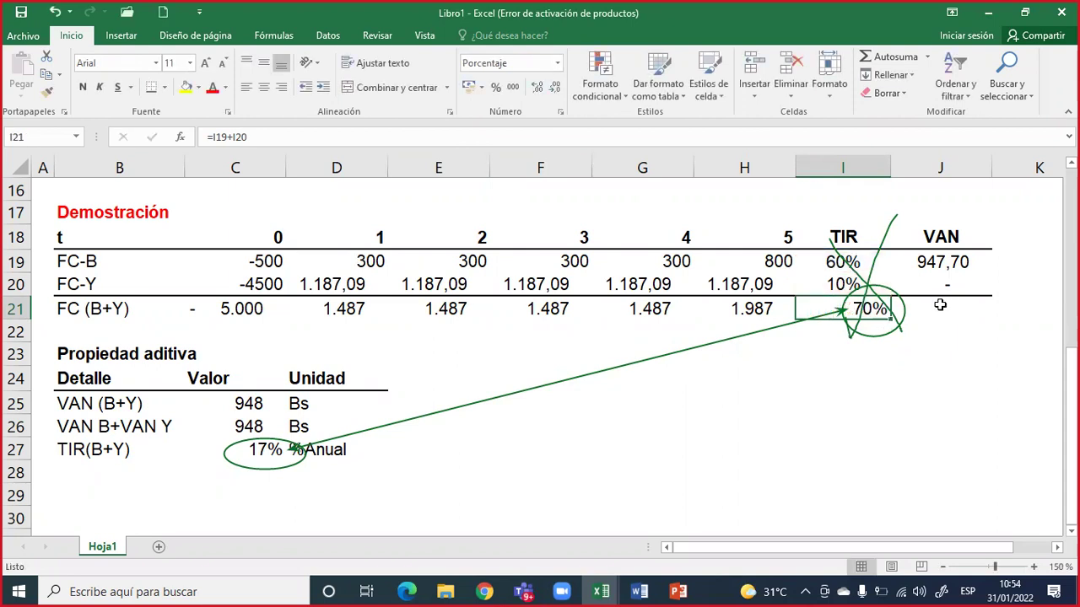
pyautogui.click(276, 425)
pyautogui.press('F2')
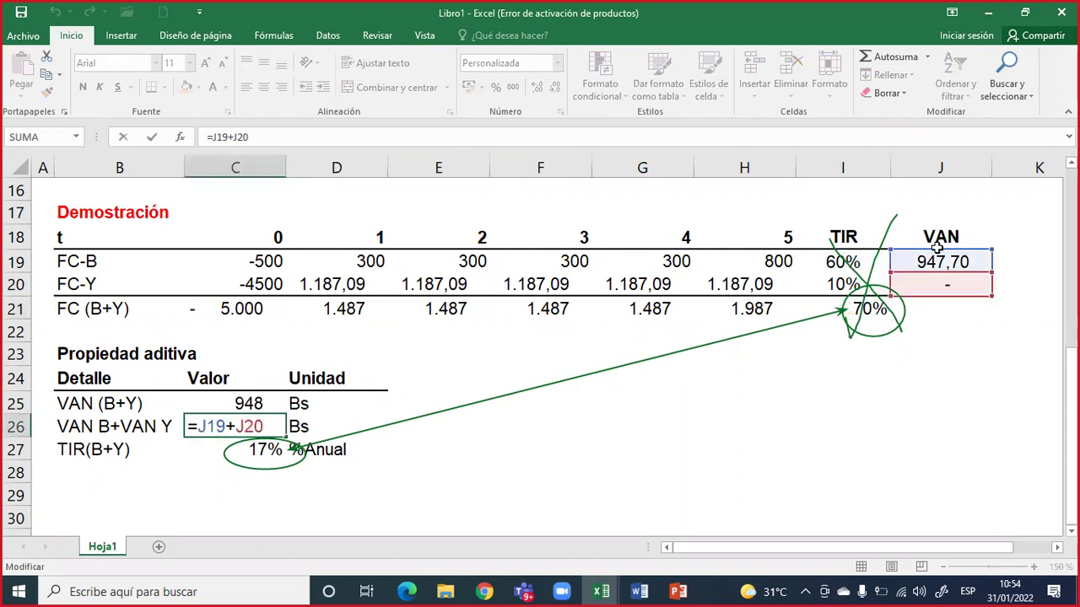
pyautogui.hotkey('ctrl', 'Return')
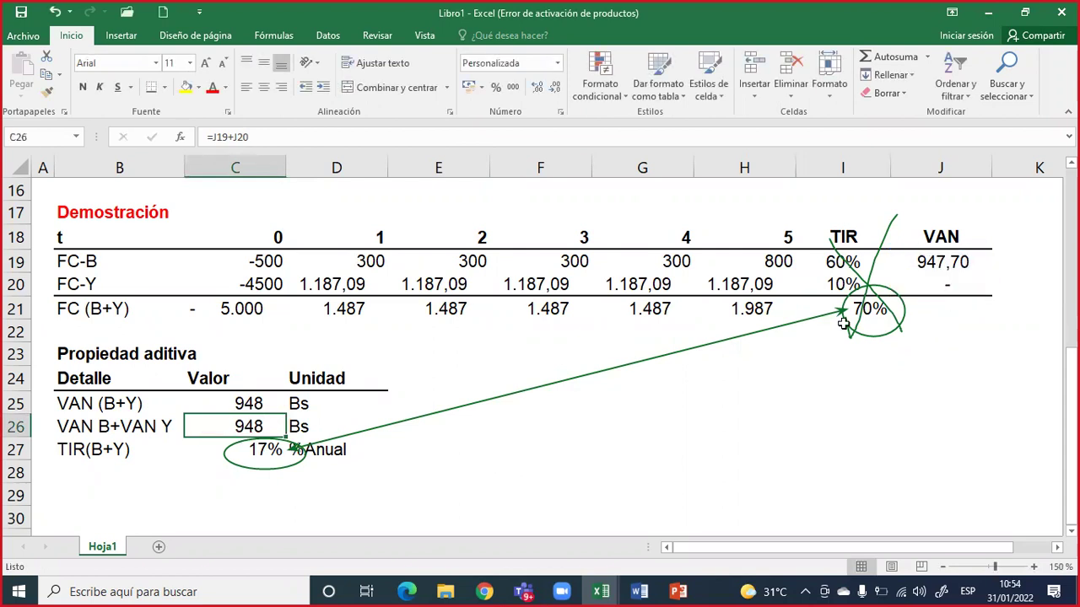
pyautogui.doubleClick(256, 425)
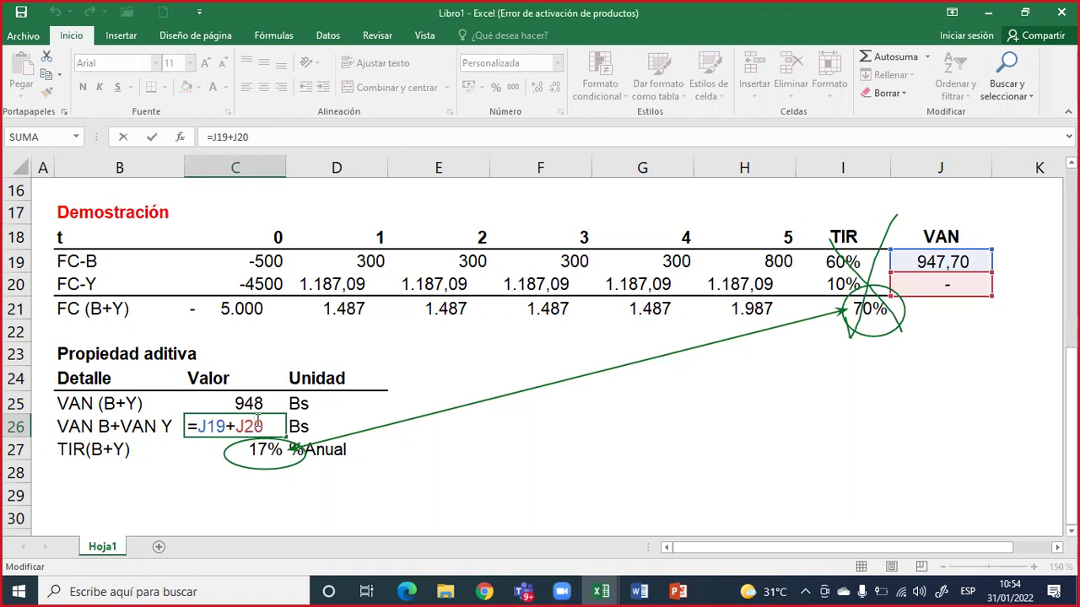
pyautogui.hotkey('ctrl', 'Return')
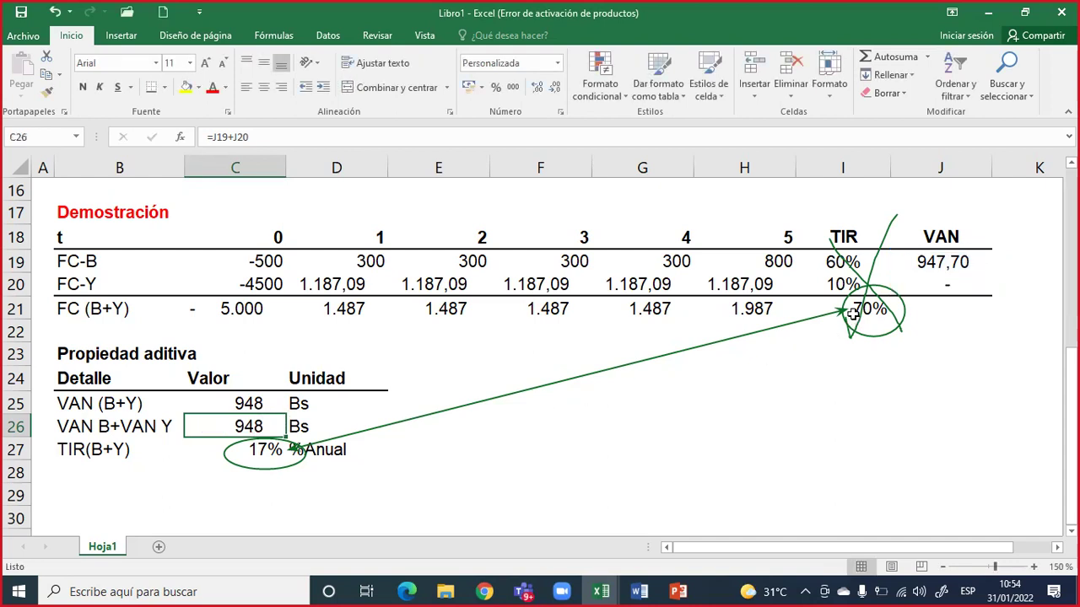
pyautogui.click(853, 314)
pyautogui.doubleClick(854, 313)
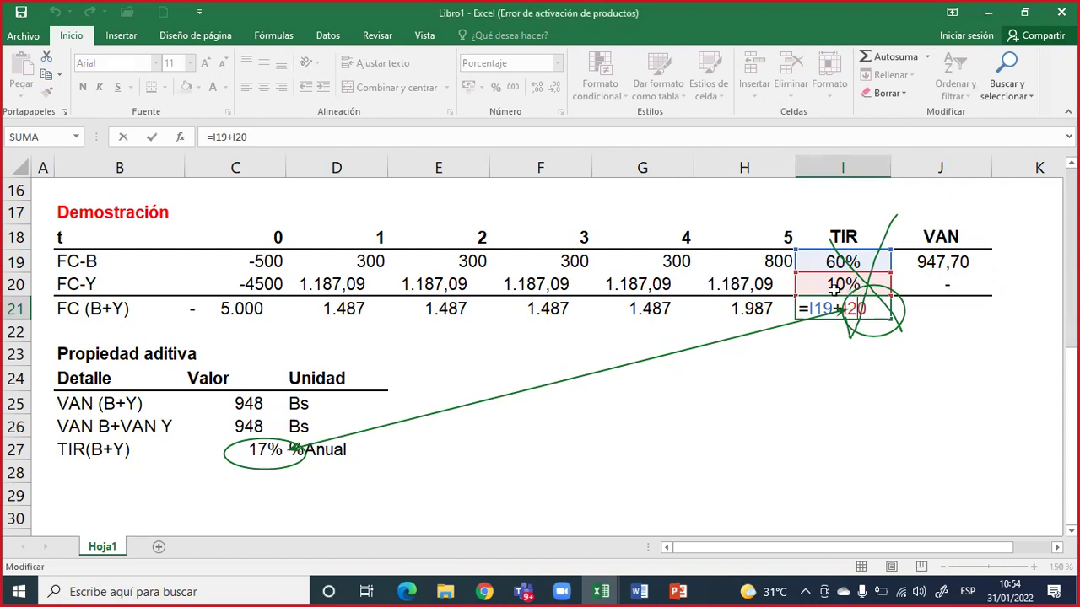
pyautogui.hotkey('ctrl', 'Return')
# Step: Review the individual VANs in J19:J20 together with their projects FC-B and FC-Y in B19:B20
pyautogui.moveTo(941, 240); pyautogui.dragTo(942, 288)
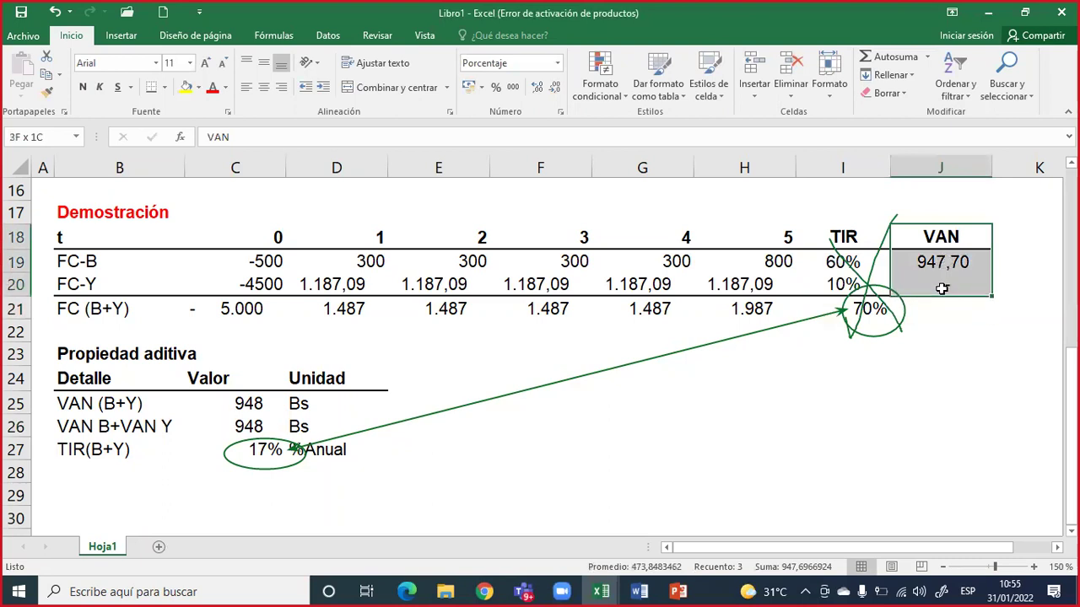
pyautogui.moveTo(942, 289); pyautogui.dragTo(942, 289)
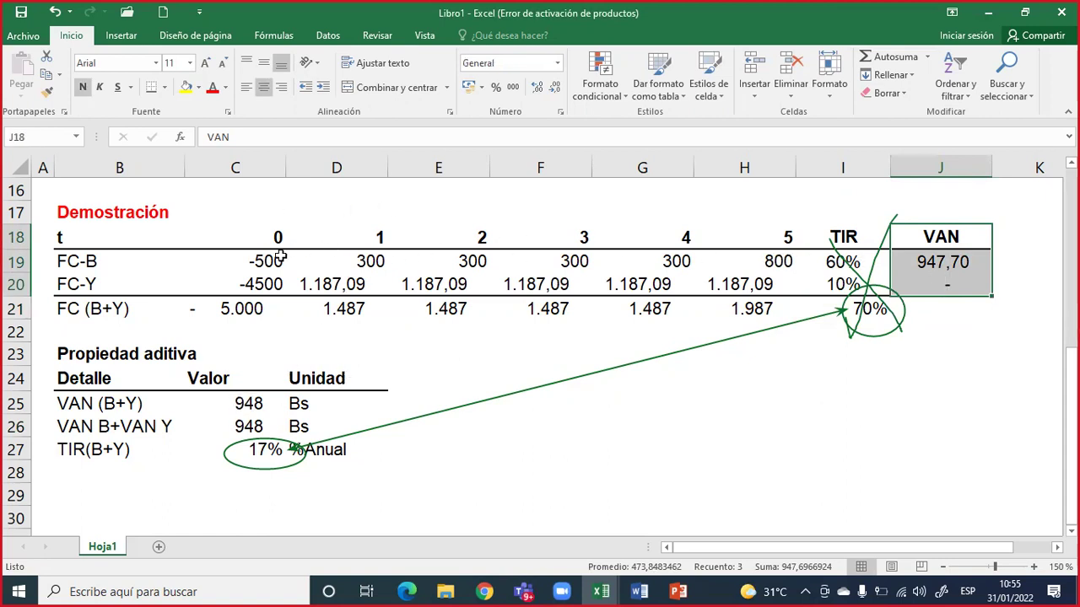
pyautogui.click(87, 261)
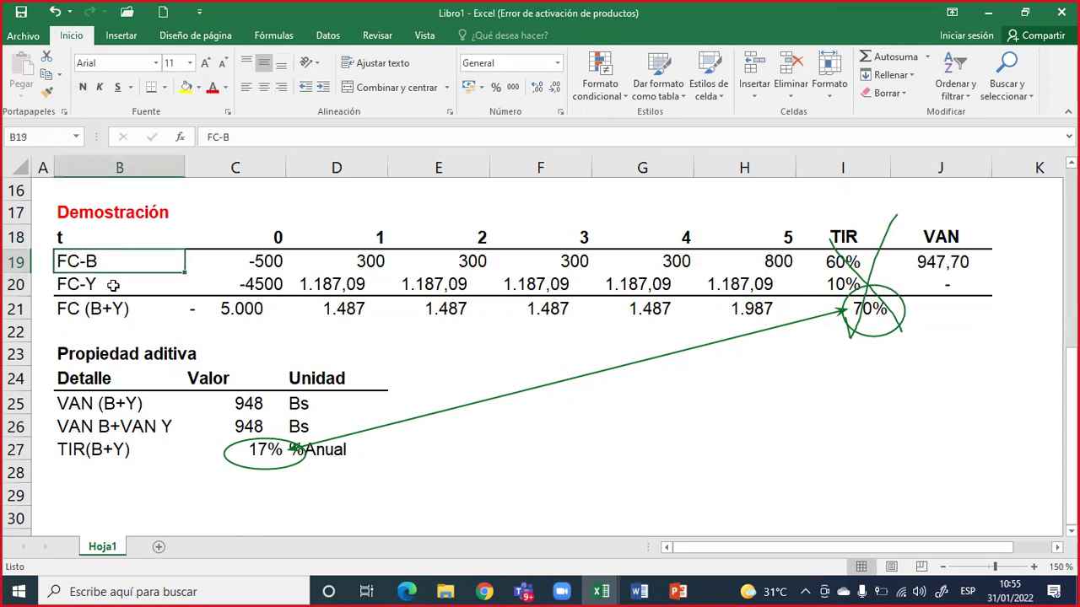
pyautogui.click(106, 285)
pyautogui.moveTo(101, 259); pyautogui.dragTo(105, 279)
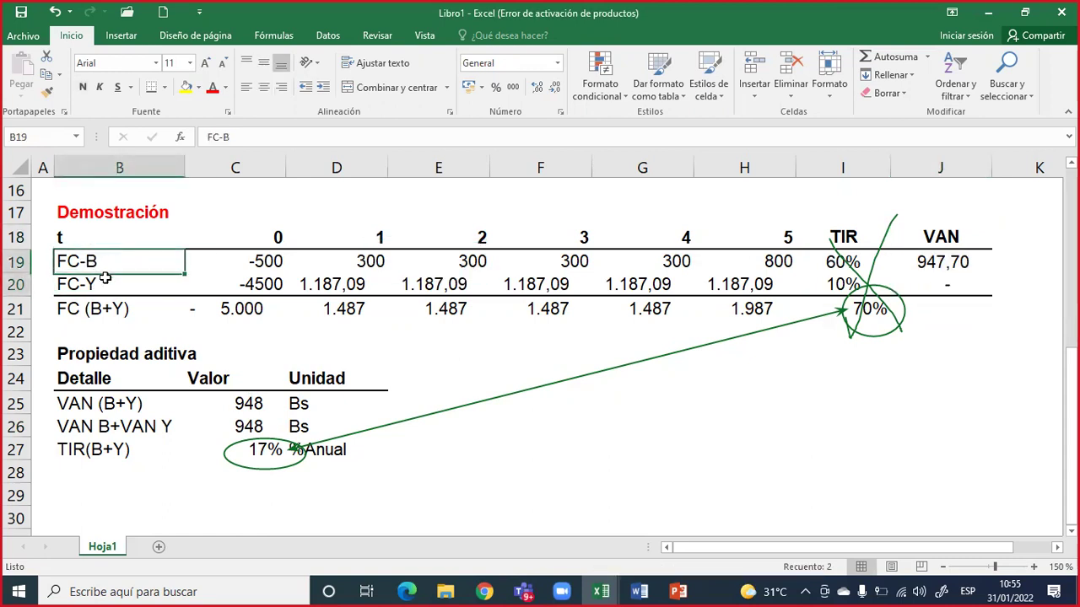
pyautogui.moveTo(948, 260); pyautogui.dragTo(952, 284)
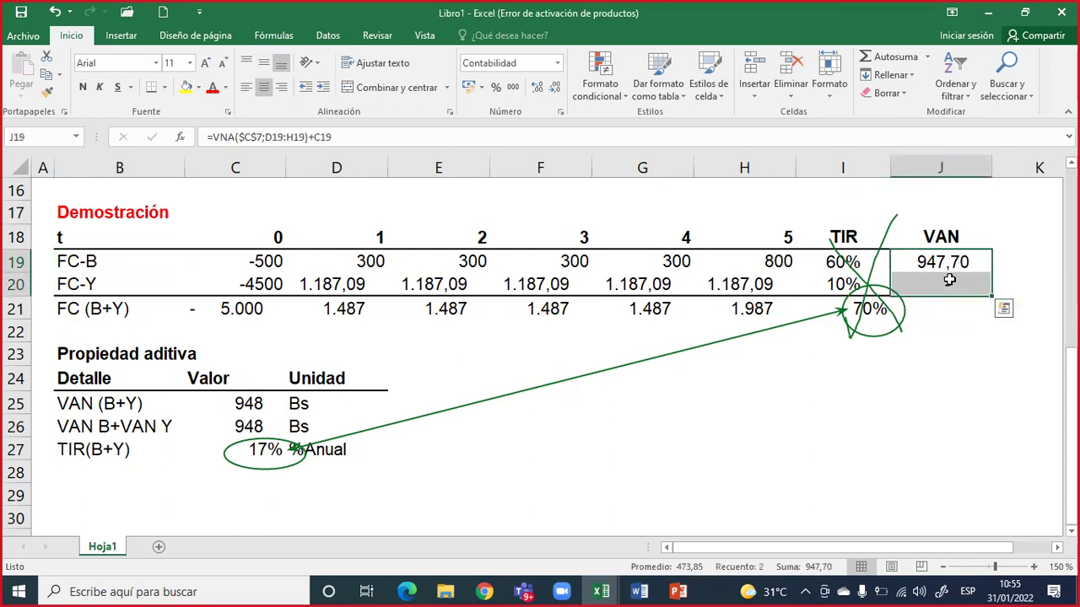
# Step: Examine the individual TIRs in I19:I20 and the formula in I21 that sums them
pyautogui.click(841, 263)
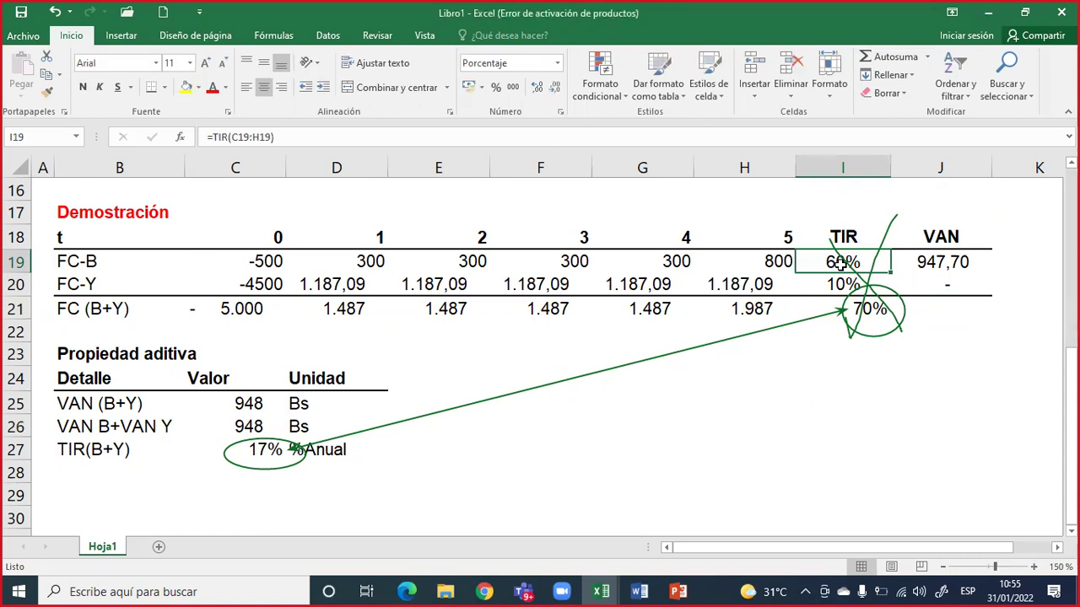
pyautogui.moveTo(842, 263); pyautogui.dragTo(845, 290)
pyautogui.doubleClick(858, 308)
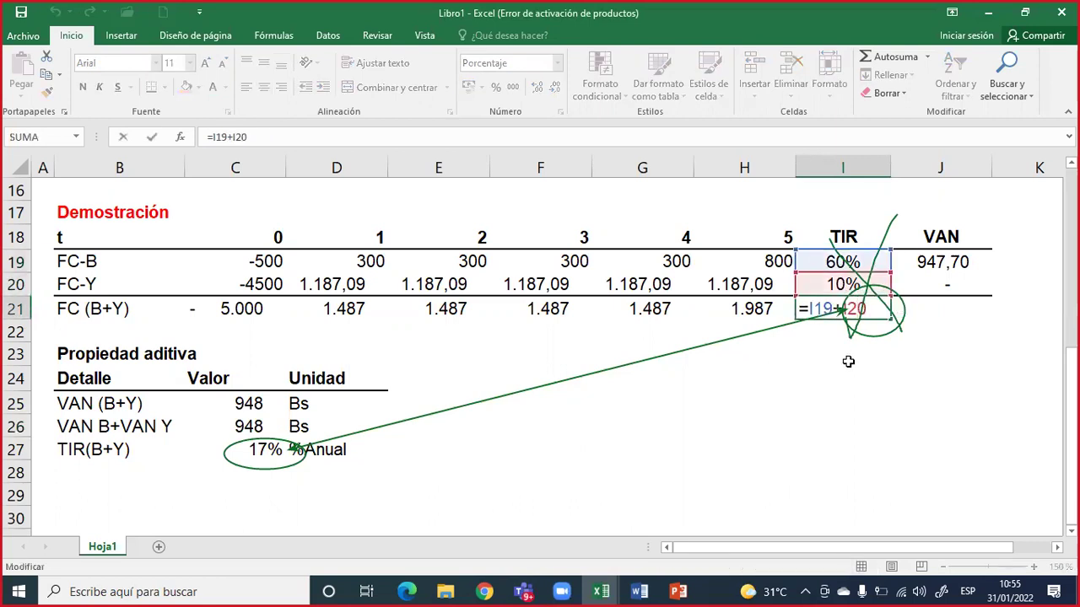
pyautogui.press('Escape')
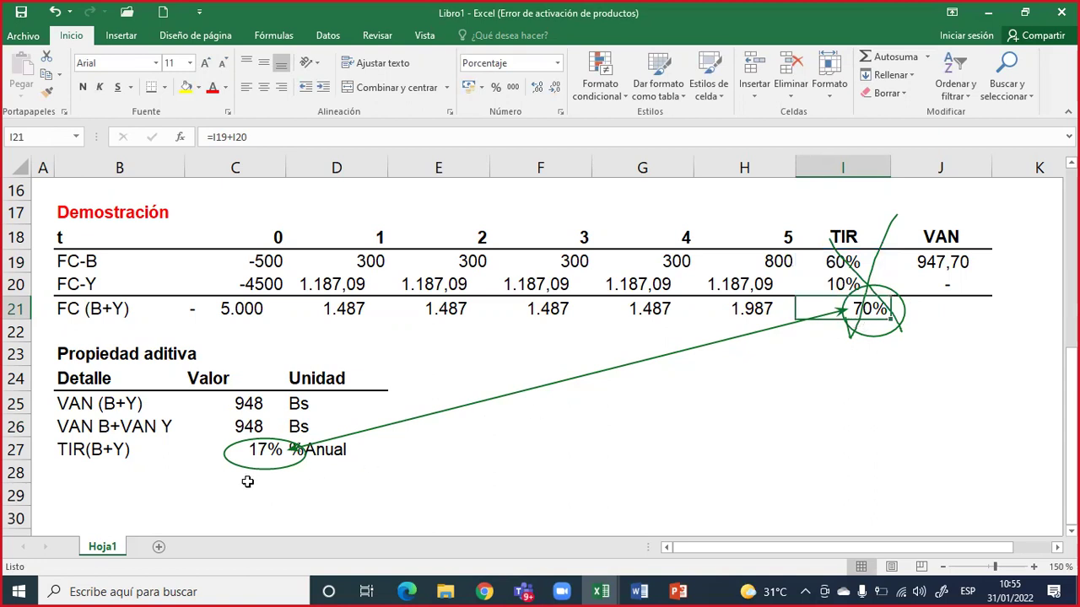
# Step: Inspect the TIR(B+Y) formula in C27 and highlight the combined cash flow C21:H21 that it uses
pyautogui.doubleClick(246, 451)
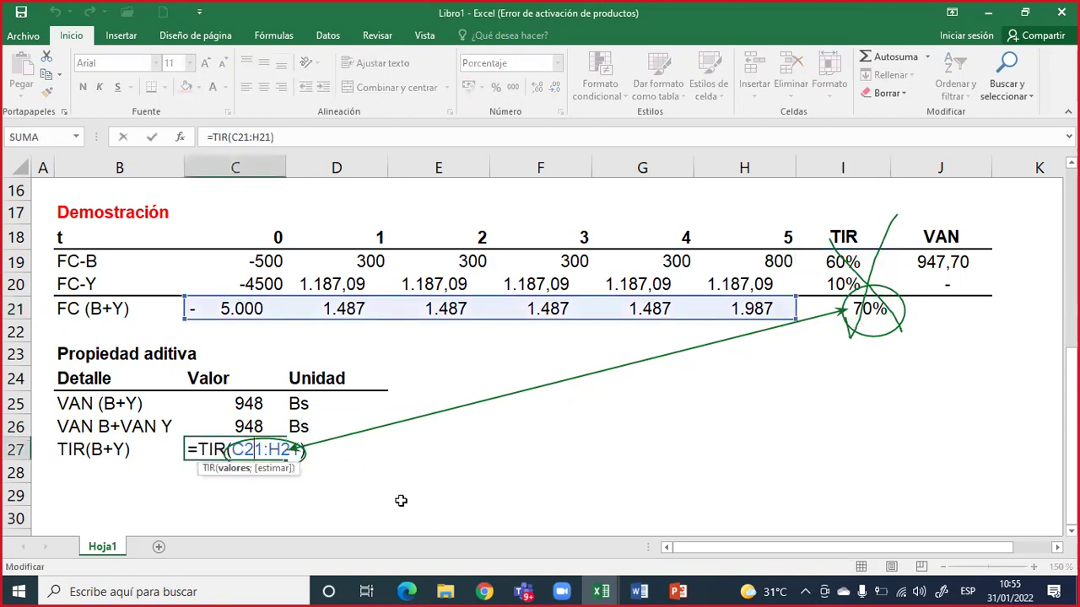
pyautogui.press('Escape')
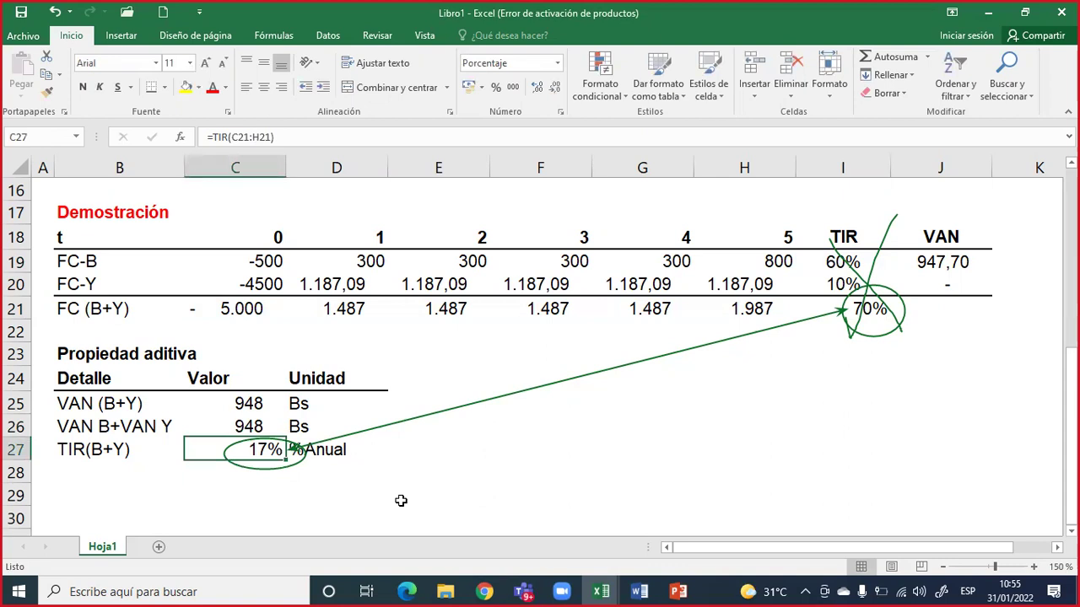
pyautogui.doubleClick(258, 450)
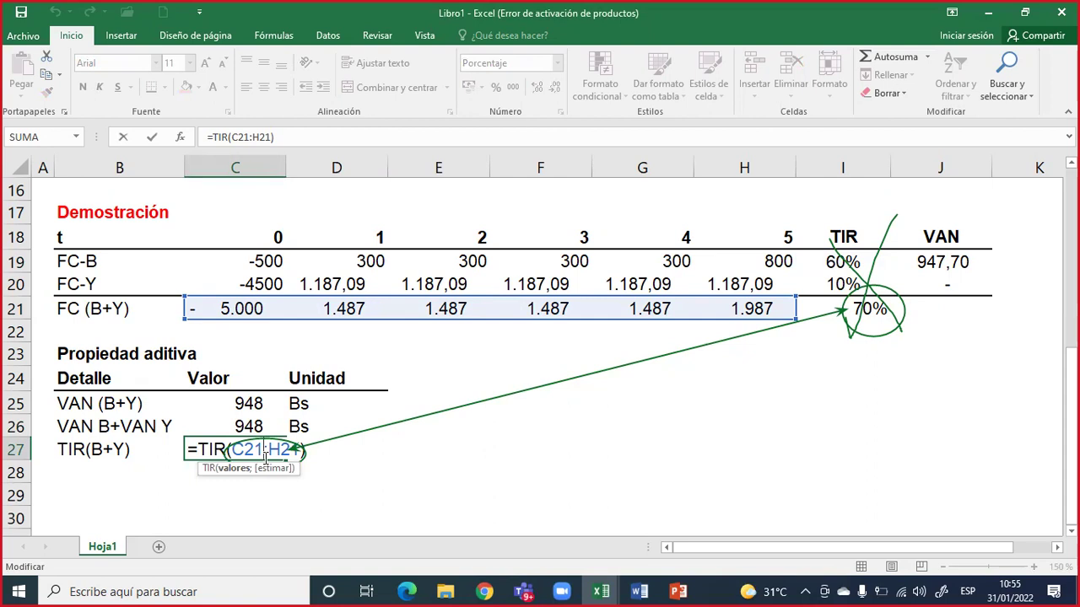
pyautogui.press('Escape')
pyautogui.moveTo(216, 311); pyautogui.dragTo(718, 313)
pyautogui.moveTo(263, 311); pyautogui.dragTo(709, 310)
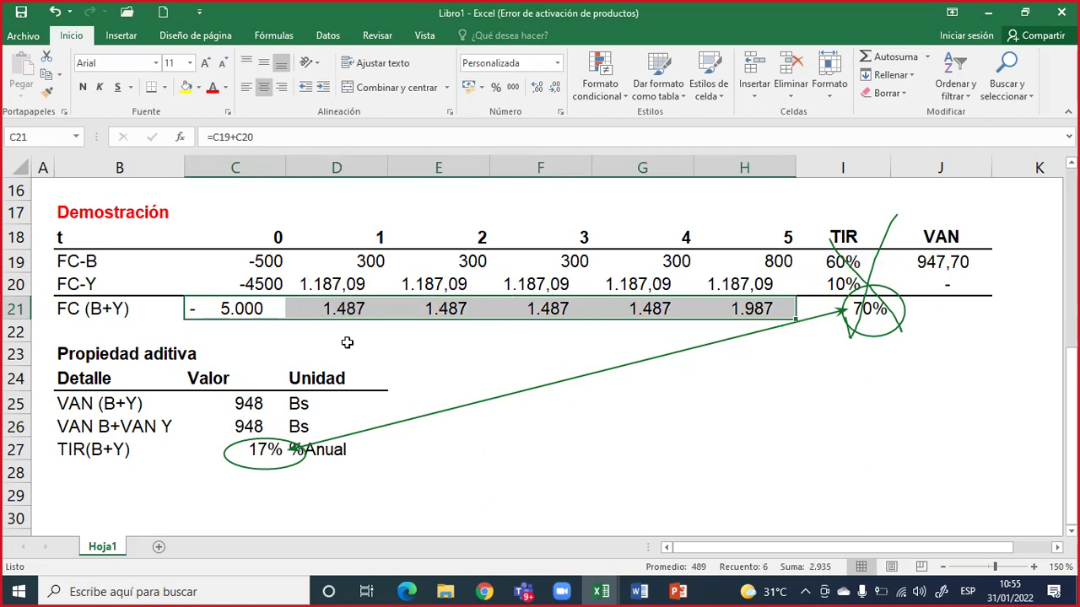
# Step: Examine the FC-B and FC-Y cash flows for each period and the combined FC (B+Y) row in the Demostración table
pyautogui.moveTo(266, 253); pyautogui.dragTo(264, 287)
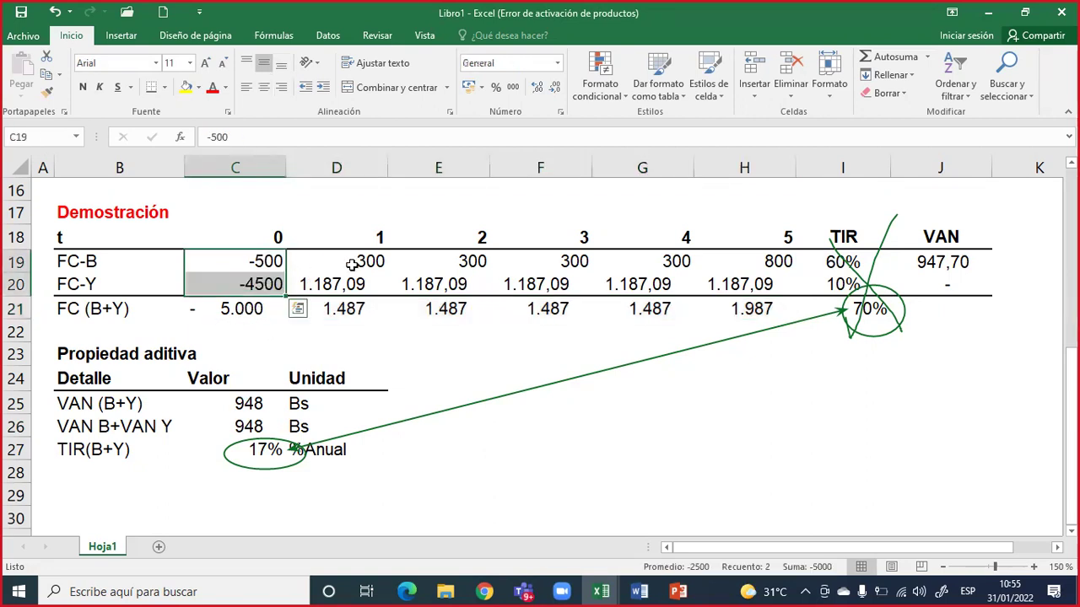
pyautogui.moveTo(363, 257); pyautogui.dragTo(363, 284)
pyautogui.moveTo(461, 254); pyautogui.dragTo(468, 284)
pyautogui.moveTo(553, 261); pyautogui.dragTo(553, 285)
pyautogui.moveTo(662, 260); pyautogui.dragTo(661, 280)
pyautogui.moveTo(778, 269); pyautogui.dragTo(779, 285)
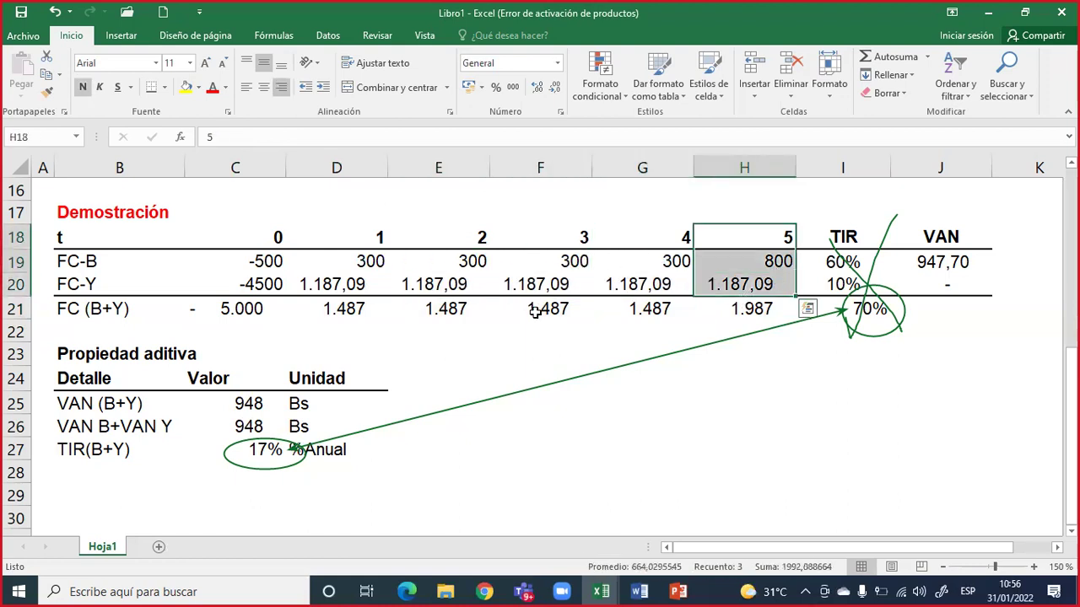
pyautogui.moveTo(241, 311); pyautogui.dragTo(751, 304)
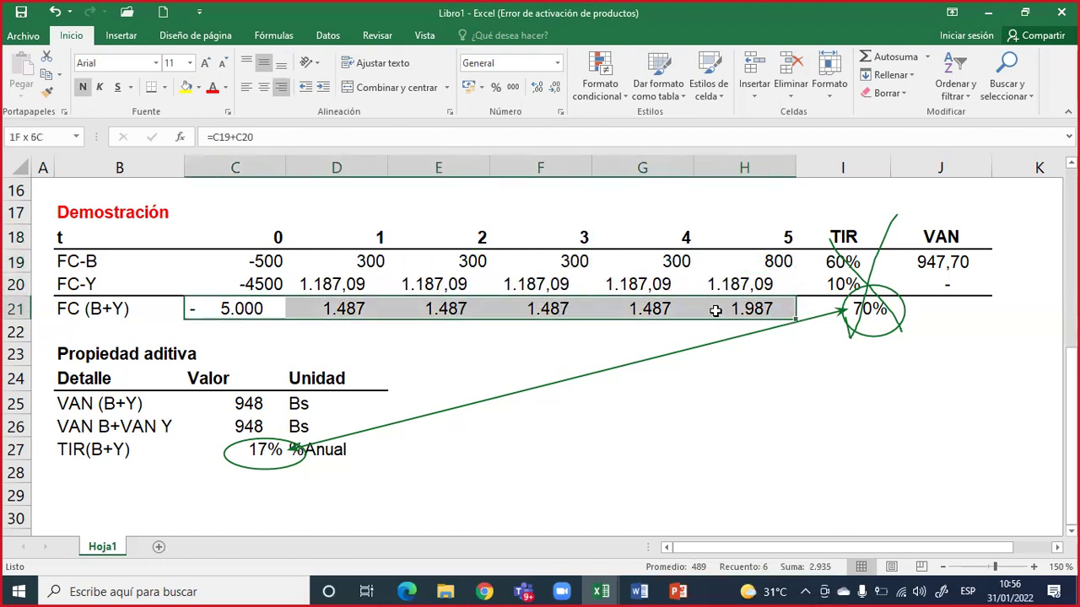
# Step: Inspect the formulas behind the FC (B+Y) TIR in I21 and the TIR(B+Y) value in C27 without changing them
pyautogui.doubleClick(861, 309)
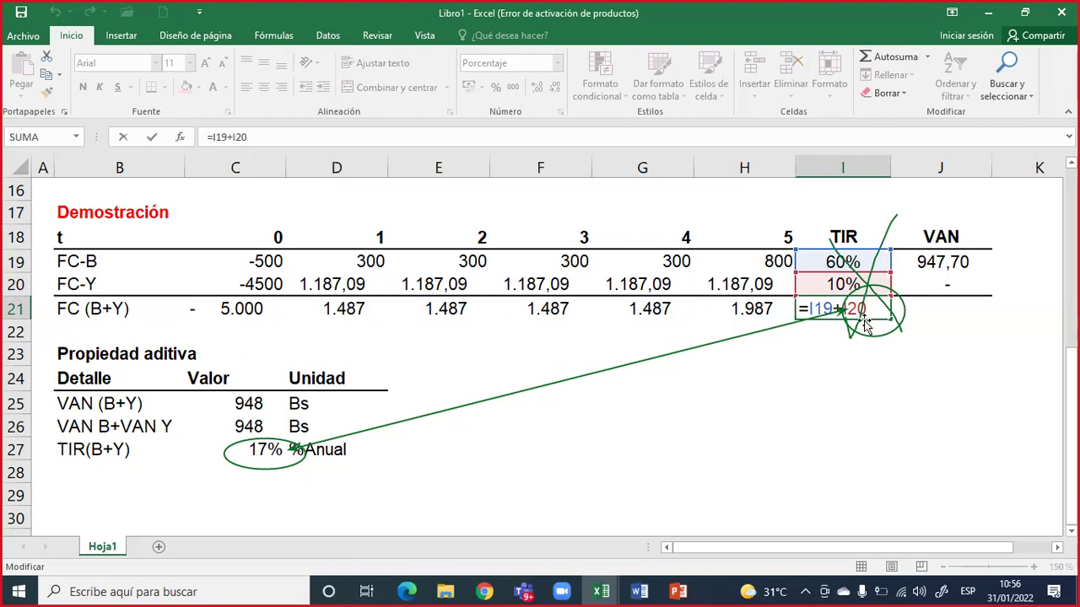
pyautogui.press('Escape')
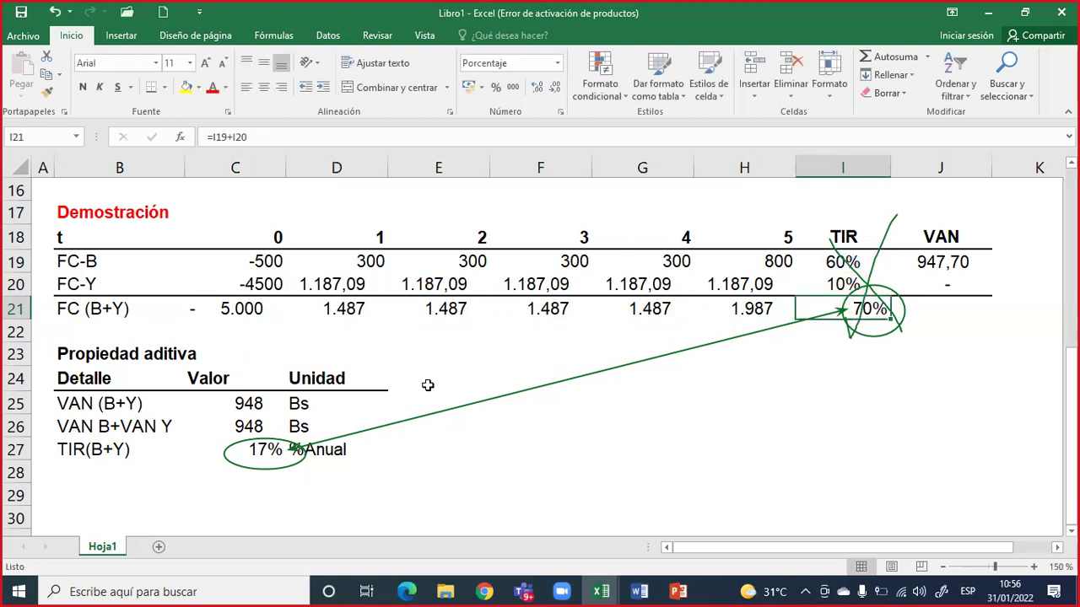
pyautogui.click(256, 450)
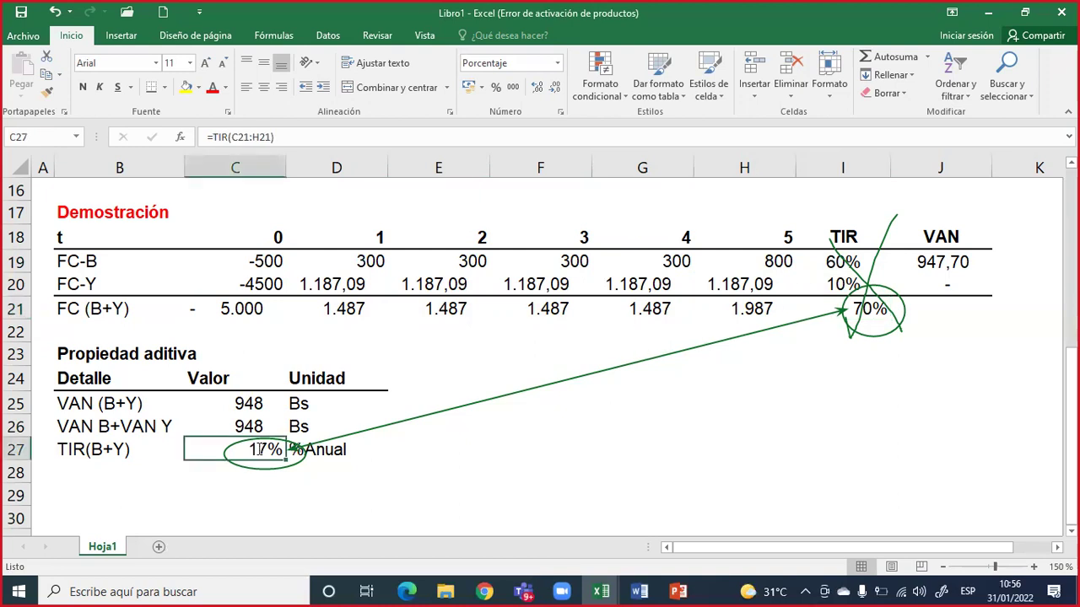
pyautogui.doubleClick(257, 450)
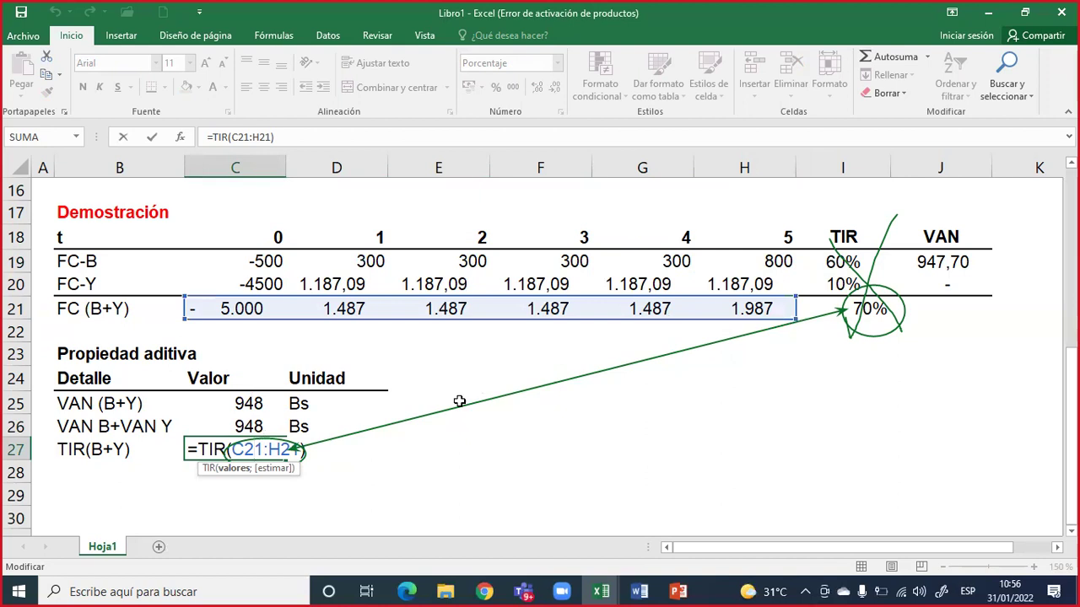
pyautogui.press('Escape')
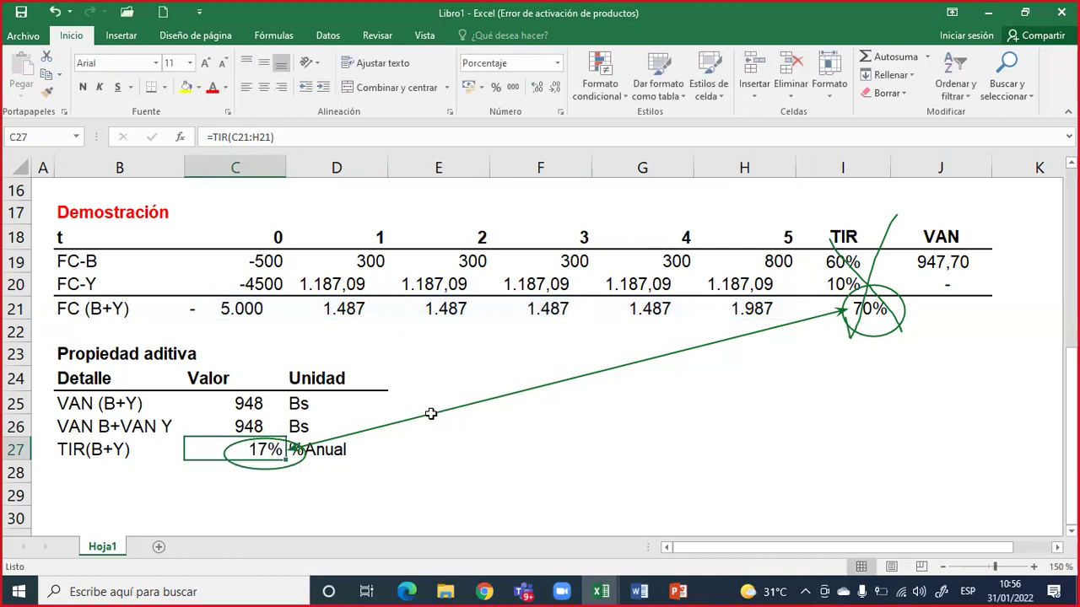
# Step: Clear the green annotations drawn over the Demostración and Propiedad aditiva tables
pyautogui.click(959, 168)
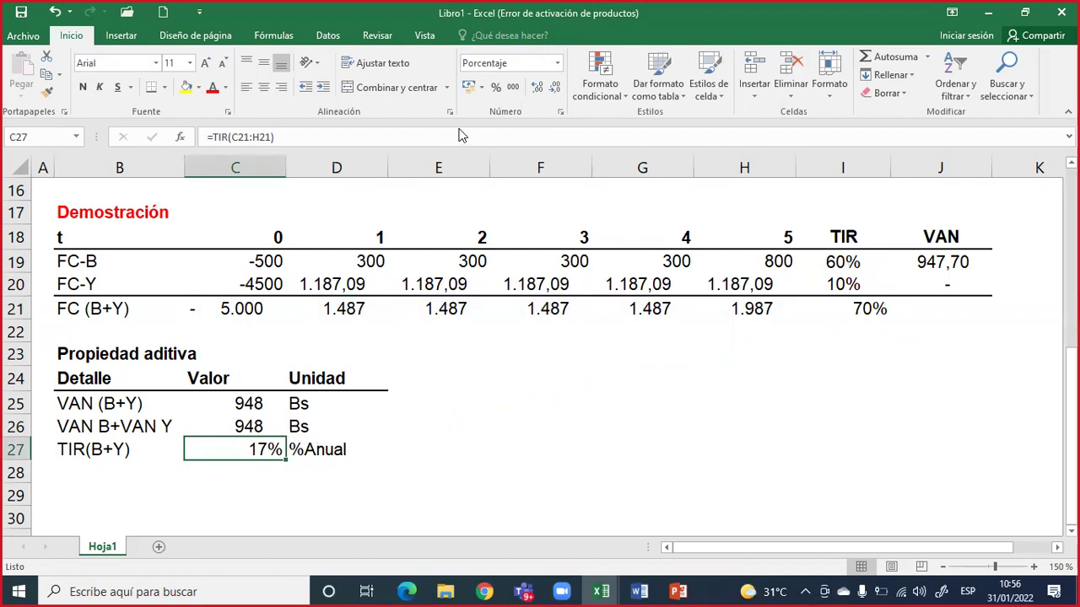
pyautogui.click(465, 286)
pyautogui.click(72, 268)
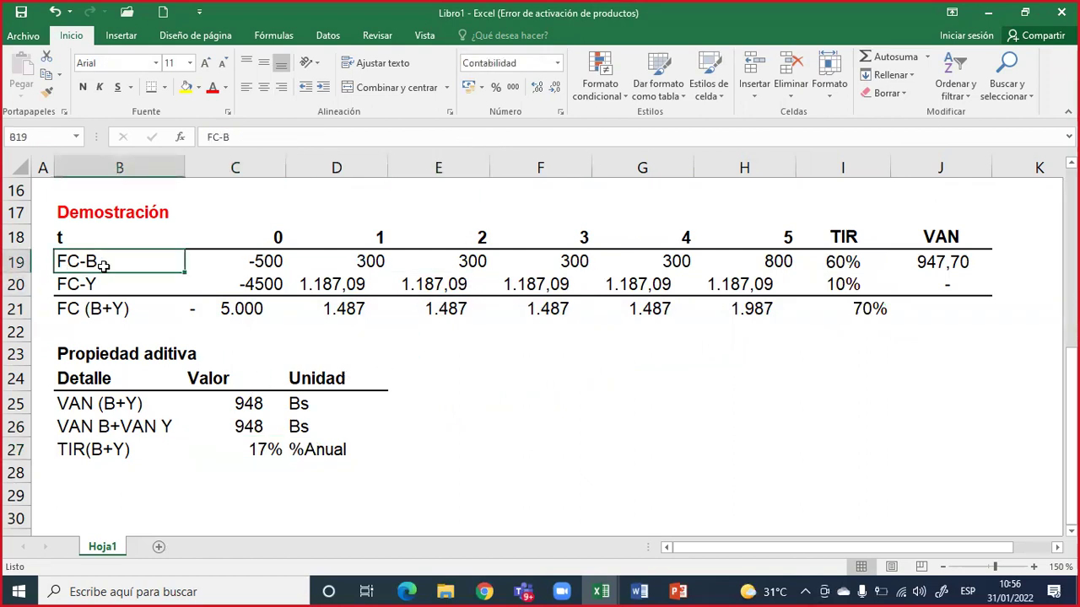
# Step: Compare the VAN (B+Y) and TIR(B+Y) results in the Propiedad aditiva table with TIR-A in the results table
pyautogui.moveTo(78, 405); pyautogui.dragTo(261, 403)
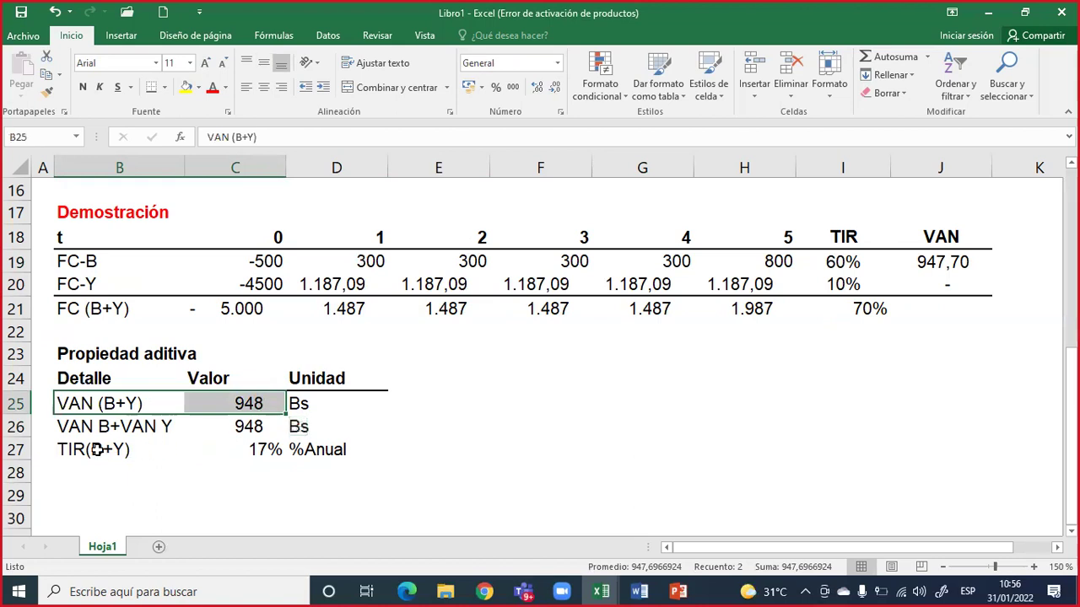
pyautogui.moveTo(93, 450); pyautogui.dragTo(259, 449)
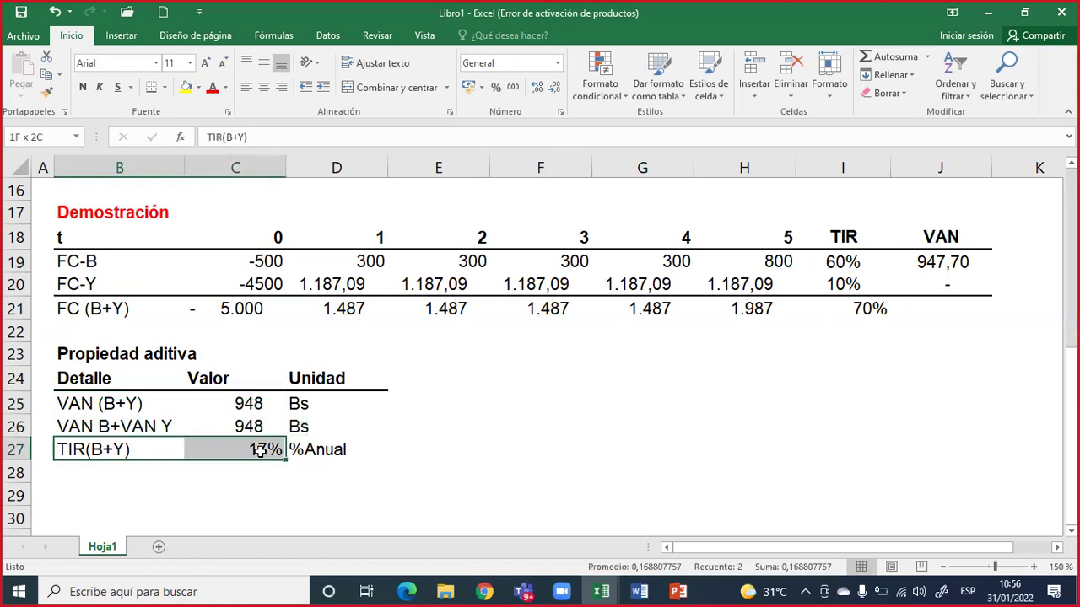
pyautogui.moveTo(260, 449); pyautogui.dragTo(263, 452)
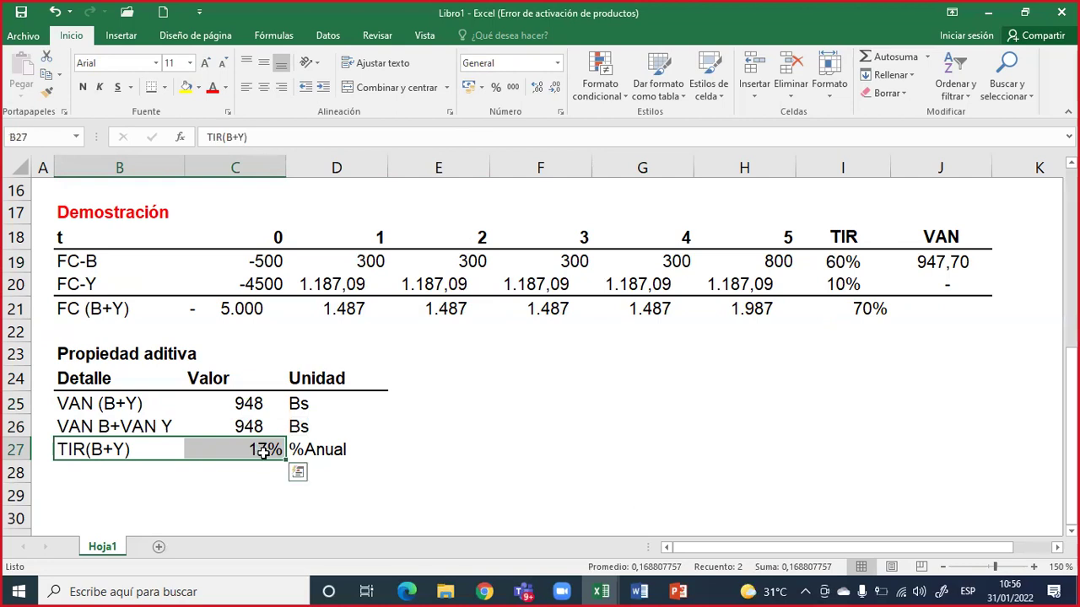
pyautogui.moveTo(126, 448); pyautogui.dragTo(306, 448)
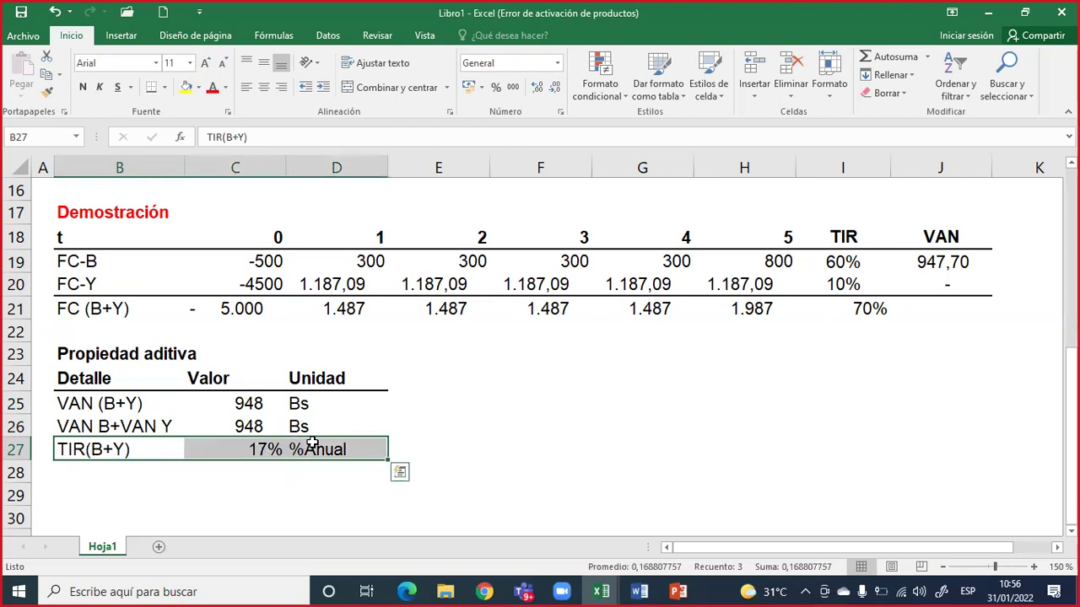
pyautogui.scroll(3, 321, 426)
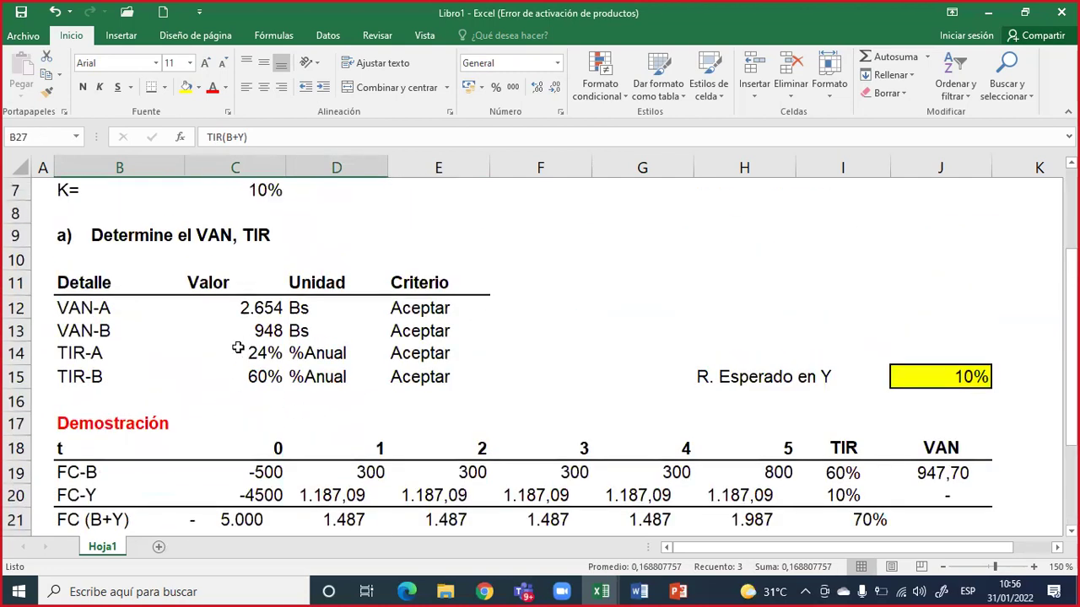
pyautogui.click(247, 354)
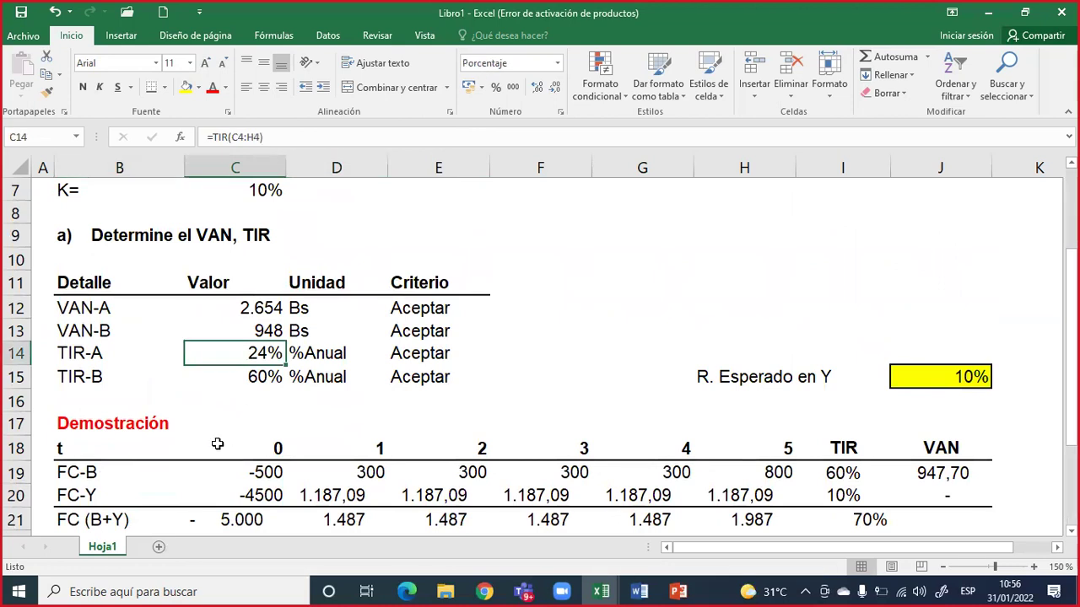
pyautogui.scroll(-3, 215, 440)
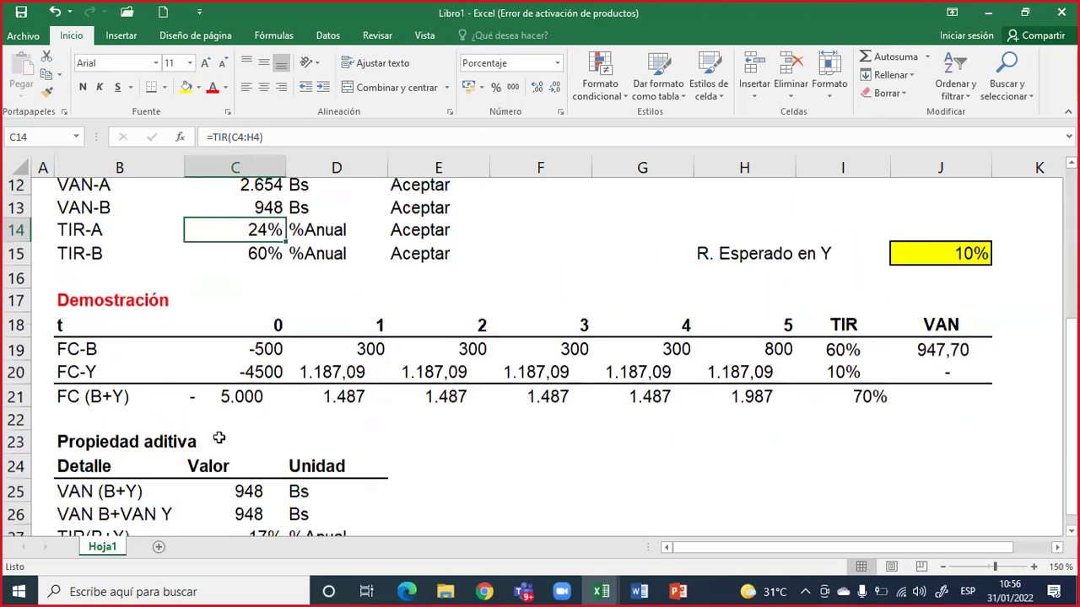
pyautogui.click(236, 449)
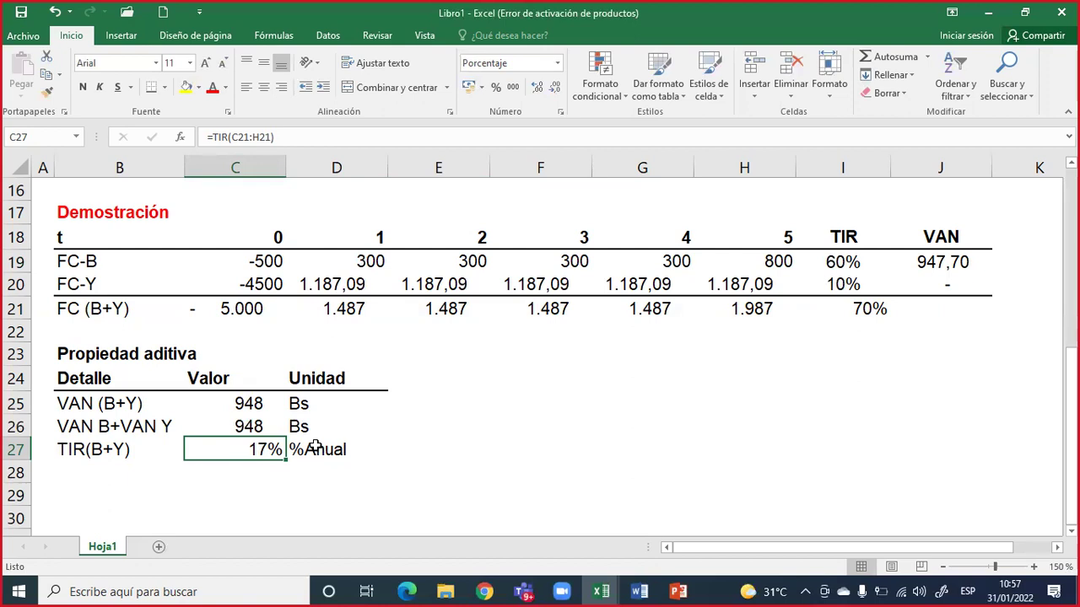
# Step: Review the TIR-B row in the results table and the period 0 investment of FC-B
pyautogui.scroll(2, 314, 447)
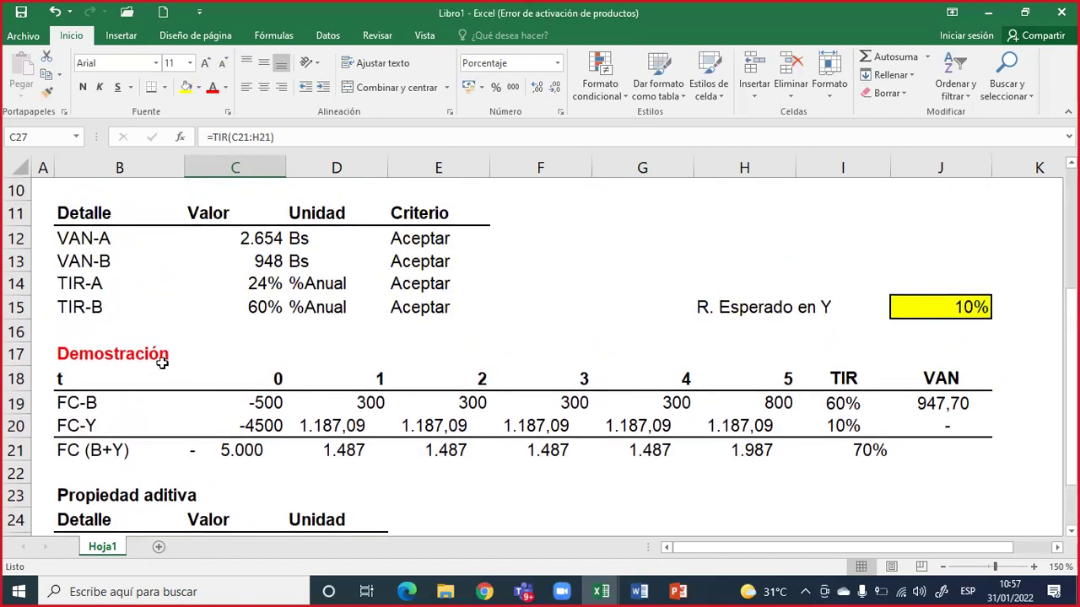
pyautogui.moveTo(79, 307); pyautogui.dragTo(411, 309)
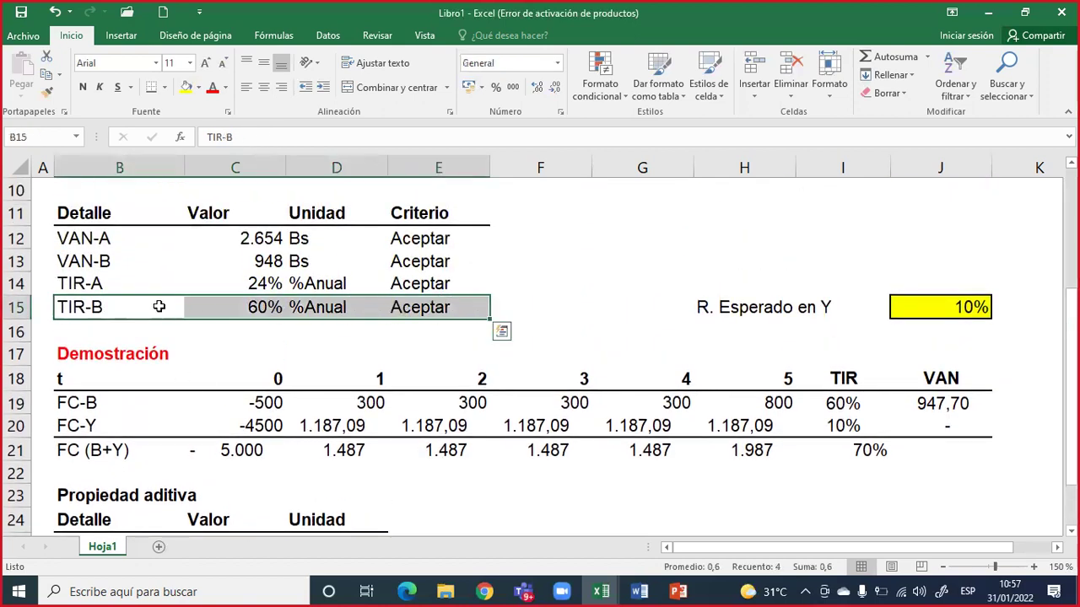
pyautogui.moveTo(89, 307); pyautogui.dragTo(483, 309)
pyautogui.moveTo(95, 307); pyautogui.dragTo(401, 308)
pyautogui.click(277, 403)
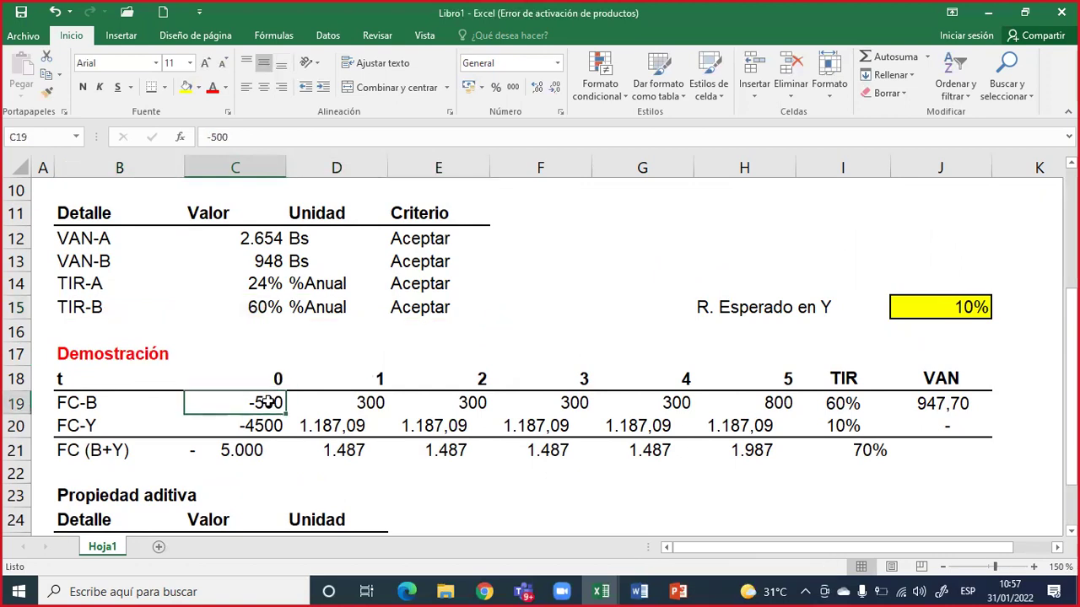
# Step: Inspect the TIR-B formula in C15 and the FC-B cash flow range it refers to
pyautogui.scroll(1, 279, 395)
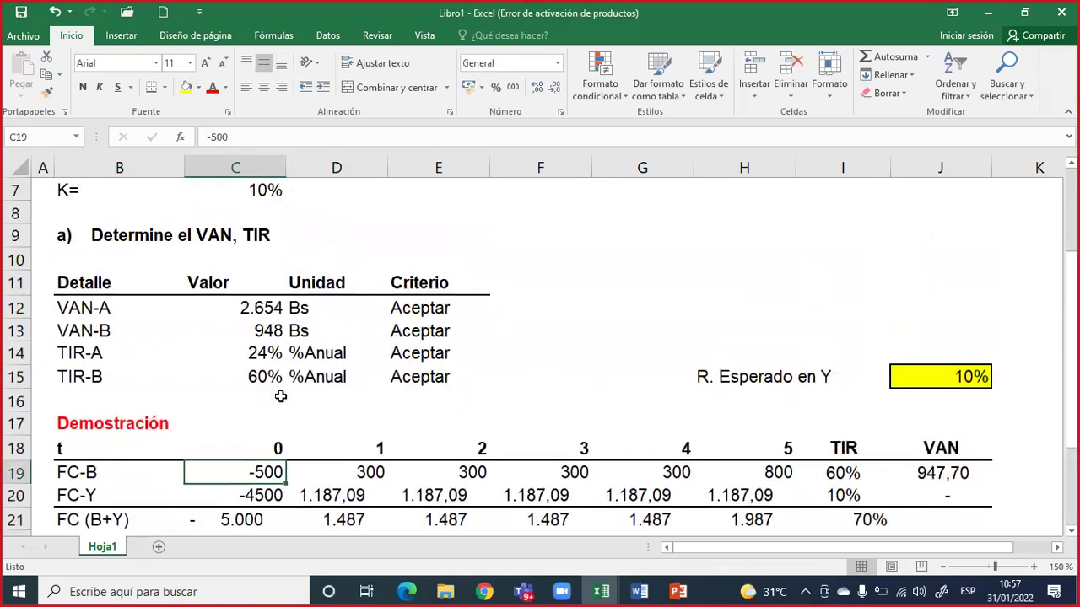
pyautogui.click(265, 369)
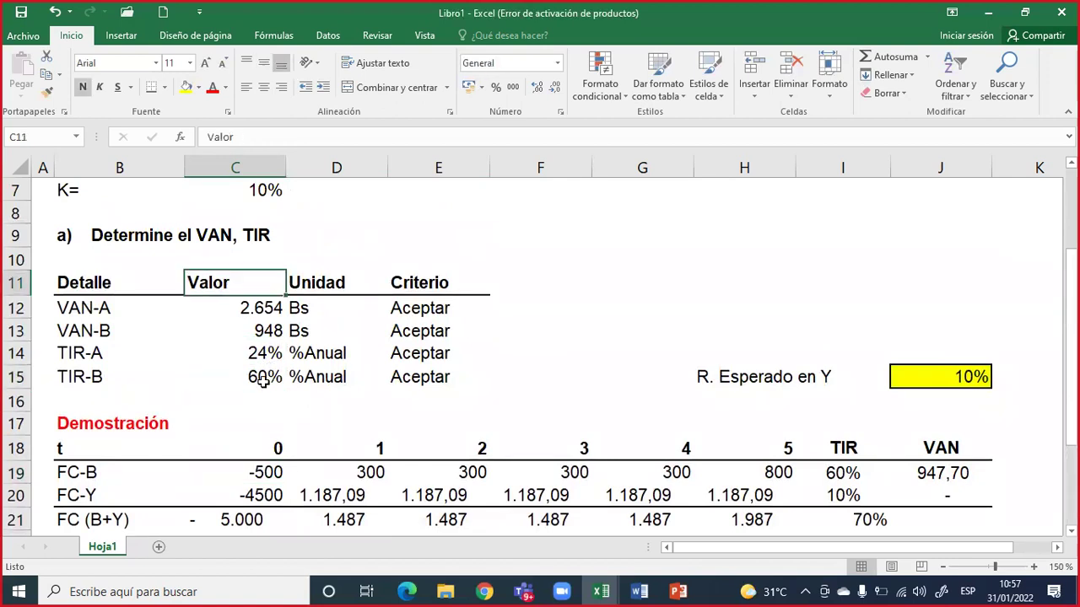
pyautogui.doubleClick(265, 377)
pyautogui.scroll(2, 277, 377)
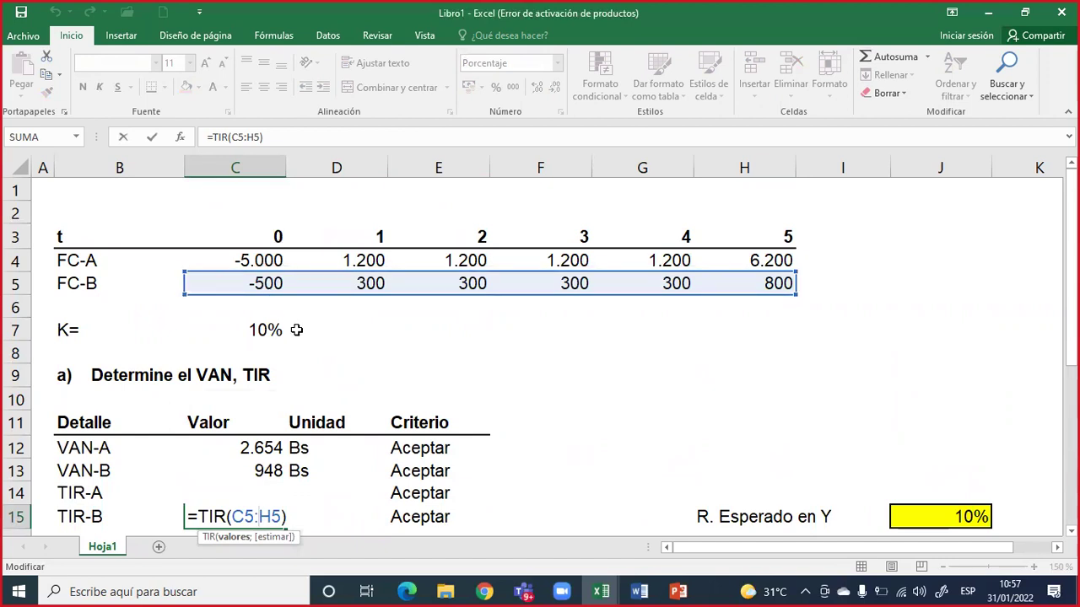
pyautogui.scroll(-4, 294, 329)
pyautogui.hotkey('ctrl', 'Return')
# Step: Examine the period 0 outlays of B, Y and B+Y, the FC-Y cash flows and the expected return for Y
pyautogui.scroll(-1, 301, 335)
pyautogui.click(249, 310)
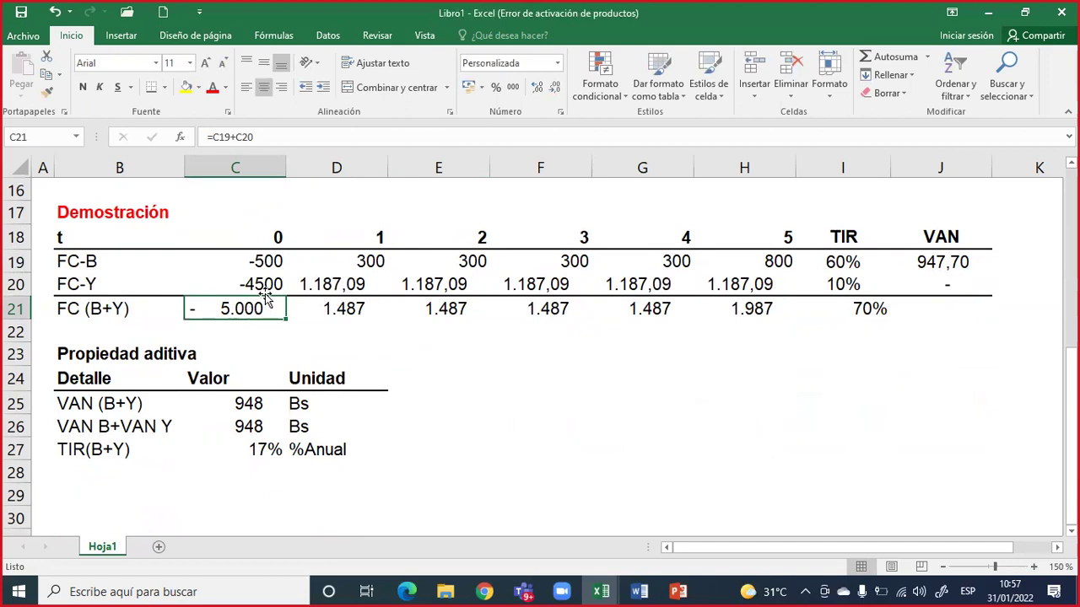
pyautogui.click(267, 263)
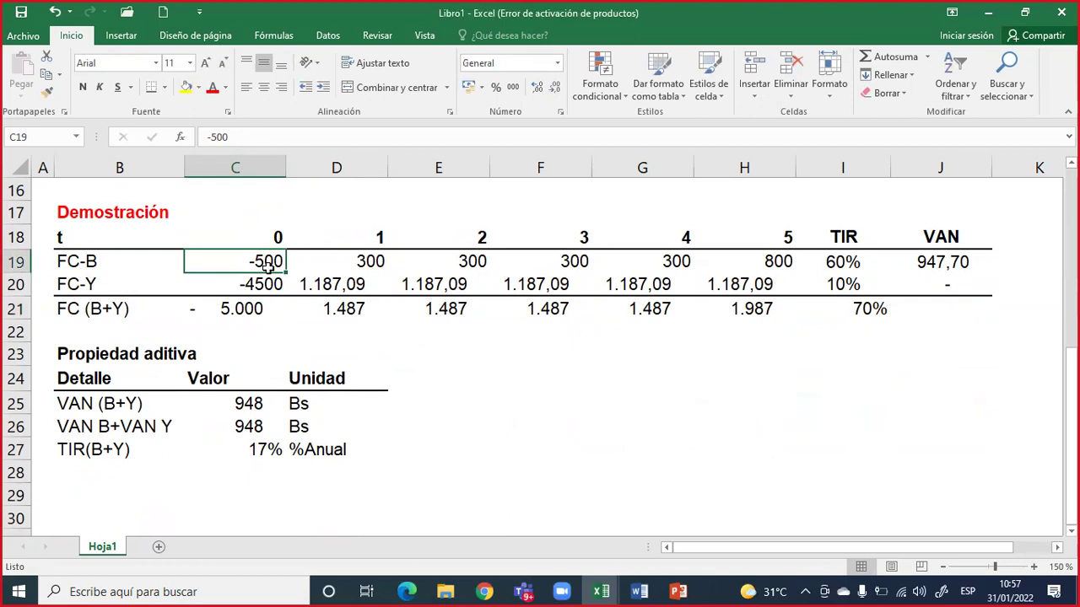
pyautogui.click(267, 284)
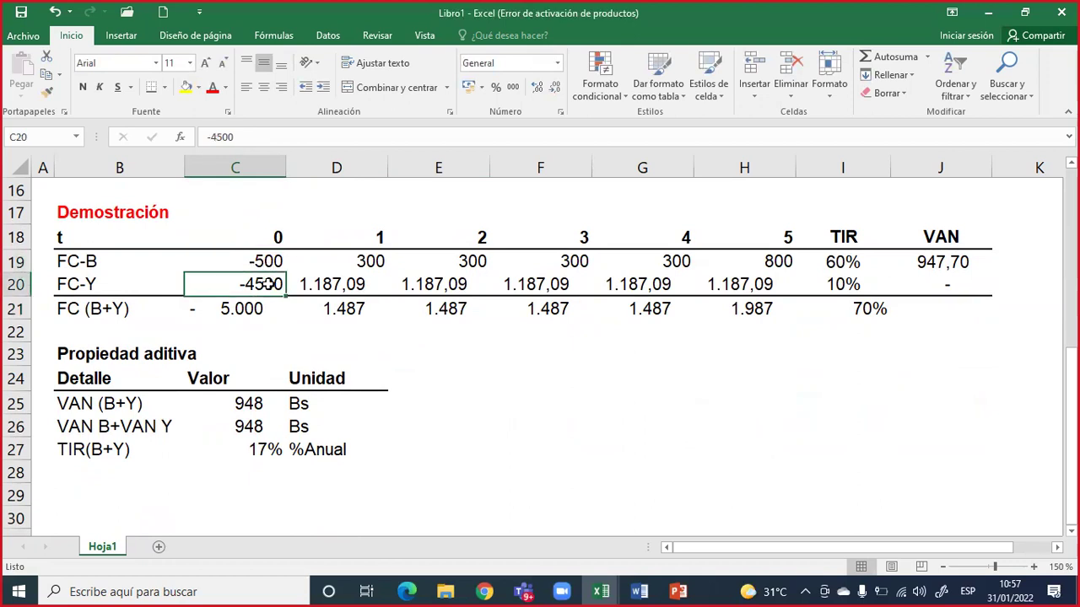
pyautogui.click(132, 285)
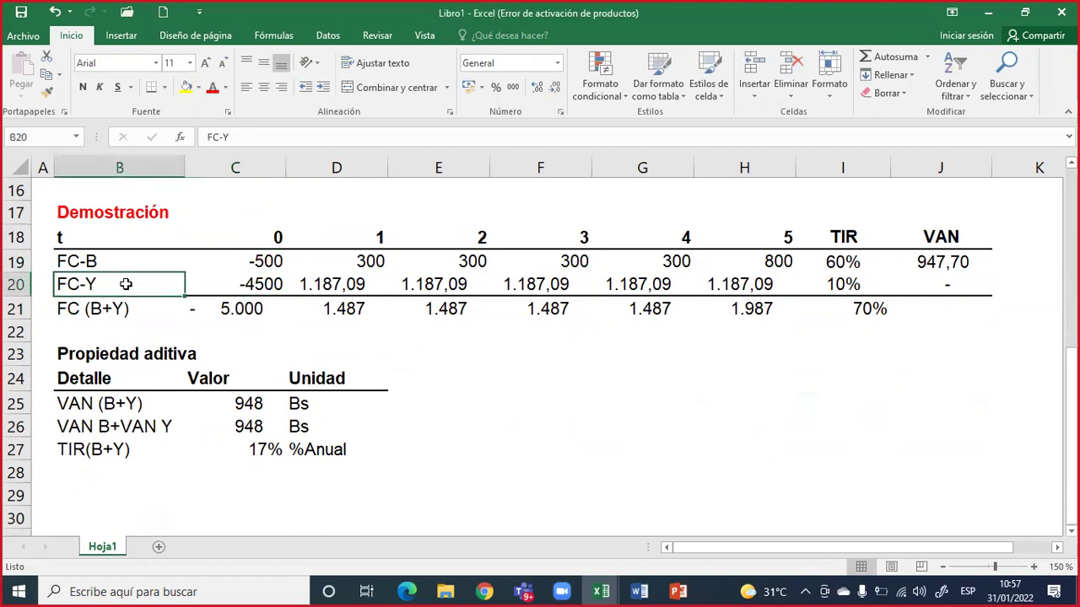
pyautogui.click(347, 284)
pyautogui.moveTo(348, 284); pyautogui.dragTo(807, 285)
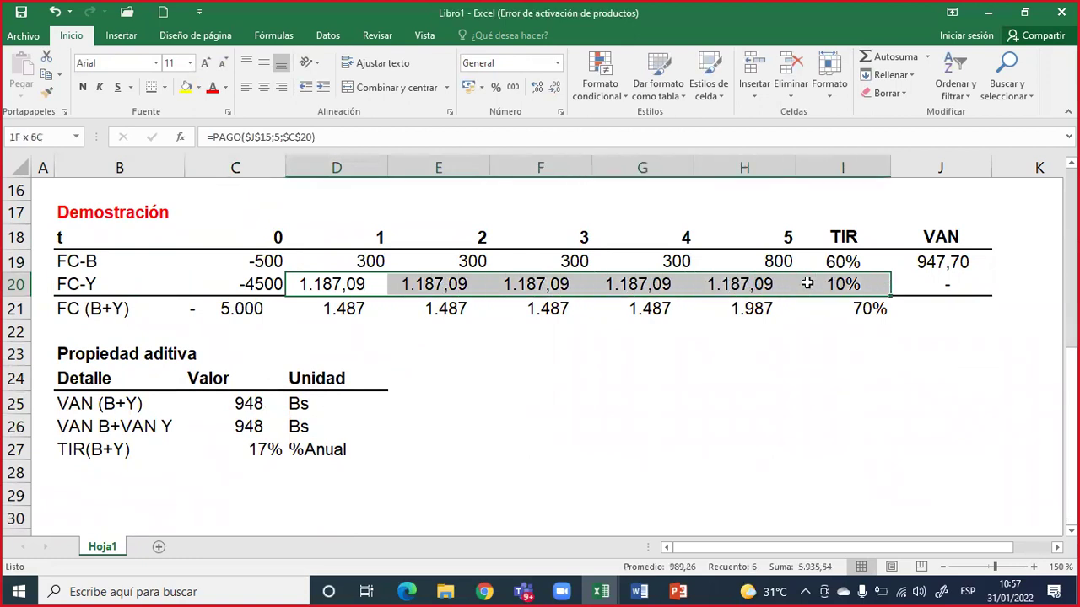
pyautogui.scroll(1, 750, 287)
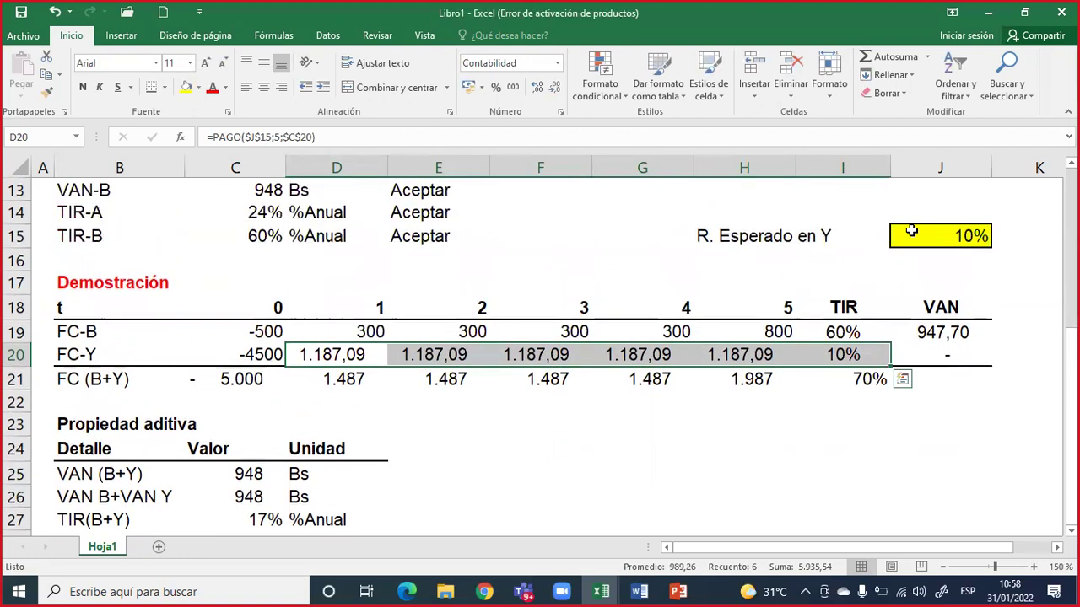
pyautogui.click(911, 233)
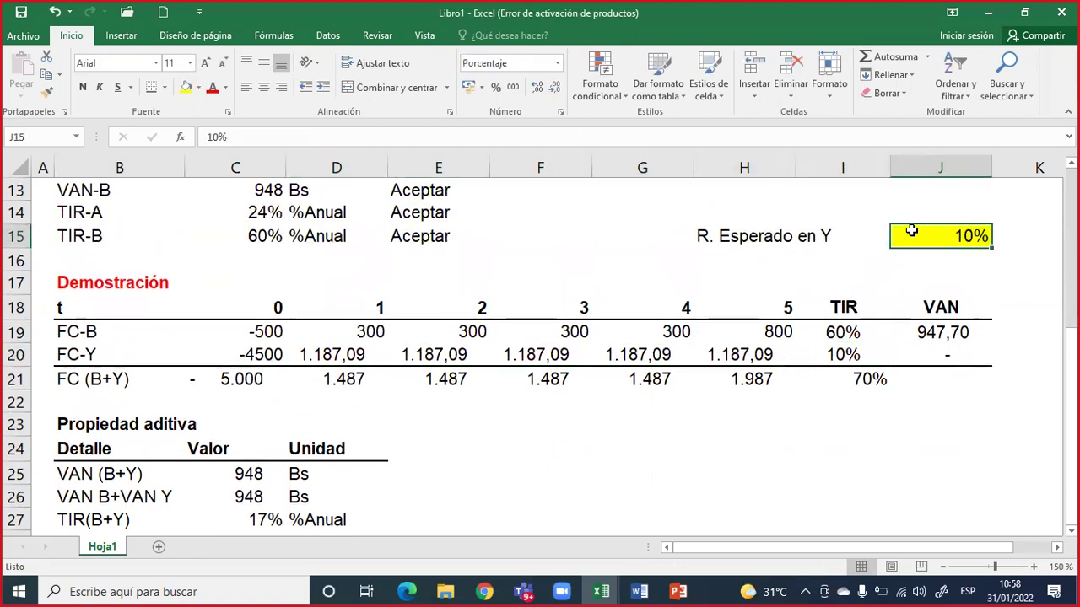
pyautogui.moveTo(262, 354); pyautogui.dragTo(739, 354)
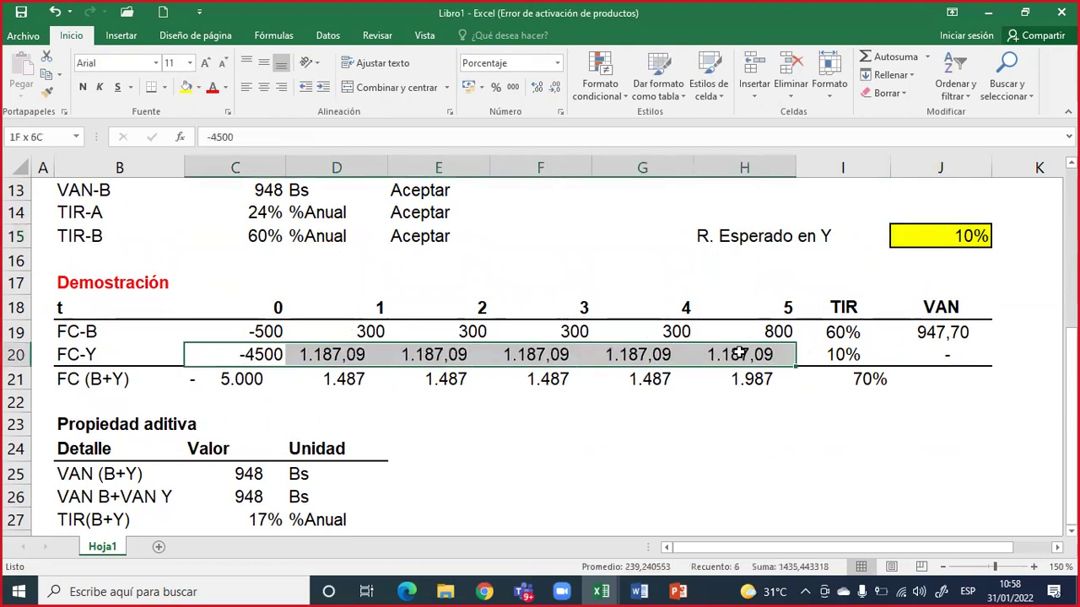
# Step: Check the FC (B+Y) formula for period 0 in C21 and compare it with the initial investment of FC-A
pyautogui.doubleClick(245, 380)
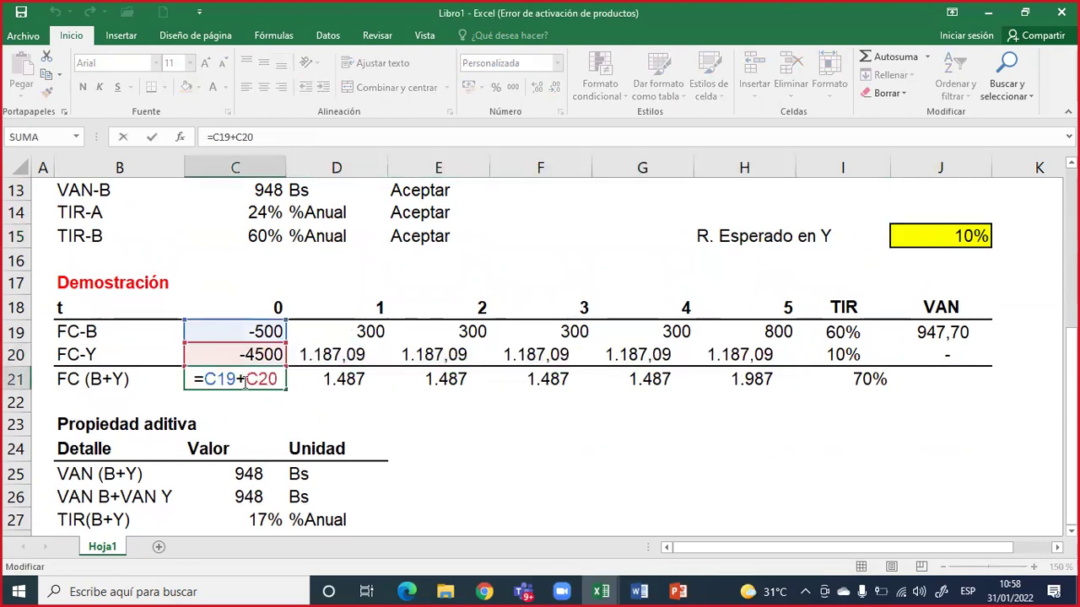
pyautogui.press('Escape')
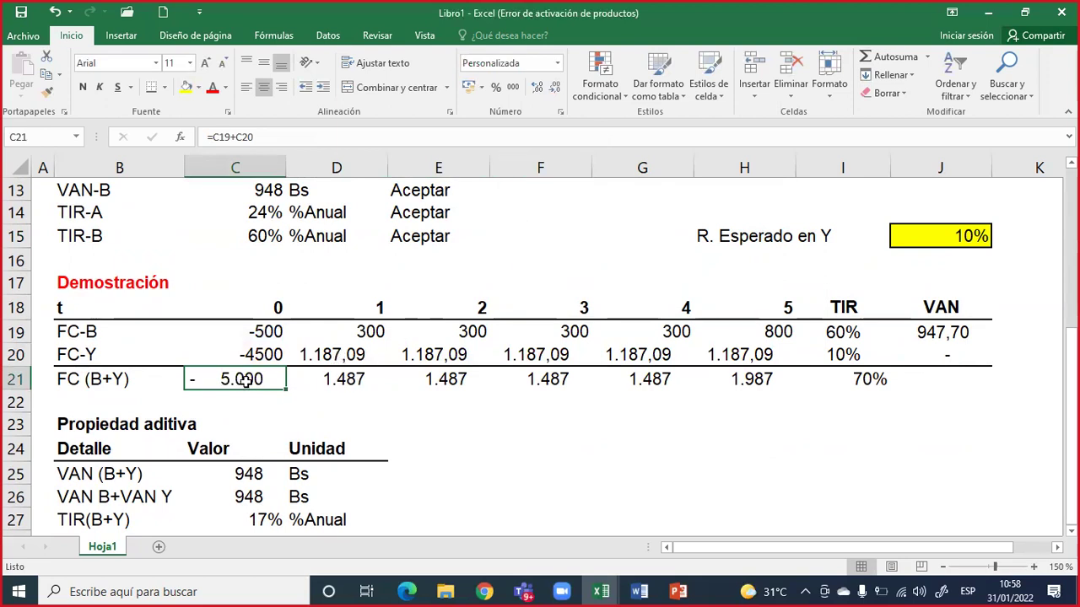
pyautogui.scroll(4, 245, 381)
pyautogui.click(264, 260)
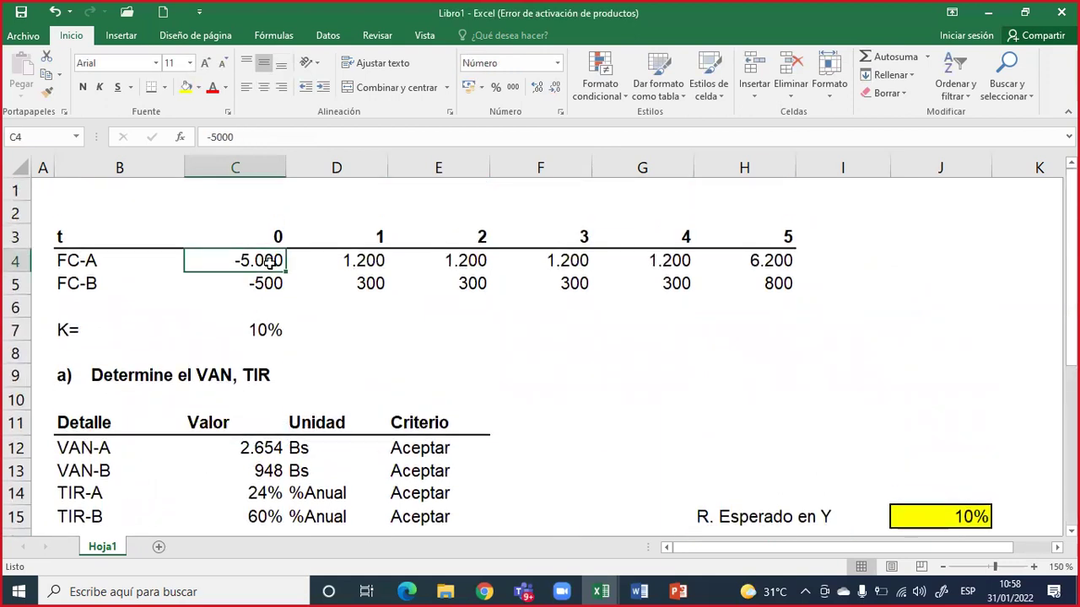
# Step: Check the period 0 amount of FC (B+Y) in C21 and inspect the TIR(B+Y) formula in C27
pyautogui.scroll(-2, 255, 278)
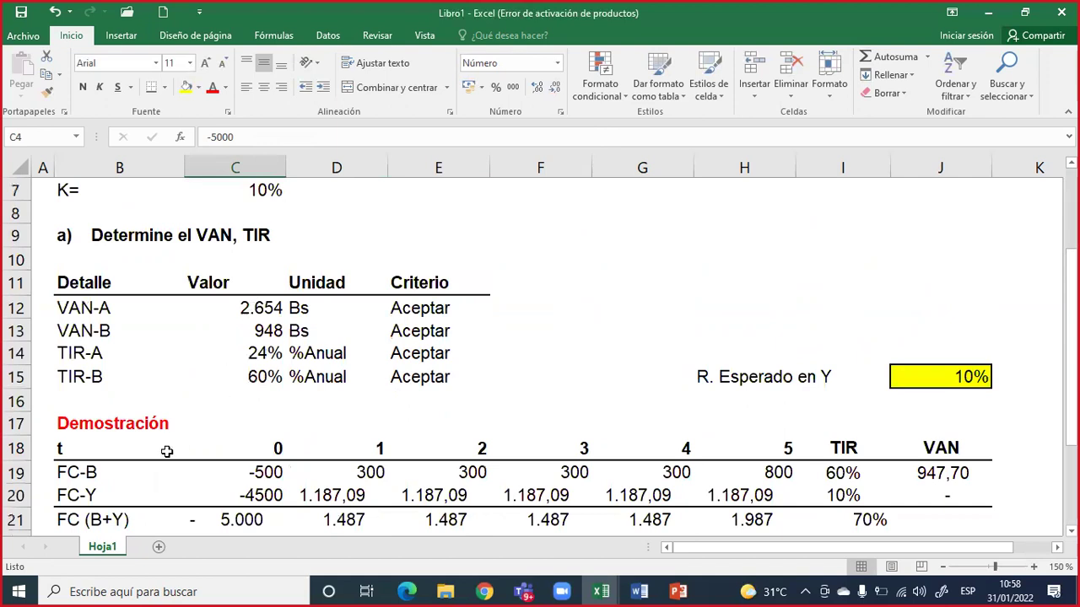
pyautogui.scroll(-1, 135, 440)
pyautogui.click(241, 454)
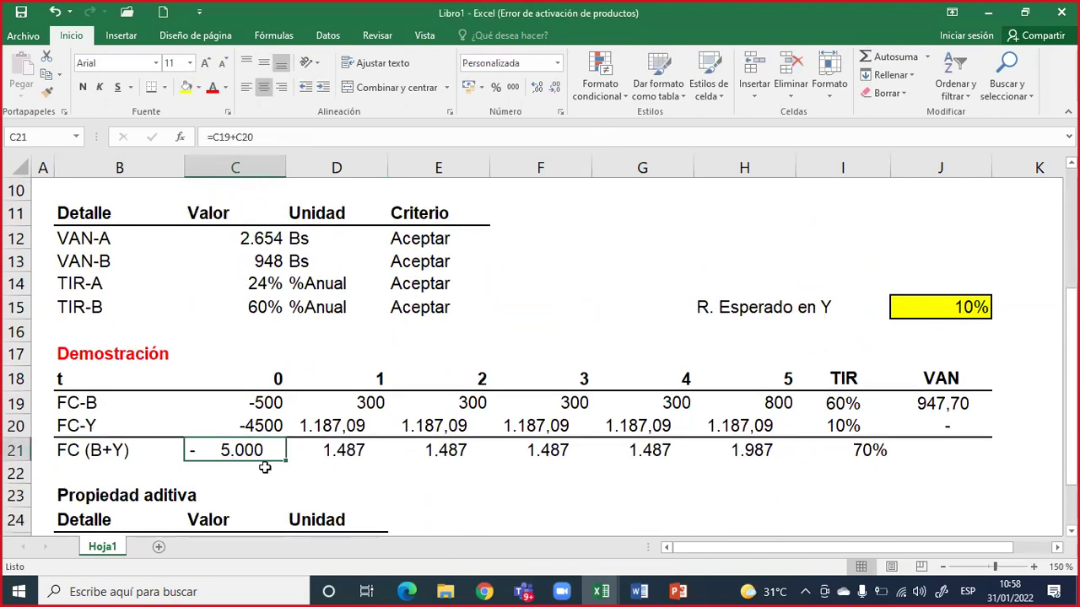
pyautogui.scroll(-1, 265, 467)
pyautogui.scroll(-1, 259, 476)
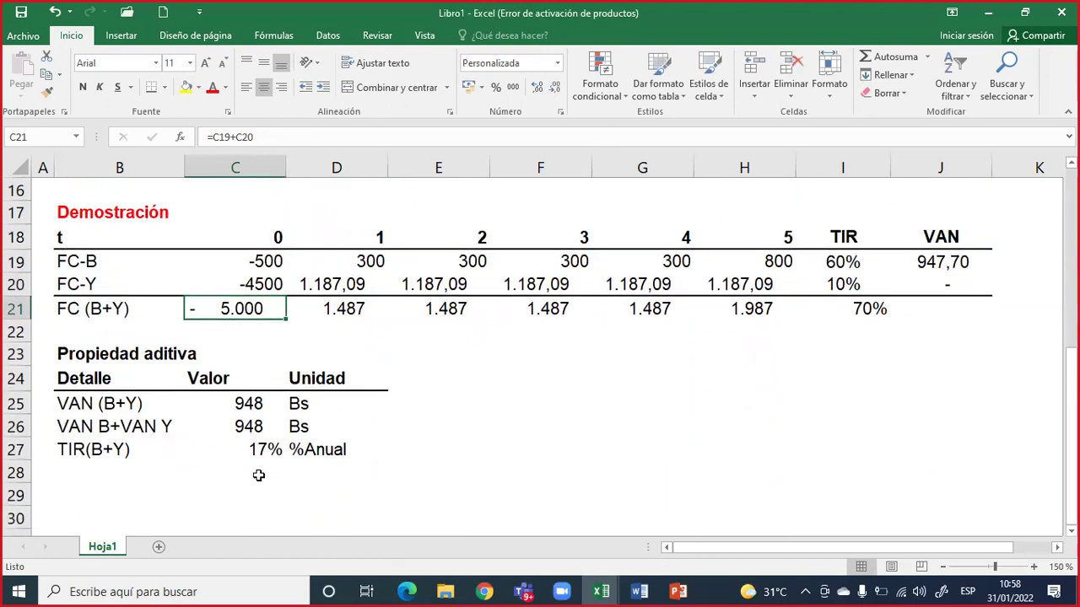
pyautogui.click(258, 448)
pyautogui.doubleClick(261, 450)
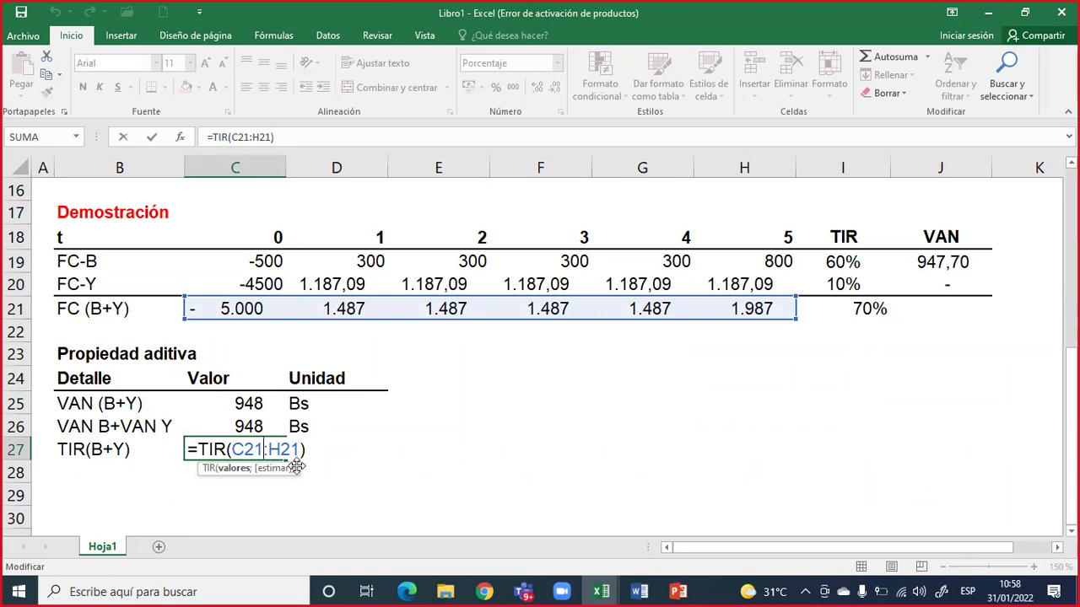
pyautogui.press('Escape')
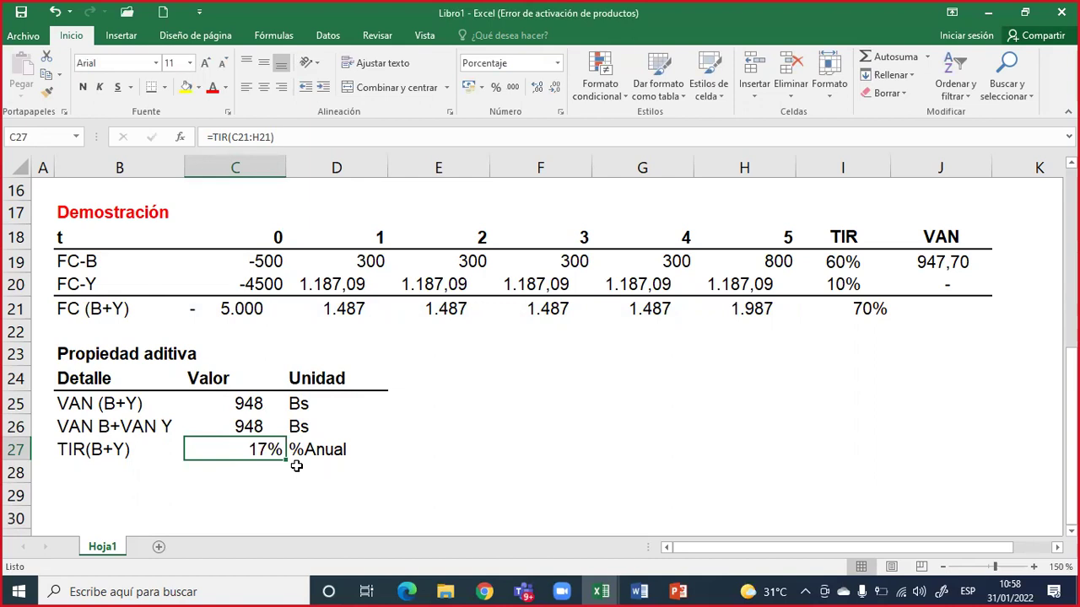
# Step: Review the TIR-A row and compare the VAN-A and VAN-B rows in the results table
pyautogui.scroll(2, 297, 466)
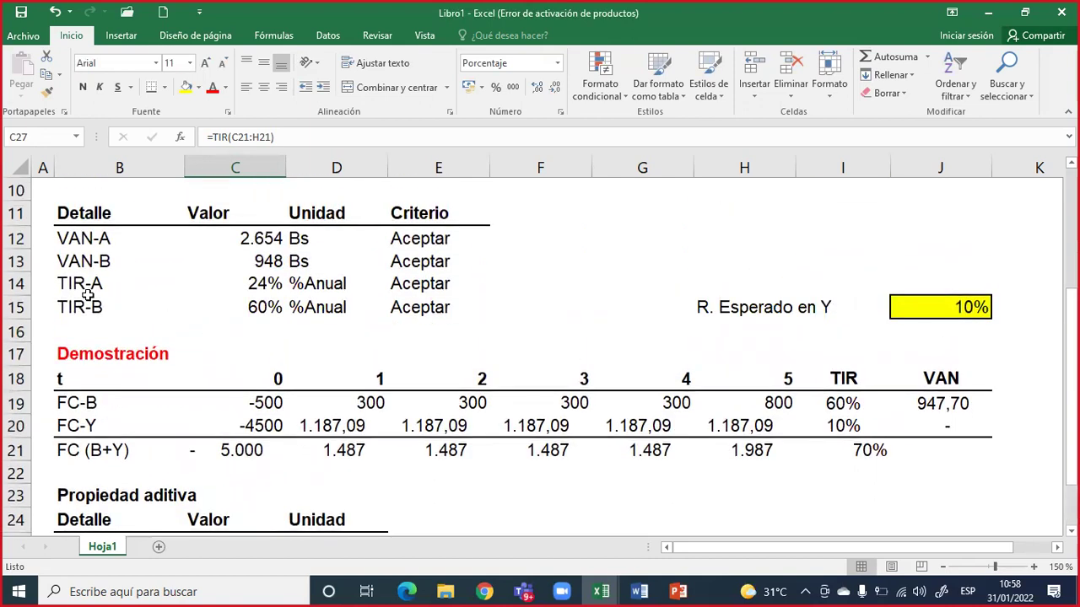
pyautogui.moveTo(87, 294); pyautogui.dragTo(300, 284)
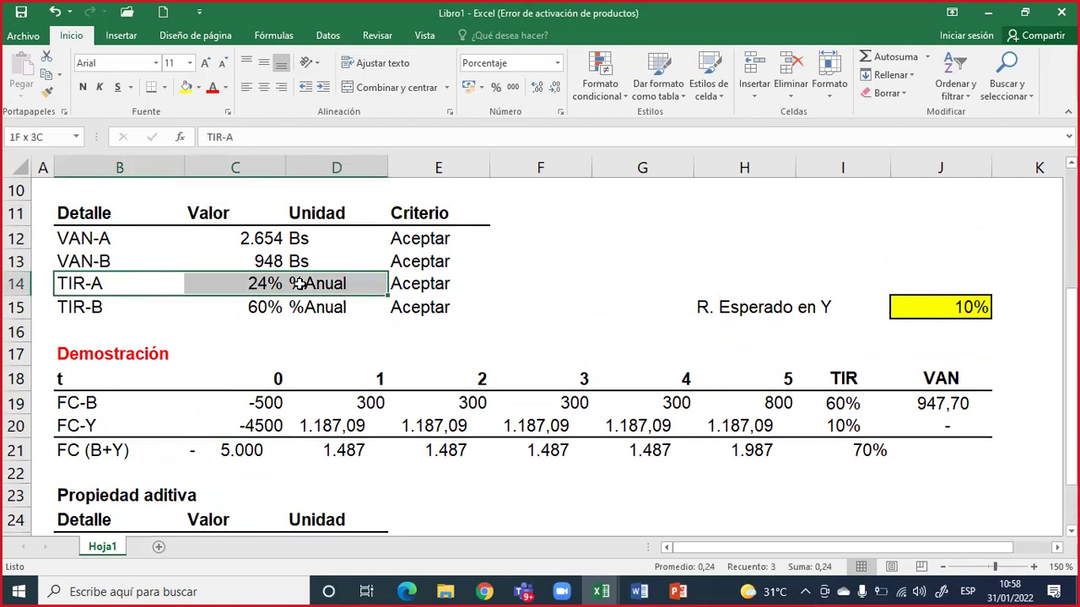
pyautogui.moveTo(299, 284); pyautogui.dragTo(301, 285)
pyautogui.scroll(-2, 307, 329)
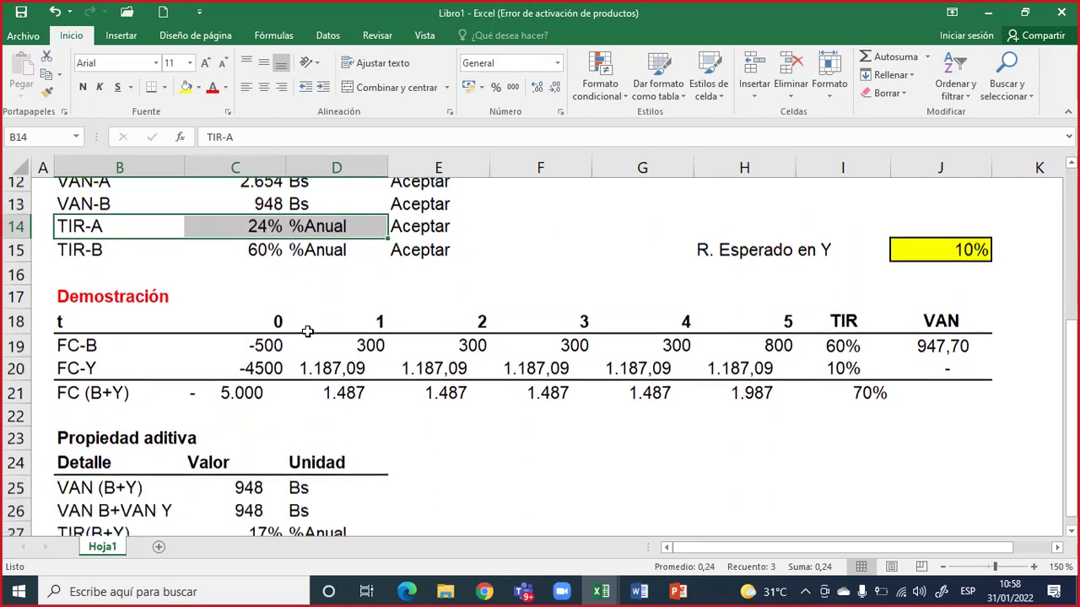
pyautogui.scroll(3, 312, 363)
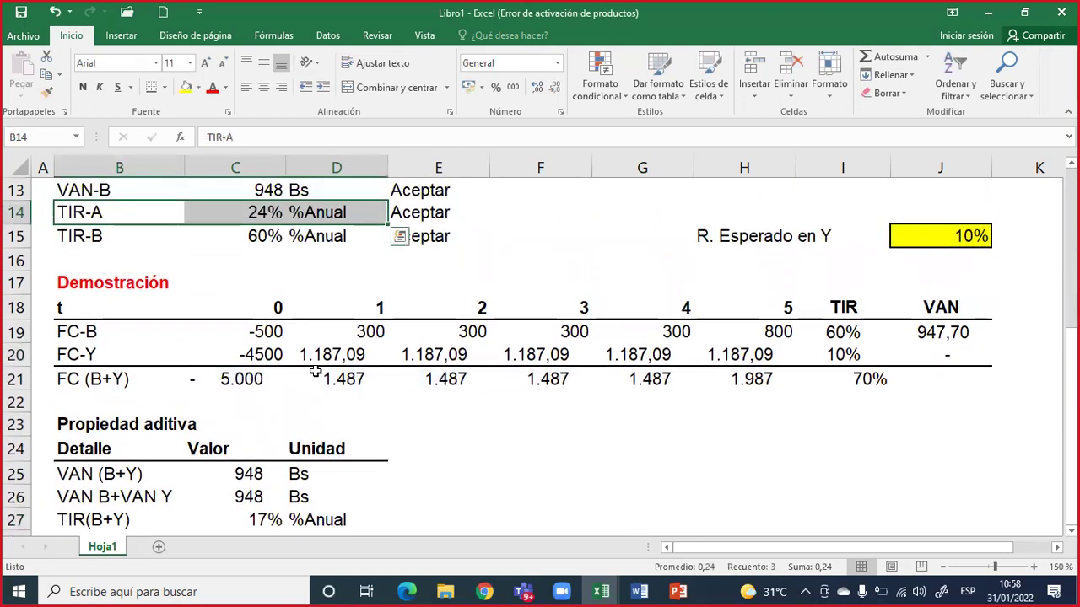
pyautogui.moveTo(87, 308); pyautogui.dragTo(411, 331)
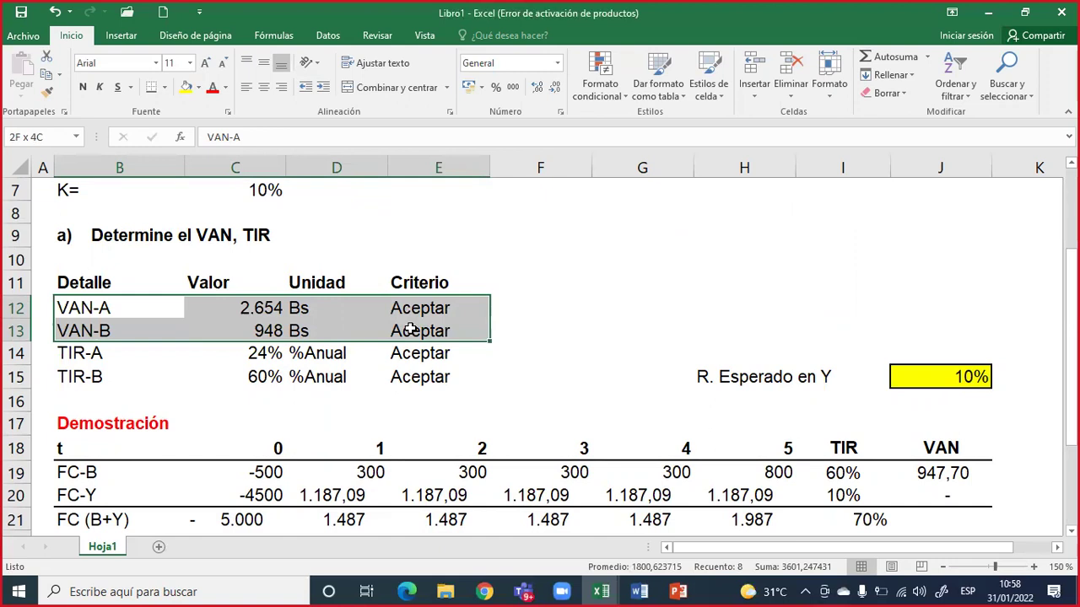
pyautogui.moveTo(411, 331); pyautogui.dragTo(411, 331)
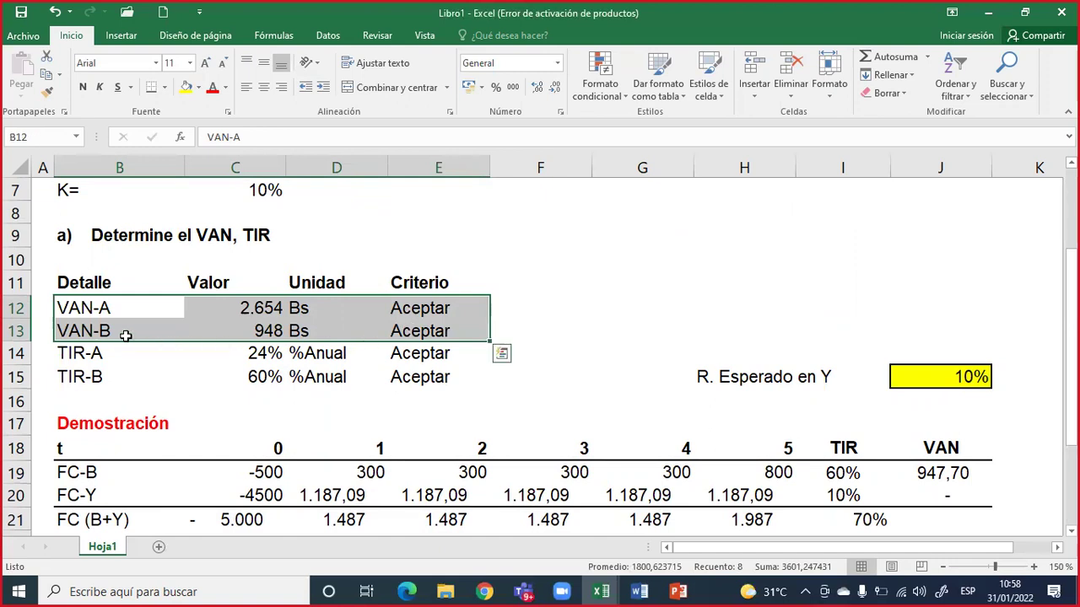
# Step: Compare the VAN B+VAN Y result in C26 with the VAN-B result in C13
pyautogui.scroll(-3, 125, 335)
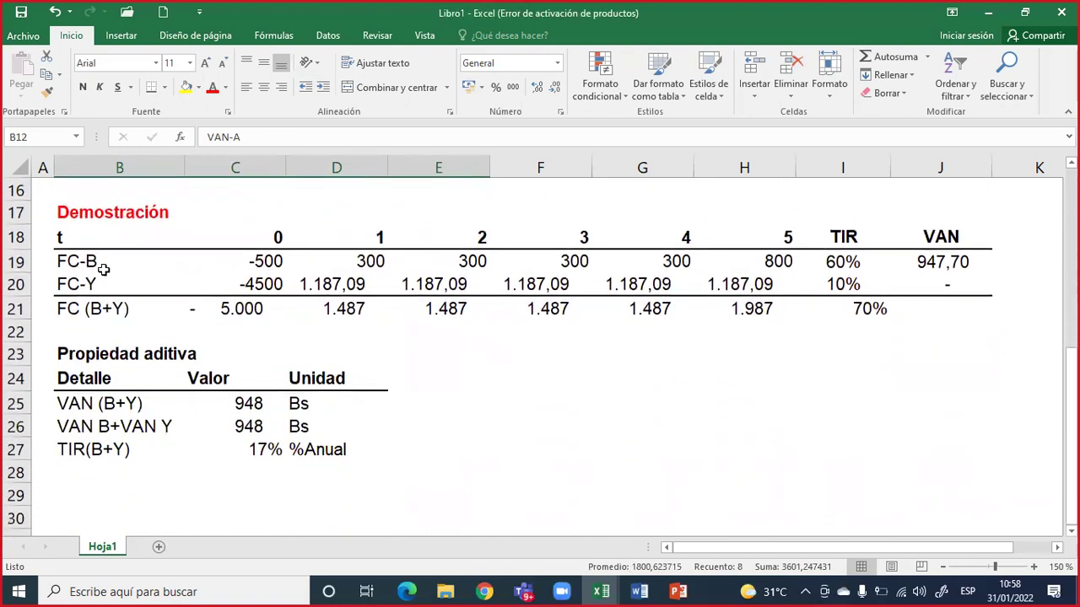
pyautogui.click(103, 268)
pyautogui.click(247, 426)
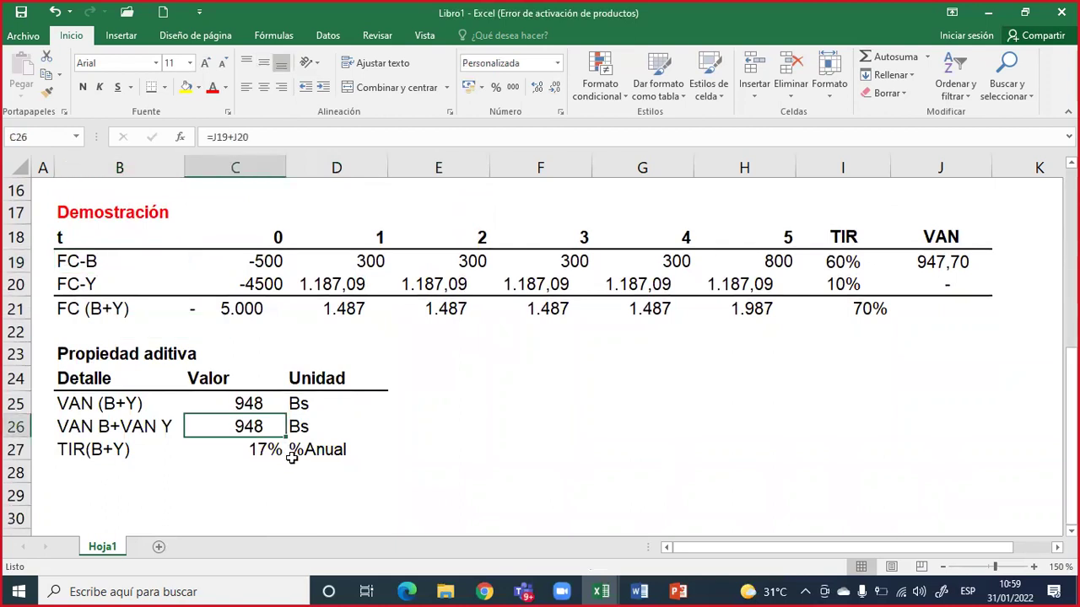
pyautogui.scroll(2, 291, 456)
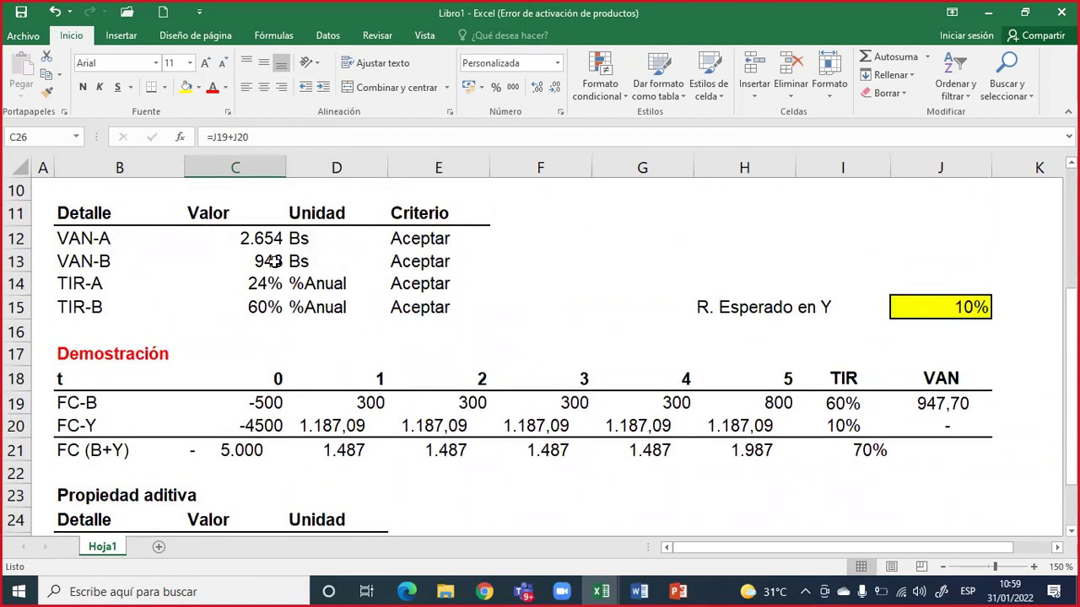
pyautogui.click(275, 263)
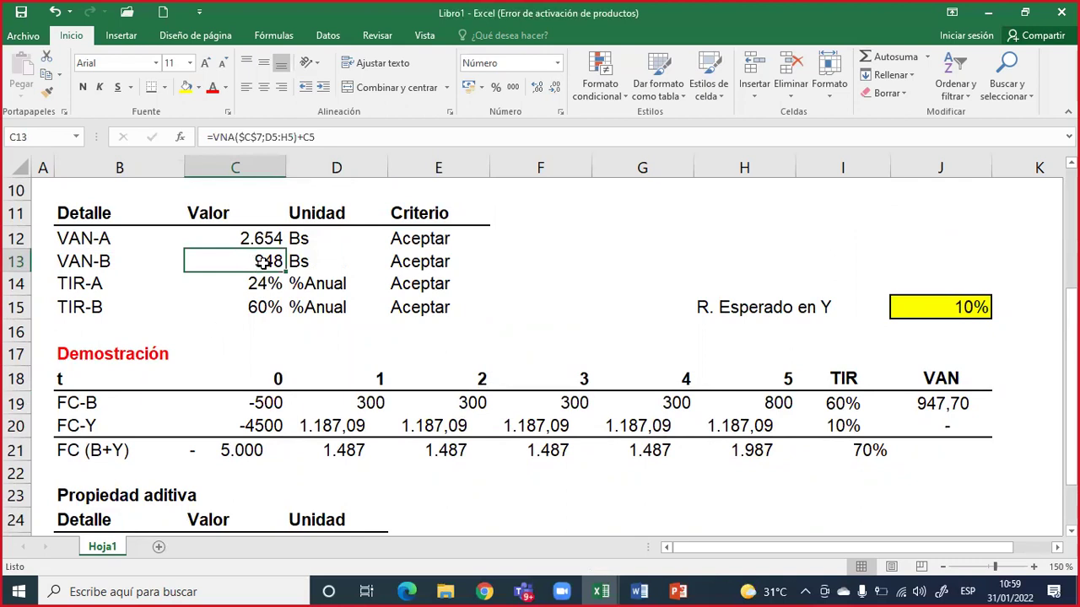
pyautogui.scroll(-2, 265, 310)
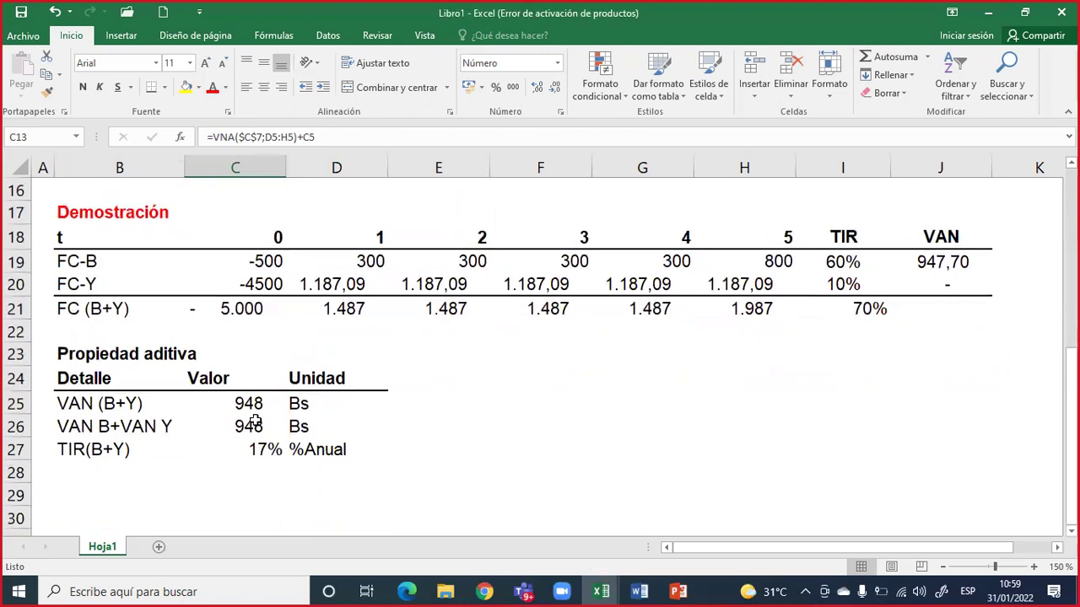
pyautogui.click(106, 434)
pyautogui.click(237, 429)
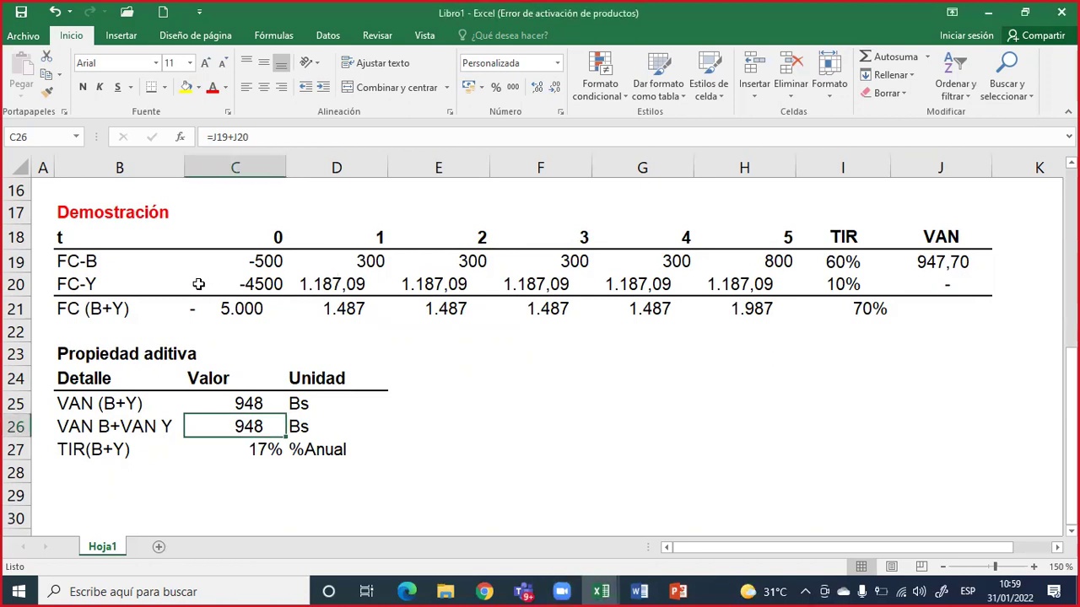
# Step: Examine the FC-Y cash flow row, its VAN in J20 and the expected return for Y in J15
pyautogui.moveTo(118, 284); pyautogui.dragTo(791, 284)
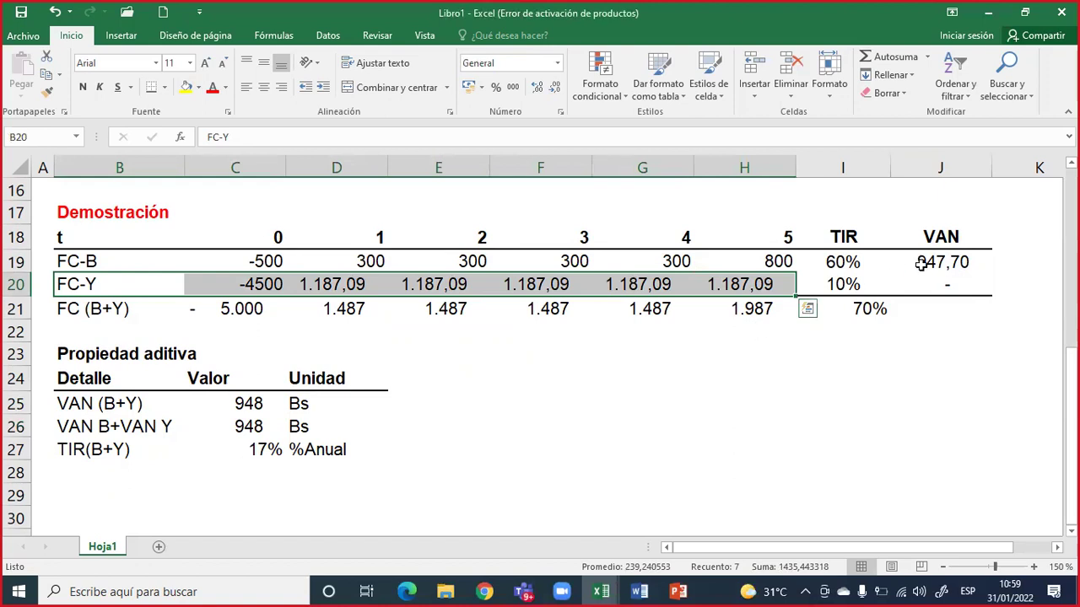
pyautogui.click(943, 284)
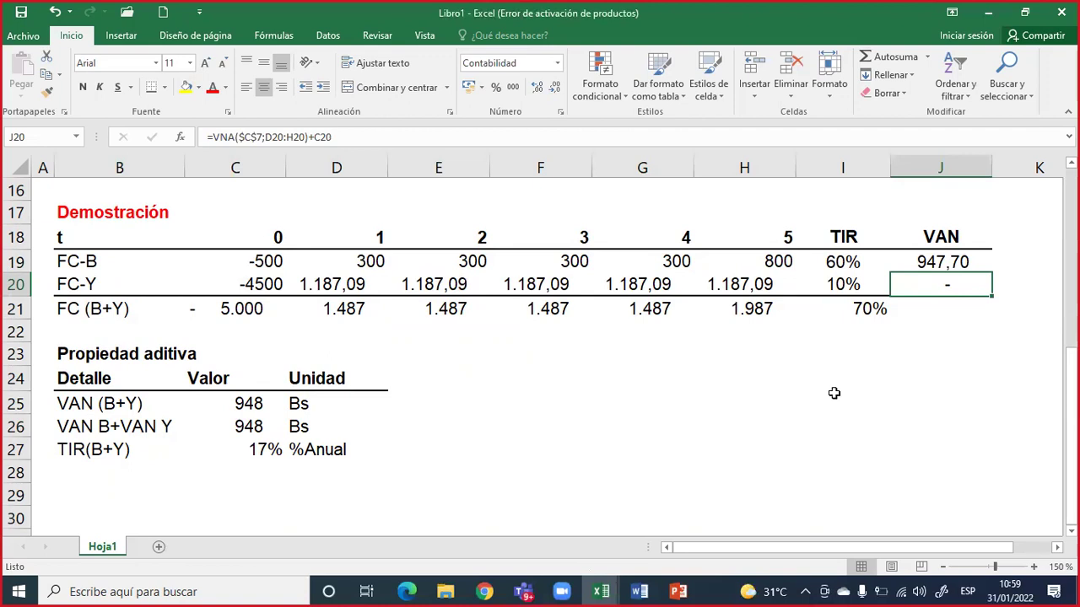
pyautogui.moveTo(87, 283); pyautogui.dragTo(929, 282)
pyautogui.click(929, 281)
pyautogui.scroll(1, 389, 348)
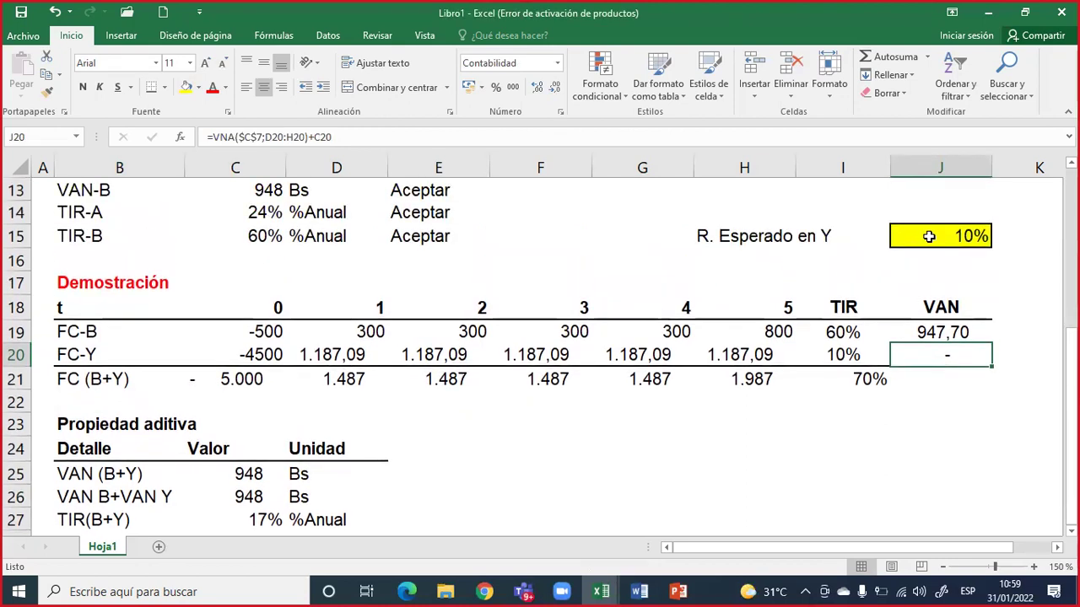
pyautogui.scroll(-1, 764, 320)
pyautogui.scroll(1, 759, 337)
pyautogui.scroll(1, 759, 338)
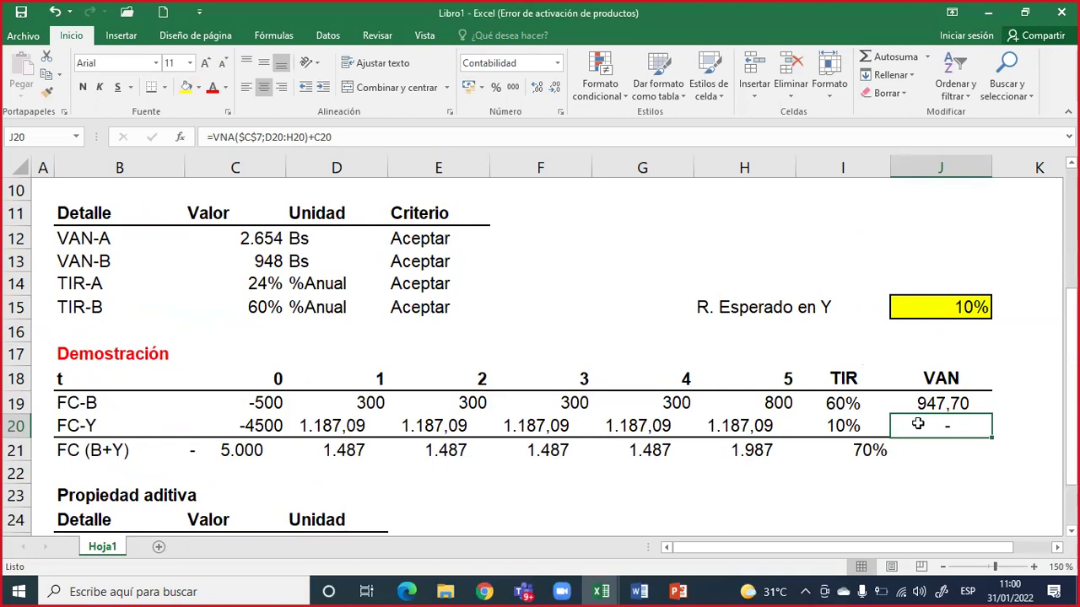
pyautogui.scroll(-1, 647, 469)
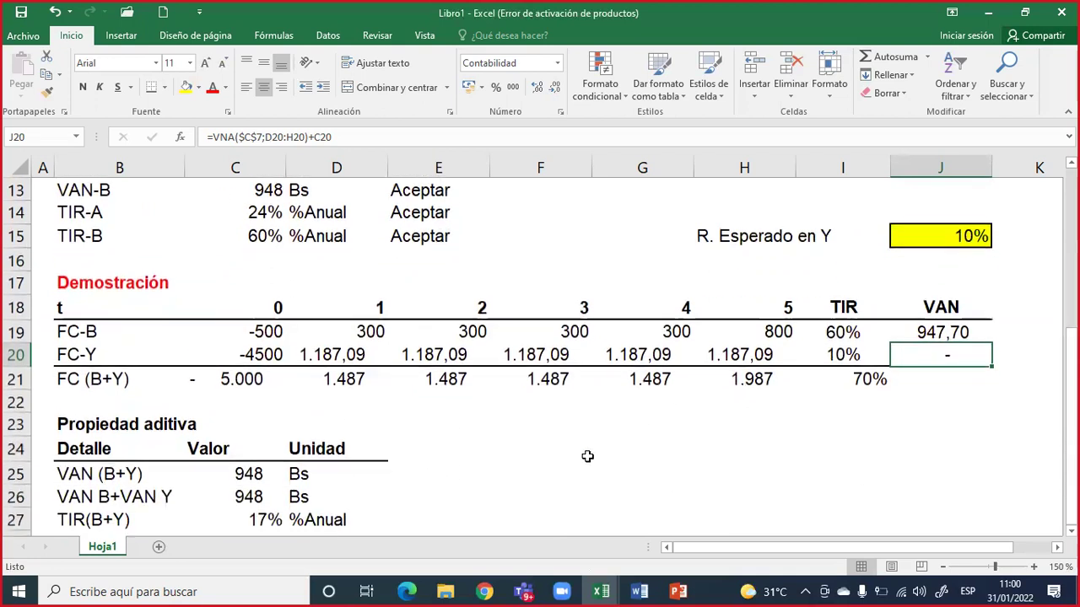
# Step: Inspect the VAN (B+Y) formula in C25 and the VAN B+VAN Y formula in C26
pyautogui.doubleClick(243, 474)
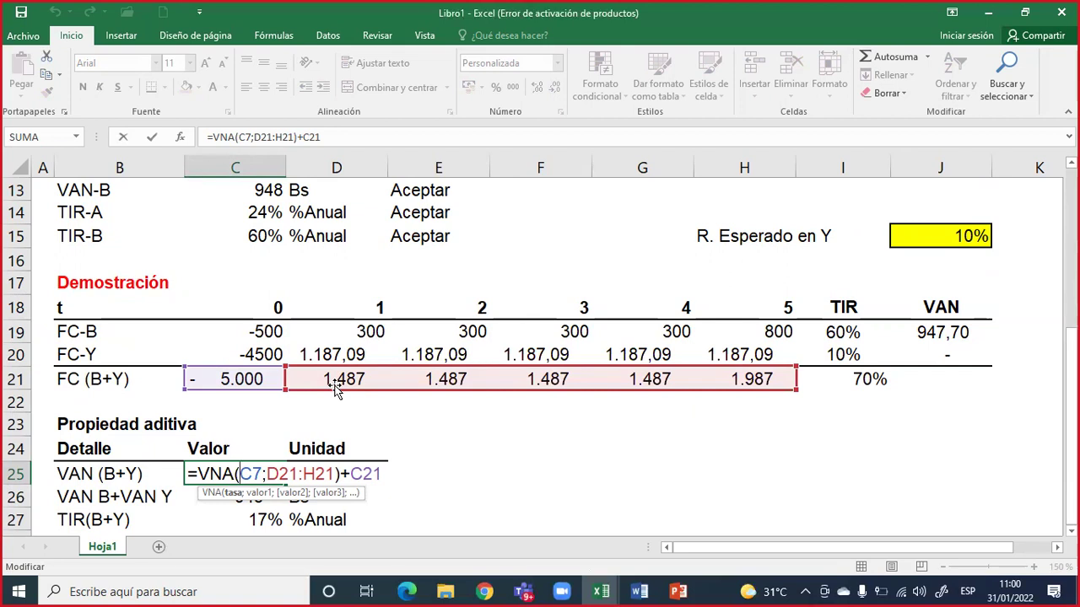
pyautogui.press('Escape')
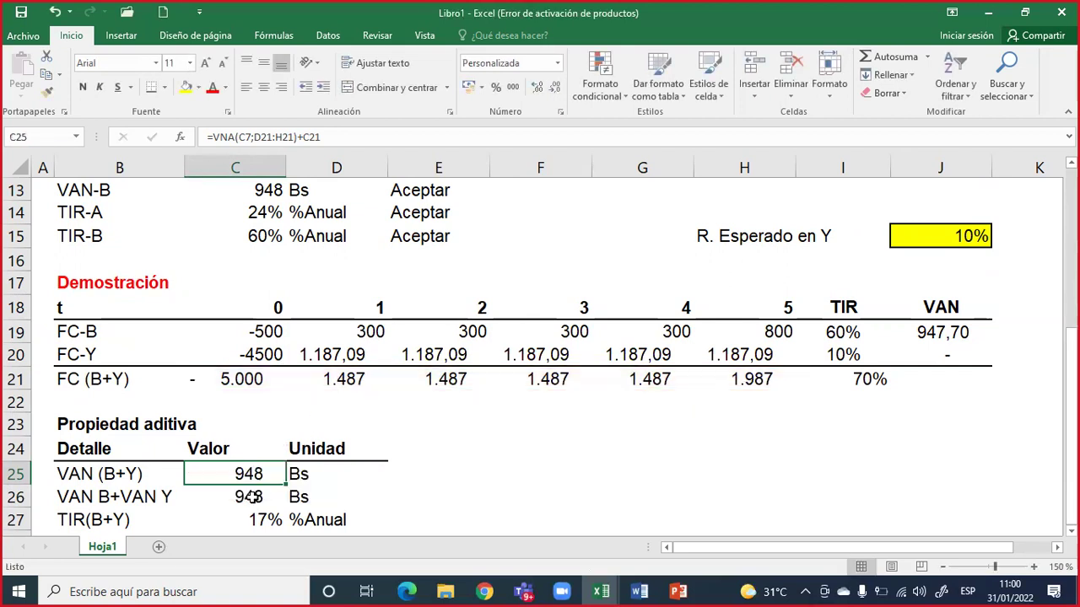
pyautogui.doubleClick(251, 497)
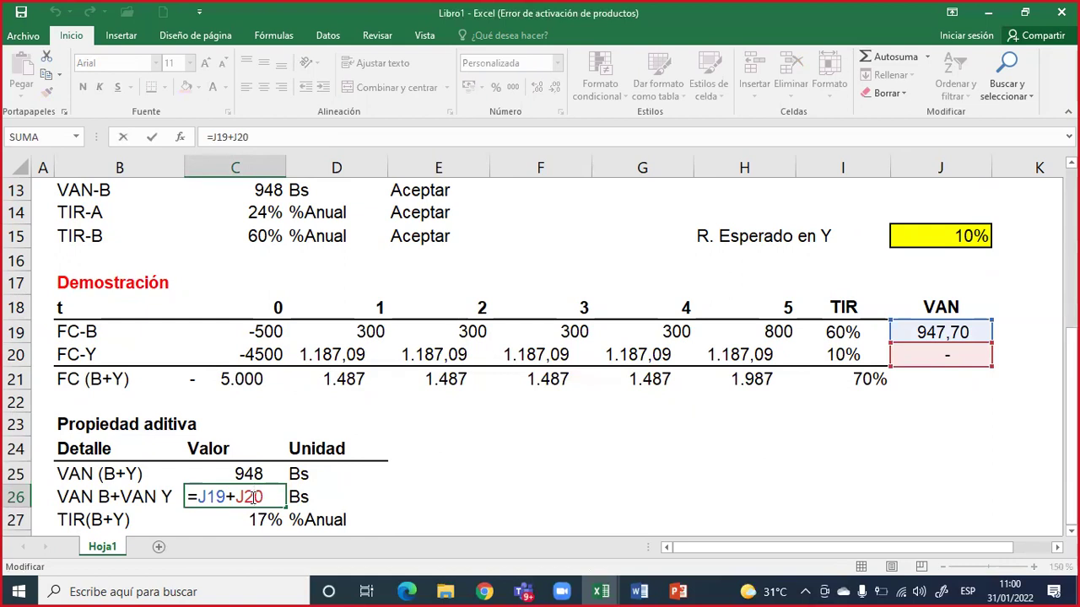
pyautogui.press('Escape')
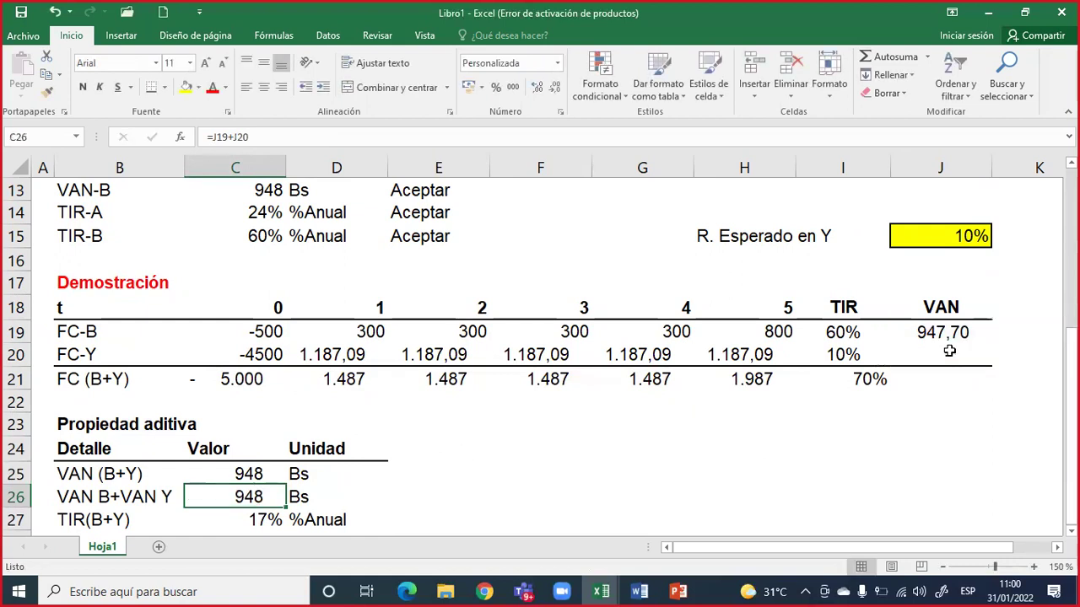
# Step: Inspect the VAN formula of FC-Y in J20 and recheck the sum in C26 that uses it
pyautogui.click(946, 356)
pyautogui.doubleClick(948, 354)
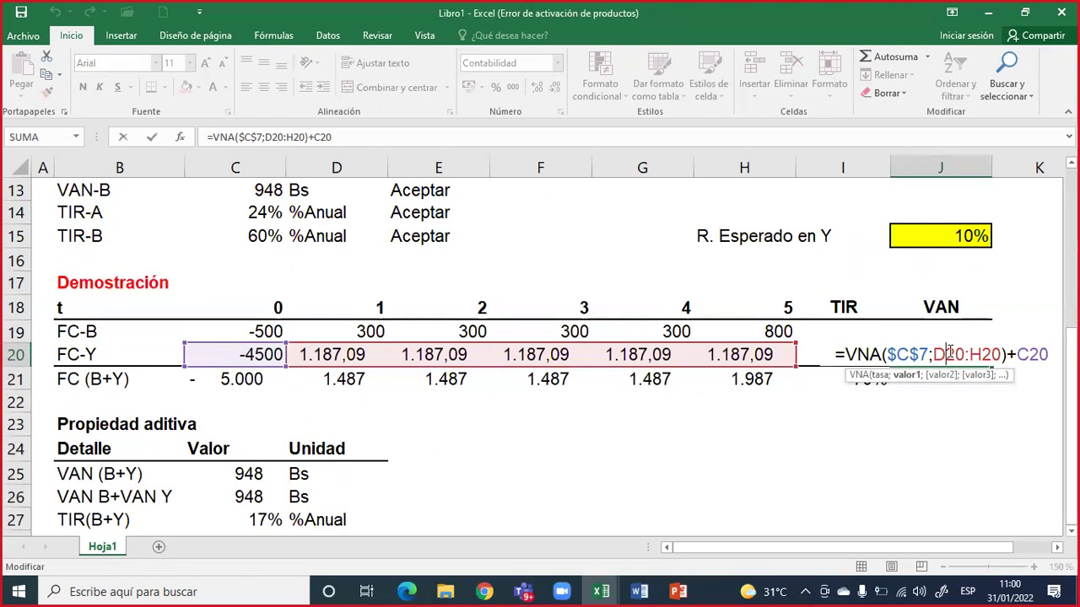
pyautogui.press('Escape')
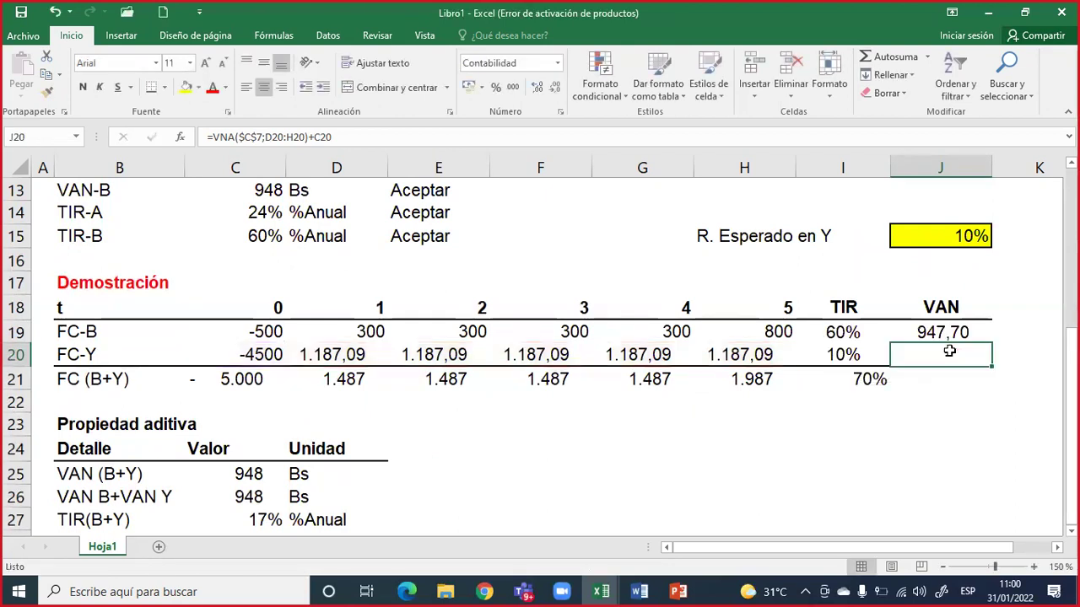
pyautogui.click(257, 497)
pyautogui.doubleClick(260, 498)
pyautogui.press('Escape')
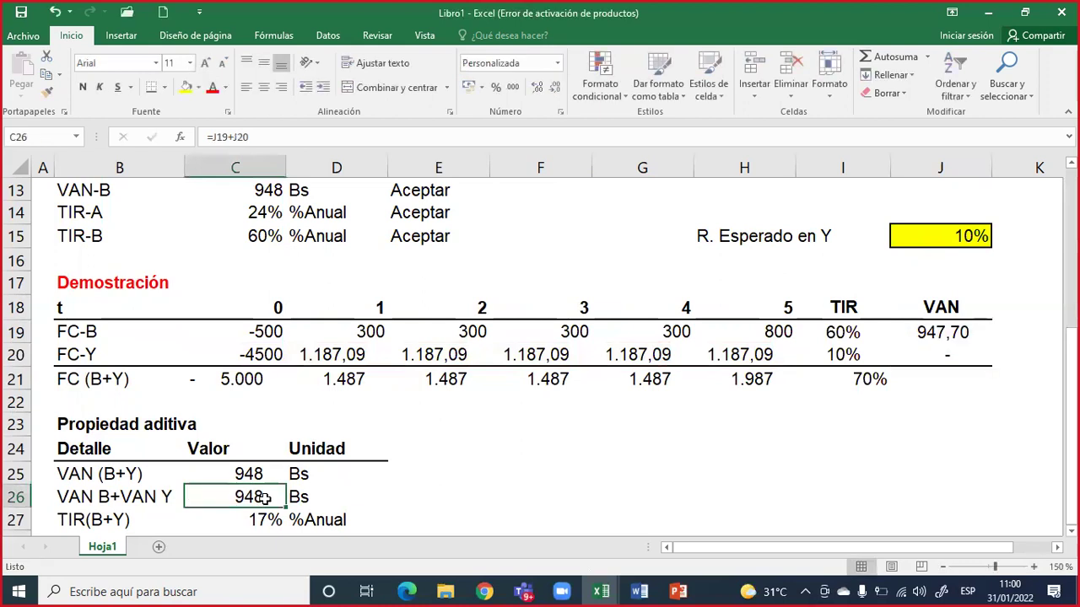
pyautogui.doubleClick(265, 498)
pyautogui.press('Escape')
# Step: Enter the label "V.S." in E26, beside the VAN B+VAN Y row
pyautogui.click(418, 496)
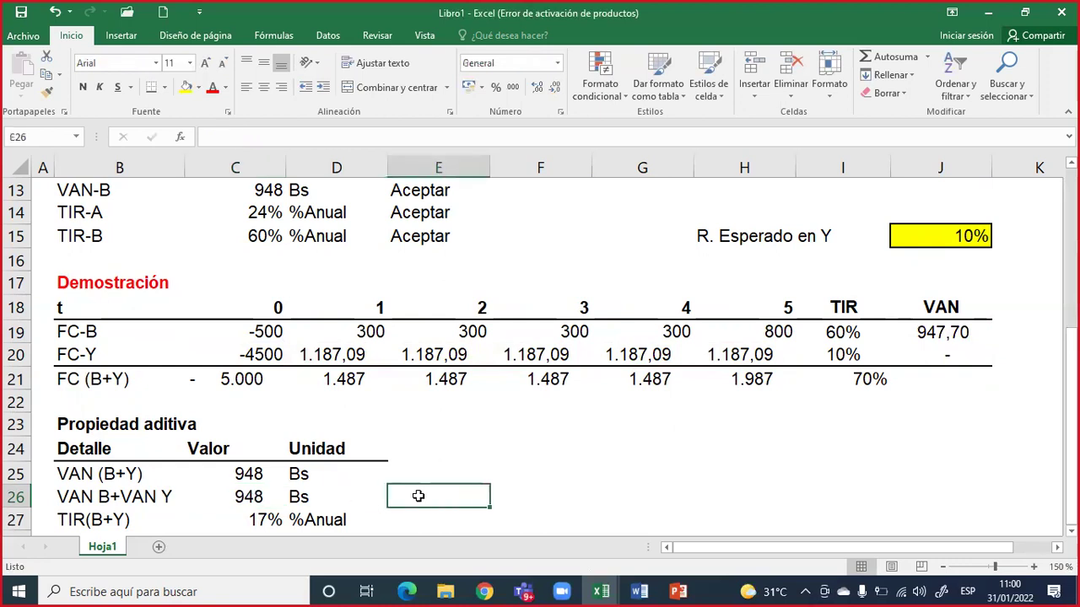
pyautogui.write('V')
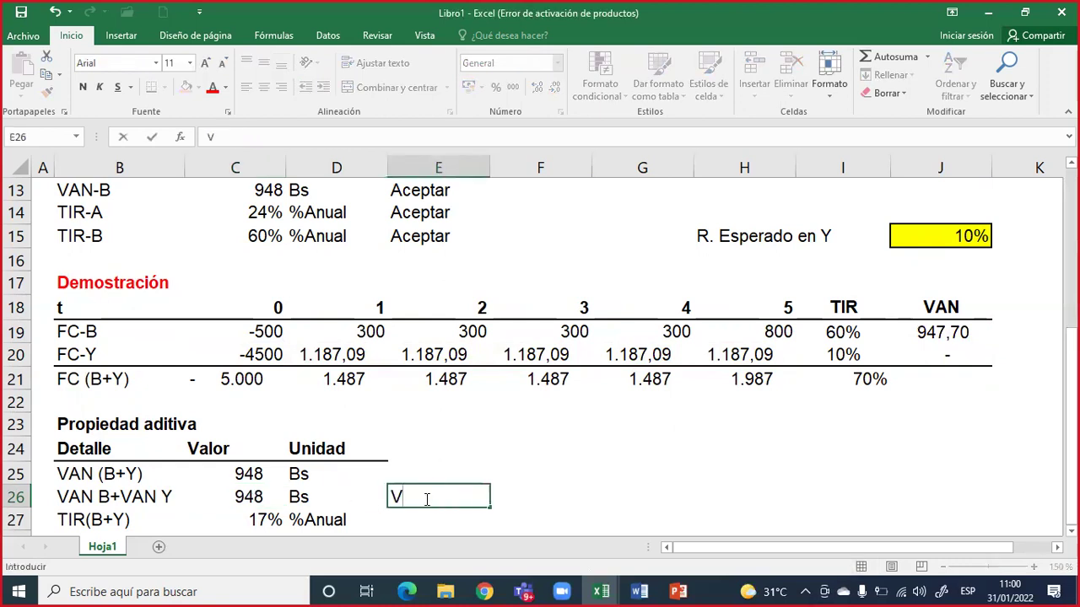
pyautogui.write(',S')
pyautogui.press('BackSpace')
pyautogui.press('BackSpace')
pyautogui.write('.S')
# Step: Enter the label "V.E" in K15, beside the expected return for Y
pyautogui.click(997, 236)
pyautogui.write('V.E')
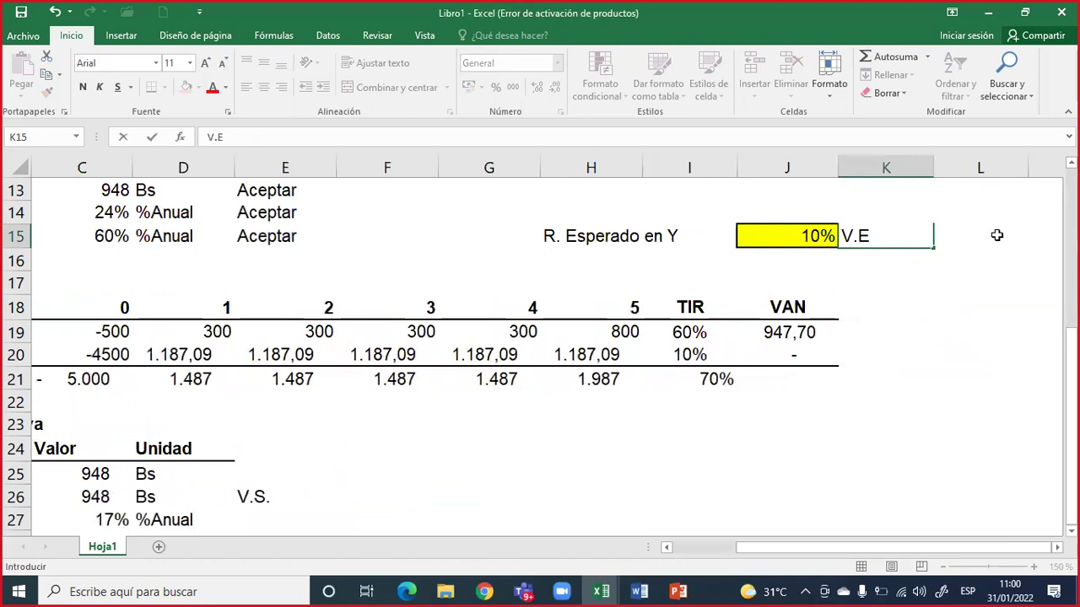
pyautogui.press('Return')
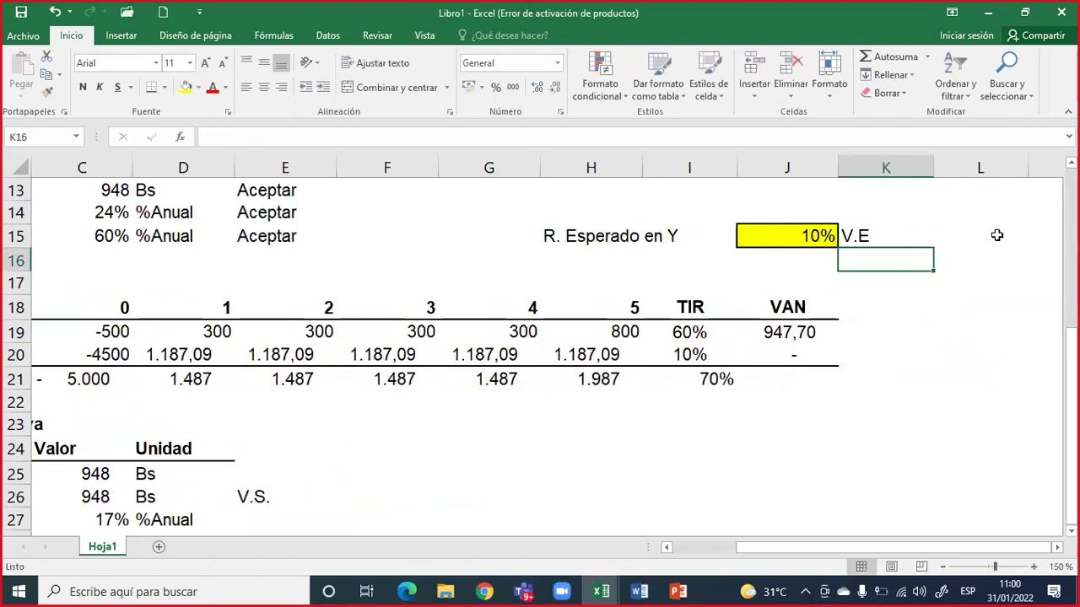
pyautogui.moveTo(753, 552); pyautogui.dragTo(598, 543)
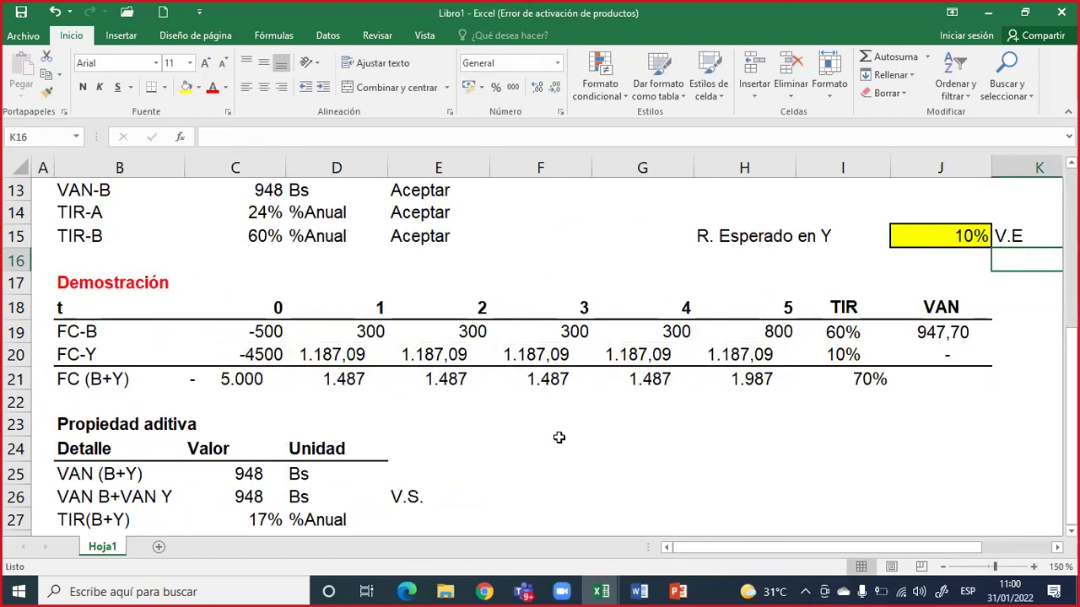
pyautogui.scroll(-1, 486, 473)
pyautogui.scroll(1, 258, 437)
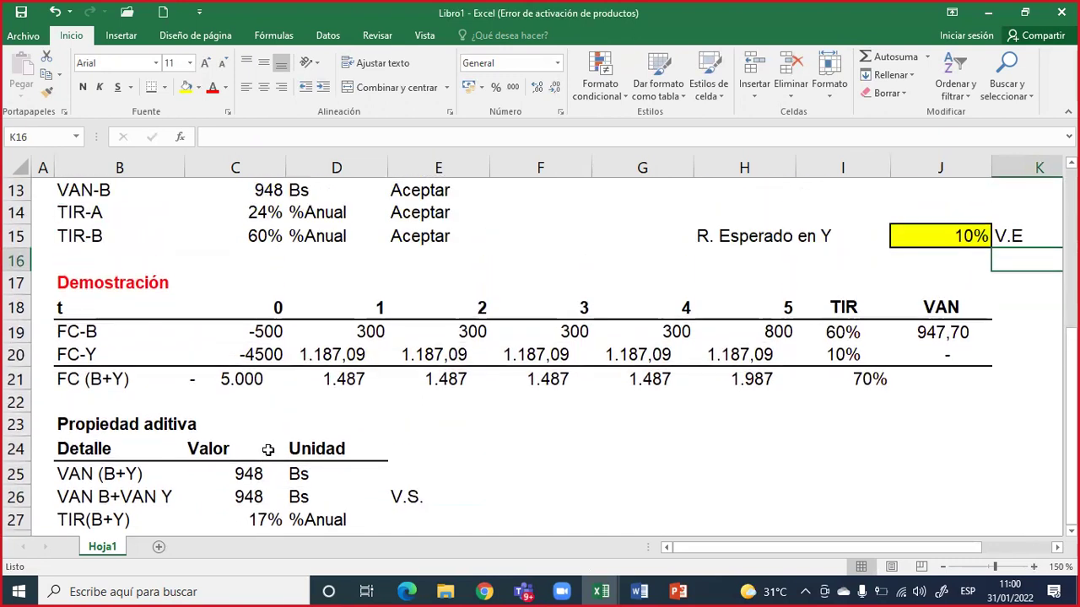
pyautogui.click(253, 497)
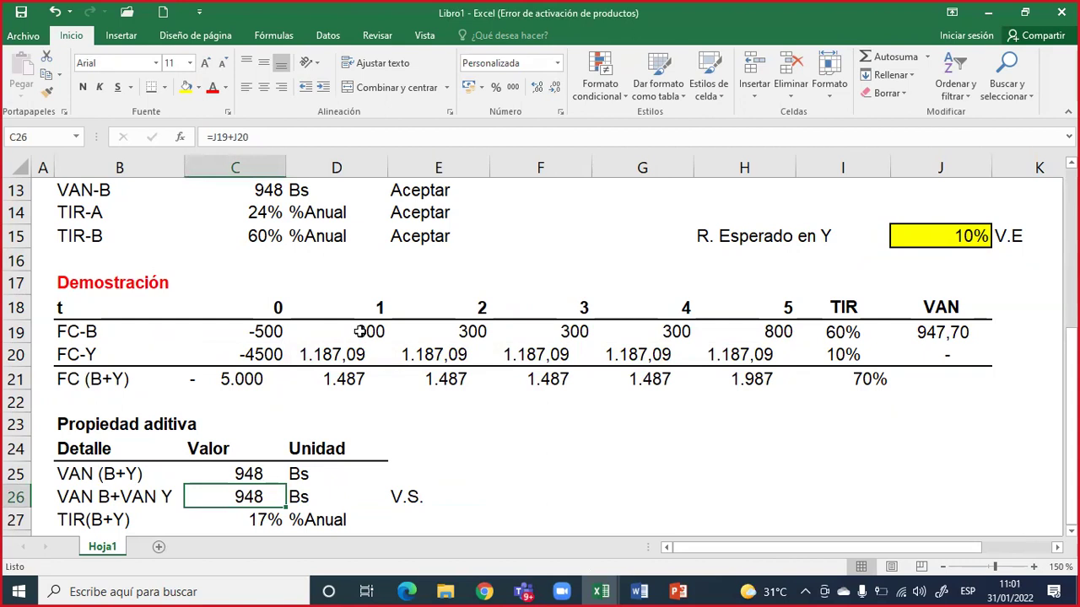
pyautogui.scroll(1, 359, 332)
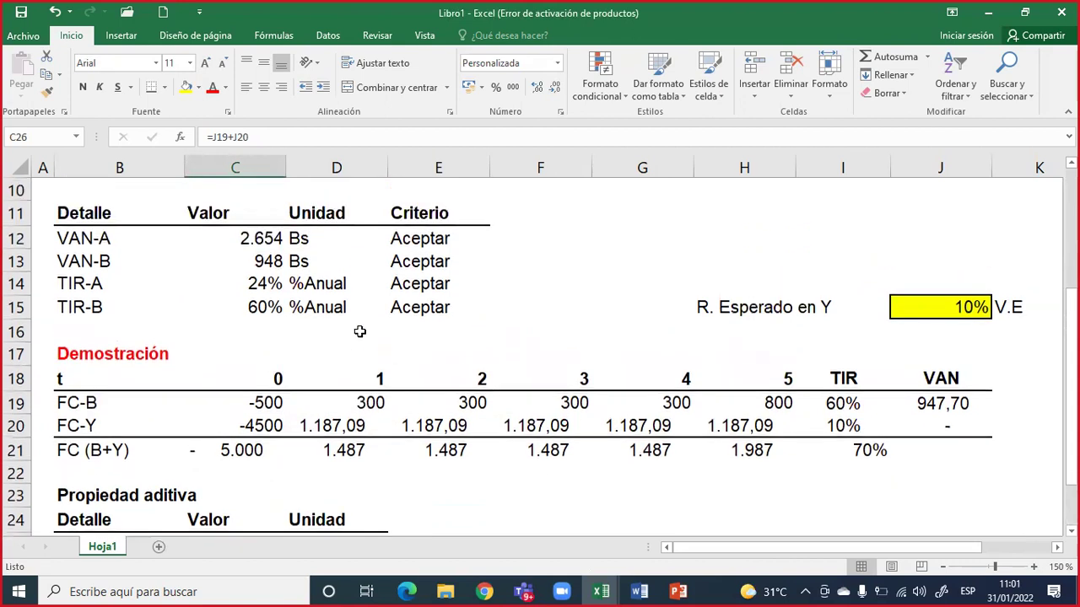
pyautogui.scroll(-1, 359, 331)
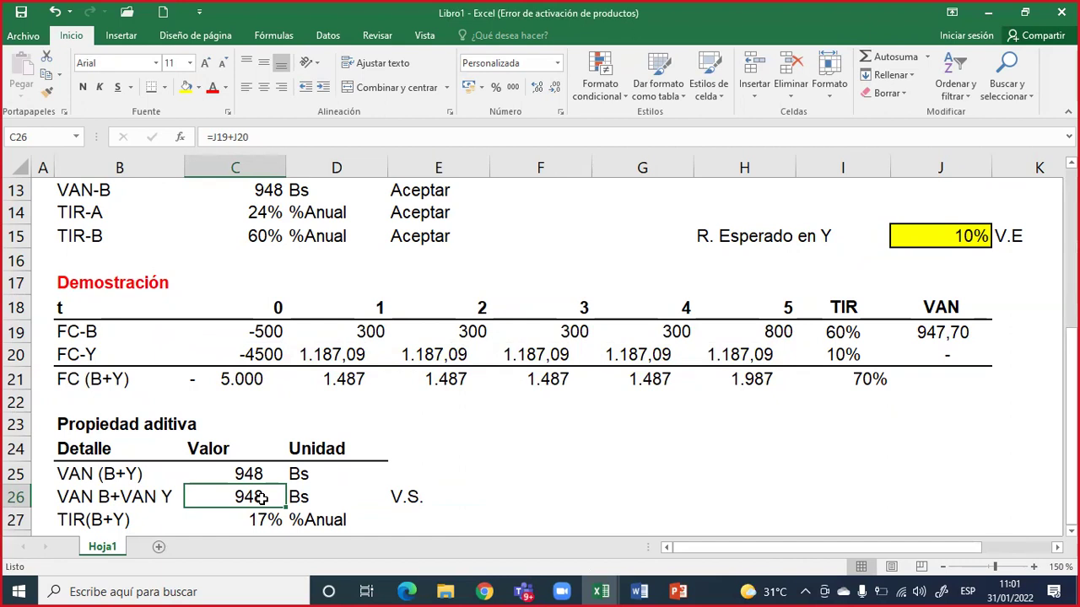
pyautogui.click(329, 37)
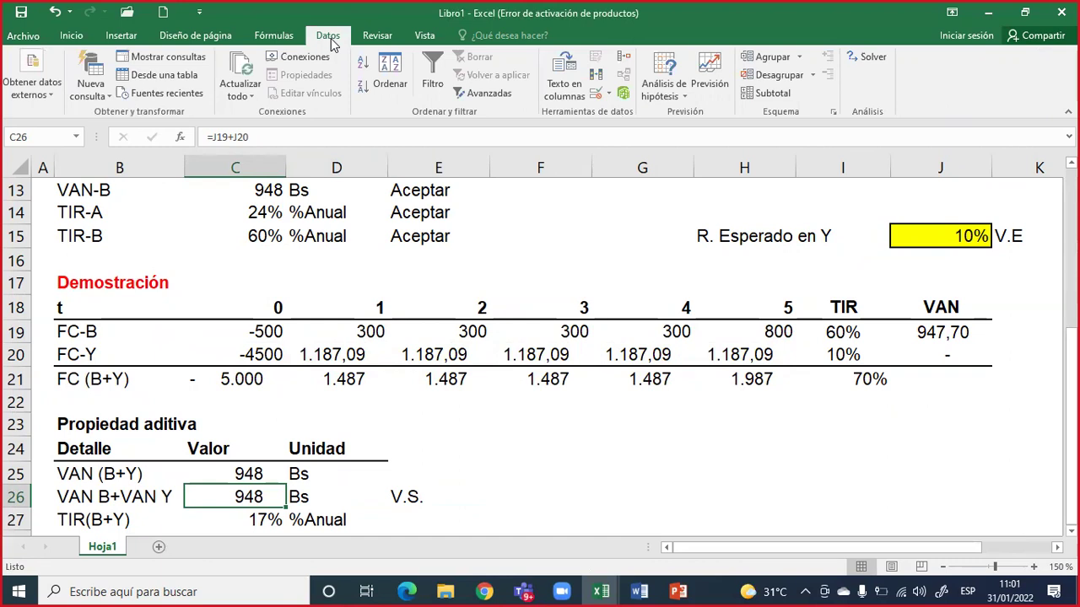
pyautogui.click(681, 97)
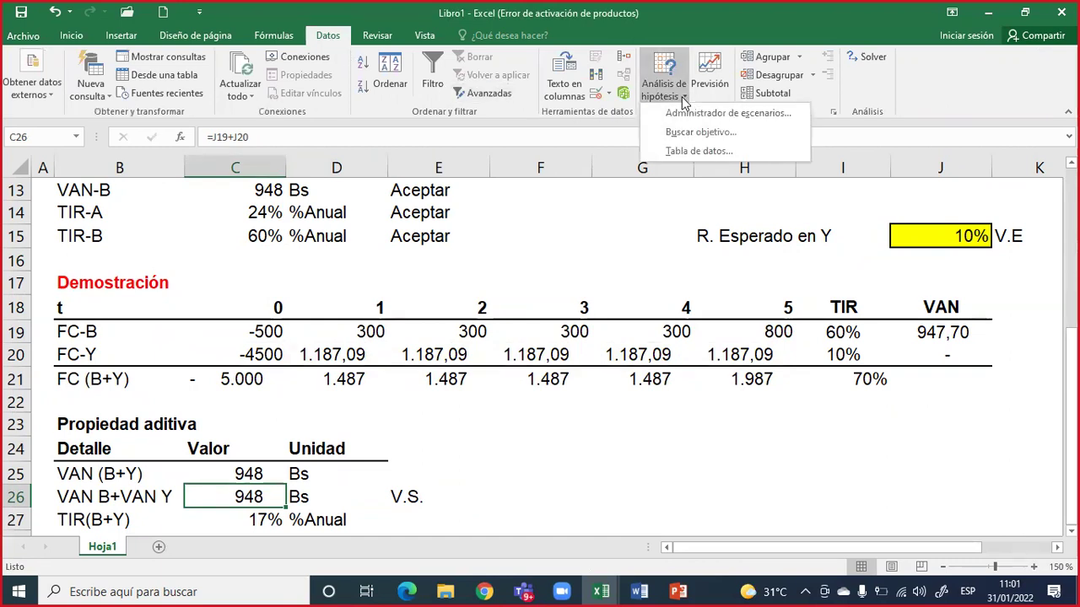
pyautogui.click(686, 133)
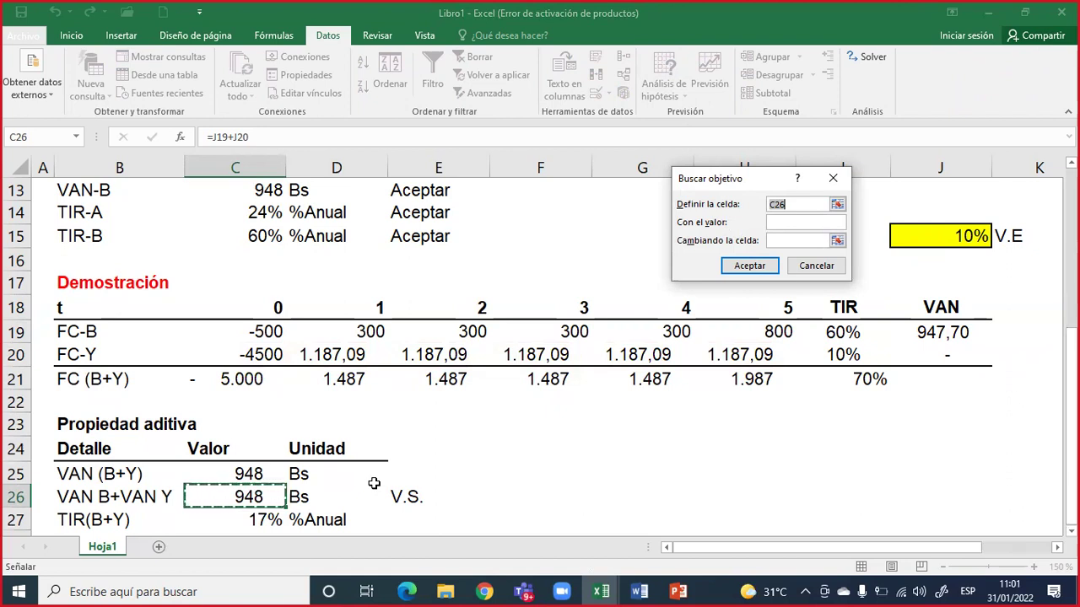
pyautogui.click(775, 224)
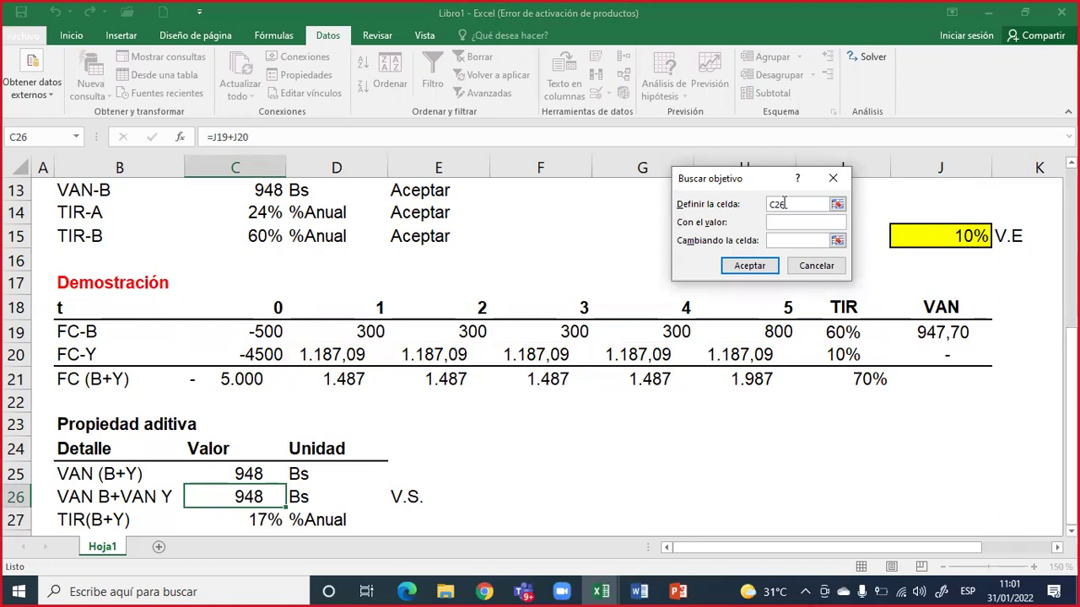
pyautogui.click(833, 178)
# Step: Check the VAN-A formula in C12 and enter the label "VAN-A" in F24
pyautogui.scroll(1, 370, 257)
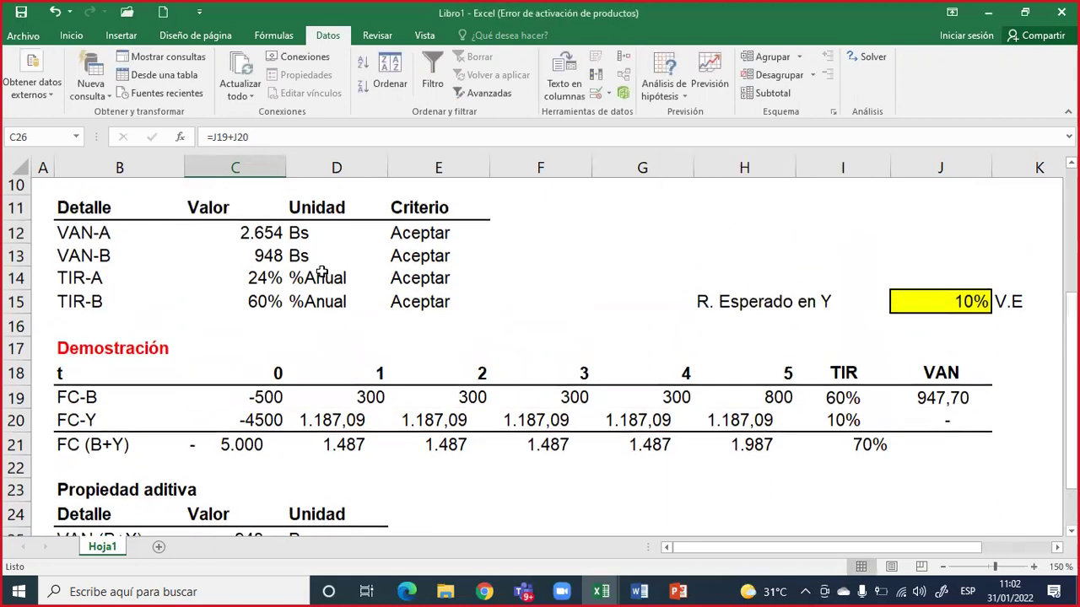
pyautogui.click(274, 240)
pyautogui.scroll(-1, 285, 212)
pyautogui.scroll(1, 354, 355)
pyautogui.scroll(-1, 379, 400)
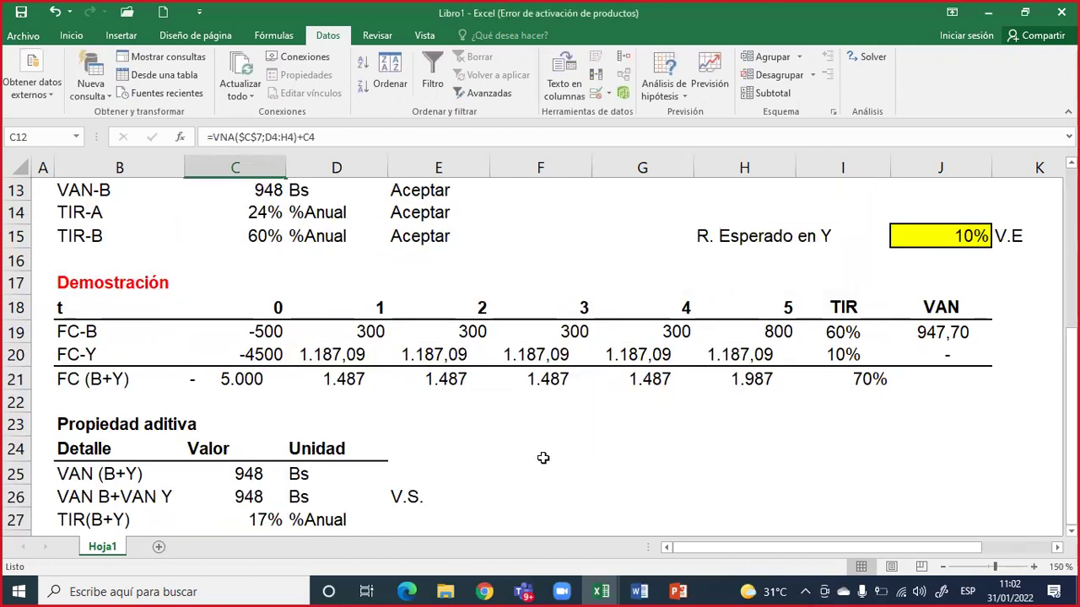
pyautogui.click(548, 454)
pyautogui.write('VAN-A')
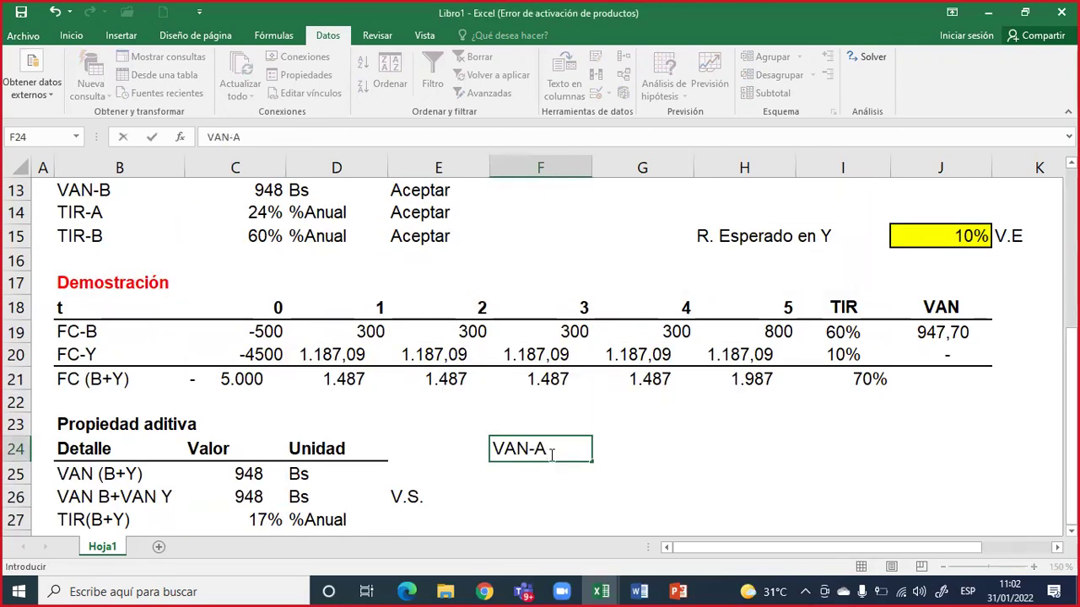
pyautogui.press('Tab')
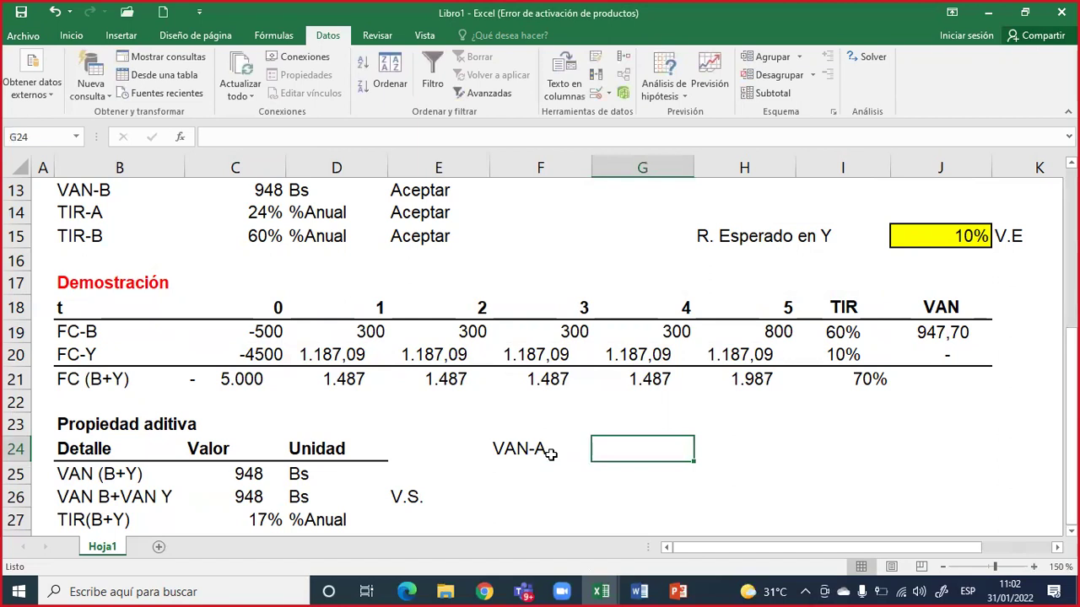
# Step: Enter the VAN-A value 2654 in G24, beside its new label
pyautogui.scroll(2, 548, 454)
pyautogui.scroll(-1, 548, 454)
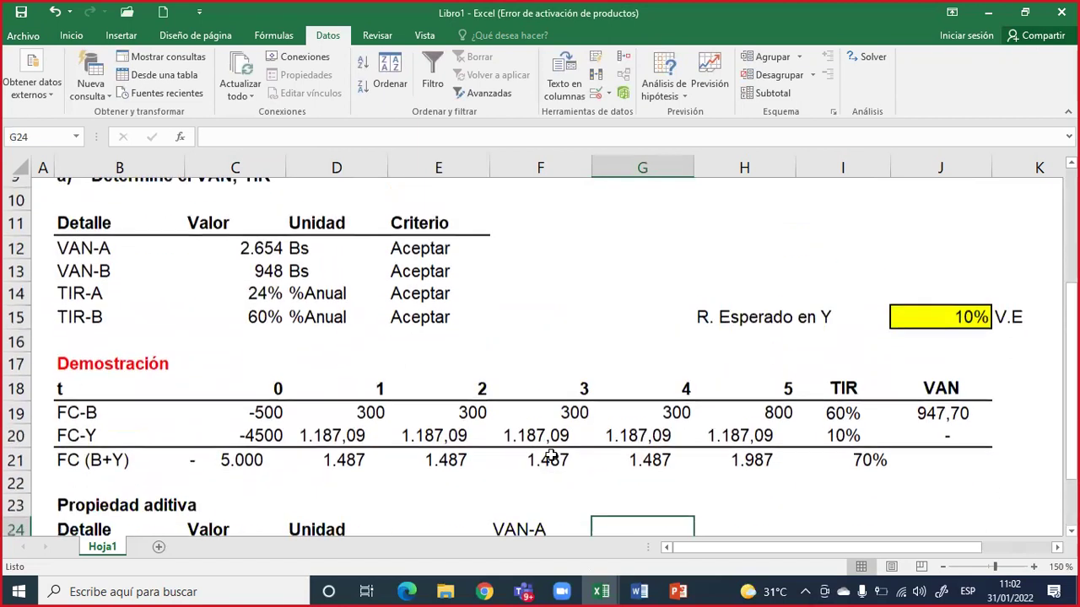
pyautogui.scroll(-2, 548, 454)
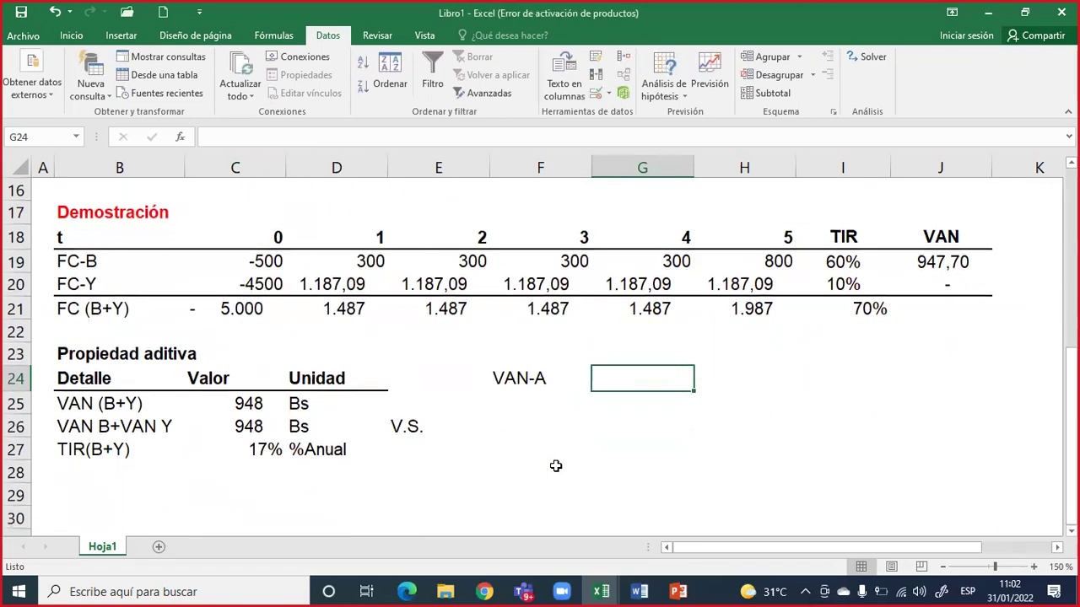
pyautogui.write('265')
pyautogui.press('Return')
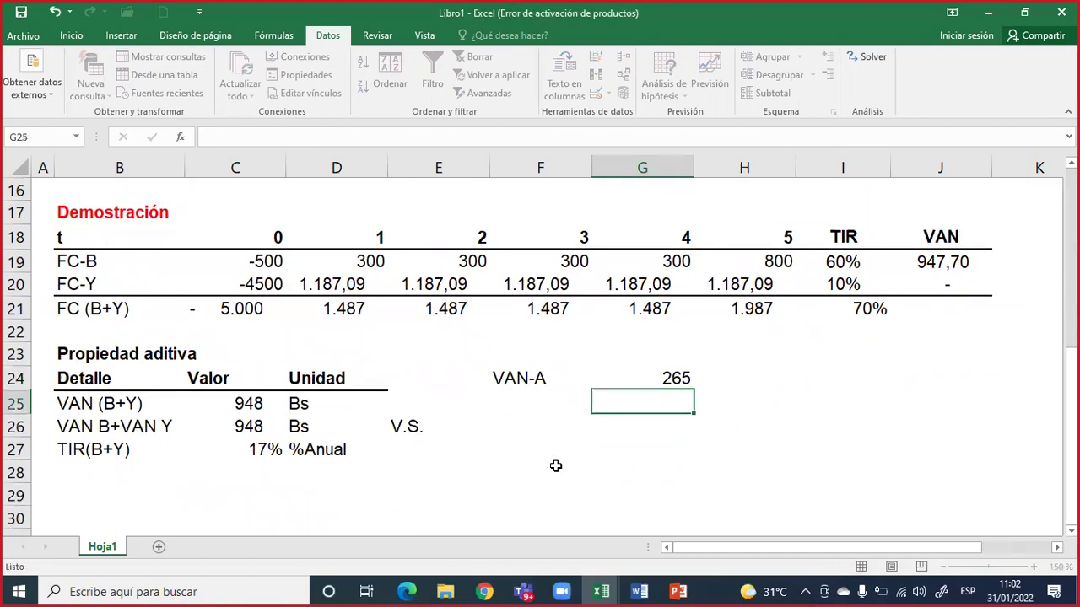
pyautogui.click(657, 373)
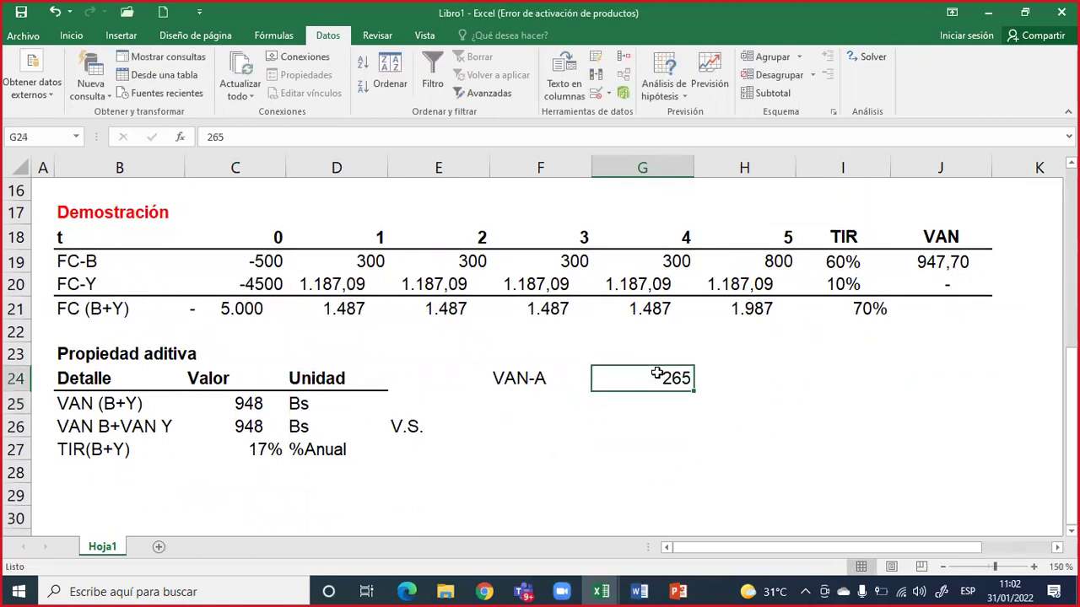
pyautogui.write('265')
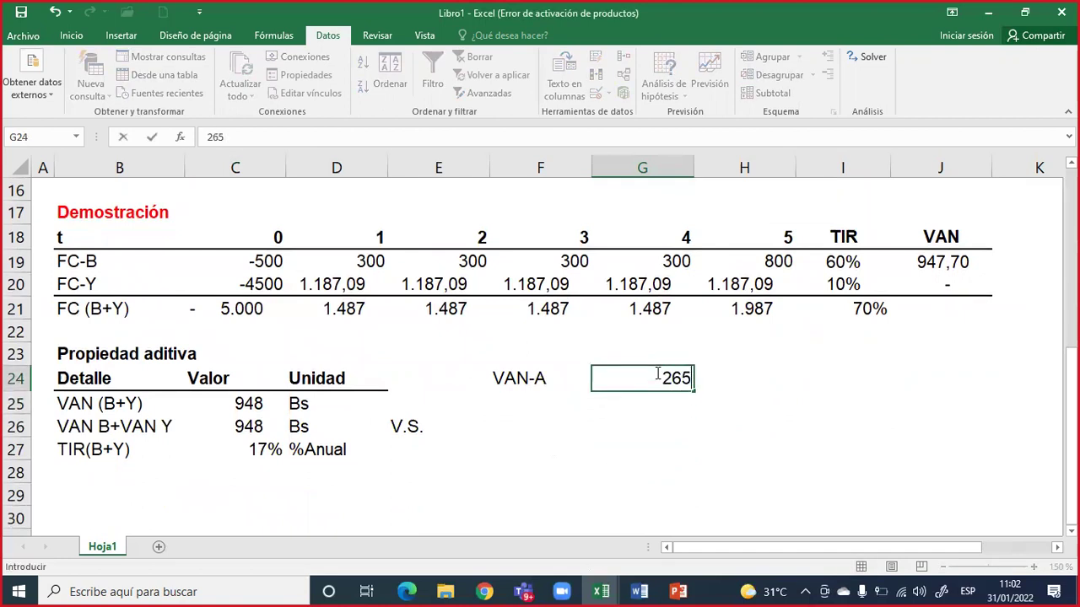
pyautogui.press('Return')
pyautogui.click(657, 374)
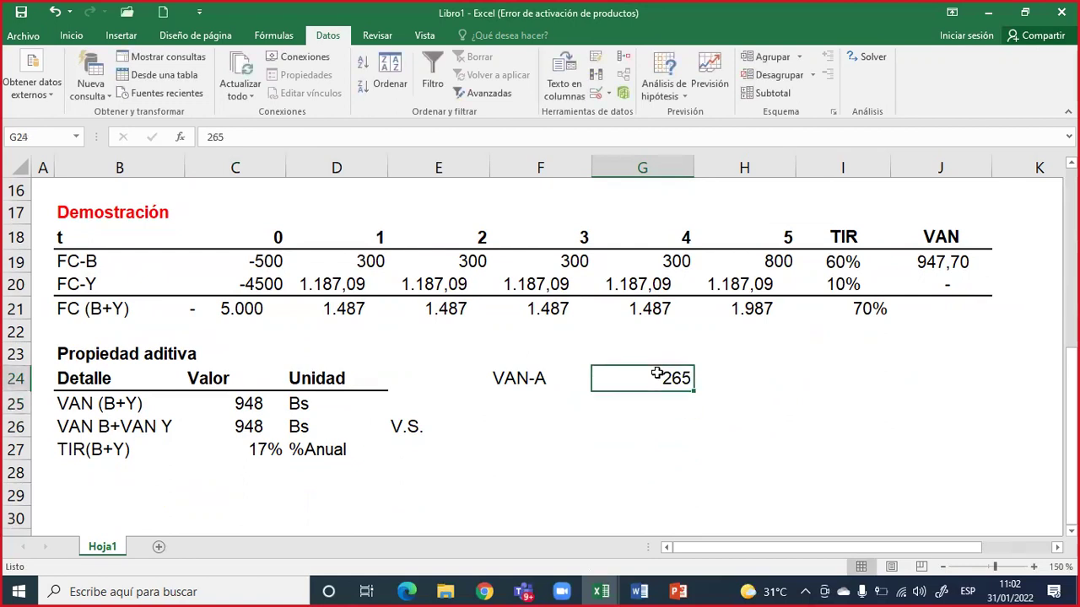
pyautogui.write('2654')
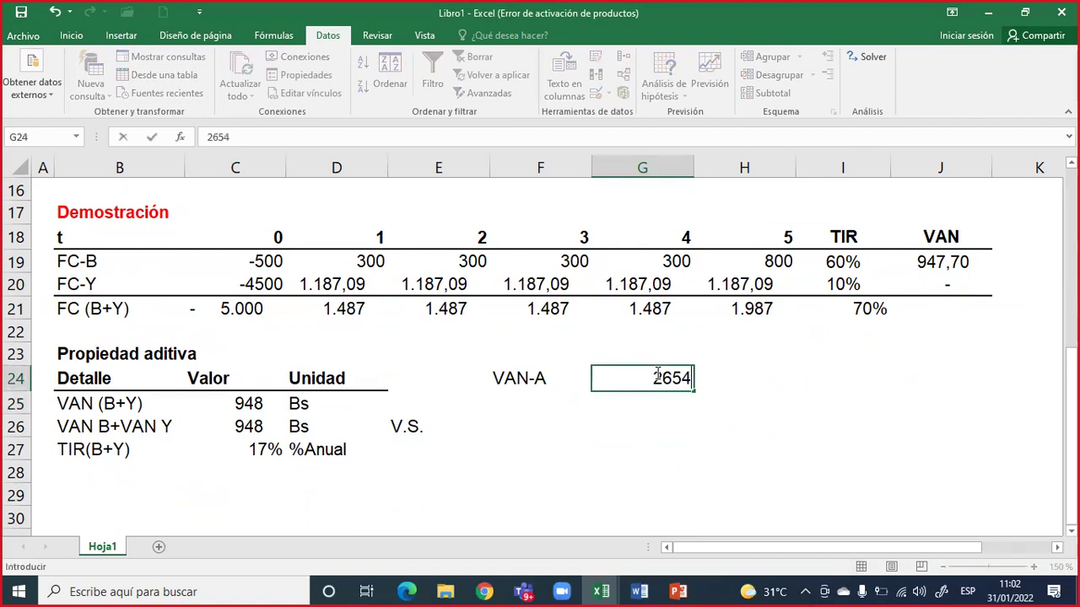
pyautogui.press('Return')
pyautogui.click(657, 374)
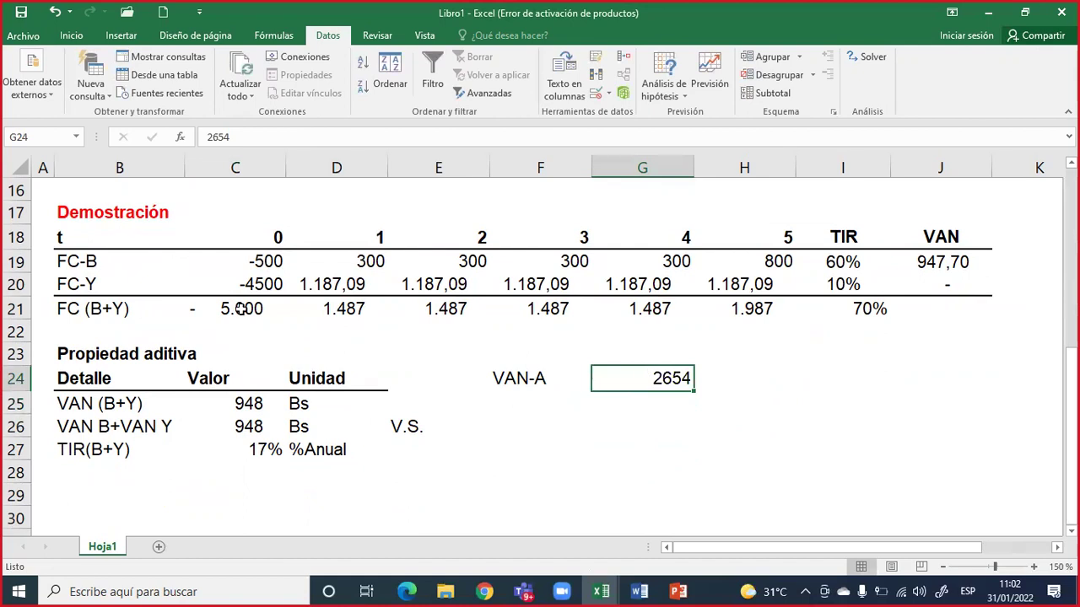
# Step: Start a Goal Seek on the VAN B+VAN Y result in C26 with the target value 2654
pyautogui.scroll(1, 242, 311)
pyautogui.scroll(1, 242, 311)
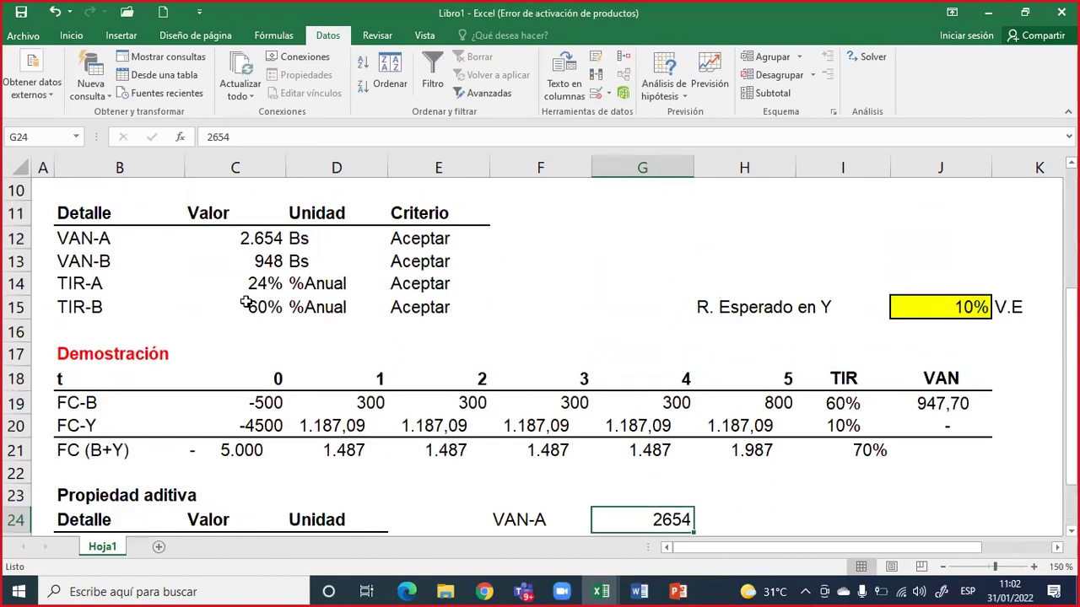
pyautogui.scroll(-2, 245, 302)
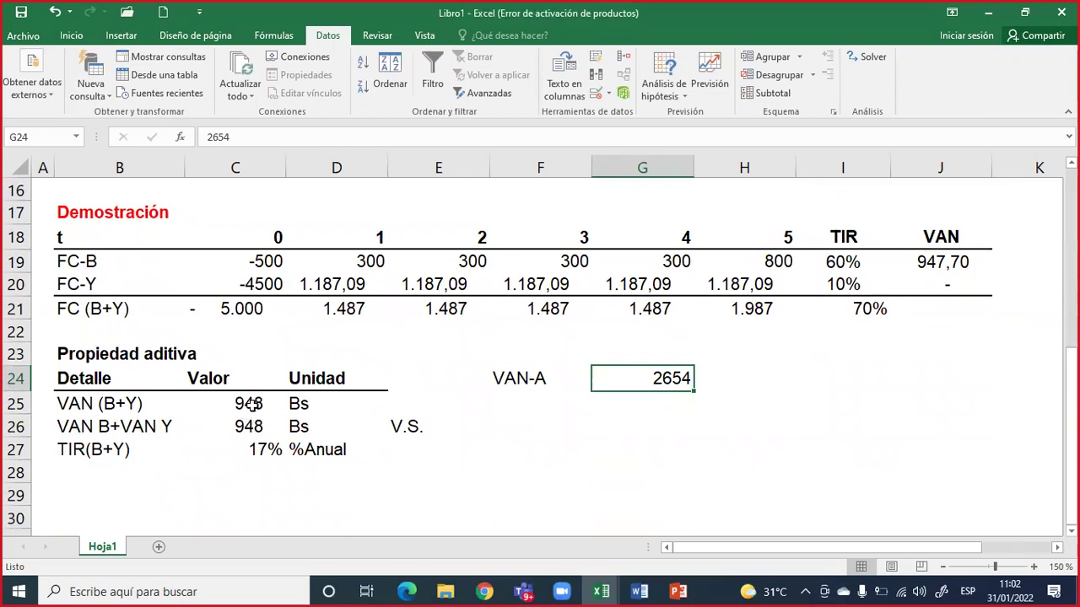
pyautogui.click(249, 403)
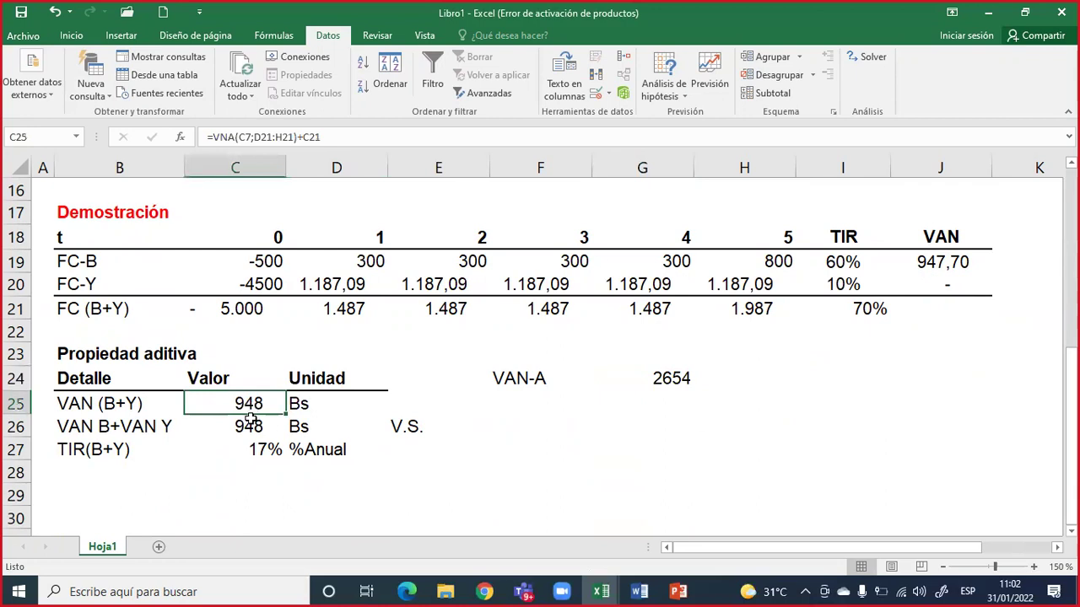
pyautogui.click(250, 426)
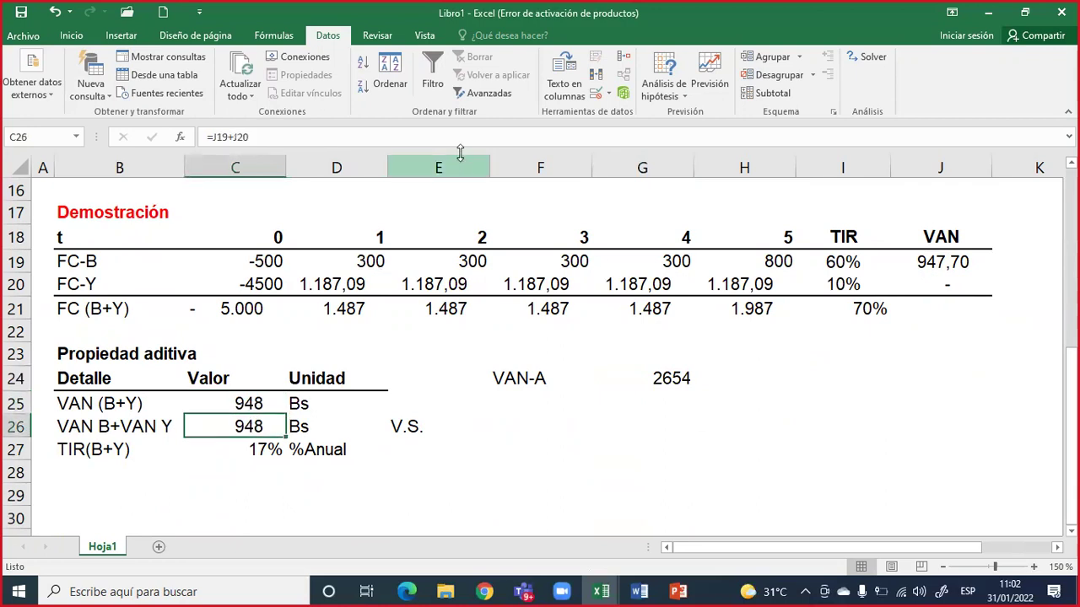
pyautogui.click(683, 95)
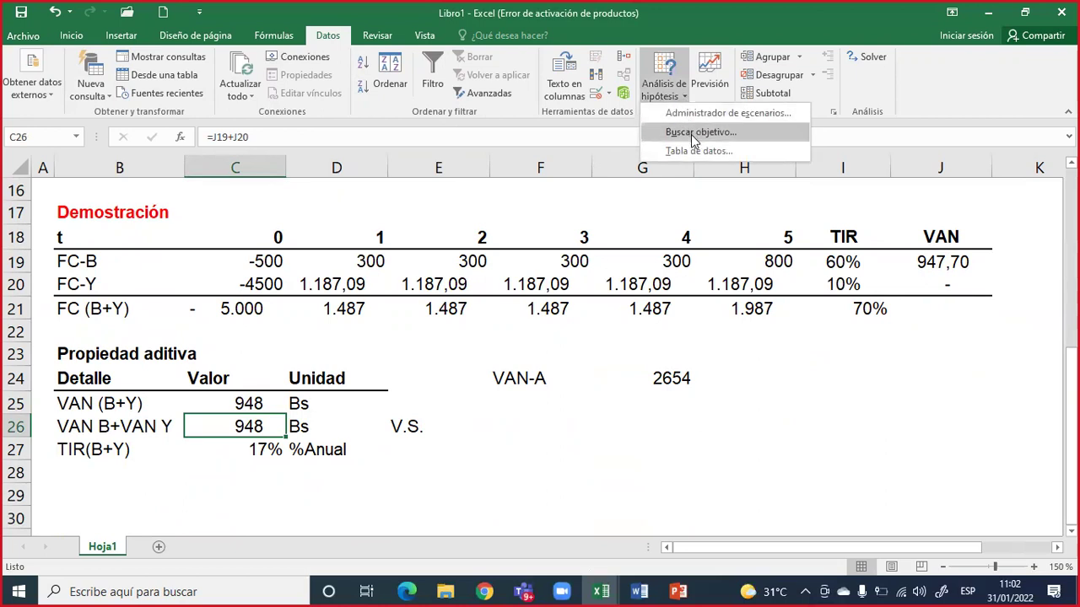
pyautogui.click(691, 134)
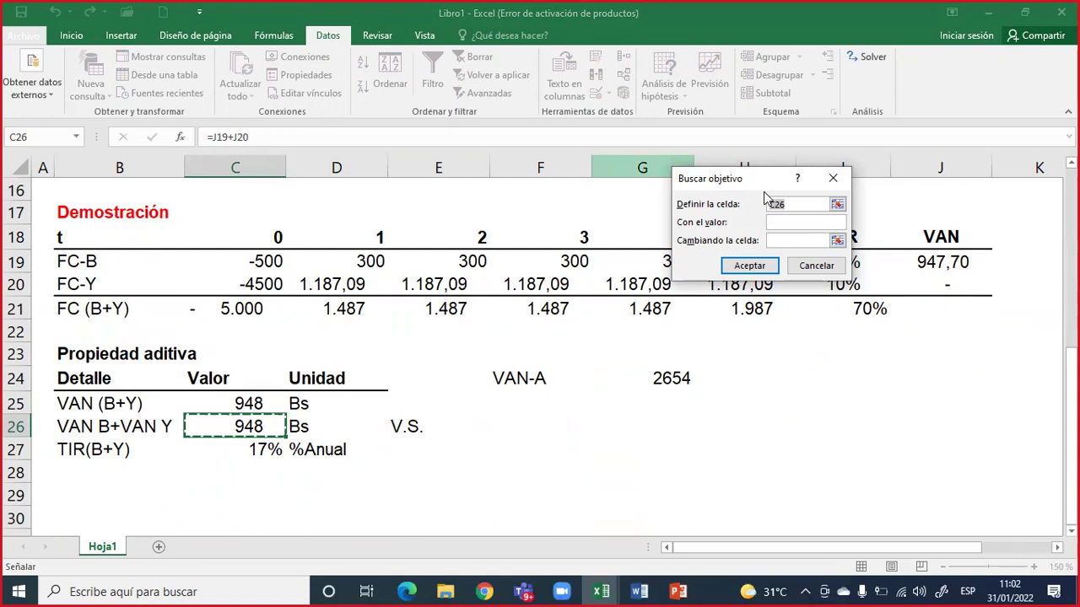
pyautogui.moveTo(773, 179); pyautogui.dragTo(853, 339)
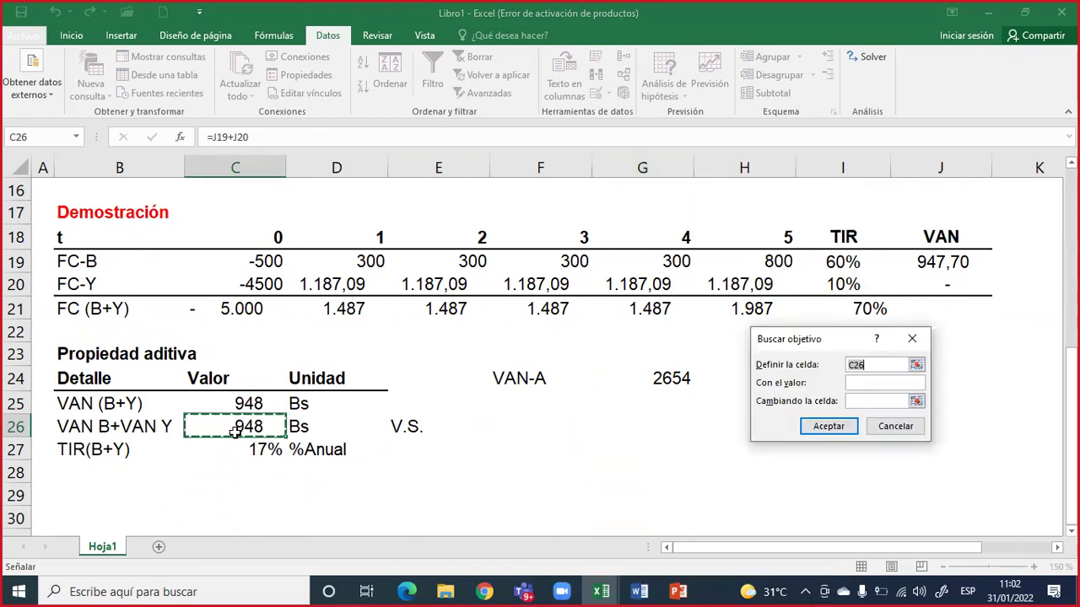
pyautogui.click(876, 386)
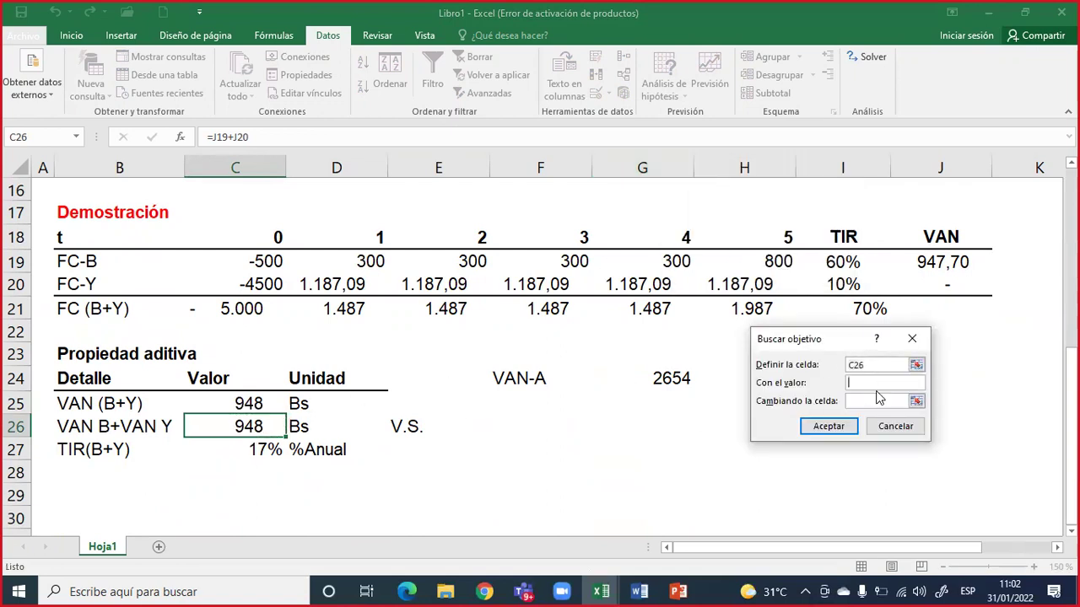
pyautogui.write('2654')
# Step: Use the expected return for Y in J15 as the changing cell, run the Goal Seek and accept its solution
pyautogui.click(856, 402)
pyautogui.scroll(1, 842, 396)
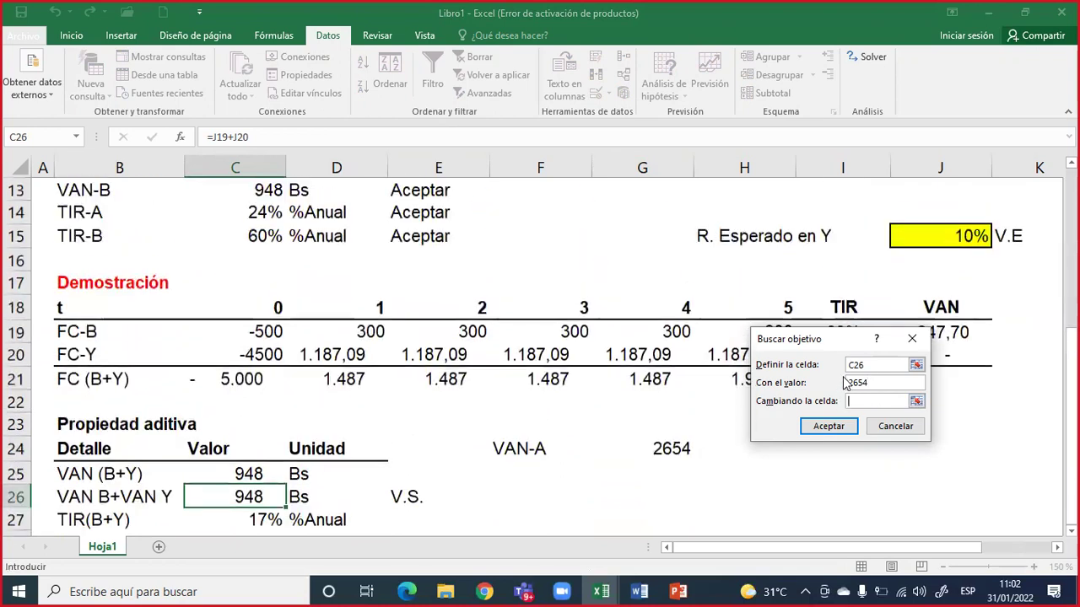
pyautogui.click(983, 236)
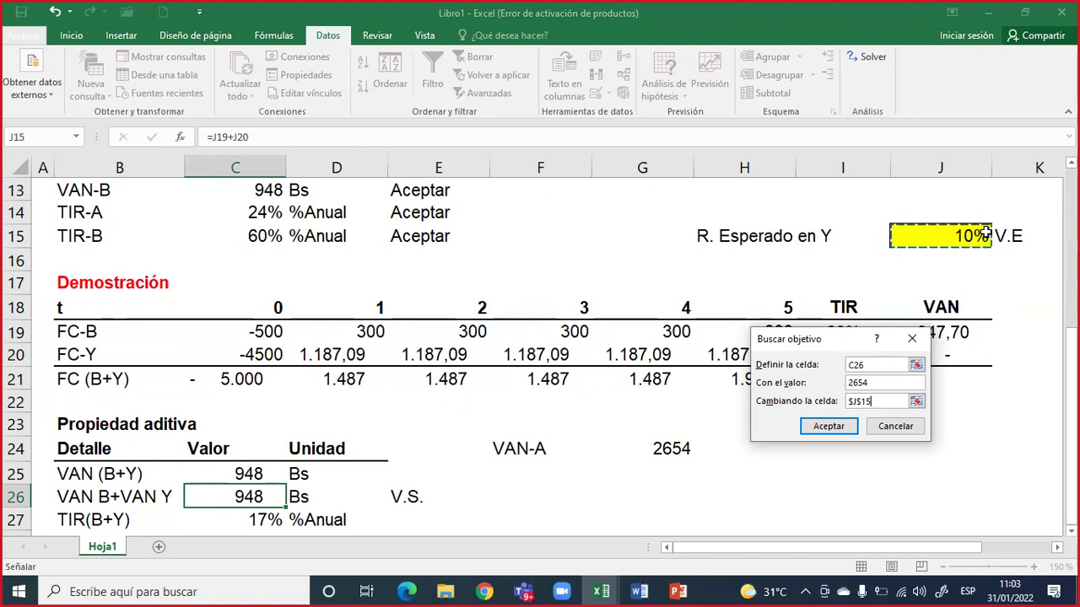
pyautogui.click(829, 426)
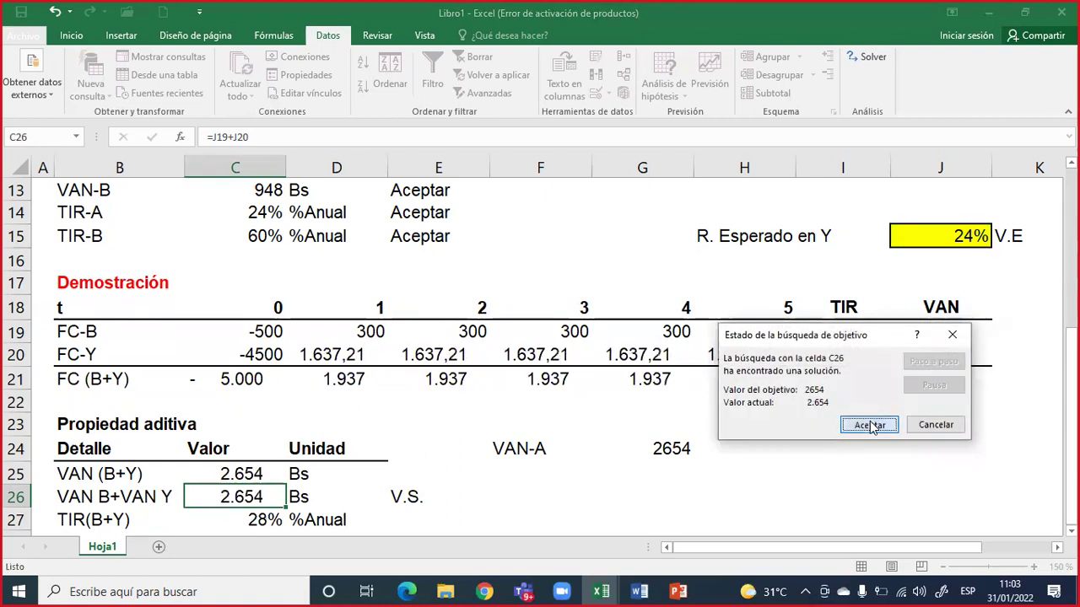
pyautogui.click(870, 426)
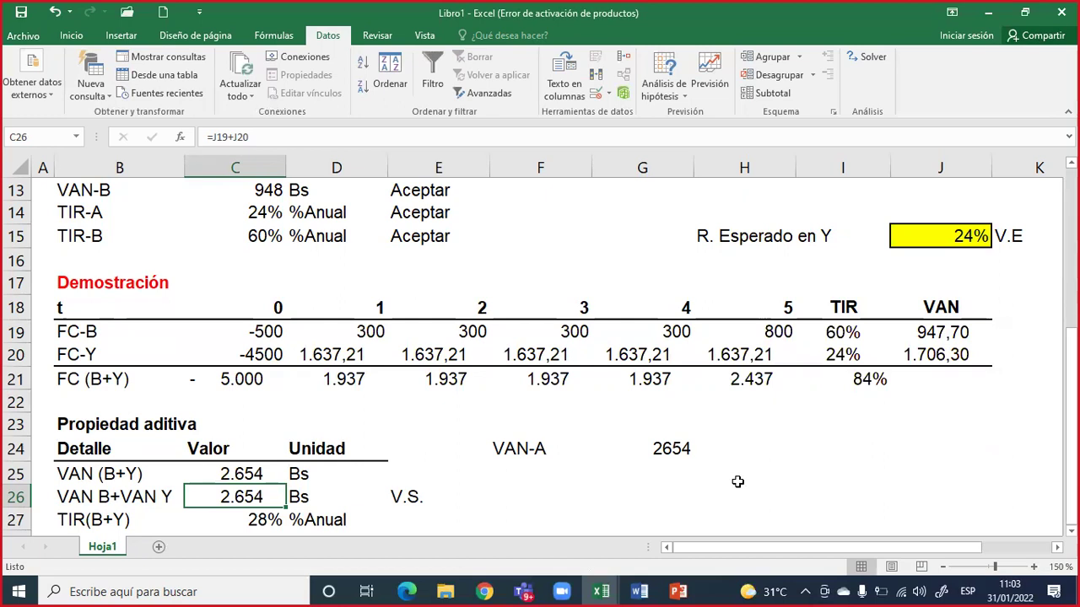
# Step: Clear the summed TIR from I21 in the FC (B+Y) row and inspect the exact expected return for Y in J15
pyautogui.click(862, 395)
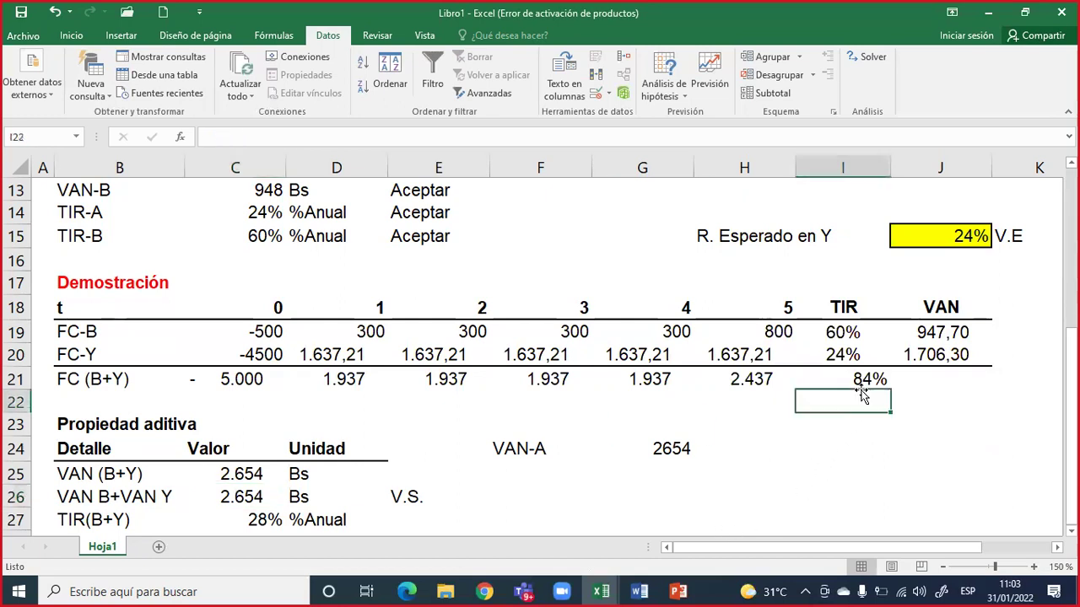
pyautogui.click(865, 379)
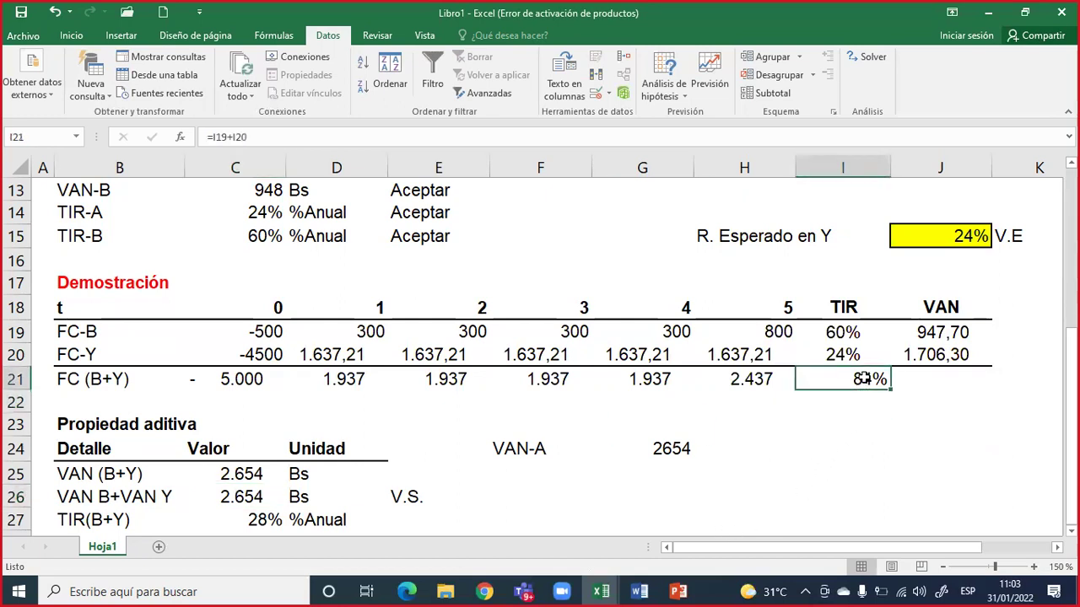
pyautogui.press('Delete')
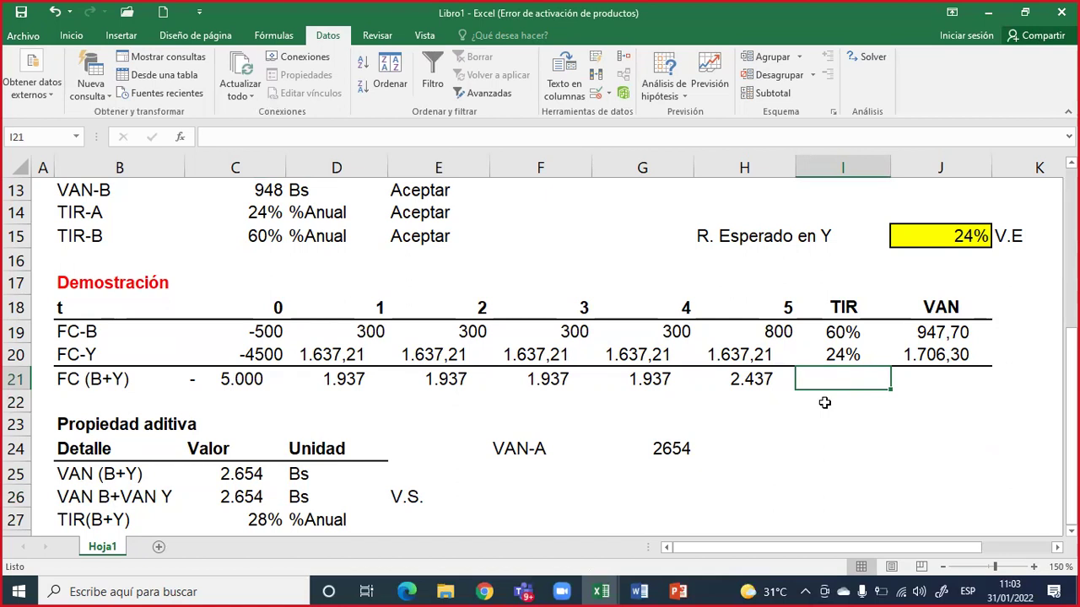
pyautogui.click(937, 239)
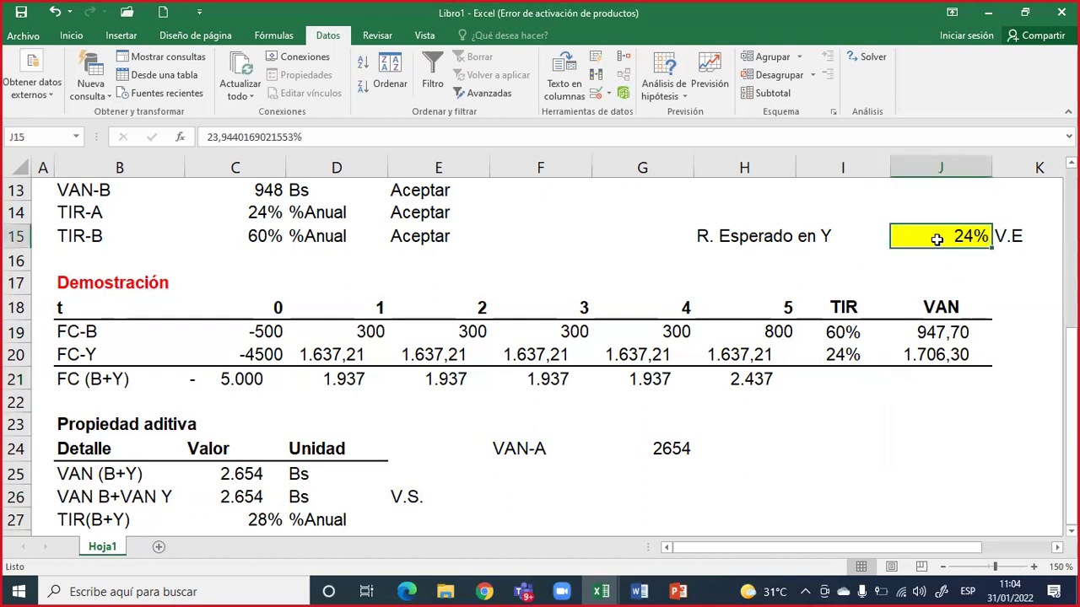
# Step: Reset the expected return for Y in J15 to 10% and start a Goal Seek on C26 with the target value 2654
pyautogui.write('10')
pyautogui.press('Return')
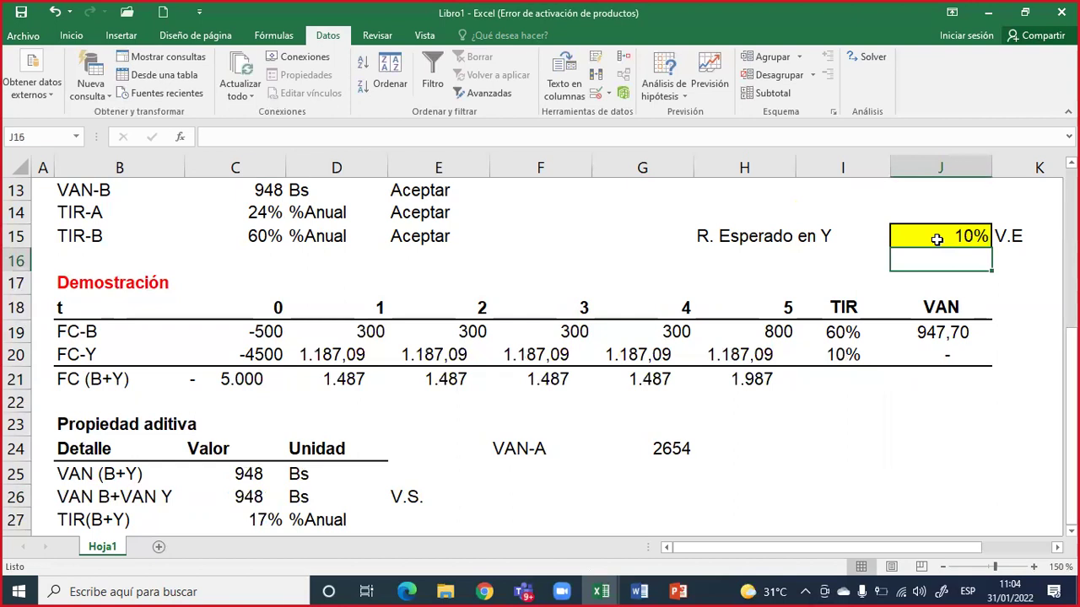
pyautogui.click(267, 499)
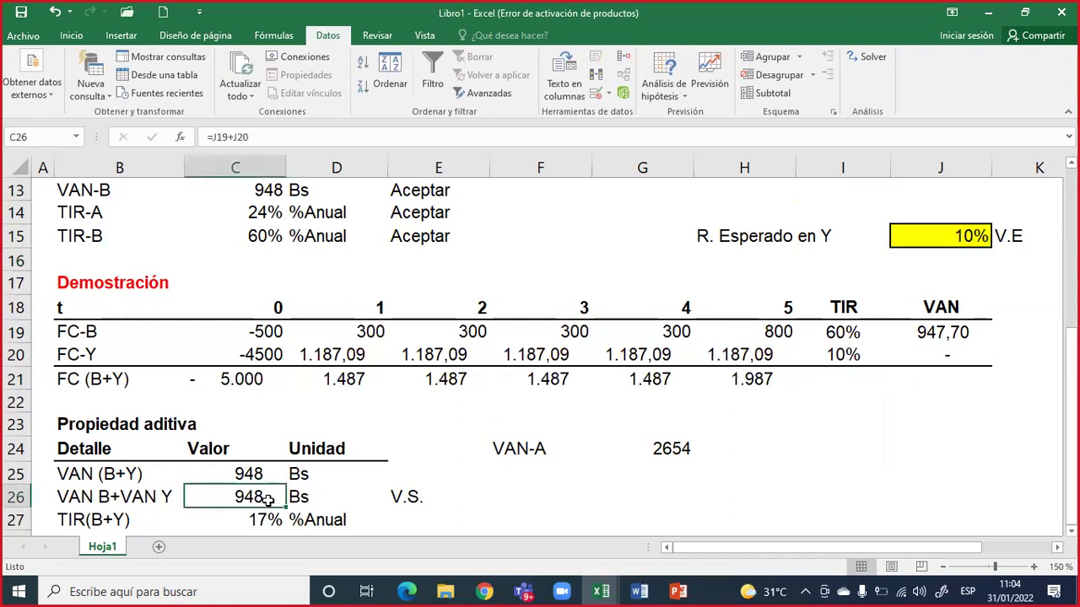
pyautogui.click(685, 96)
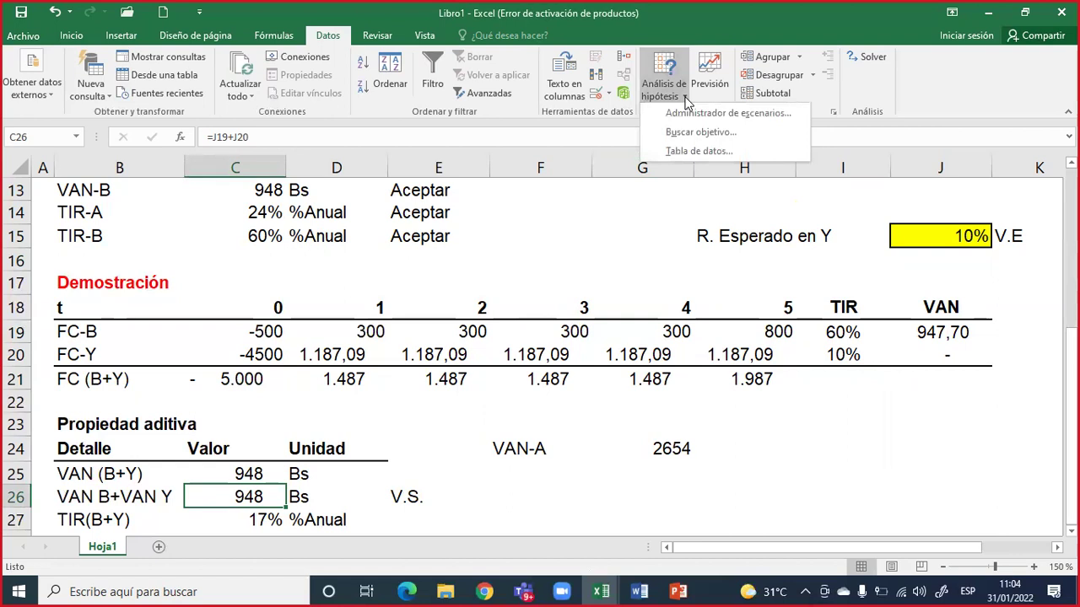
pyautogui.click(700, 133)
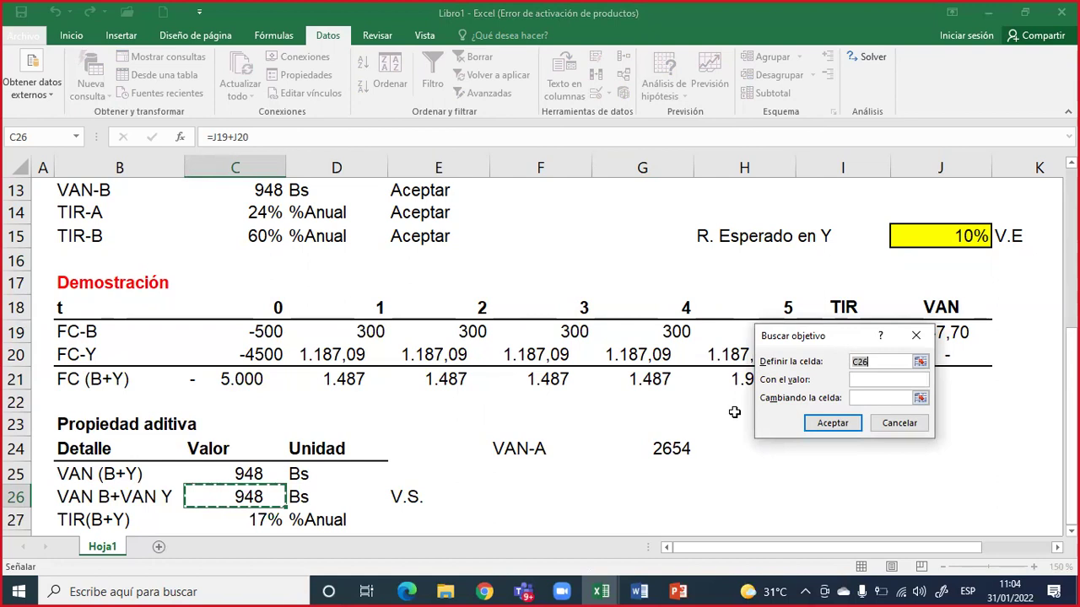
pyautogui.click(879, 379)
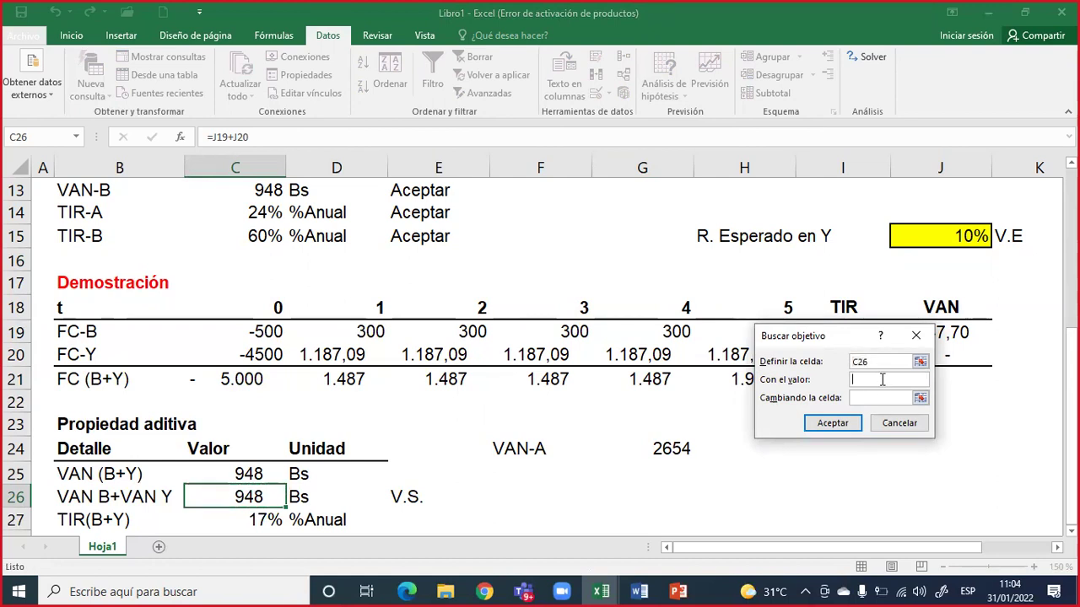
pyautogui.write('2654')
# Step: Use J15 as the changing cell for the Goal Seek, run it and accept the solution
pyautogui.click(902, 397)
pyautogui.click(928, 244)
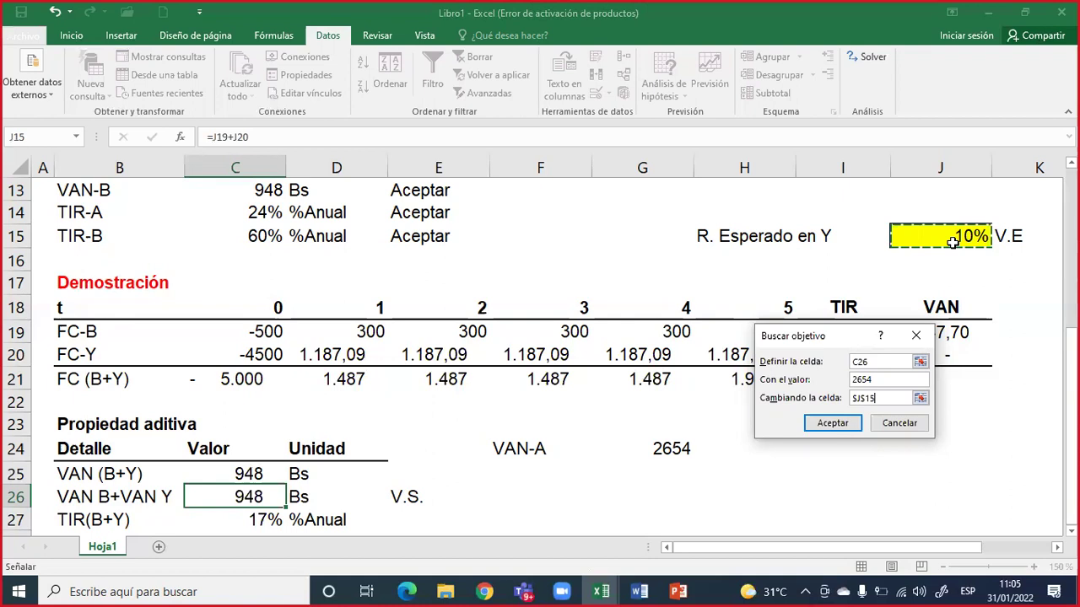
pyautogui.click(827, 426)
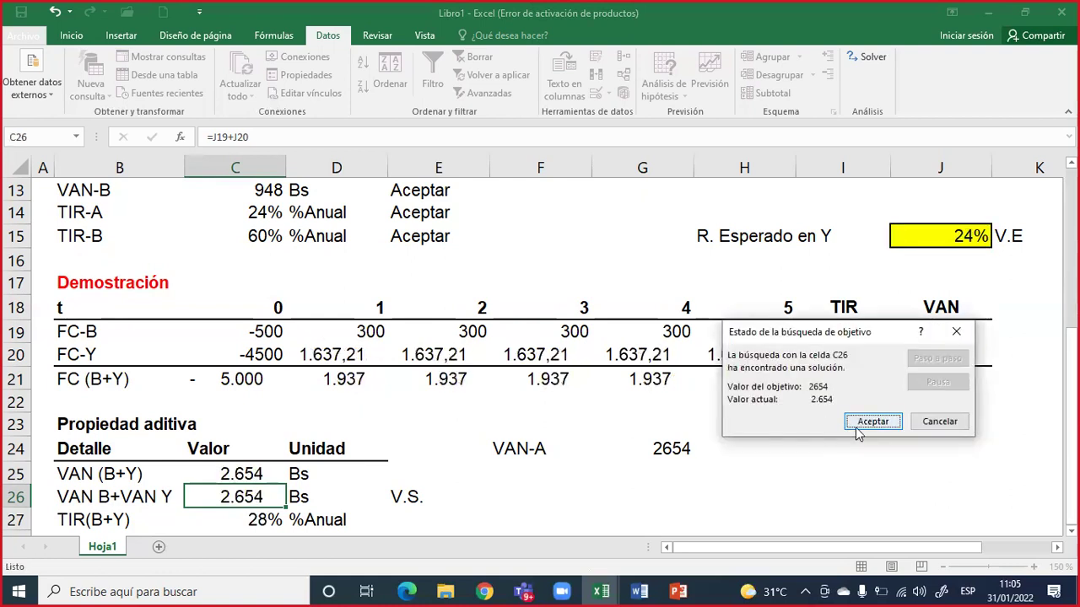
pyautogui.click(850, 420)
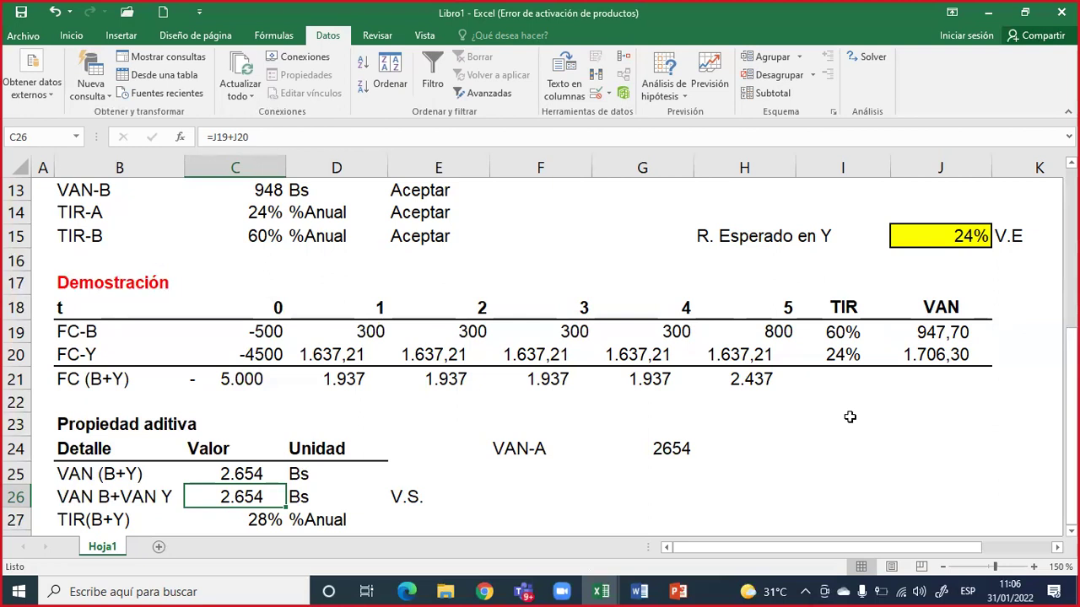
# Step: Inspect the VAN B+VAN Y formula in C26 and leave the cell without keeping any edit
pyautogui.doubleClick(262, 497)
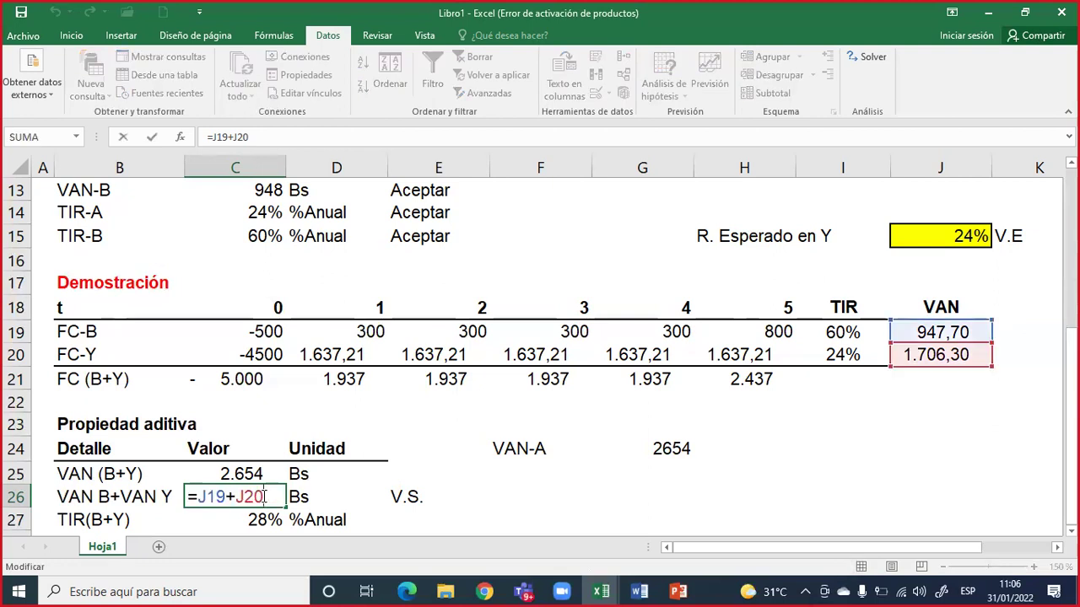
pyautogui.click(460, 447)
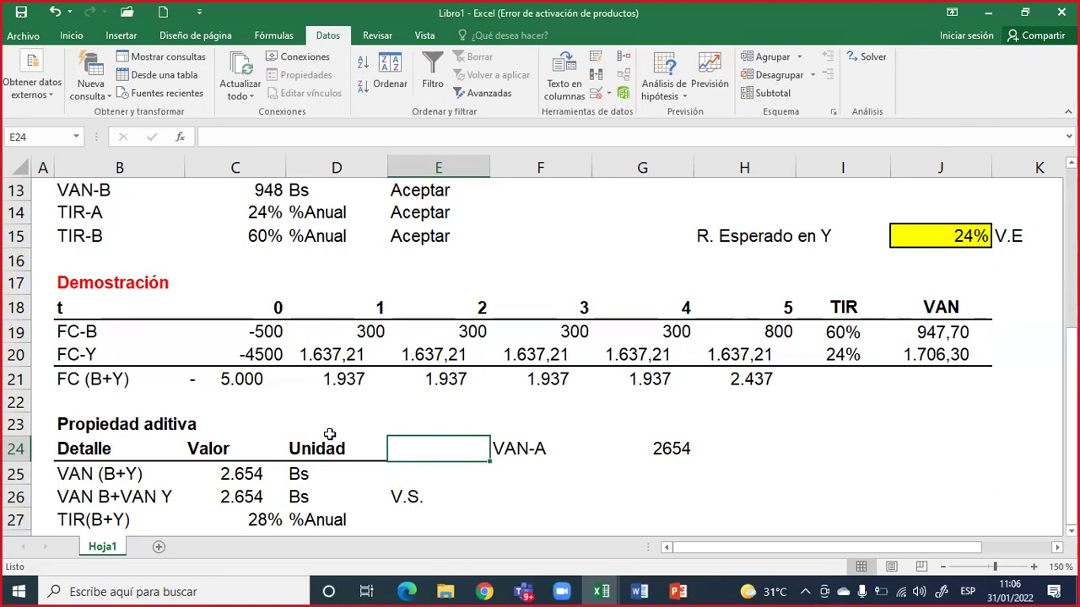
pyautogui.hotkey('ctrl', 'z')
# Step: Set the expected return for Y in J15 back to 10%
pyautogui.click(954, 234)
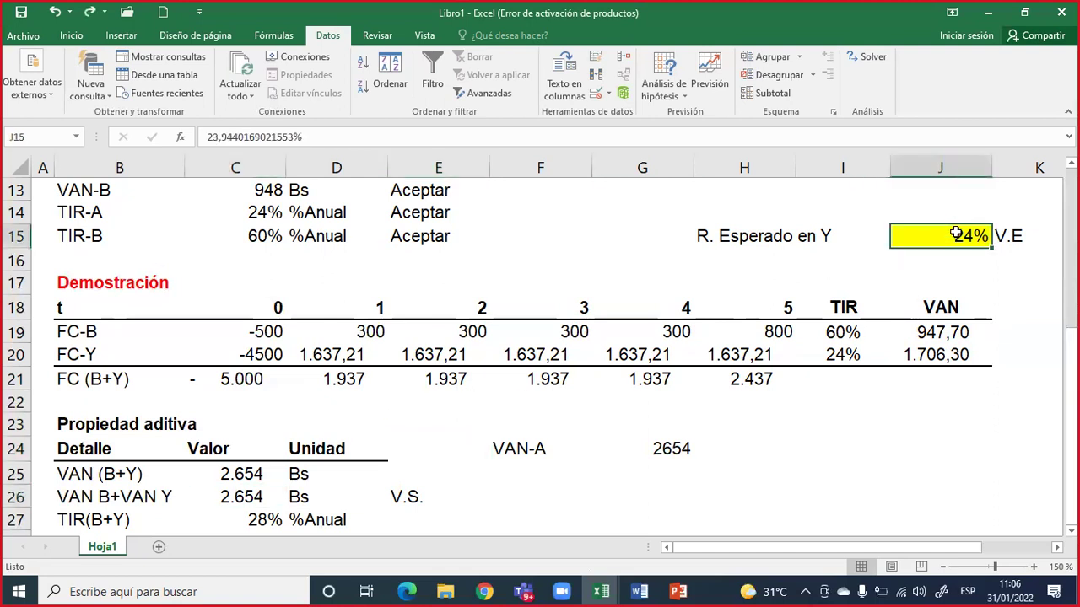
pyautogui.write('10')
pyautogui.press('Return')
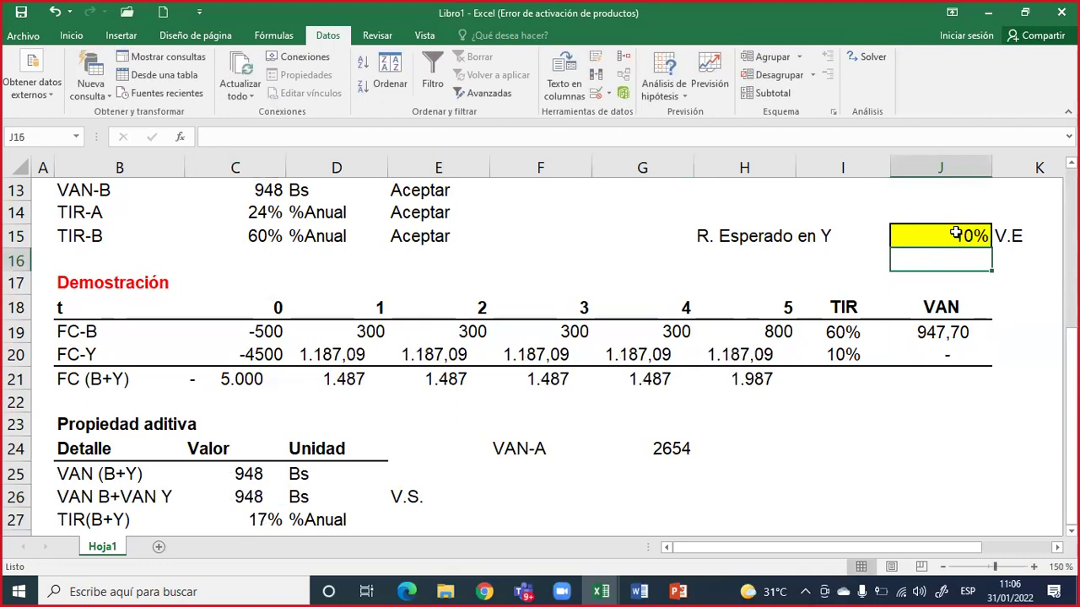
pyautogui.click(877, 418)
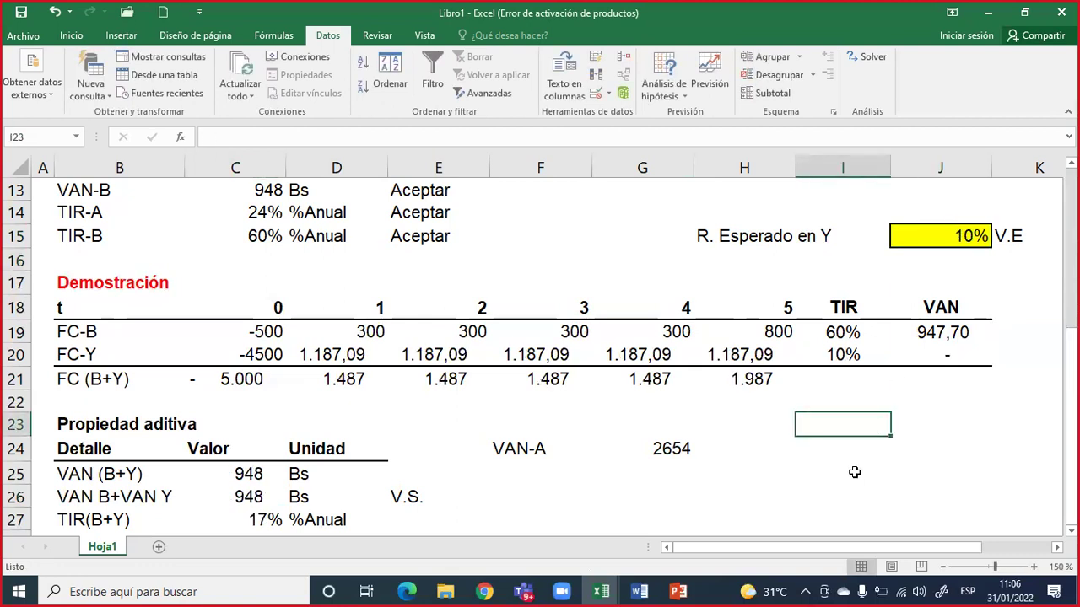
# Step: Inspect the VAN (B+Y) formula in C25 and the VAN B+VAN Y formula in C26
pyautogui.click(258, 476)
pyautogui.doubleClick(258, 477)
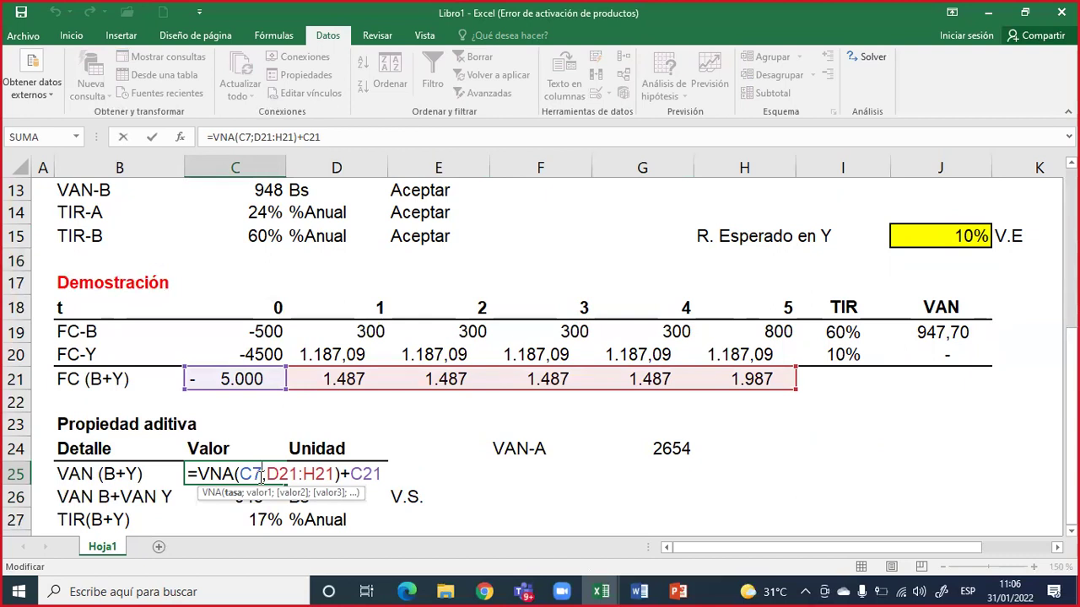
pyautogui.doubleClick(263, 496)
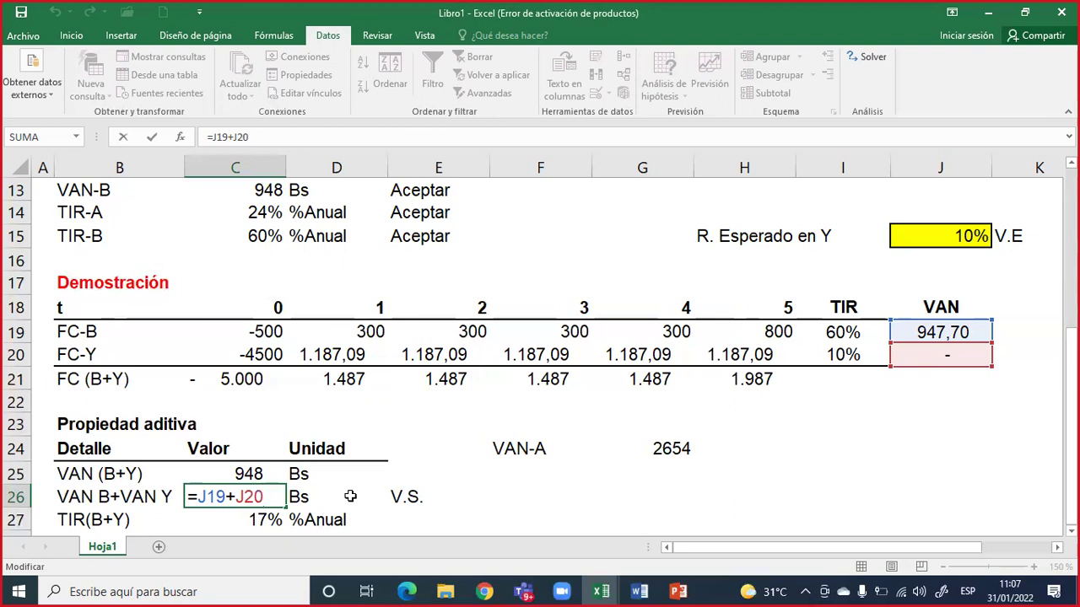
pyautogui.hotkey('ctrl', 'Return')
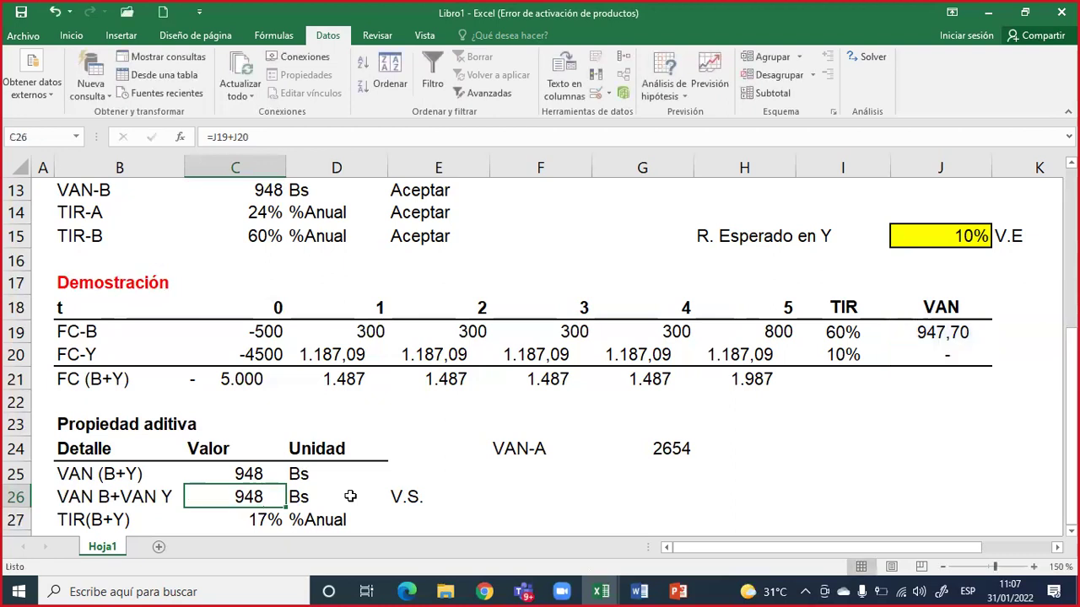
pyautogui.doubleClick(271, 496)
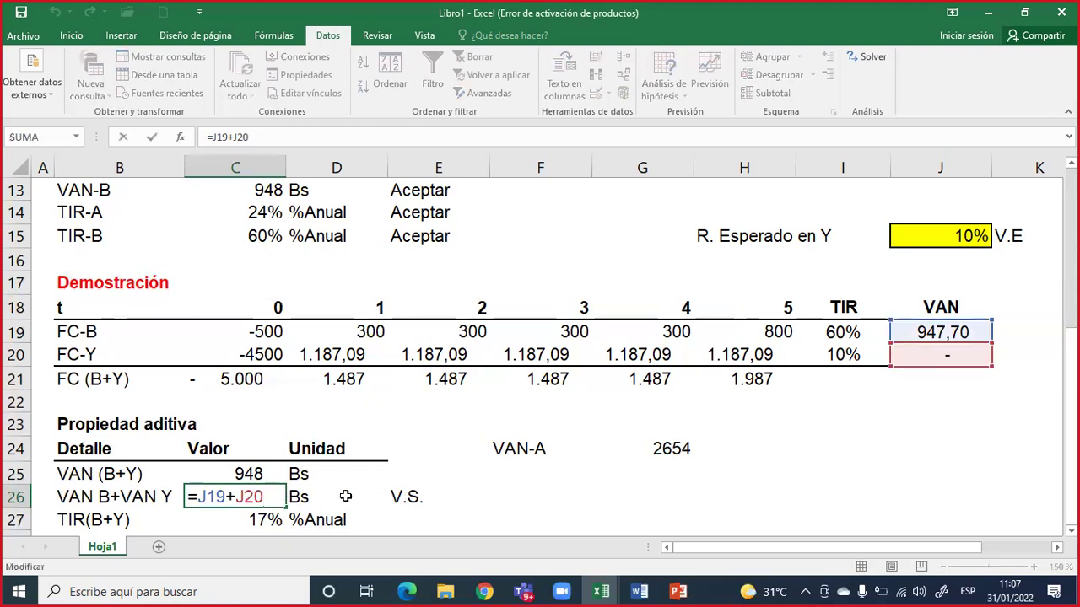
pyautogui.click(506, 496)
# Step: Run a Goal Seek that sets the VAN B+VAN Y cell C26 to 2654 by changing J15, and accept the solution
pyautogui.click(253, 496)
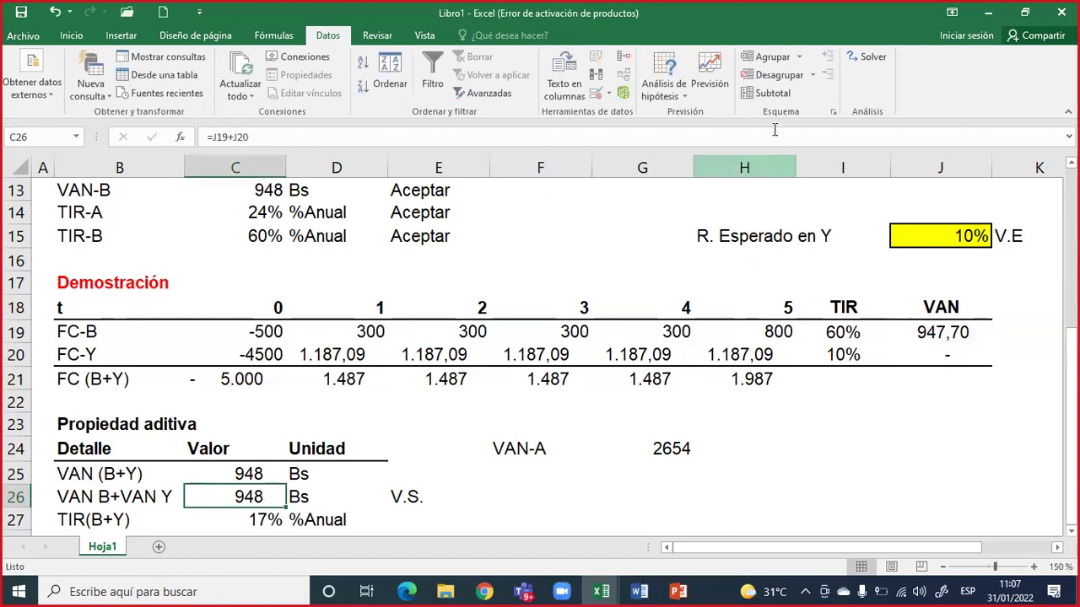
pyautogui.click(680, 100)
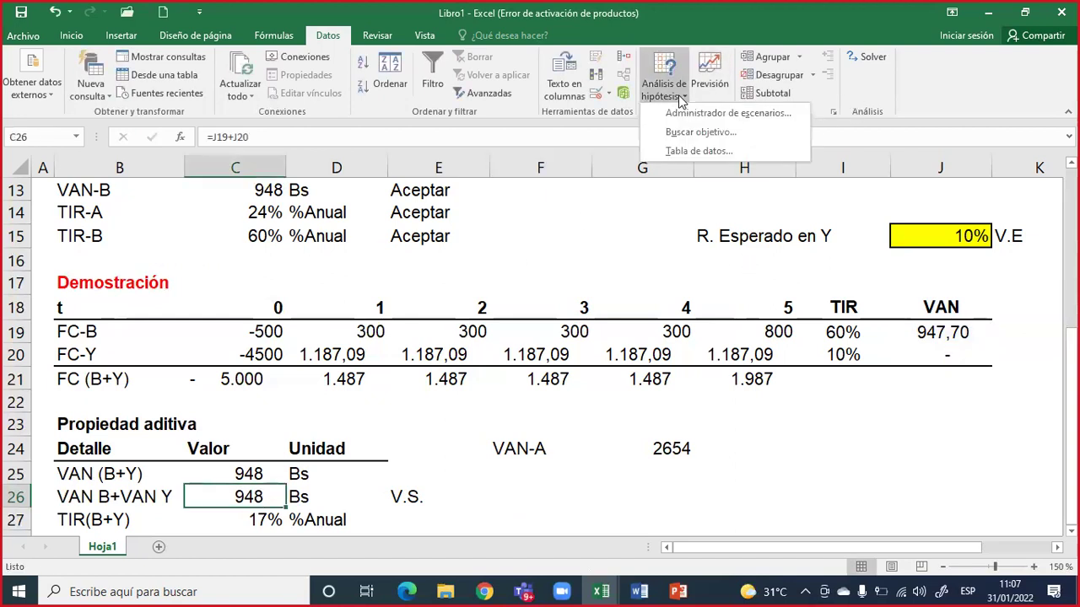
pyautogui.click(685, 133)
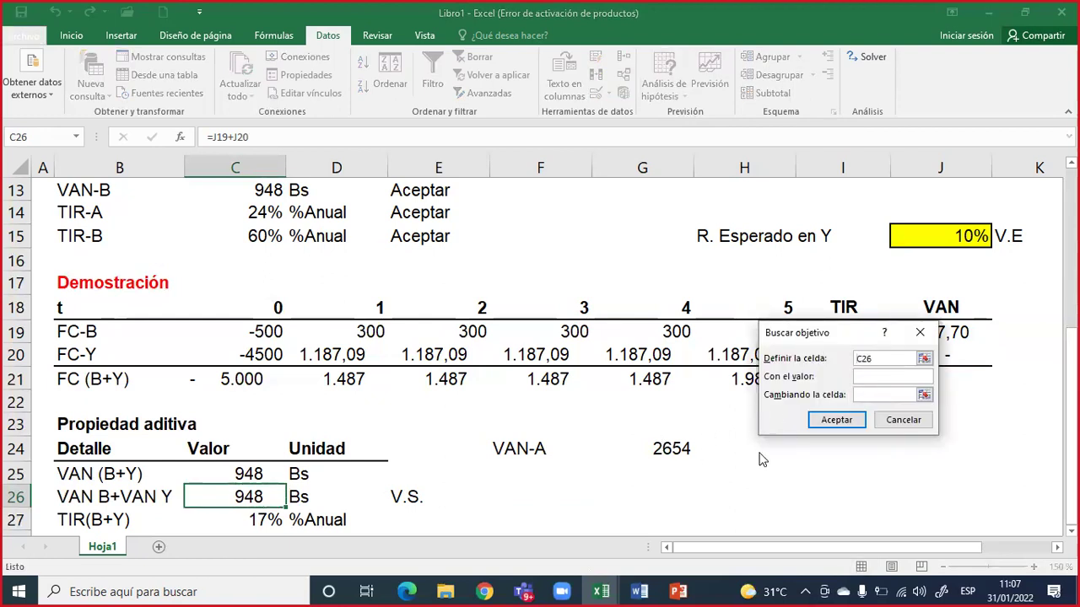
pyautogui.write('2654')
pyautogui.press('Tab')
pyautogui.click(960, 236)
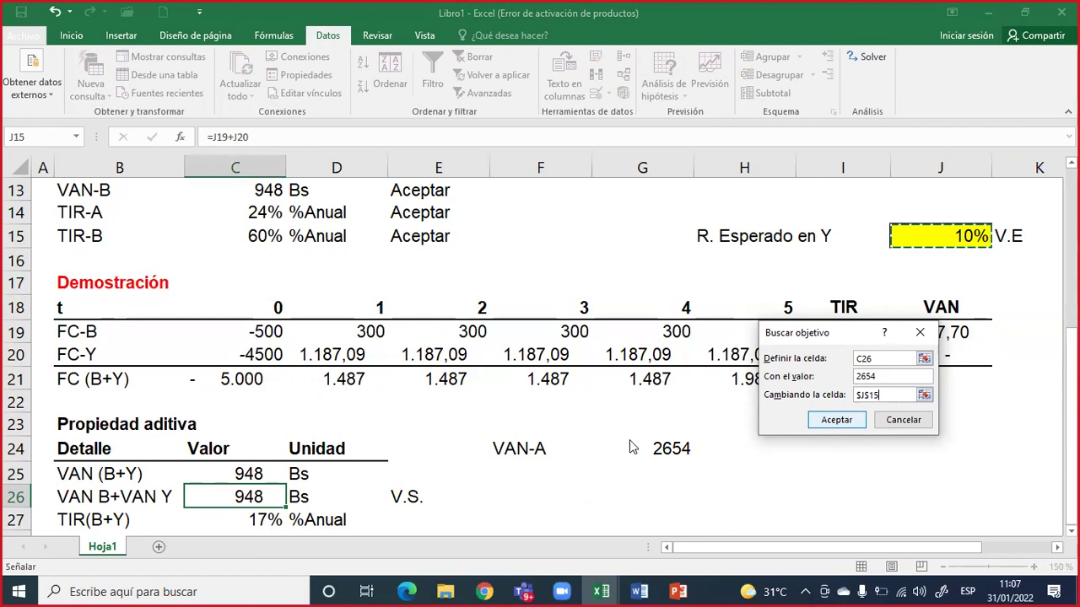
pyautogui.press('Return')
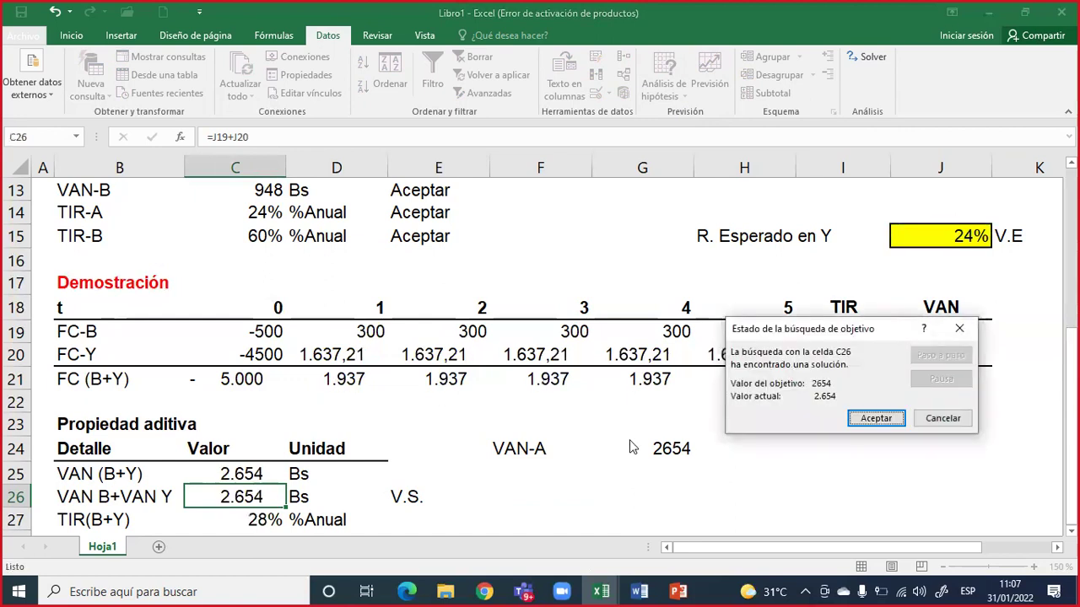
pyautogui.click(868, 419)
pyautogui.click(719, 460)
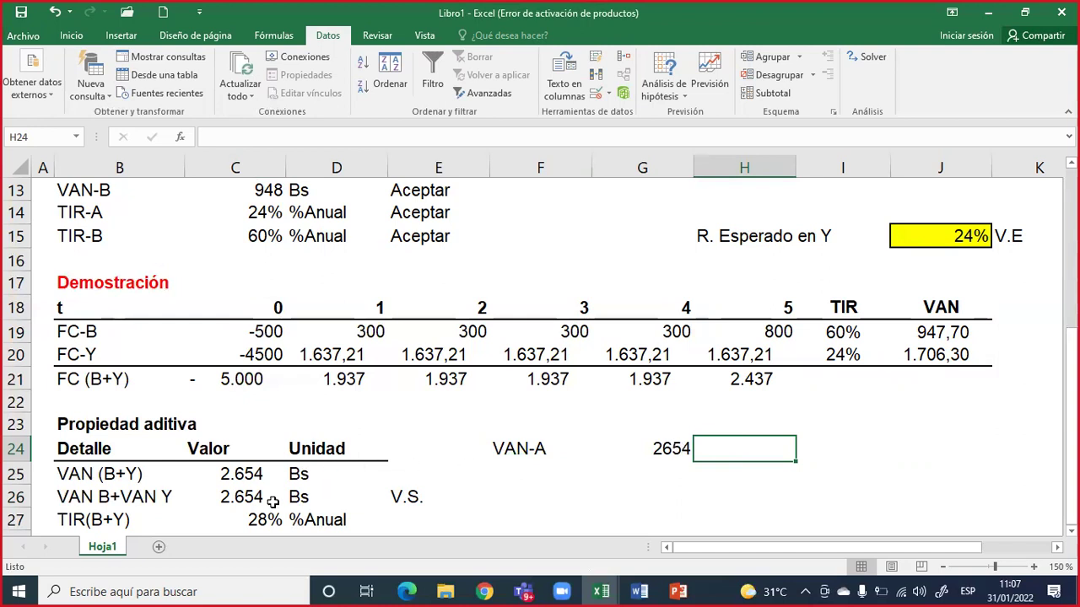
# Step: Examine the VAN B+VAN Y row, the exact expected return for Y in J15, and the FC-B and FC-Y cash flows
pyautogui.moveTo(125, 496); pyautogui.dragTo(327, 496)
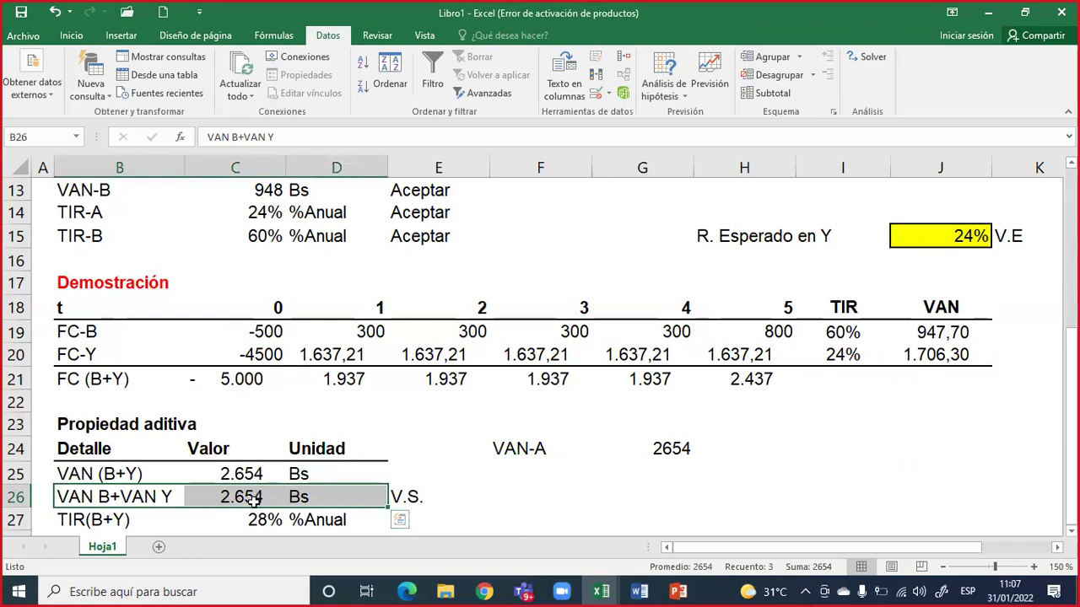
pyautogui.click(251, 501)
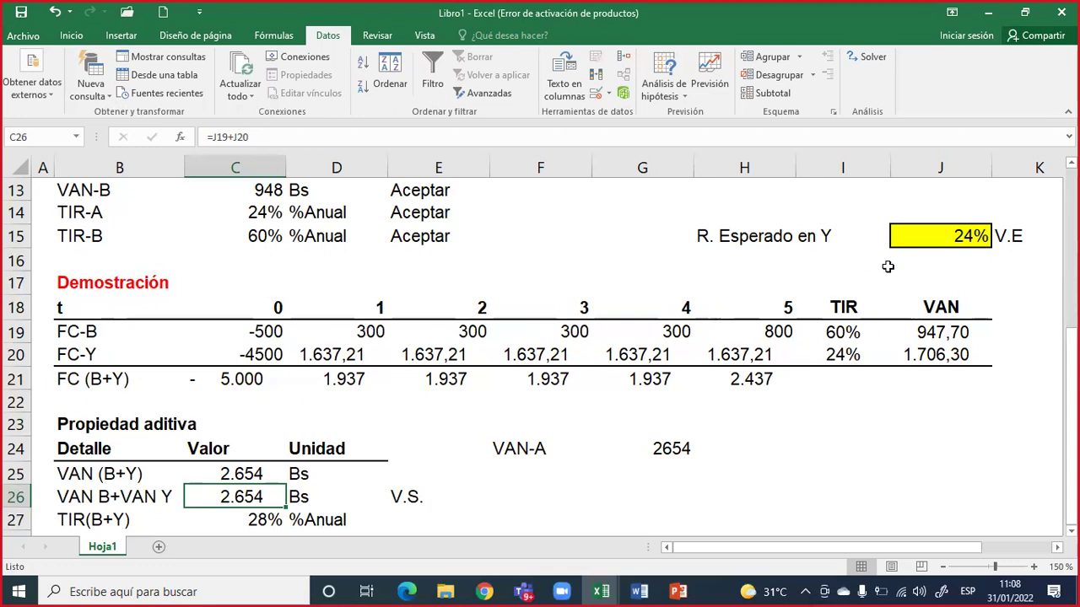
pyautogui.click(944, 236)
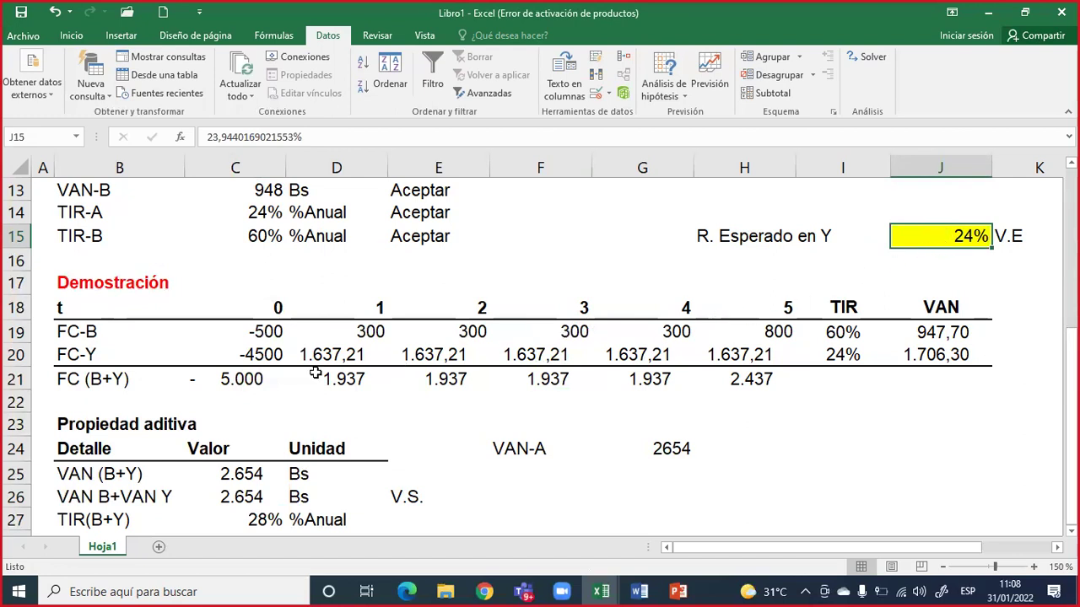
pyautogui.click(88, 331)
pyautogui.moveTo(245, 332); pyautogui.dragTo(771, 330)
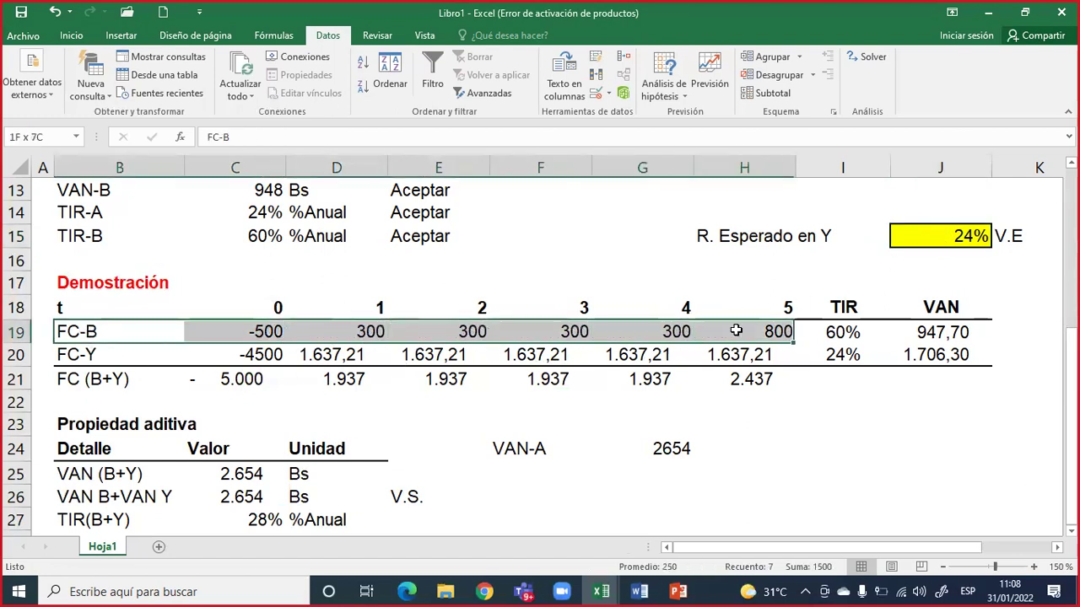
pyautogui.click(268, 356)
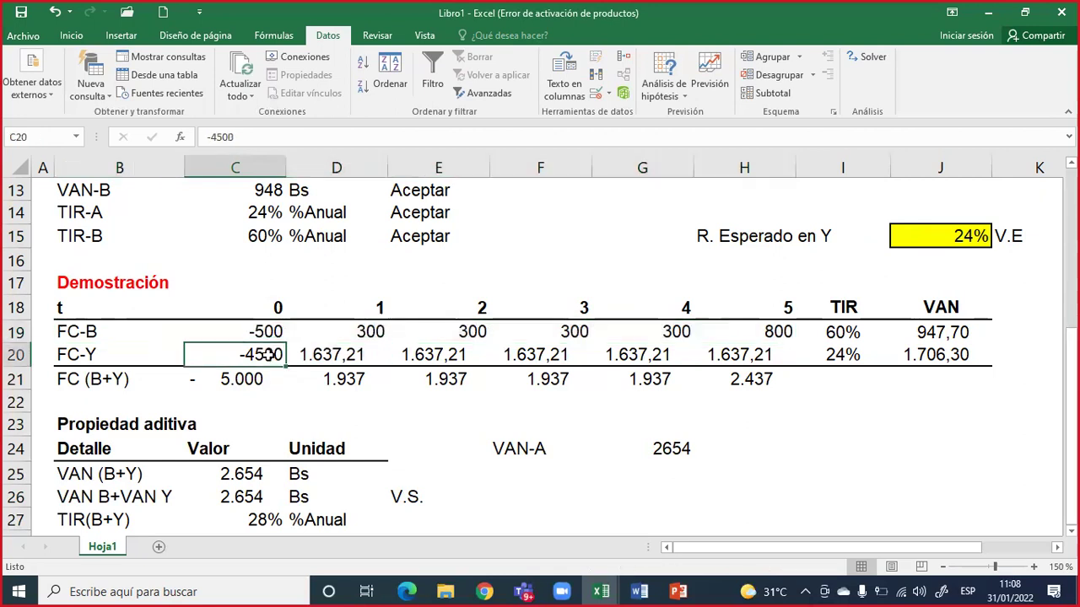
pyautogui.click(981, 237)
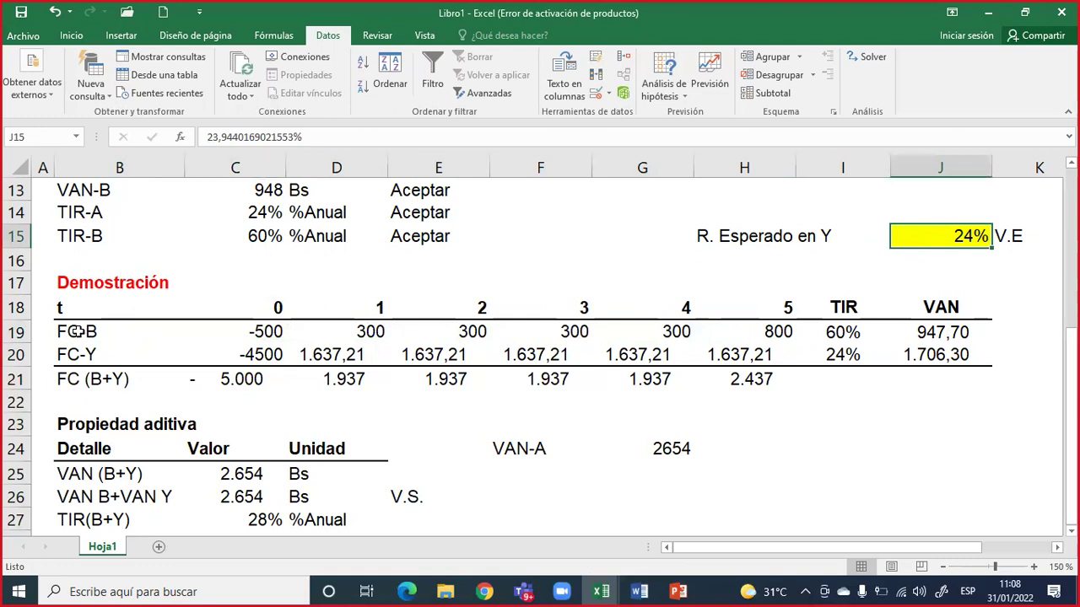
pyautogui.moveTo(82, 332); pyautogui.dragTo(82, 345)
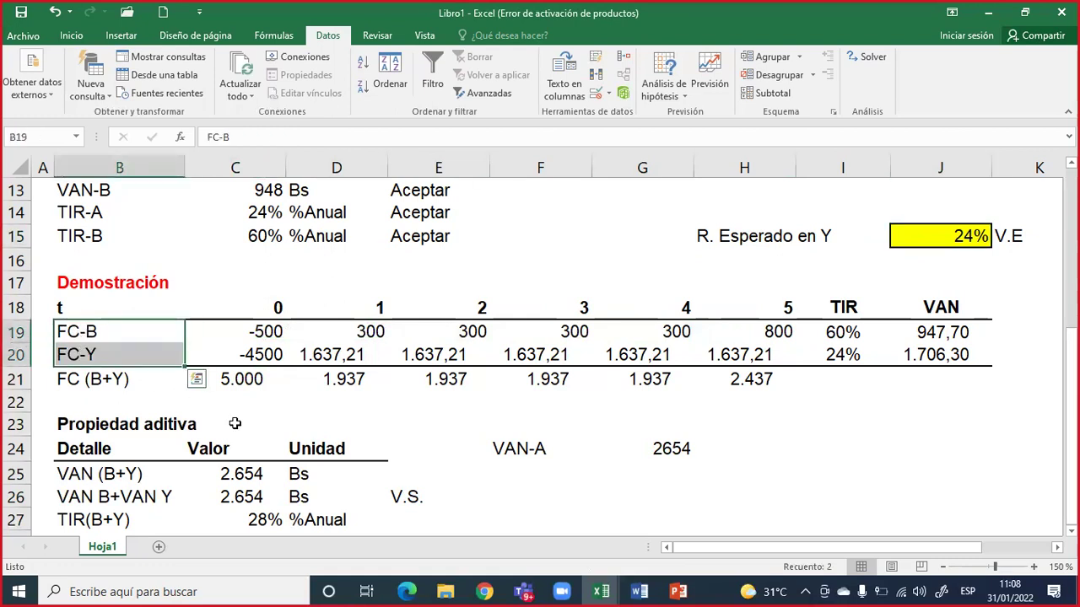
# Step: Compare the VAN B+VAN Y result in C26 with VAN-A in F24:G24 and in the VAN and TIR table's row 12
pyautogui.click(243, 500)
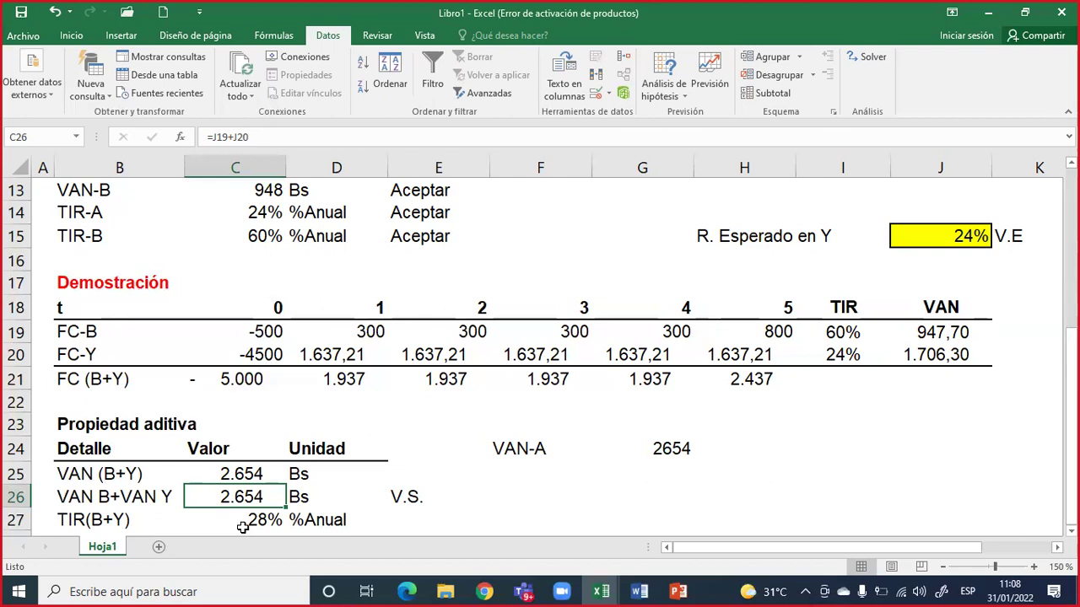
pyautogui.moveTo(495, 449); pyautogui.dragTo(667, 449)
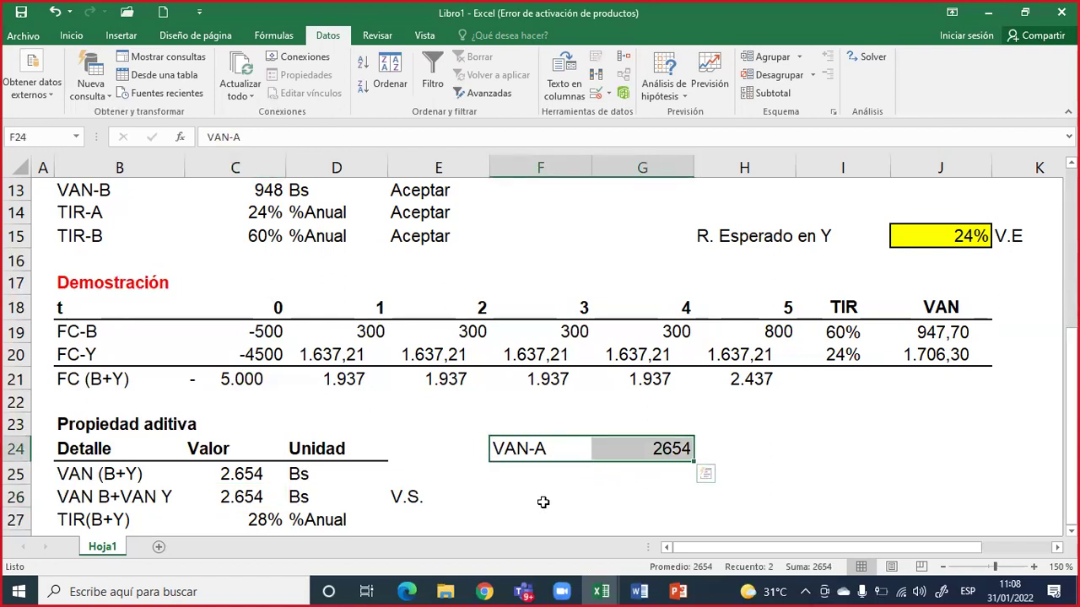
pyautogui.scroll(3, 543, 502)
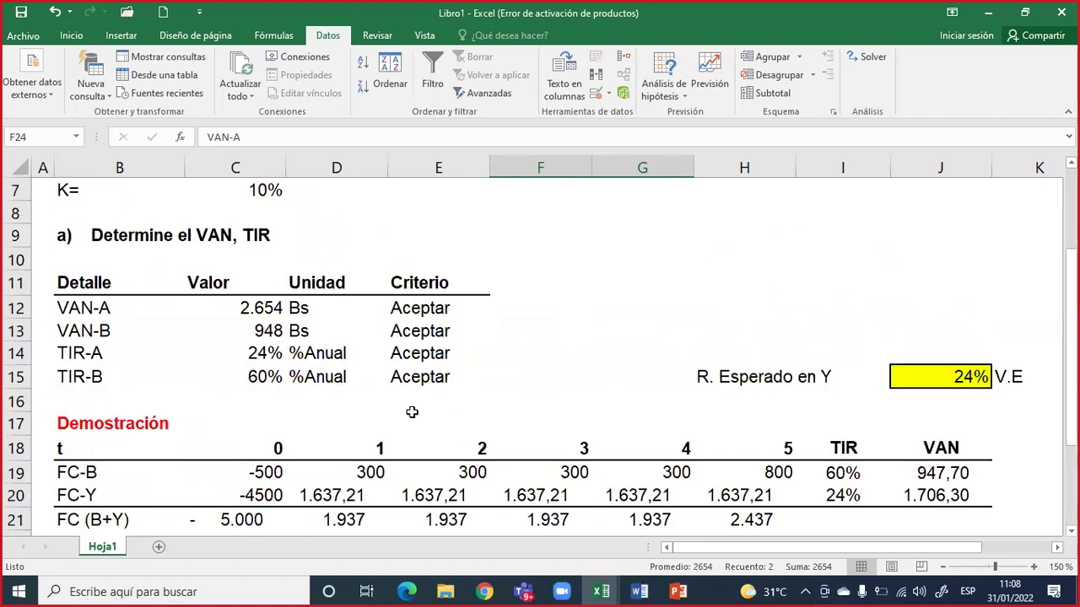
pyautogui.moveTo(97, 371); pyautogui.dragTo(253, 376)
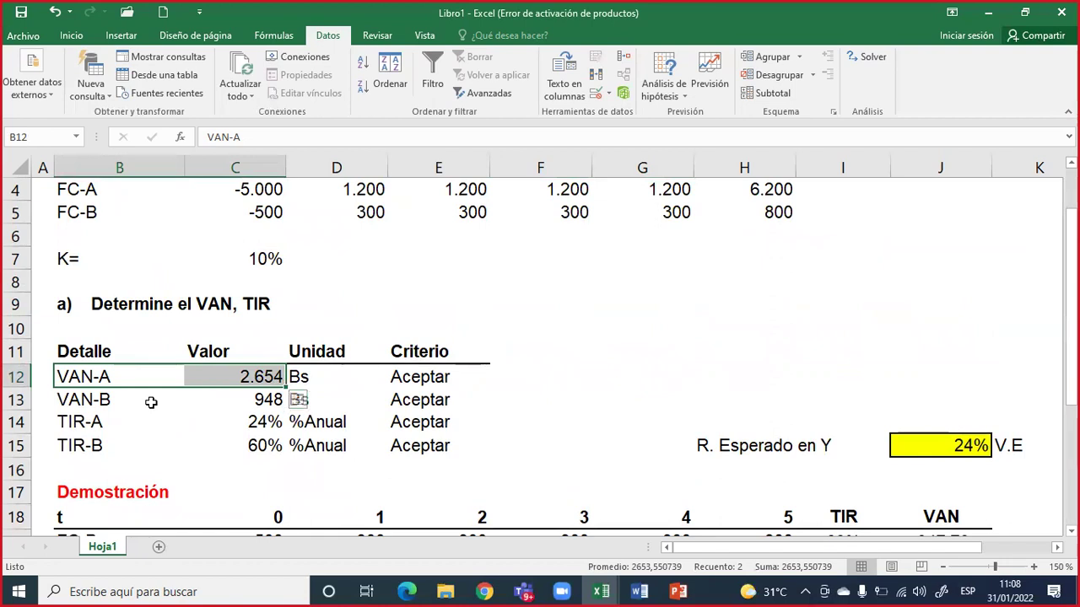
pyautogui.scroll(-4, 151, 402)
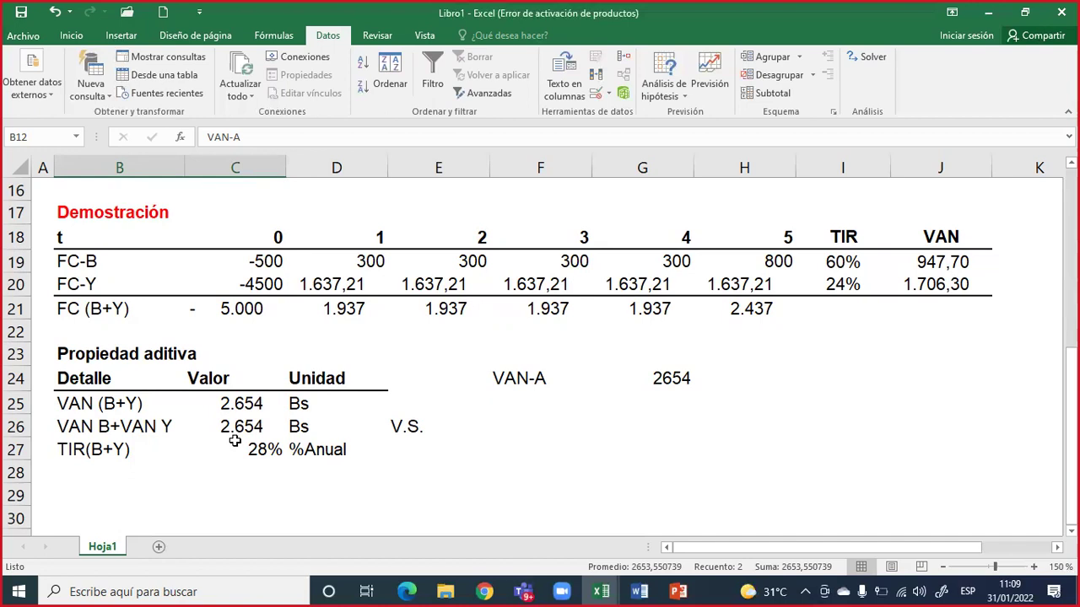
# Step: Inspect the TIR(B+Y) formula in C27 and the cash flow range it uses
pyautogui.doubleClick(245, 449)
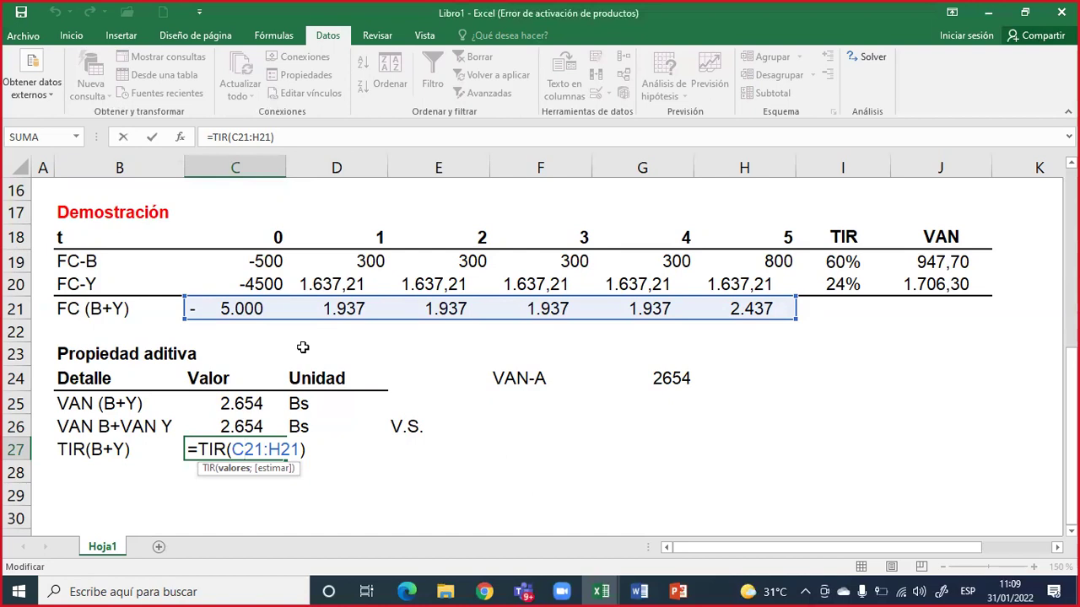
pyautogui.press('Return')
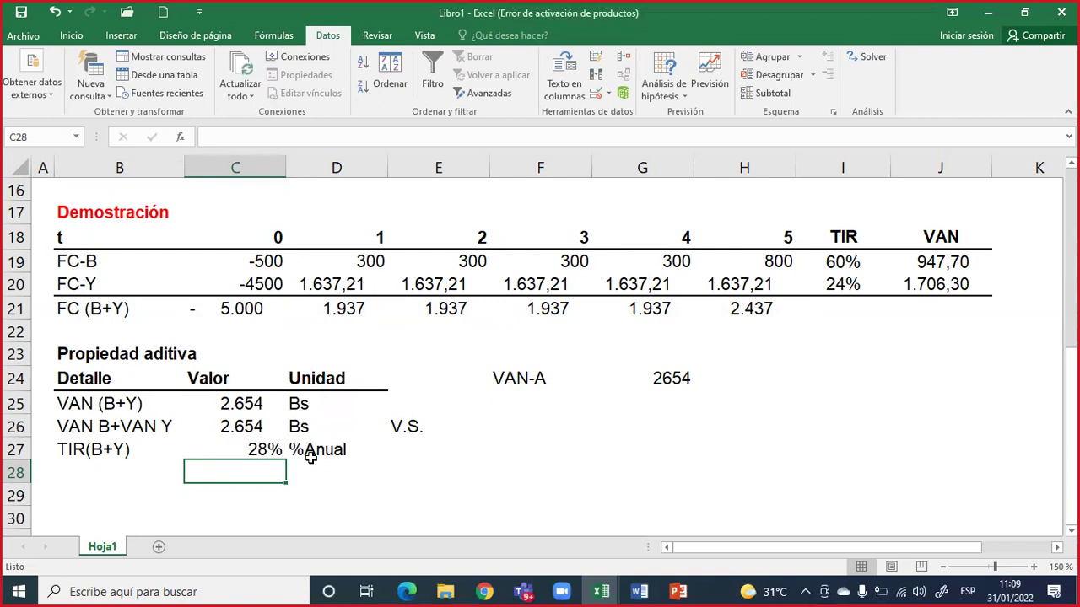
pyautogui.doubleClick(243, 448)
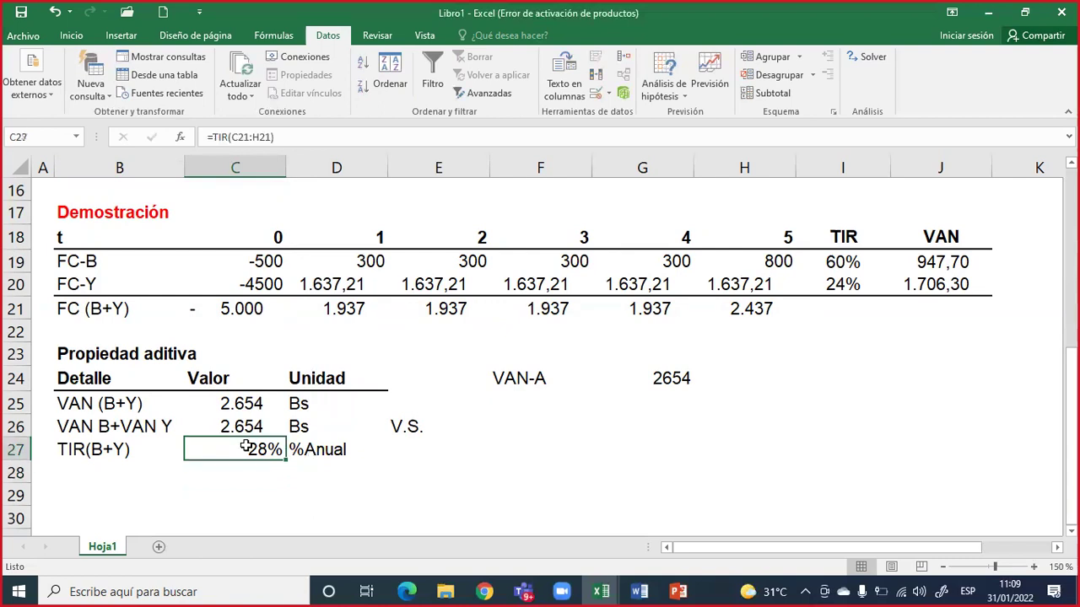
pyautogui.click(418, 473)
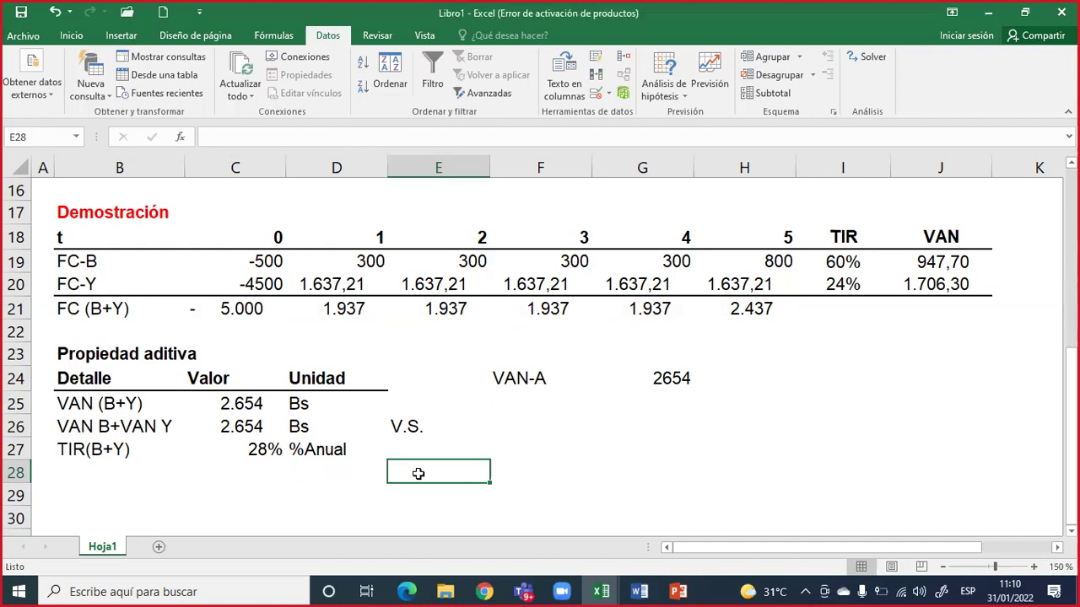
# Step: Review the original FC-A and FC-B cash flows, the VAN and TIR table, and Y's exact expected return in J15
pyautogui.scroll(1, 404, 490)
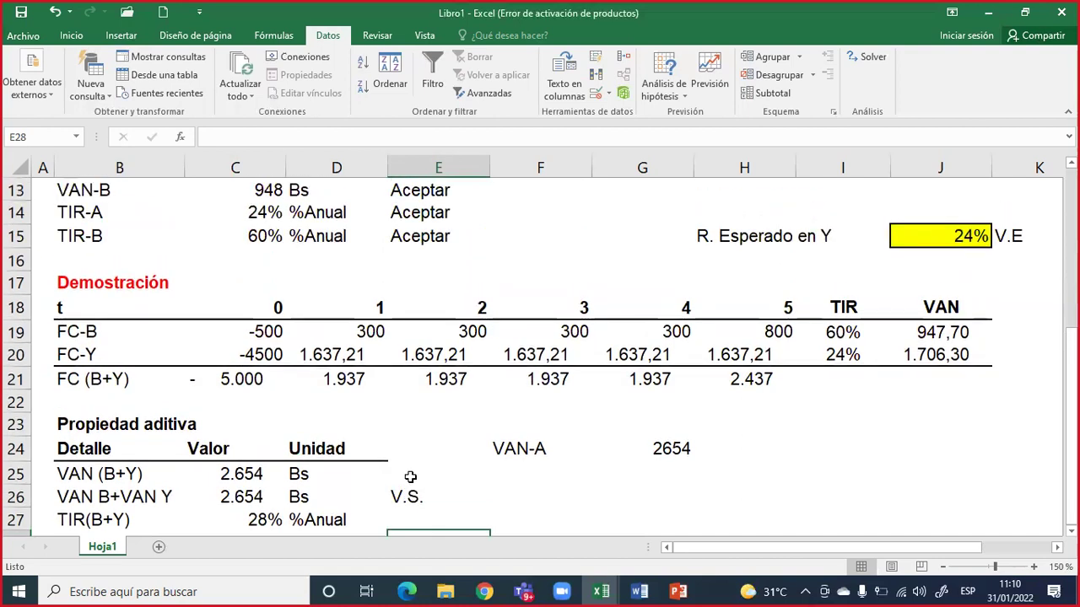
pyautogui.scroll(4, 639, 376)
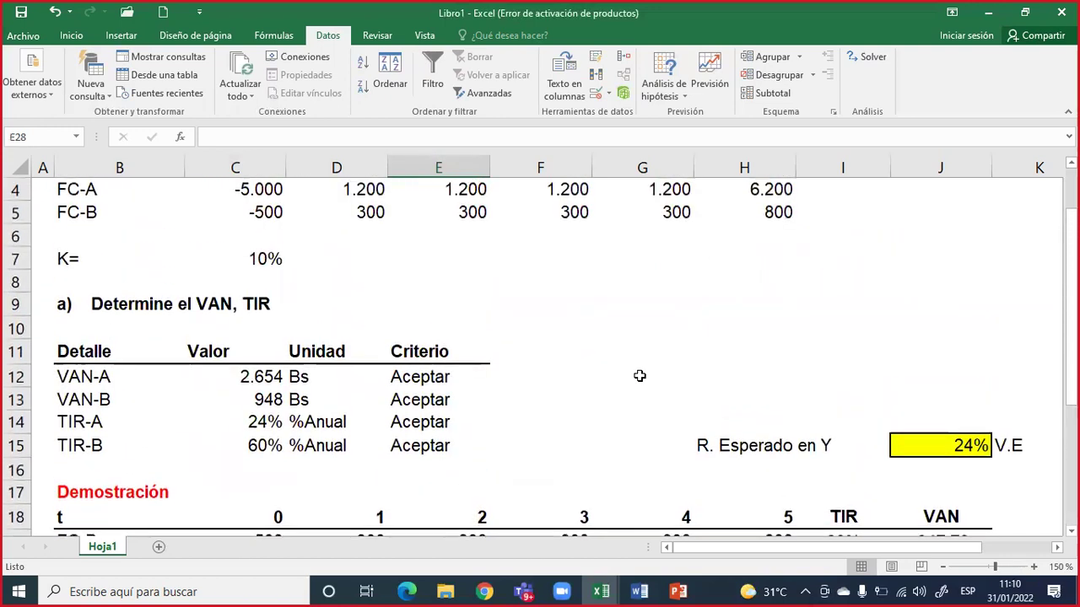
pyautogui.scroll(1, 639, 375)
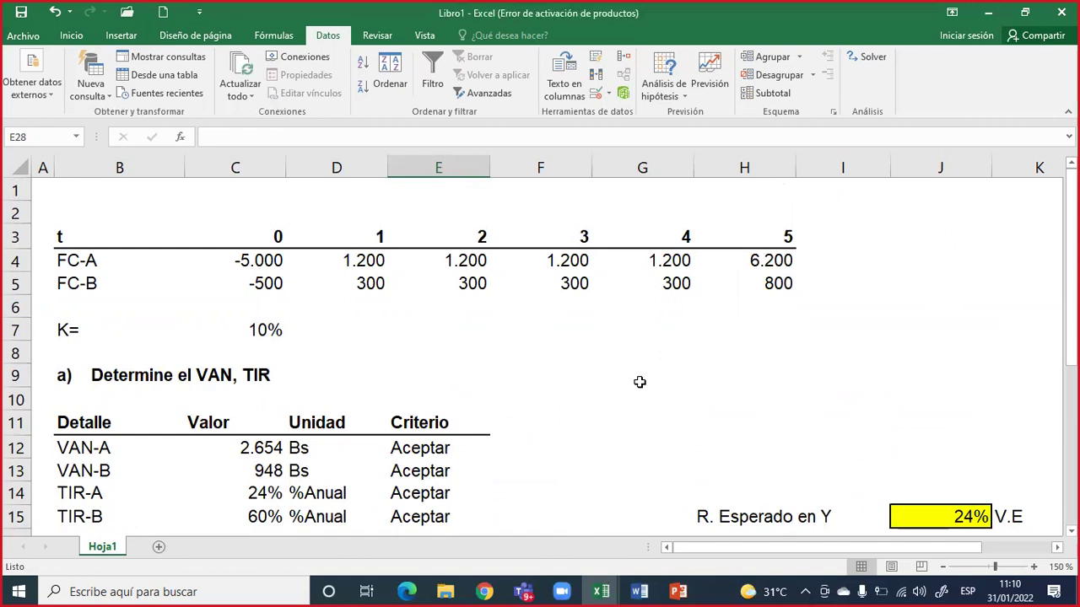
pyautogui.scroll(-4, 639, 383)
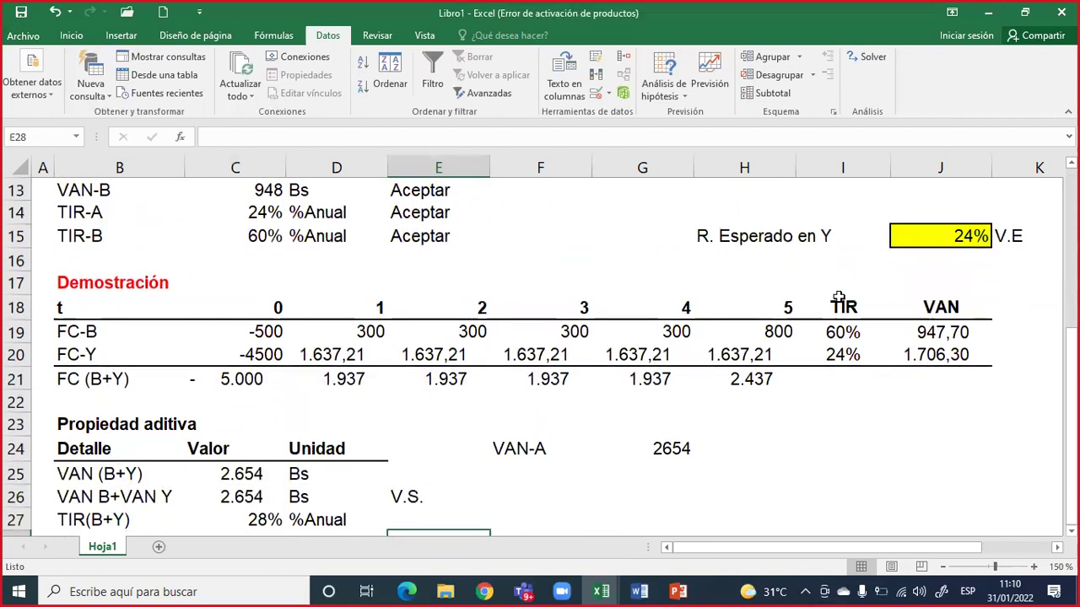
pyautogui.click(948, 243)
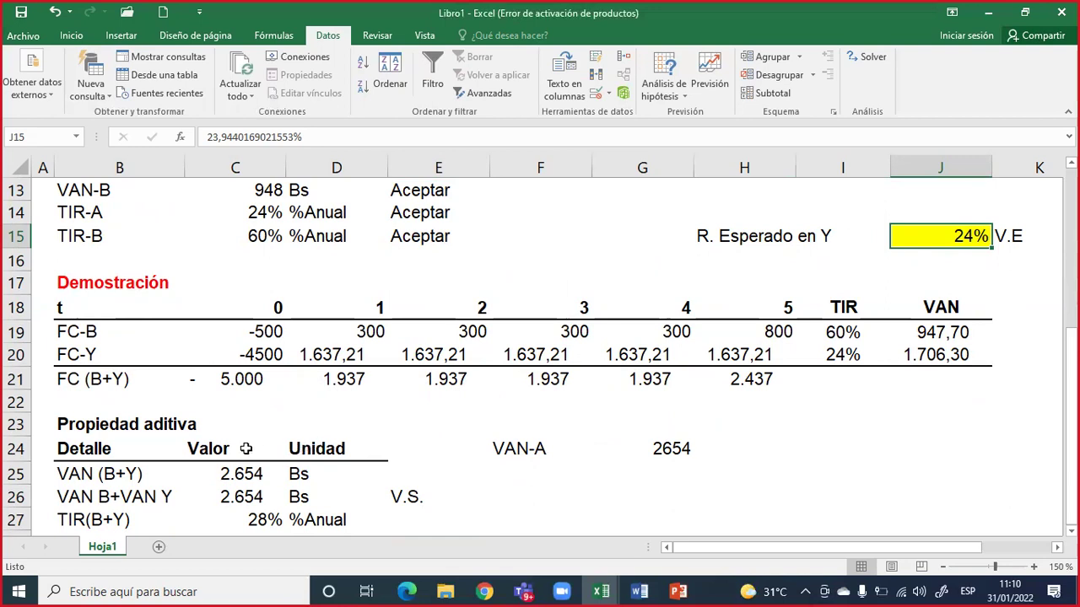
# Step: Check the formulas behind VAN (B+Y) in C25, VAN B+VAN Y in C26 and TIR(B+Y) in C27
pyautogui.doubleClick(256, 474)
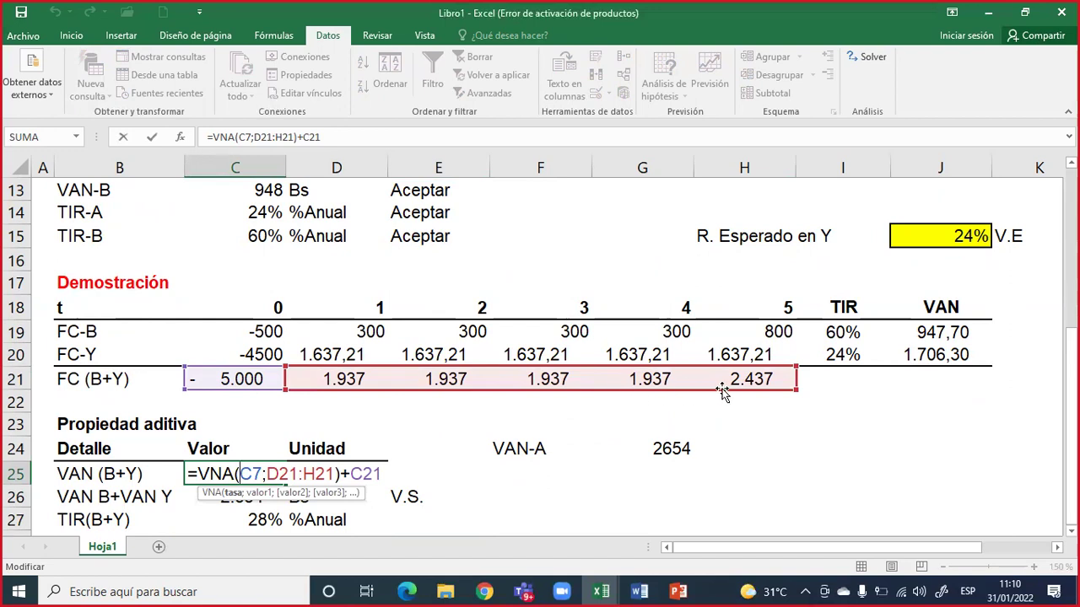
pyautogui.doubleClick(257, 379)
pyautogui.press('Escape')
pyautogui.doubleClick(246, 497)
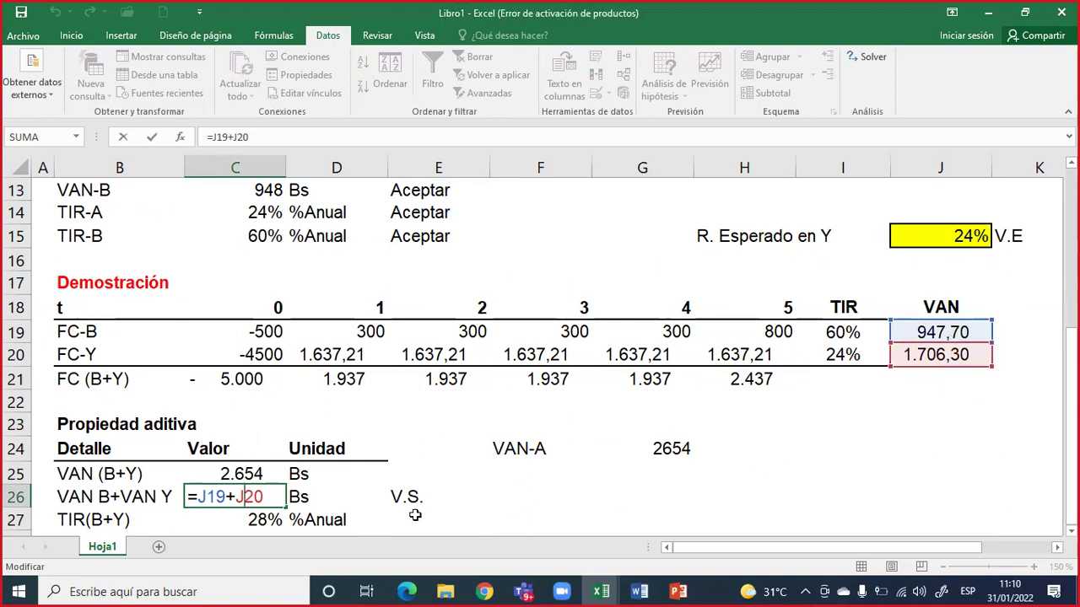
pyautogui.press('Return')
pyautogui.press('F2')
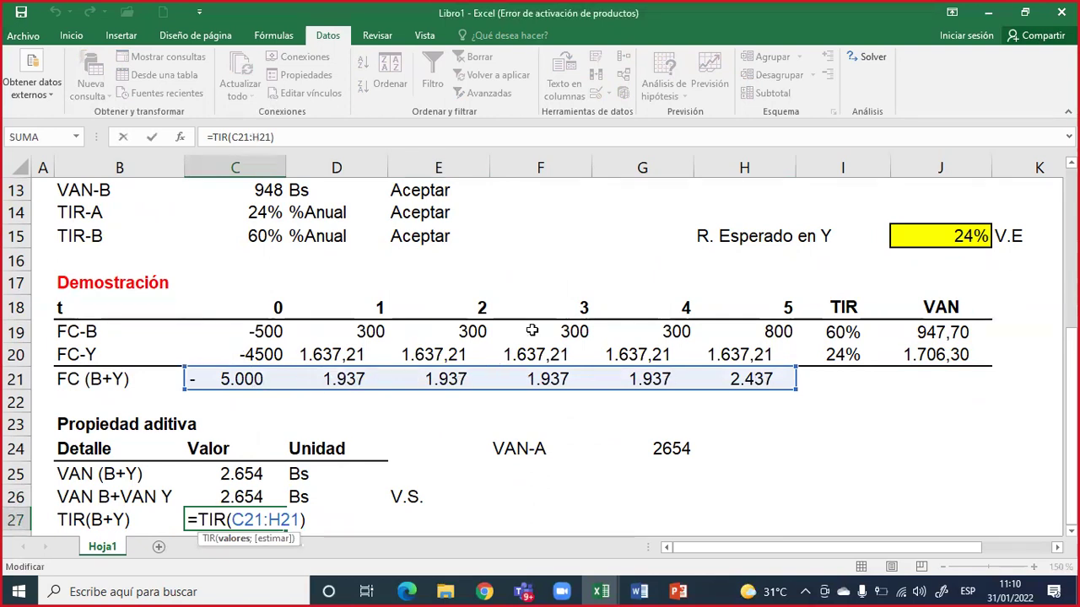
pyautogui.hotkey('ctrl', 'Return')
# Step: Examine the FC-B and FC-Y rows of the Demostración table together with Y's expected return in J15
pyautogui.scroll(-1, 441, 504)
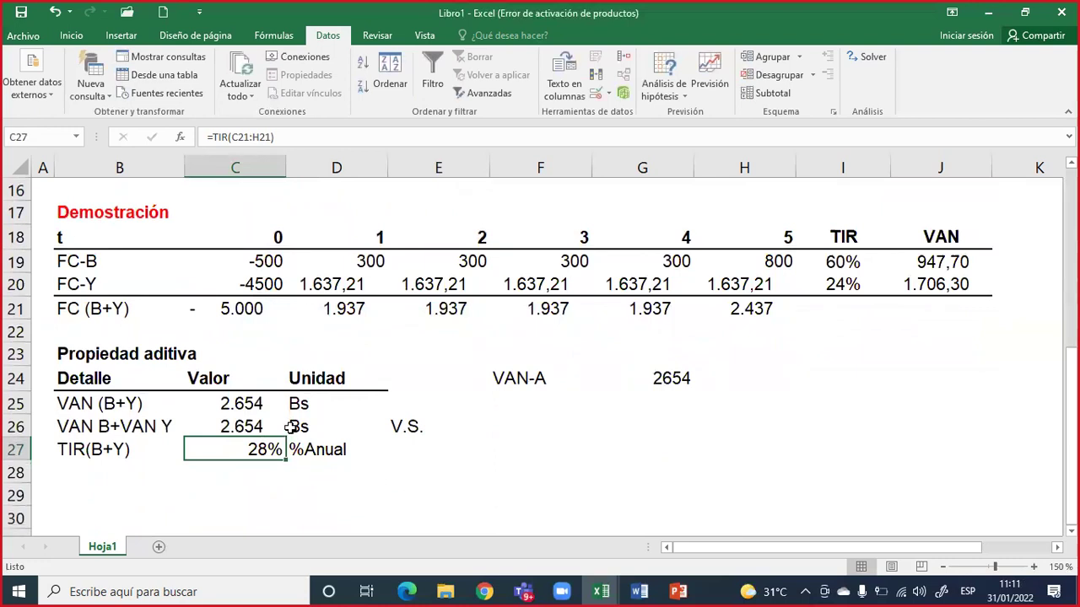
pyautogui.click(157, 257)
pyautogui.moveTo(157, 257); pyautogui.dragTo(945, 262)
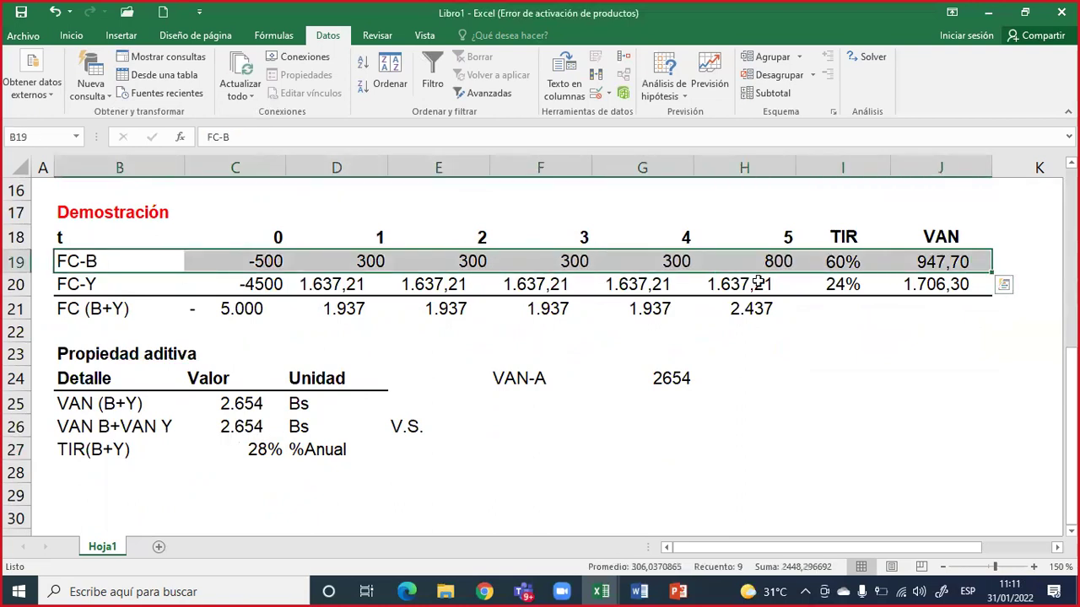
pyautogui.moveTo(83, 284); pyautogui.dragTo(872, 285)
pyautogui.moveTo(118, 284); pyautogui.dragTo(798, 291)
pyautogui.scroll(1, 795, 302)
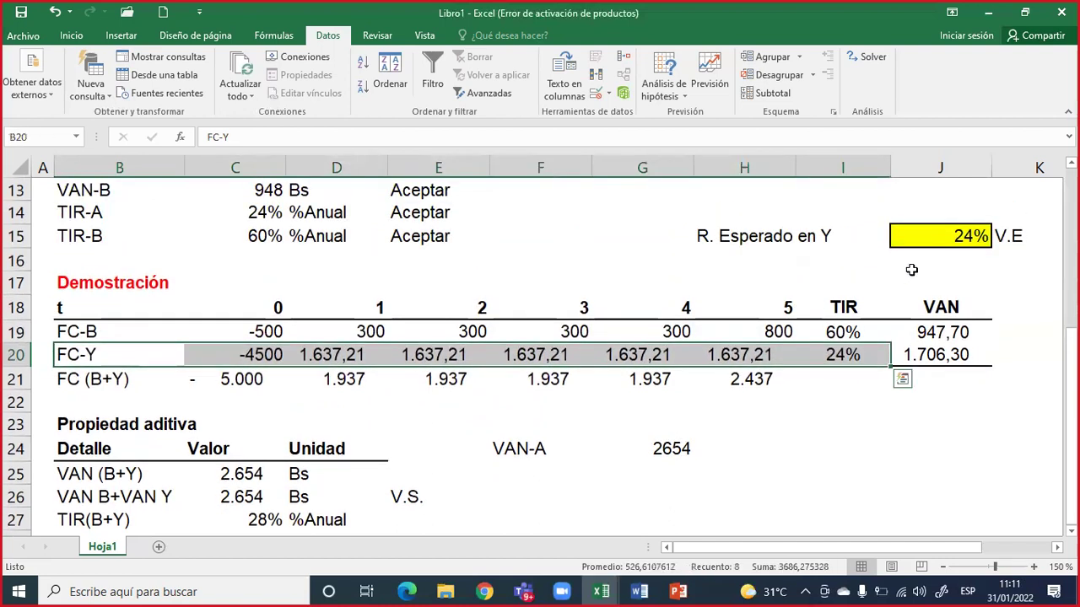
pyautogui.click(952, 240)
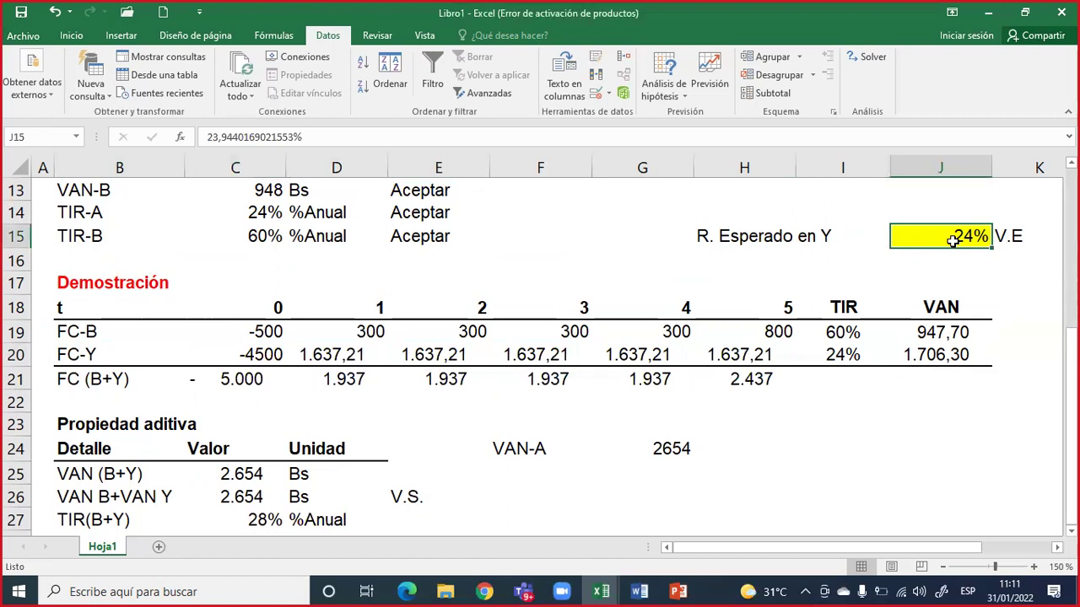
pyautogui.moveTo(128, 354); pyautogui.dragTo(798, 354)
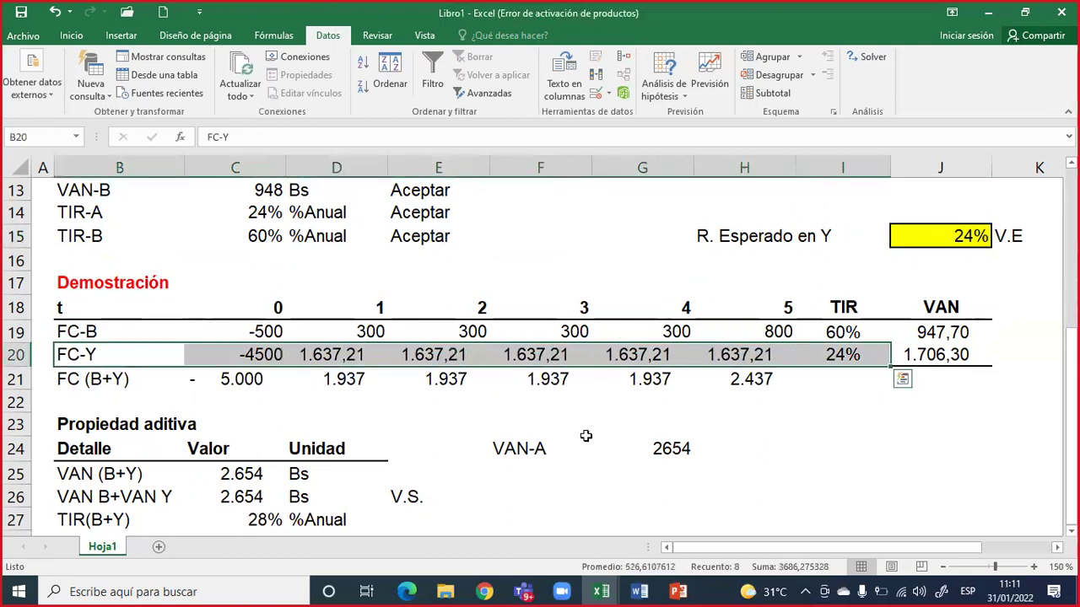
pyautogui.scroll(-1, 573, 442)
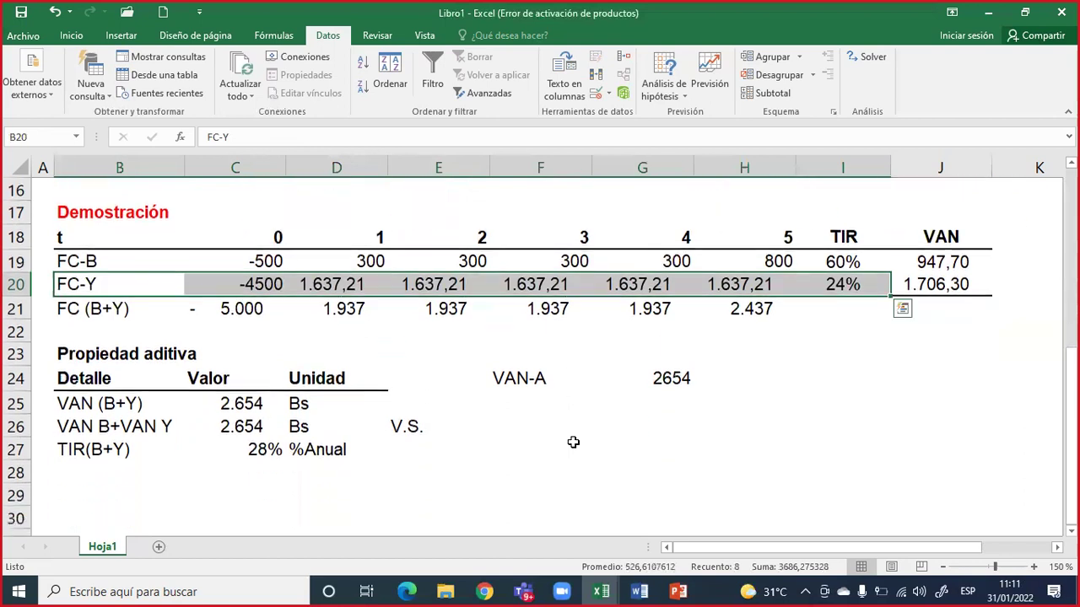
# Step: Compare the VAN B+VAN Y row in B26:C26 with the VAN-A reference in F24:G24
pyautogui.click(244, 424)
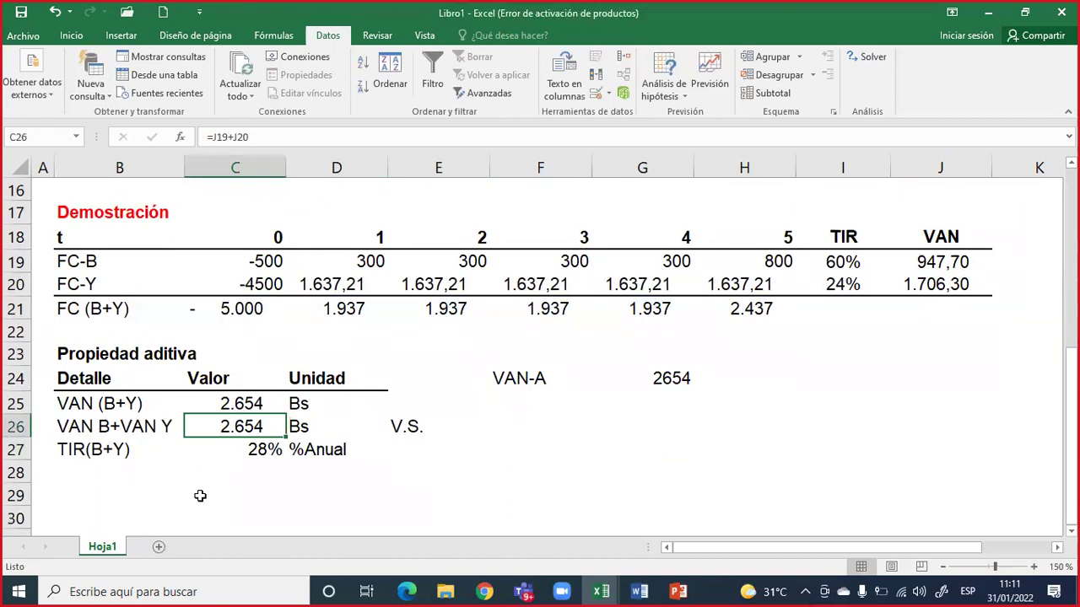
pyautogui.moveTo(108, 422); pyautogui.dragTo(278, 427)
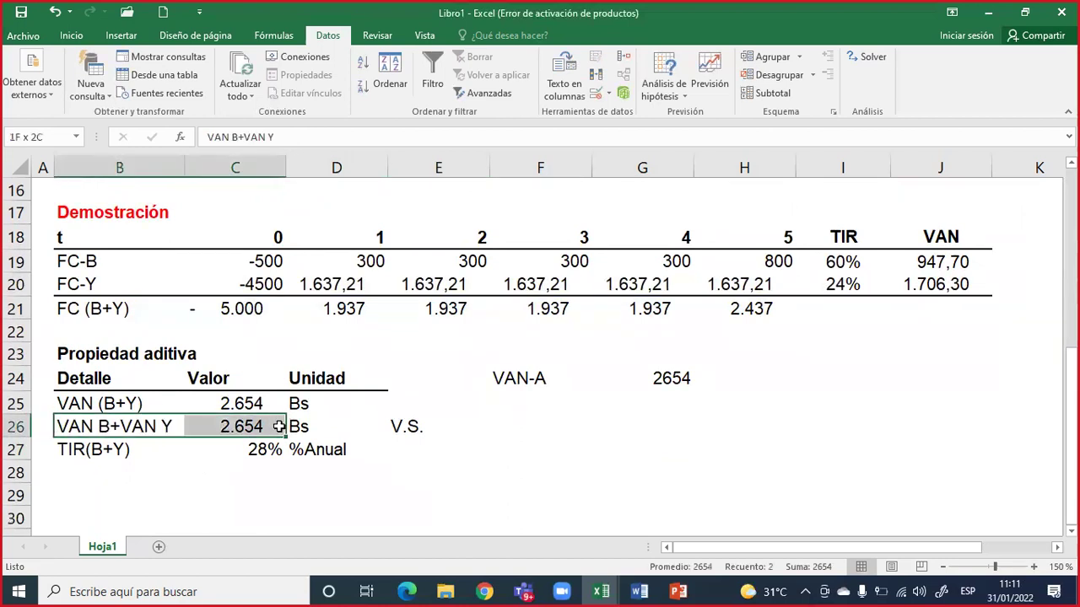
pyautogui.moveTo(521, 381); pyautogui.dragTo(667, 378)
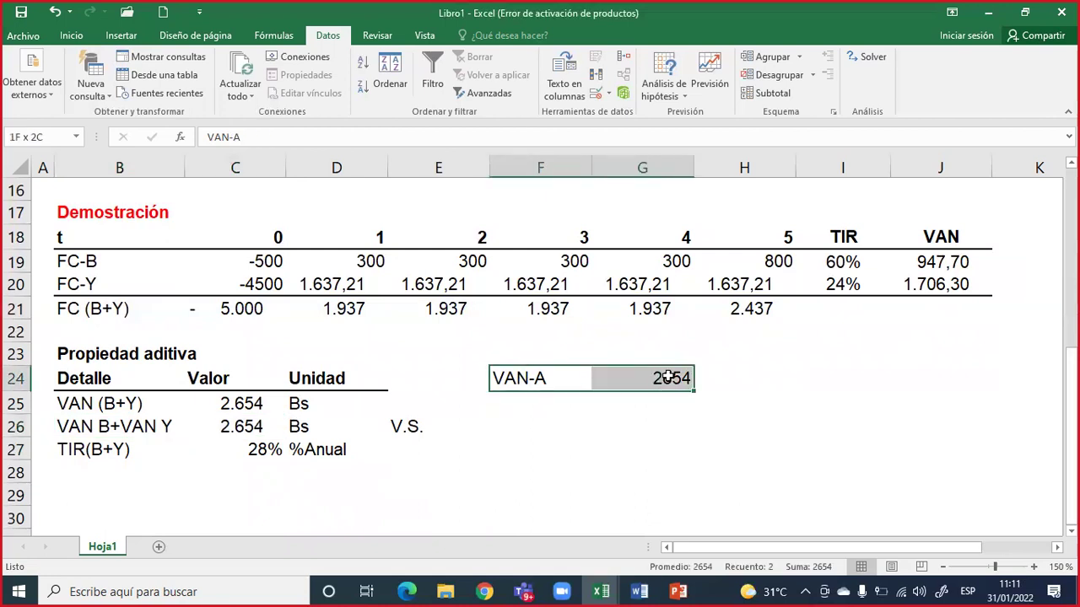
pyautogui.moveTo(668, 378); pyautogui.dragTo(667, 378)
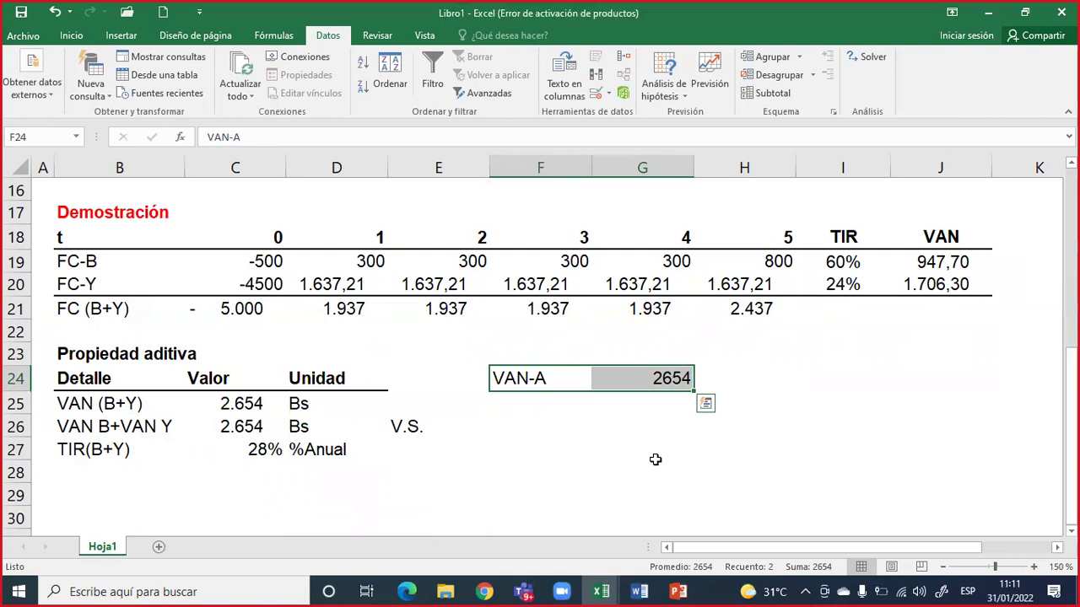
# Step: Below the Propiedad aditiva table, enter the label C in B29 and the label R in B35
pyautogui.scroll(2, 657, 460)
pyautogui.scroll(-2, 323, 469)
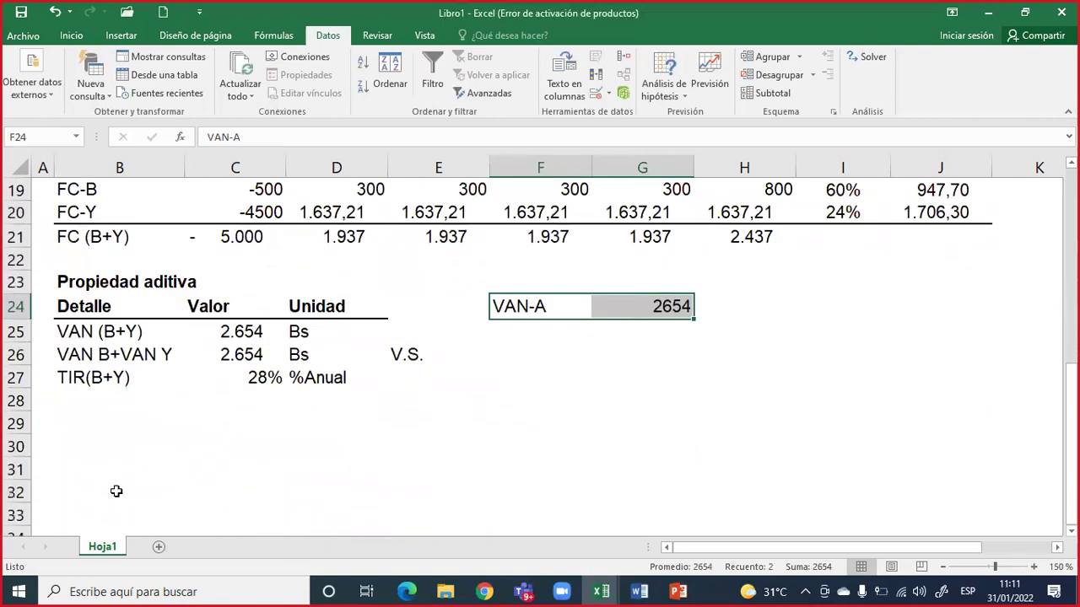
pyautogui.click(98, 432)
pyautogui.write('C')
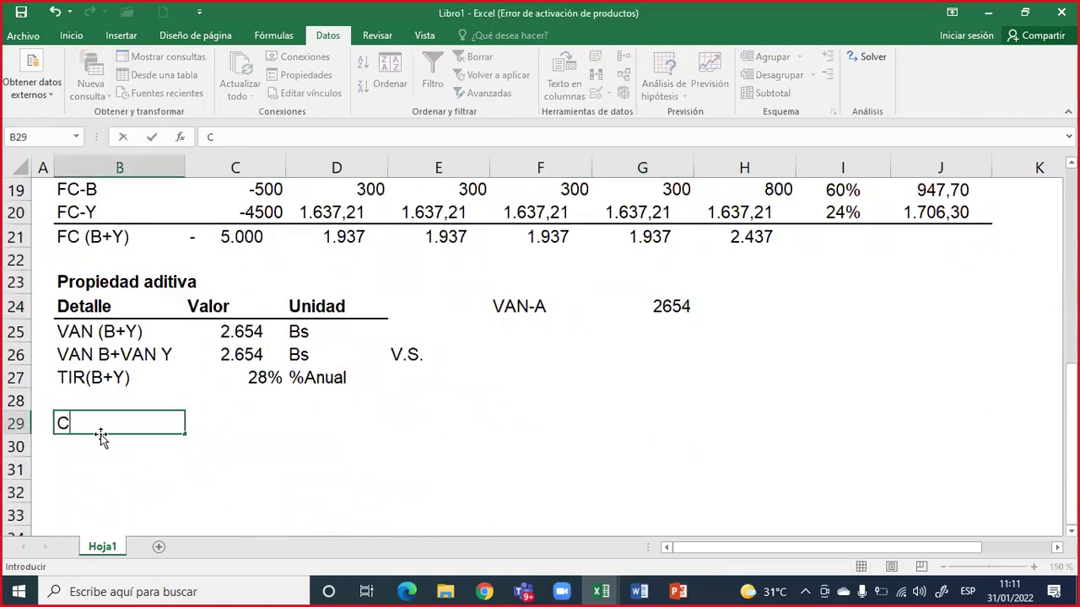
pyautogui.press('Return')
pyautogui.press('Return')
pyautogui.press('Return')
pyautogui.press('Return')
pyautogui.press('Return')
pyautogui.press('Return')
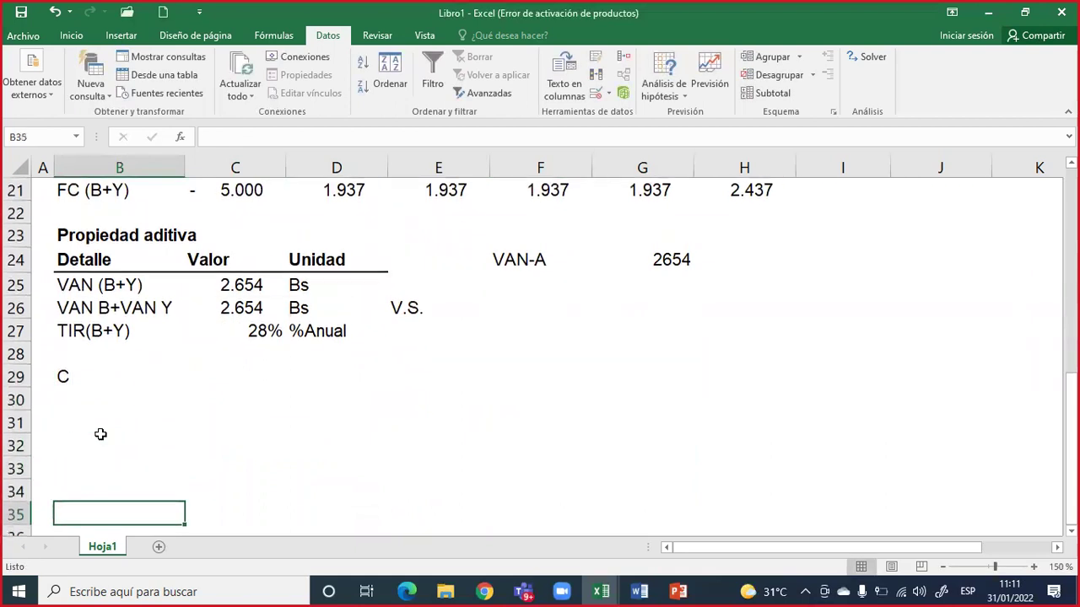
pyautogui.write('R')
pyautogui.click(91, 376)
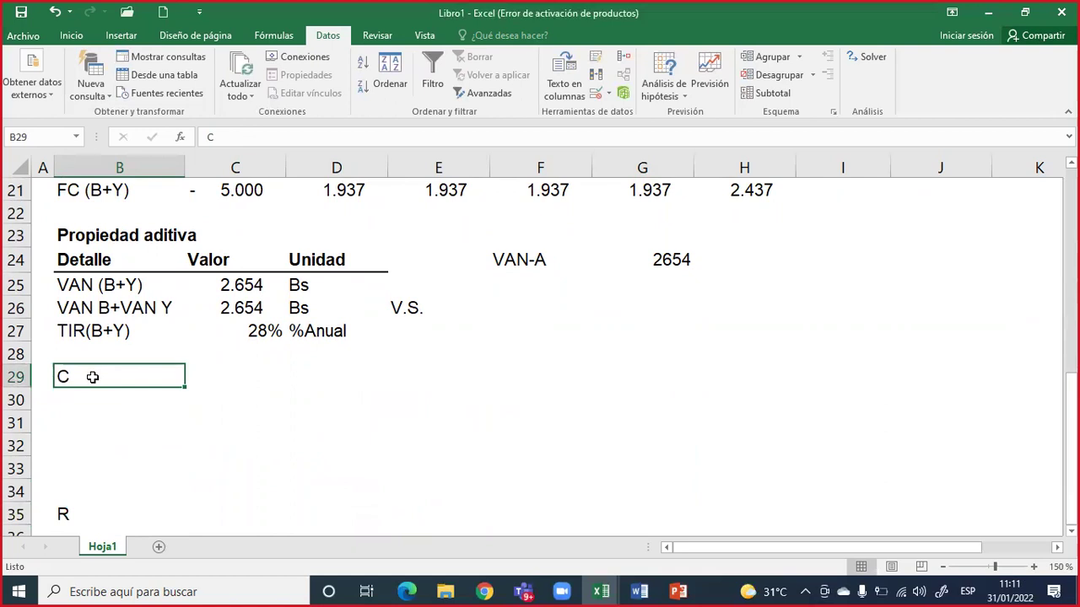
# Step: Compare TIR(B+Y) in row 27 with TIR-A and TIR-B, and examine the initial investments in C4:C5 and the Demostración returns
pyautogui.scroll(5, 92, 377)
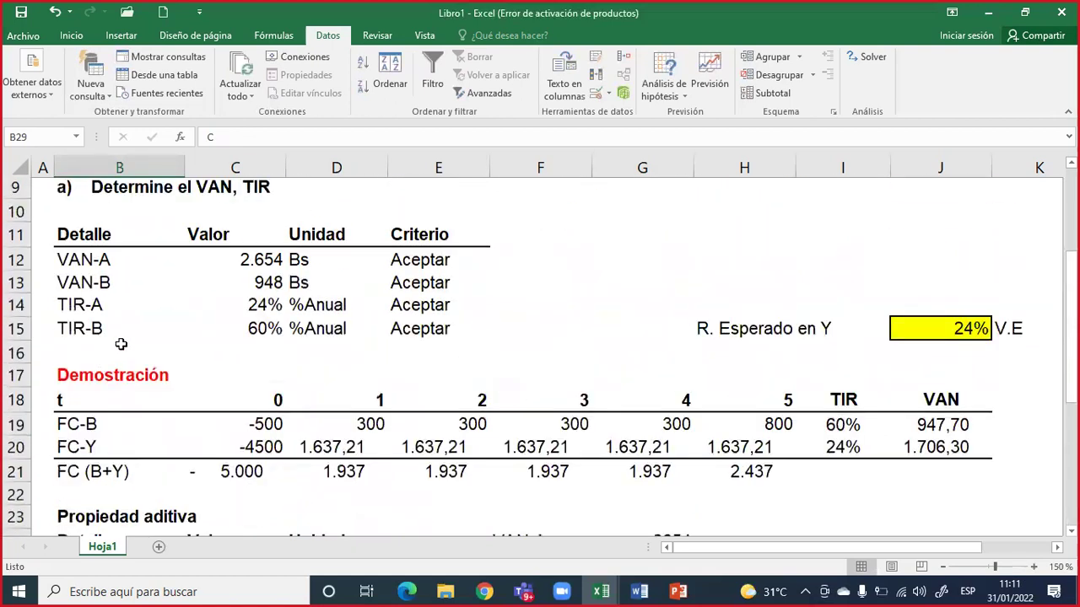
pyautogui.scroll(-4, 82, 329)
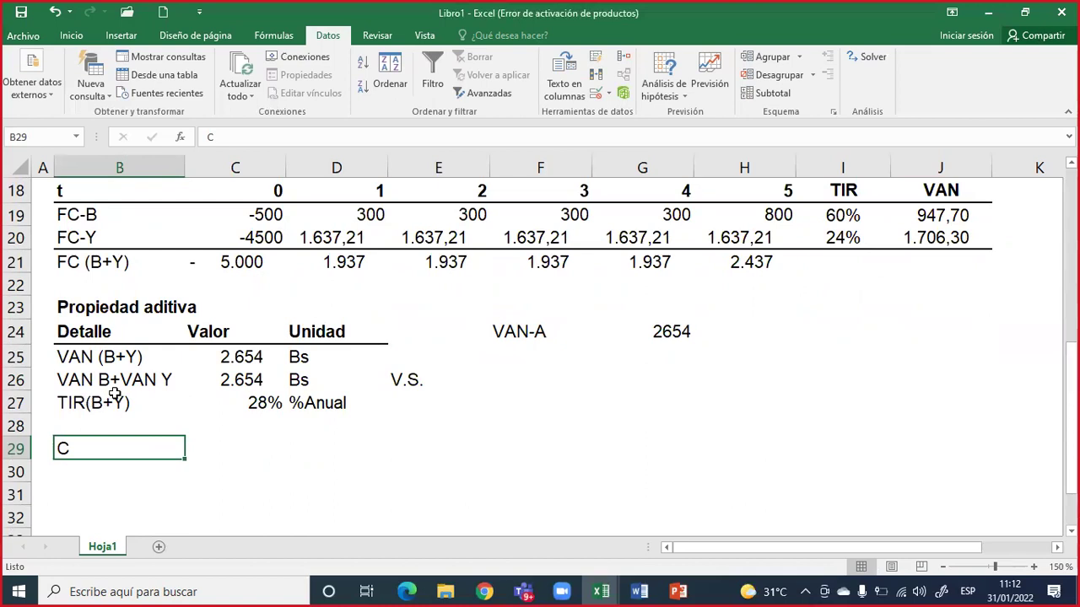
pyautogui.moveTo(107, 404); pyautogui.dragTo(314, 404)
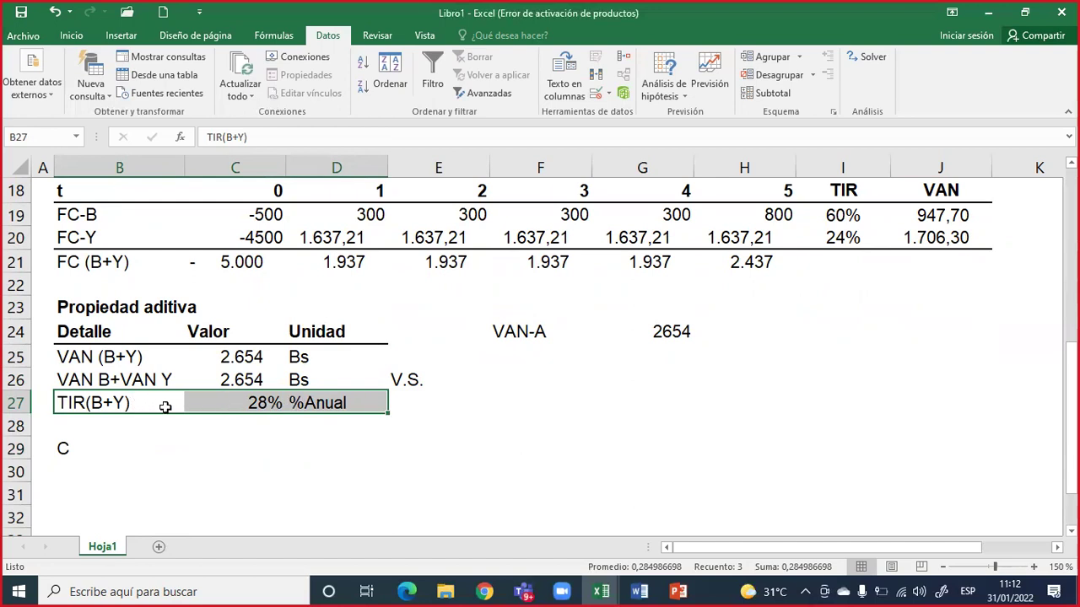
pyautogui.click(264, 406)
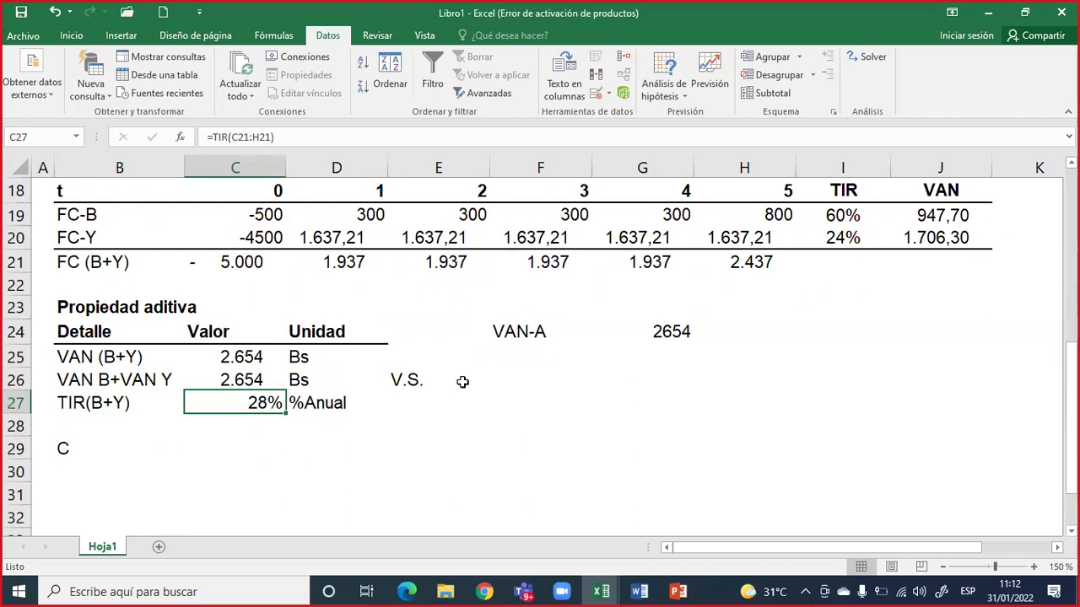
pyautogui.scroll(4, 455, 379)
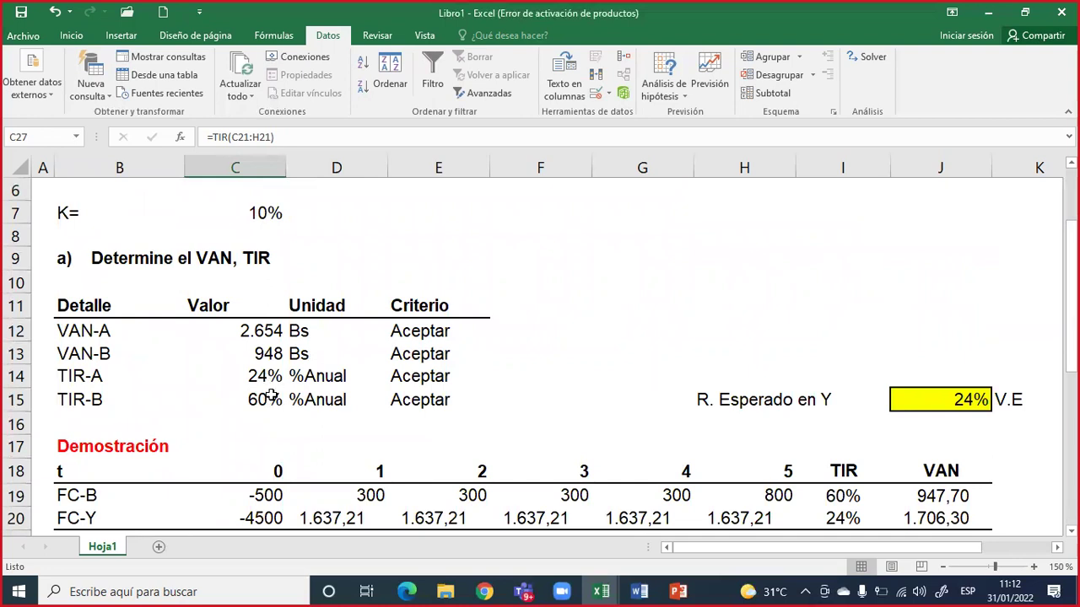
pyautogui.scroll(-4, 265, 396)
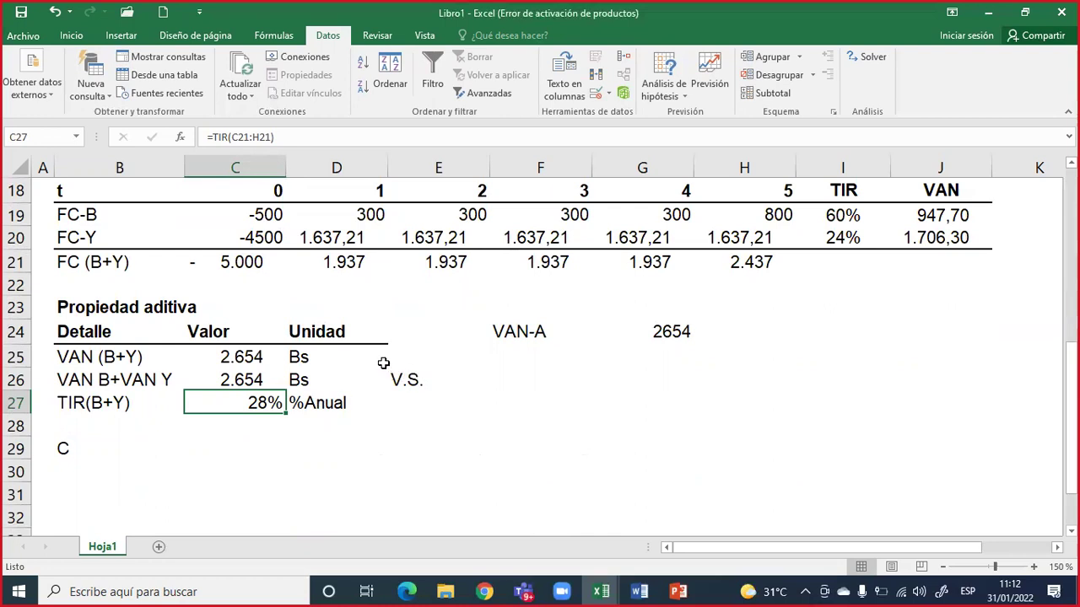
pyautogui.scroll(1, 329, 367)
pyautogui.scroll(5, 329, 368)
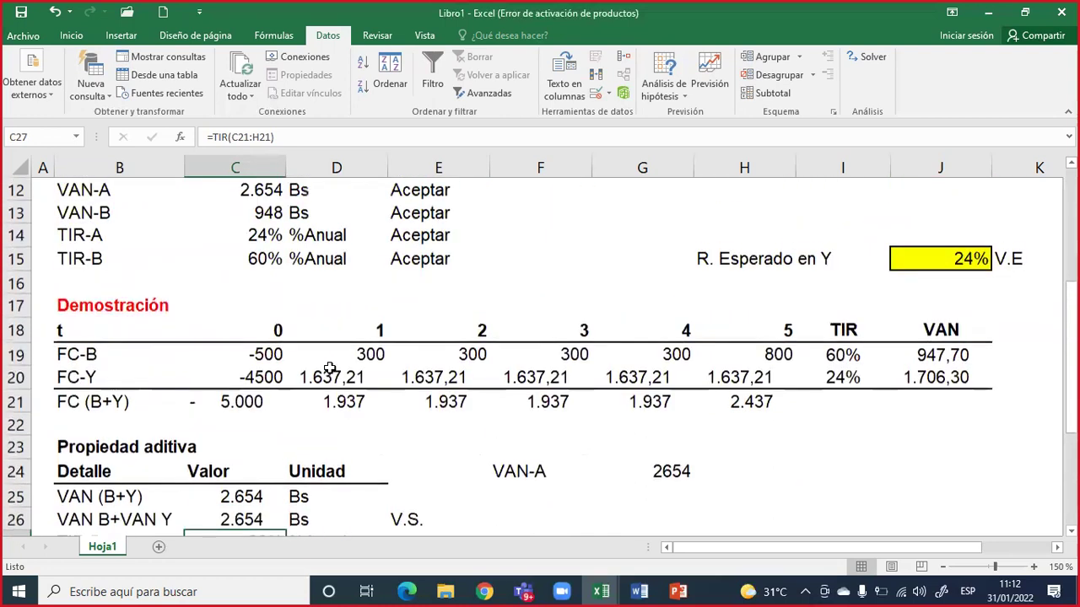
pyautogui.moveTo(257, 264); pyautogui.dragTo(258, 284)
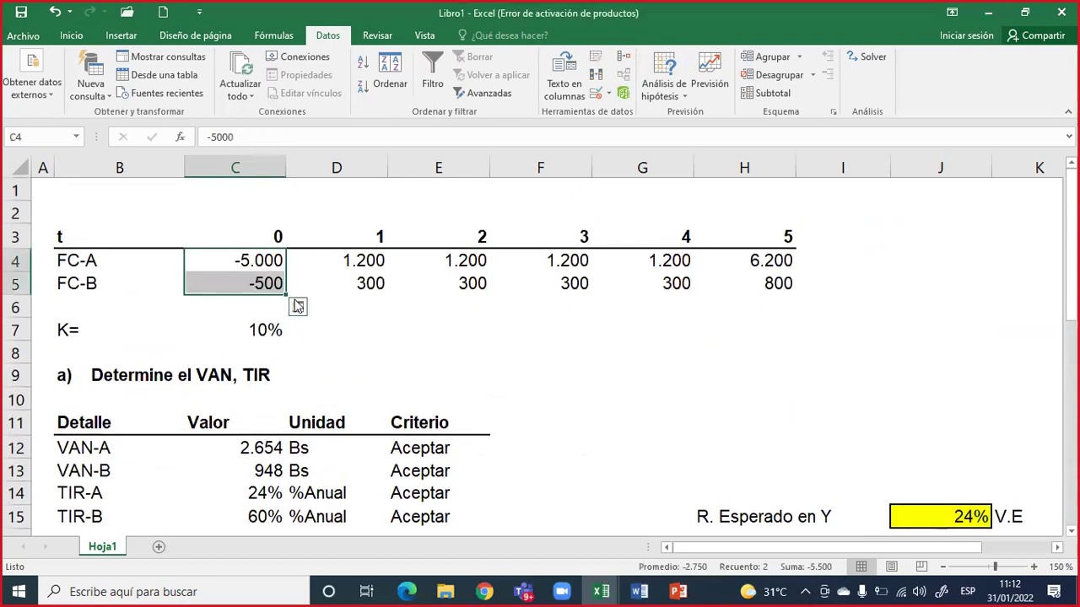
pyautogui.scroll(-4, 330, 335)
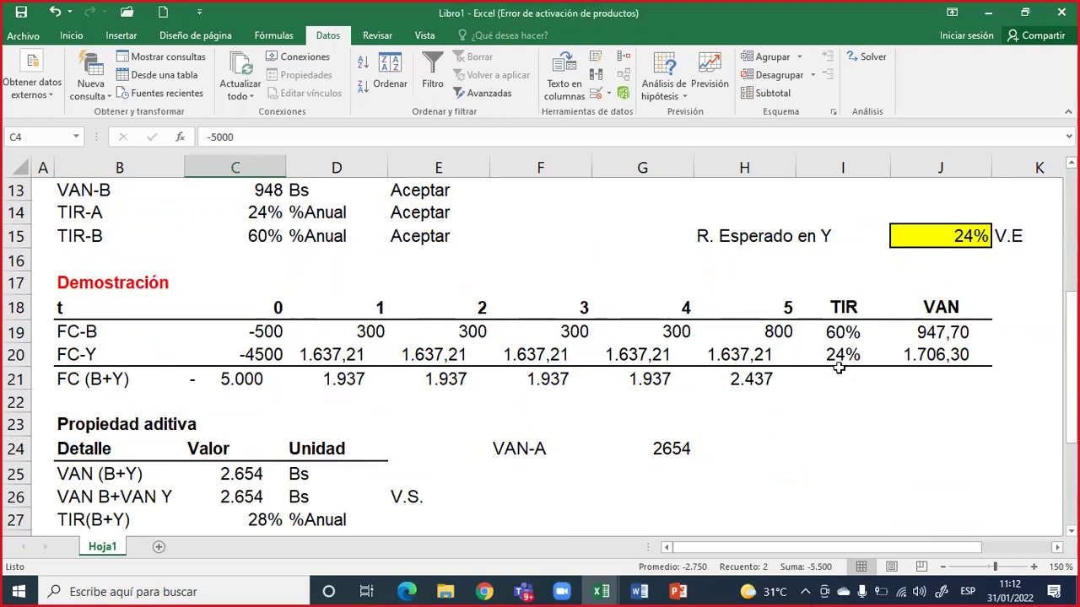
# Step: Examine TIR(B+Y) in C27 and compare the VAN rows in B25:D26 with the VAN-A and VAN-B rows in B12:E13
pyautogui.scroll(-1, 833, 369)
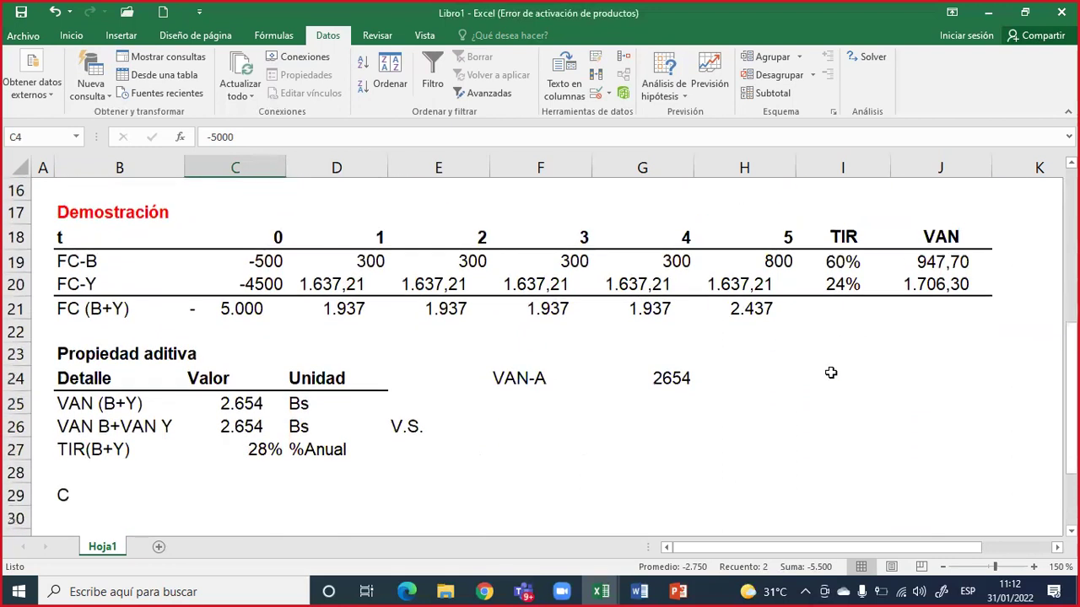
pyautogui.click(253, 450)
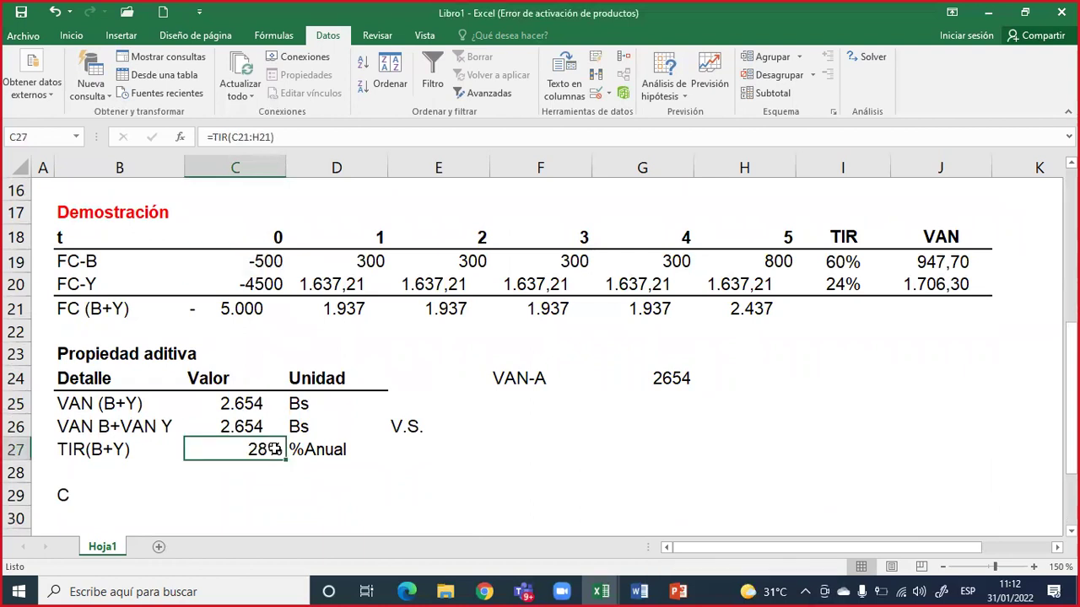
pyautogui.moveTo(86, 398); pyautogui.dragTo(335, 427)
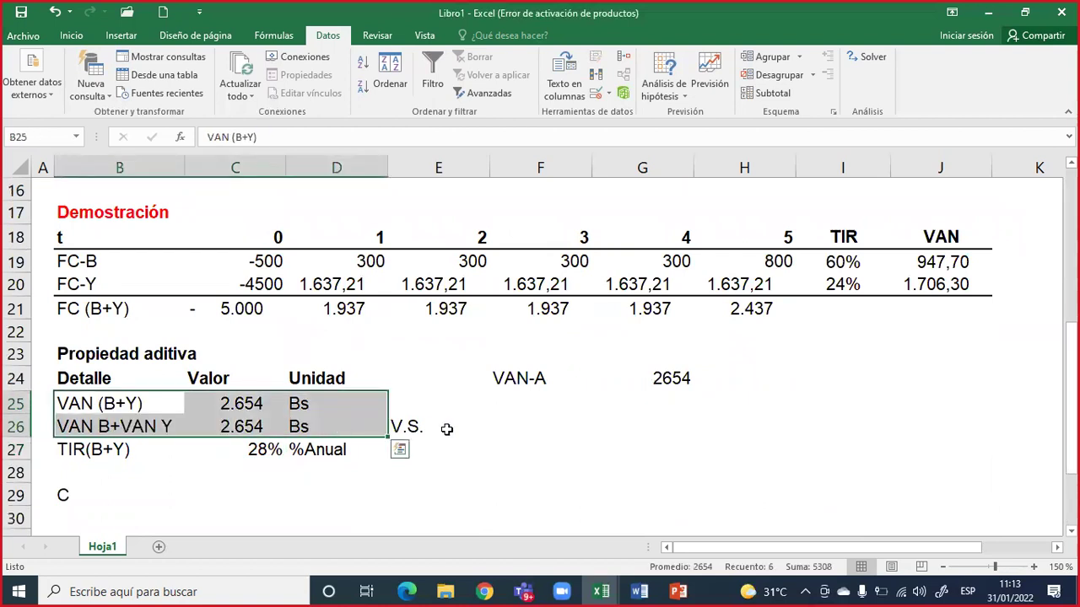
pyautogui.scroll(-1, 240, 464)
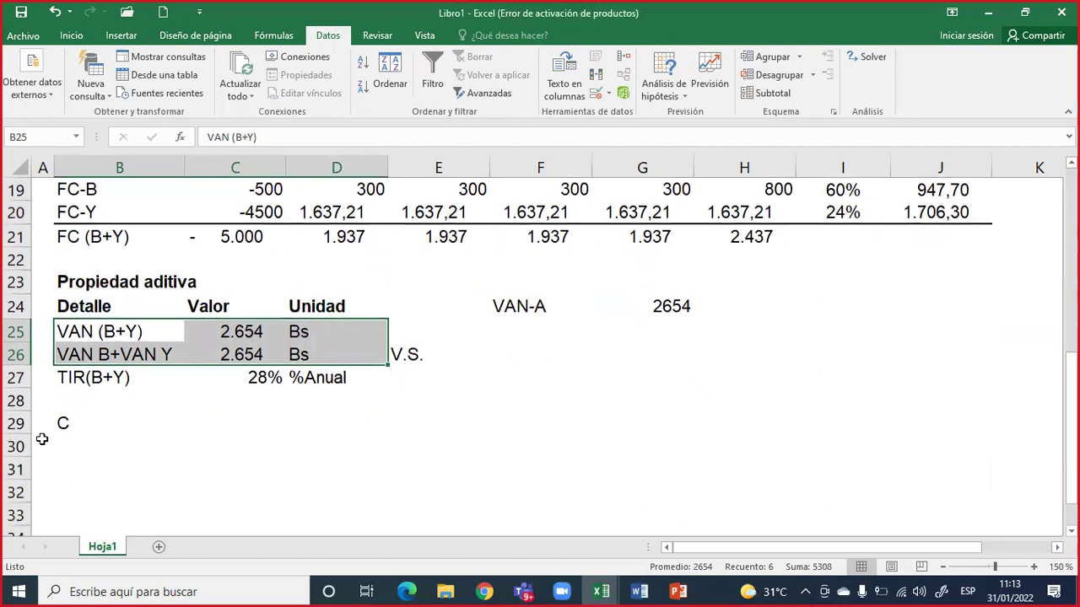
pyautogui.click(80, 442)
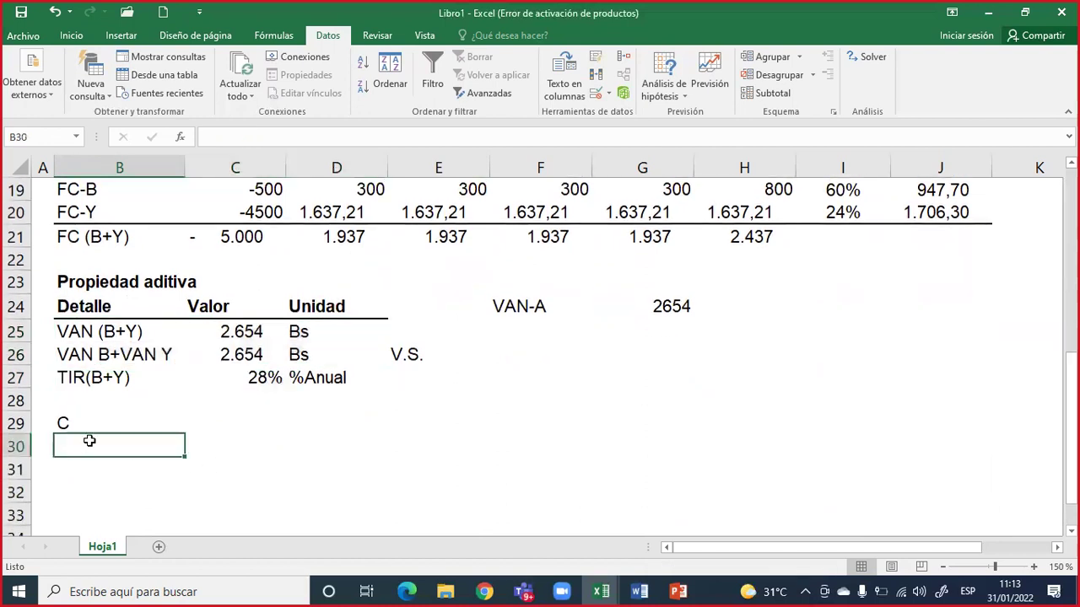
pyautogui.scroll(4, 89, 441)
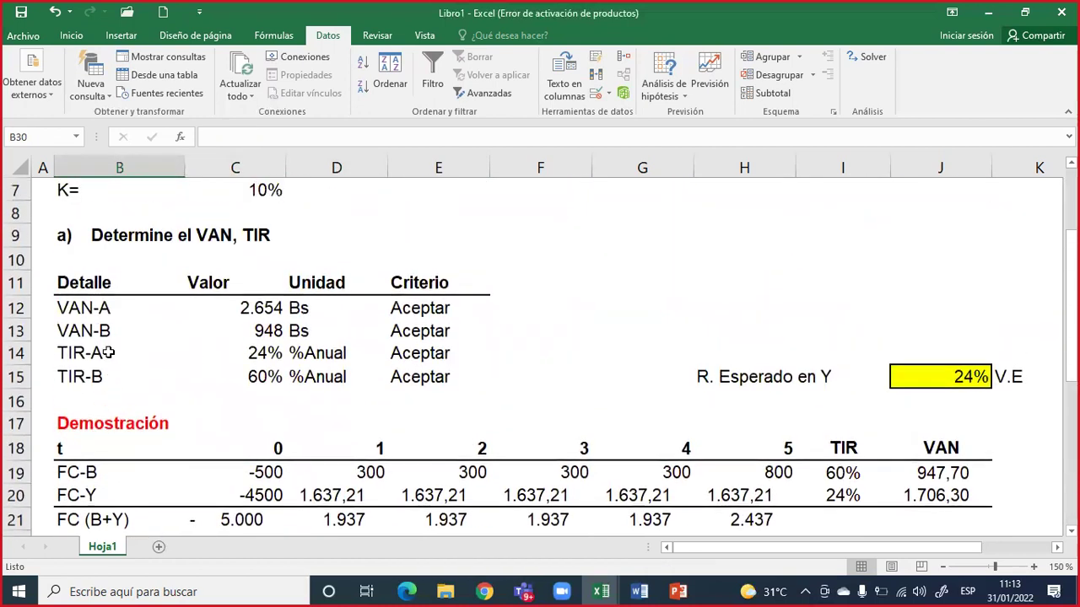
pyautogui.moveTo(87, 308); pyautogui.dragTo(426, 334)
pyautogui.scroll(-5, 245, 424)
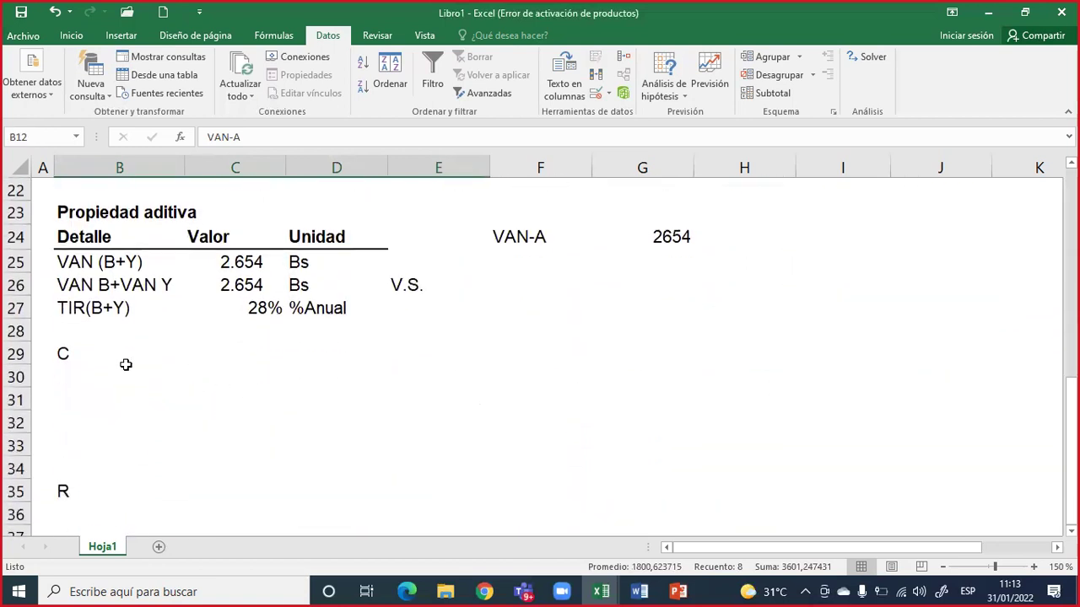
# Step: Enter the label C1: in B30, directly below the label C
pyautogui.click(96, 375)
pyautogui.write('C')
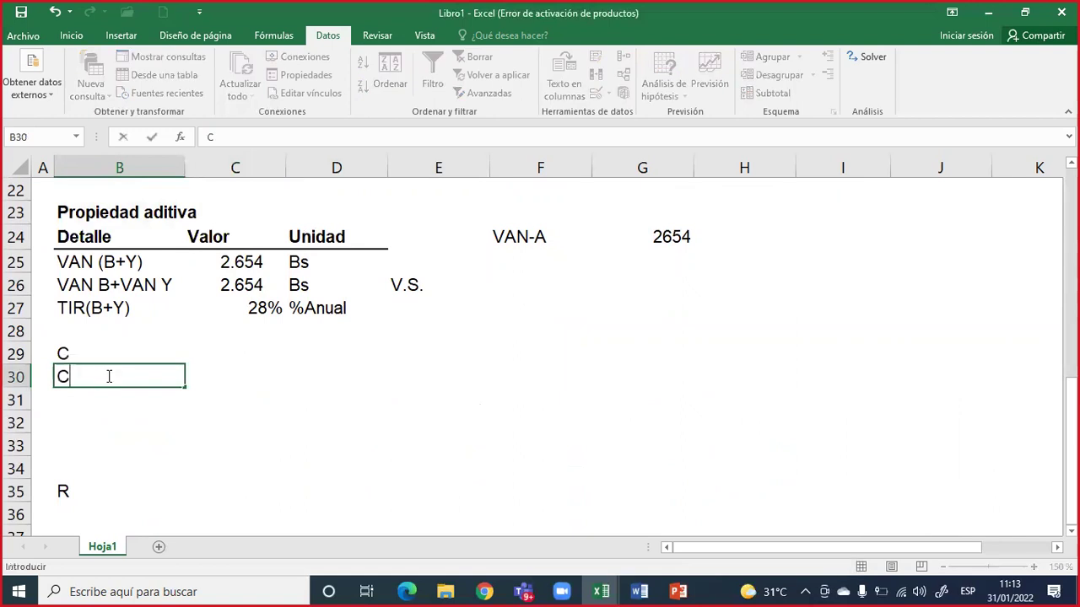
pyautogui.write('!')
pyautogui.press('BackSpace')
pyautogui.write('1:')
pyautogui.click(242, 368)
# Step: Review the VAN-A and VAN-B rows in B12:E13, and enter the label C2: in B31
pyautogui.scroll(2, 244, 333)
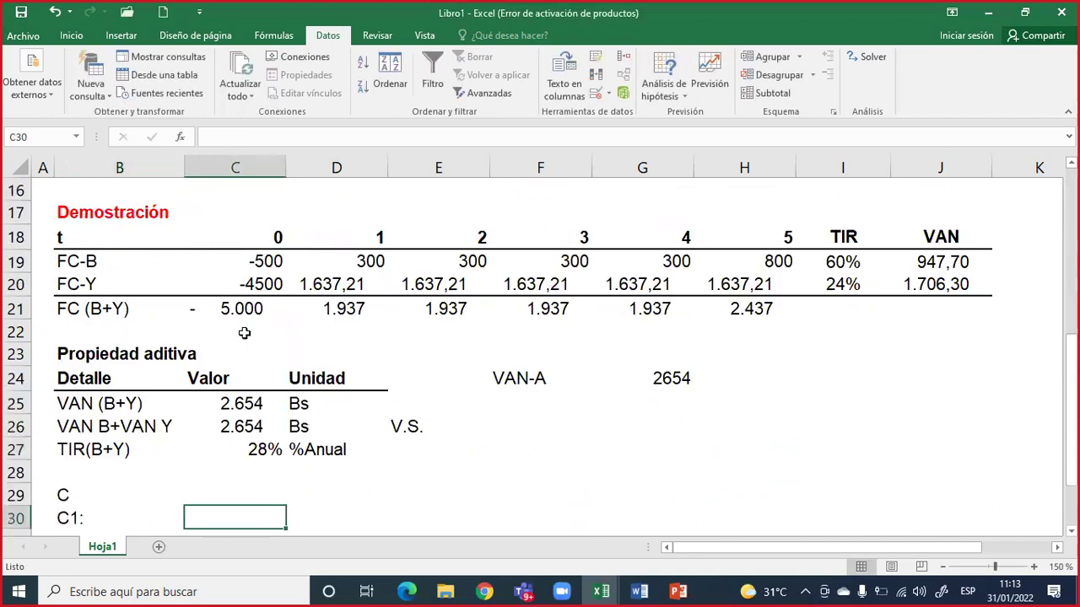
pyautogui.scroll(2, 244, 334)
pyautogui.moveTo(94, 238); pyautogui.dragTo(422, 251)
pyautogui.moveTo(79, 237); pyautogui.dragTo(439, 261)
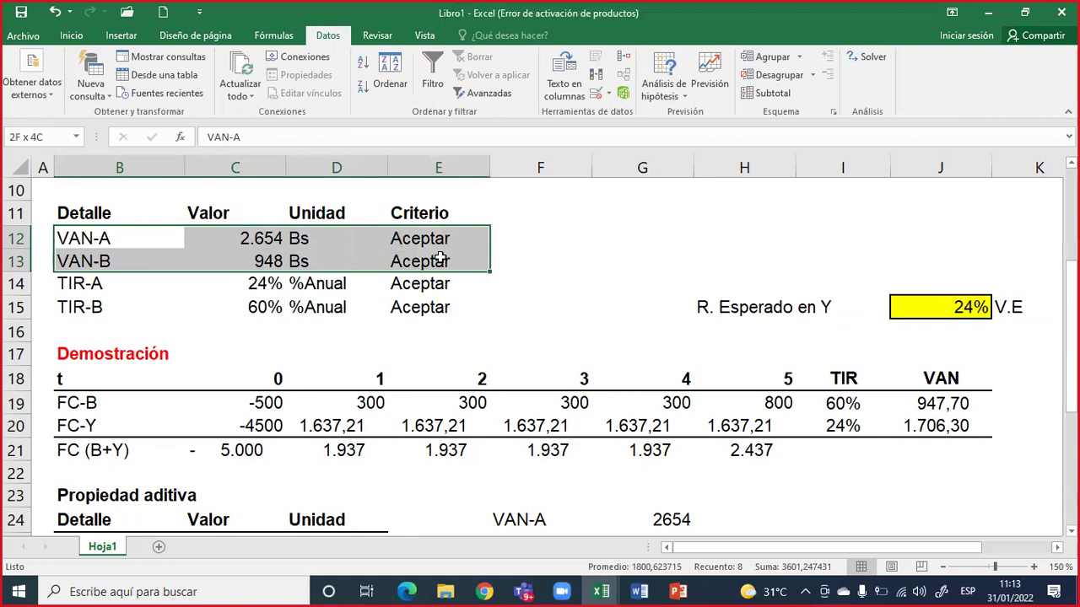
pyautogui.moveTo(439, 261); pyautogui.dragTo(438, 260)
pyautogui.scroll(-3, 418, 274)
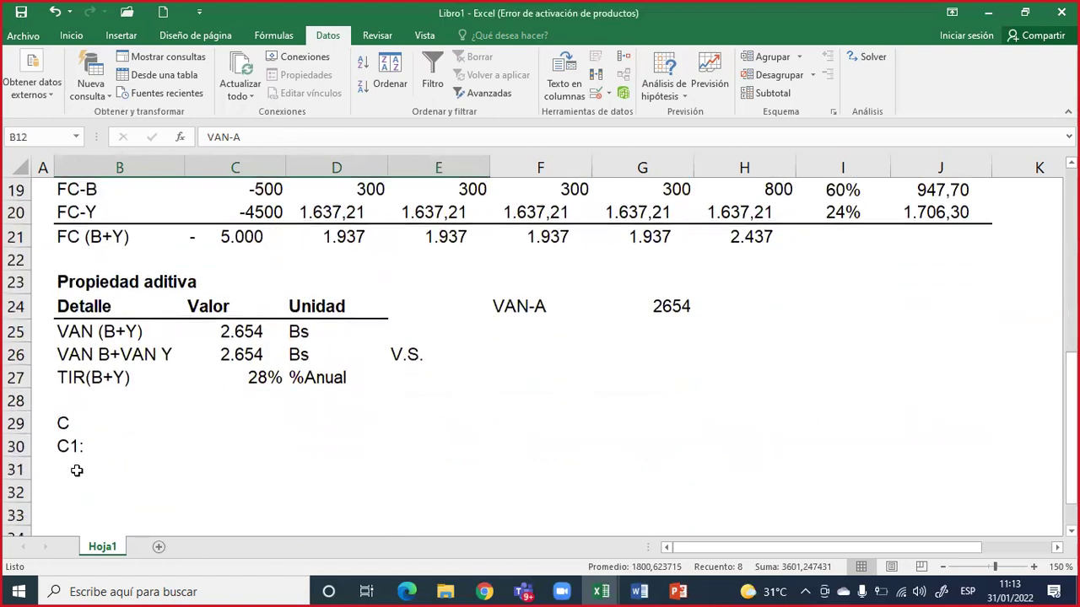
pyautogui.click(76, 470)
pyautogui.write('C')
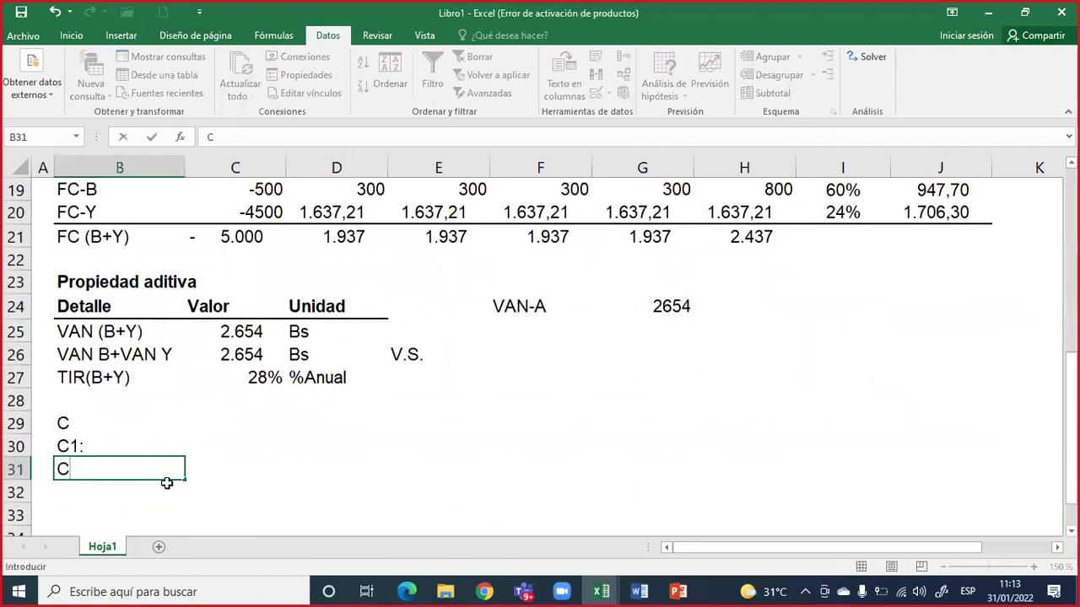
pyautogui.write('2:')
pyautogui.click(202, 445)
# Step: Review the TIR-A and TIR-B rows in B14:E15, and enter the label C3: in B32
pyautogui.scroll(3, 203, 445)
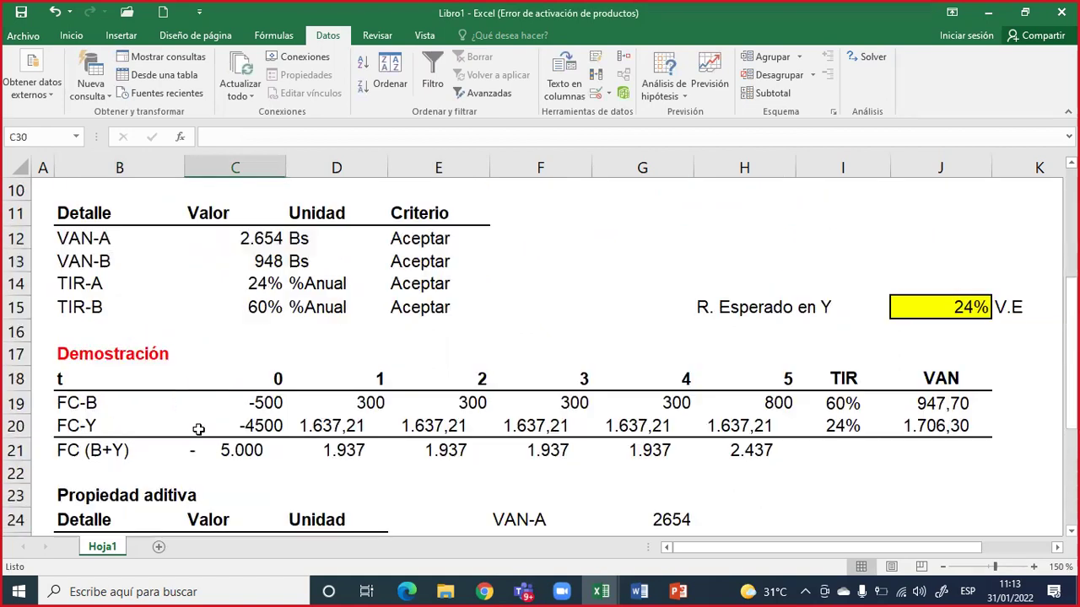
pyautogui.moveTo(95, 283); pyautogui.dragTo(432, 308)
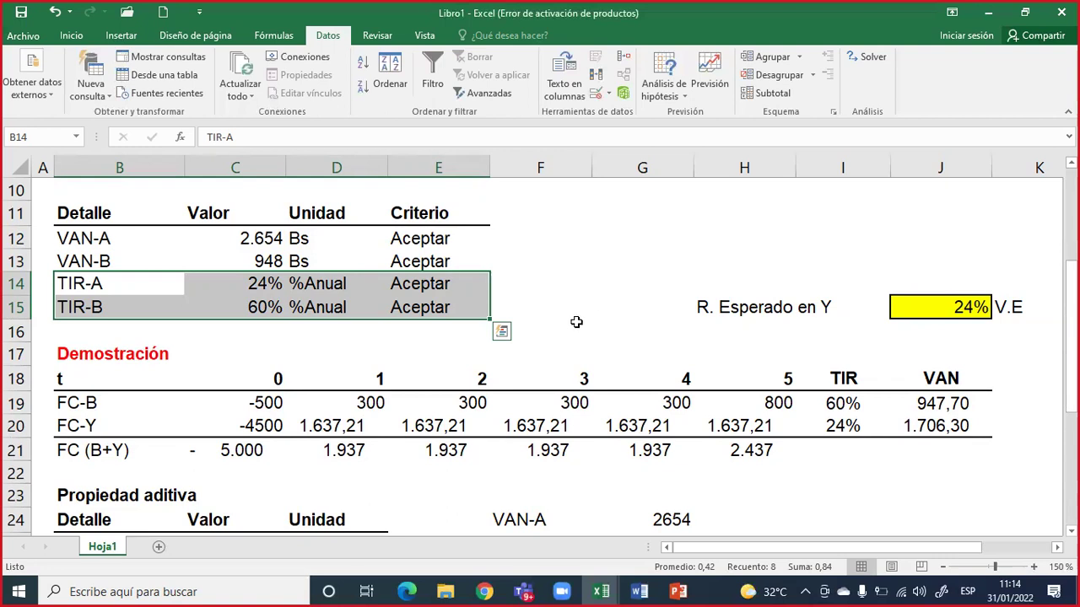
pyautogui.scroll(-3, 576, 319)
pyautogui.click(77, 493)
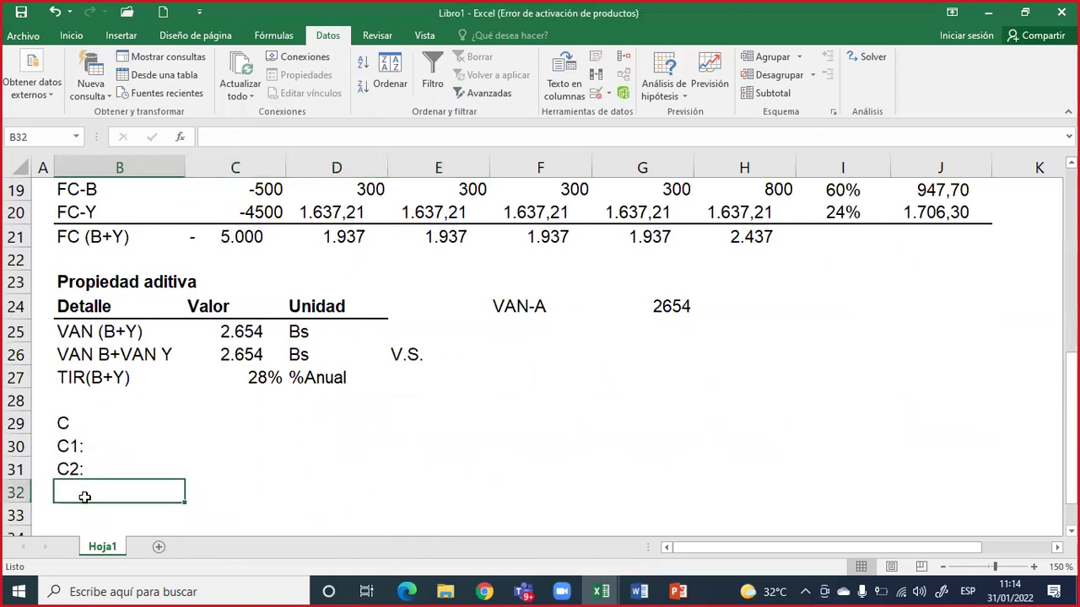
pyautogui.write('C2:')
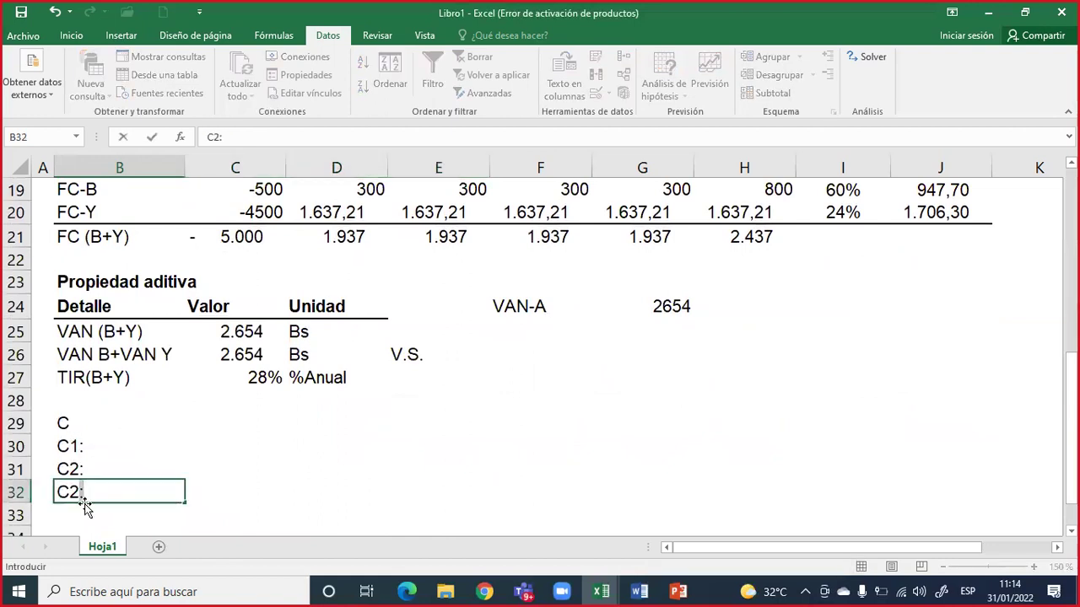
pyautogui.press('BackSpace')
pyautogui.write('3')
pyautogui.press('BackSpace')
pyautogui.press('BackSpace')
pyautogui.write('3:')
pyautogui.click(262, 426)
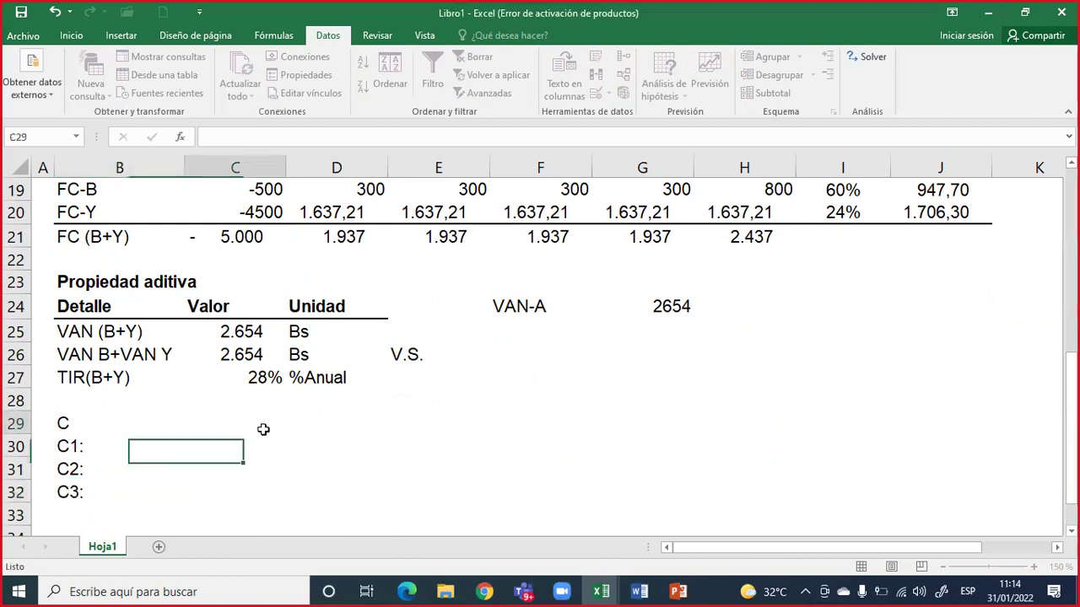
# Step: Examine the FC-B row, the FC-Y cash flows in C20:H20 and Y's expected return in J15
pyautogui.scroll(3, 262, 425)
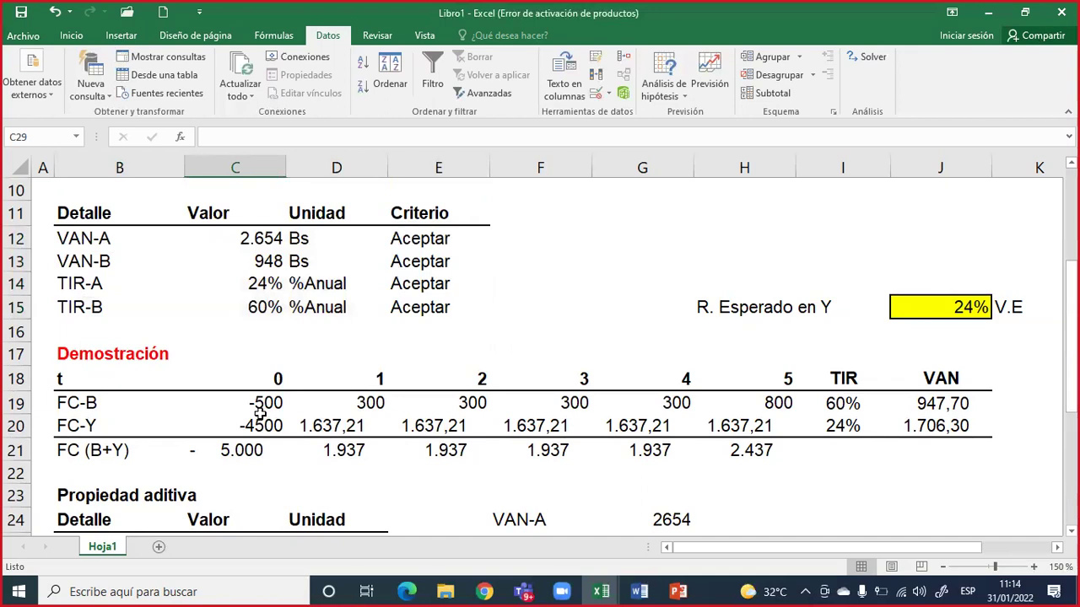
pyautogui.scroll(-1, 260, 412)
pyautogui.scroll(-1, 260, 412)
pyautogui.scroll(2, 260, 412)
pyautogui.scroll(-1, 76, 311)
pyautogui.moveTo(82, 331); pyautogui.dragTo(873, 326)
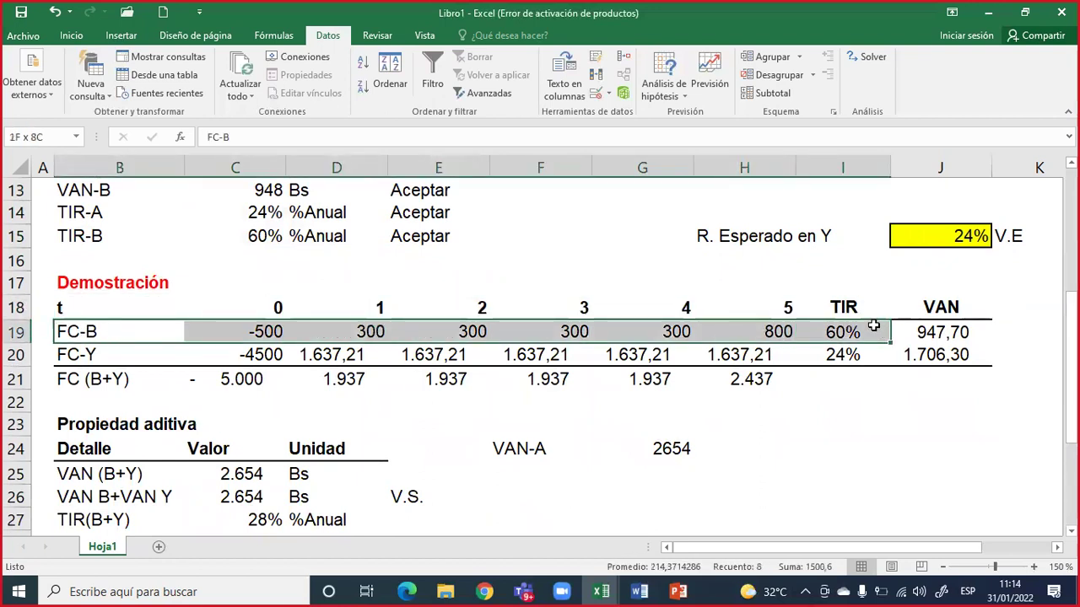
pyautogui.moveTo(873, 327); pyautogui.dragTo(874, 327)
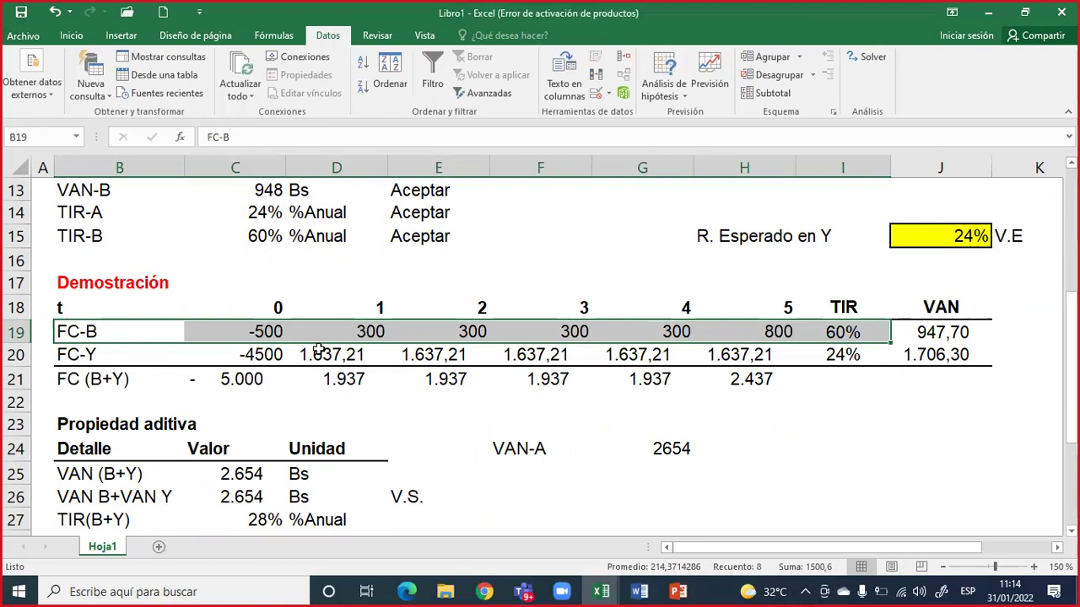
pyautogui.moveTo(110, 357); pyautogui.dragTo(732, 358)
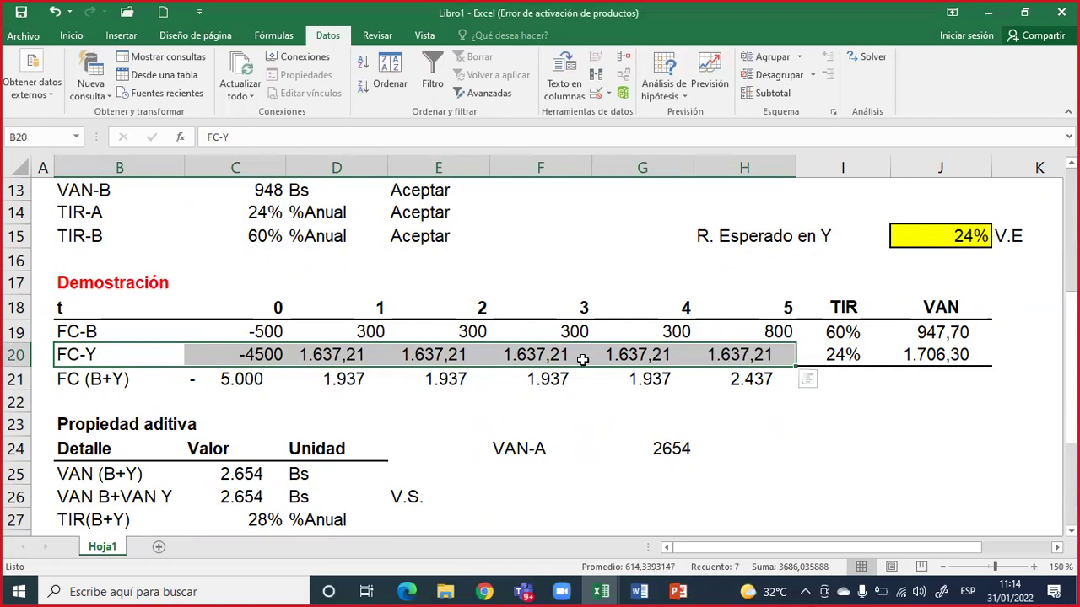
pyautogui.moveTo(258, 360); pyautogui.dragTo(701, 358)
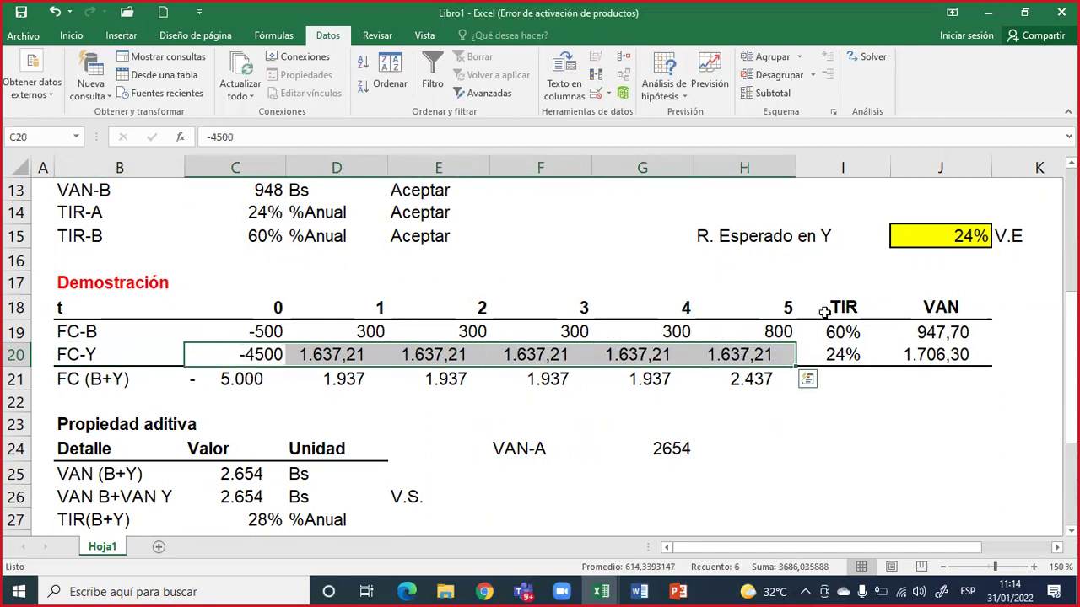
pyautogui.click(949, 239)
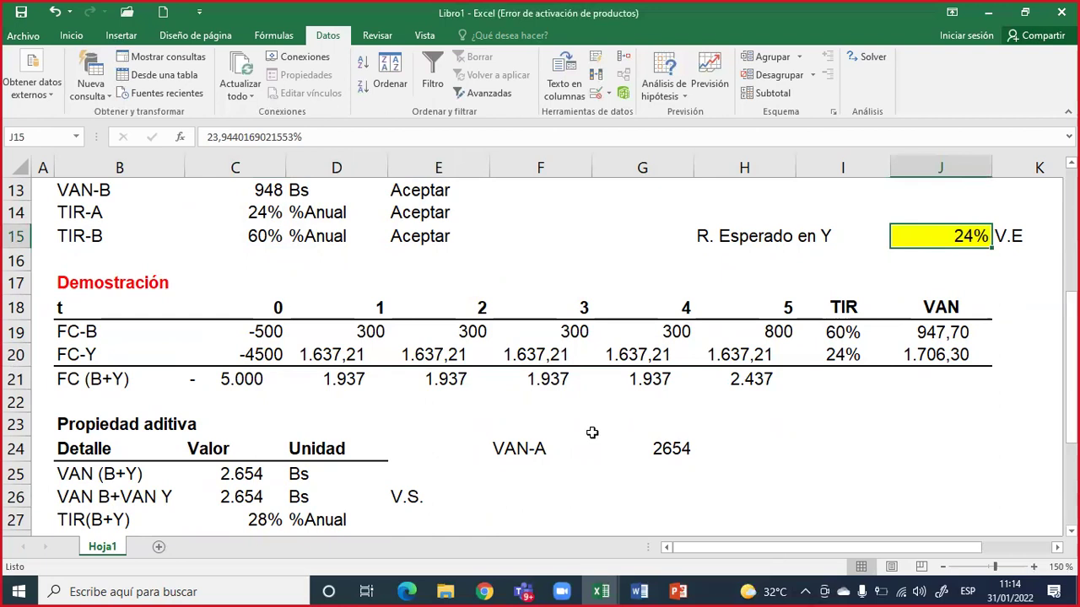
# Step: Examine the VAN-A row in B12:E12, the label R in B35 and the expected return of Y in J15
pyautogui.scroll(-2, 563, 430)
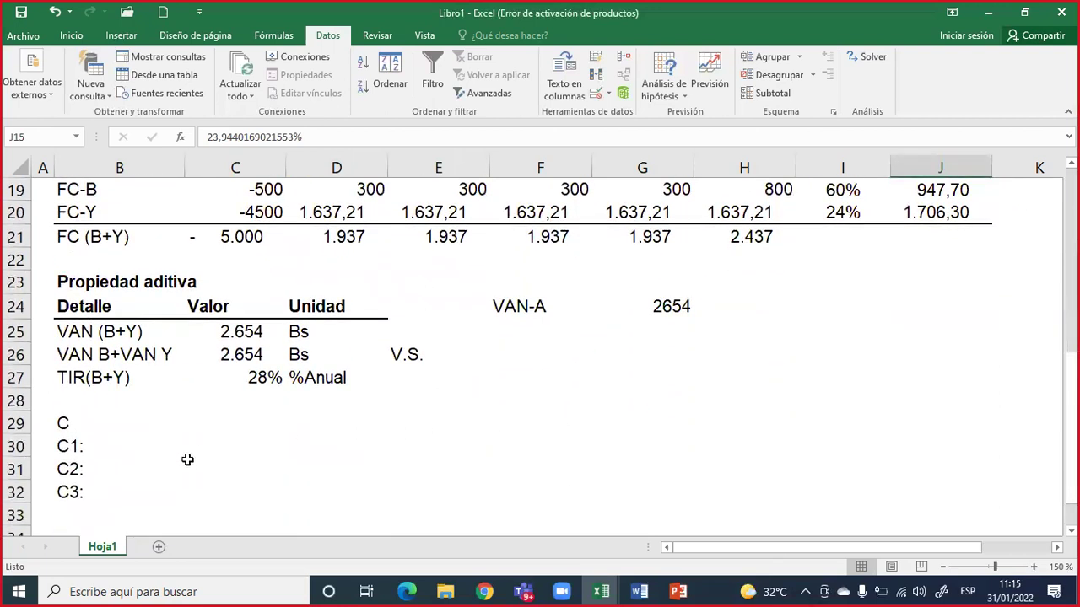
pyautogui.scroll(-1, 162, 477)
pyautogui.scroll(4, 162, 477)
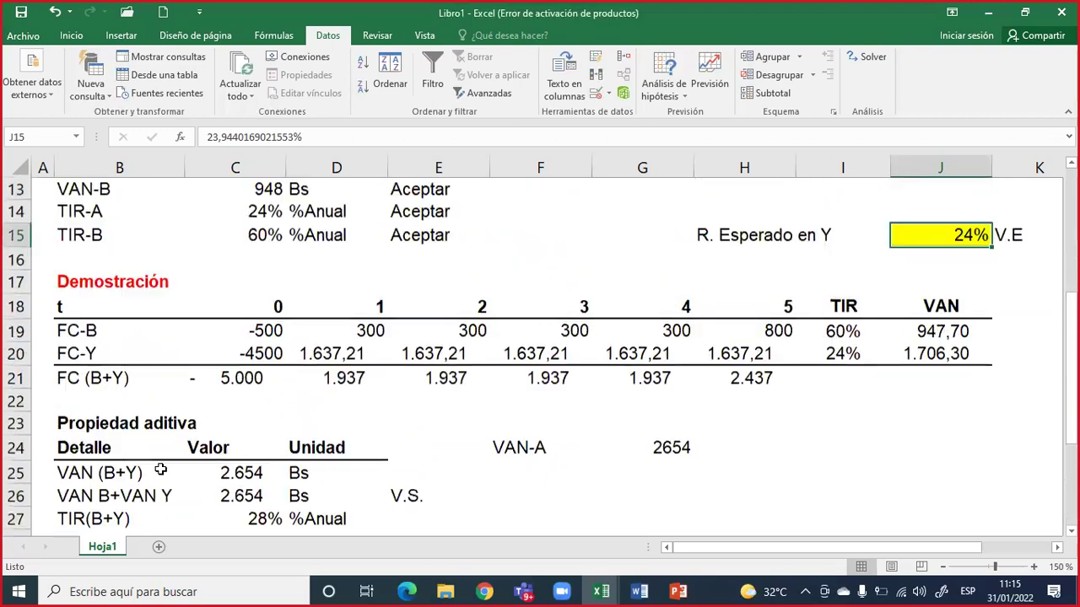
pyautogui.moveTo(80, 238); pyautogui.dragTo(422, 239)
pyautogui.scroll(-3, 135, 405)
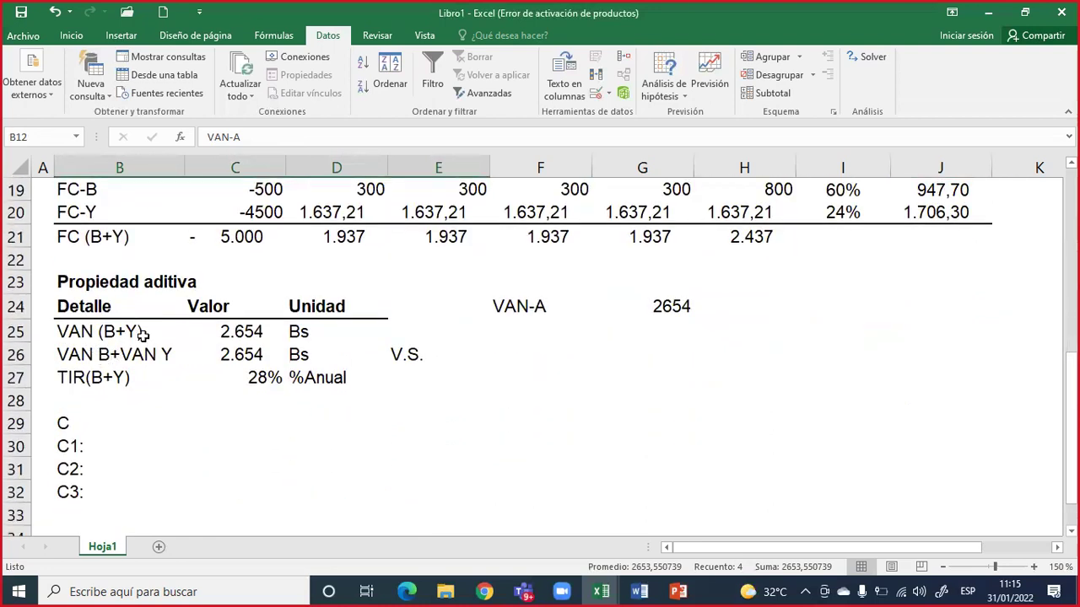
pyautogui.scroll(-1, 167, 411)
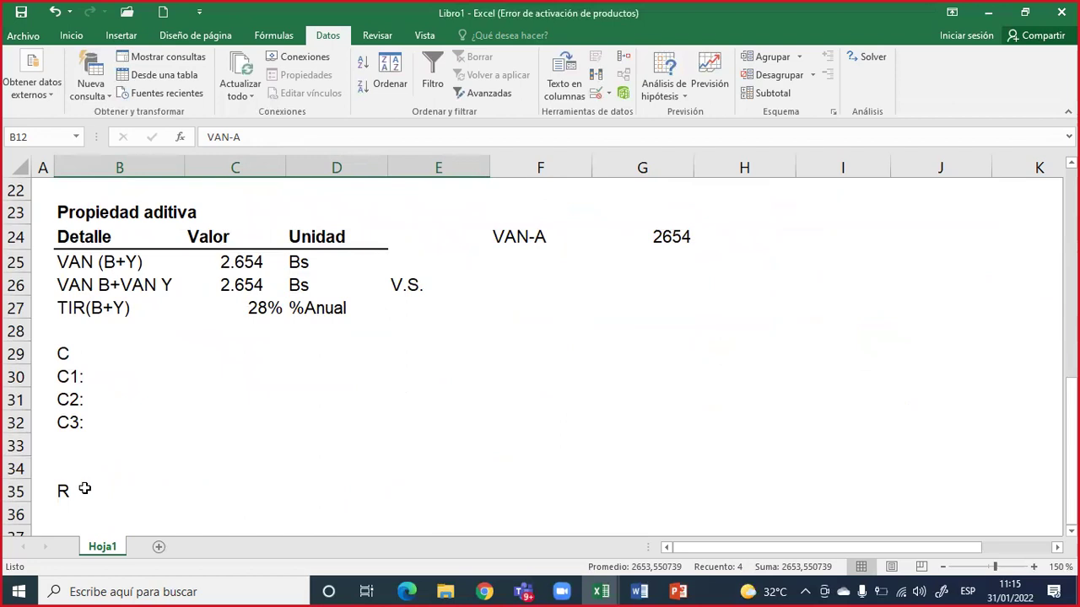
pyautogui.click(86, 492)
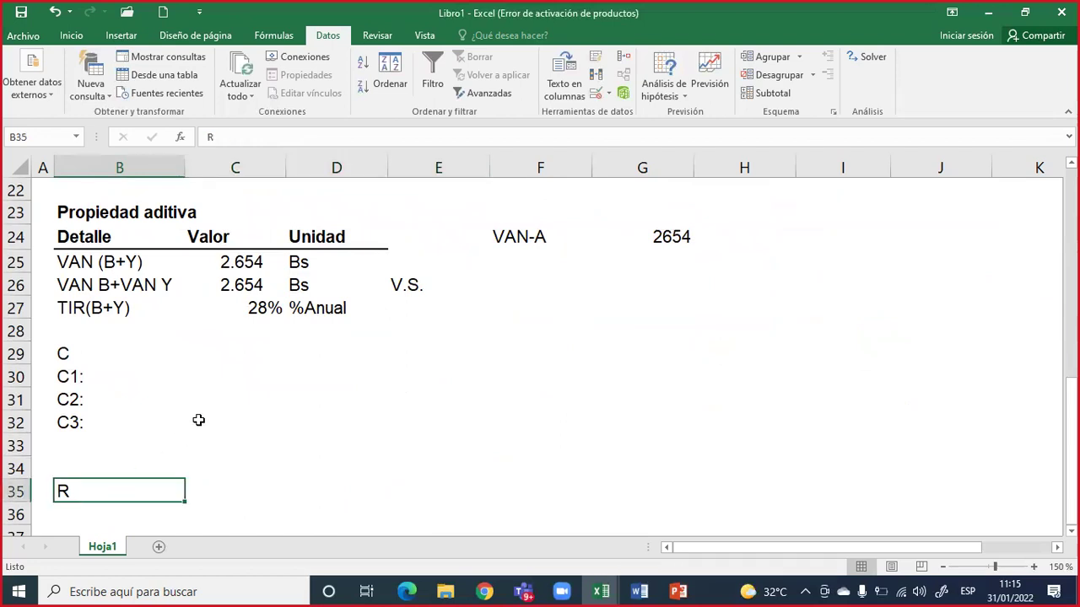
pyautogui.scroll(2, 200, 417)
pyautogui.scroll(2, 200, 417)
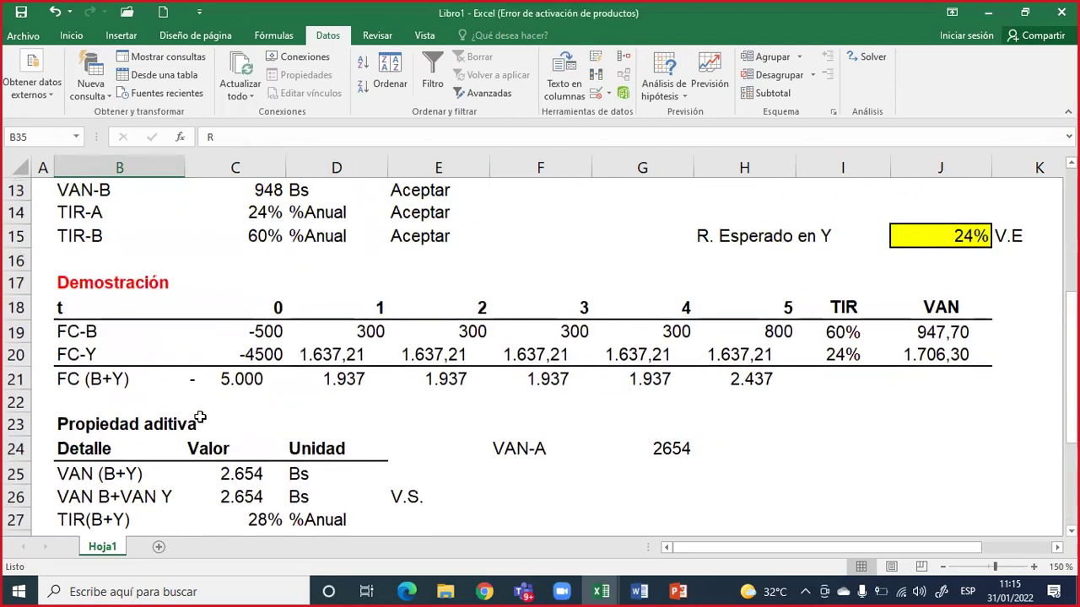
pyautogui.click(981, 236)
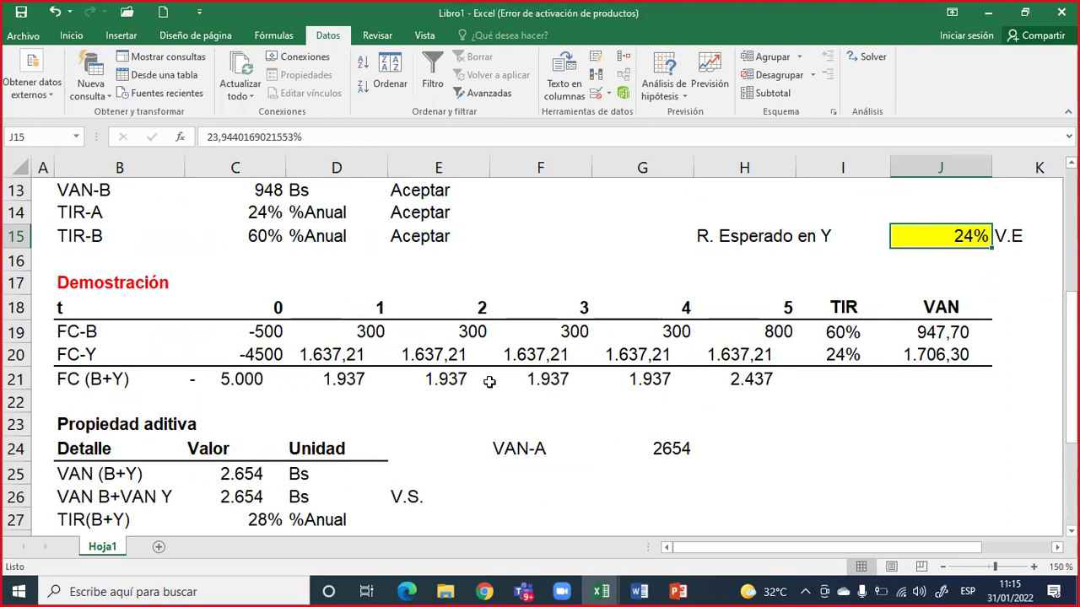
# Step: Check the content of the R label in B35, and examine the VAN-A value and criterion in B12:E12
pyautogui.scroll(-3, 489, 381)
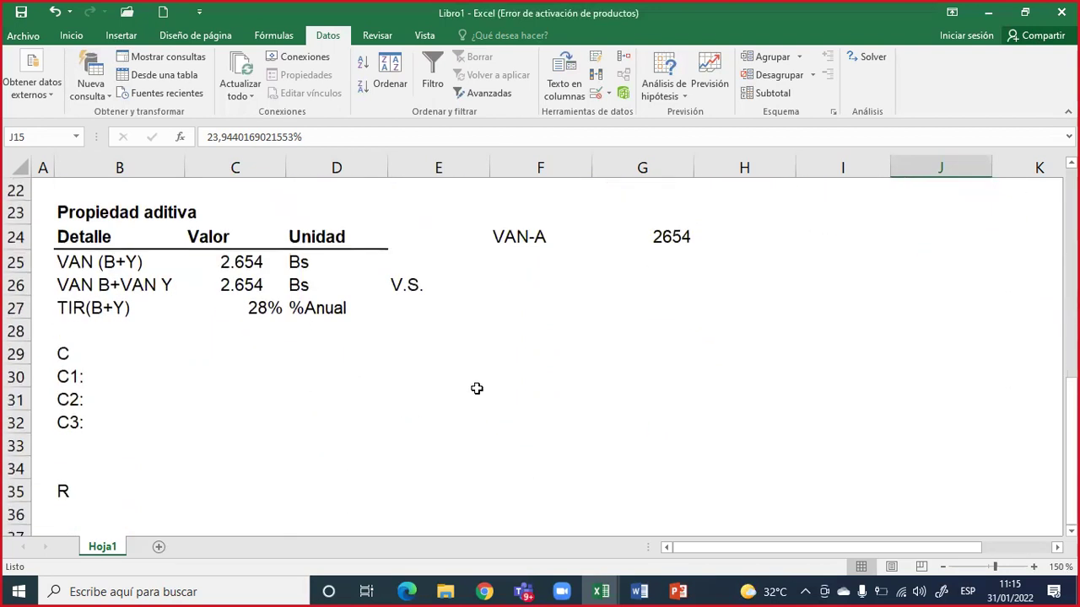
pyautogui.click(83, 491)
pyautogui.doubleClick(83, 492)
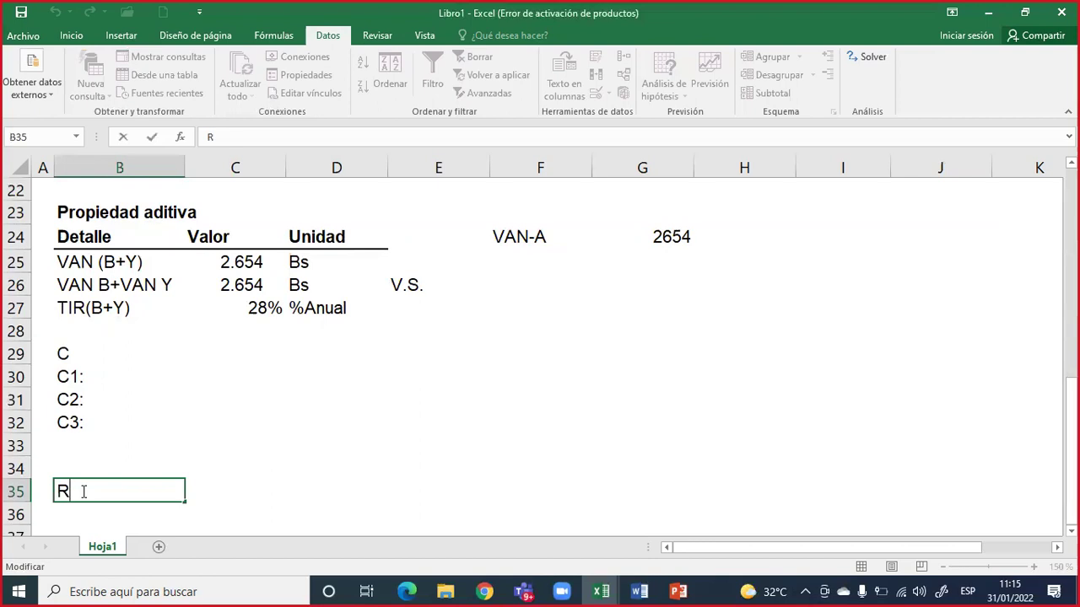
pyautogui.scroll(-1, 84, 492)
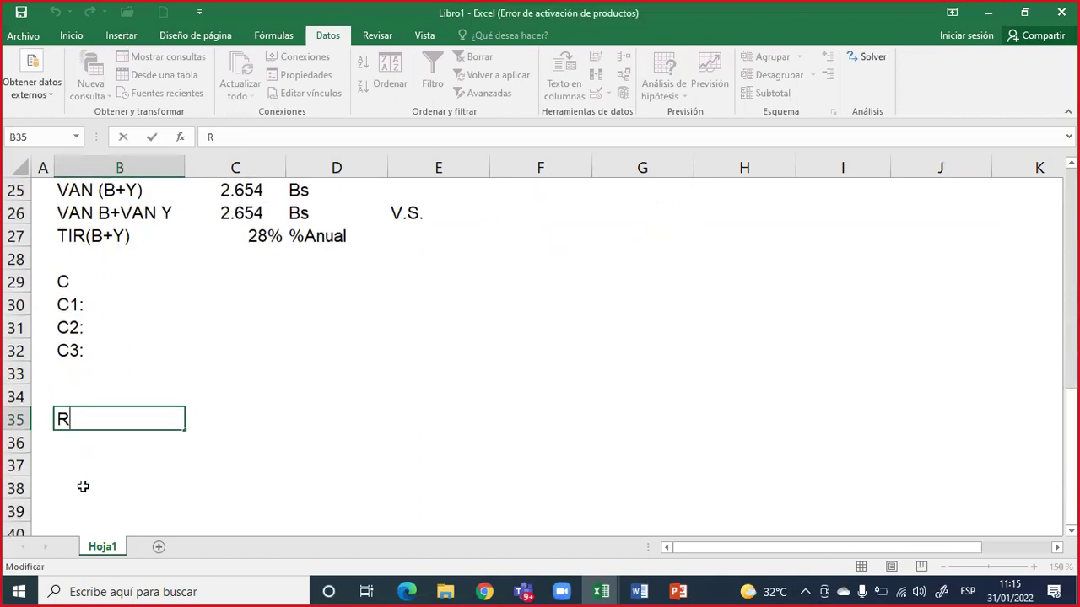
pyautogui.scroll(5, 84, 492)
pyautogui.scroll(-1, 168, 445)
pyautogui.scroll(1, 194, 426)
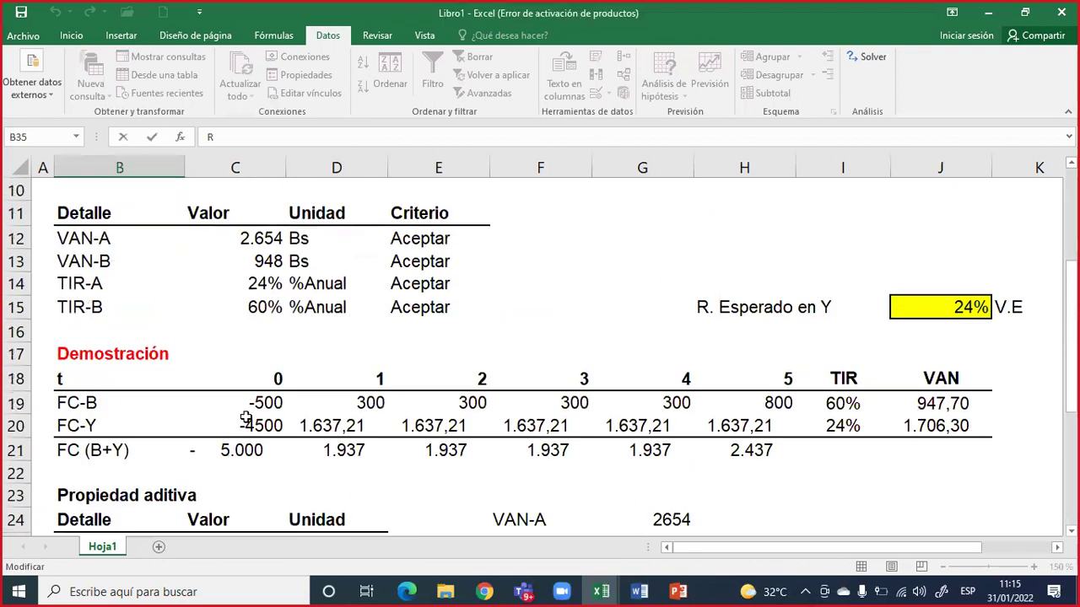
pyautogui.scroll(-1, 247, 415)
pyautogui.scroll(1, 248, 415)
pyautogui.moveTo(79, 238); pyautogui.dragTo(400, 239)
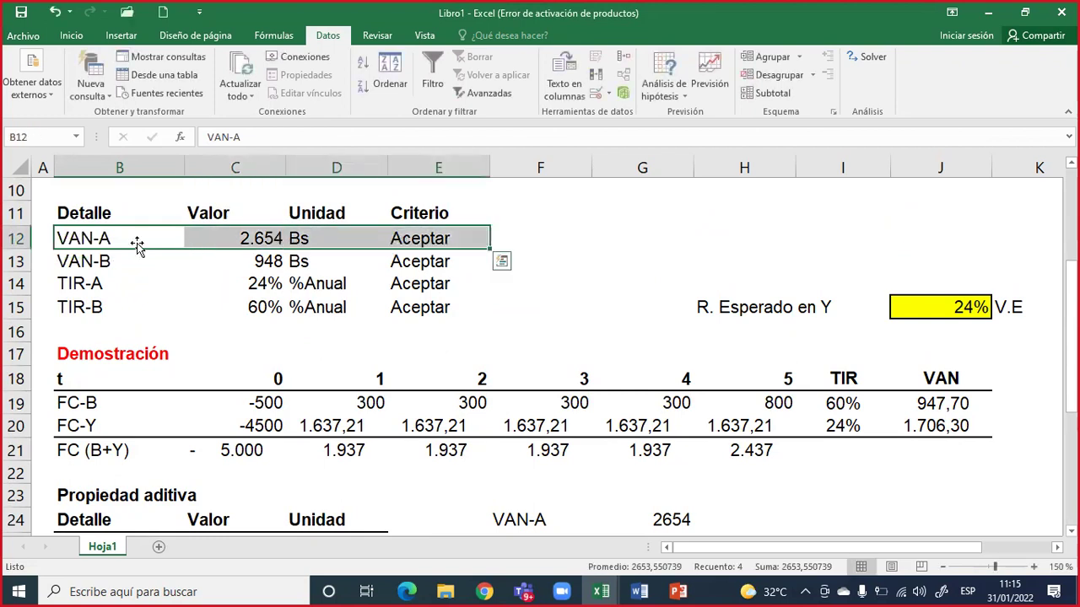
# Step: Examine the VAN-A row in B12:E12 and compare it with Y's expected return in H15:J15
pyautogui.moveTo(87, 237); pyautogui.dragTo(402, 239)
pyautogui.moveTo(713, 304); pyautogui.dragTo(946, 306)
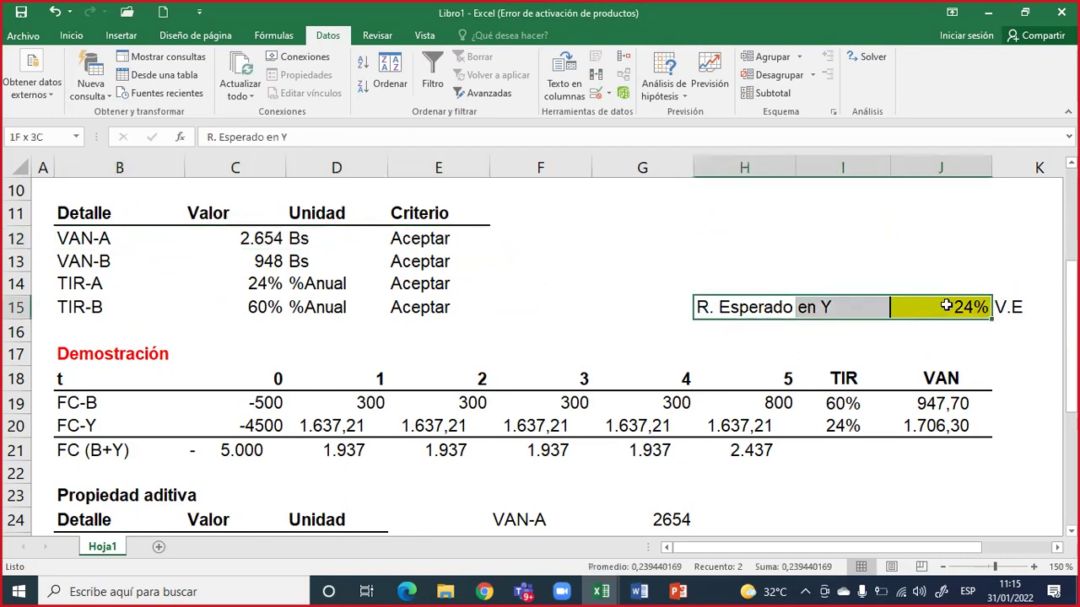
pyautogui.click(706, 308)
pyautogui.moveTo(705, 308); pyautogui.dragTo(927, 307)
pyautogui.moveTo(927, 307); pyautogui.dragTo(928, 307)
# Step: Check the label R in B35, and review the VAN-A row in B12:E12 and the FC-Y row in B20:J20
pyautogui.scroll(-3, 590, 371)
pyautogui.scroll(-1, 355, 392)
pyautogui.scroll(-1, 296, 424)
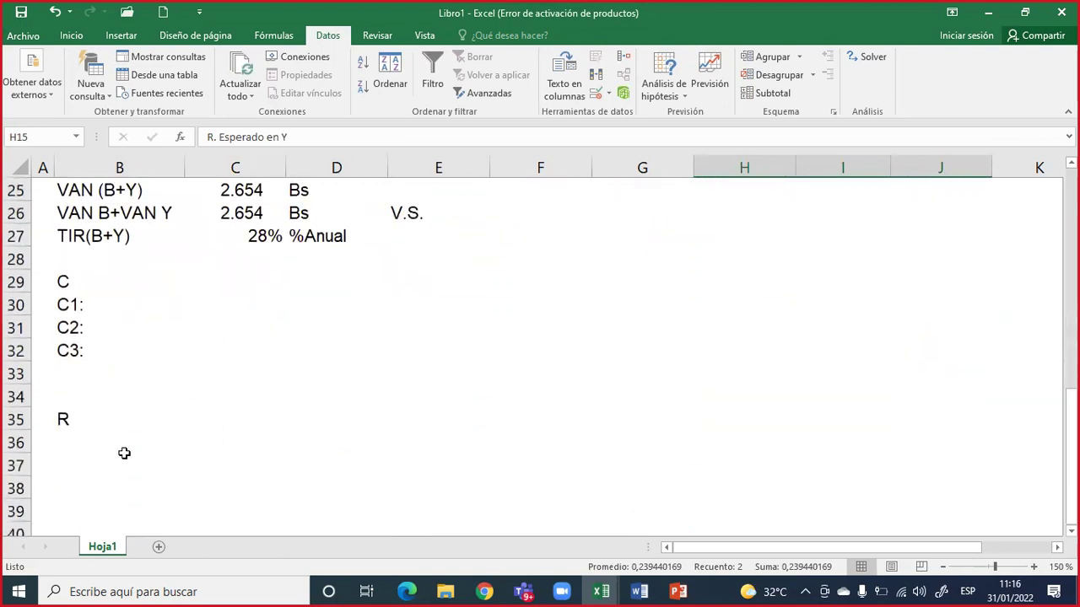
pyautogui.click(93, 429)
pyautogui.scroll(5, 93, 429)
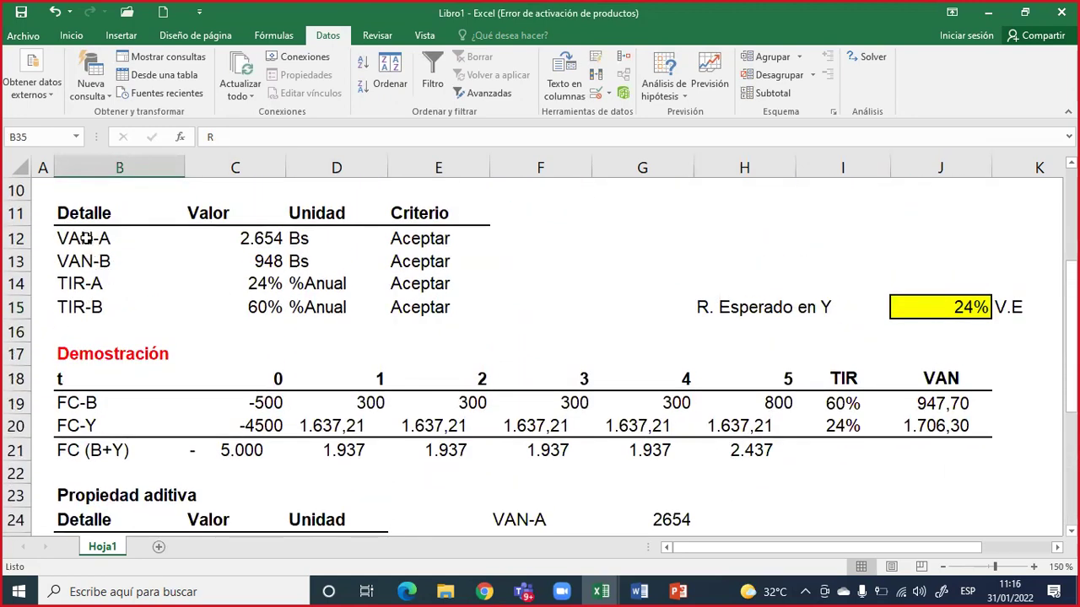
pyautogui.moveTo(86, 239); pyautogui.dragTo(396, 238)
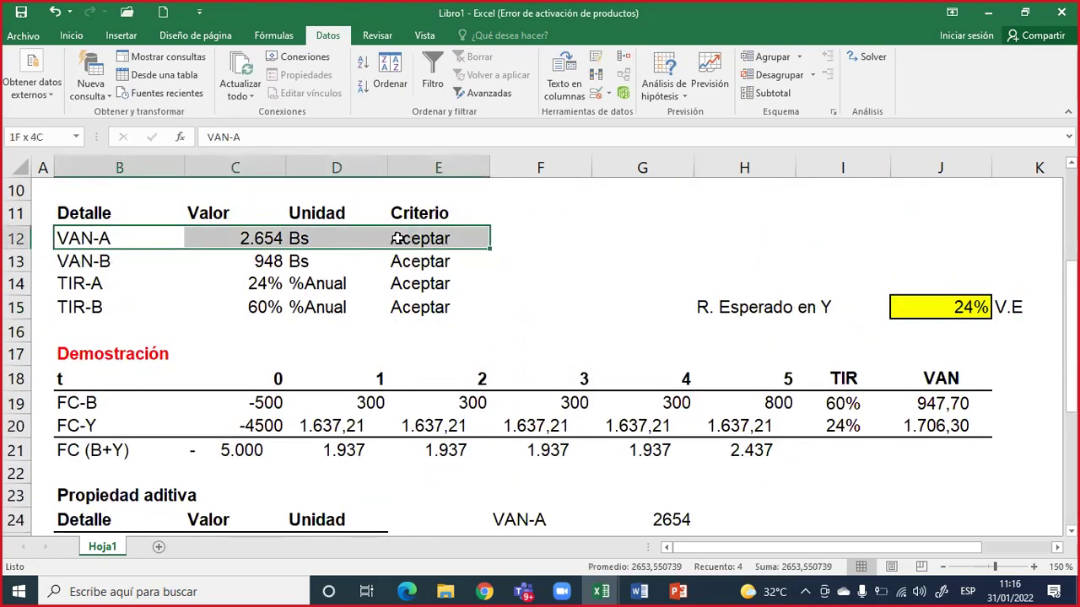
pyautogui.moveTo(396, 239); pyautogui.dragTo(397, 239)
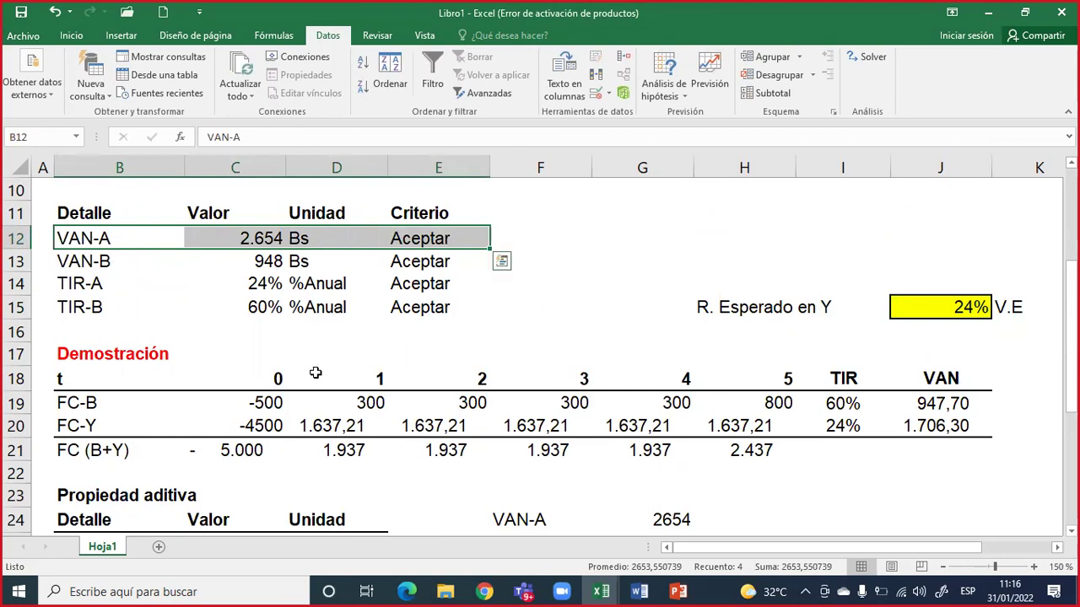
pyautogui.moveTo(65, 428); pyautogui.dragTo(918, 429)
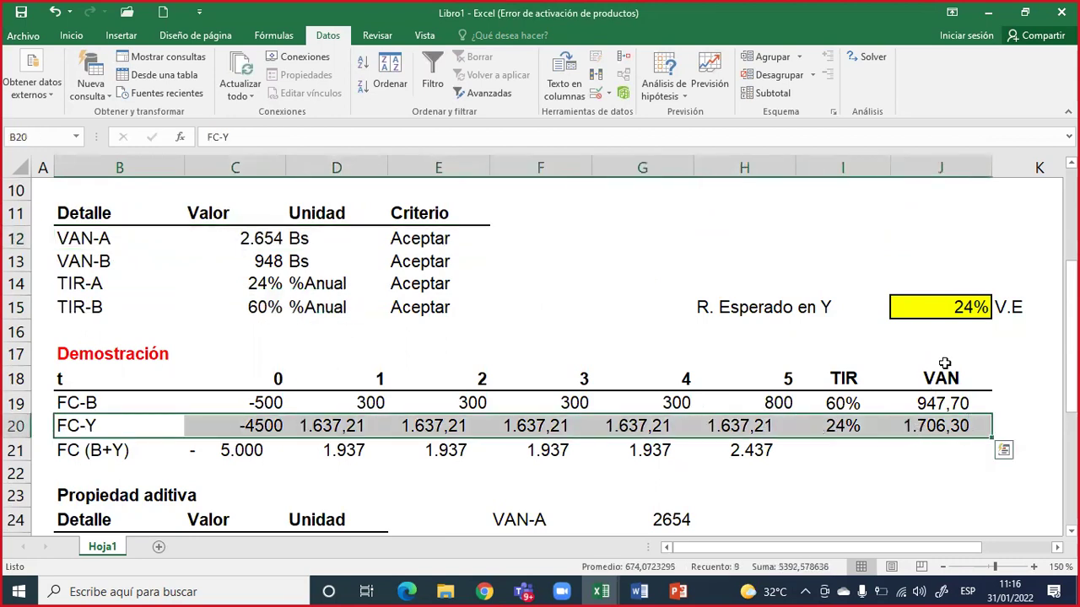
# Step: Set Y's expected return in J15 to 20%
pyautogui.click(956, 310)
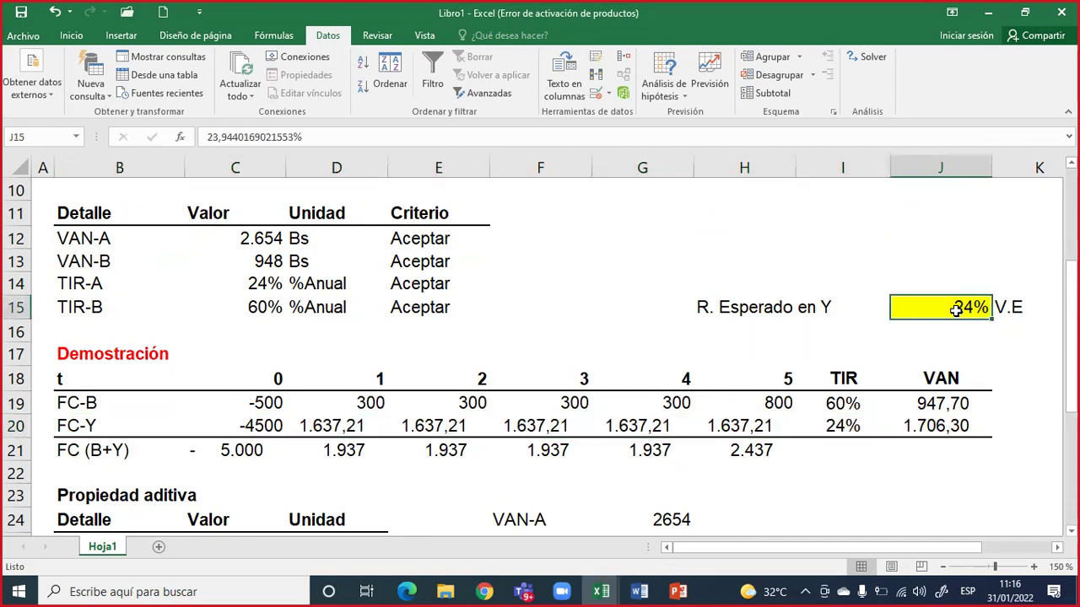
pyautogui.write('20')
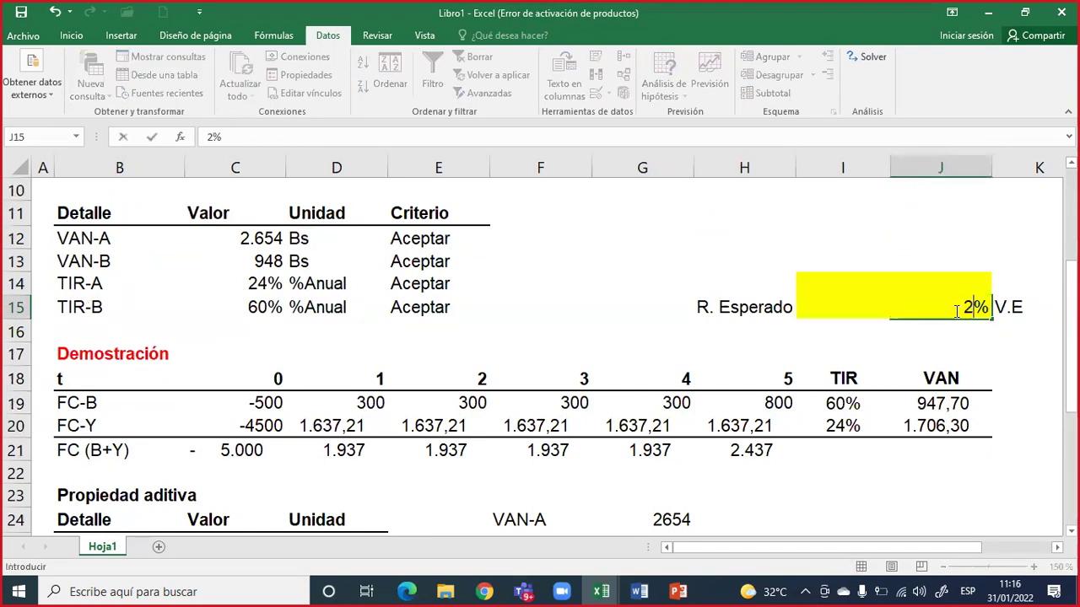
pyautogui.press('Return')
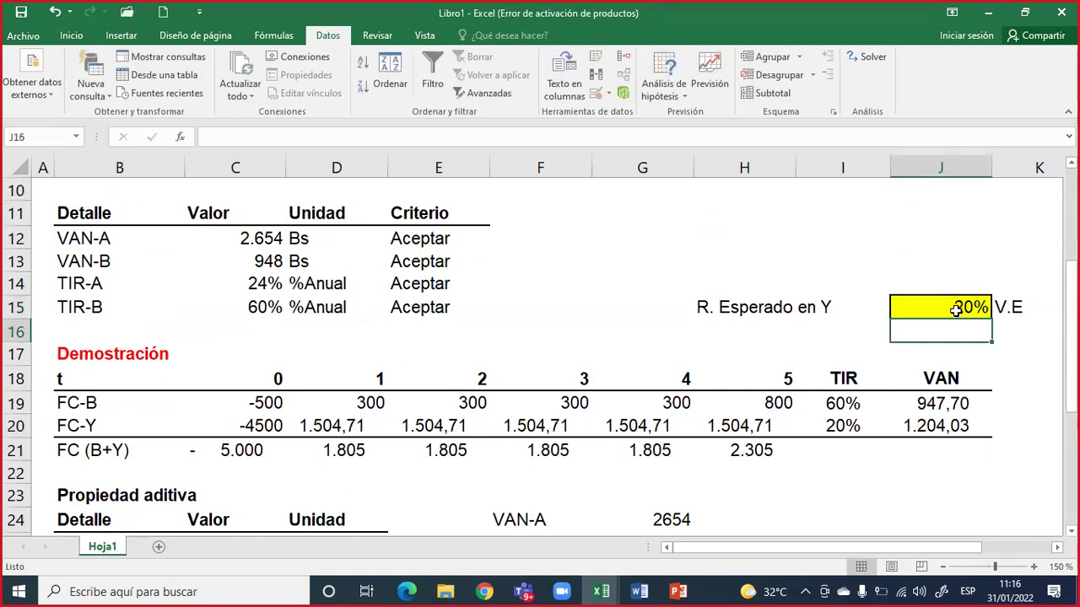
# Step: Compare the VAN B+VAN Y value in C26 with the VAN-A reference in F24:G24
pyautogui.scroll(-3, 734, 422)
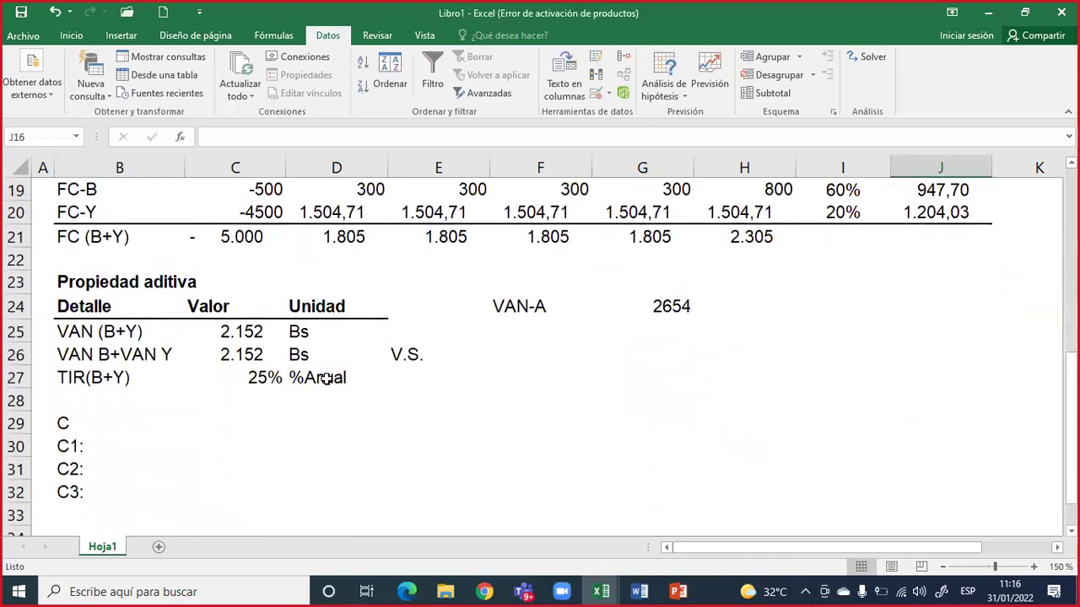
pyautogui.click(263, 360)
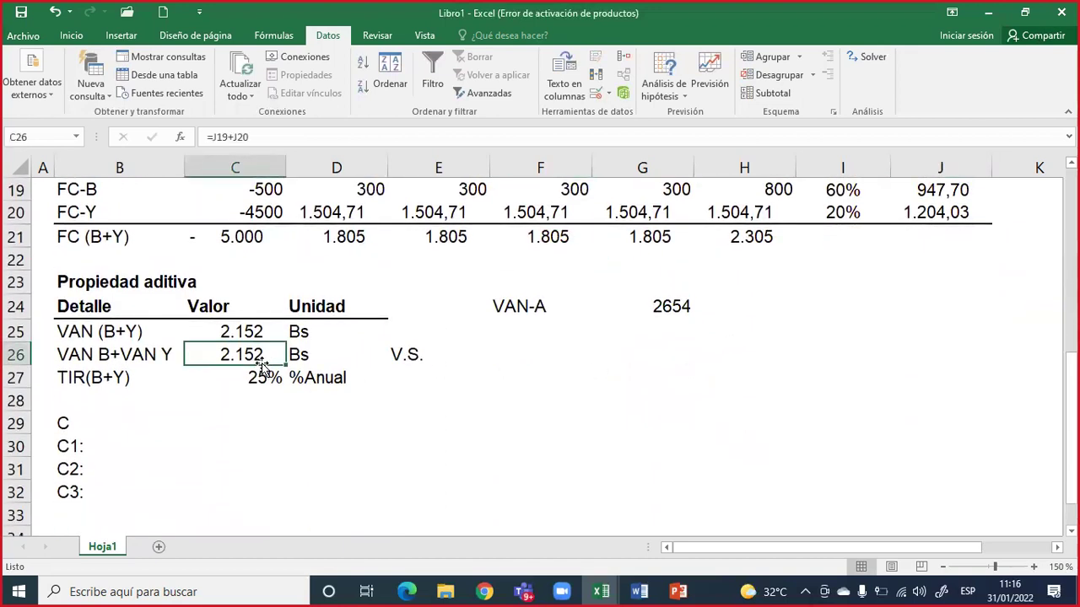
pyautogui.moveTo(517, 311); pyautogui.dragTo(637, 308)
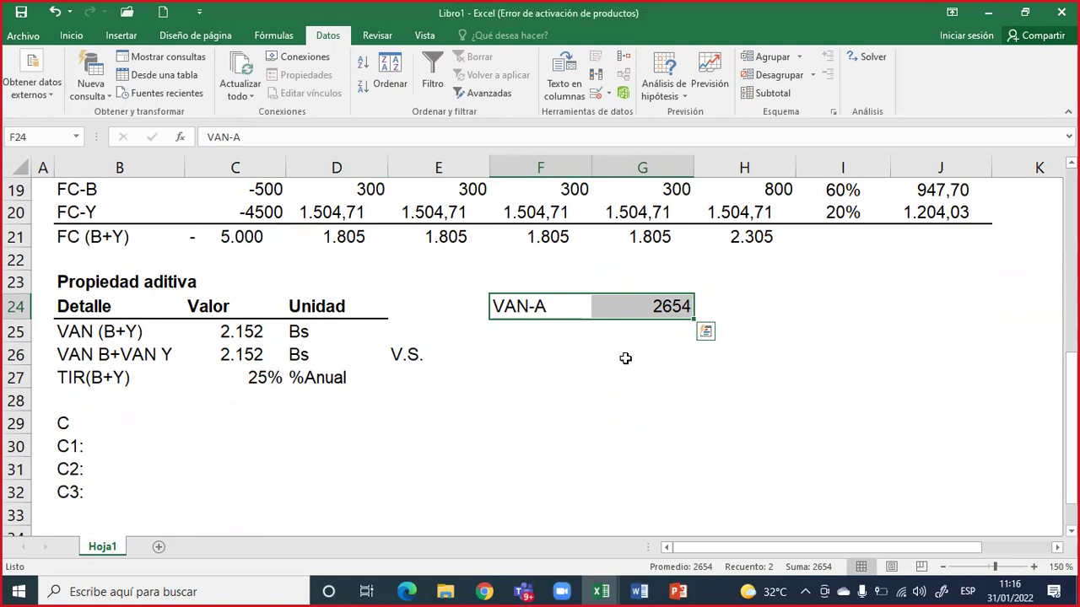
pyautogui.scroll(2, 625, 358)
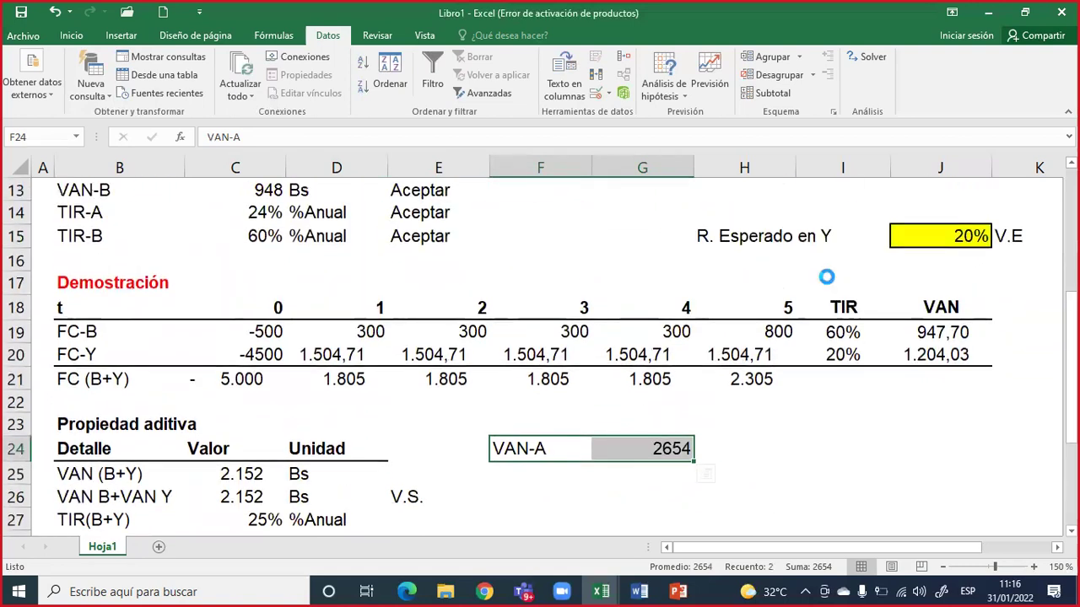
# Step: Undo the 20% entry in J15 and set Y's expected return to 30% instead
pyautogui.click(938, 239)
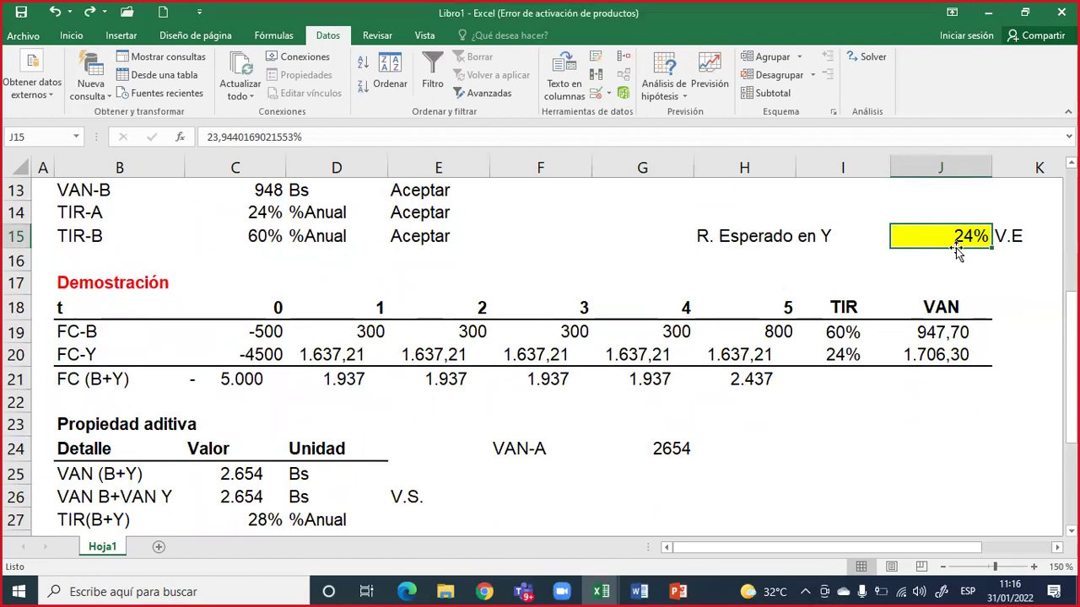
pyautogui.write('30')
pyautogui.press('Return')
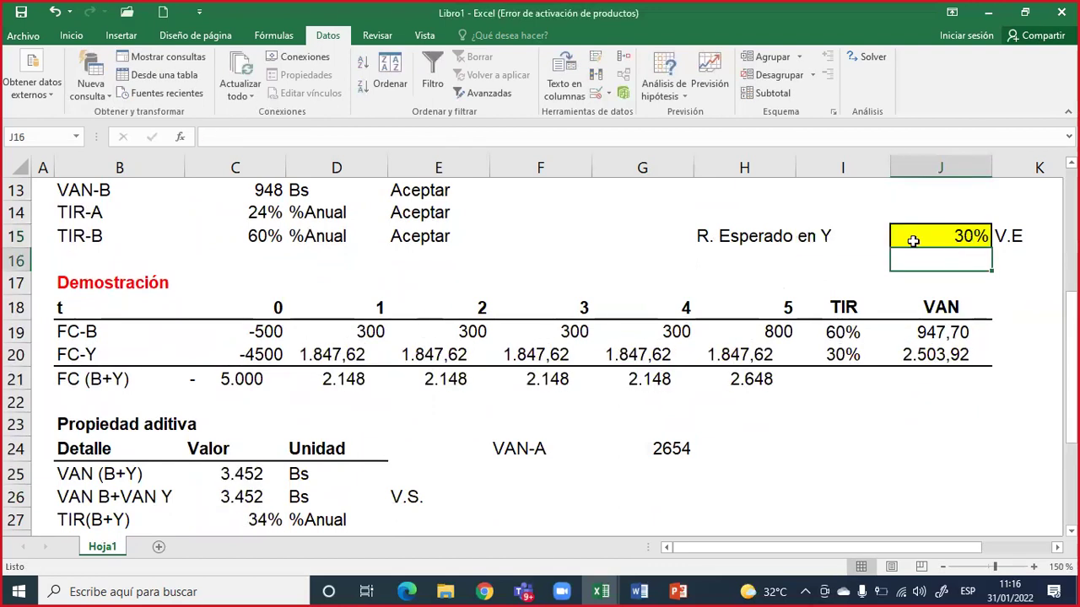
# Step: Examine the VAN B+VAN Y row in B26:C26, and undo the 30% entry in J15
pyautogui.scroll(-1, 211, 452)
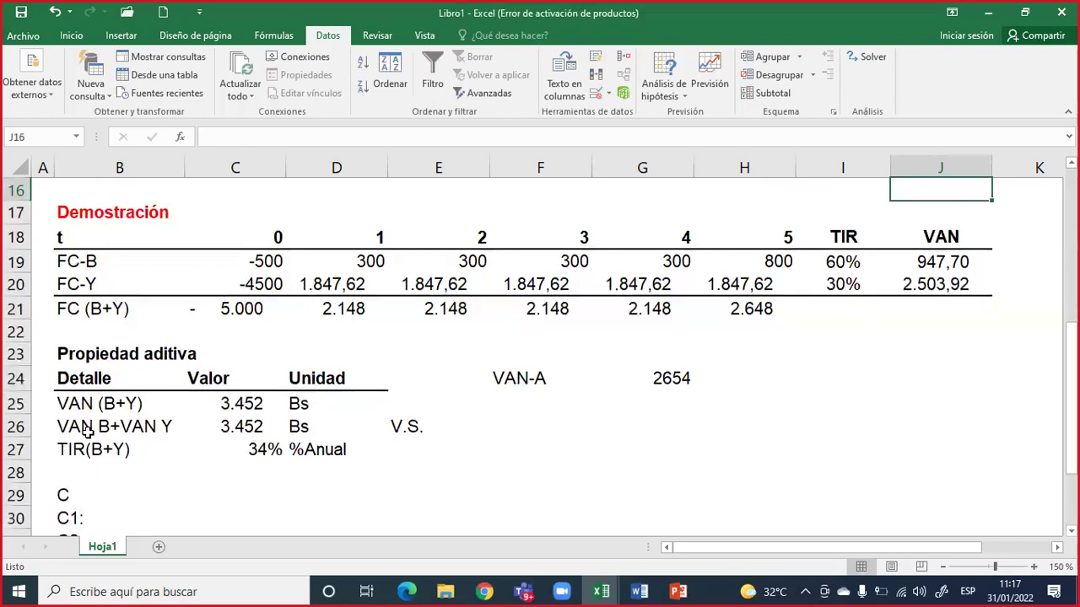
pyautogui.moveTo(88, 432); pyautogui.dragTo(239, 431)
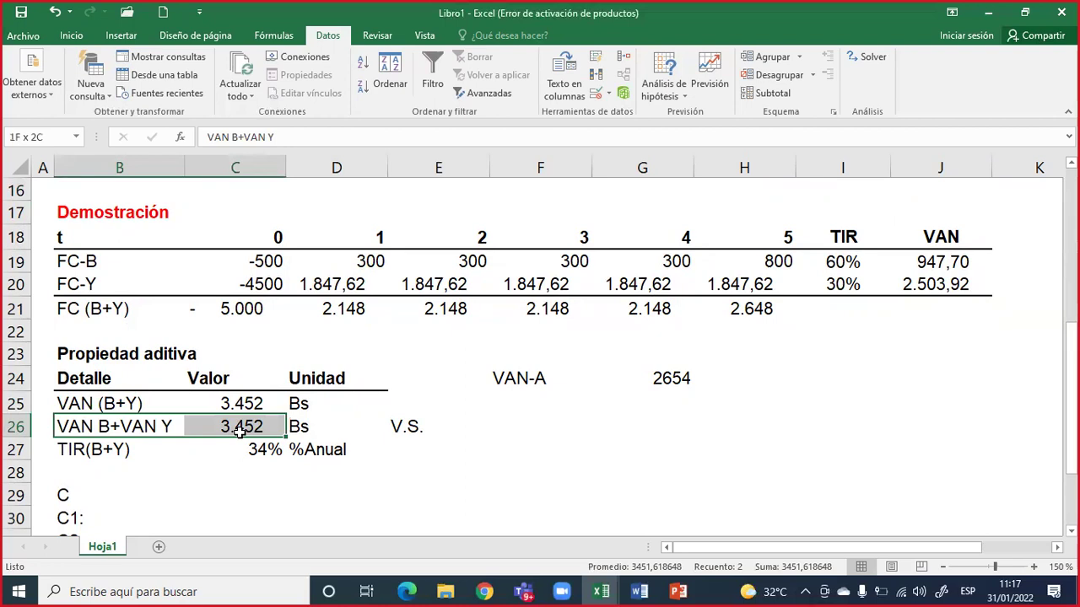
pyautogui.moveTo(239, 430); pyautogui.dragTo(246, 427)
pyautogui.scroll(1, 611, 418)
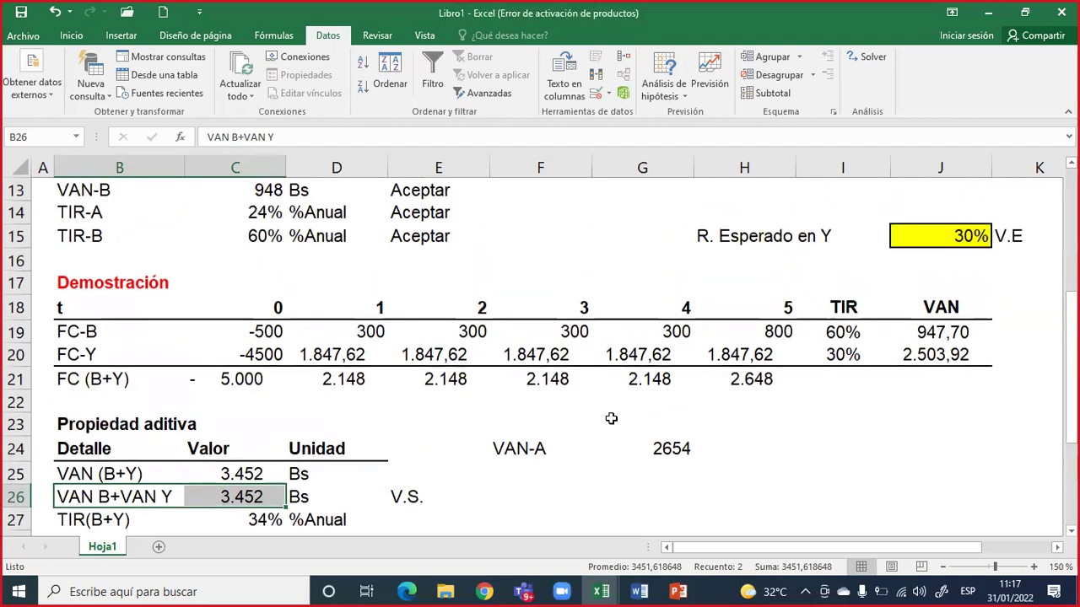
pyautogui.hotkey('ctrl', 'z')
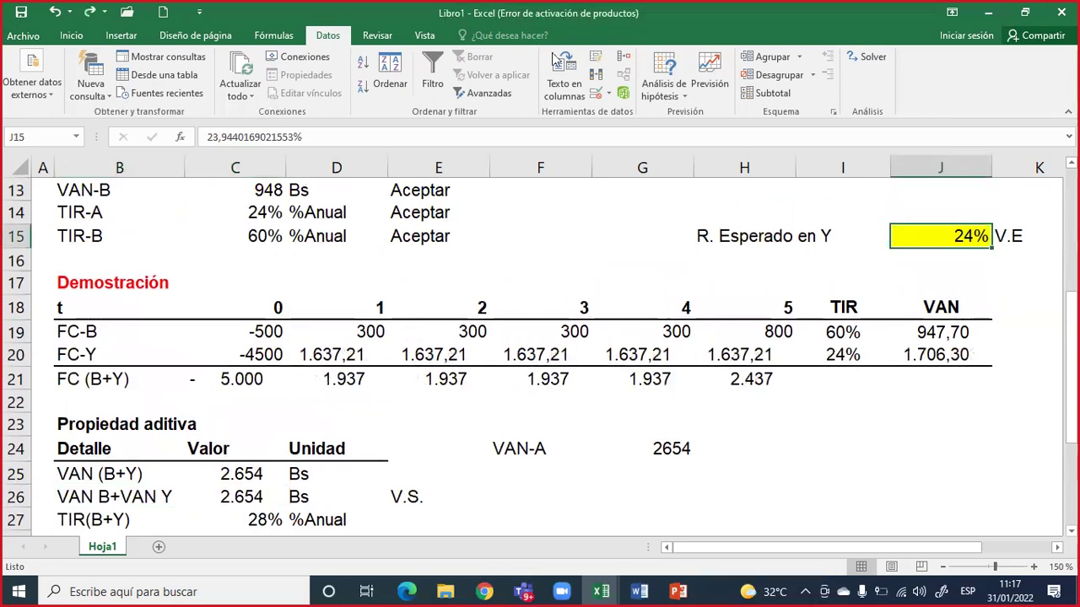
pyautogui.click(232, 14)
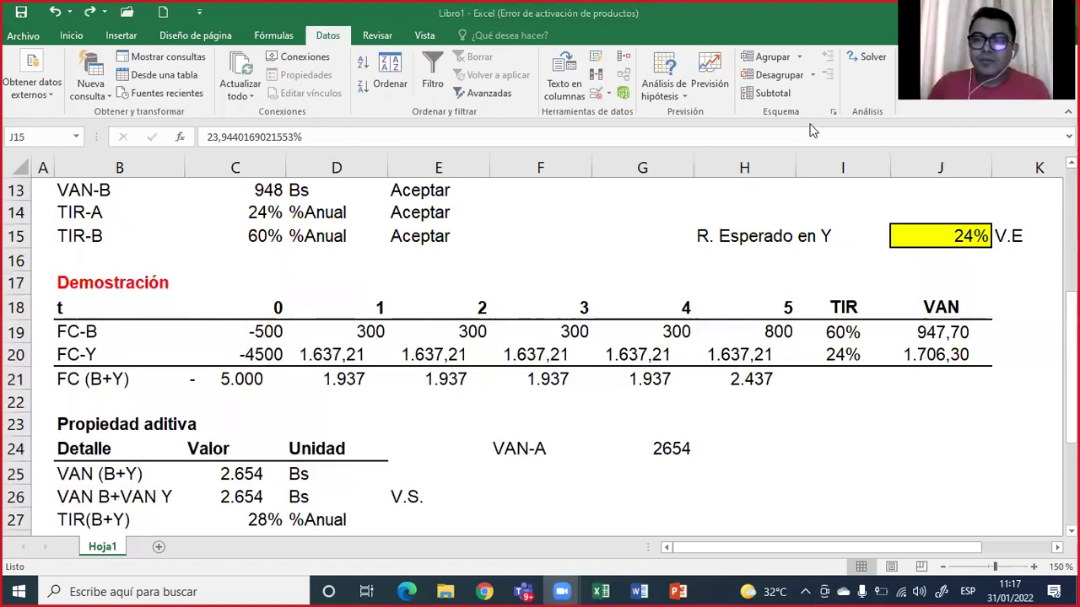
# Step: Examine the original FC-A and FC-B cash flows from row 3 to row 5 and their initial investments in C4:C5
pyautogui.click(346, 352)
pyautogui.scroll(2, 253, 333)
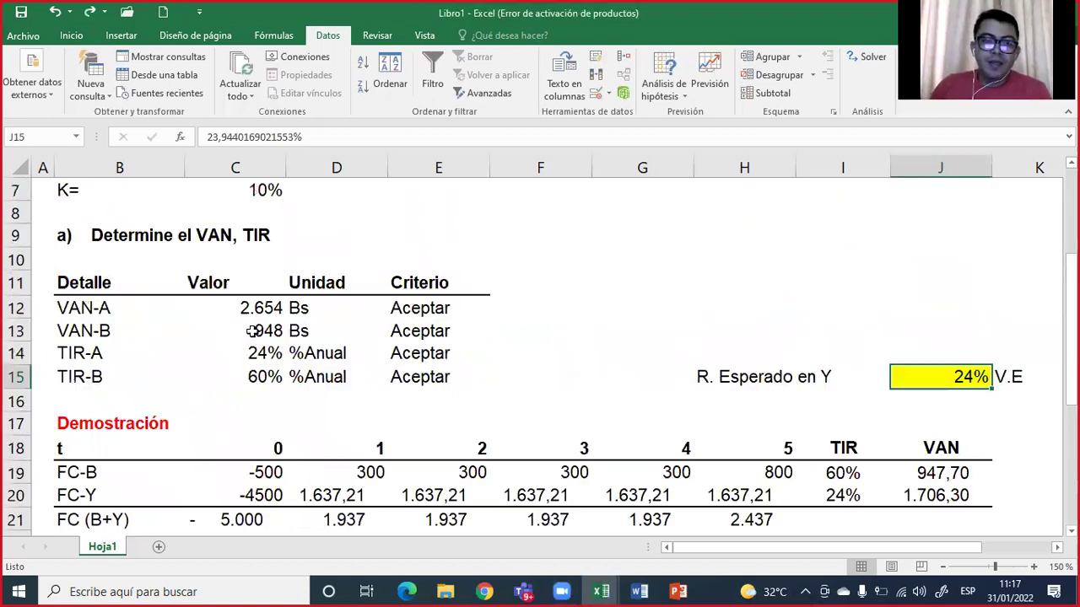
pyautogui.scroll(2, 251, 329)
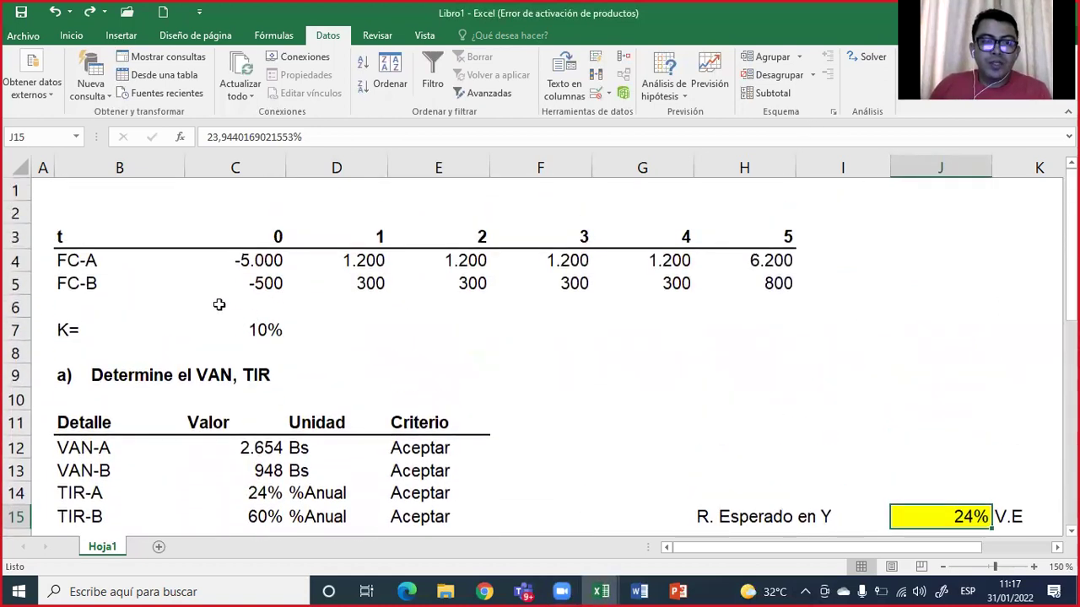
pyautogui.moveTo(107, 244); pyautogui.dragTo(734, 279)
pyautogui.moveTo(267, 262); pyautogui.dragTo(264, 283)
# Step: Compare the FC-Y cash flows in row 20 of the Demostración table with project B's initial investment in C5
pyautogui.scroll(-4, 264, 283)
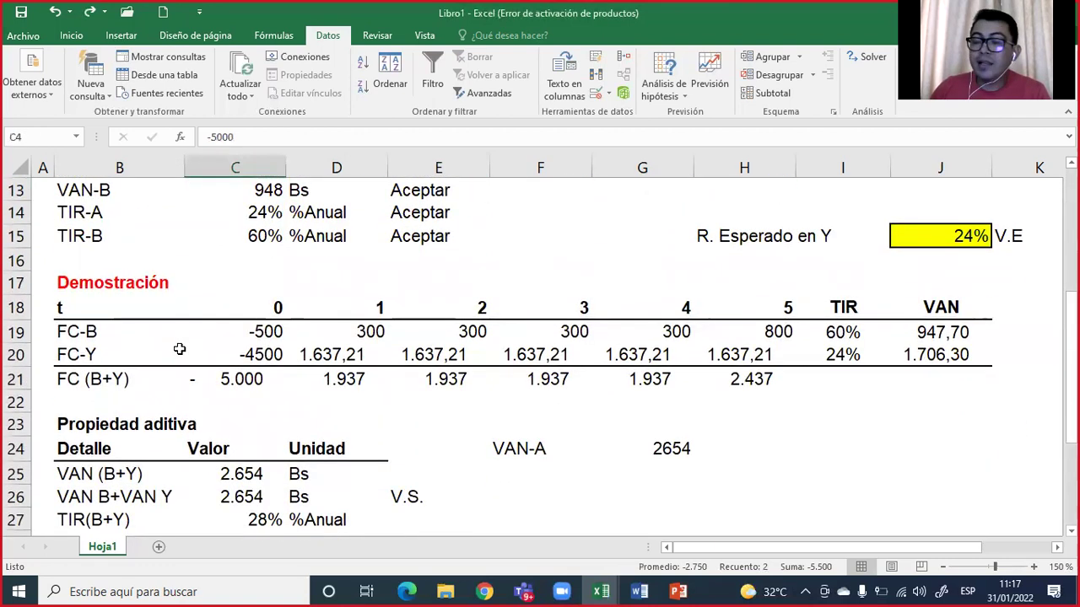
pyautogui.moveTo(107, 355); pyautogui.dragTo(926, 355)
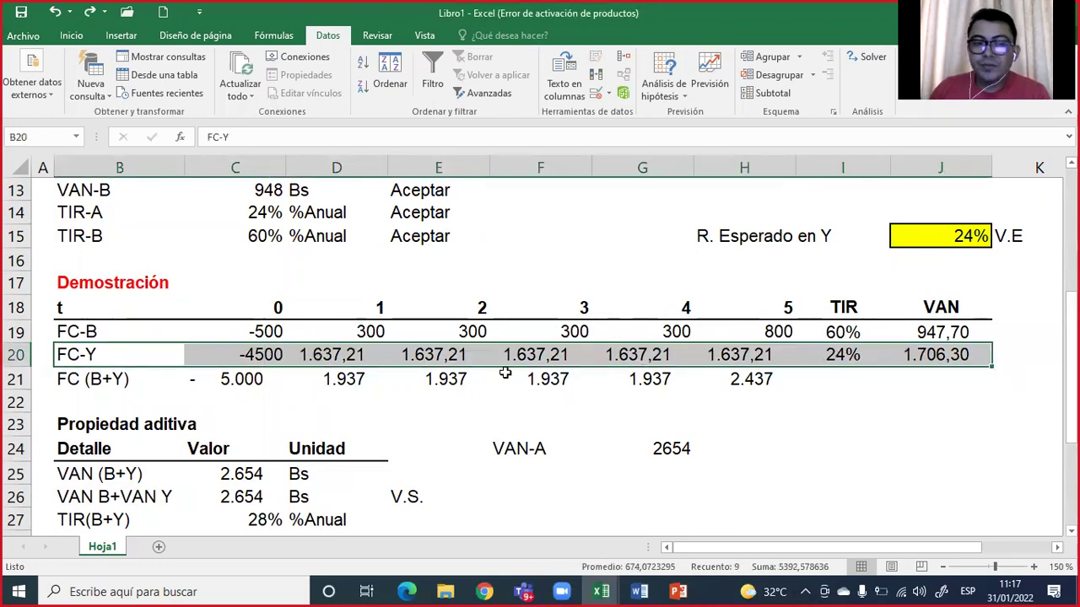
pyautogui.scroll(4, 485, 320)
pyautogui.click(264, 283)
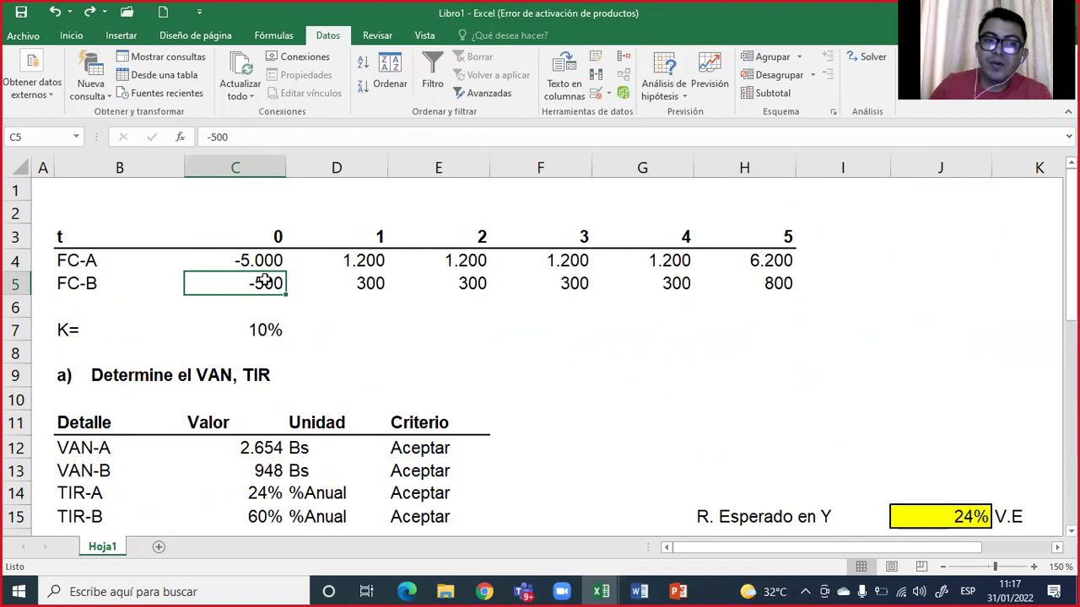
pyautogui.scroll(-5, 264, 283)
pyautogui.moveTo(274, 284); pyautogui.dragTo(791, 288)
pyautogui.scroll(1, 775, 319)
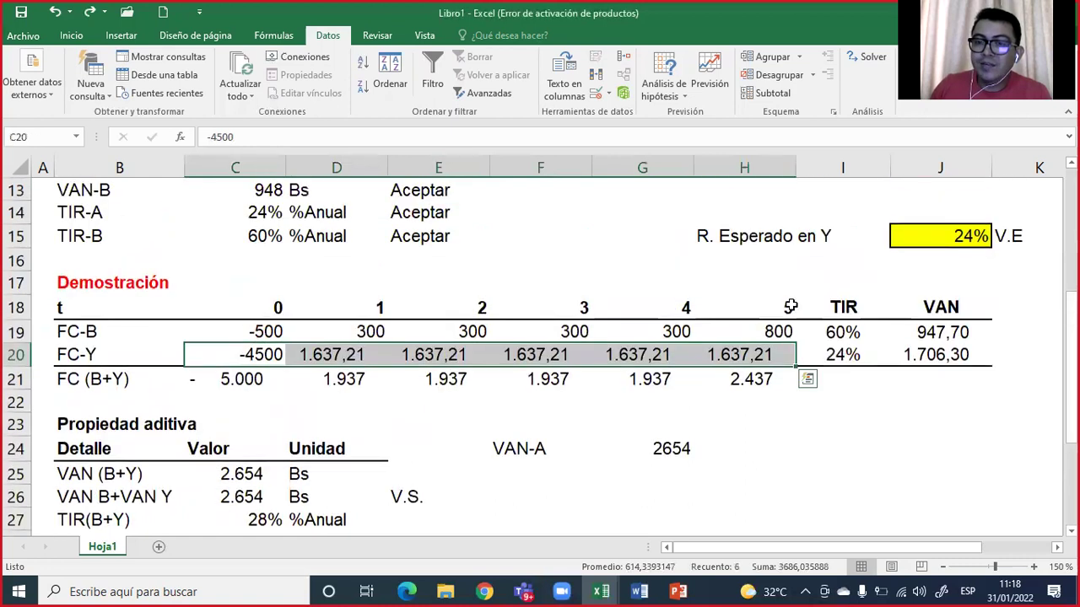
# Step: Examine the R. Esperado en Y label in H15 and the expected return in J15
pyautogui.click(750, 234)
pyautogui.moveTo(833, 234); pyautogui.dragTo(923, 235)
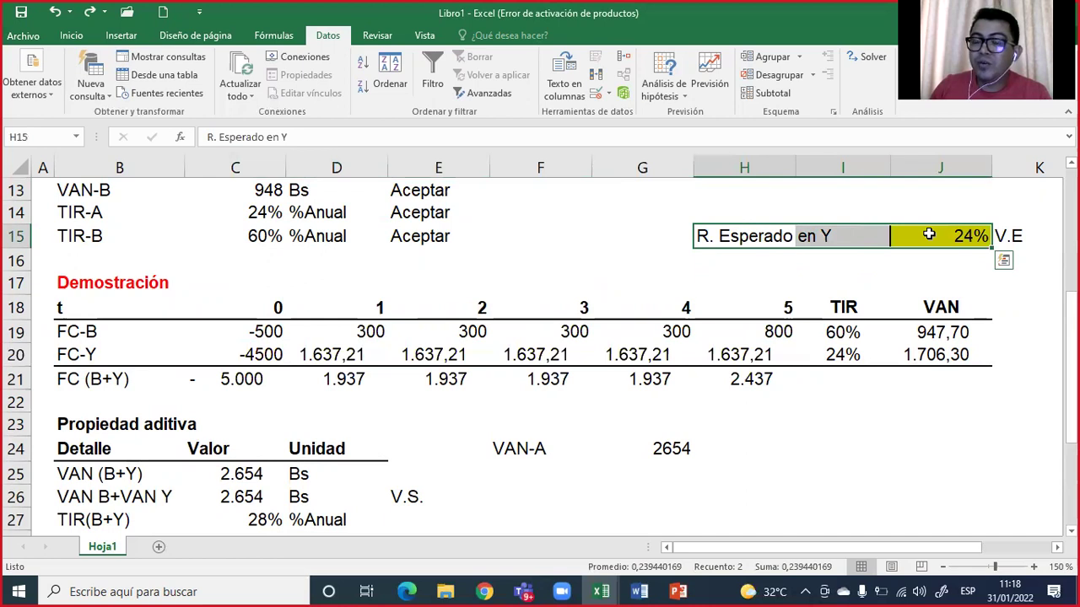
pyautogui.click(934, 244)
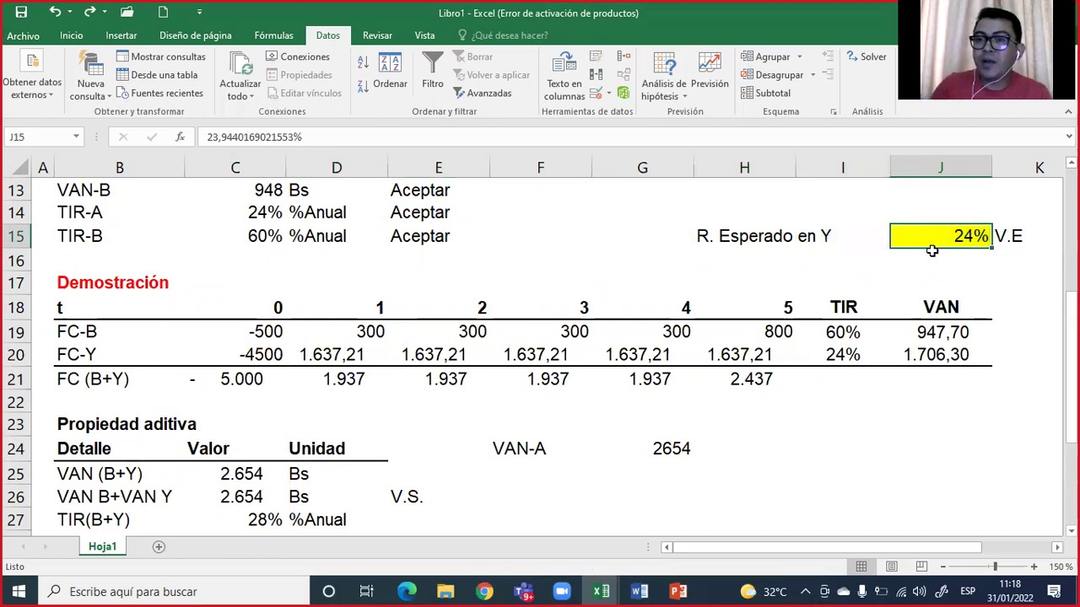
# Step: Check the VAN (B+Y) formula in C25 and relate it to the VAN-A entry in B12
pyautogui.click(253, 472)
pyautogui.scroll(-1, 288, 462)
pyautogui.scroll(-1, 289, 463)
pyautogui.scroll(5, 285, 458)
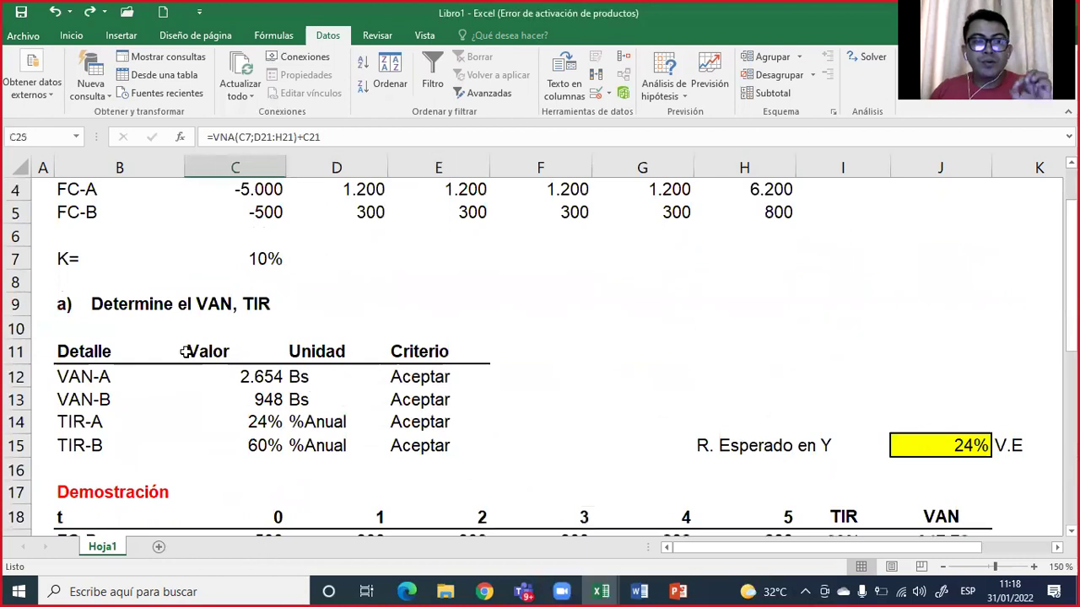
pyautogui.scroll(1, 185, 353)
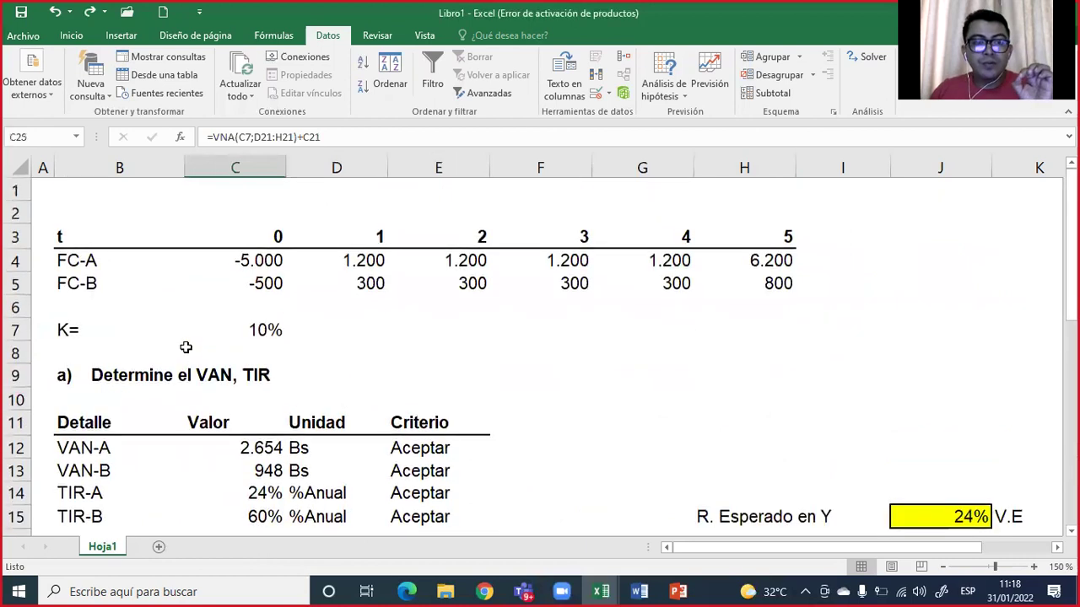
pyautogui.click(111, 447)
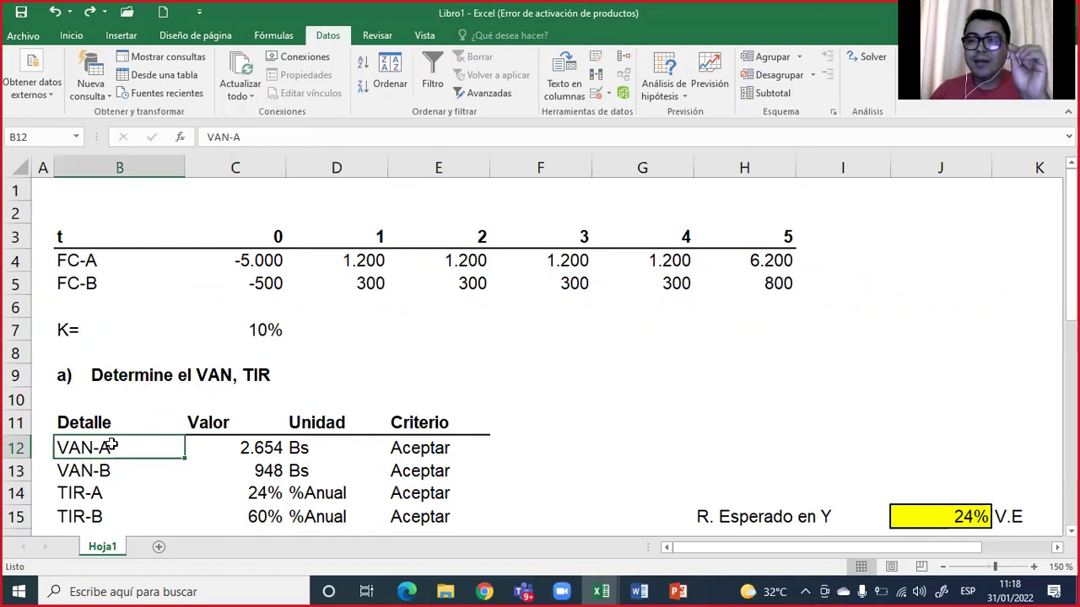
pyautogui.scroll(-1, 114, 443)
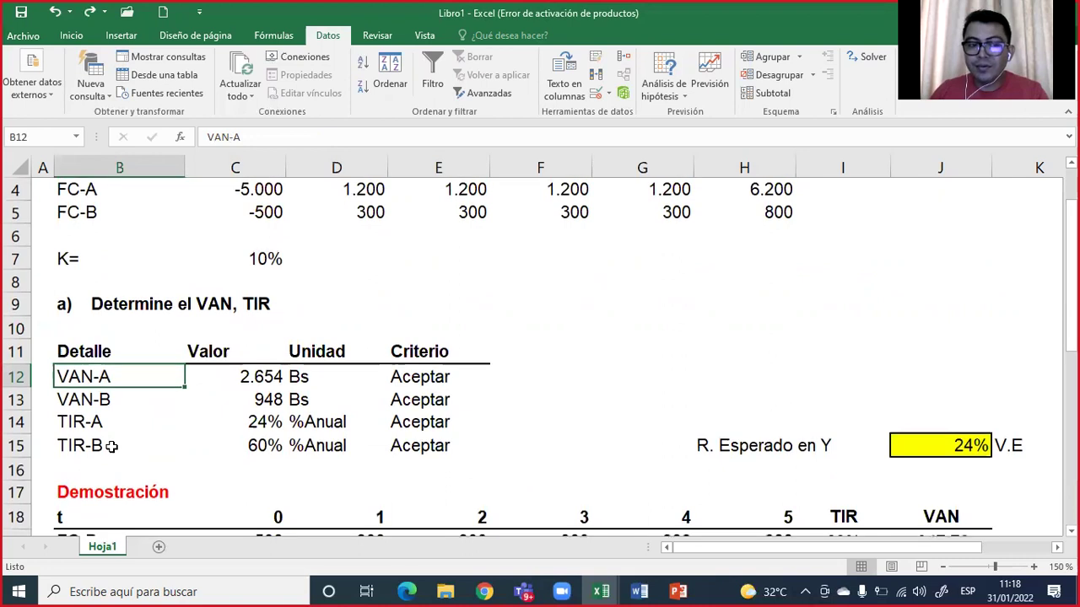
# Step: Review the exact expected return in J15, the Demostración table and the original project cash flows
pyautogui.click(943, 455)
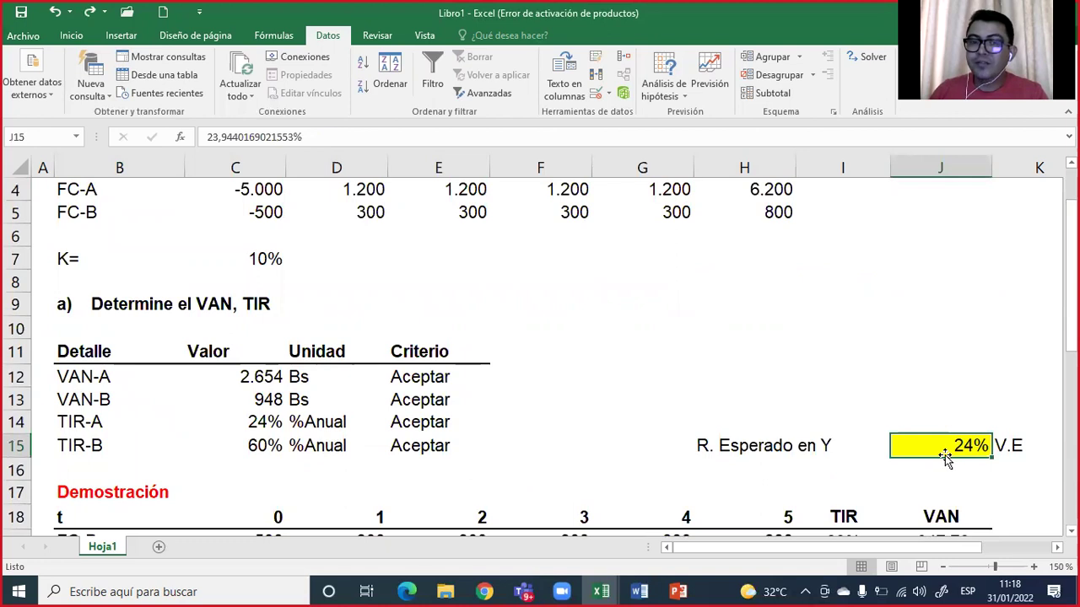
pyautogui.scroll(-2, 945, 455)
pyautogui.scroll(-1, 945, 457)
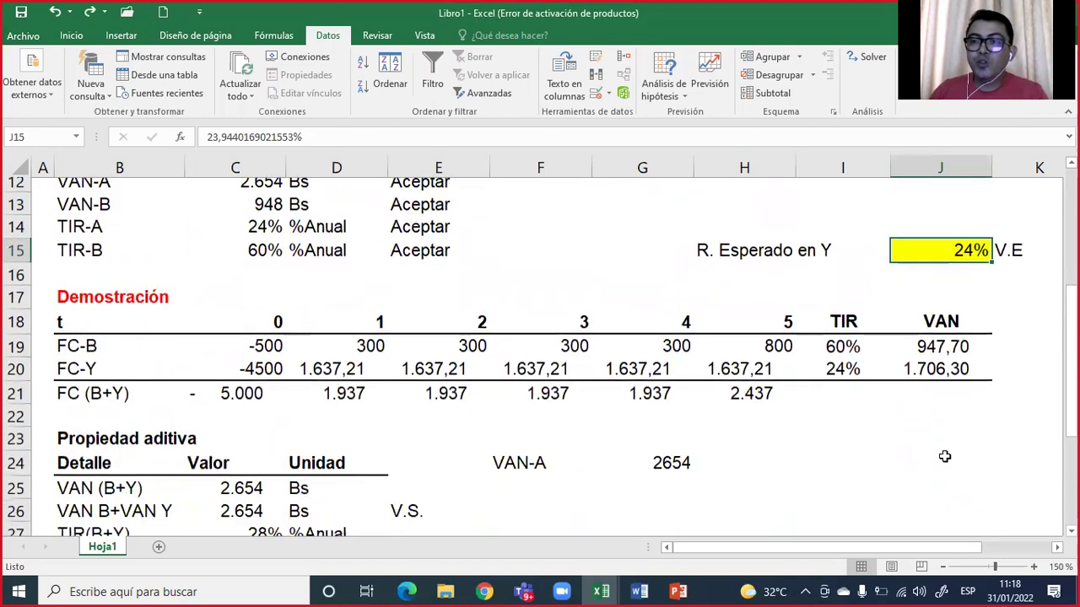
pyautogui.scroll(4, 945, 458)
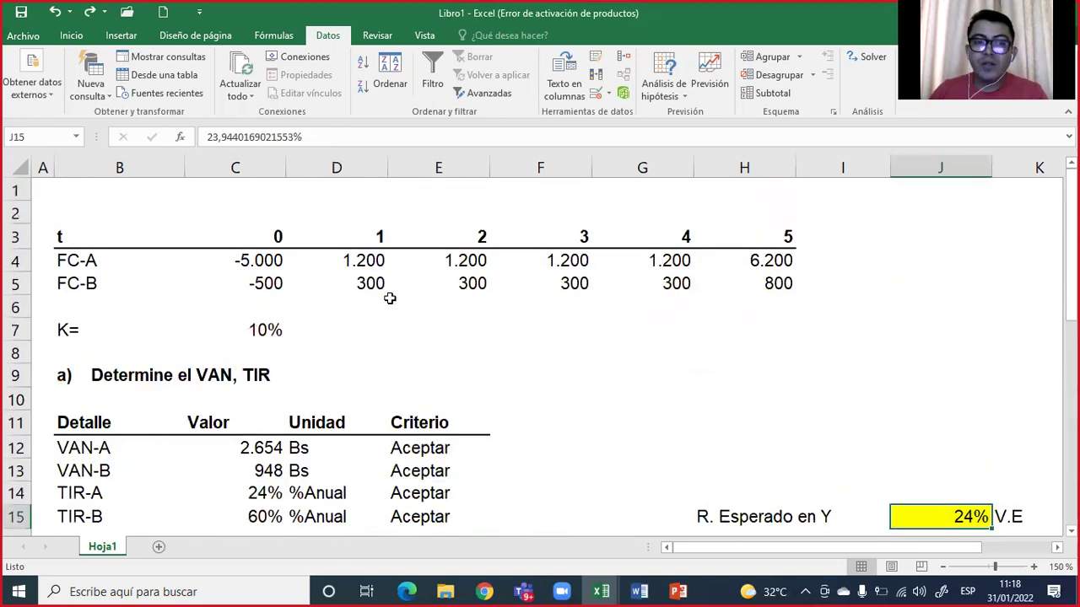
# Step: Compare the initial investments of projects A and B in C4:C5 with their TIR values in C14:C15
pyautogui.moveTo(268, 263); pyautogui.dragTo(275, 285)
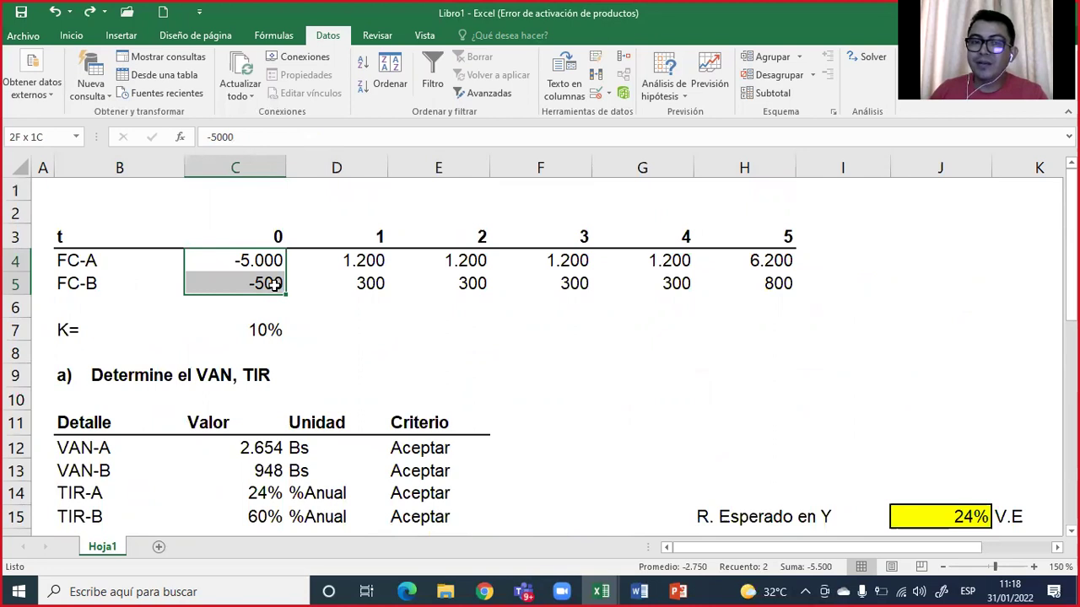
pyautogui.scroll(-1, 292, 487)
pyautogui.moveTo(82, 421)
pyautogui.mouseDown()
pyautogui.moveTo(273, 444)
pyautogui.moveTo(257, 446)
pyautogui.mouseUp()
pyautogui.scroll(1, 258, 446)
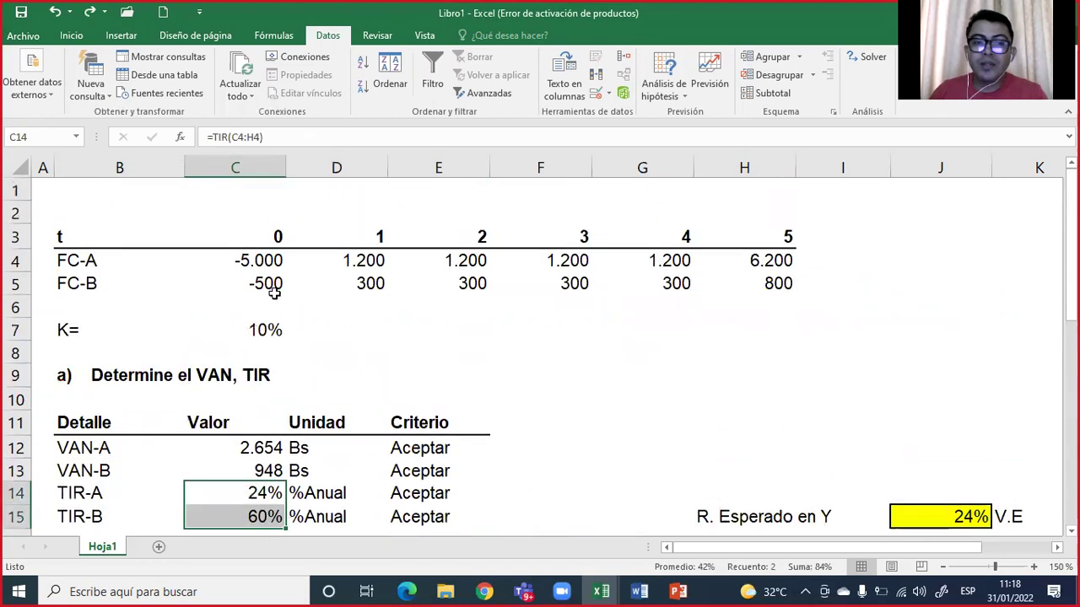
pyautogui.click(275, 293)
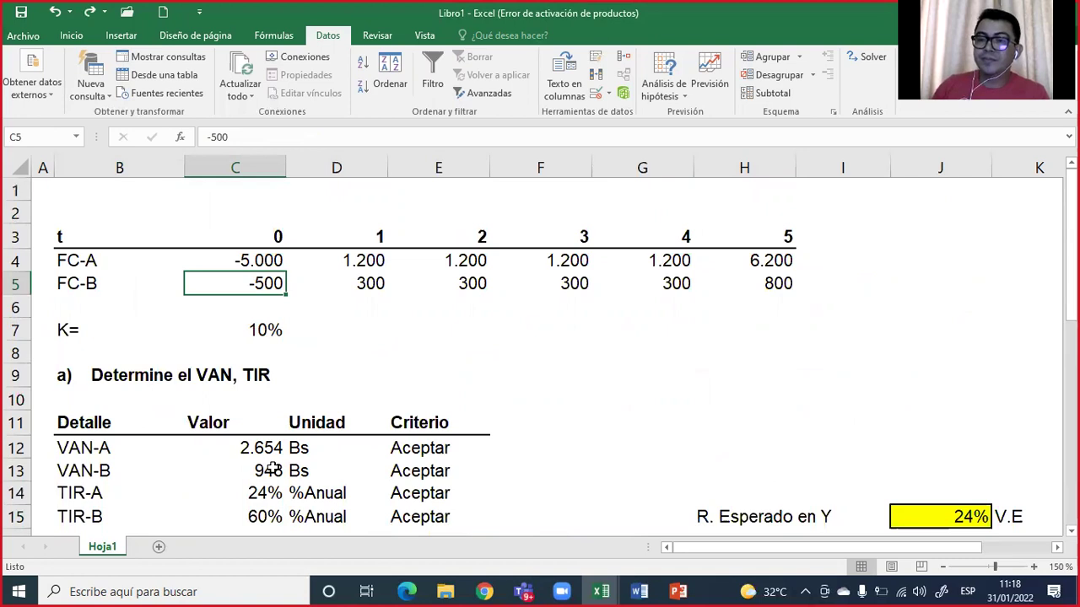
# Step: Review the Propiedad aditiva section, the Demostración table and the VAN and TIR results above them
pyautogui.scroll(-4, 272, 469)
pyautogui.scroll(-2, 273, 469)
pyautogui.scroll(1, 273, 469)
pyautogui.scroll(-3, 274, 469)
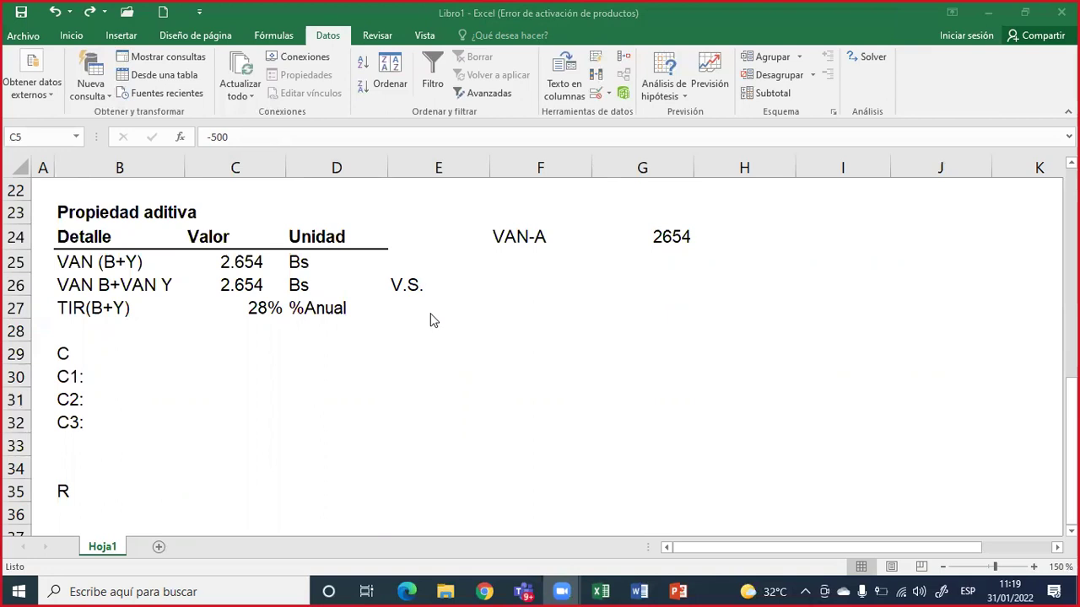
pyautogui.scroll(-1, 436, 323)
pyautogui.scroll(3, 436, 323)
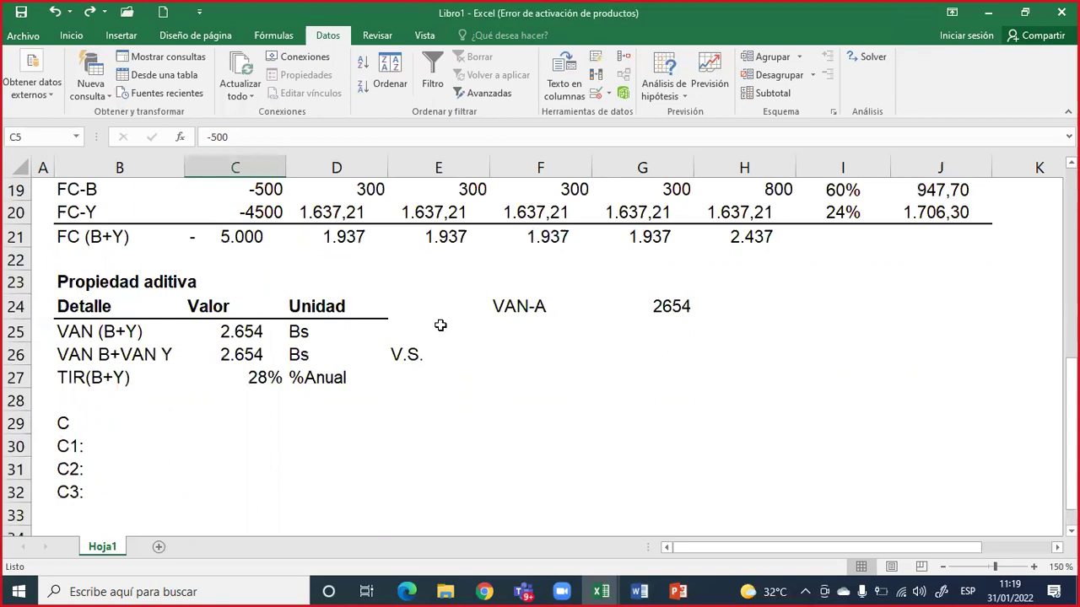
pyautogui.scroll(2, 440, 326)
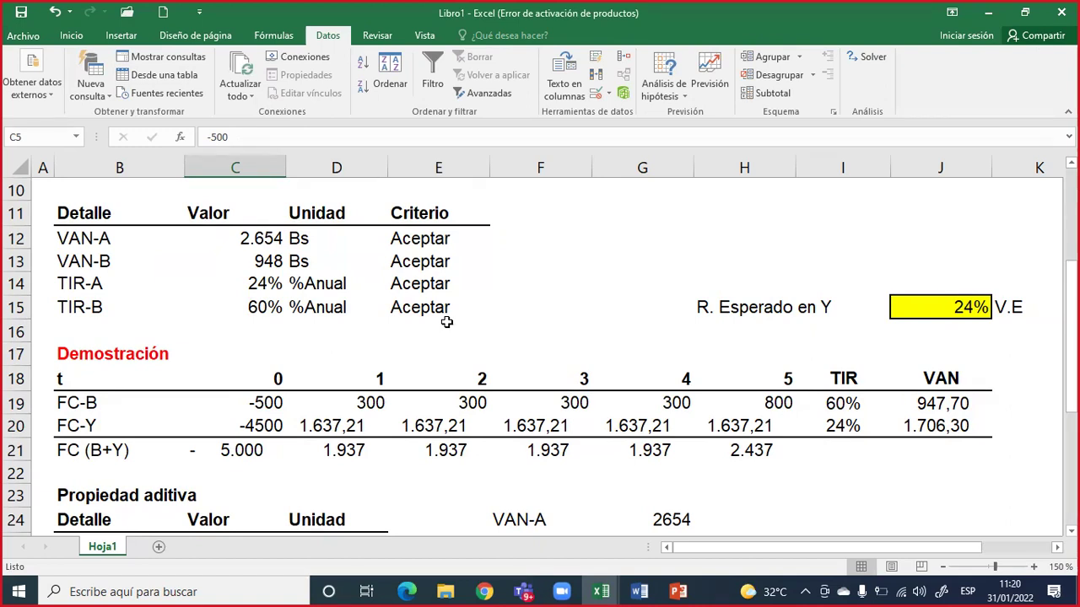
pyautogui.scroll(2, 173, 296)
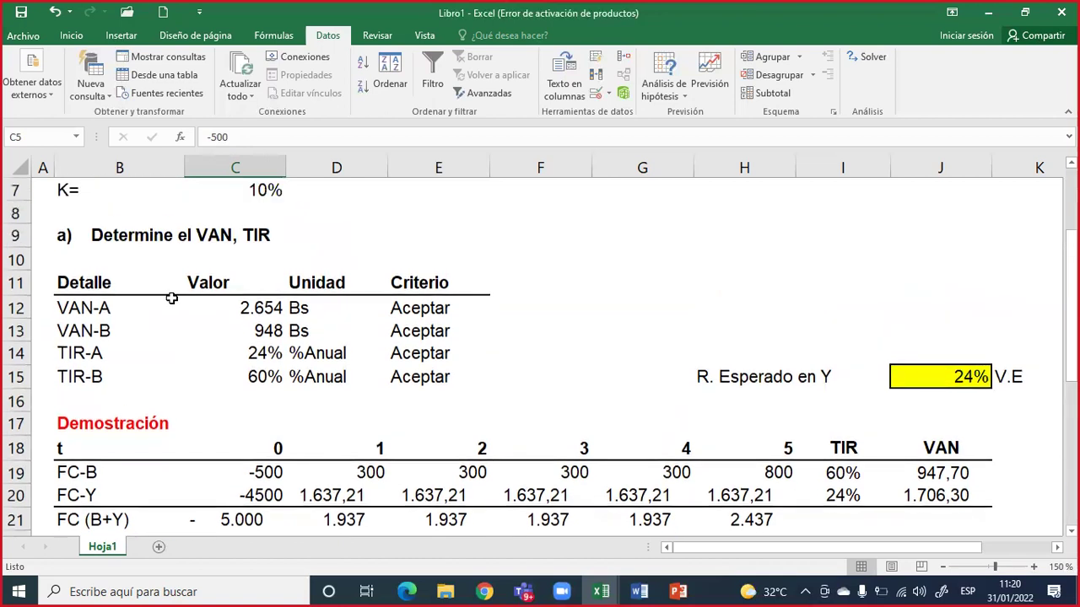
pyautogui.scroll(1, 176, 294)
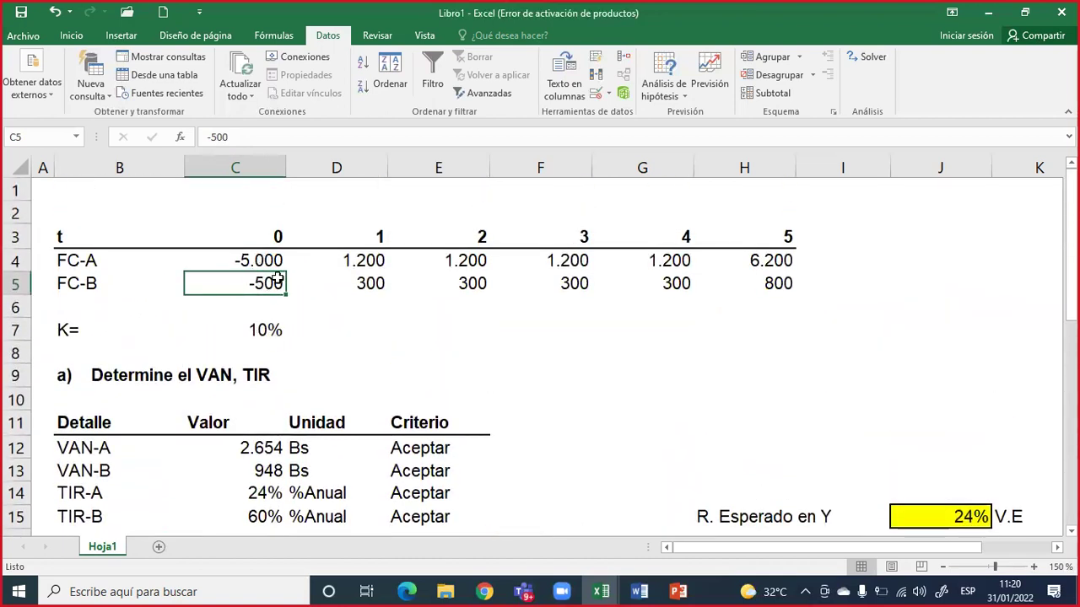
# Step: Contrast the initial investments in C4 and C5 and examine project B's cash flows in C5:H5
pyautogui.moveTo(273, 258); pyautogui.dragTo(274, 289)
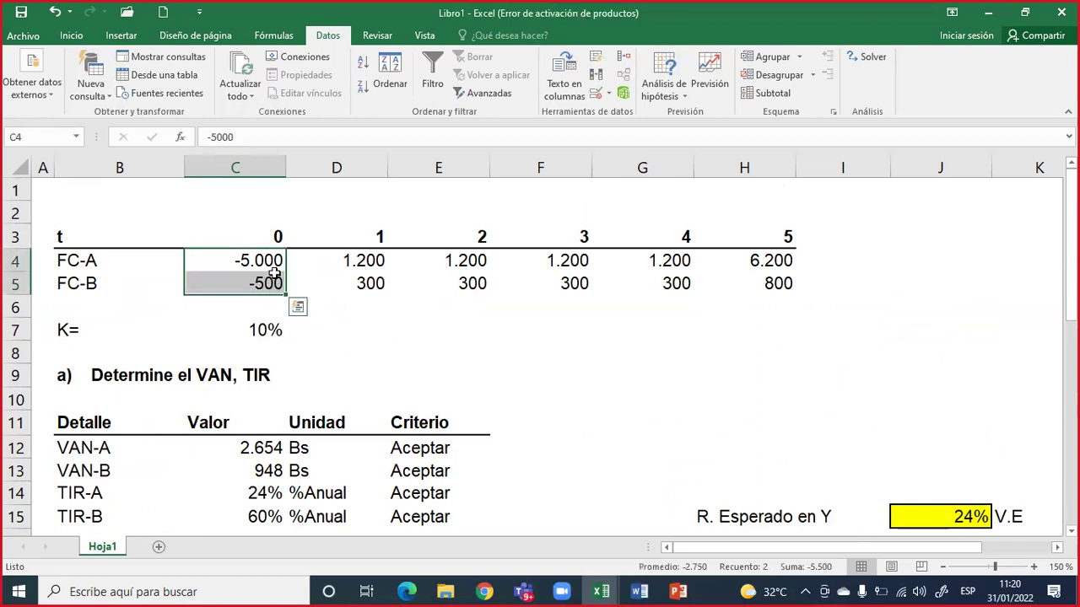
pyautogui.click(276, 262)
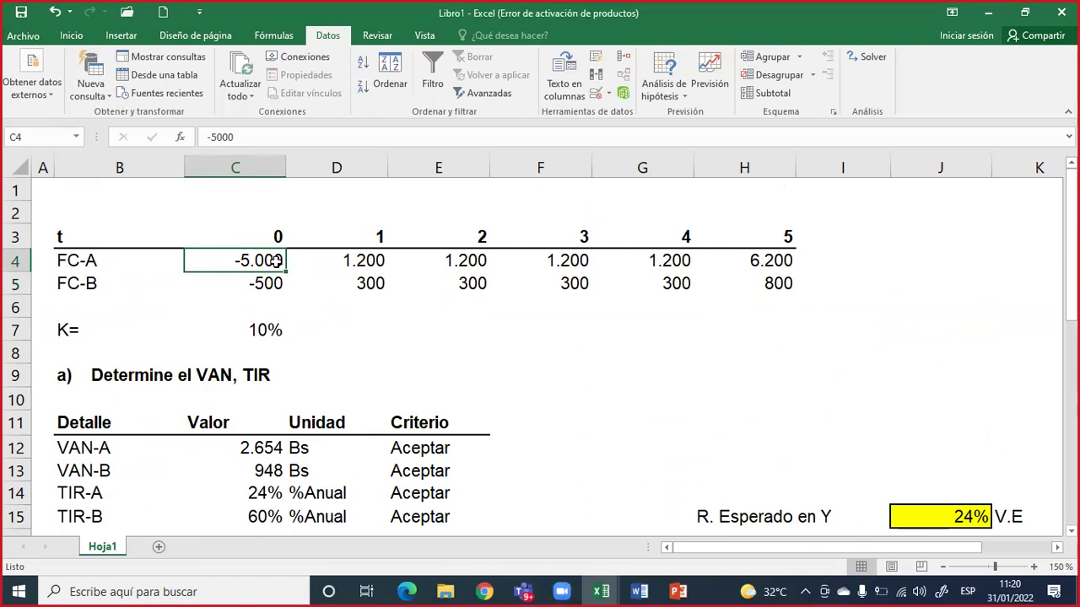
pyautogui.click(277, 285)
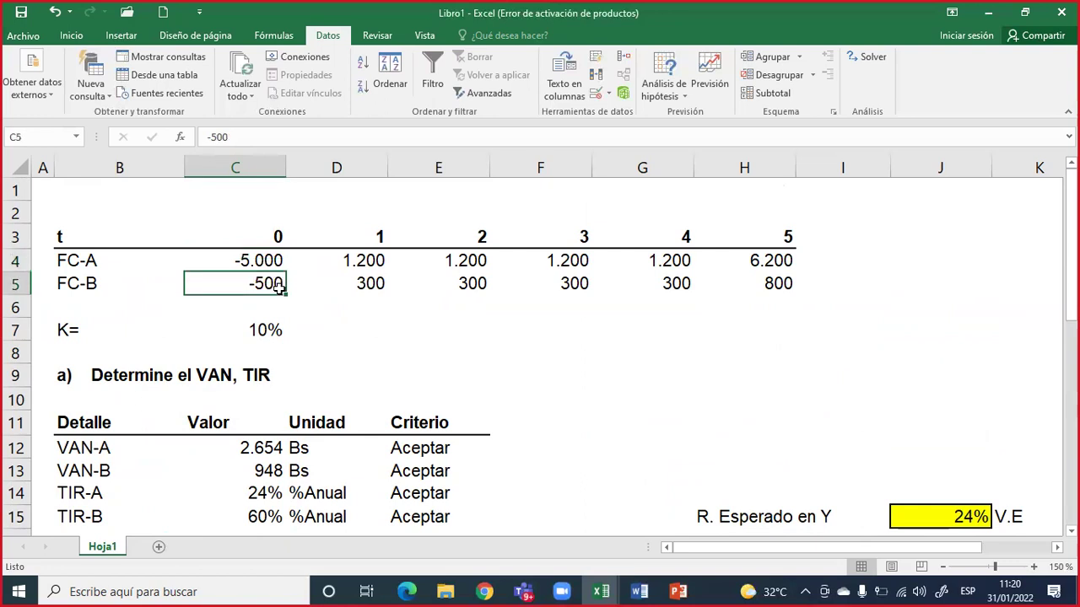
pyautogui.click(275, 258)
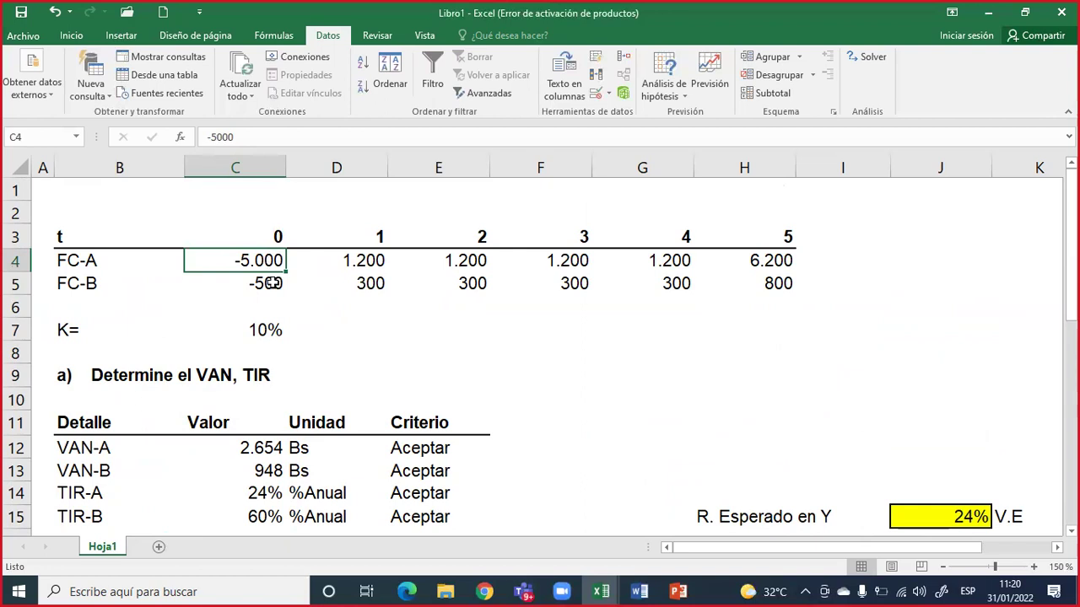
pyautogui.click(271, 286)
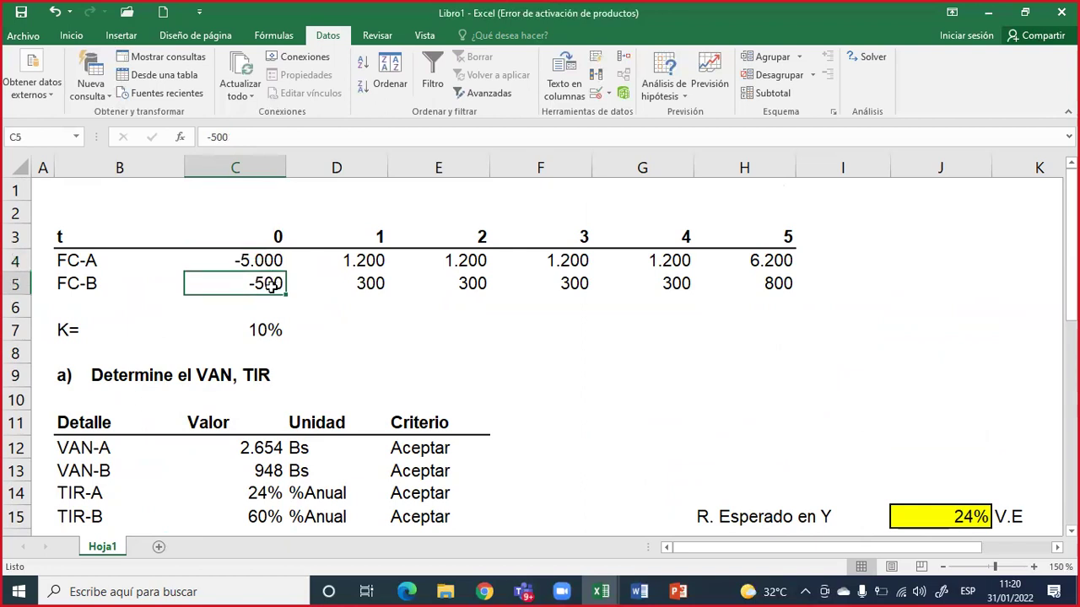
pyautogui.moveTo(272, 286); pyautogui.dragTo(728, 284)
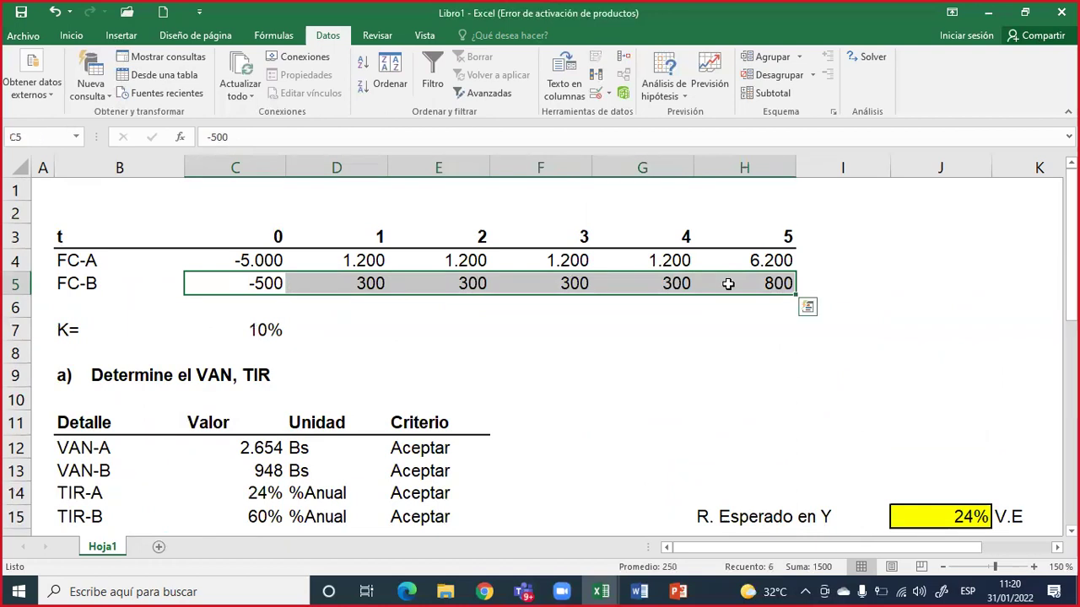
pyautogui.moveTo(250, 278); pyautogui.dragTo(704, 275)
pyautogui.click(264, 270)
pyautogui.moveTo(263, 272)
pyautogui.mouseDown()
pyautogui.moveTo(264, 284)
pyautogui.moveTo(270, 263)
pyautogui.moveTo(268, 288)
pyautogui.moveTo(275, 262)
pyautogui.moveTo(269, 285)
pyautogui.mouseUp()
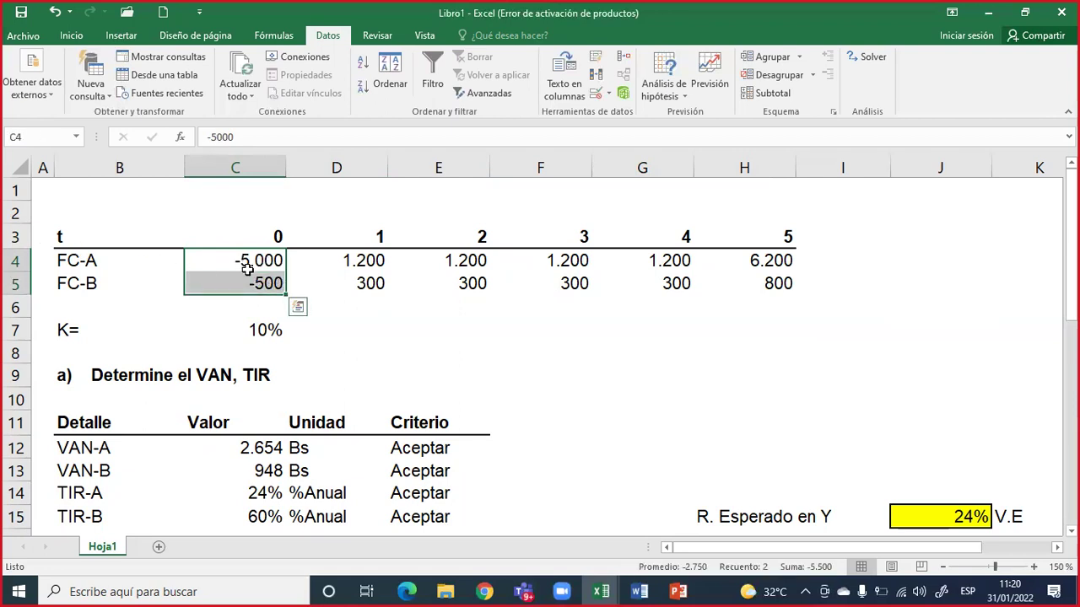
# Step: Check the FC (B+Y) initial investment formula in C21 against project B's investment in C5
pyautogui.scroll(-4, 246, 269)
pyautogui.click(243, 379)
pyautogui.scroll(4, 252, 379)
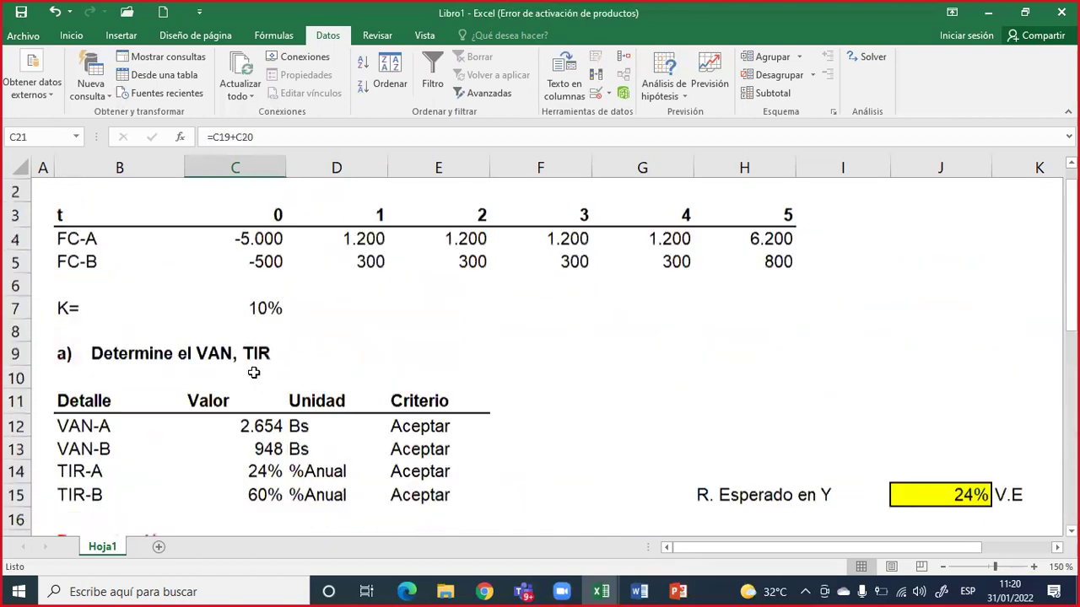
pyautogui.click(261, 284)
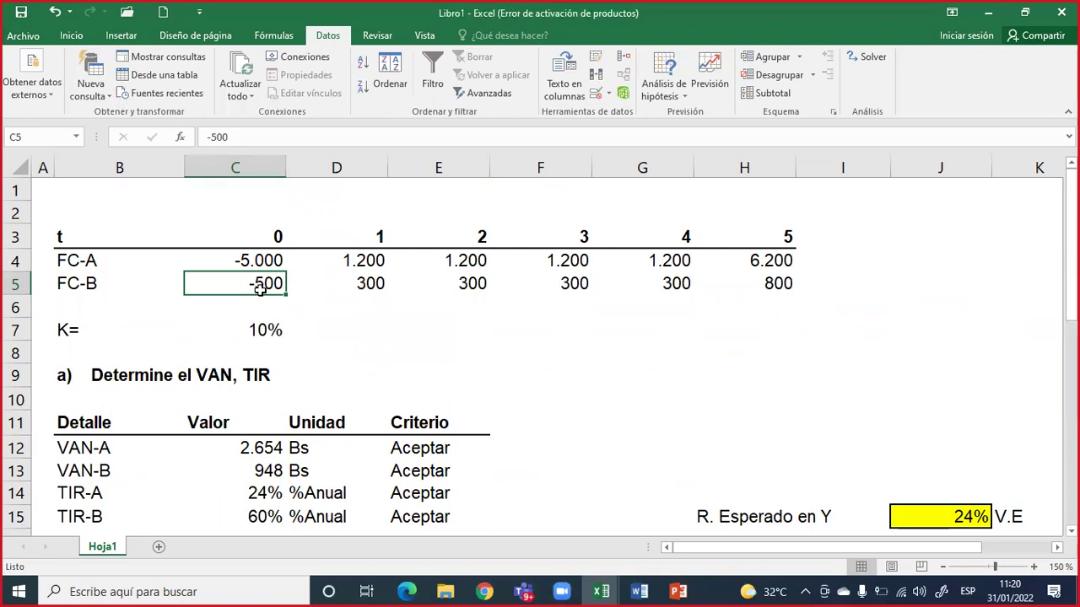
pyautogui.scroll(-3, 257, 291)
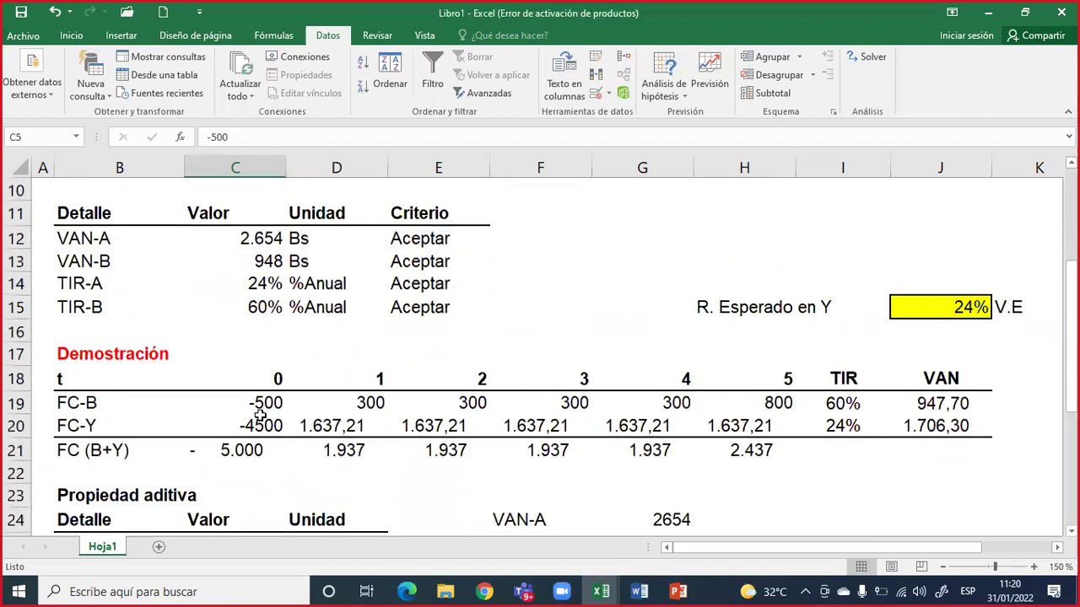
pyautogui.scroll(-1, 258, 410)
pyautogui.click(240, 379)
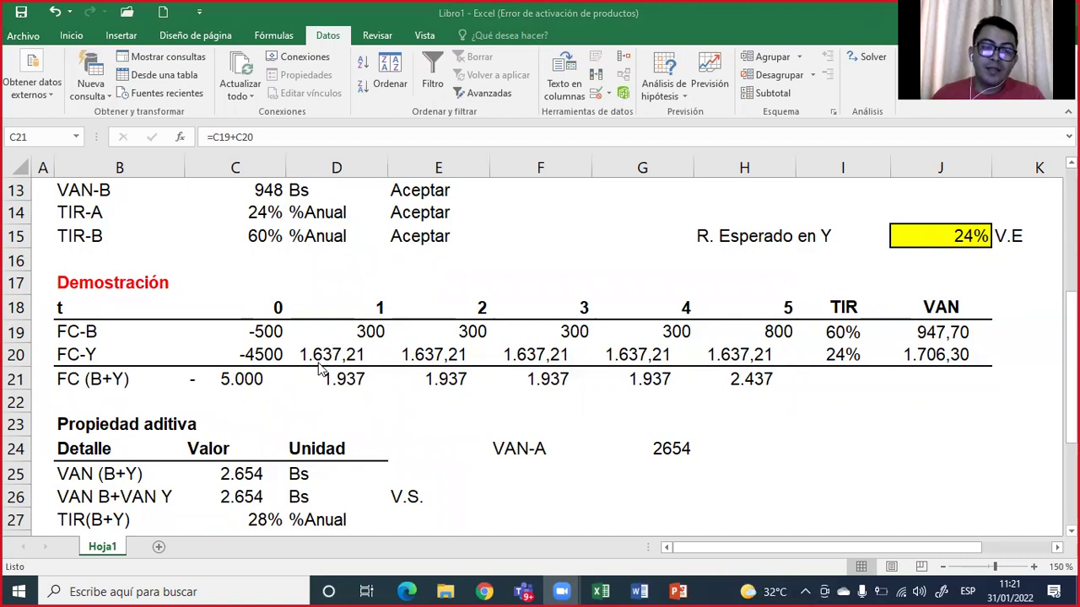
# Step: Inspect project Y's investment in C20, the PAGO formula in D20 and the expected return in J15 that feeds it
pyautogui.click(256, 376)
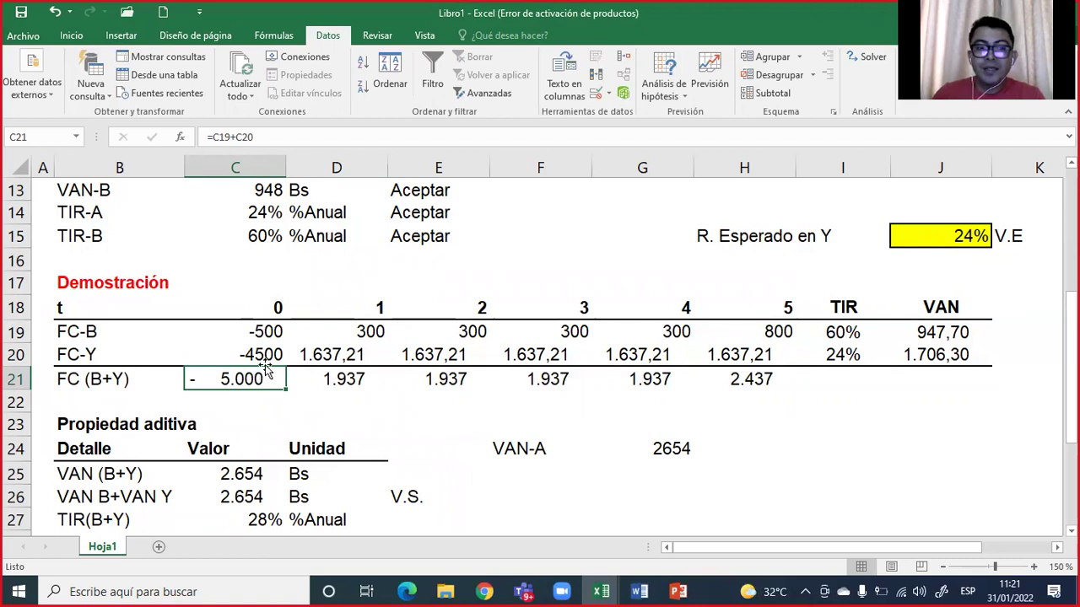
pyautogui.click(268, 356)
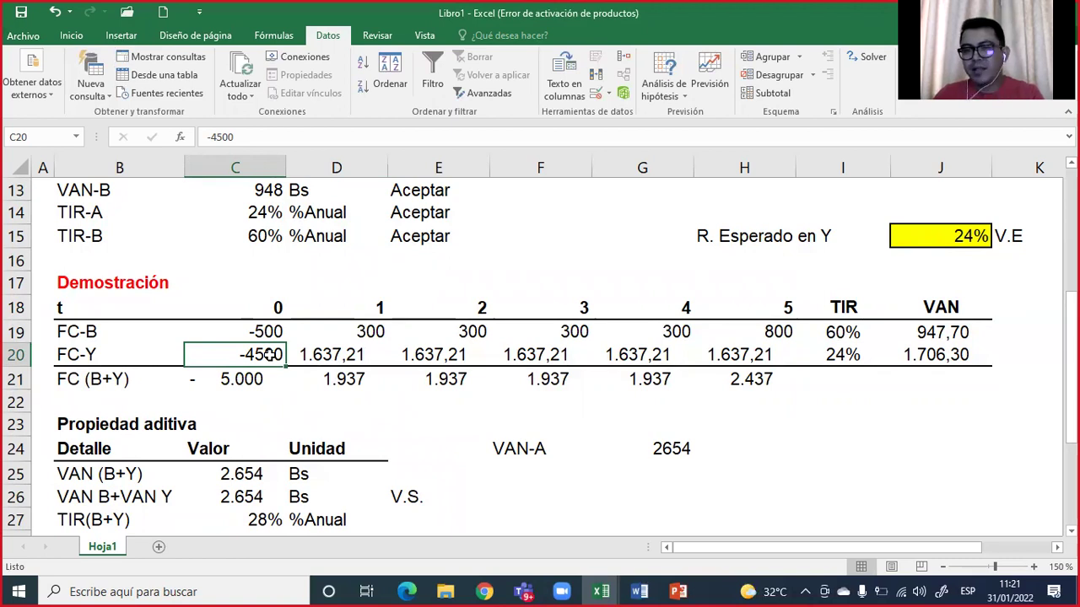
pyautogui.doubleClick(326, 358)
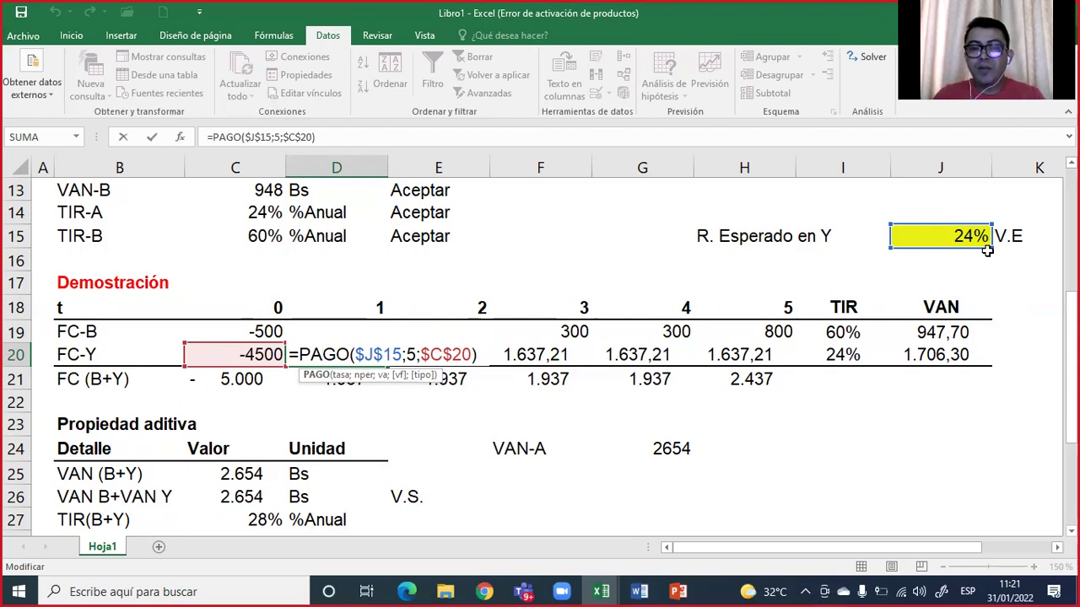
pyautogui.hotkey('ctrl', 'Return')
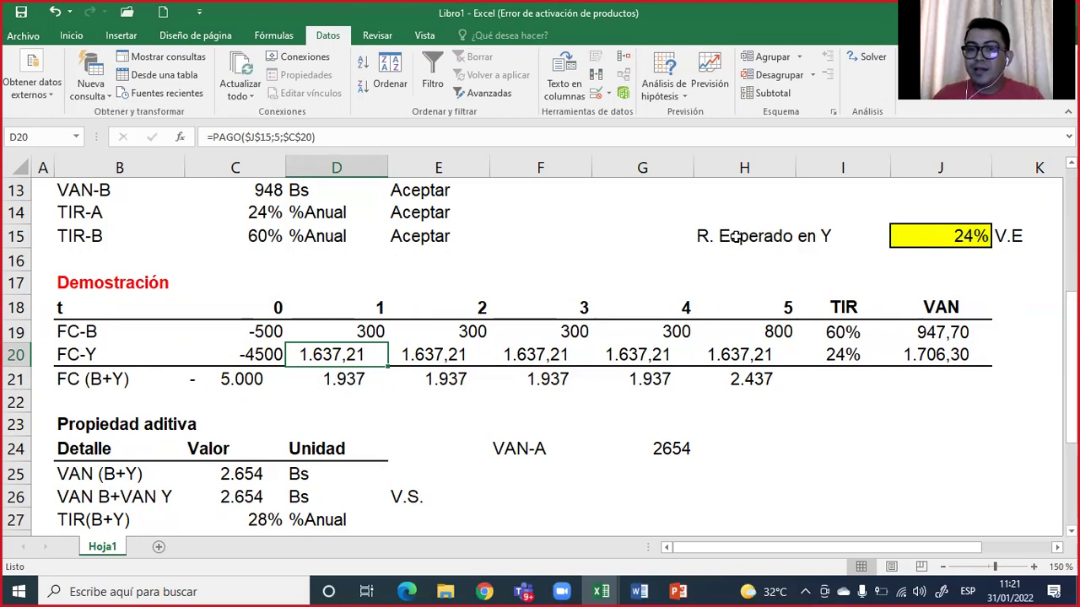
pyautogui.click(961, 237)
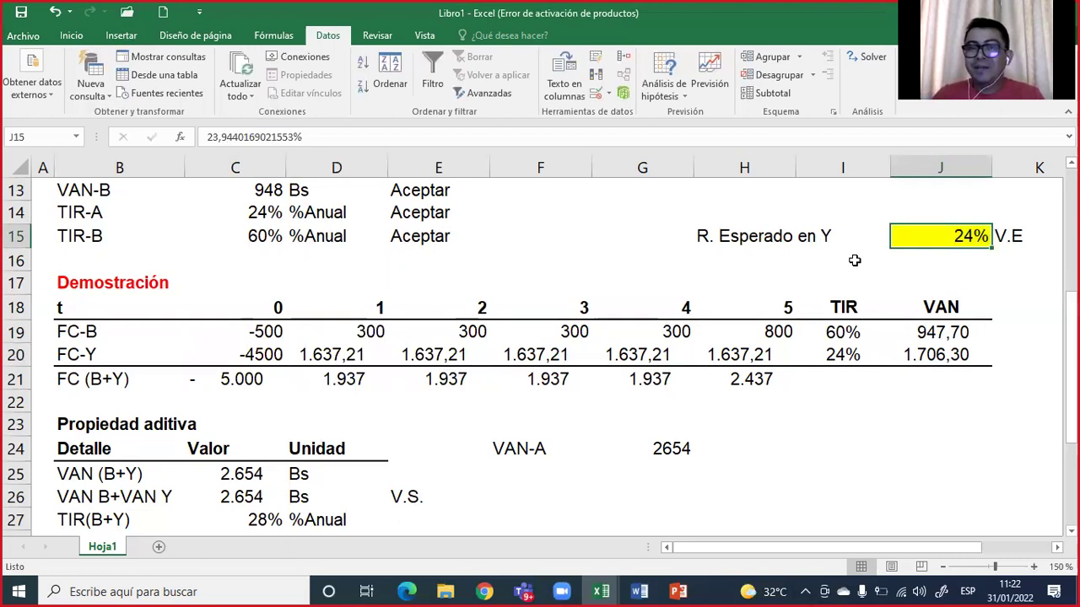
# Step: Relate the initial investments in C4:C5 and the FC-B row to project Y's expected return in J15
pyautogui.scroll(4, 397, 241)
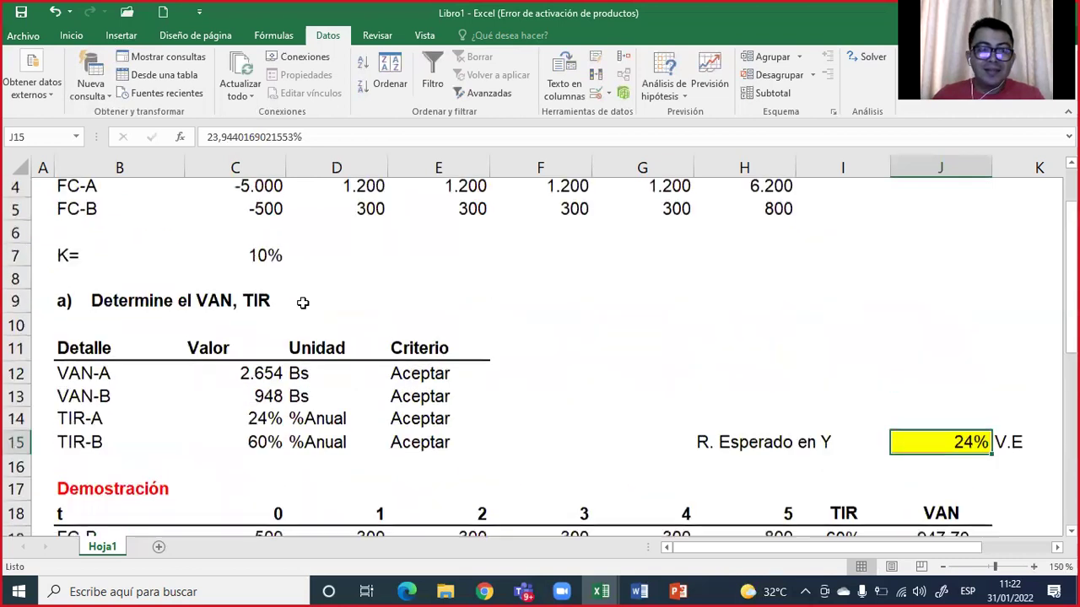
pyautogui.moveTo(272, 257); pyautogui.dragTo(264, 281)
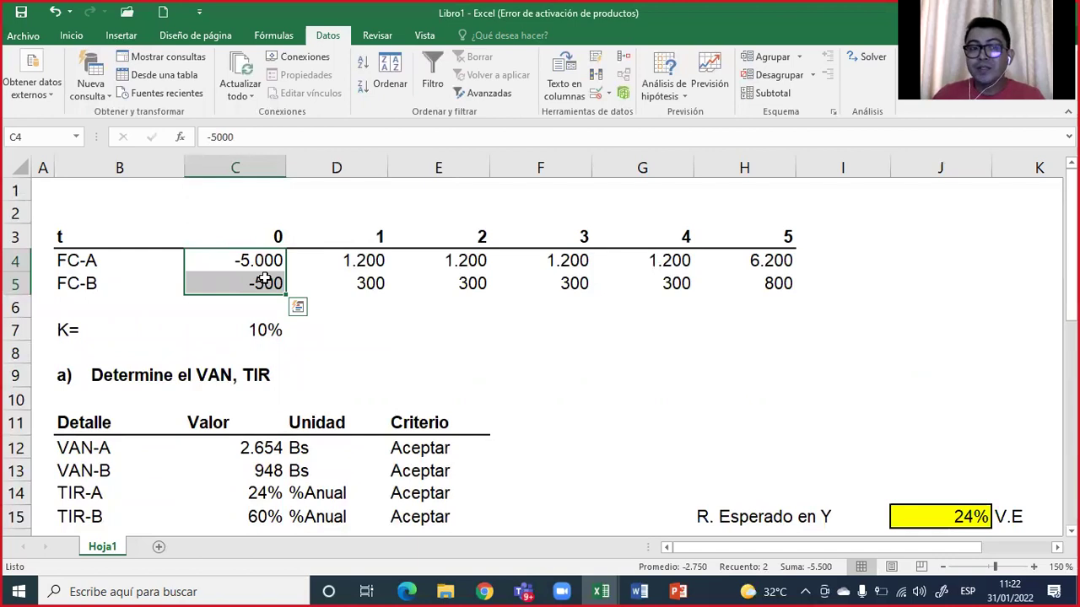
pyautogui.click(264, 283)
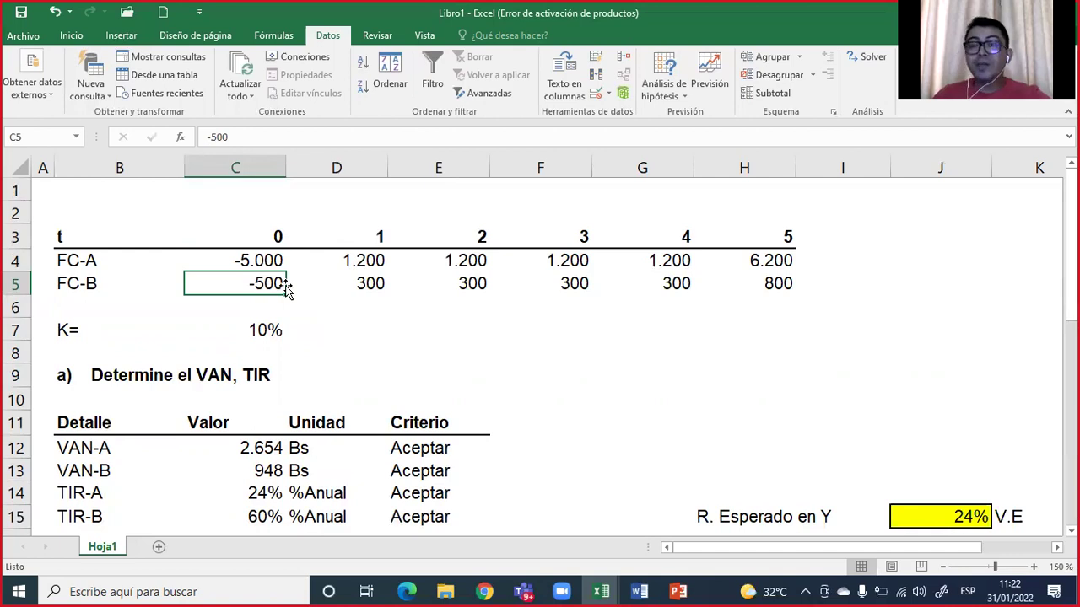
pyautogui.scroll(-1, 304, 291)
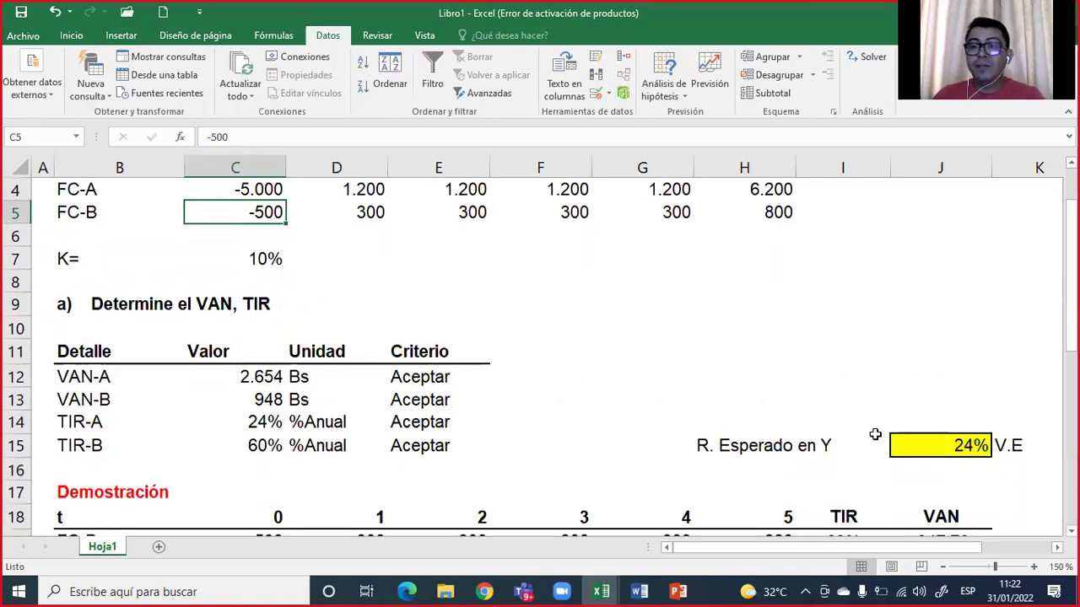
pyautogui.click(949, 451)
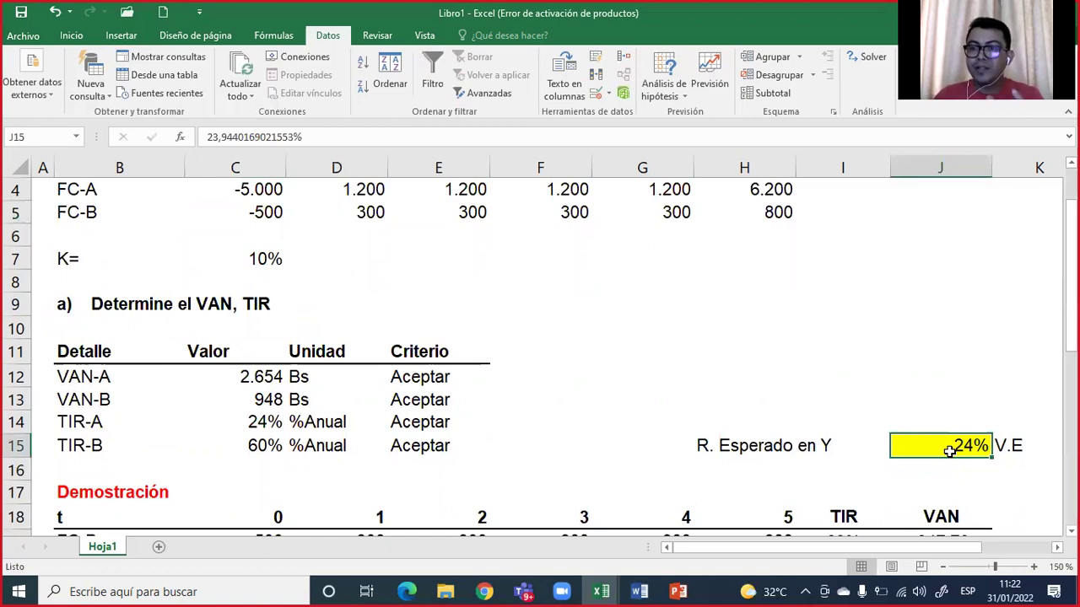
pyautogui.scroll(1, 304, 289)
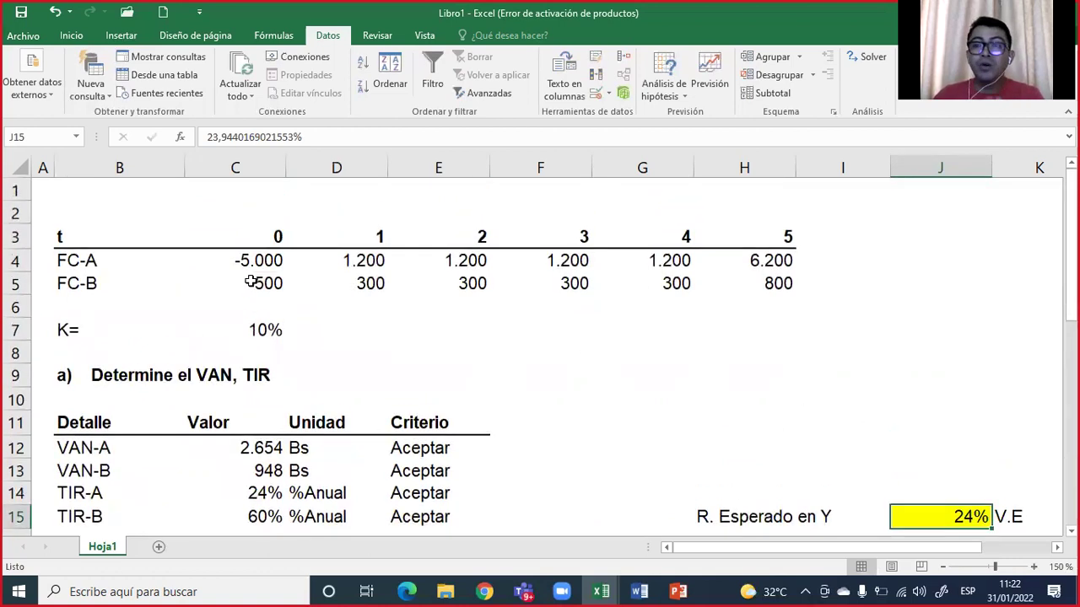
pyautogui.scroll(-2, 606, 391)
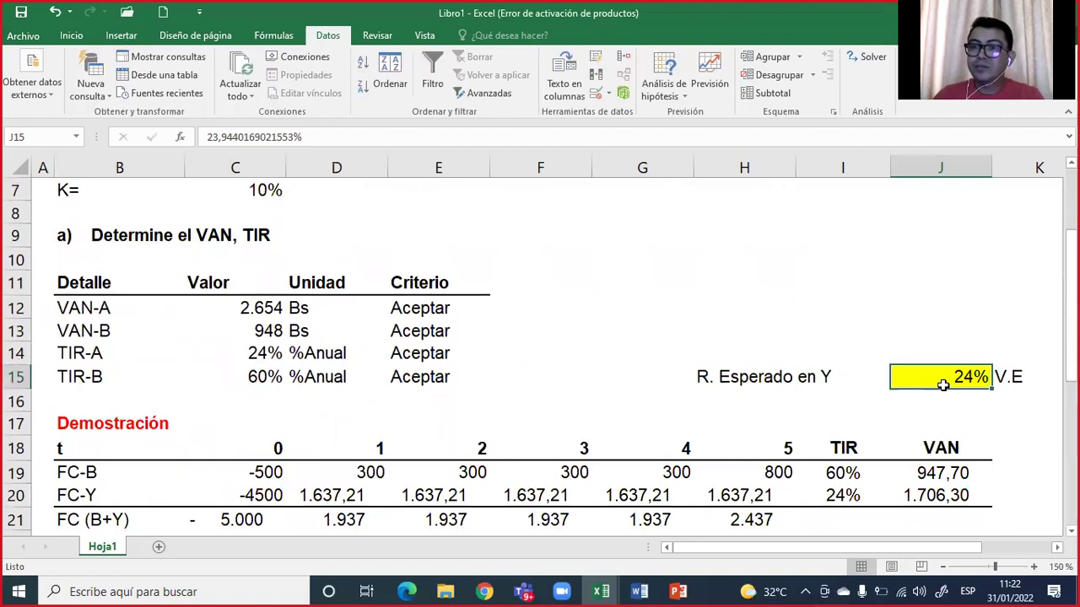
pyautogui.scroll(2, 943, 381)
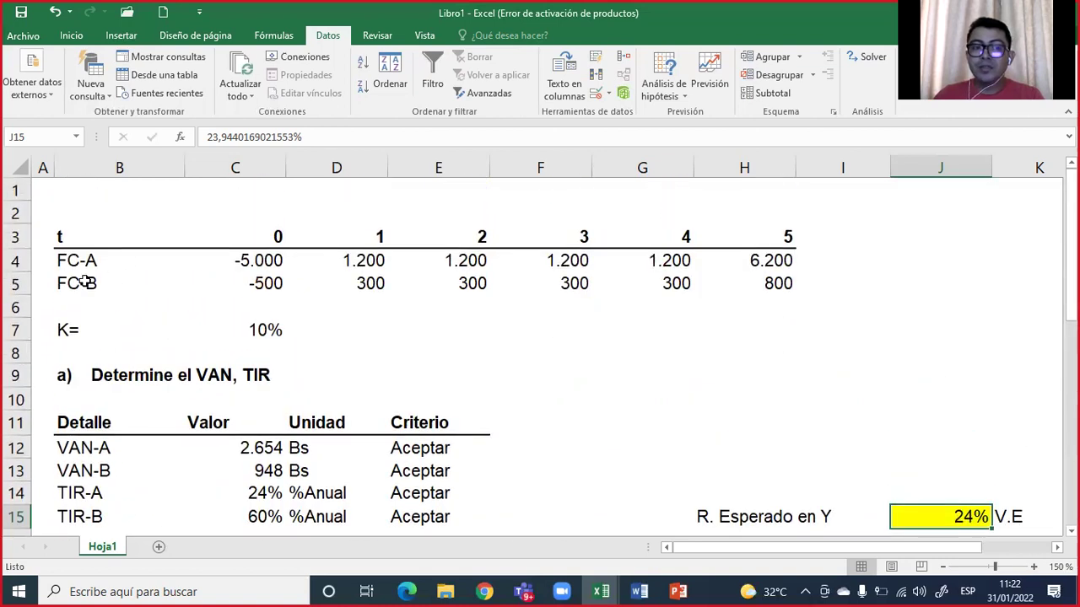
pyautogui.moveTo(174, 282); pyautogui.dragTo(737, 287)
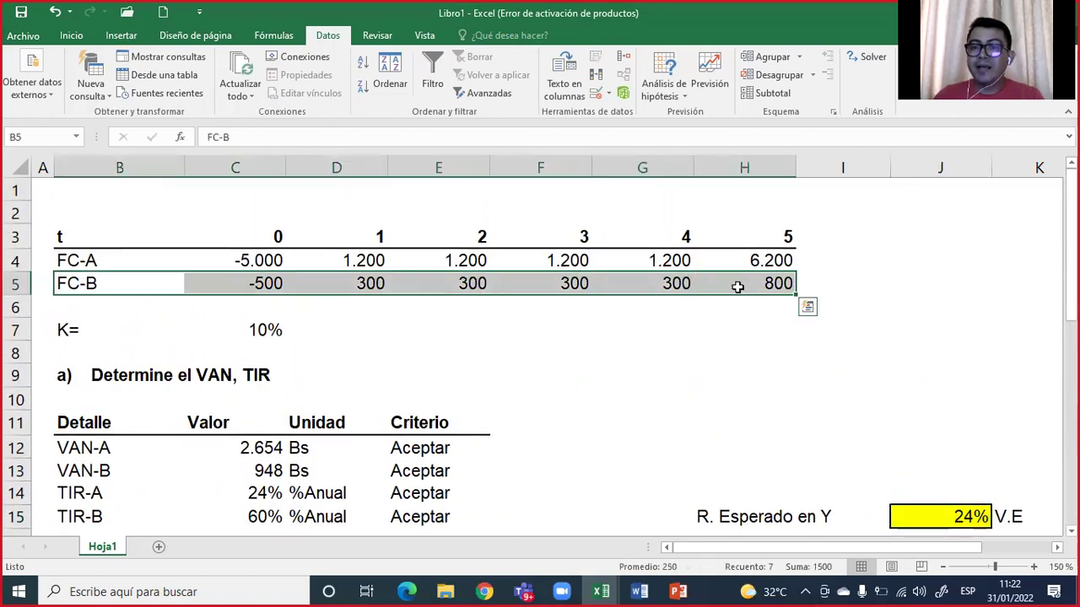
# Step: Set project Y's expected return in J15 to 30%
pyautogui.scroll(-2, 813, 329)
pyautogui.click(905, 372)
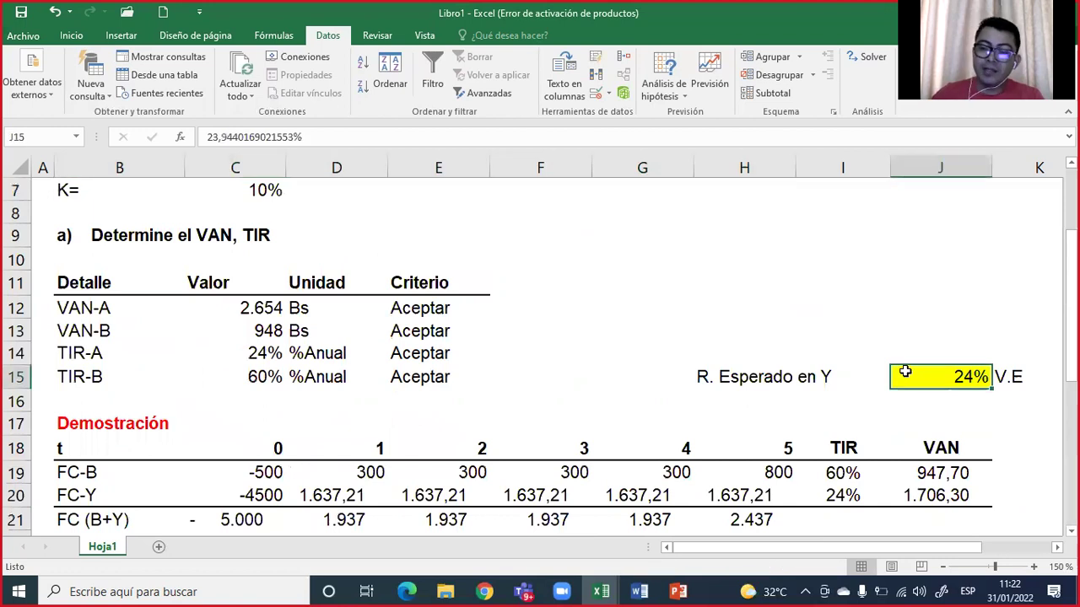
pyautogui.write('30')
pyautogui.press('Return')
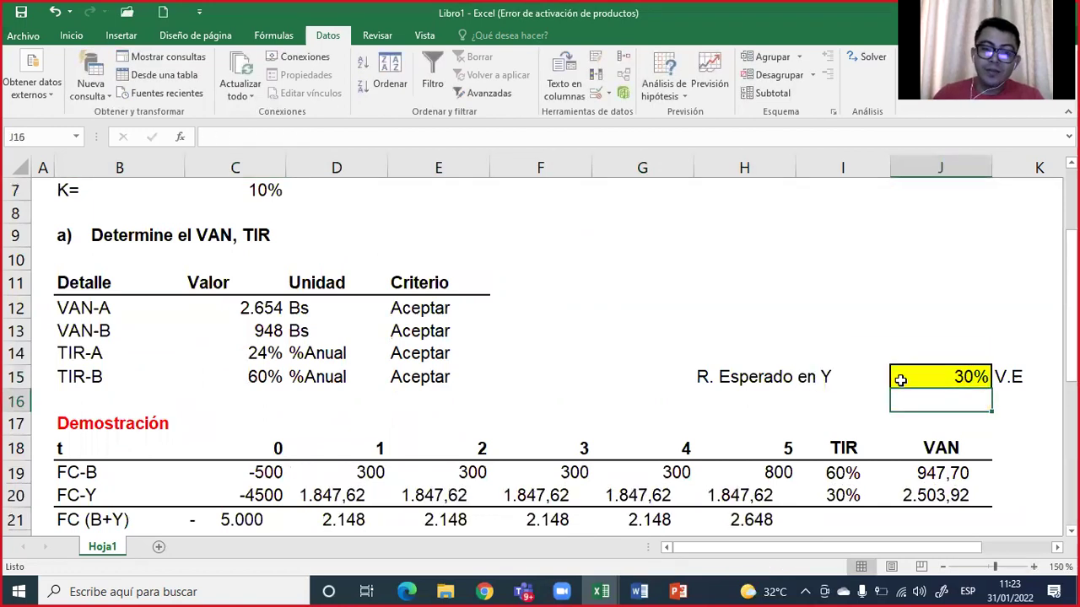
# Step: Compare VAN B+VAN Y in C26 with VAN-A, and undo the 30% expected return in J15
pyautogui.scroll(-3, 900, 379)
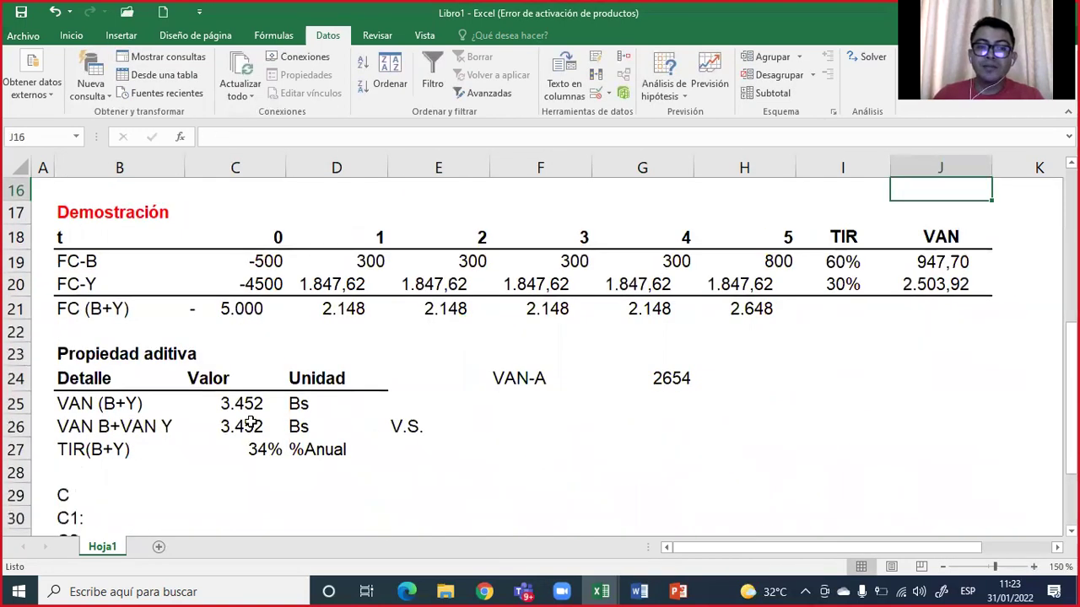
pyautogui.click(251, 424)
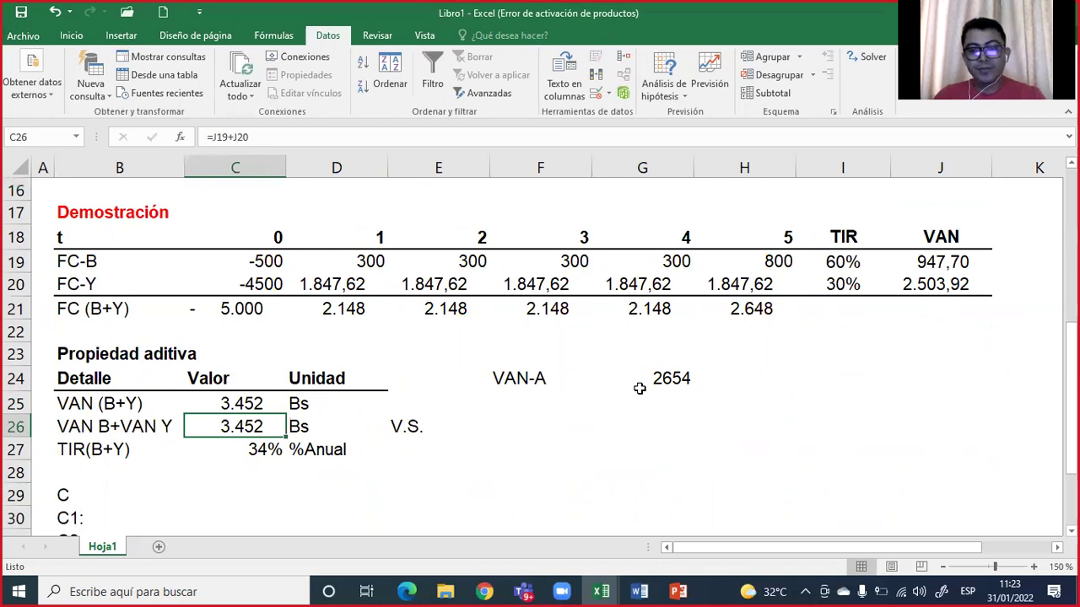
pyautogui.hotkey('ctrl', 'z')
pyautogui.scroll(1, 678, 378)
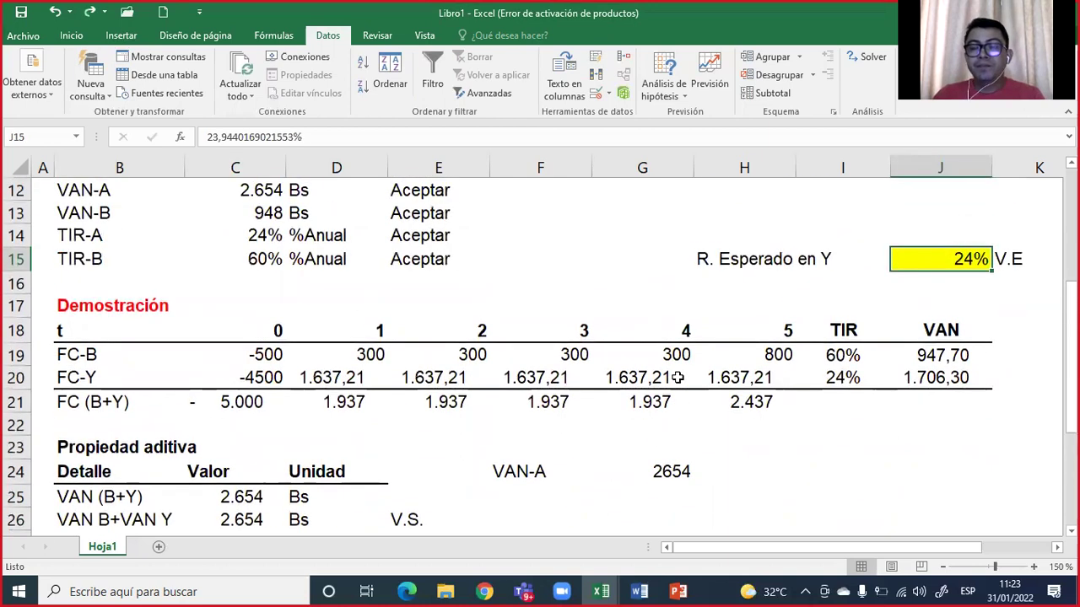
pyautogui.scroll(-1, 677, 378)
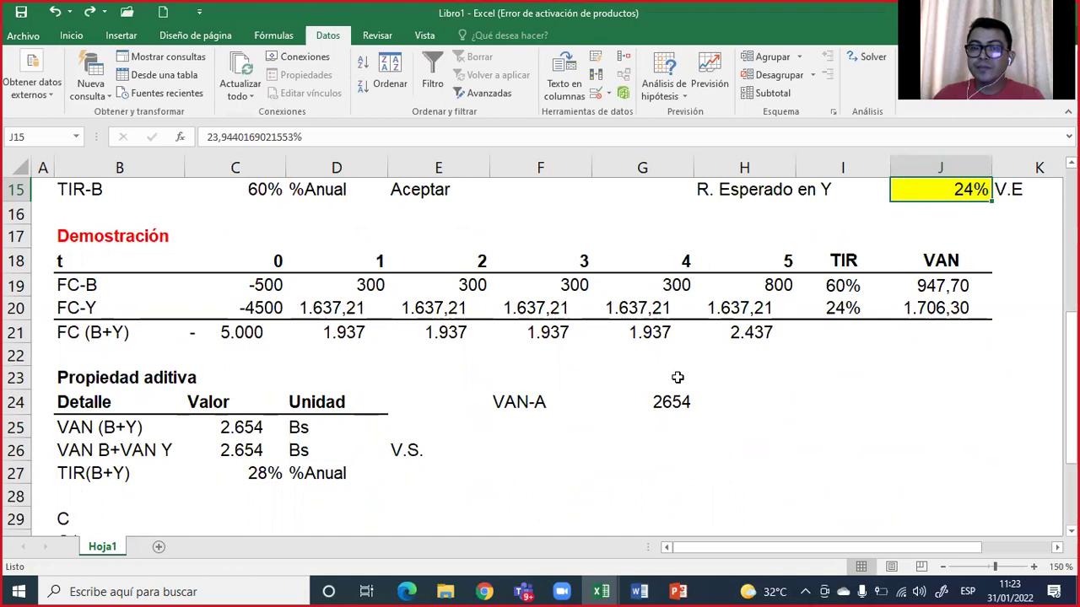
pyautogui.scroll(1, 677, 377)
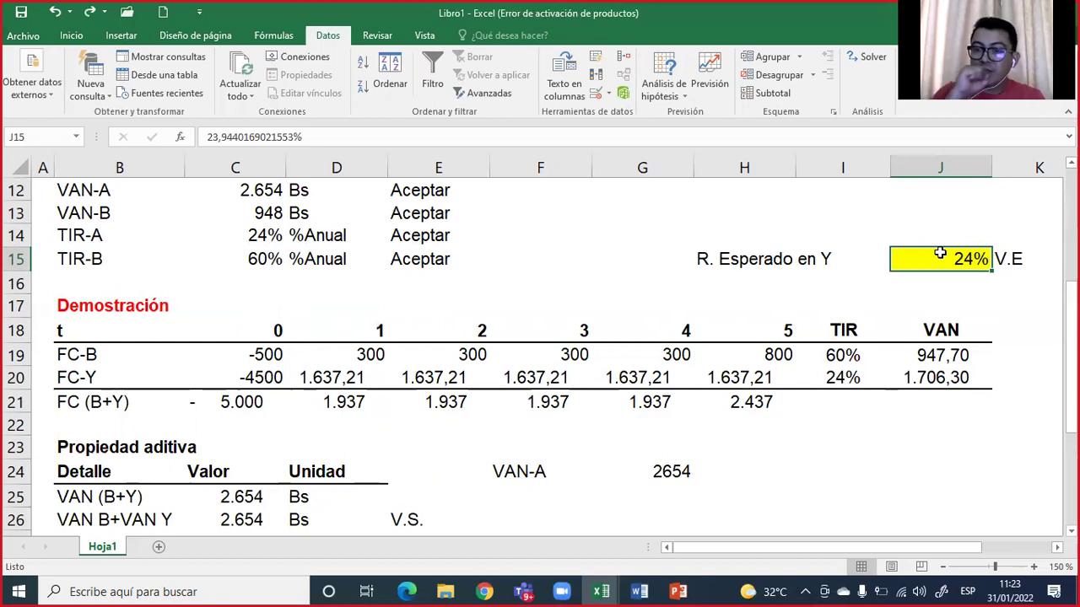
# Step: Try an expected return of 10% for project Y in J15, check it against K in C7, and undo the change
pyautogui.write('10')
pyautogui.press('Return')
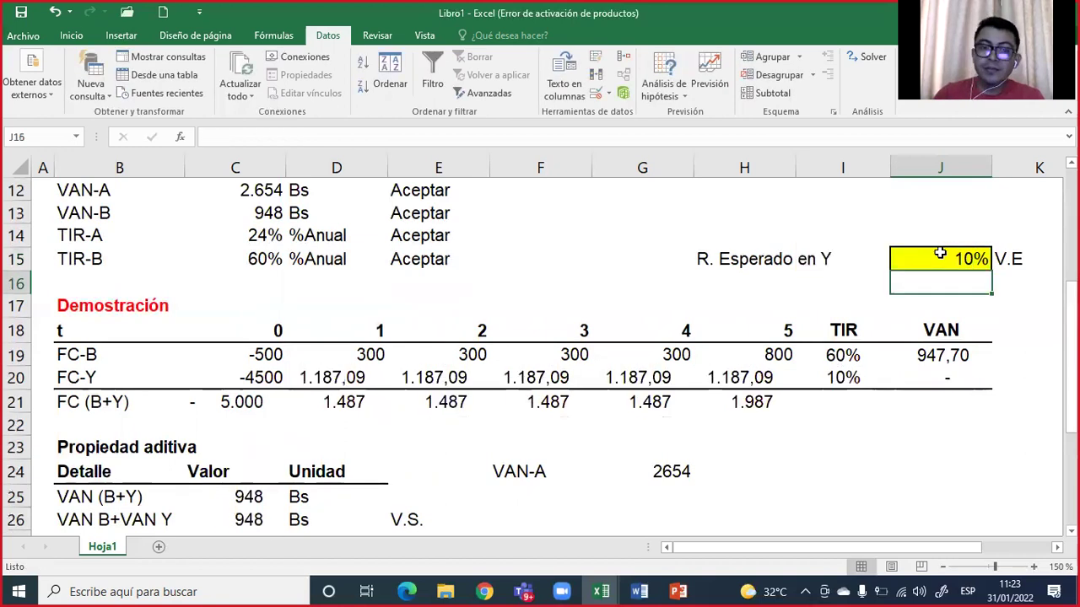
pyautogui.scroll(3, 622, 292)
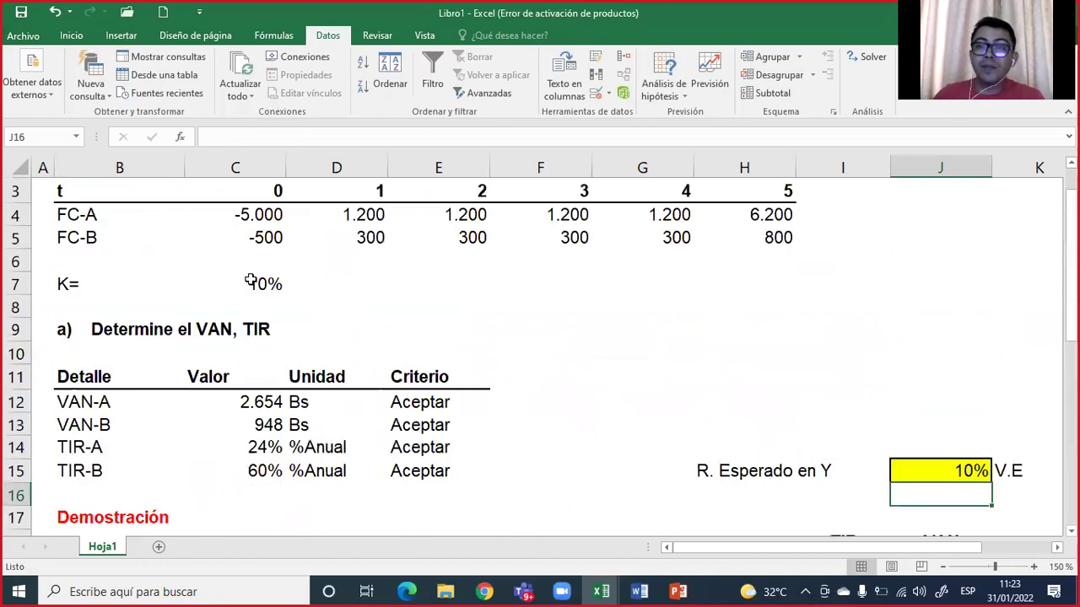
pyautogui.click(251, 281)
pyautogui.scroll(-2, 251, 281)
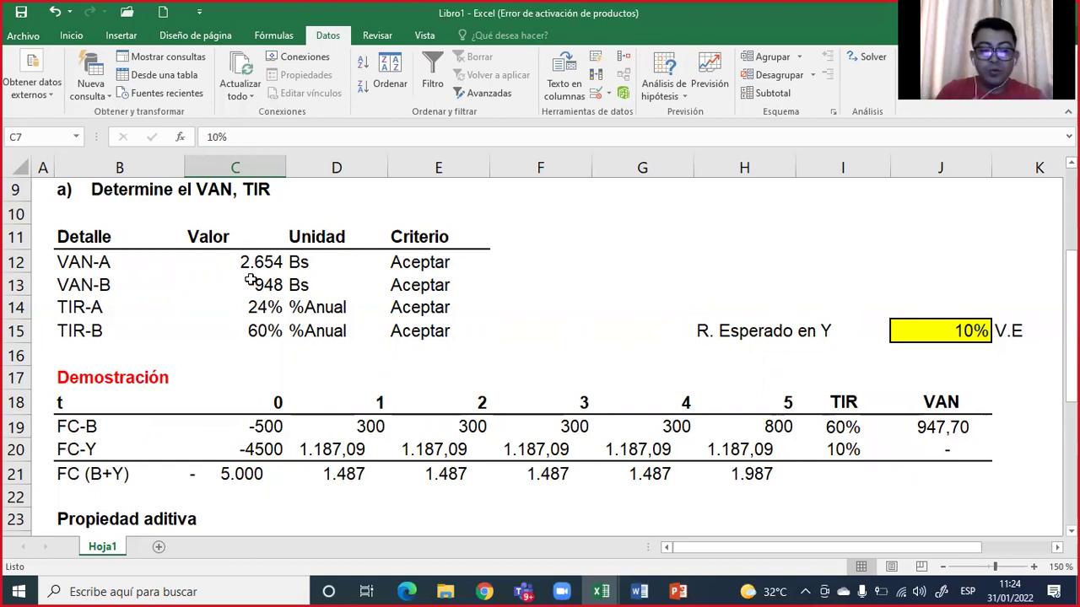
pyautogui.hotkey('ctrl', 'z')
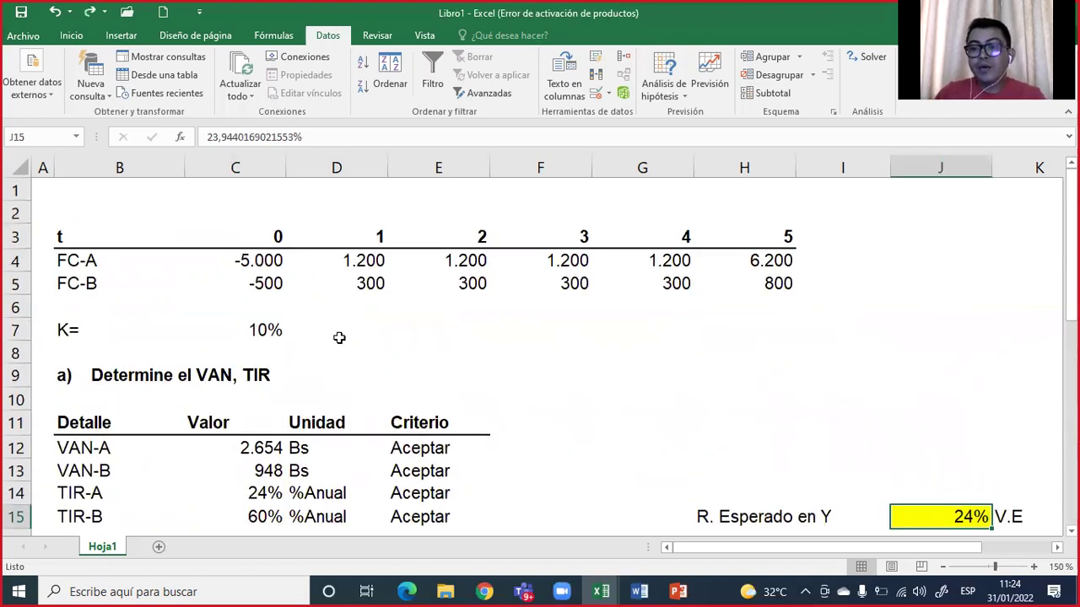
# Step: Review the VAN-A and VAN-B results with their acceptance criteria in B12:E13, focusing on the VAN-A row
pyautogui.scroll(-3, 359, 332)
pyautogui.scroll(-1, 369, 339)
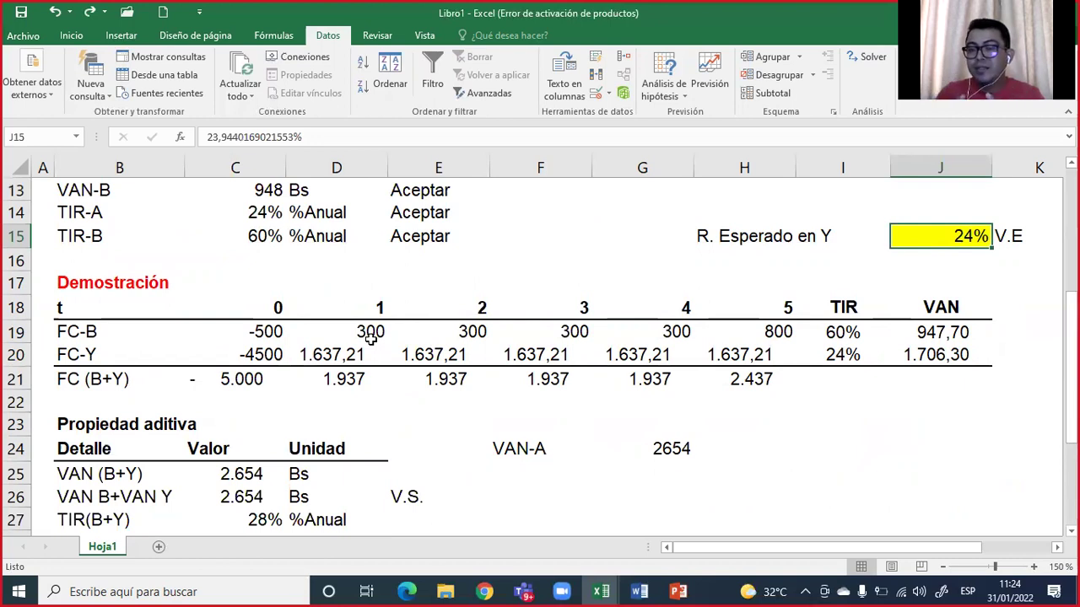
pyautogui.scroll(4, 376, 331)
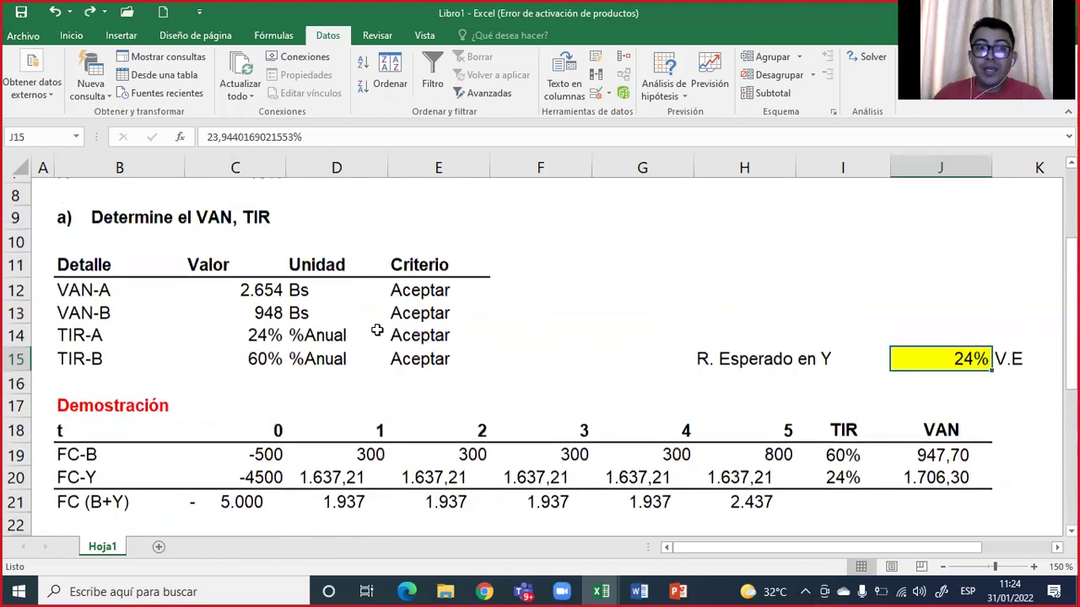
pyautogui.scroll(-2, 231, 321)
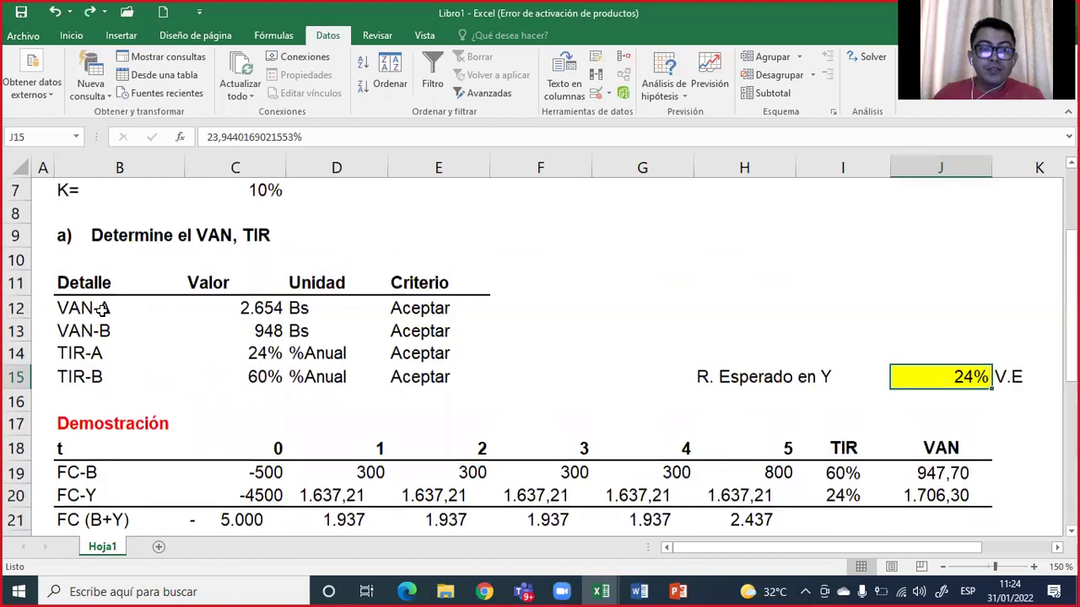
pyautogui.moveTo(80, 309); pyautogui.dragTo(426, 333)
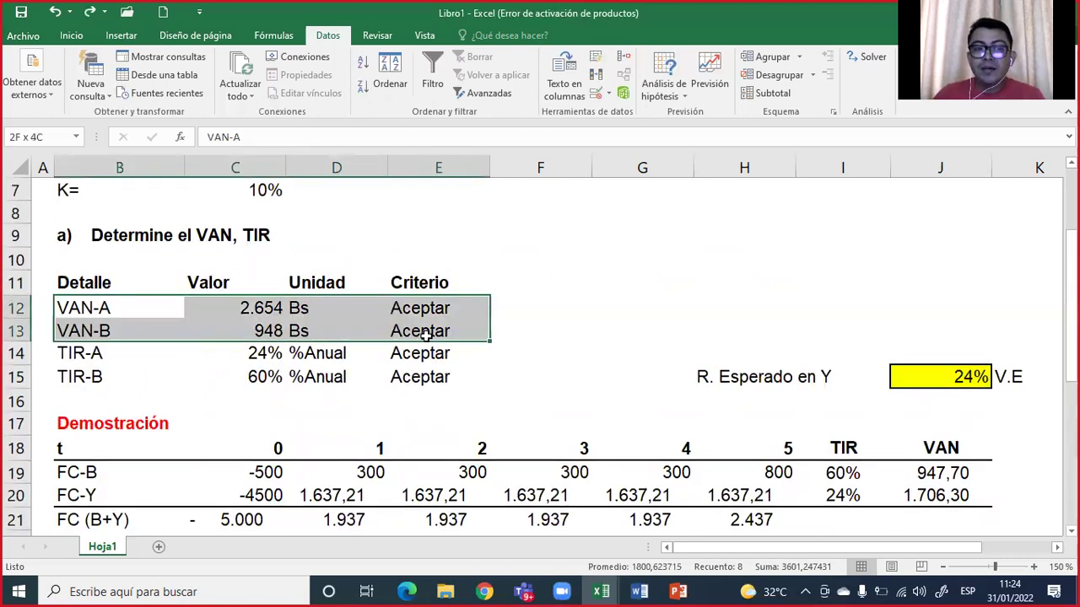
pyautogui.moveTo(426, 334); pyautogui.dragTo(439, 344)
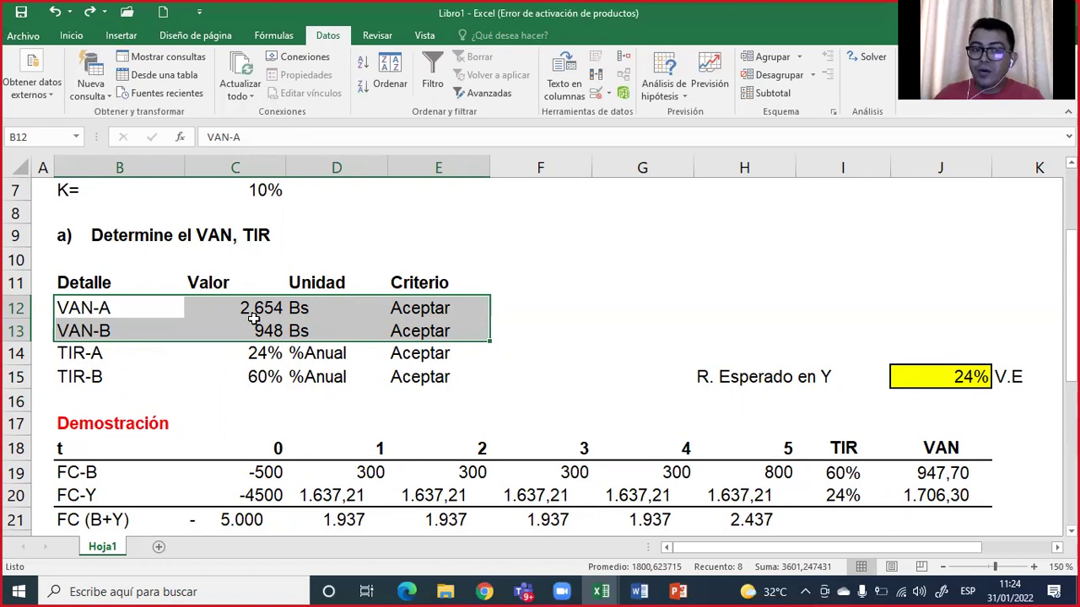
pyautogui.moveTo(81, 307); pyautogui.dragTo(381, 309)
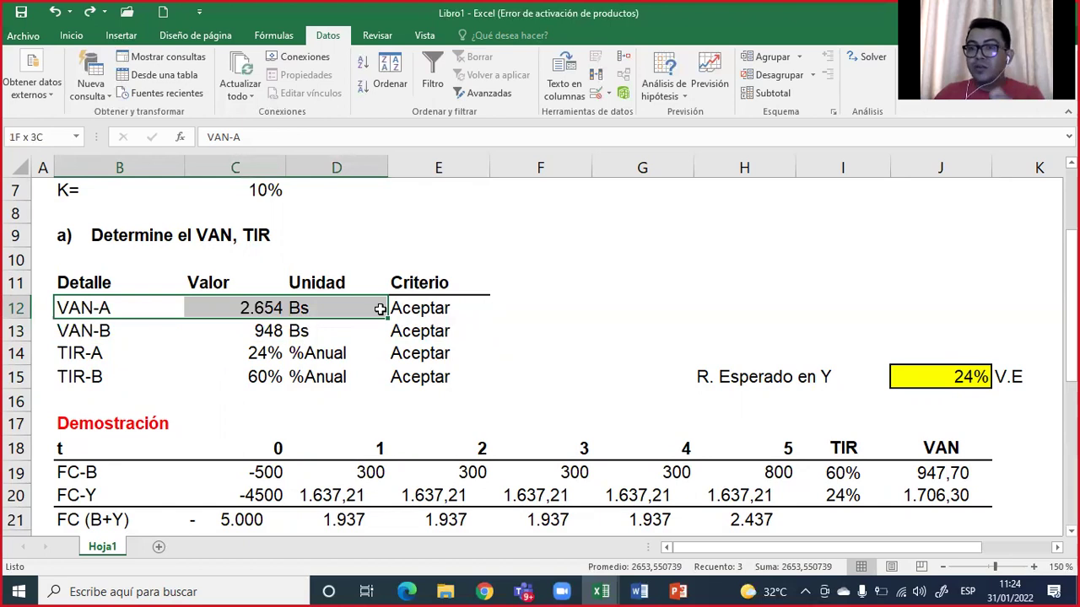
pyautogui.moveTo(380, 309); pyautogui.dragTo(382, 310)
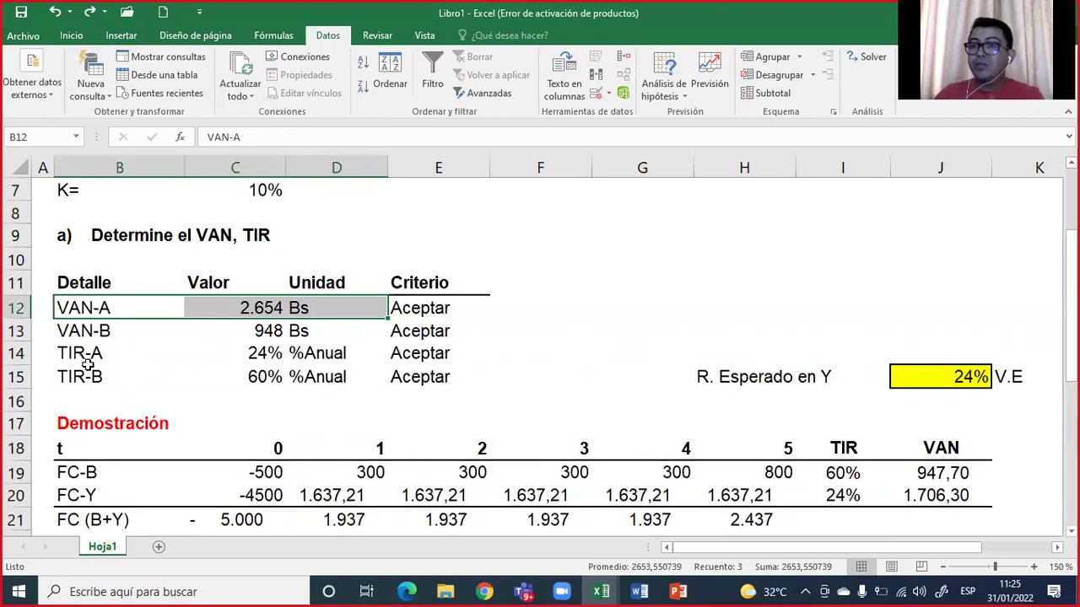
# Step: Relate the FC-A and FC-B cash flows and their initial investments in C4 and C5 to project Y's expected return in J15
pyautogui.click(923, 376)
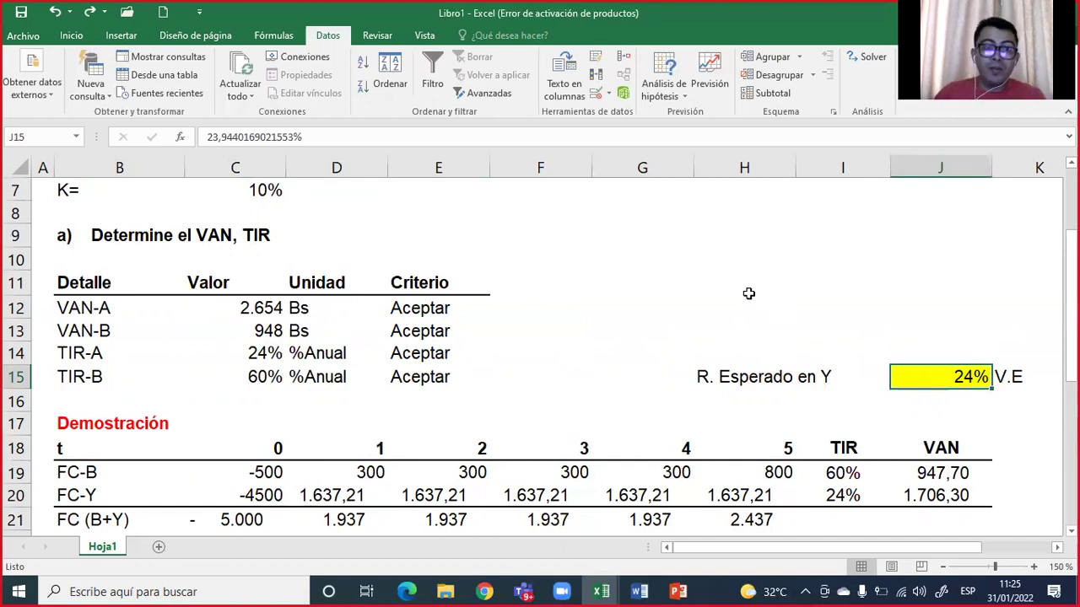
pyautogui.scroll(2, 748, 296)
pyautogui.moveTo(88, 282); pyautogui.dragTo(743, 282)
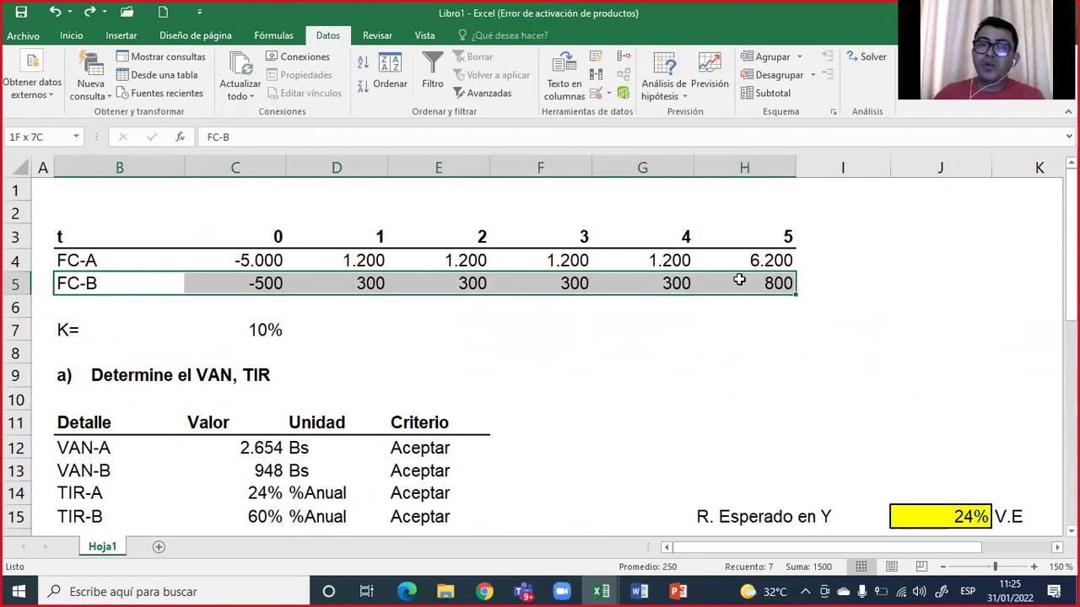
pyautogui.click(268, 260)
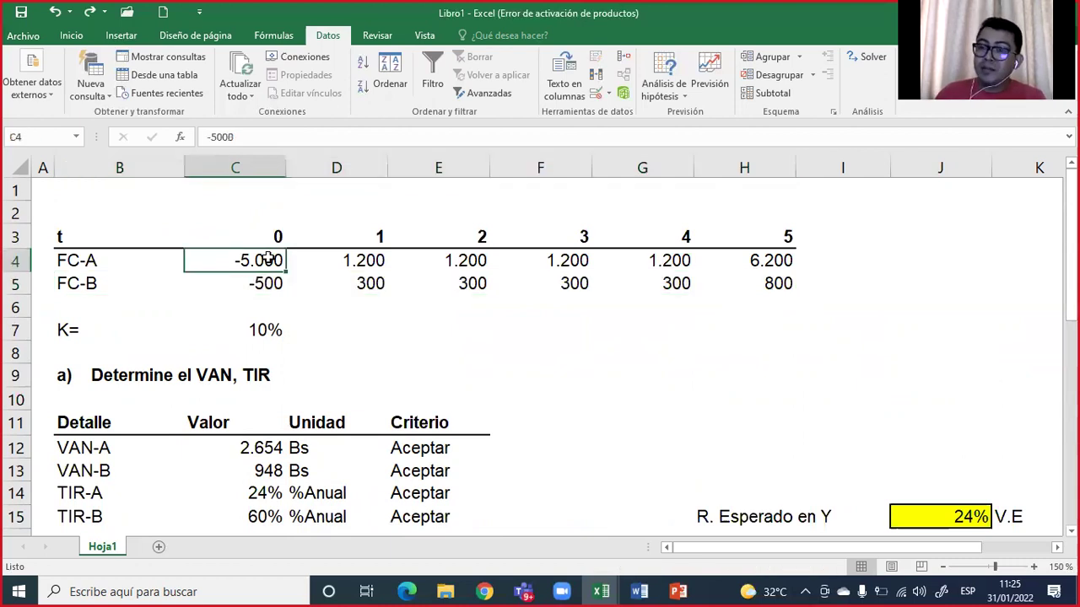
pyautogui.click(267, 283)
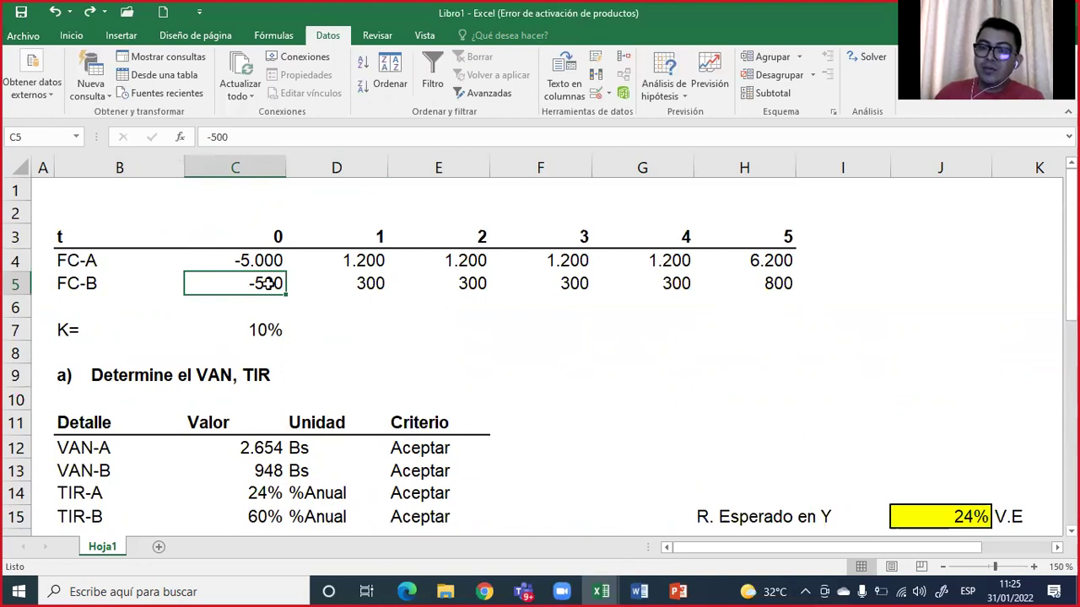
pyautogui.scroll(-2, 267, 284)
pyautogui.click(979, 374)
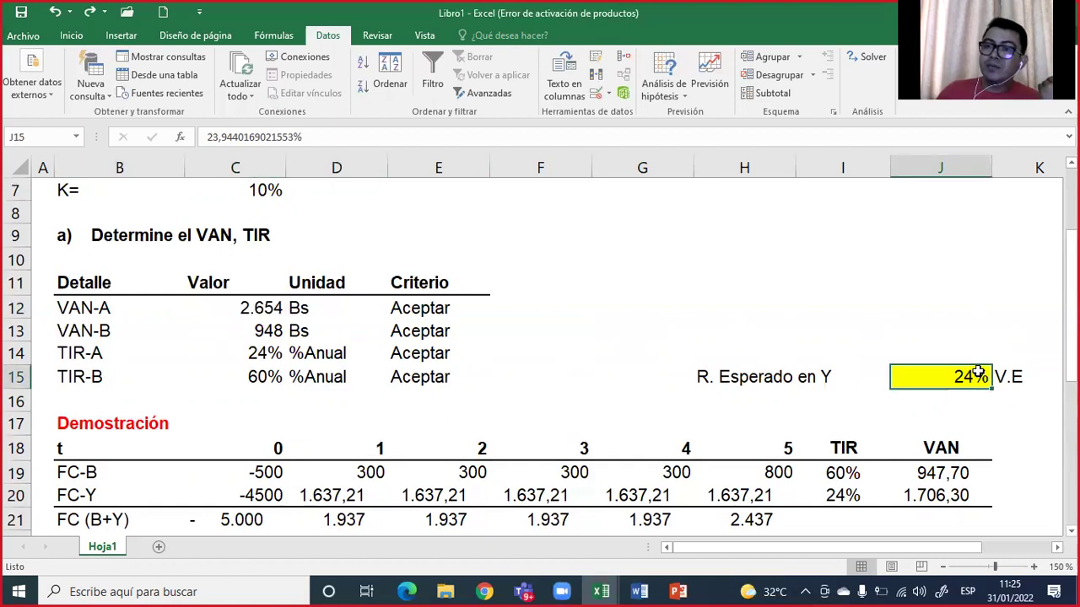
pyautogui.scroll(2, 891, 345)
pyautogui.moveTo(84, 256); pyautogui.dragTo(332, 260)
pyautogui.scroll(-2, 682, 295)
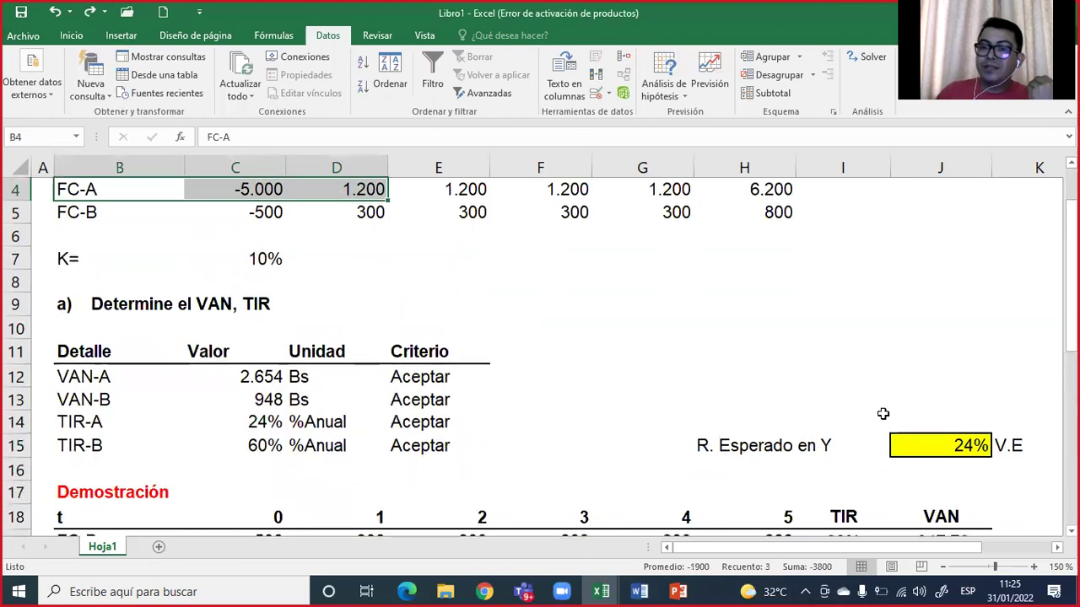
pyautogui.scroll(-1, 928, 388)
# Step: Try a 15% expected return for project Y in J15, check VAN B+VAN Y in C26 against VAN-A, and undo the change
pyautogui.click(929, 387)
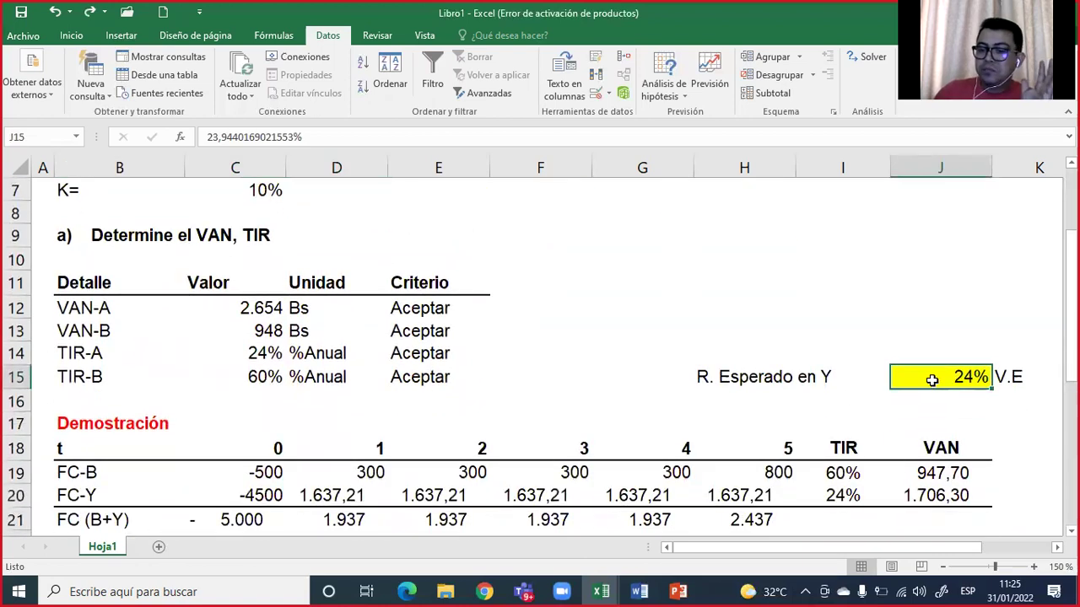
pyautogui.write('15')
pyautogui.press('Return')
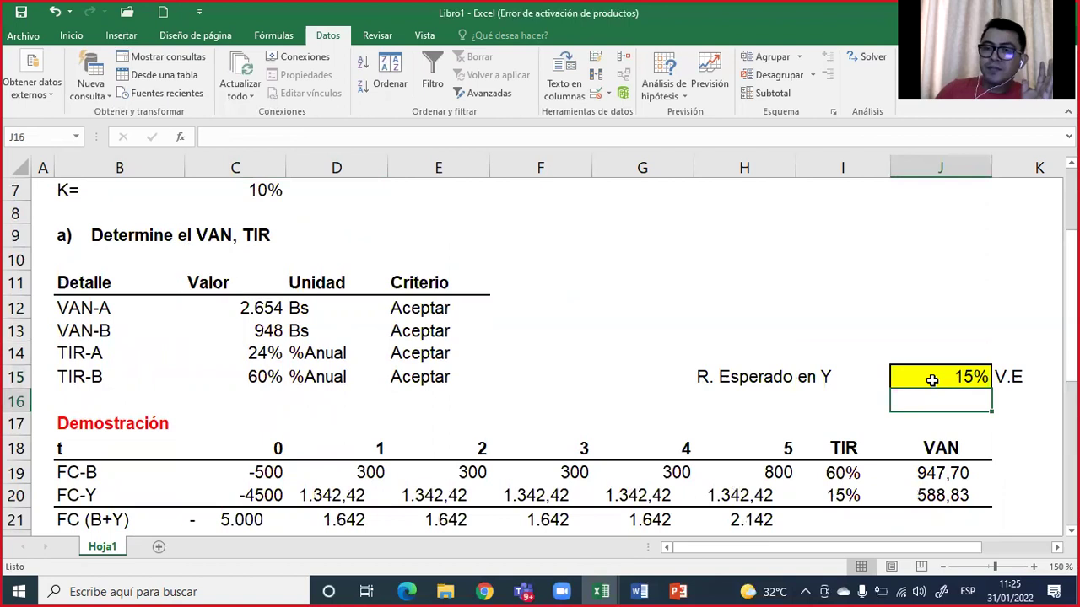
pyautogui.scroll(-3, 464, 393)
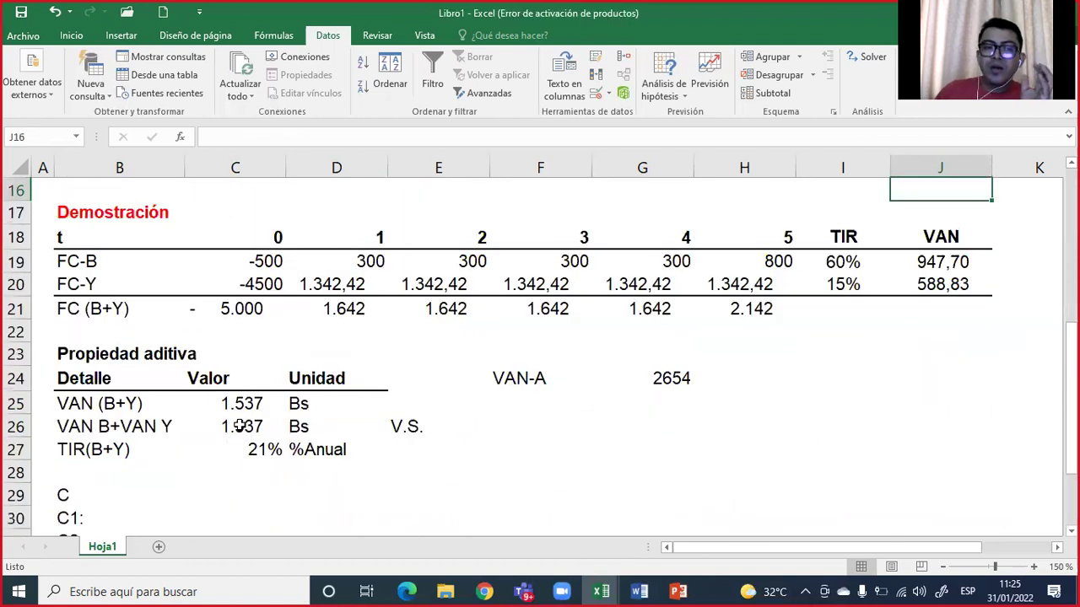
pyautogui.click(240, 427)
pyautogui.moveTo(237, 433); pyautogui.dragTo(246, 435)
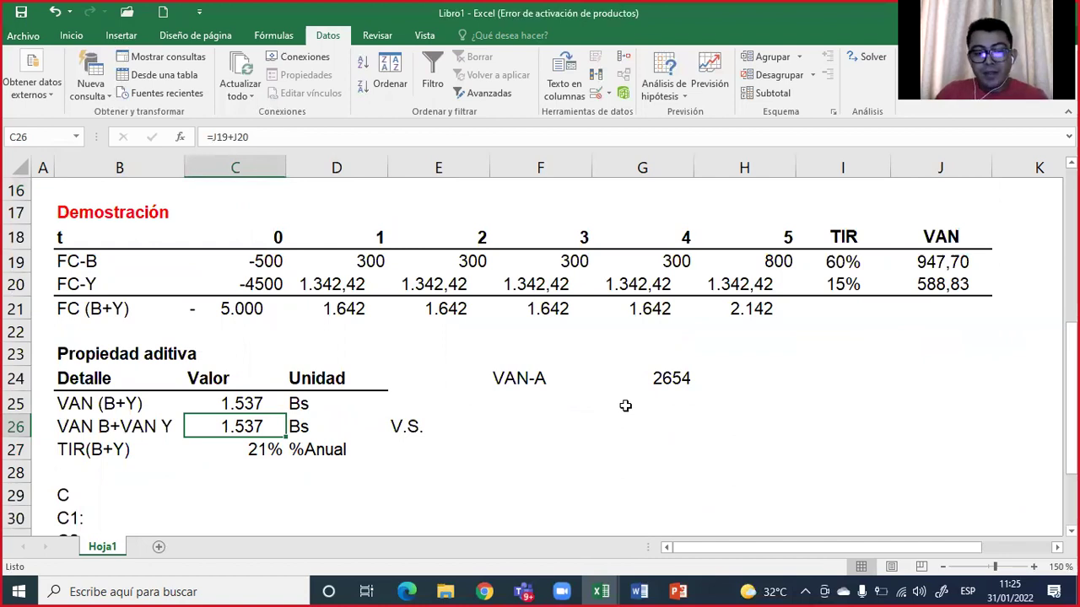
pyautogui.hotkey('ctrl', 'z')
pyautogui.scroll(1, 625, 406)
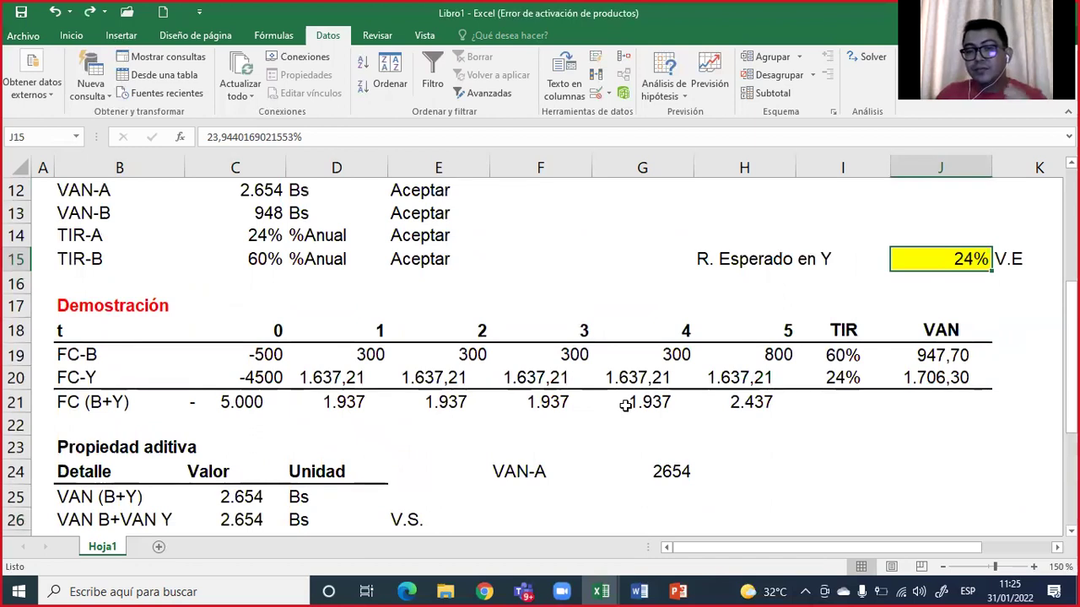
# Step: Try a 60% expected return for project Y in J15, compare the VAN B+VAN Y row with VAN-A, and undo the change
pyautogui.moveTo(126, 381); pyautogui.dragTo(886, 377)
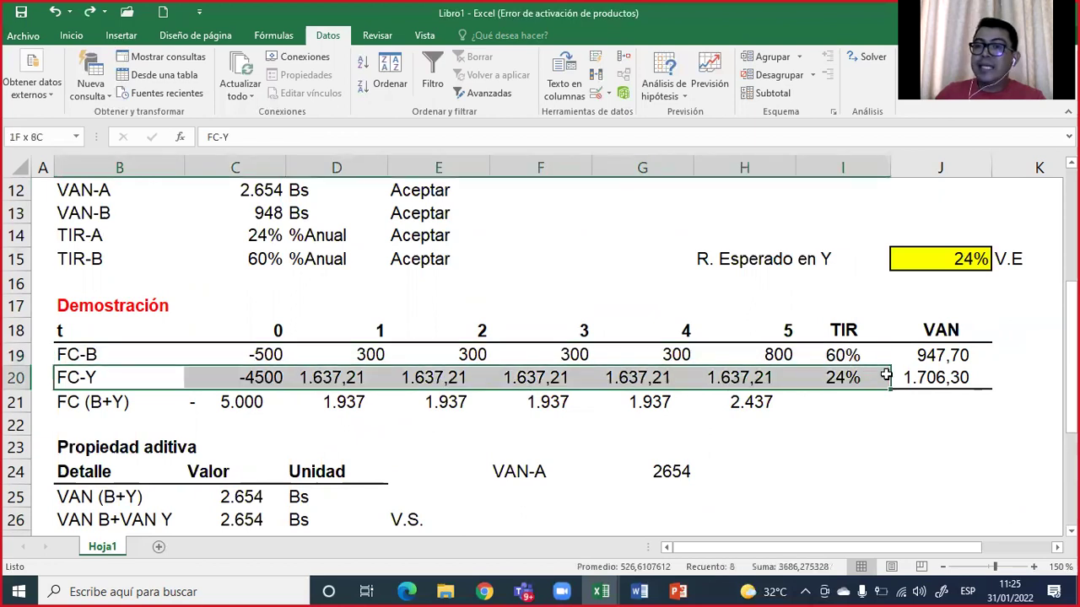
pyautogui.click(969, 259)
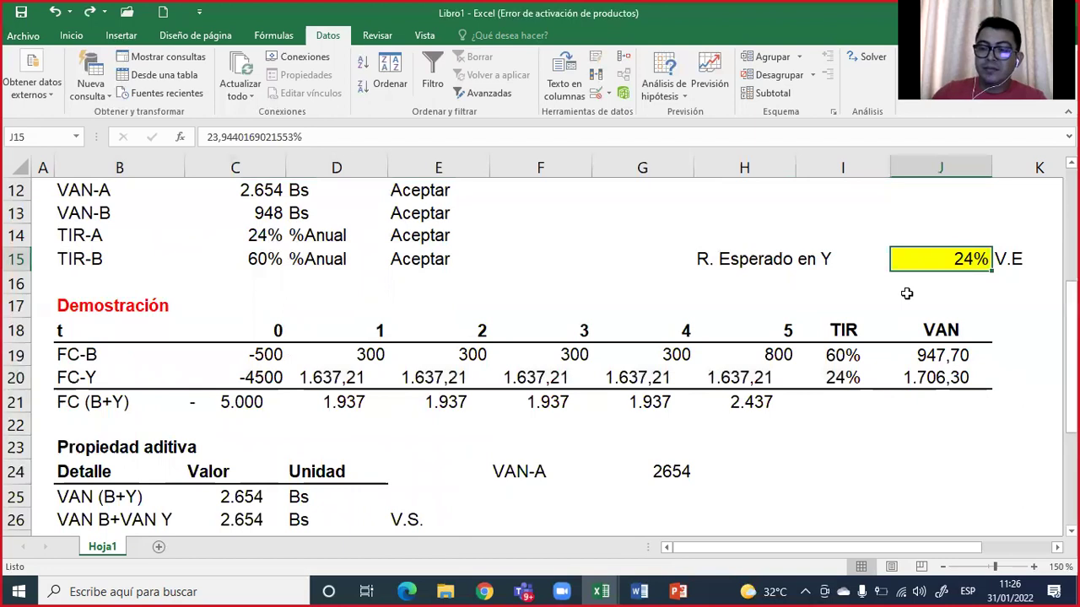
pyautogui.write('60')
pyautogui.press('Return')
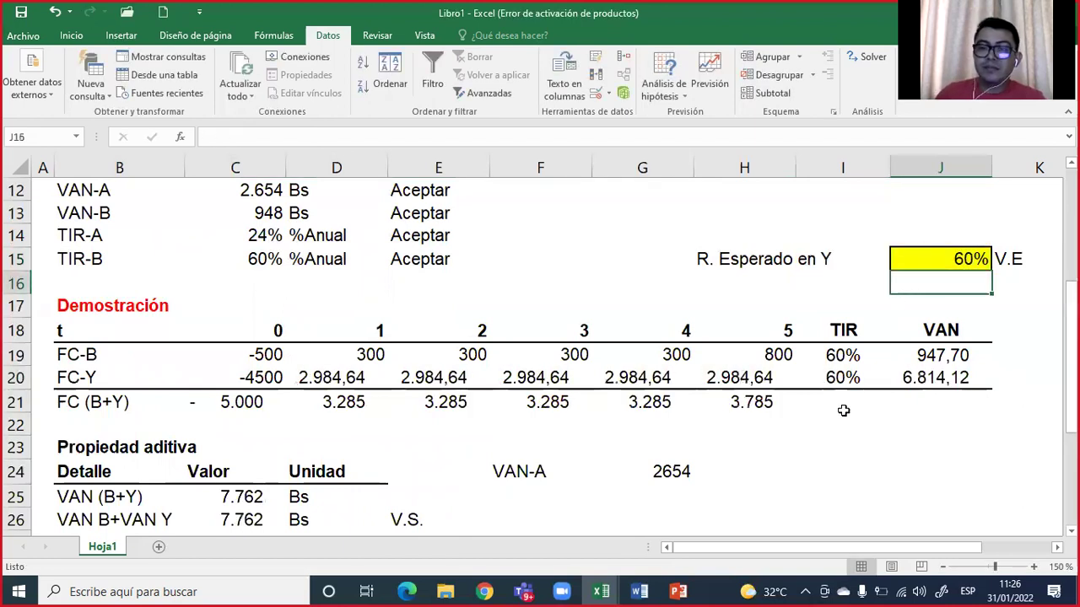
pyautogui.scroll(-3, 842, 410)
pyautogui.scroll(1, 172, 384)
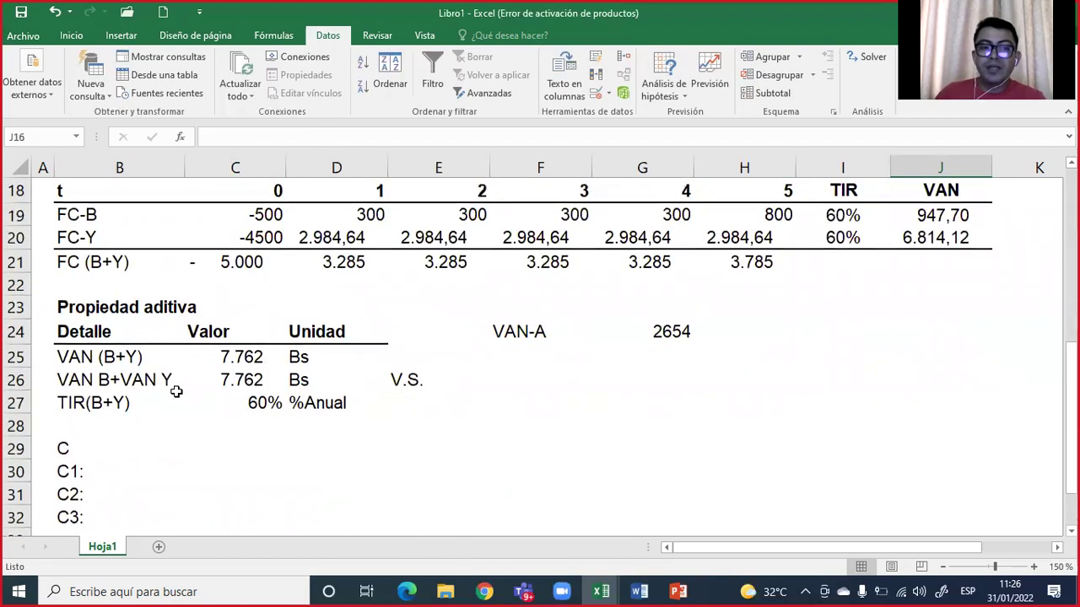
pyautogui.click(140, 383)
pyautogui.moveTo(139, 383); pyautogui.dragTo(237, 384)
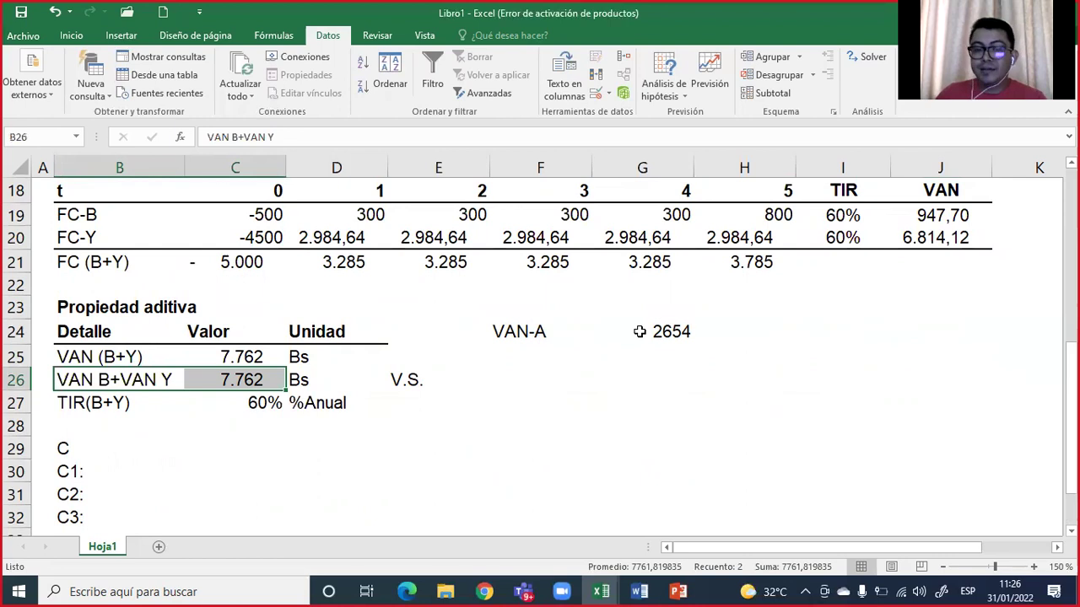
pyautogui.hotkey('ctrl', 'z')
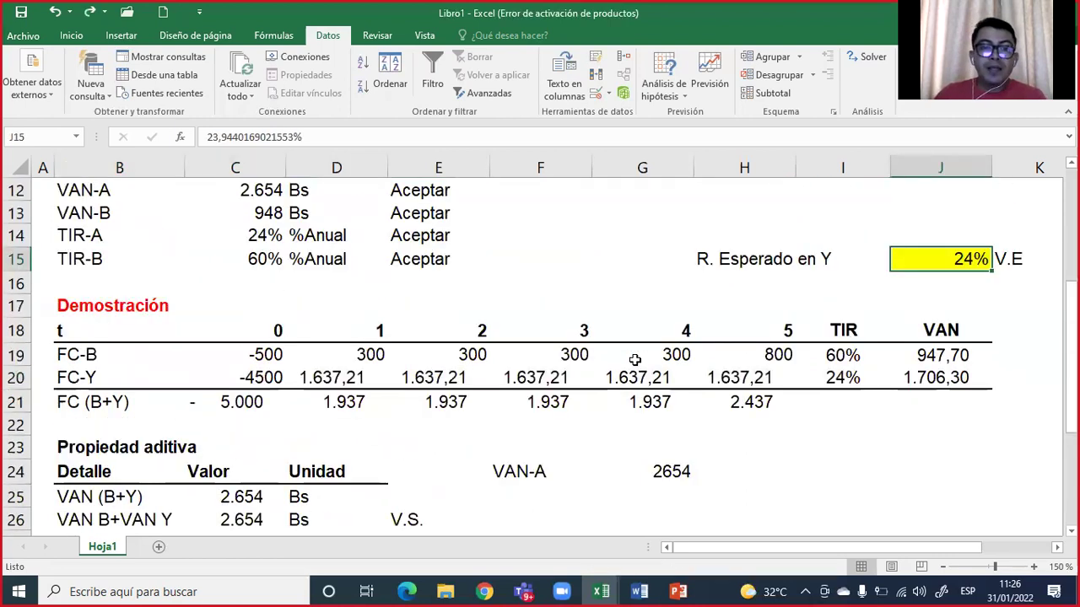
# Step: Compare the initial investments of projects A and B in C4:C5 of the cash flow table
pyautogui.scroll(4, 634, 359)
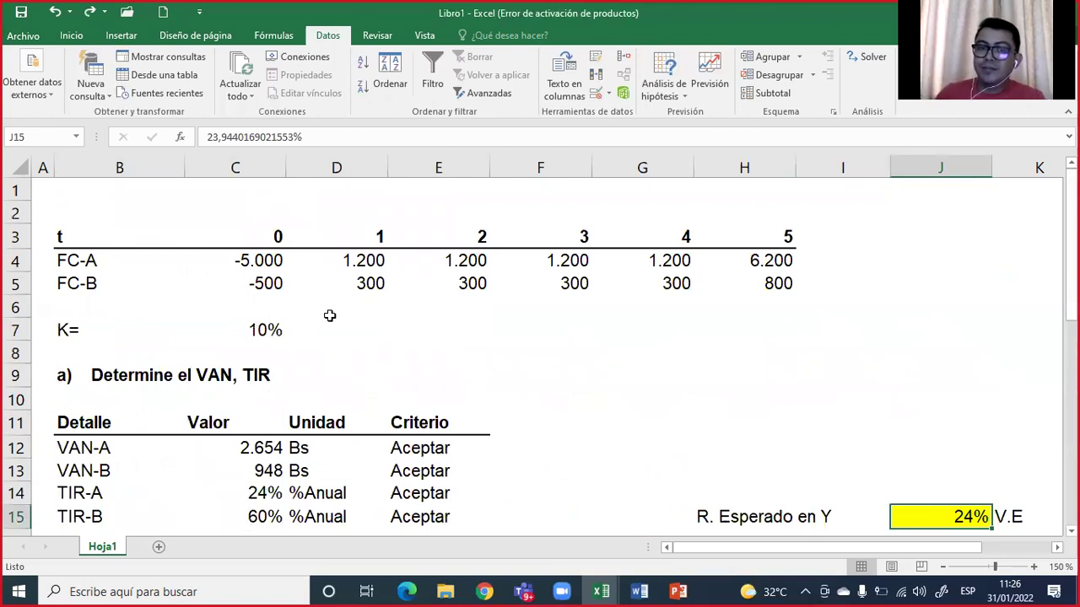
pyautogui.moveTo(279, 262); pyautogui.dragTo(266, 284)
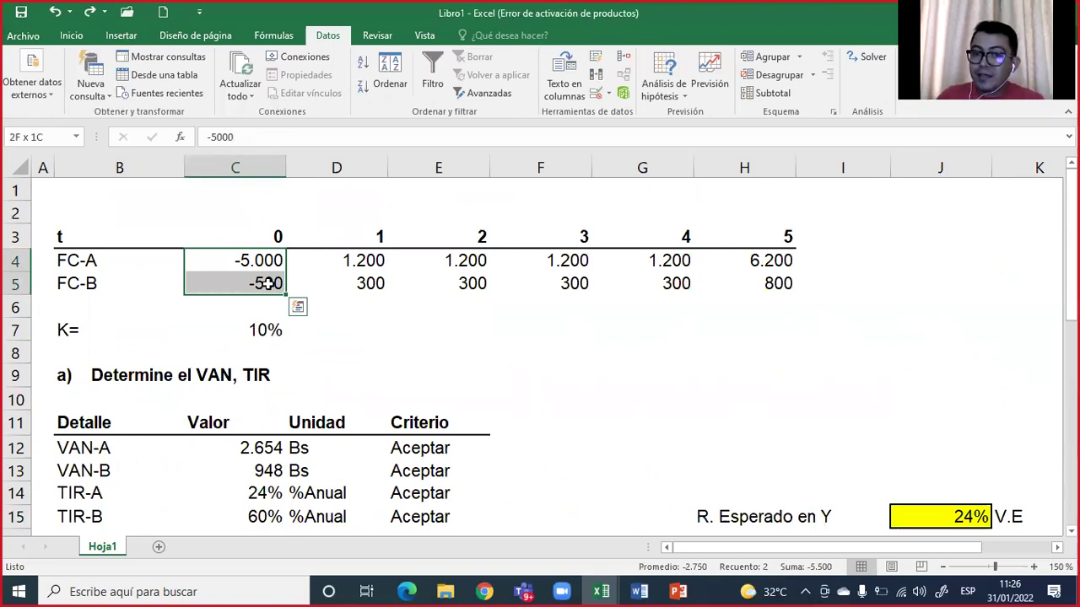
pyautogui.click(269, 261)
pyautogui.moveTo(268, 283)
pyautogui.mouseDown()
pyautogui.moveTo(269, 268)
pyautogui.moveTo(271, 283)
pyautogui.mouseUp()
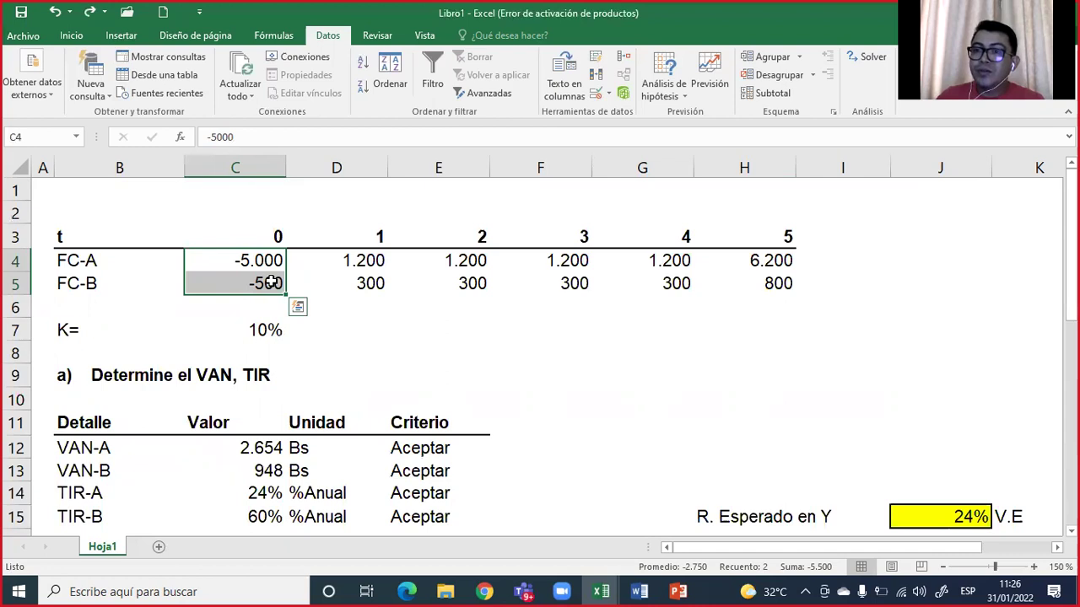
pyautogui.moveTo(278, 260); pyautogui.dragTo(272, 286)
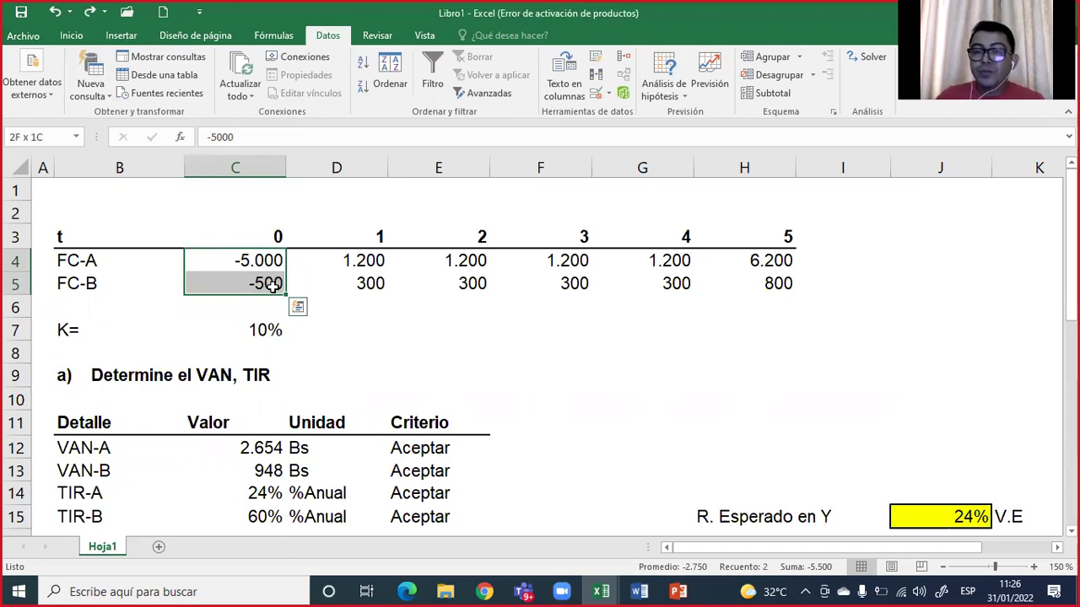
pyautogui.moveTo(277, 260); pyautogui.dragTo(275, 296)
# Step: Review the Demostración block in B17:J24, together with the additive property results and the conclusion rows C1 to C3 below it
pyautogui.scroll(-4, 275, 297)
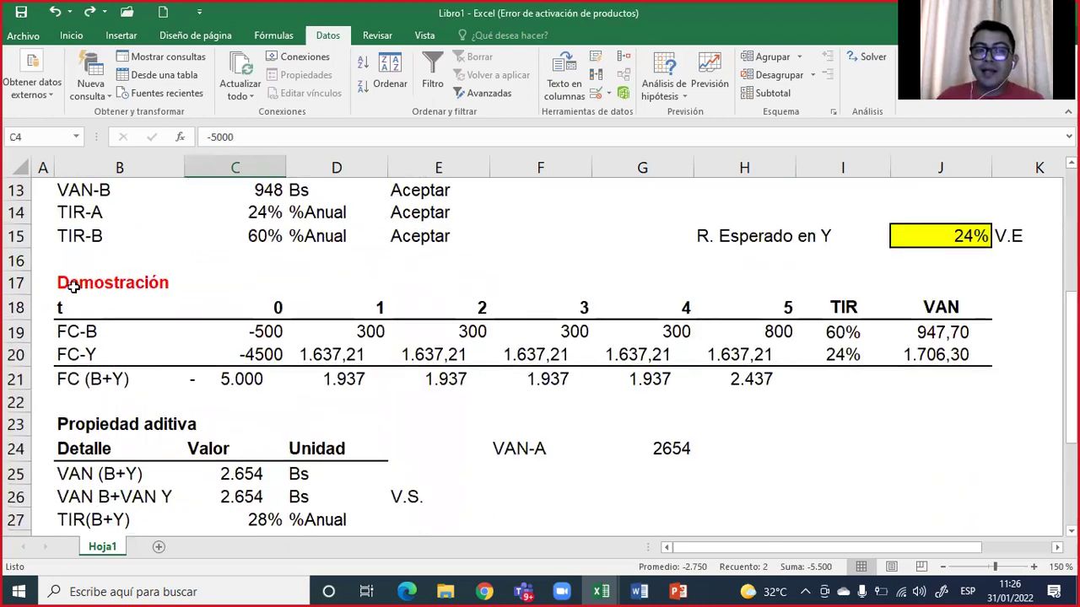
pyautogui.click(80, 285)
pyautogui.moveTo(596, 326); pyautogui.dragTo(893, 462)
pyautogui.scroll(-2, 892, 462)
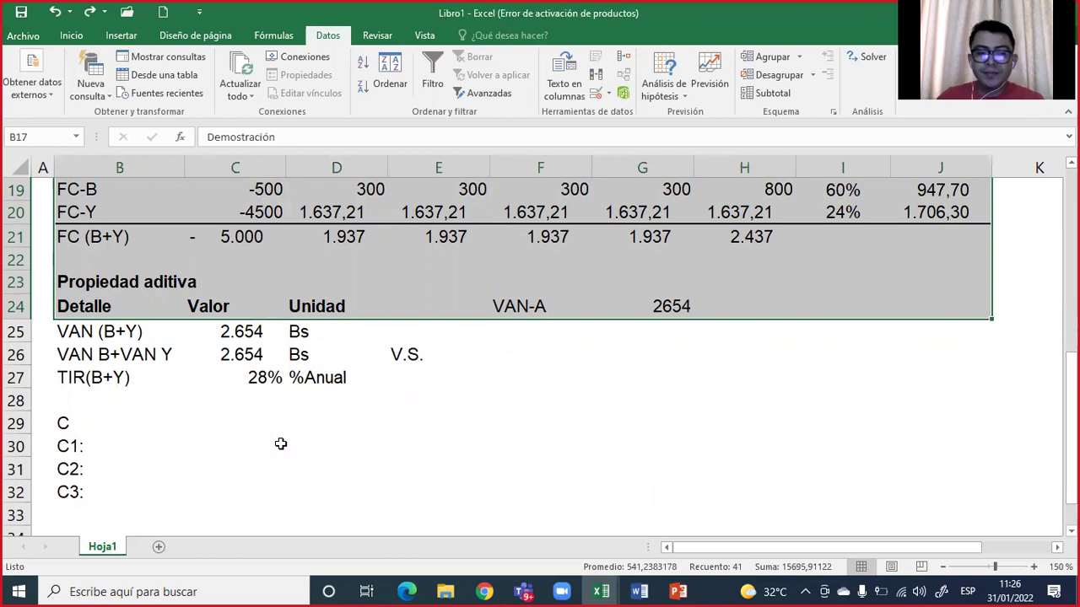
pyautogui.scroll(-1, 281, 444)
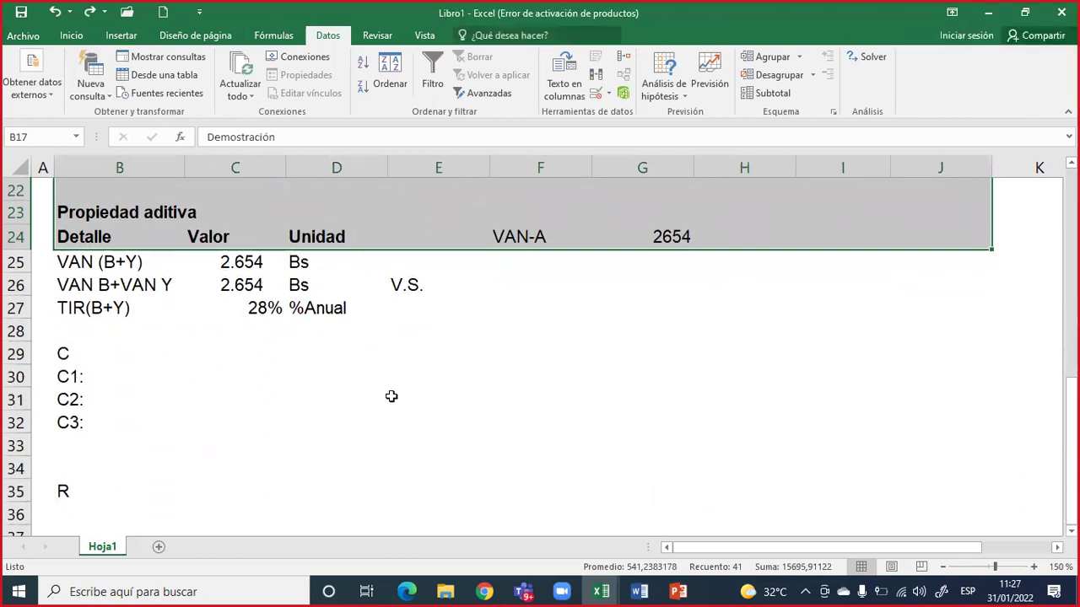
pyautogui.scroll(2, 388, 395)
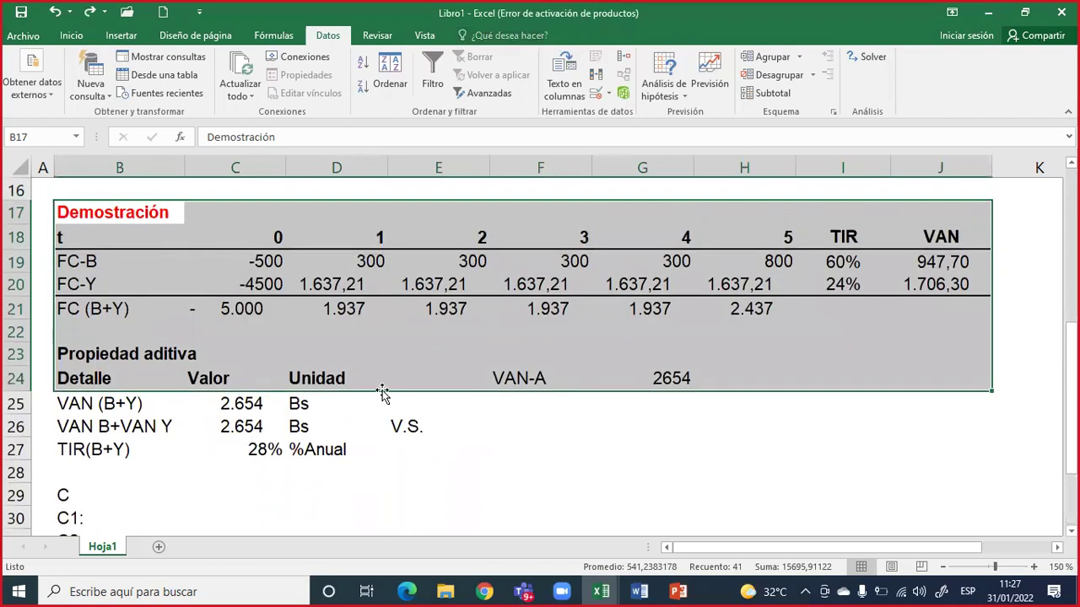
pyautogui.click(518, 348)
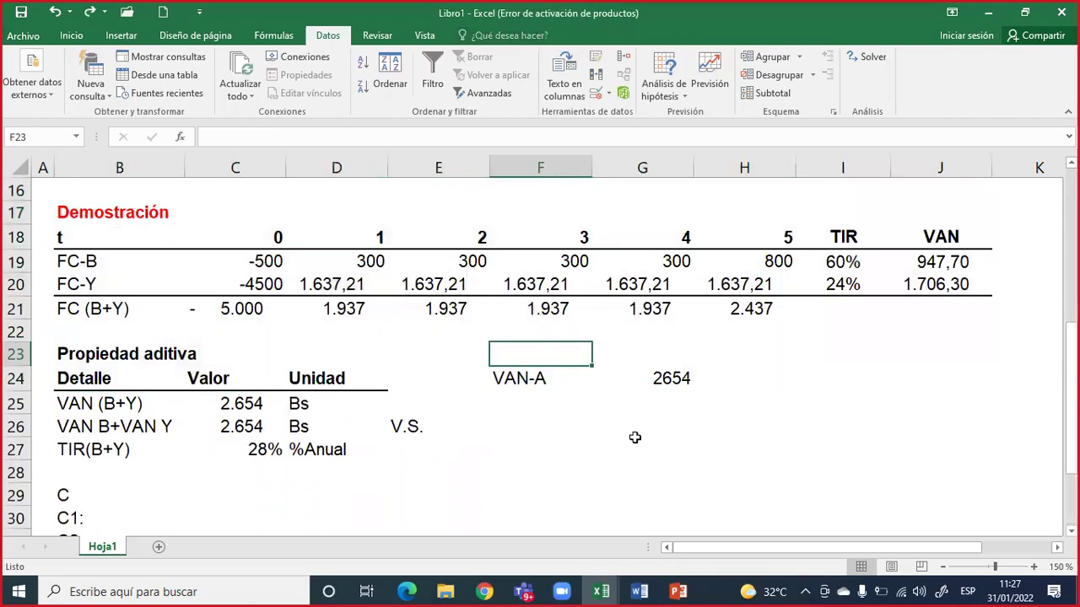
pyautogui.scroll(1, 631, 430)
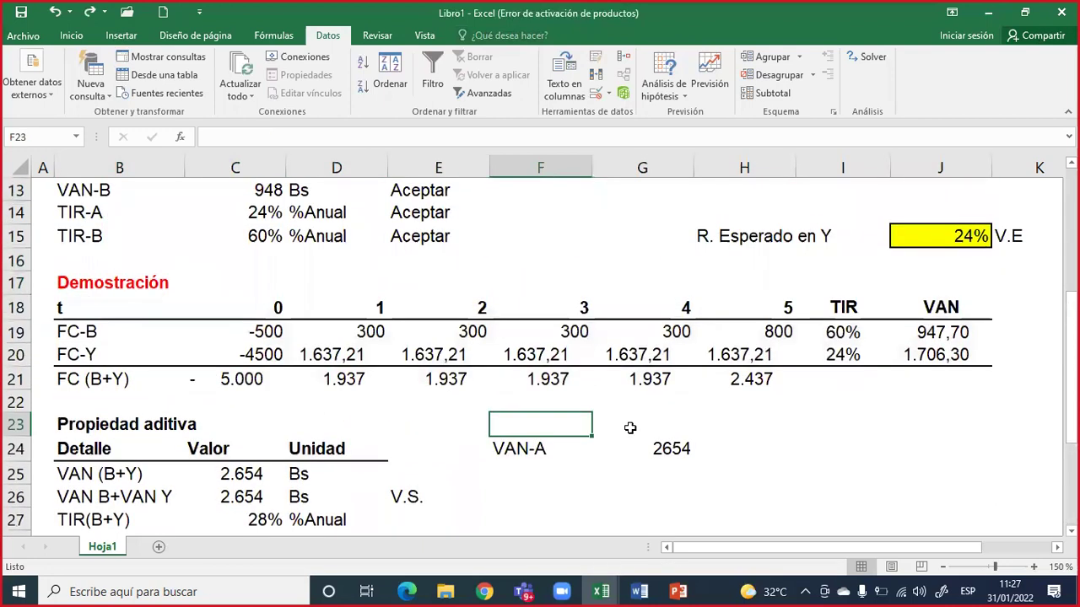